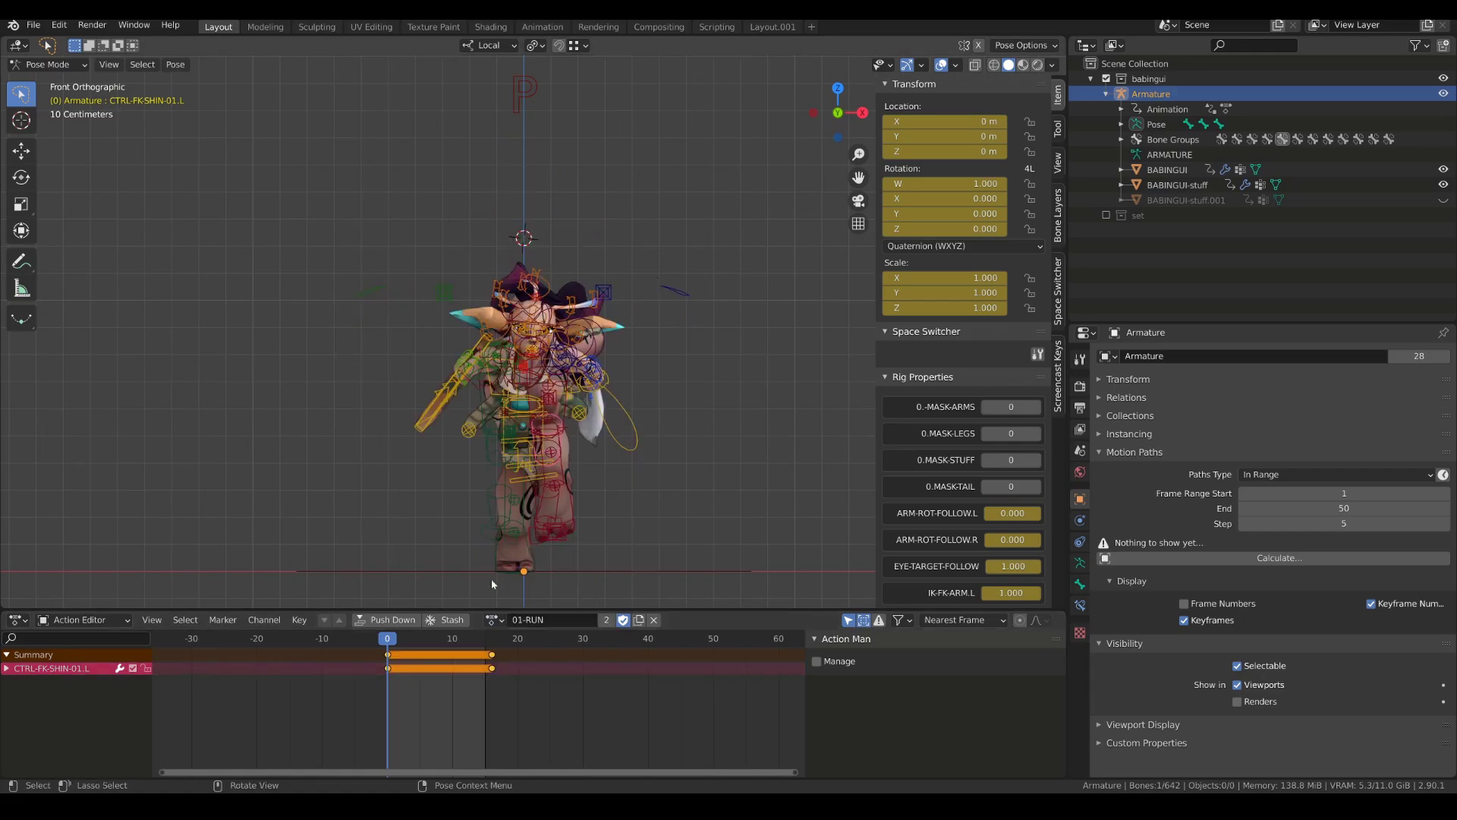
- Preview the 01-RUN action playing with the viewport overlays hidden
key(space)
key(alt+shift+z)
middle_drag(548, 522, 581, 518)
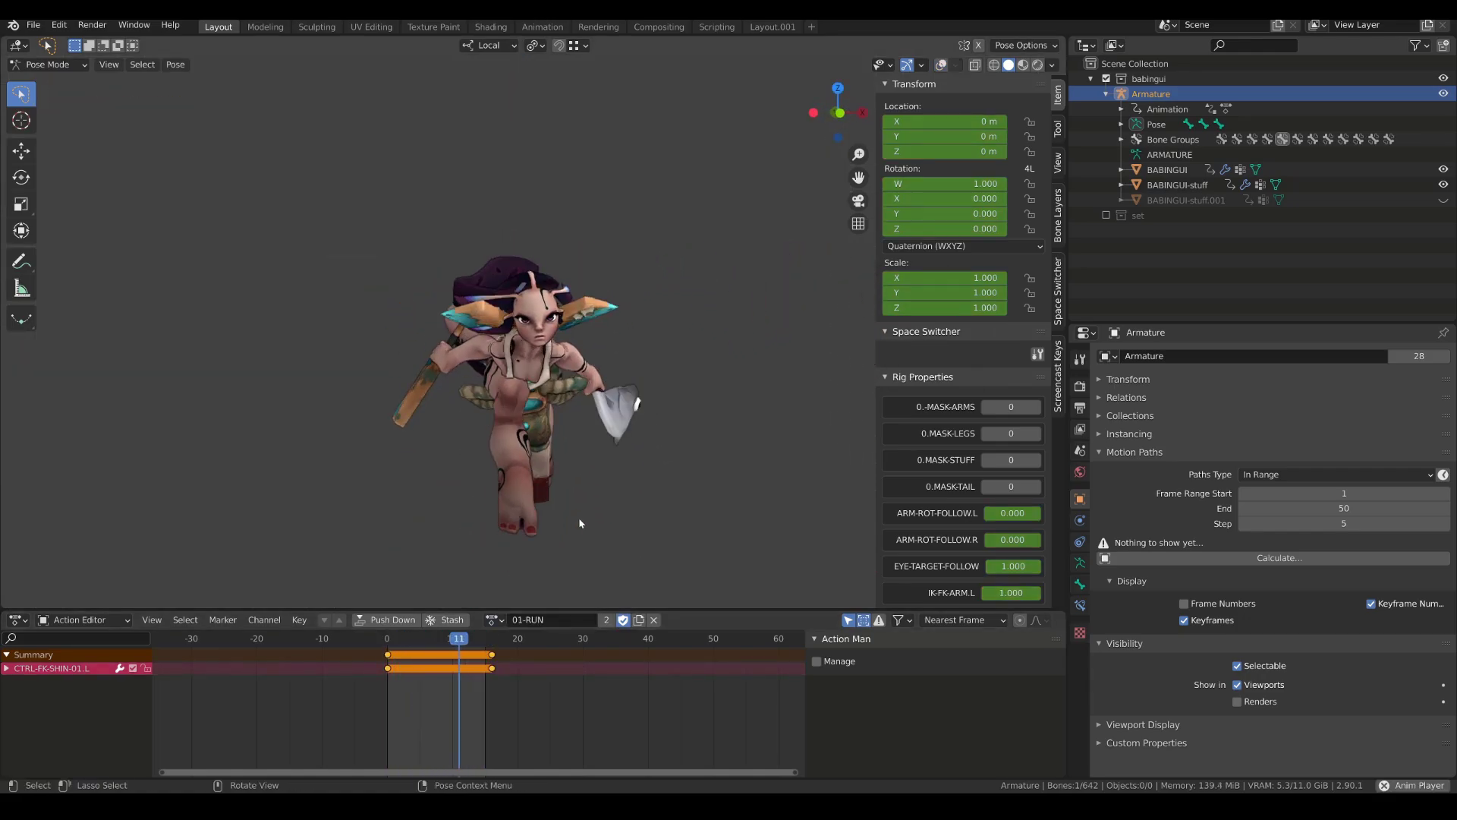
- Assign the 02-IDLE action, end the playback range at about frame 29, and play it while viewing the character from several angles
key(space)
click(496, 619)
click(523, 557)
click(577, 638)
key(ctrl+End)
key(space)
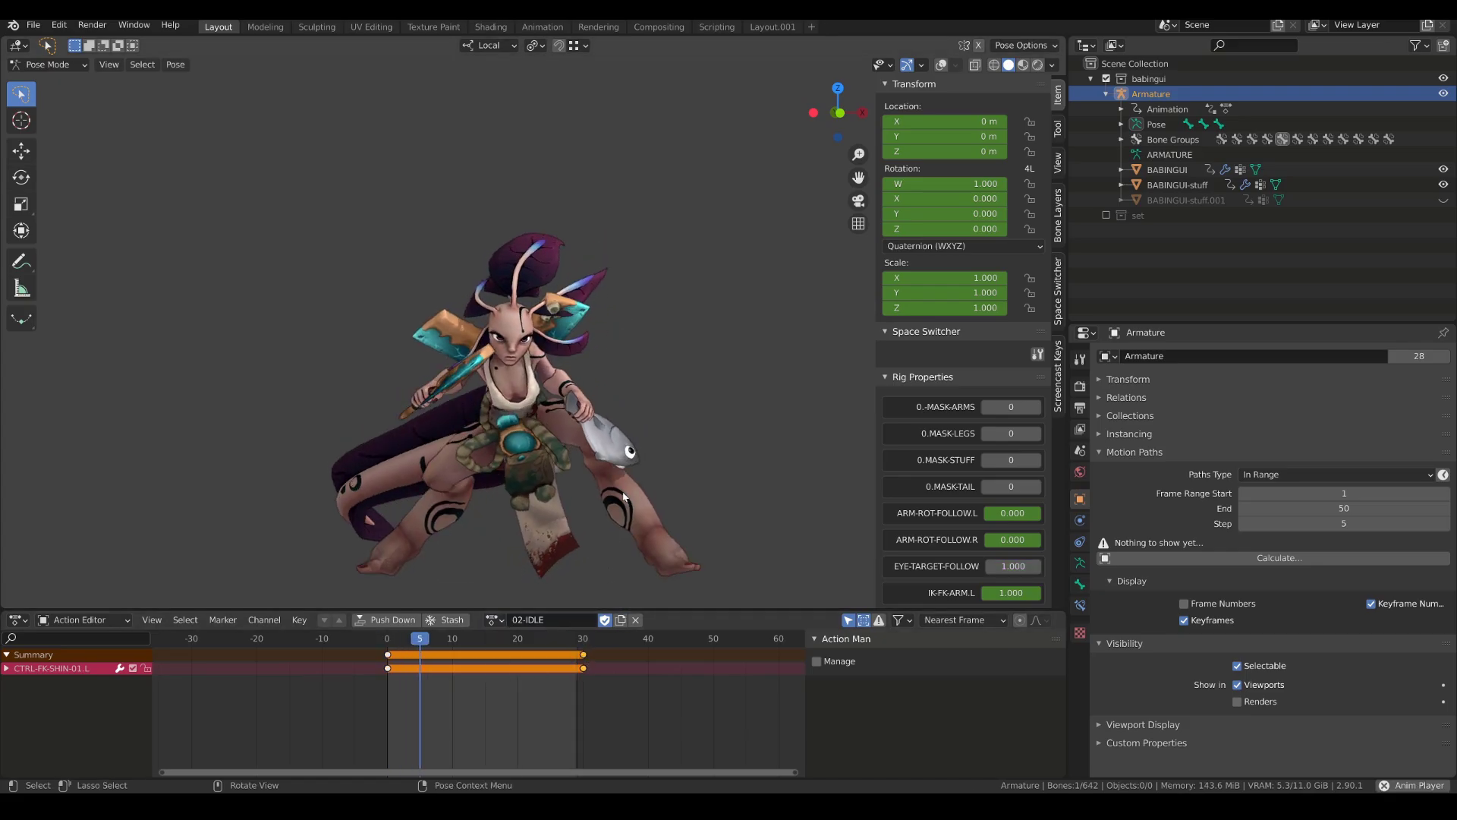
scroll(731, 513, down, 3)
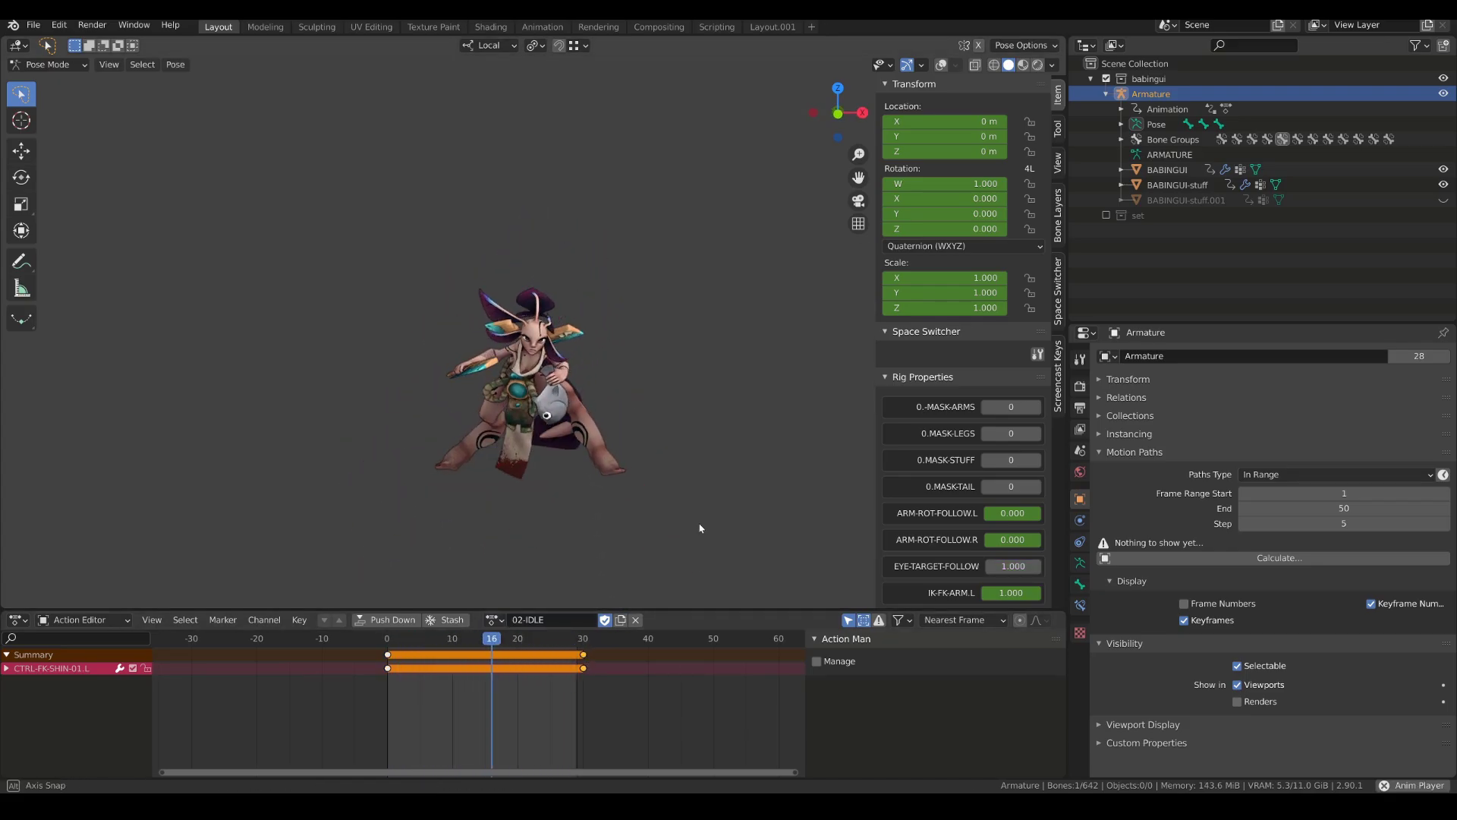
middle_drag(731, 513, 510, 537)
- Assign the 03-ATTACK action, end the playback range at frame 68, and play it
key(space)
click(495, 620)
click(565, 570)
scroll(702, 660, down, 5)
click(716, 639)
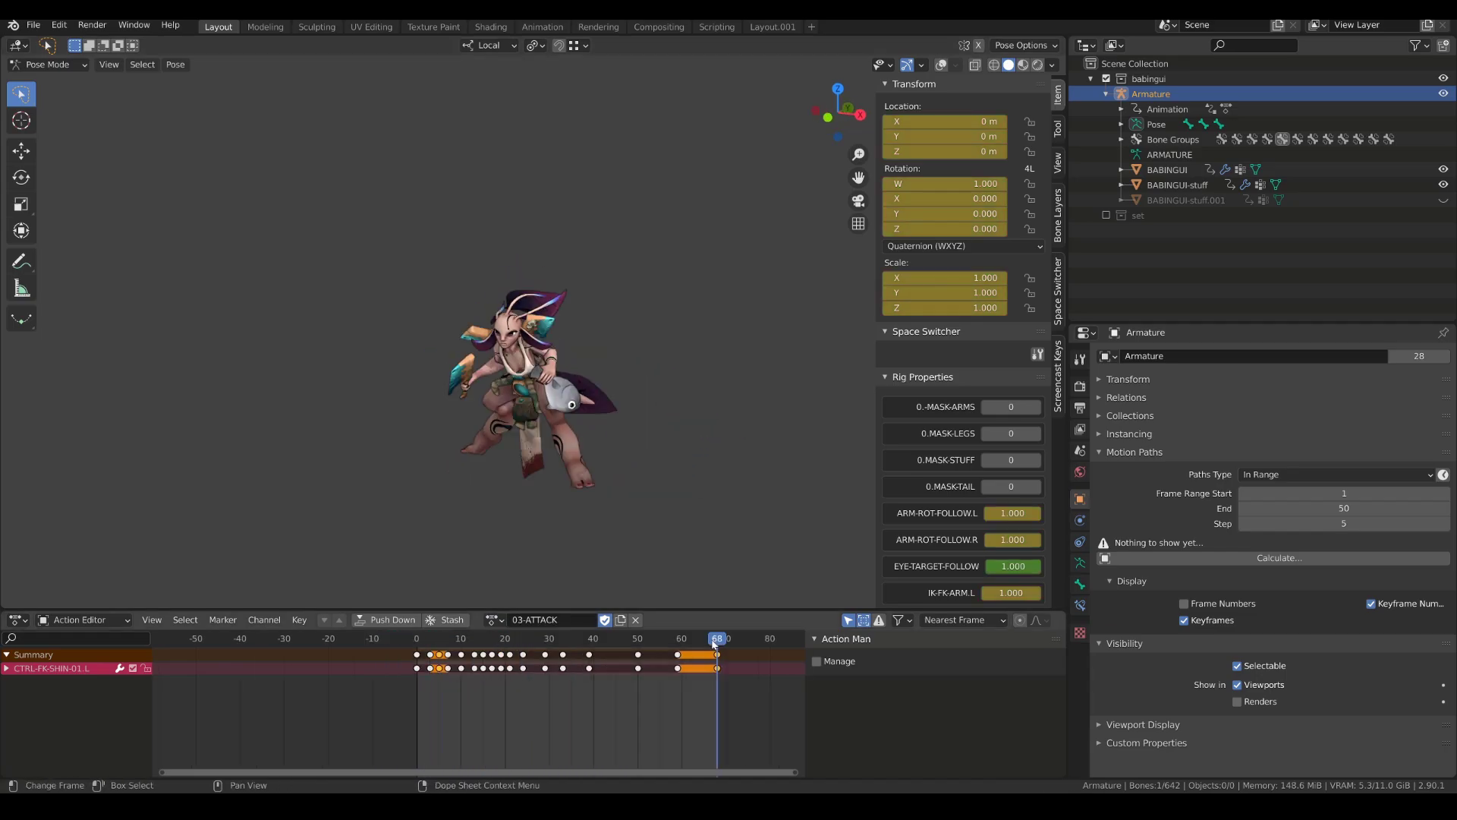
key(space)
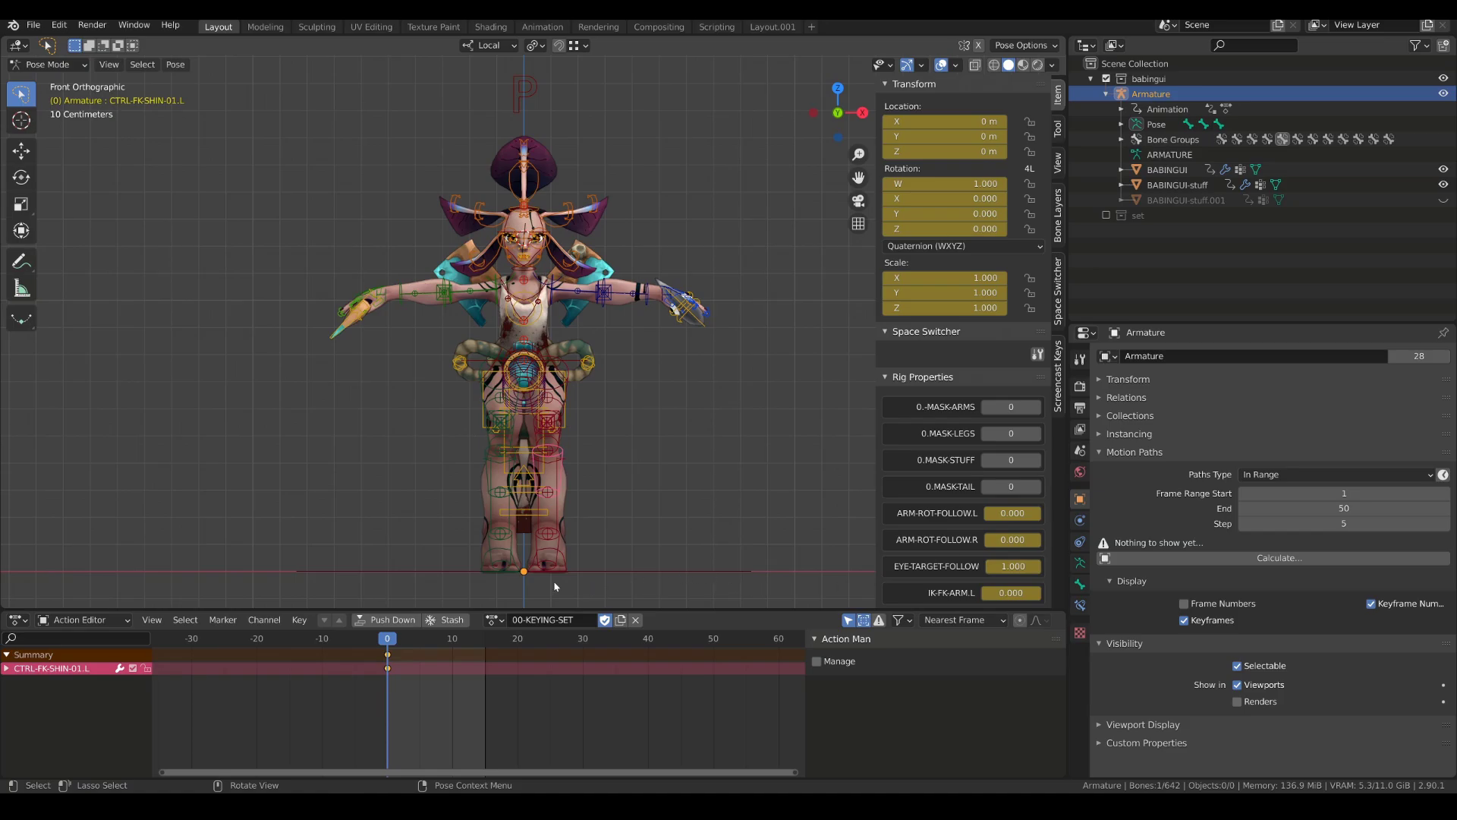
- Assign the 00-KEYING-SET action and examine the character's T-pose from an angle and from the front
click(494, 619)
click(535, 556)
middle_drag(573, 384, 518, 394)
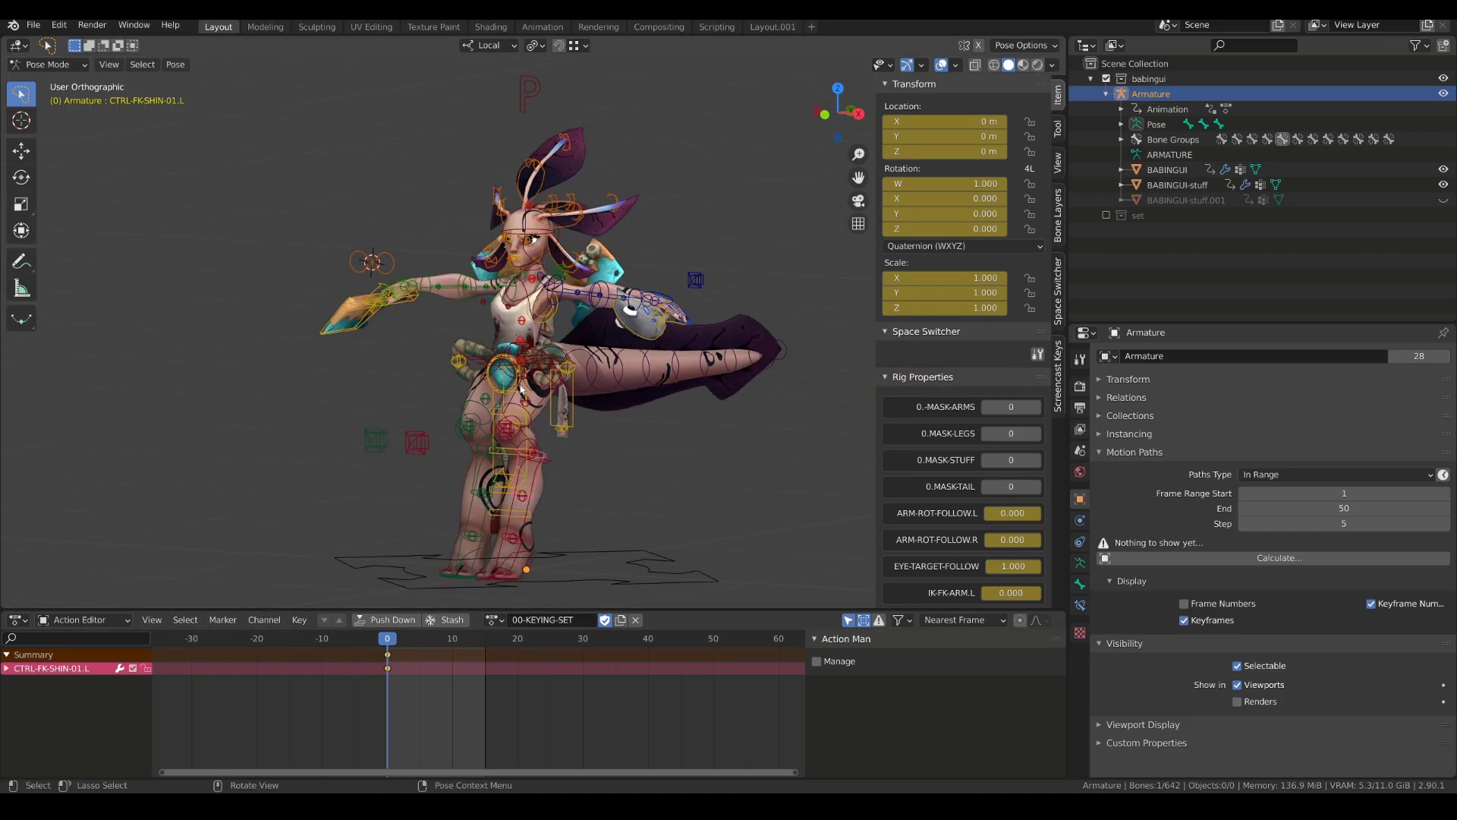
key(KP_1)
- Switch the armature to the 01-RUN action and go to the end of its keyframes at frame 16
click(494, 619)
scroll(546, 581, down, 8)
scroll(558, 555, down, 18)
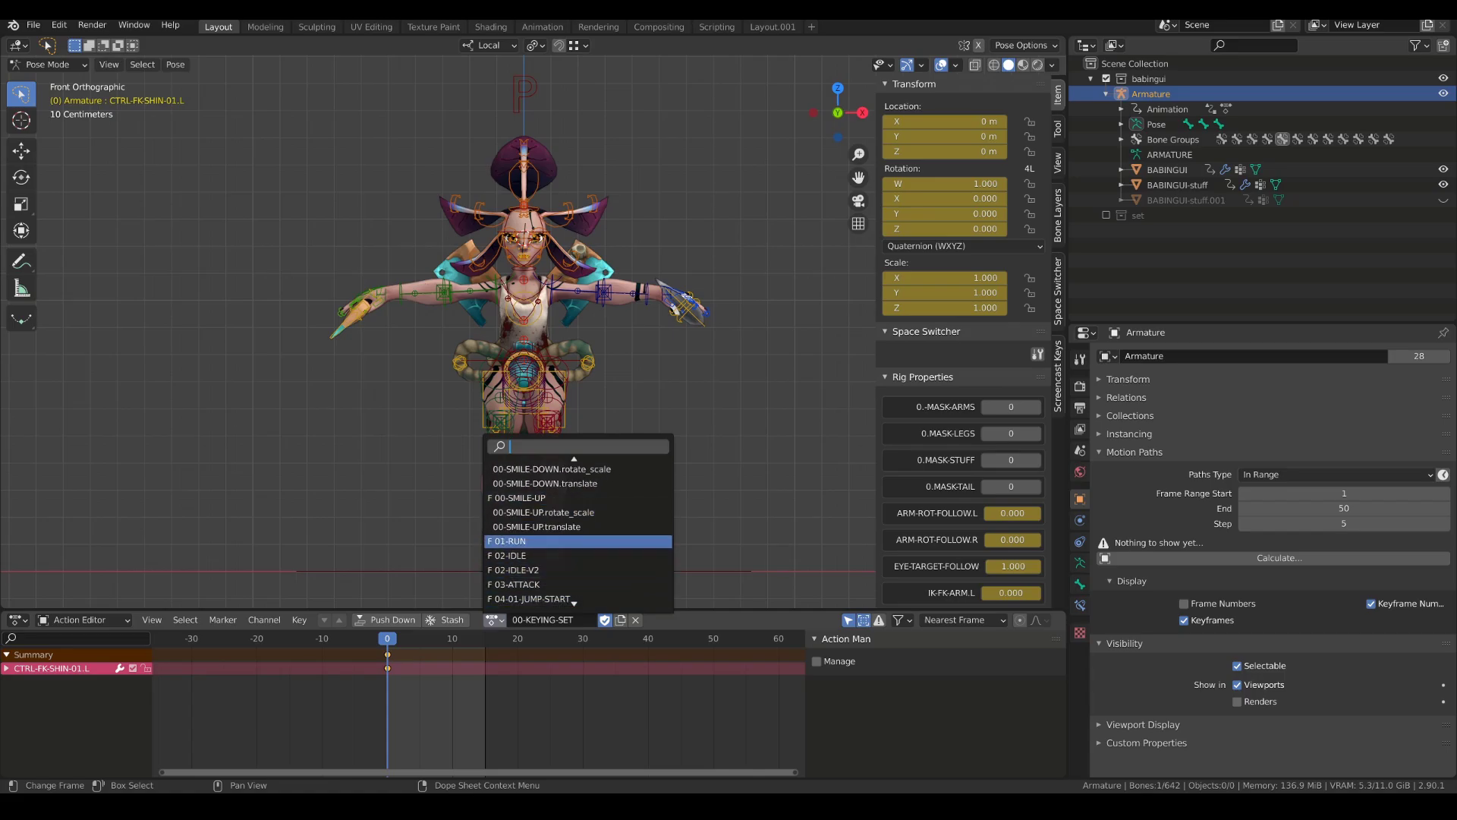
click(535, 540)
click(492, 643)
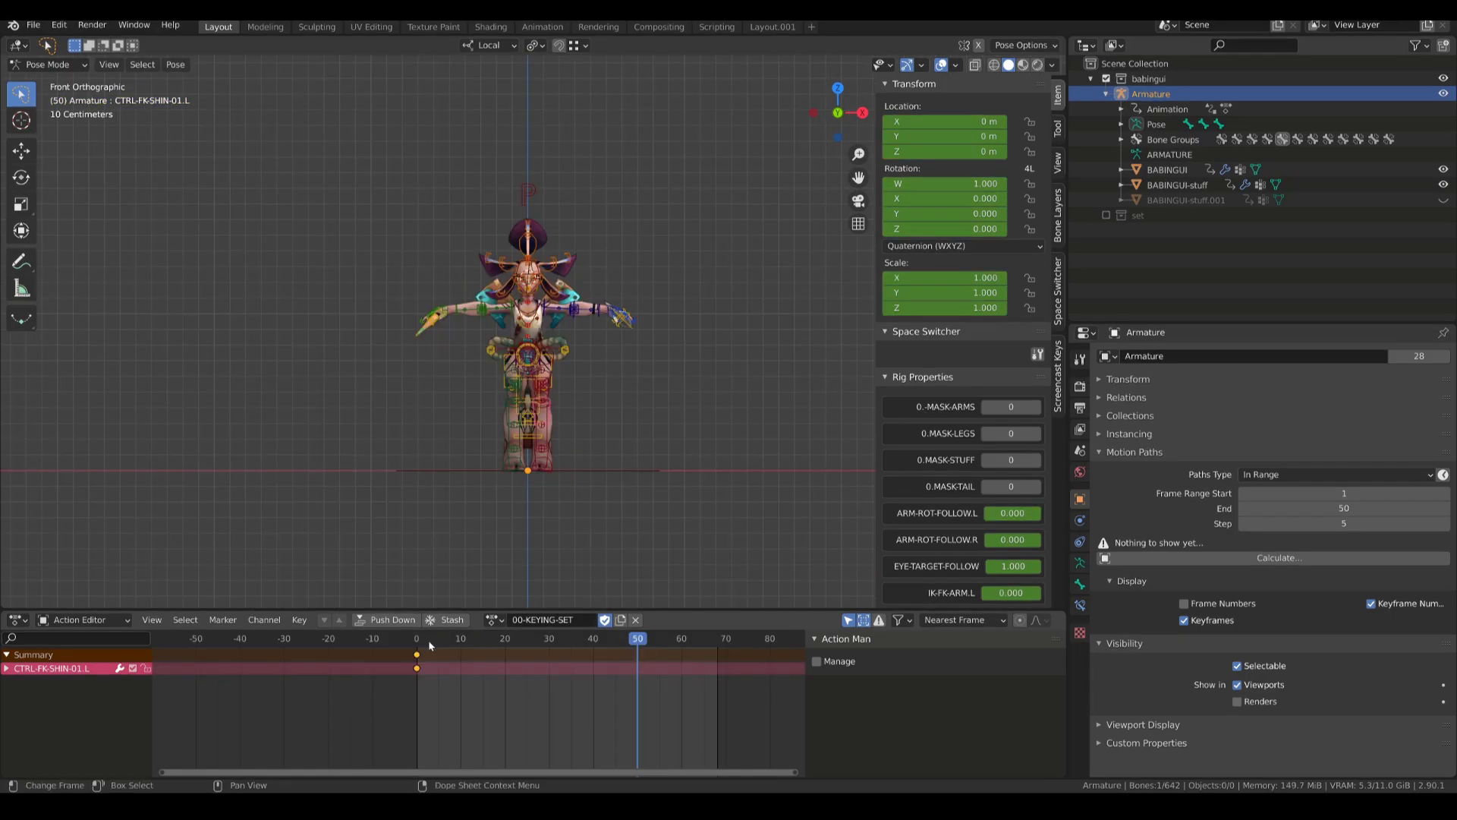
- Return to frame 0 and, in Object Mode, check the transforms of the armature and the BABINGUI and BABINGUI-stuff meshes
drag(430, 645, 399, 642)
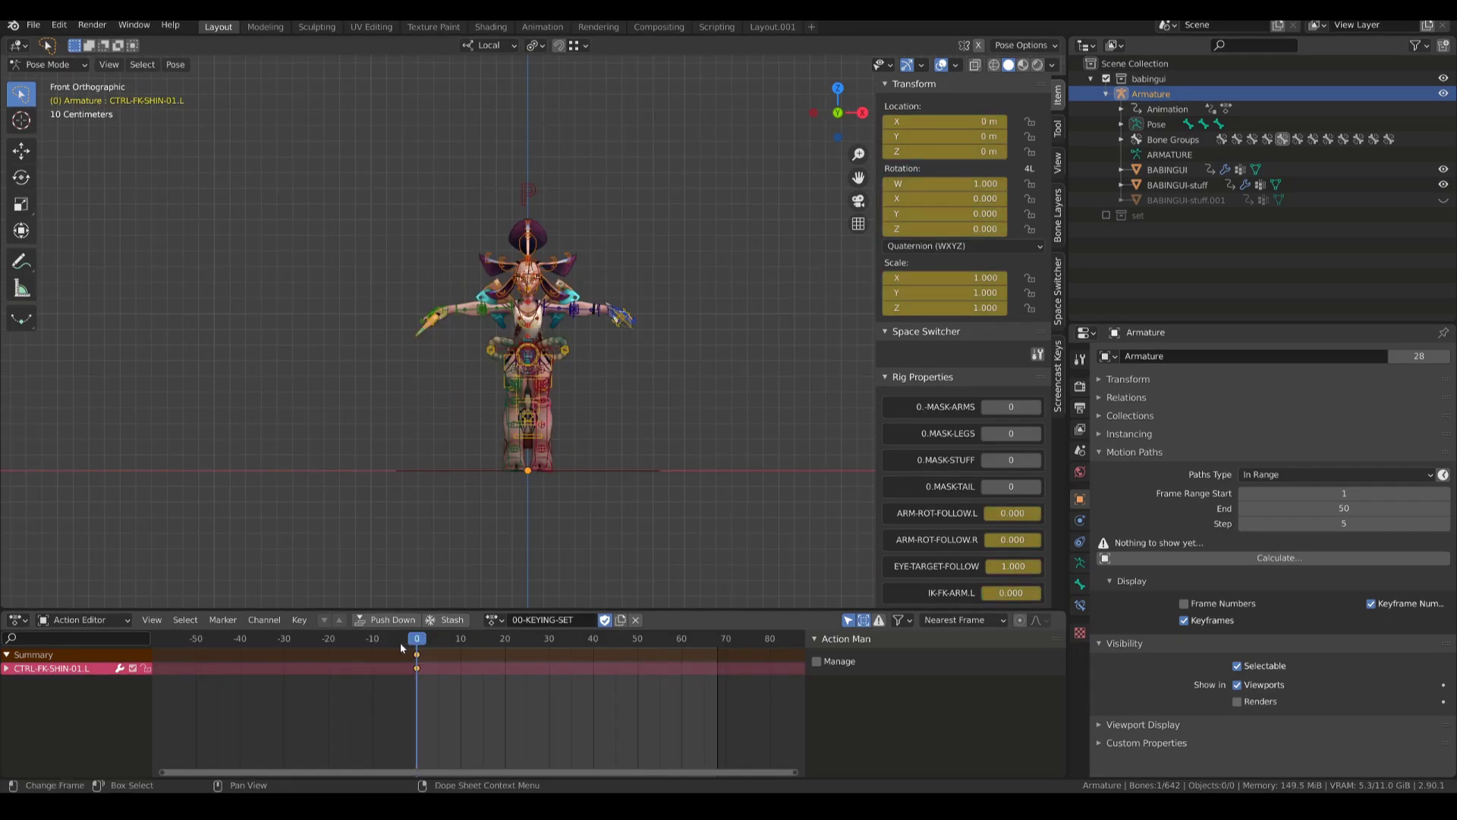
ctrl+middle_drag(553, 482, 580, 331)
key(ctrl+Tab)
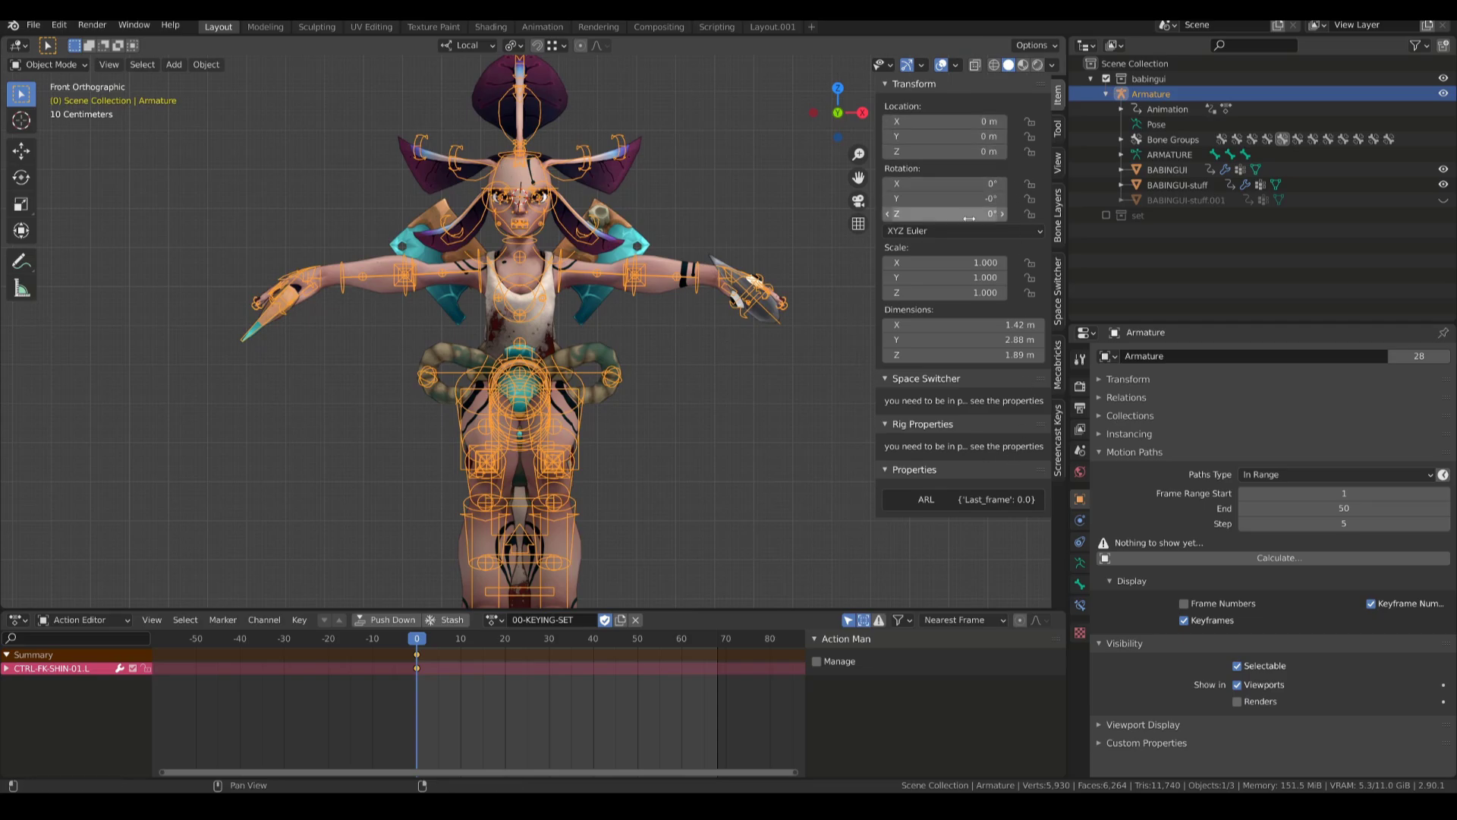
click(559, 317)
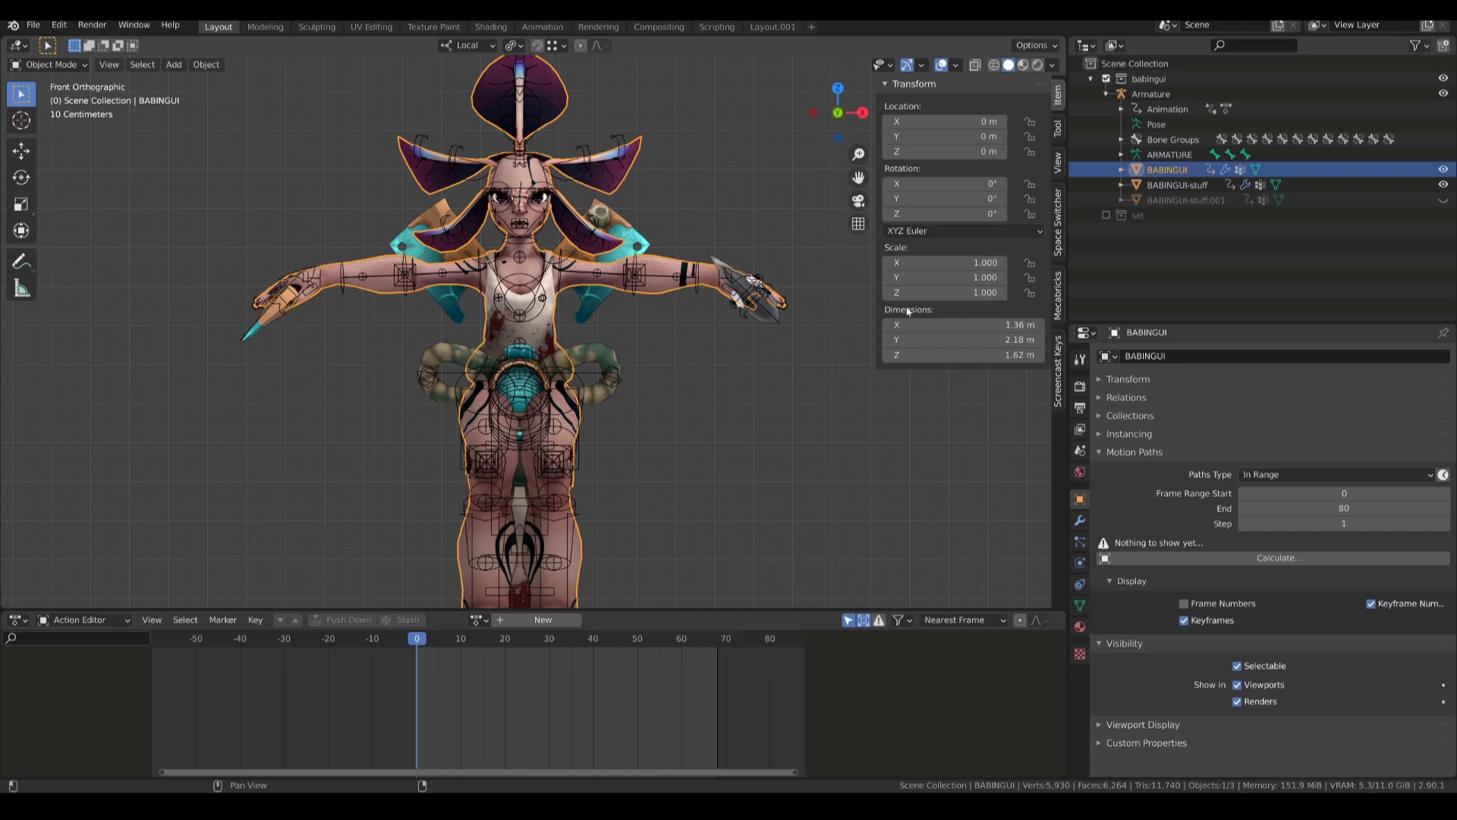
middle_drag(728, 379, 749, 279)
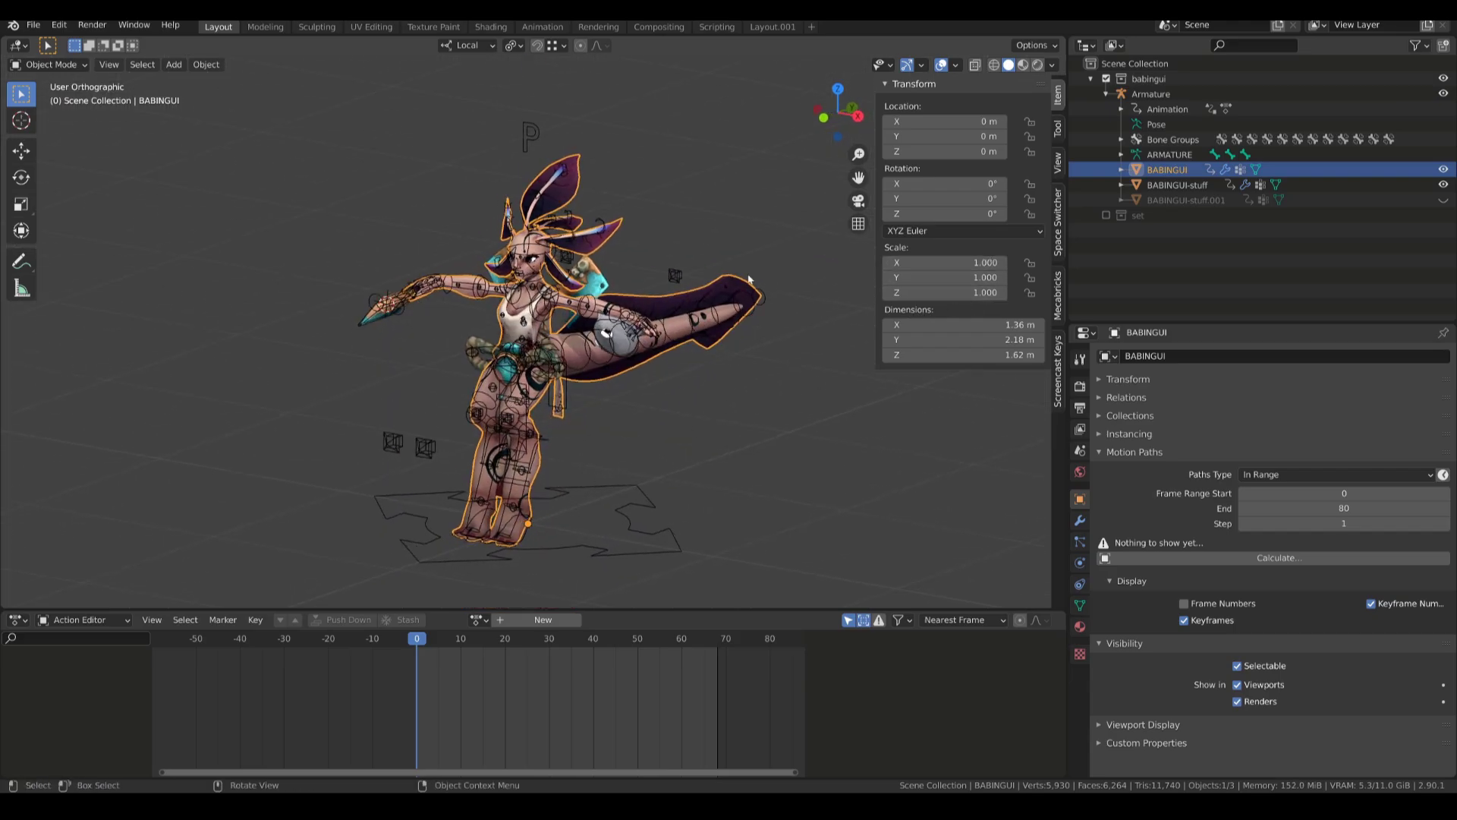
click(621, 354)
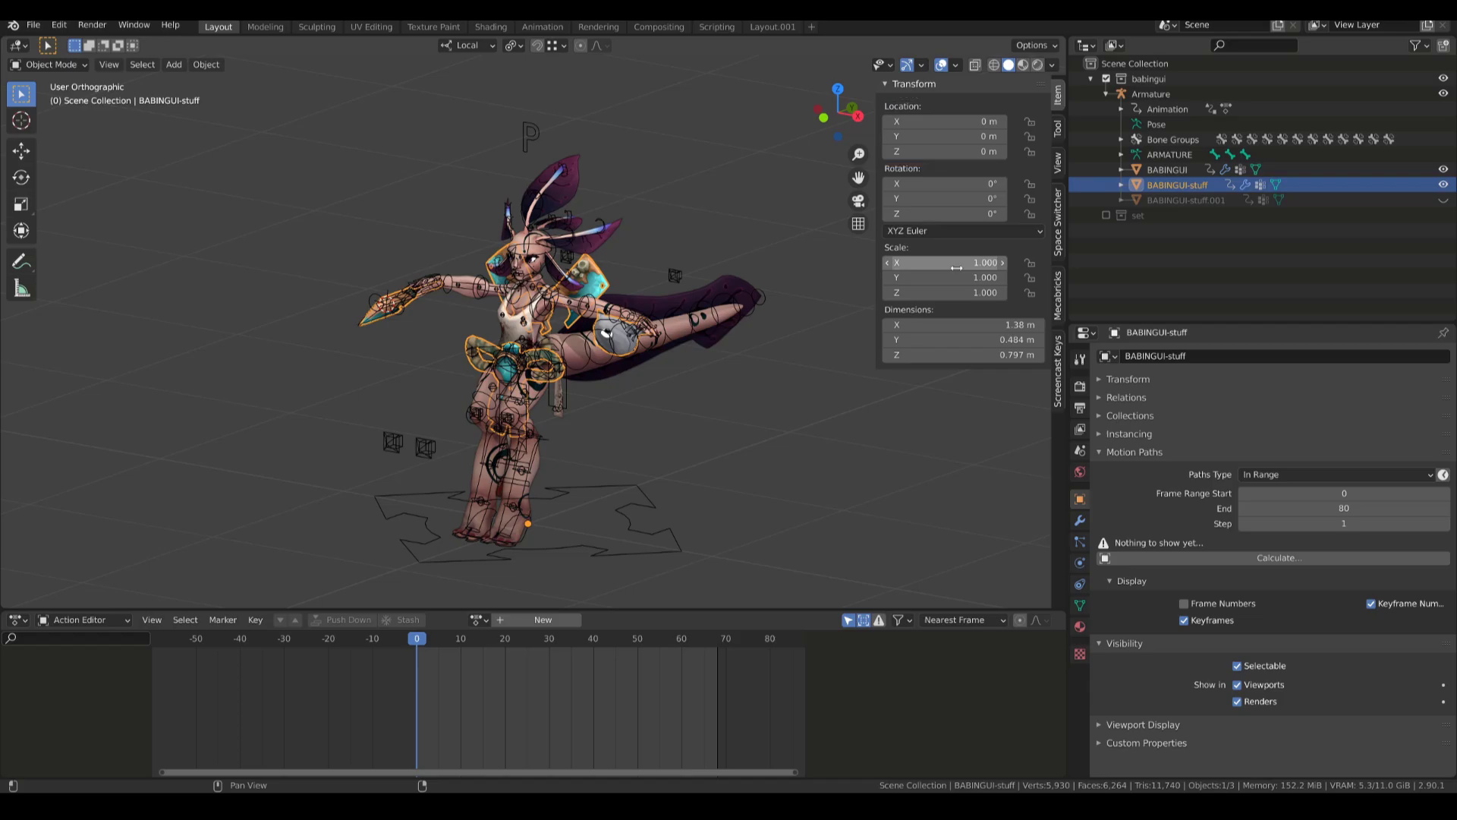
middle_drag(636, 487, 721, 462)
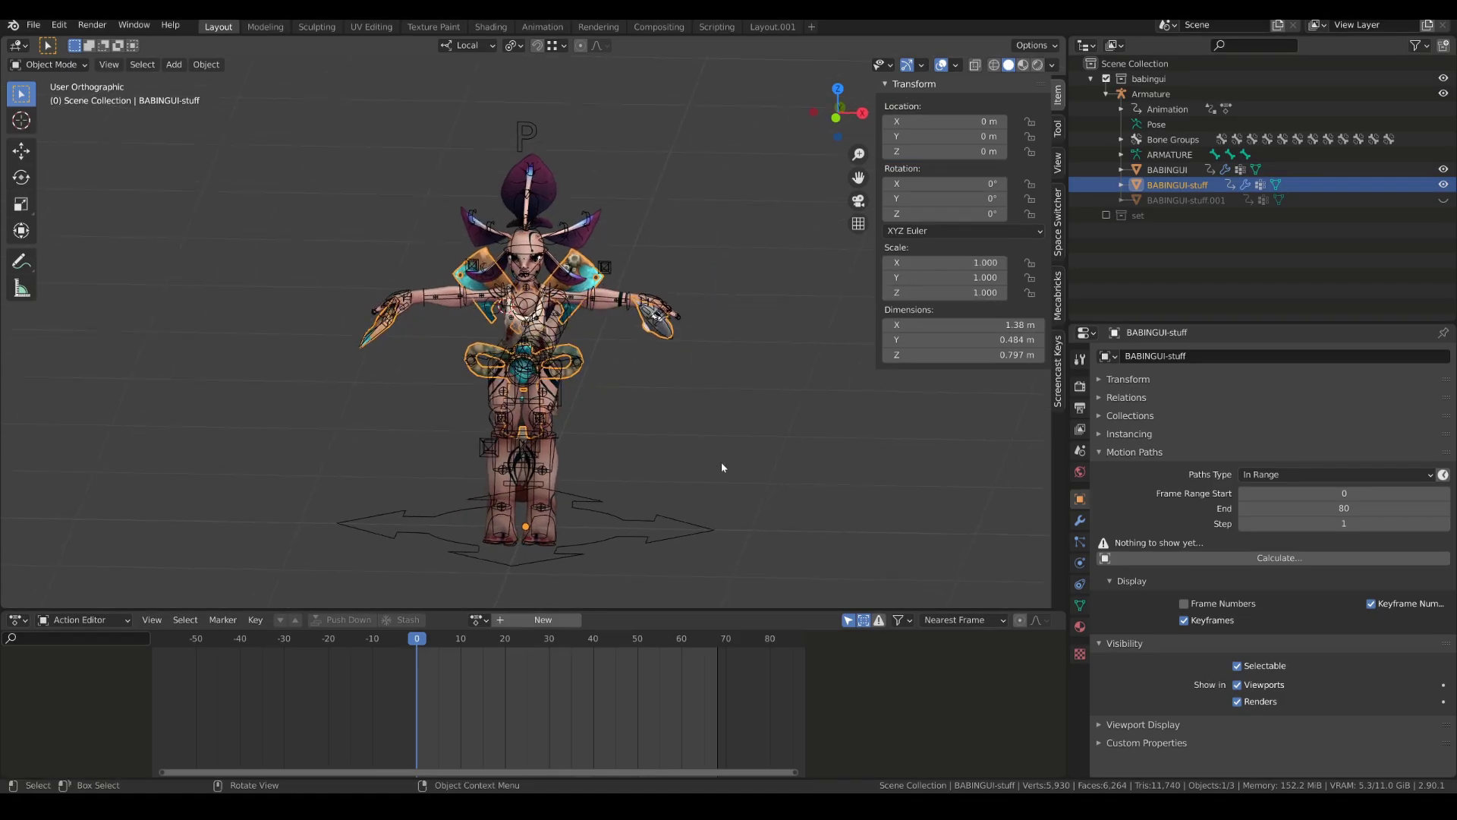
key(KP_1)
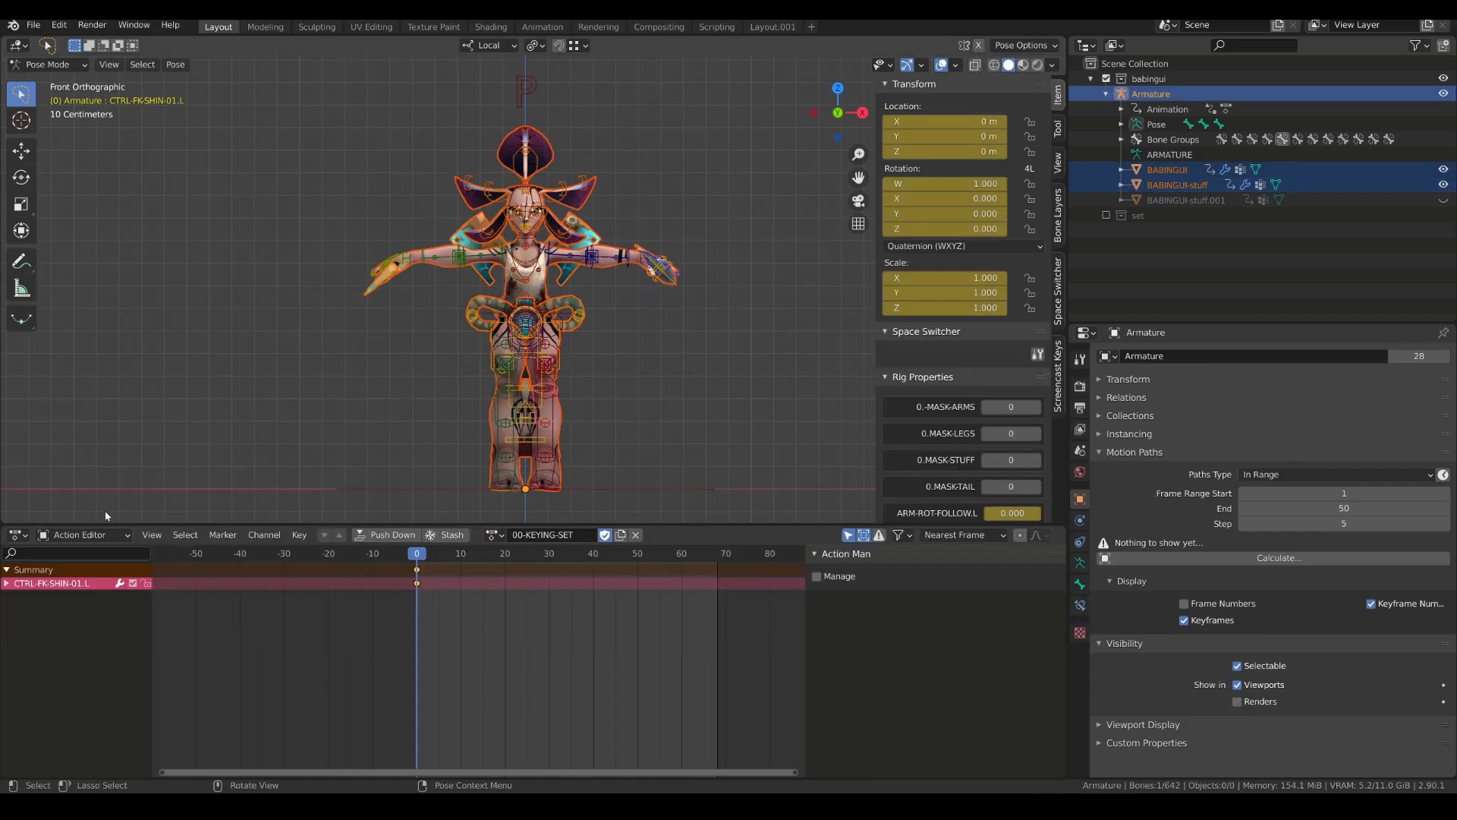
- Change the animation editor to the Nonlinear Animation editor
click(18, 534)
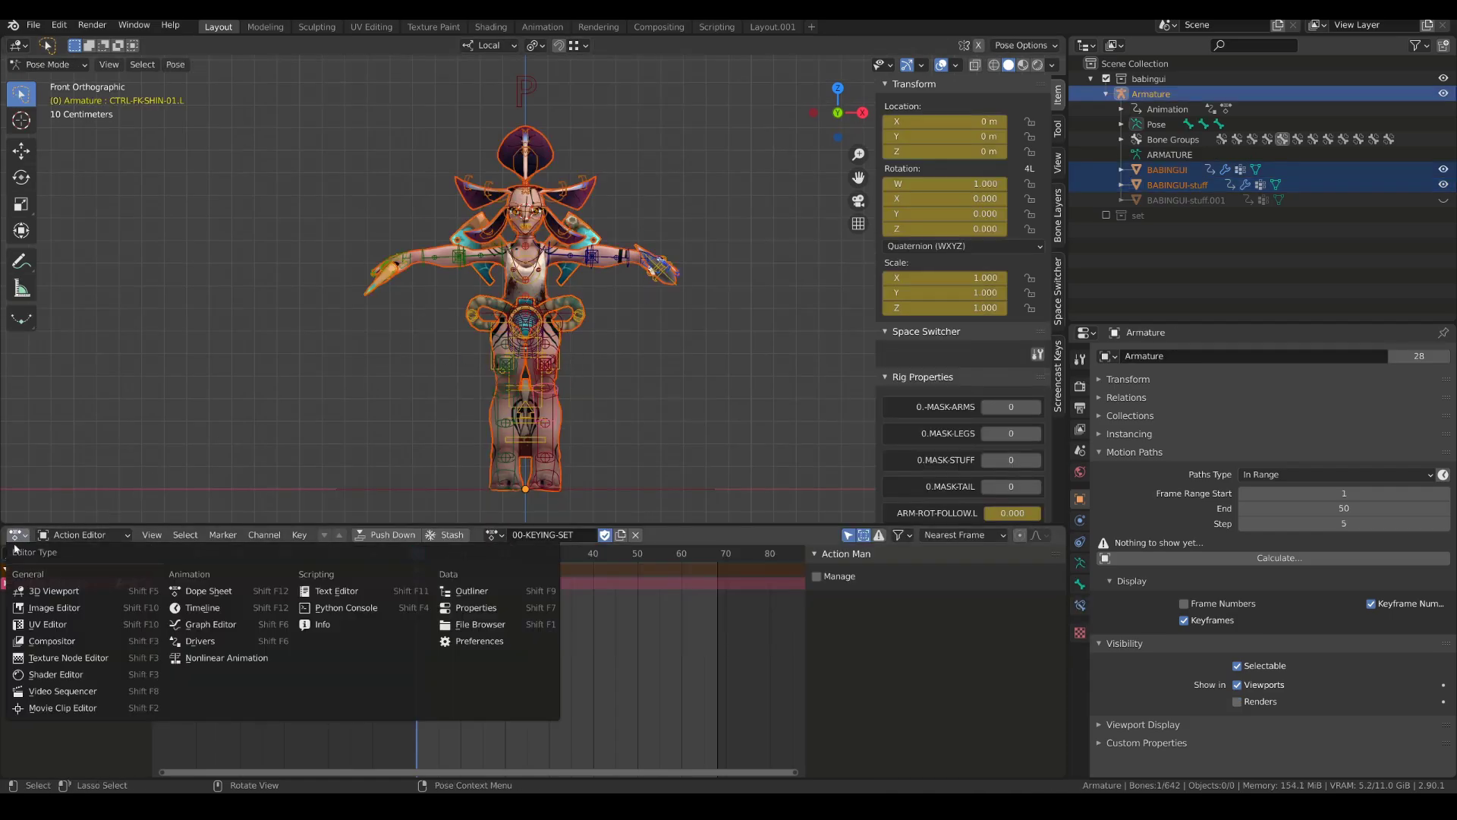
click(234, 658)
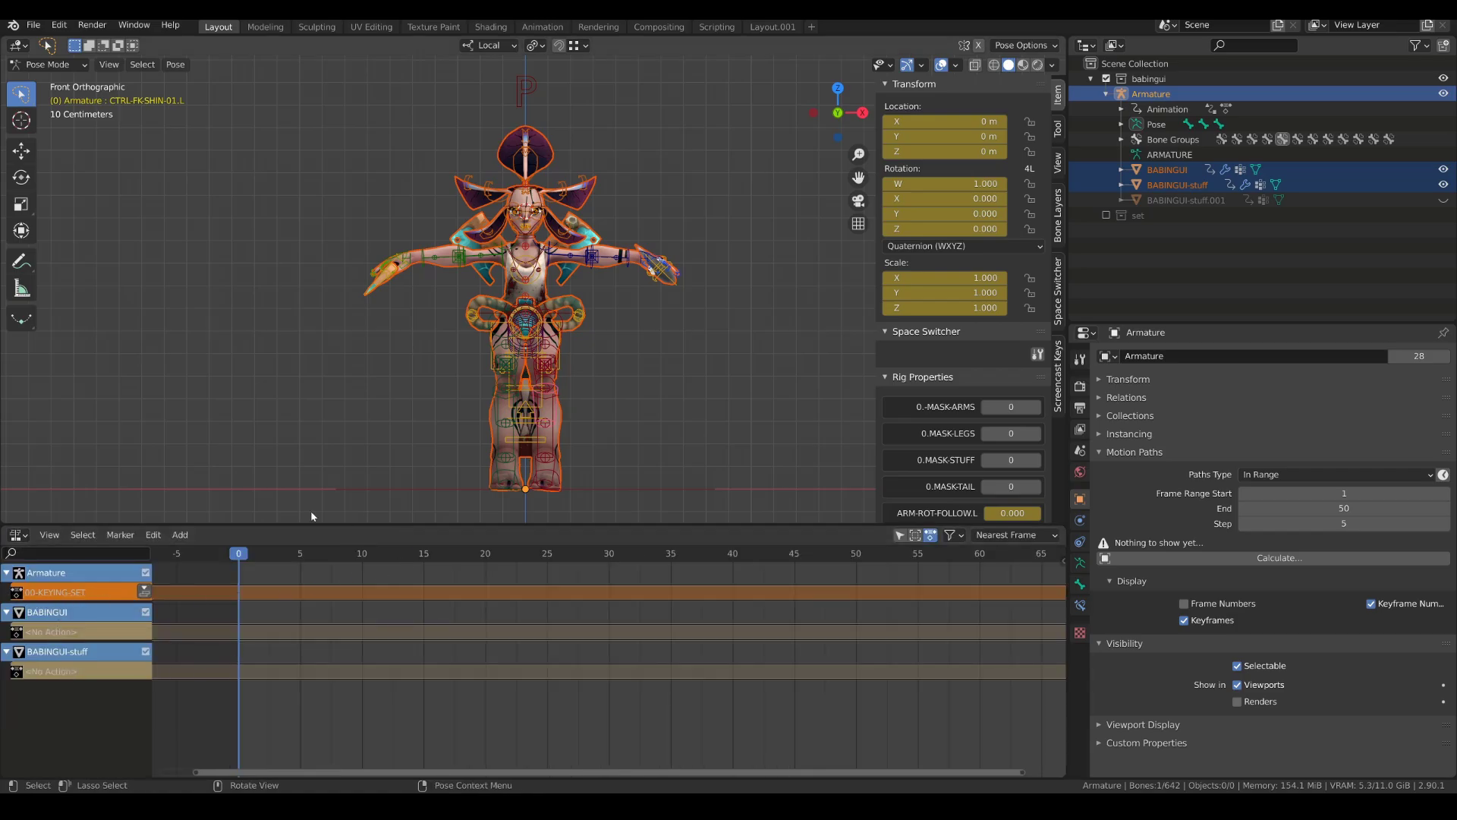
click(16, 535)
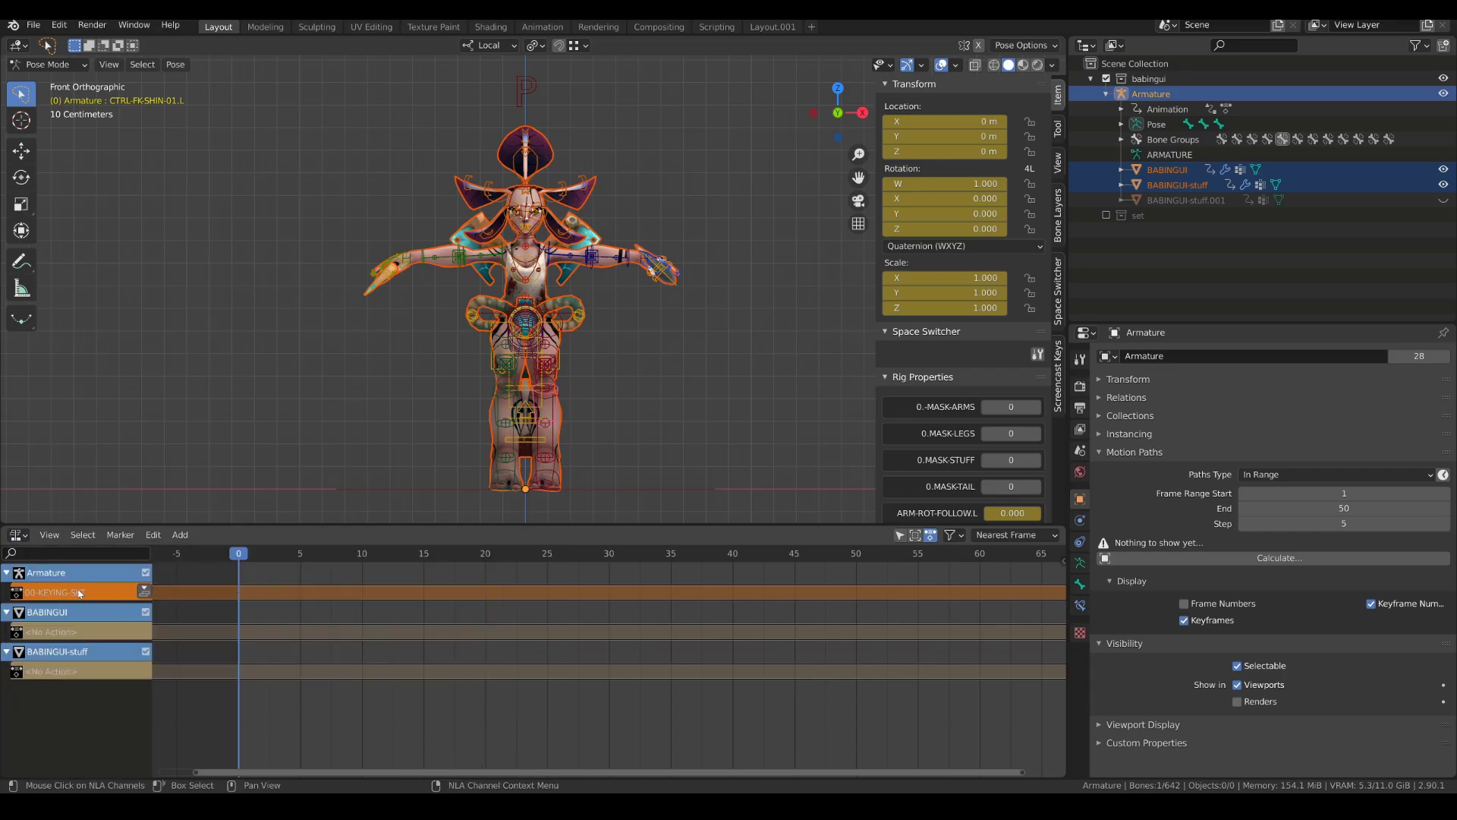
- Add an NLA track to the armature and assign 03-ATTACK as its active action
key(shift+a)
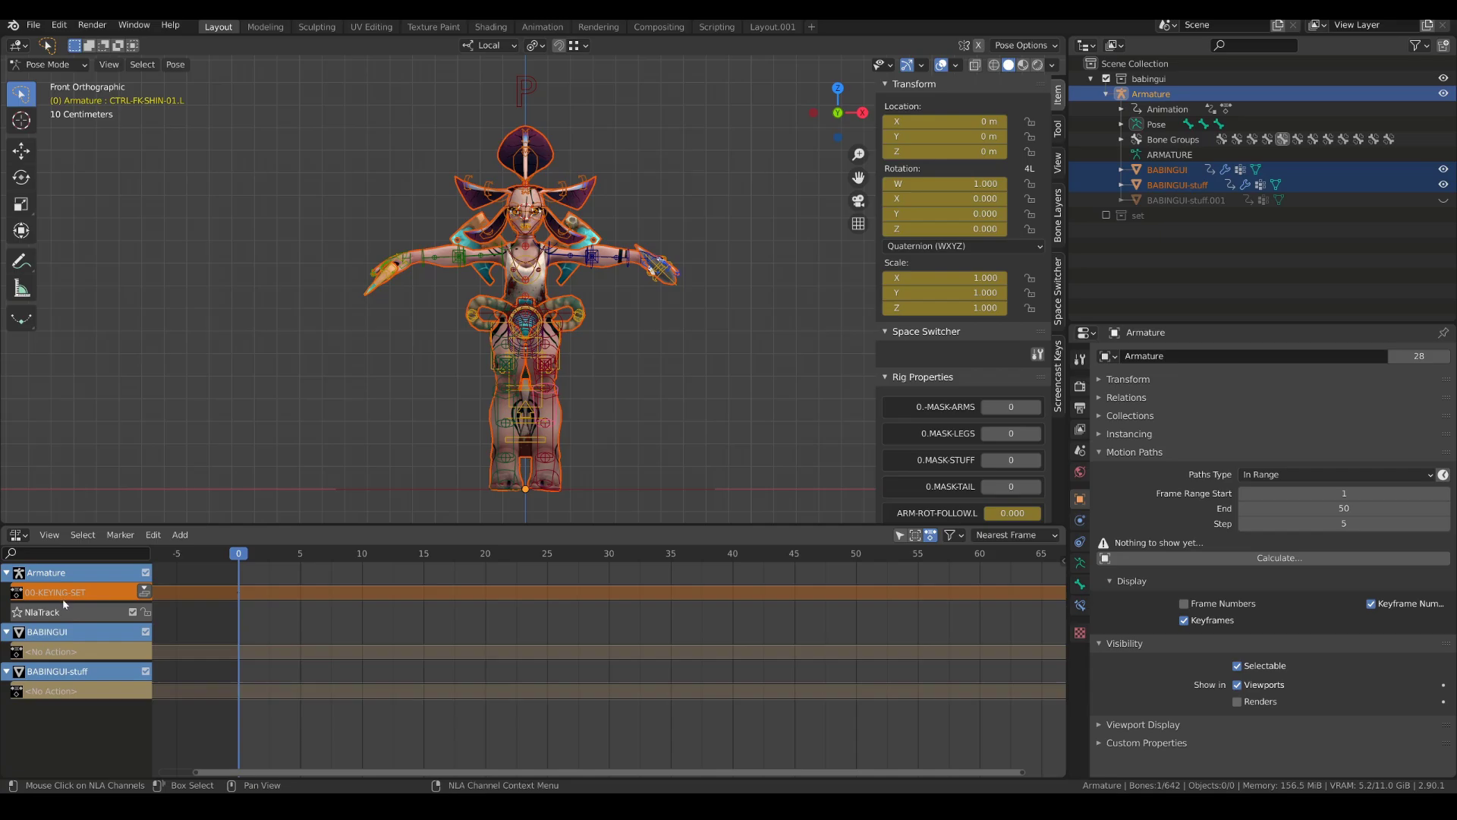
key(n)
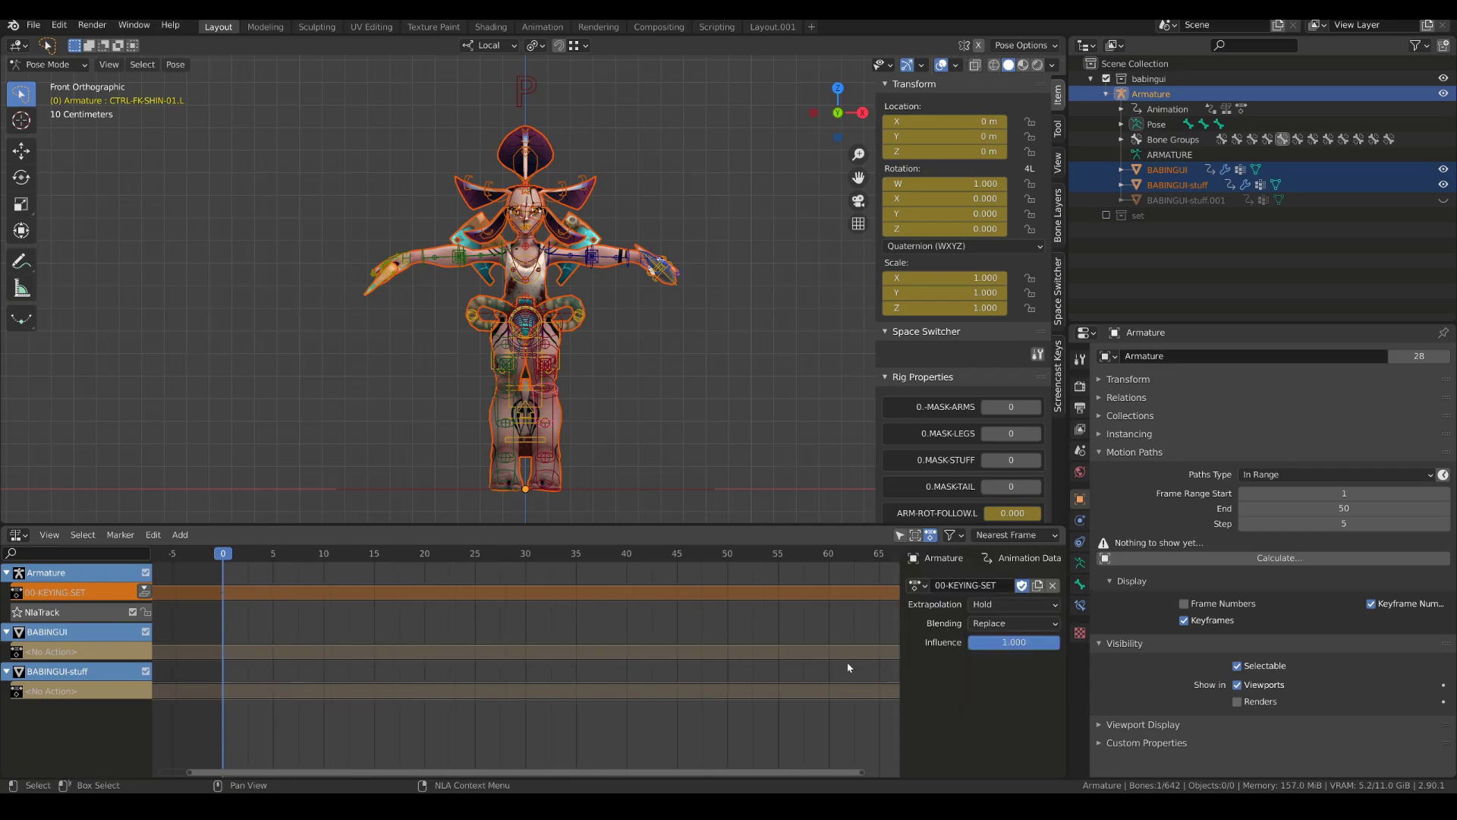
click(916, 585)
scroll(996, 740, down, 15)
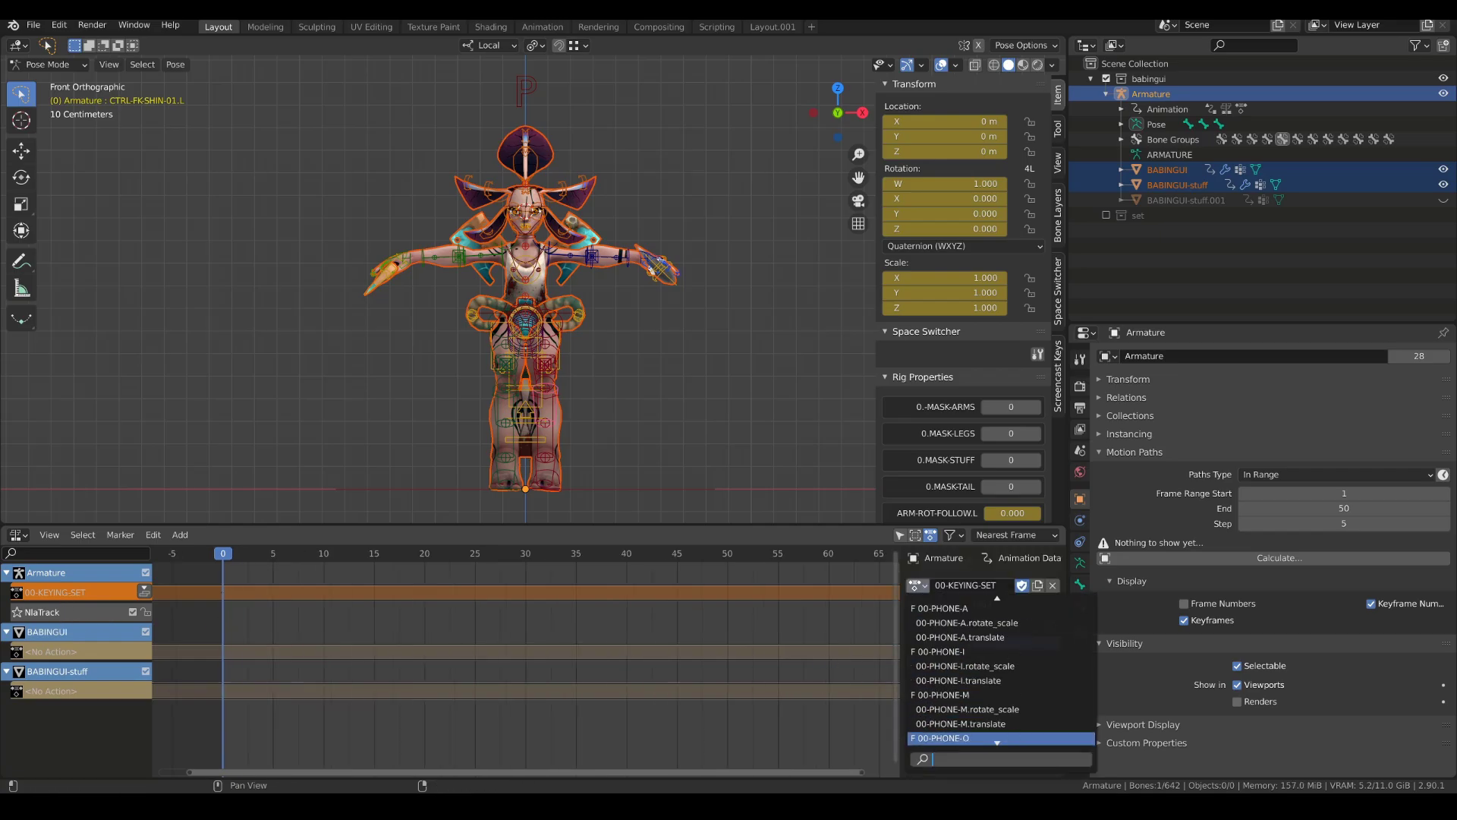
click(941, 680)
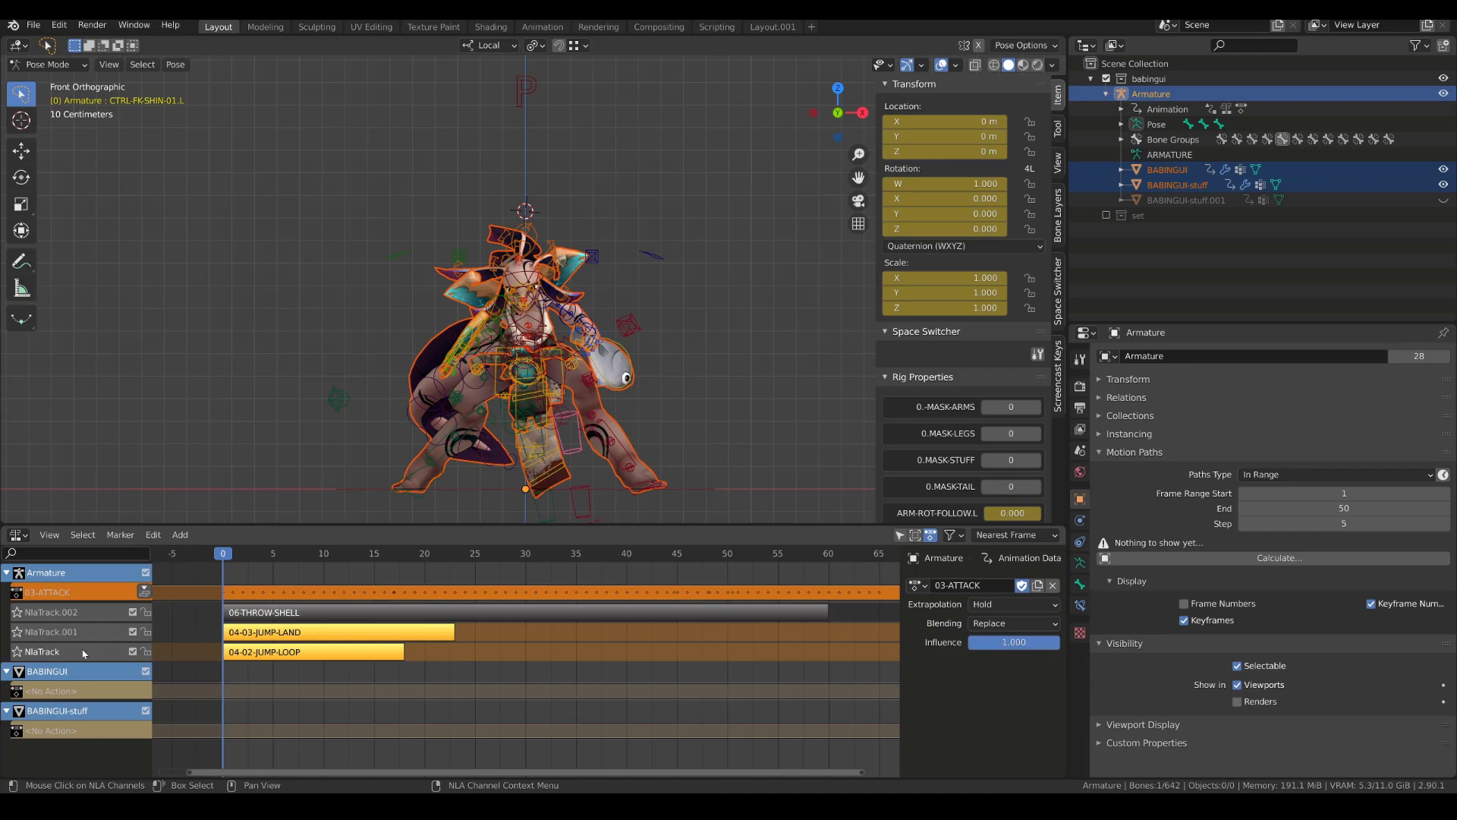
- Delete all three NLA tracks from the armature
key(x)
click(60, 617)
key(x)
click(60, 616)
key(x)
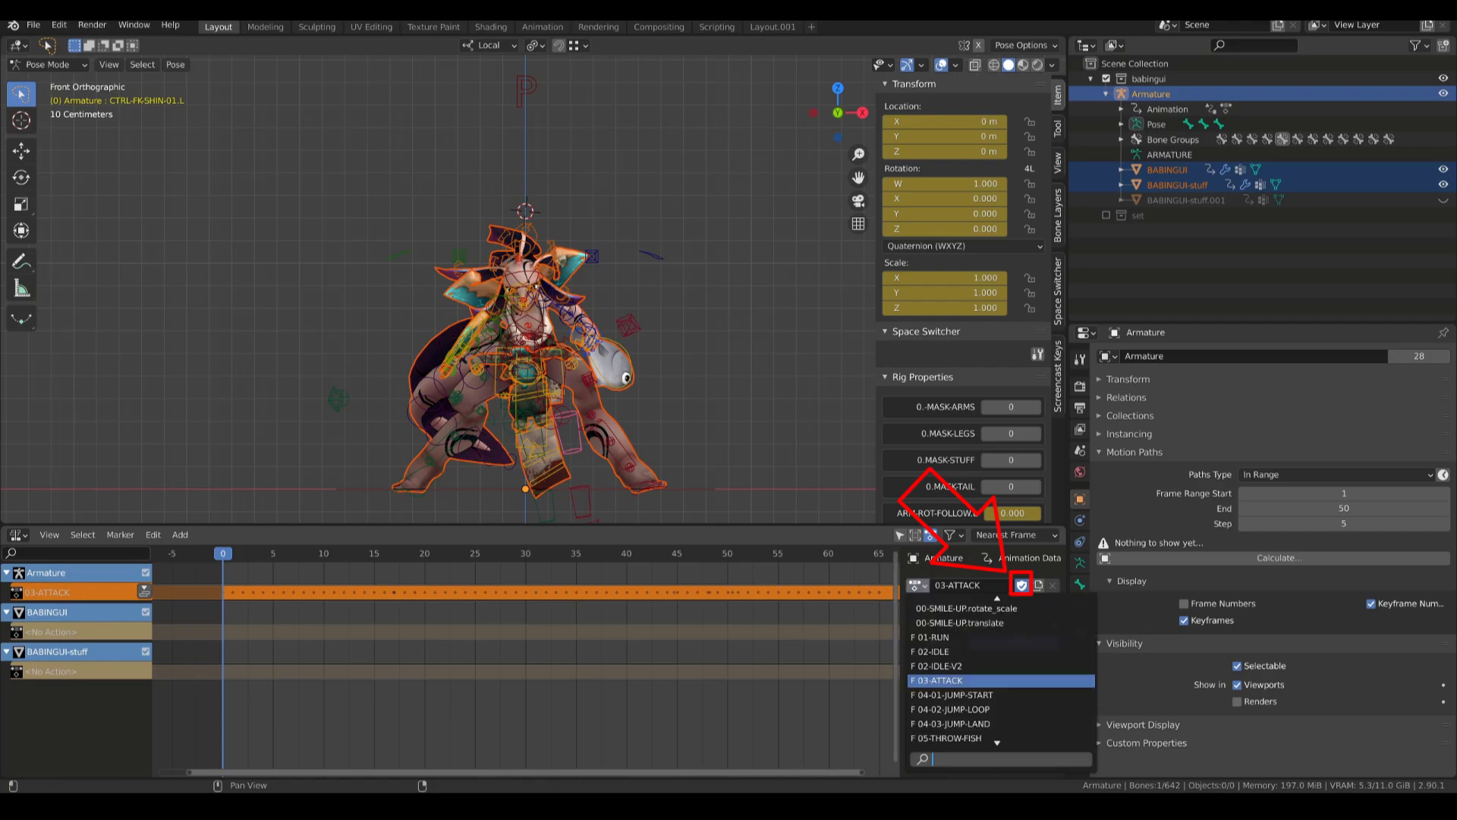
- Assign the 00-KEYING-SET action to the armature and change the Nonlinear Animation editor back to the Action Editor
click(917, 585)
text(key)
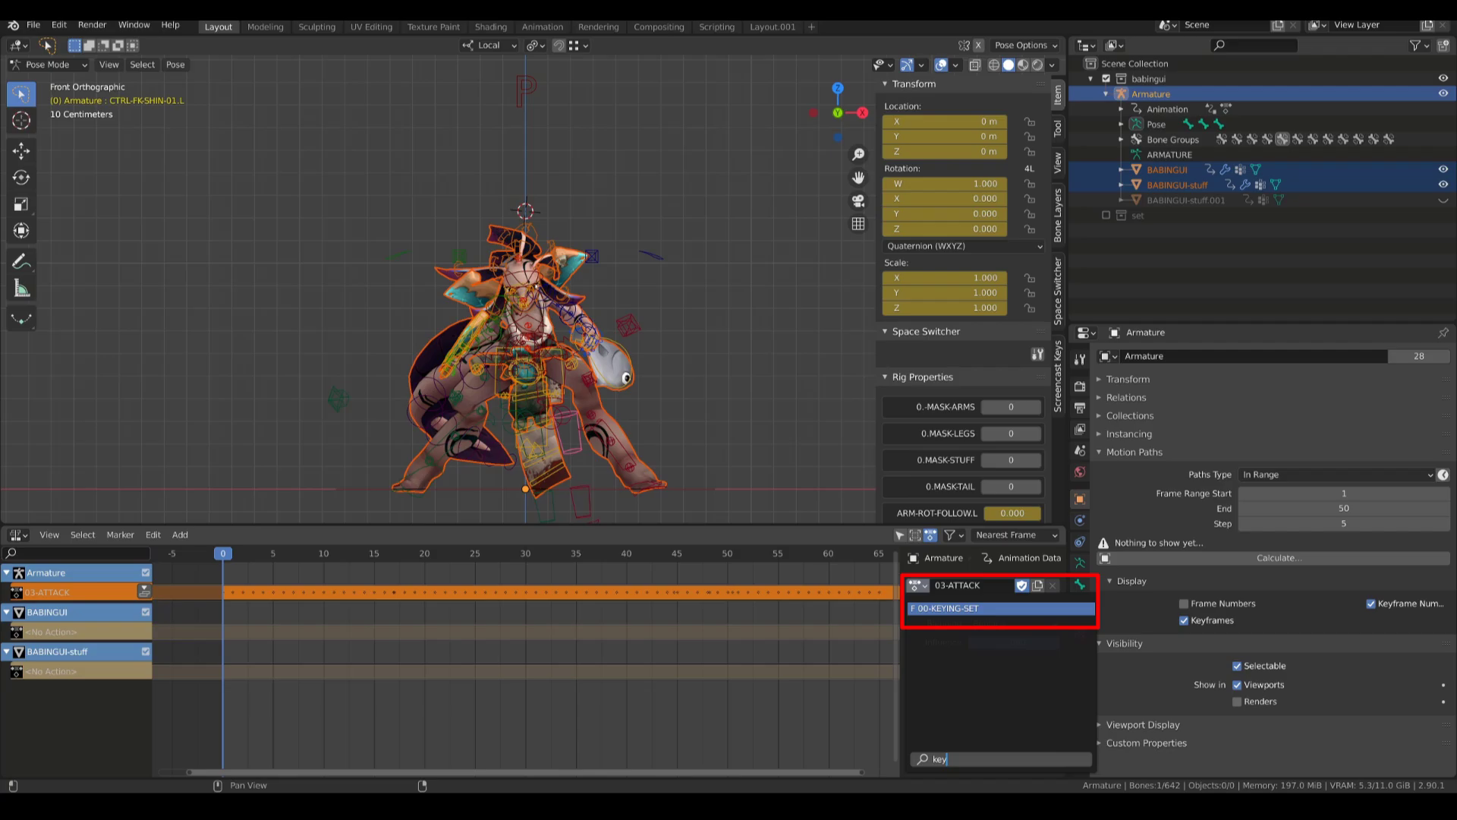
key(Return)
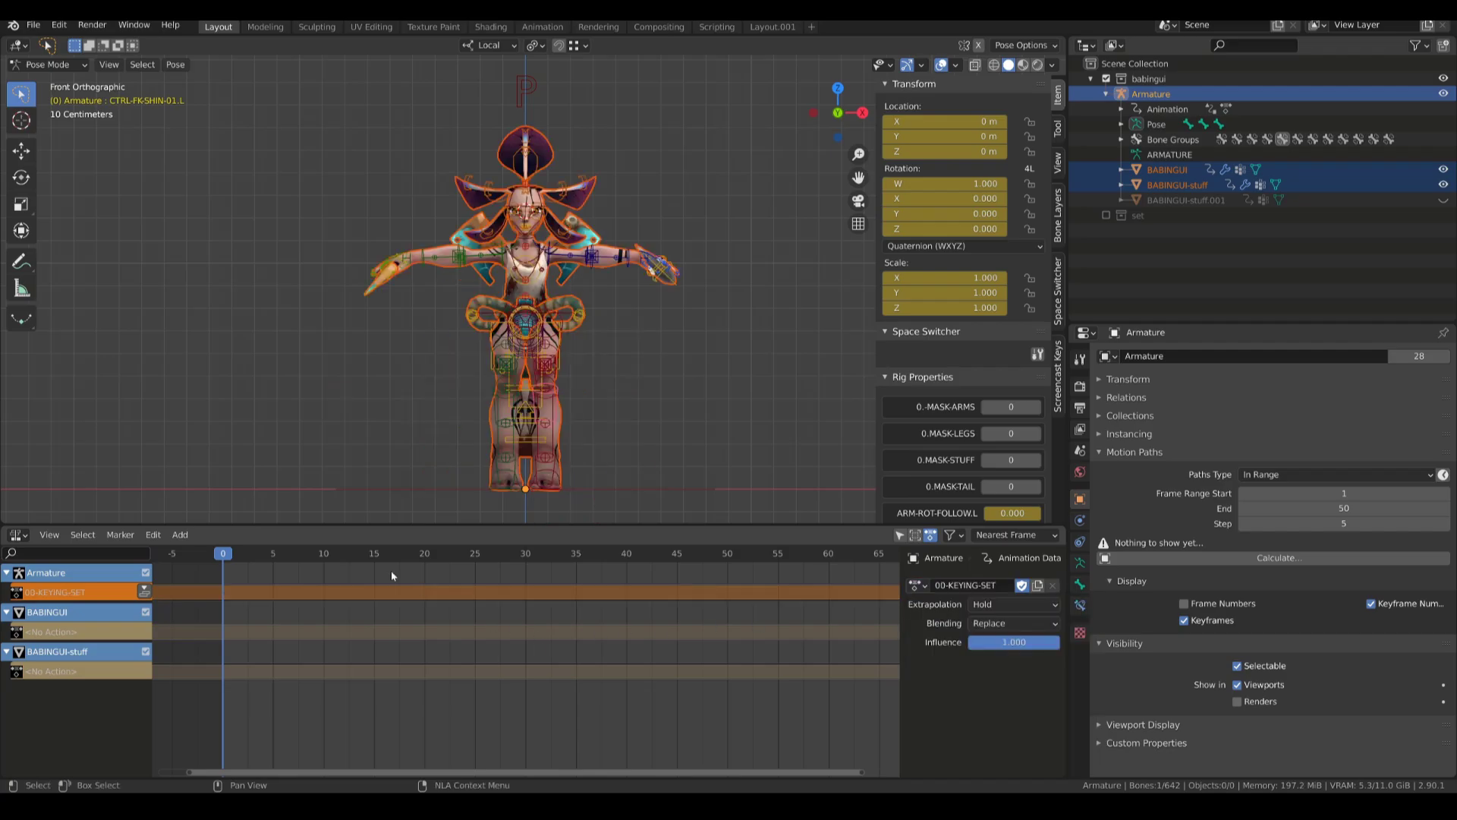
click(16, 535)
click(204, 591)
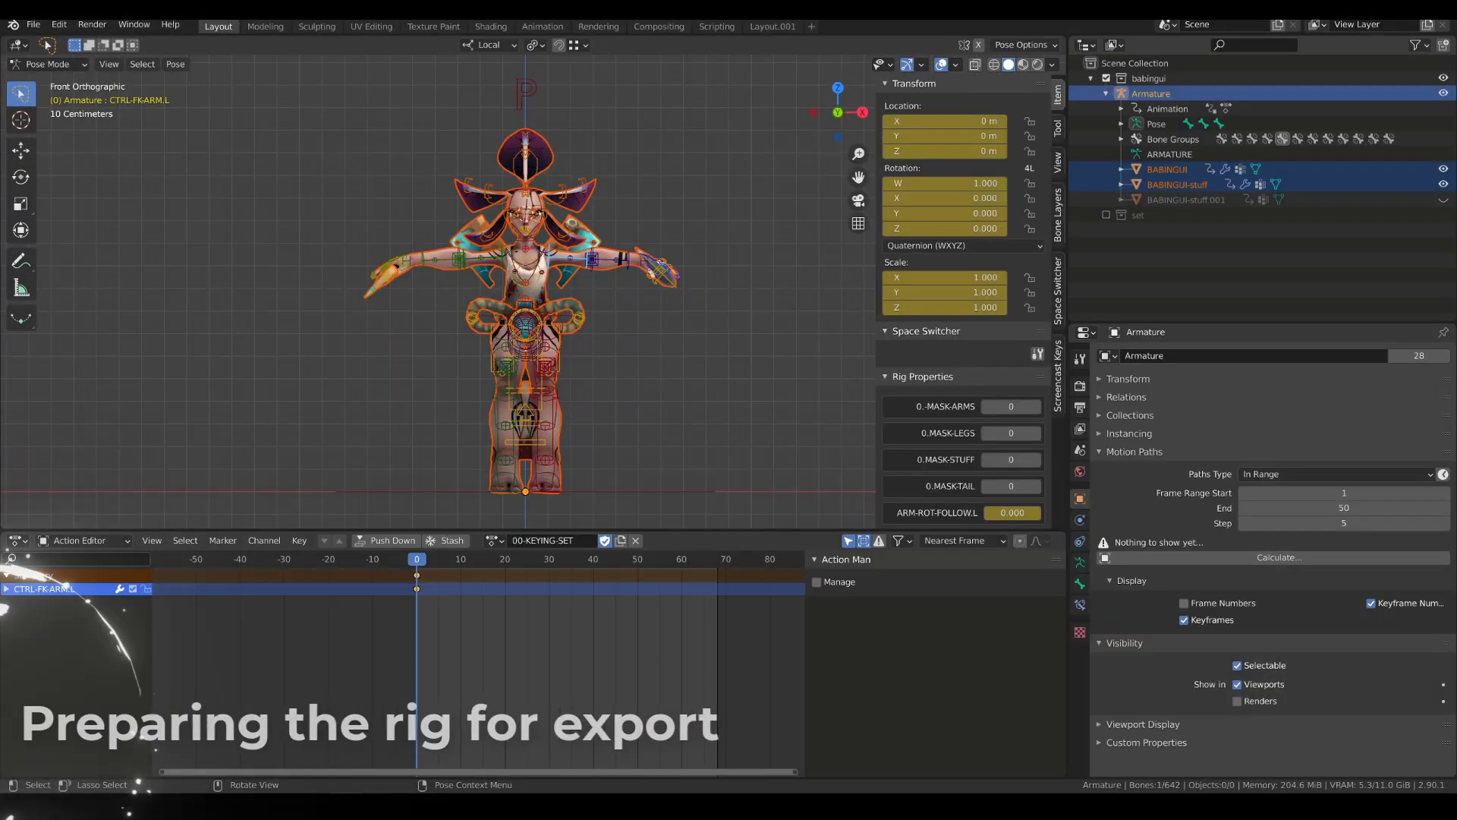
- Show the Deform settings of the CTRL-FK-ARM.L bone, collapsing its Relations and Viewport Display settings
click(1081, 583)
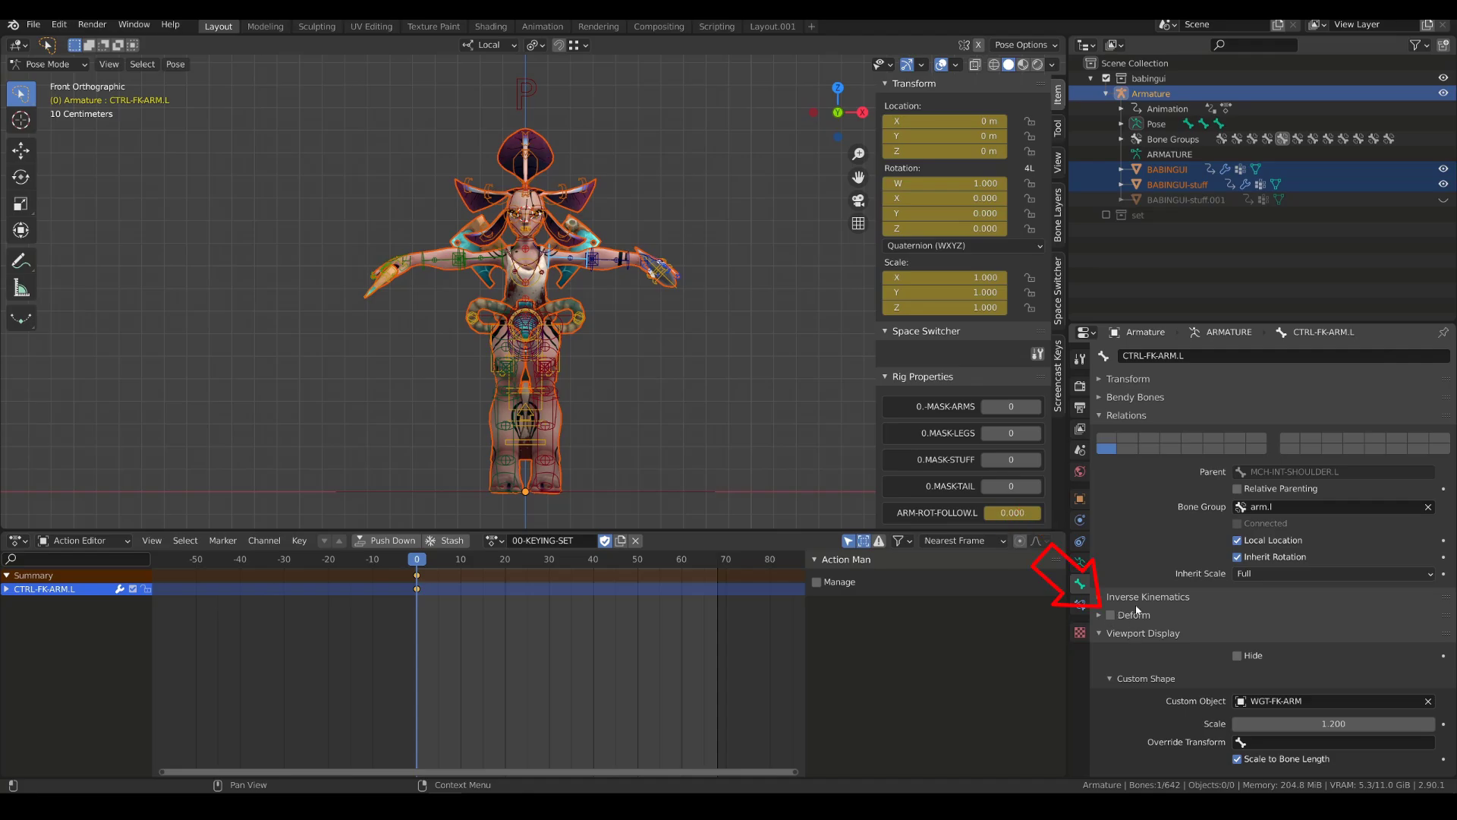
click(1116, 415)
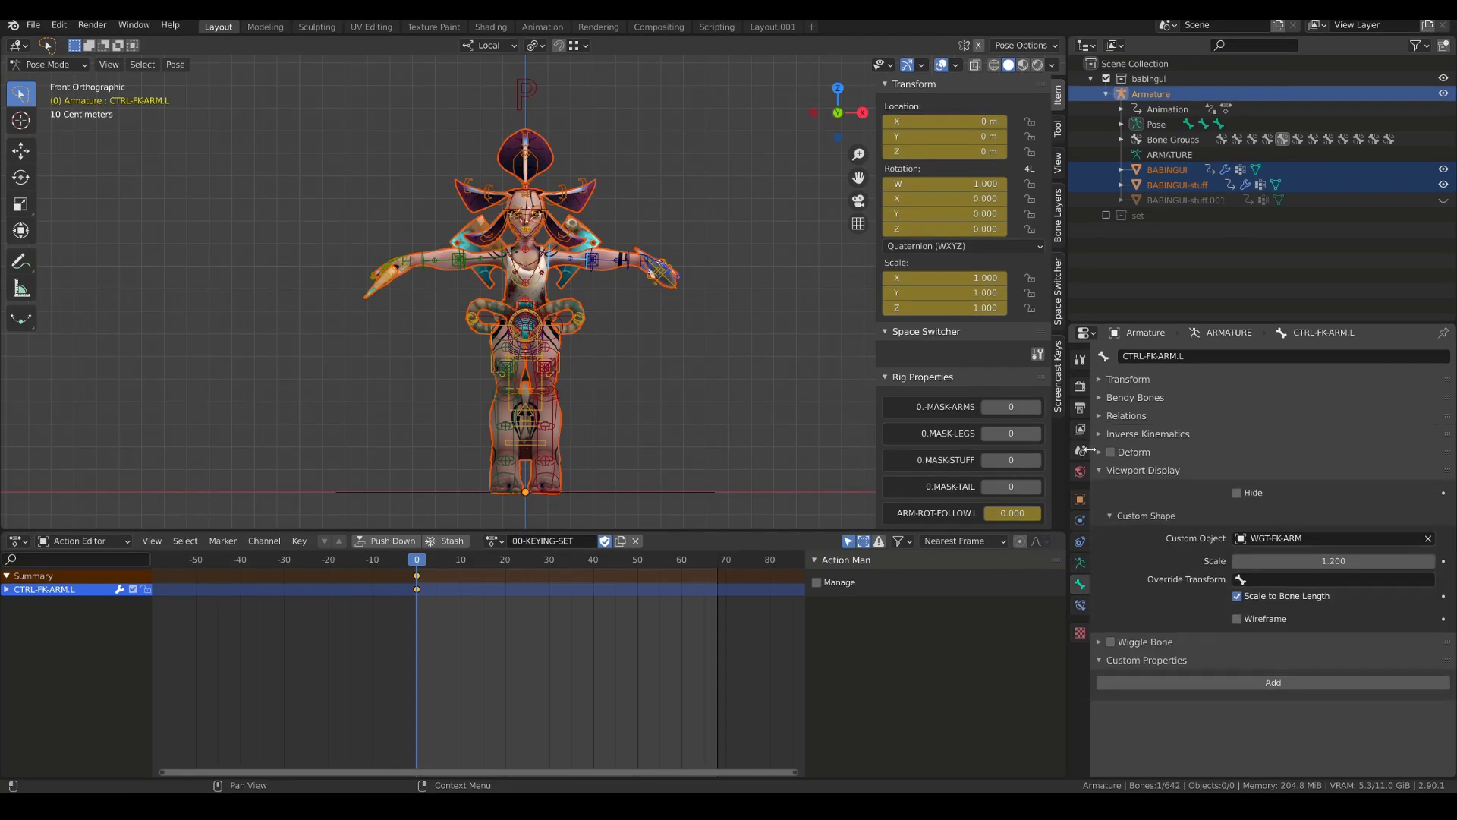
click(1104, 470)
click(1101, 452)
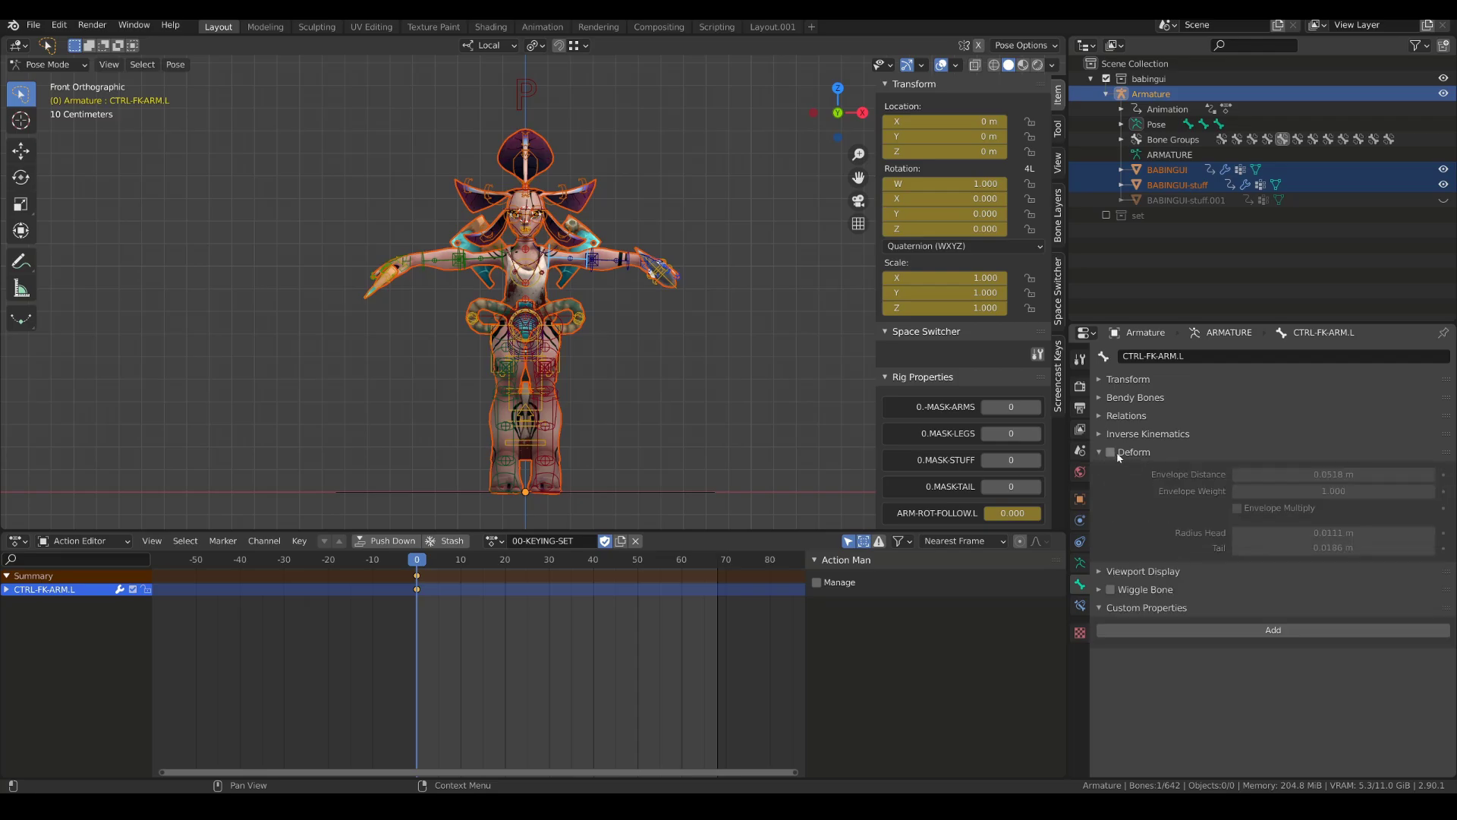
- Reveal the hidden bones and leave only the DEF bone layer visible, hiding all control, face, torso, arm and leg layers
click(1055, 225)
click(898, 84)
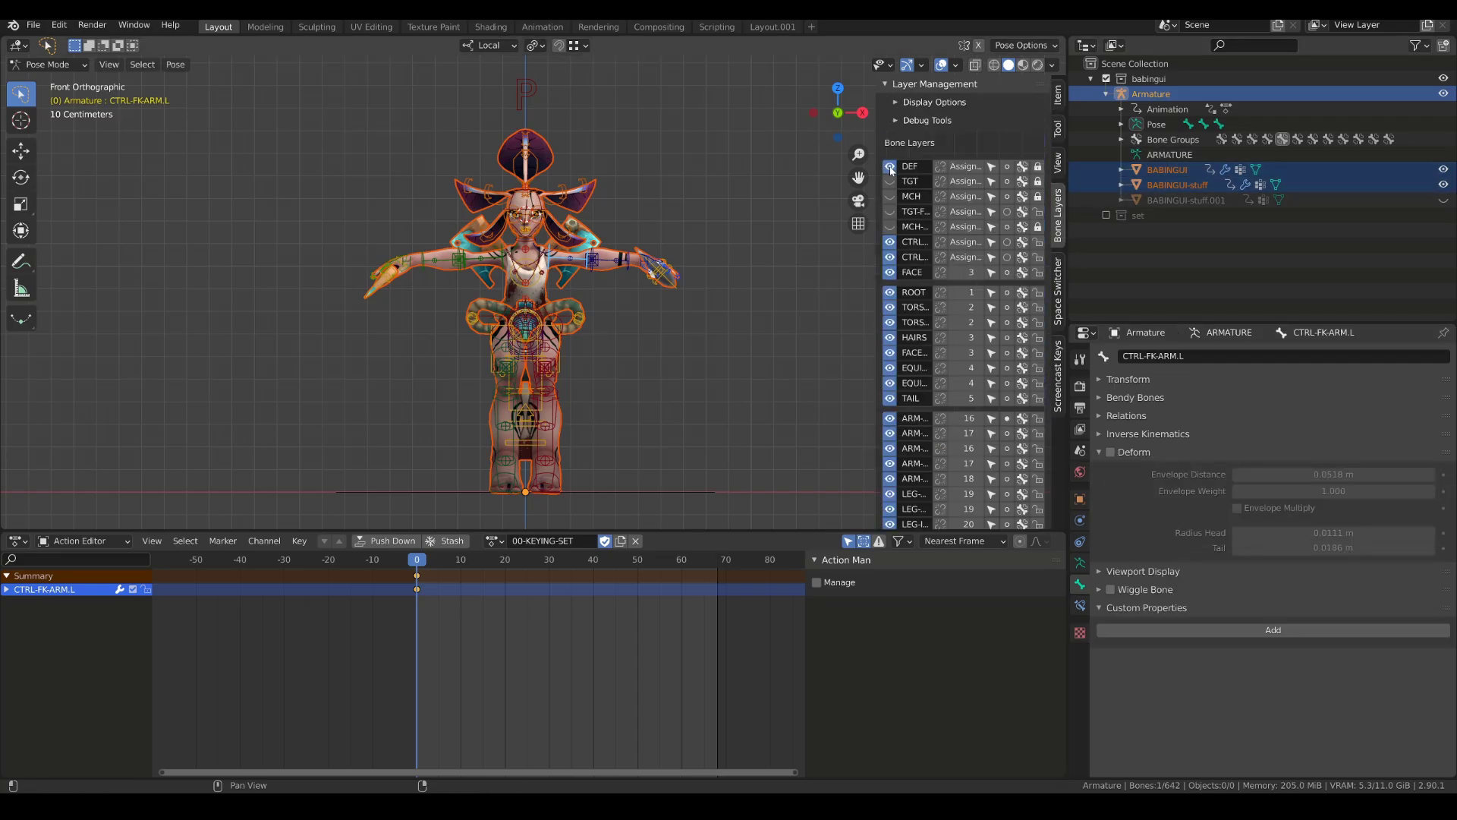
key(alt+h)
drag(890, 241, 891, 510)
scroll(892, 510, down, 5)
drag(891, 323, 891, 486)
scroll(598, 366, up, 2)
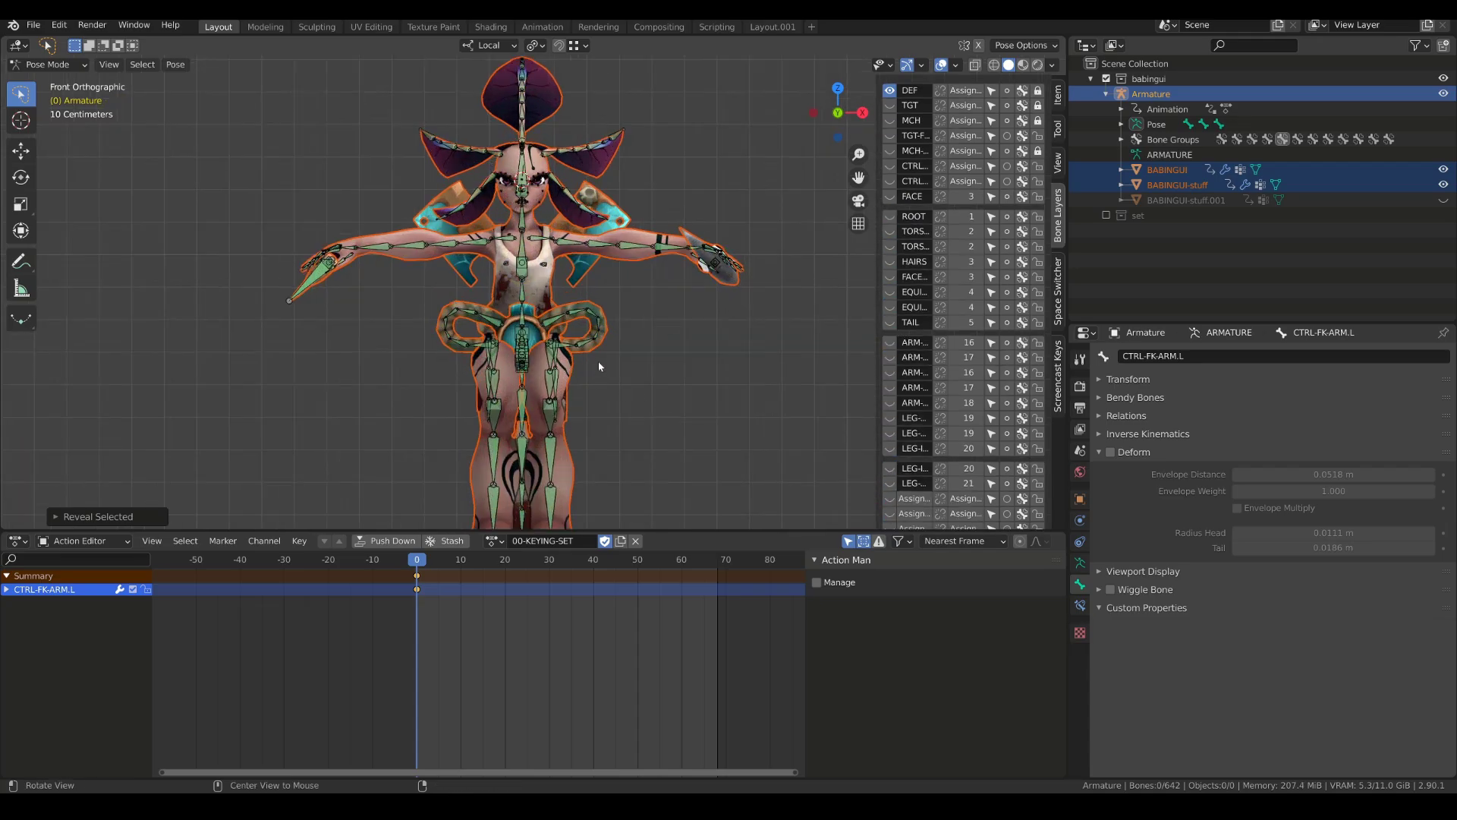
- Check the Deform option on the DEF-SPINE02 bone, then select all visible deform bones
middle_drag(599, 365, 615, 197)
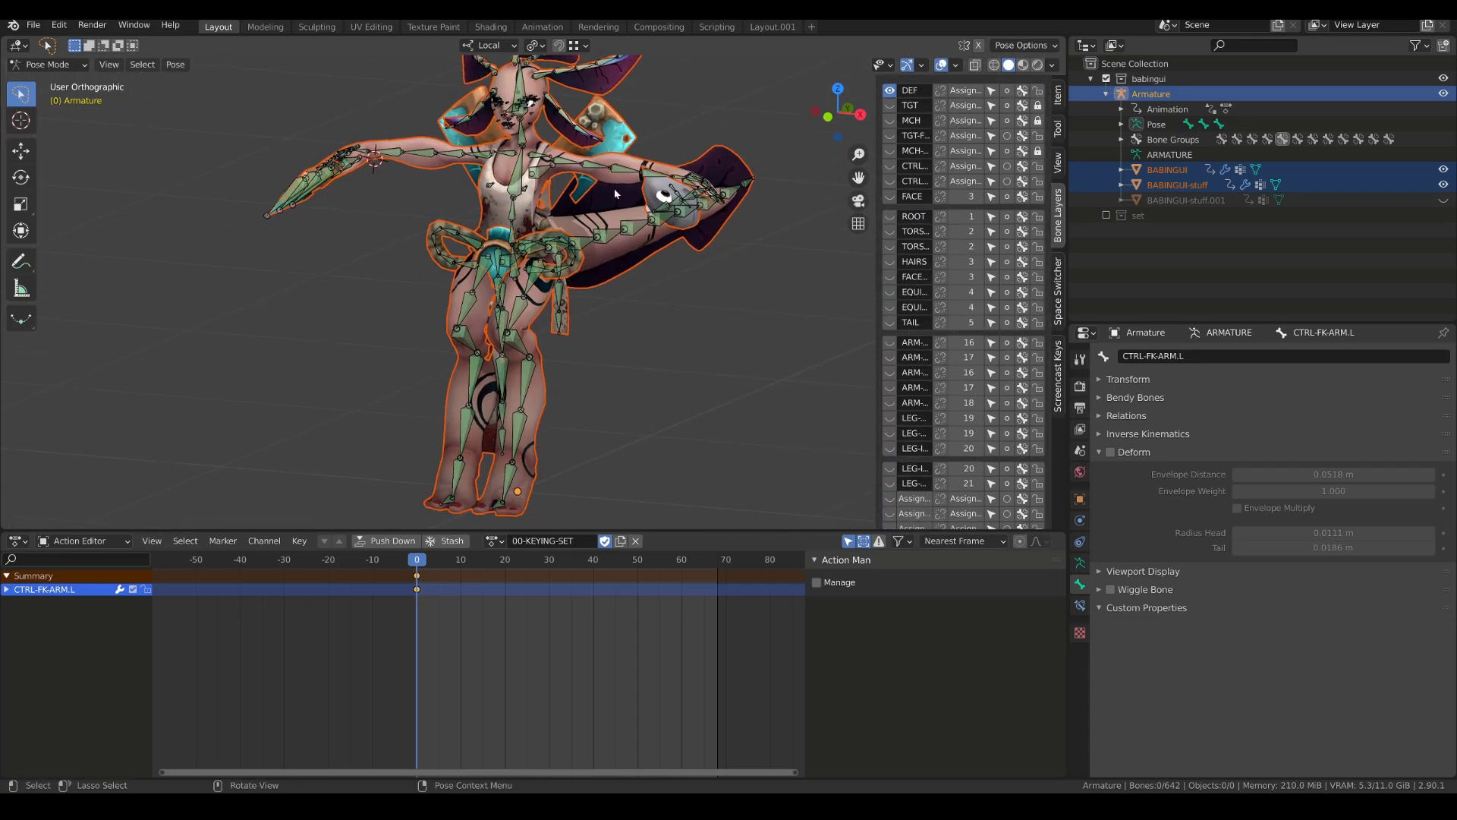
key(a)
click(513, 215)
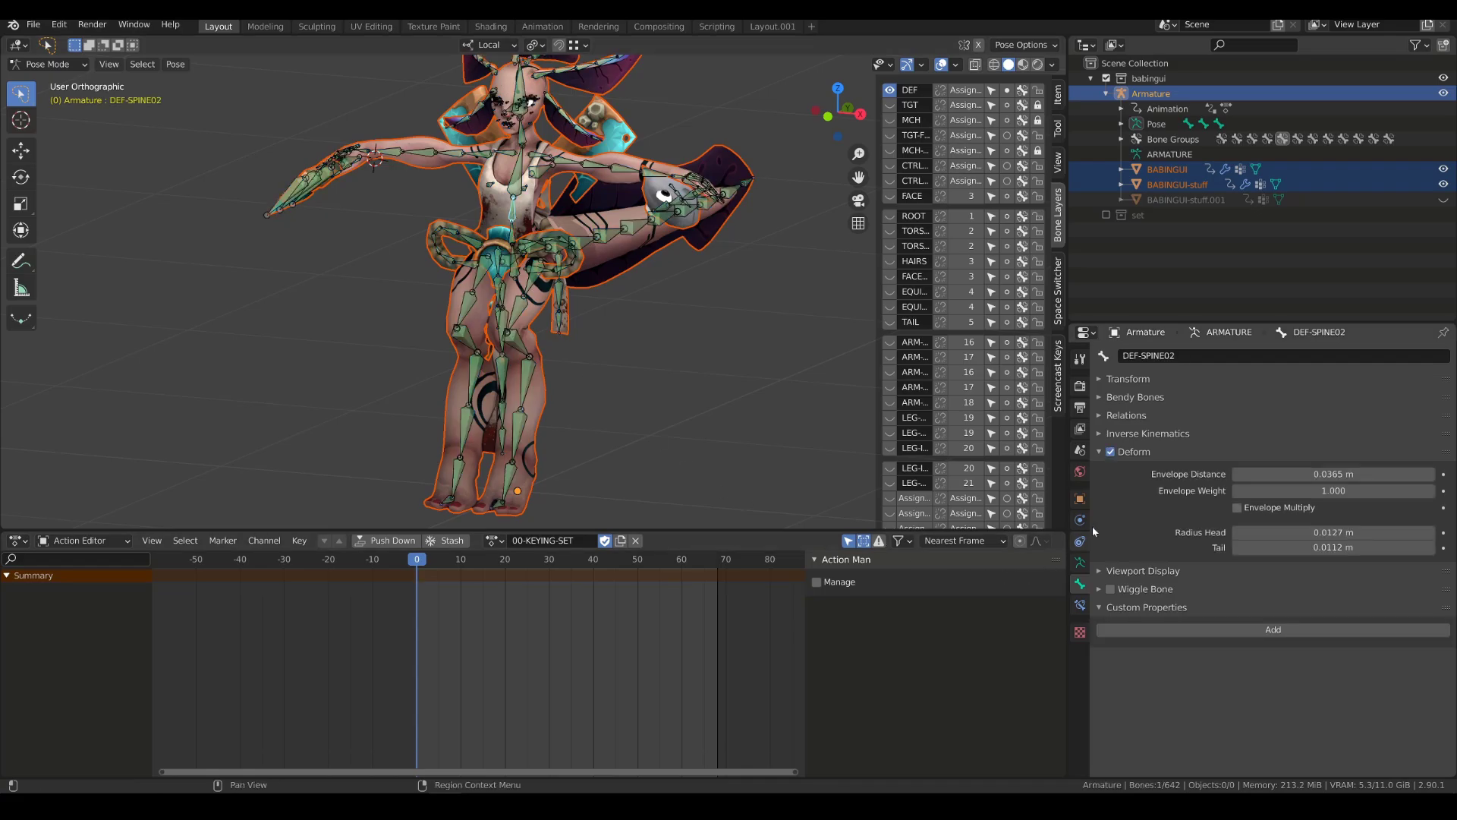
key(a)
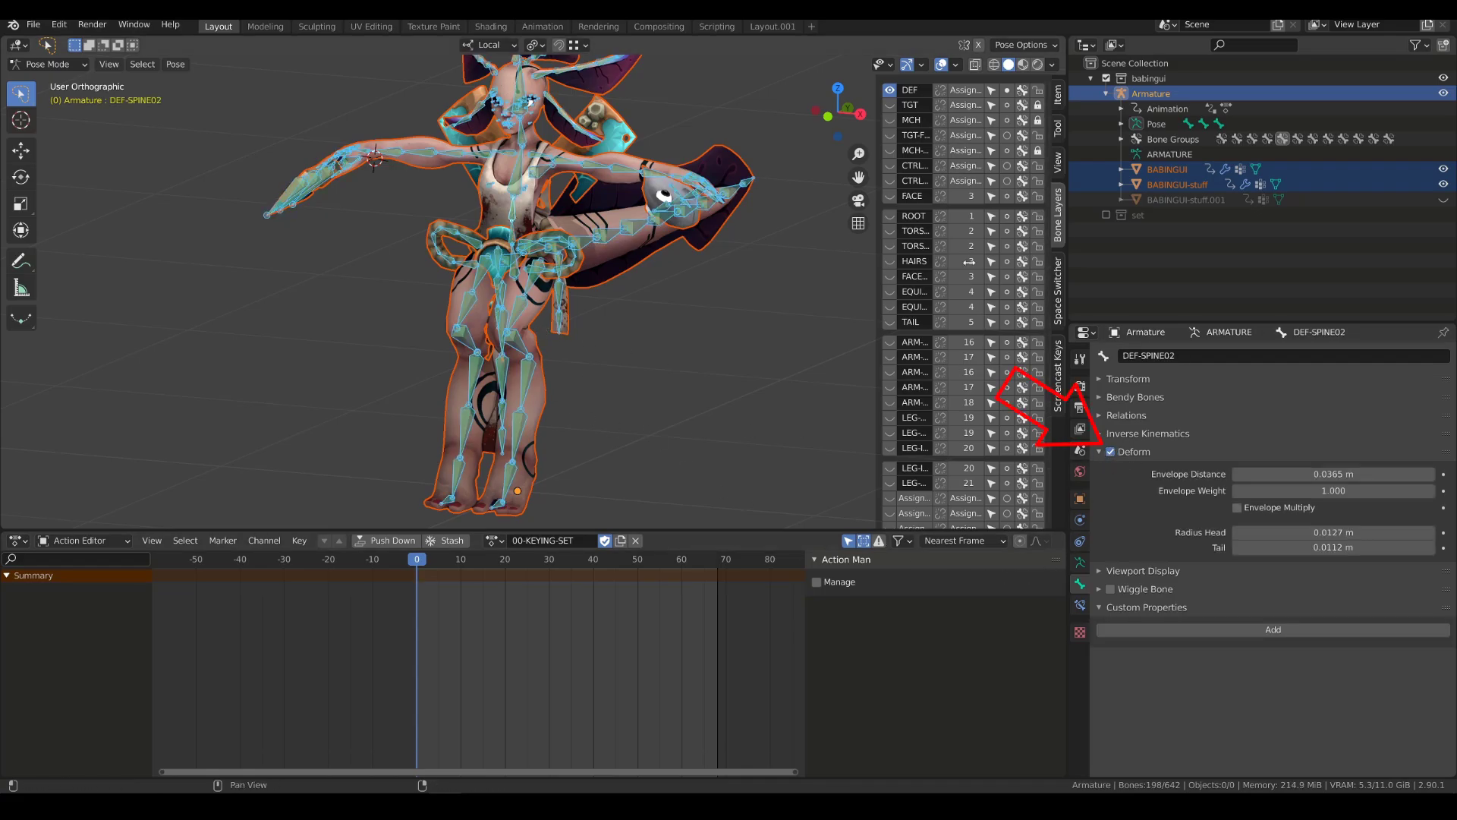
- Show the ROOT bone layer and select the ROOT bone beneath the character's feet
click(890, 217)
middle_drag(692, 375, 757, 276)
click(664, 423)
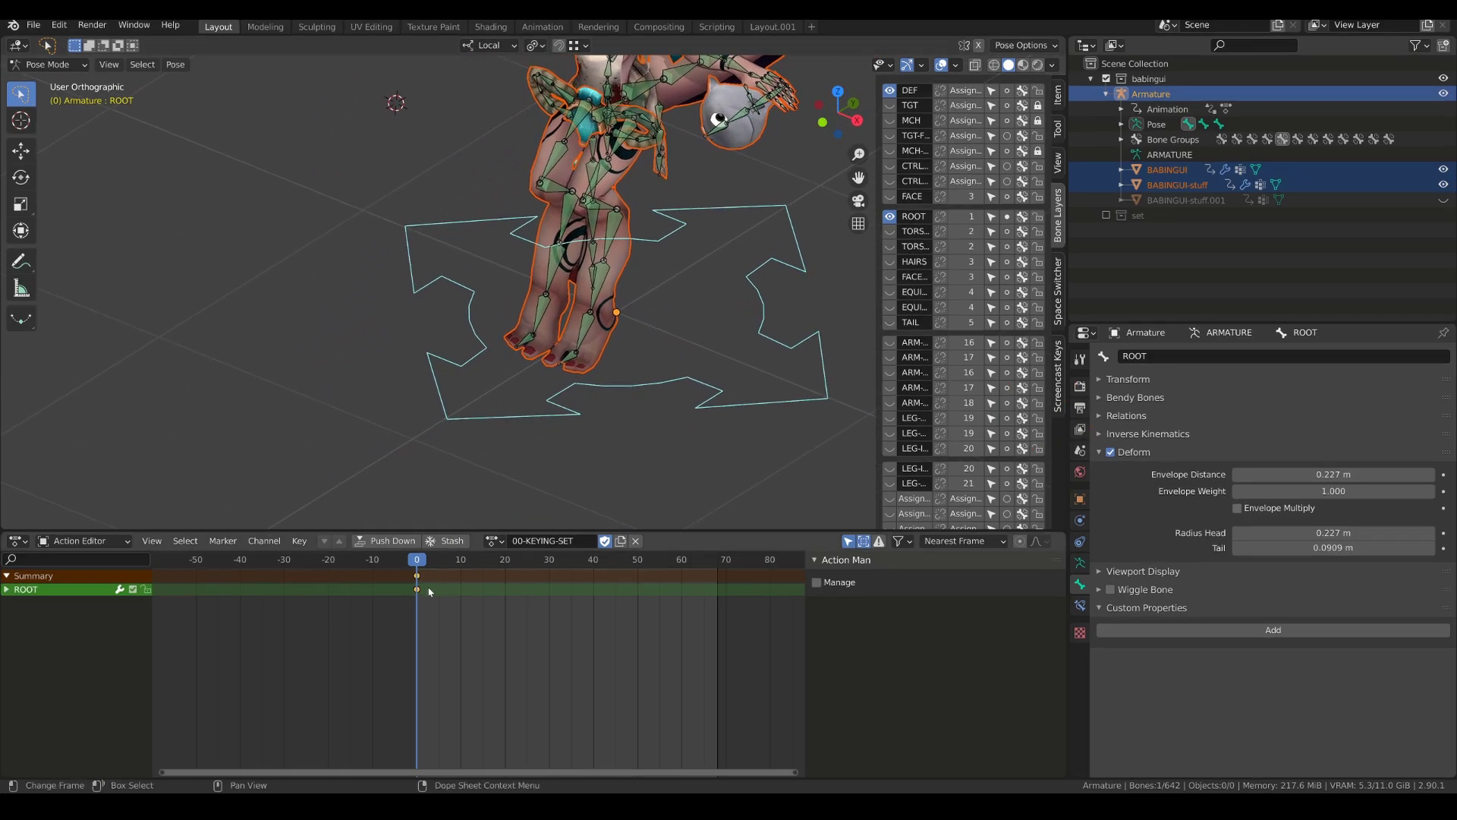
- Bring up the bone option toggles for ROOT and replace the DEF and ROOT layers with the torso, hairs, face, equipment and tail layers
middle_drag(541, 438, 631, 354)
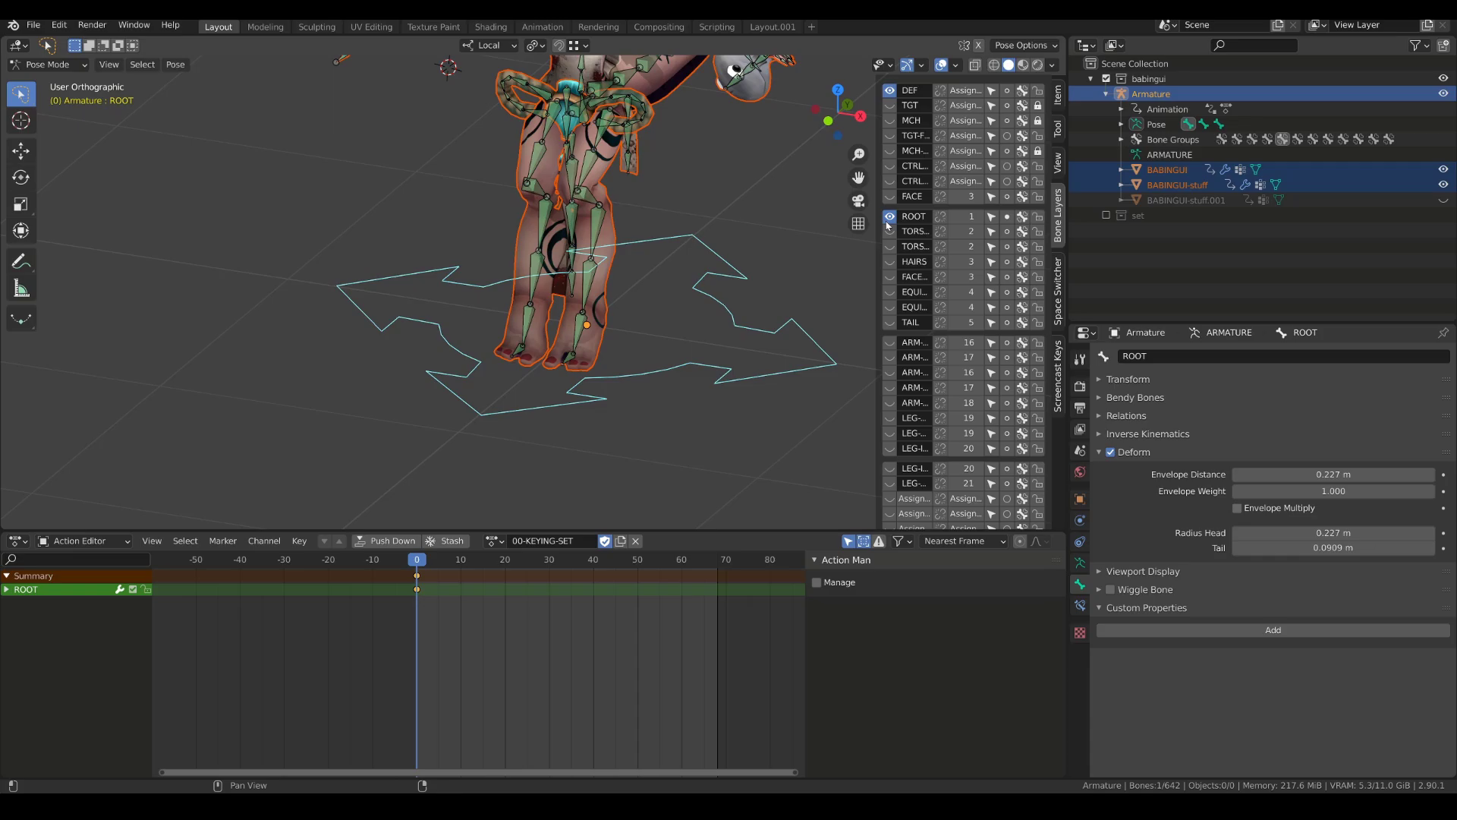
key(shift+w)
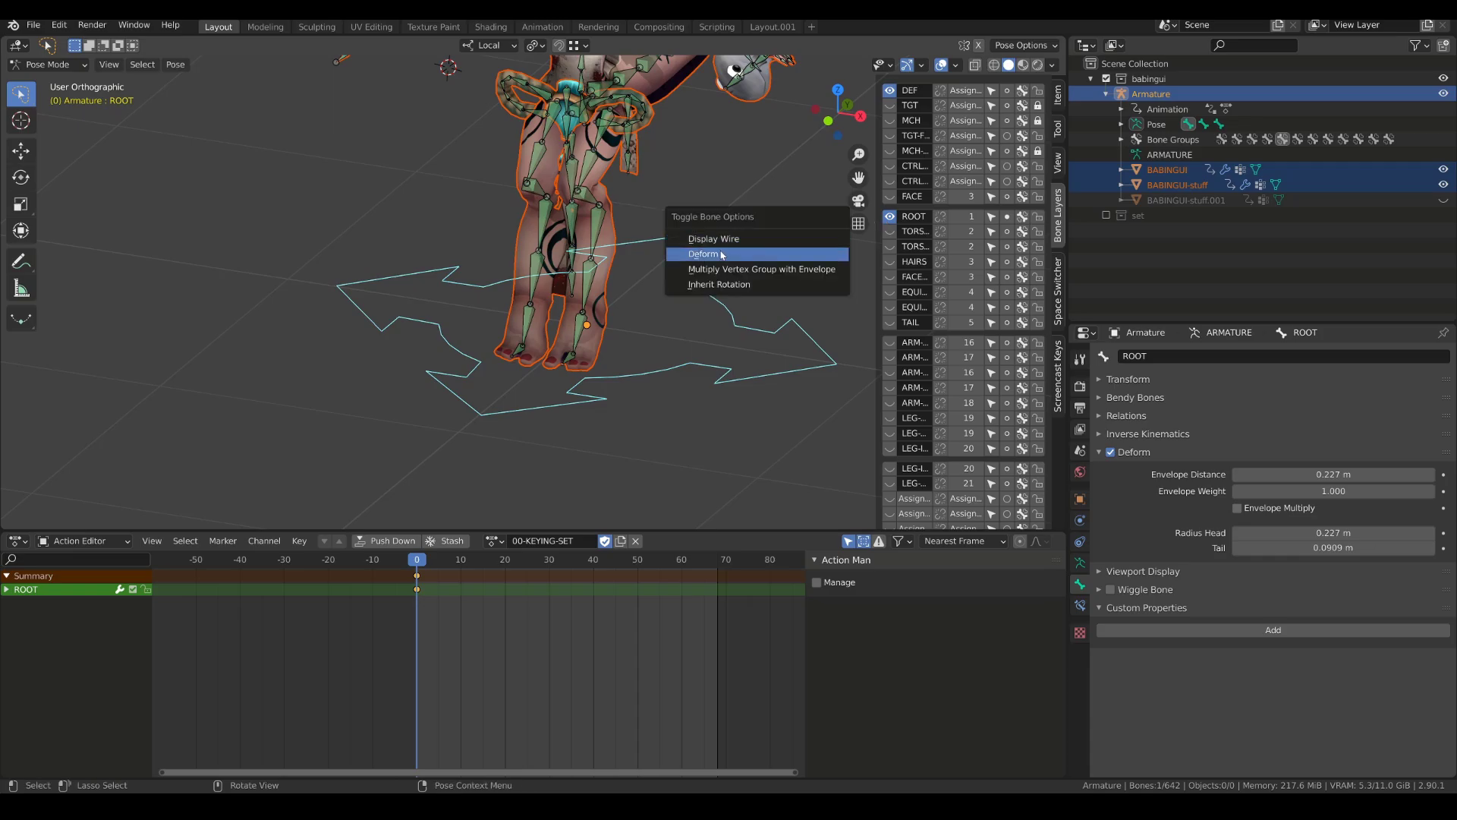
click(887, 92)
mouse_move(889, 105)
mouse_down()
mouse_move(889, 198)
mouse_move(891, 106)
mouse_up()
click(888, 219)
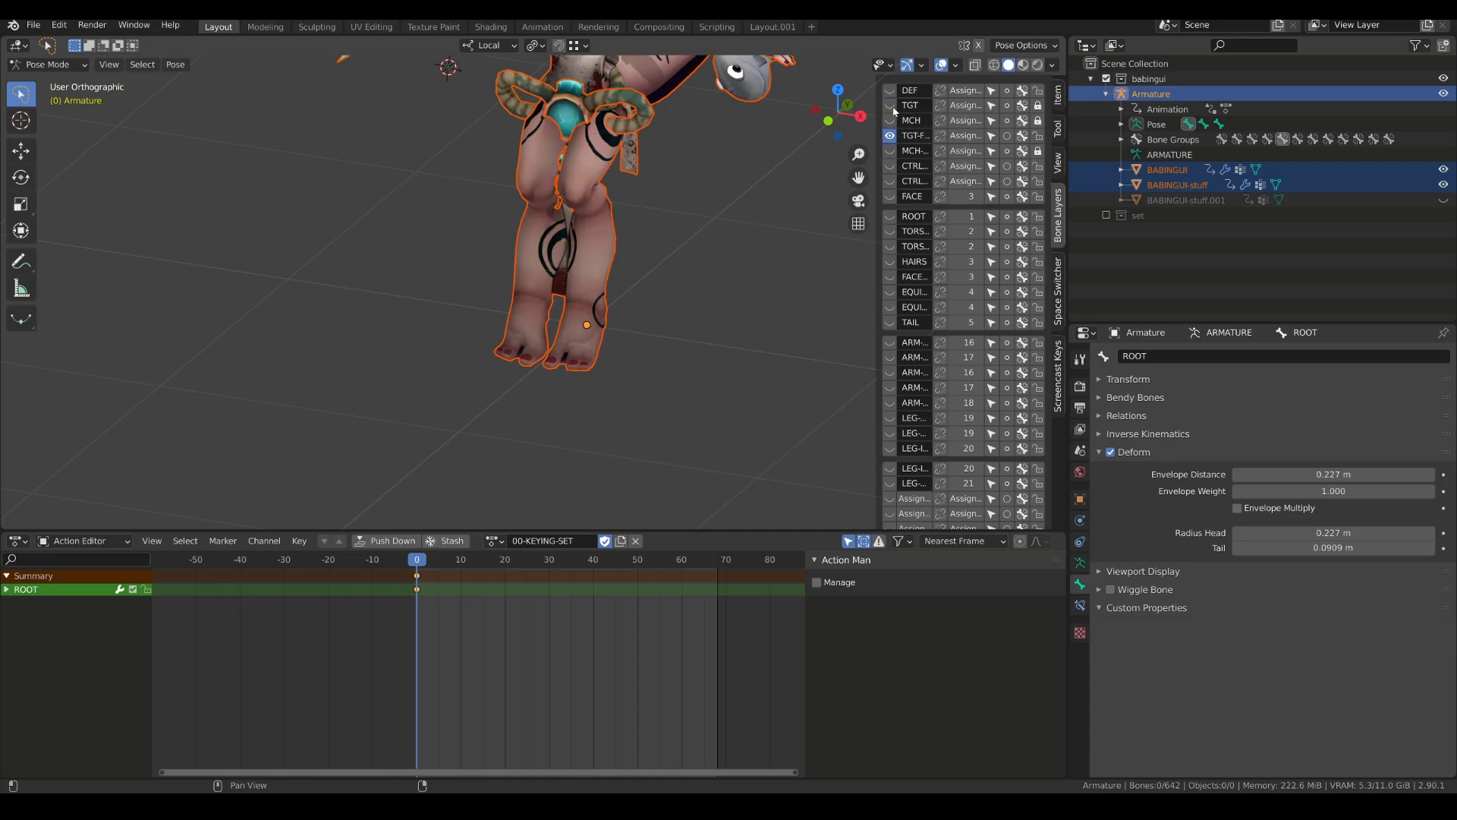
drag(889, 231, 885, 309)
click(894, 322)
click(890, 136)
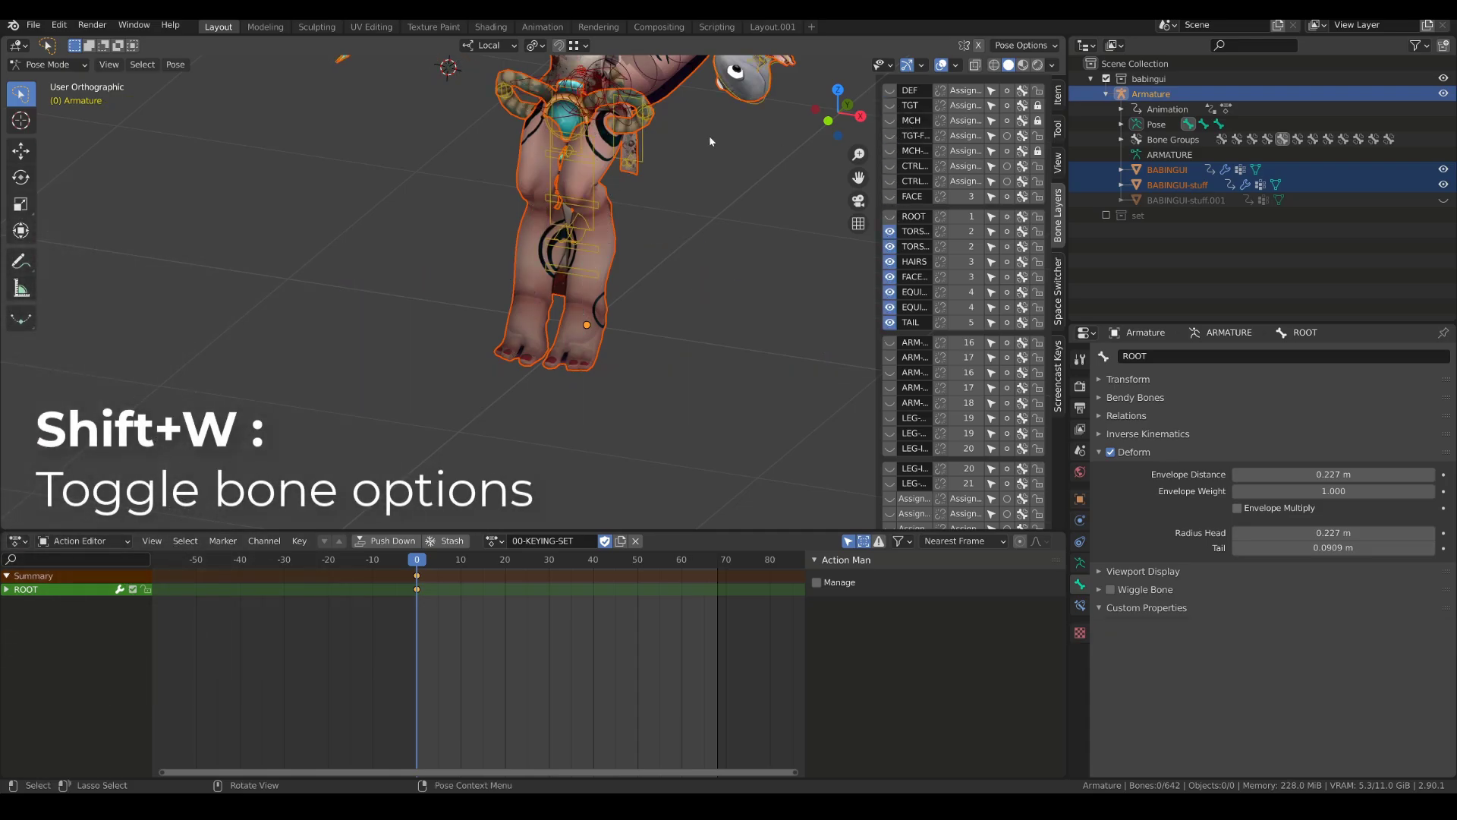
- Select all visible control bones and set their Deform bone option to Disable
shift+middle_drag(708, 136, 692, 281)
scroll(607, 243, down, 2)
key(a)
key(shift+w)
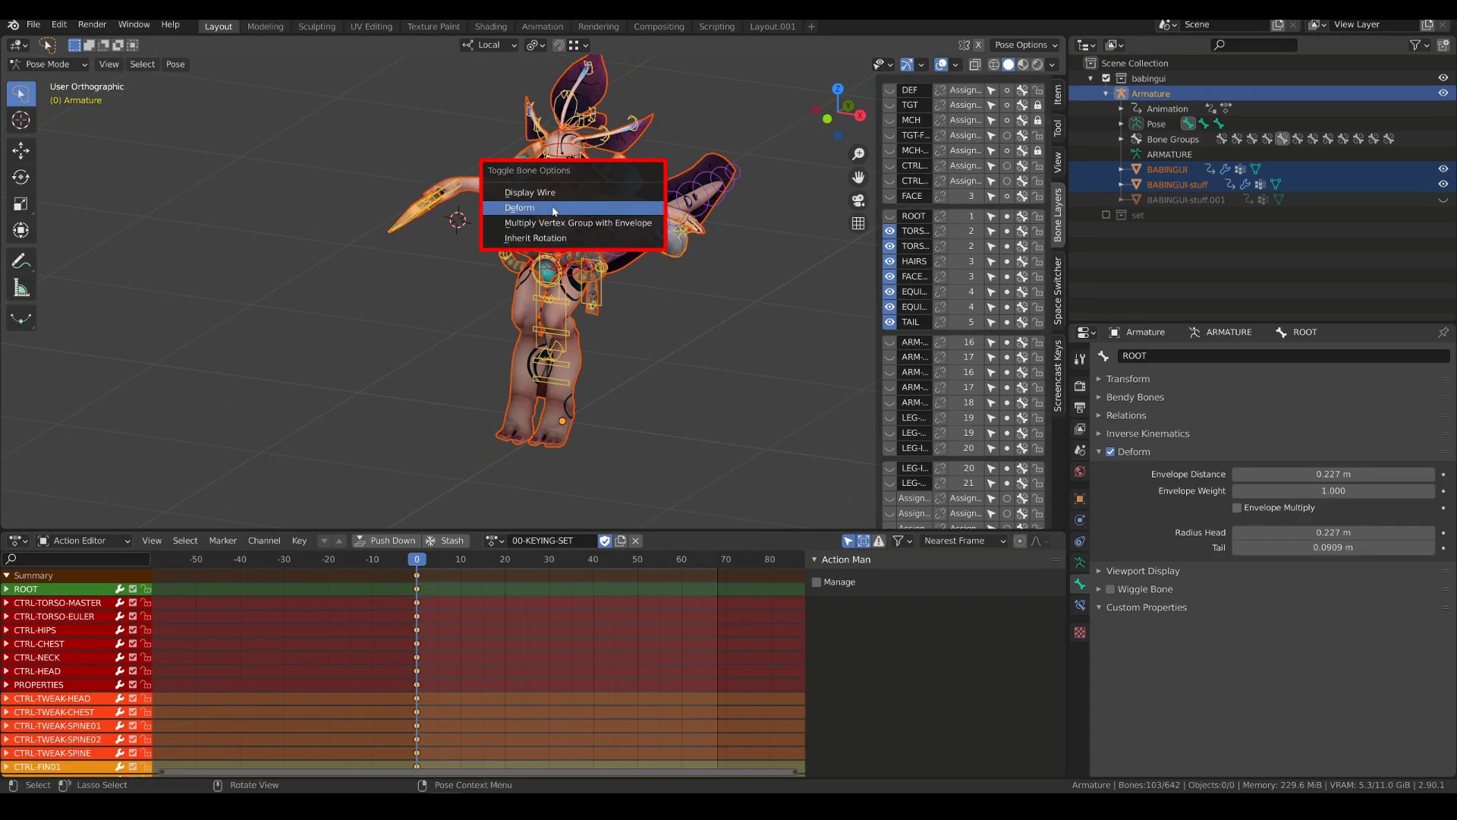
click(554, 207)
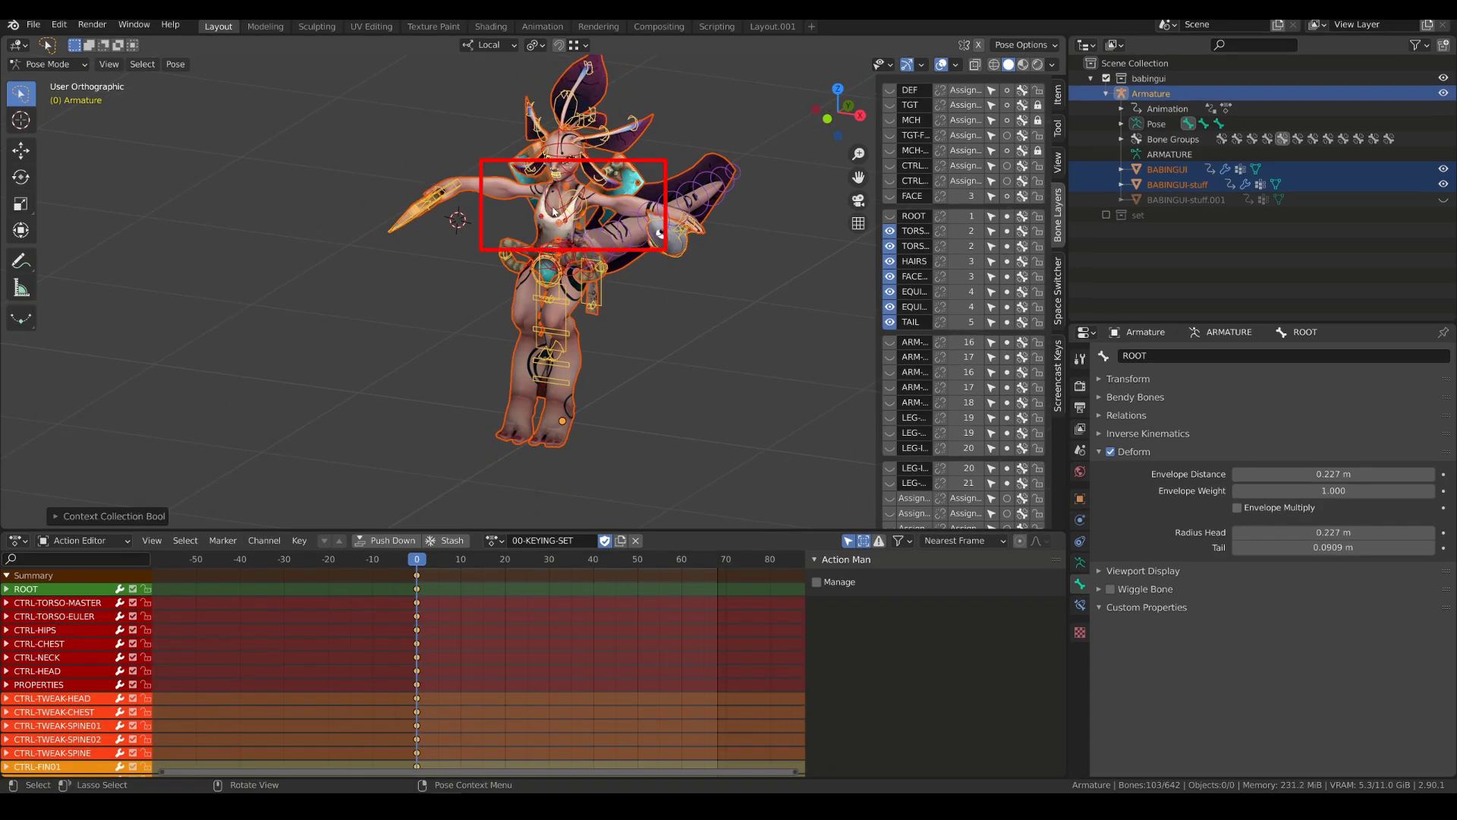
click(59, 516)
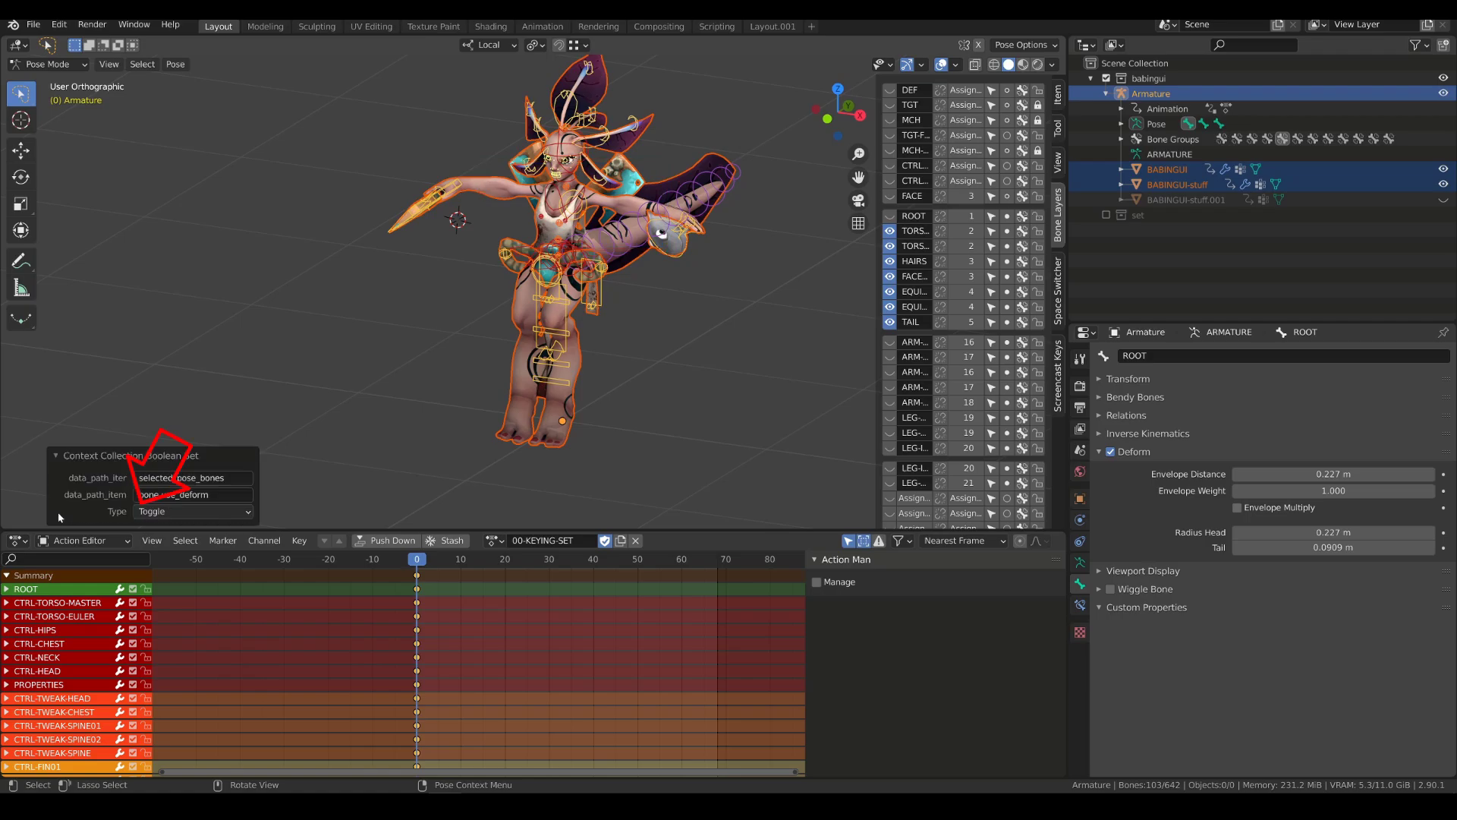
click(156, 512)
click(157, 563)
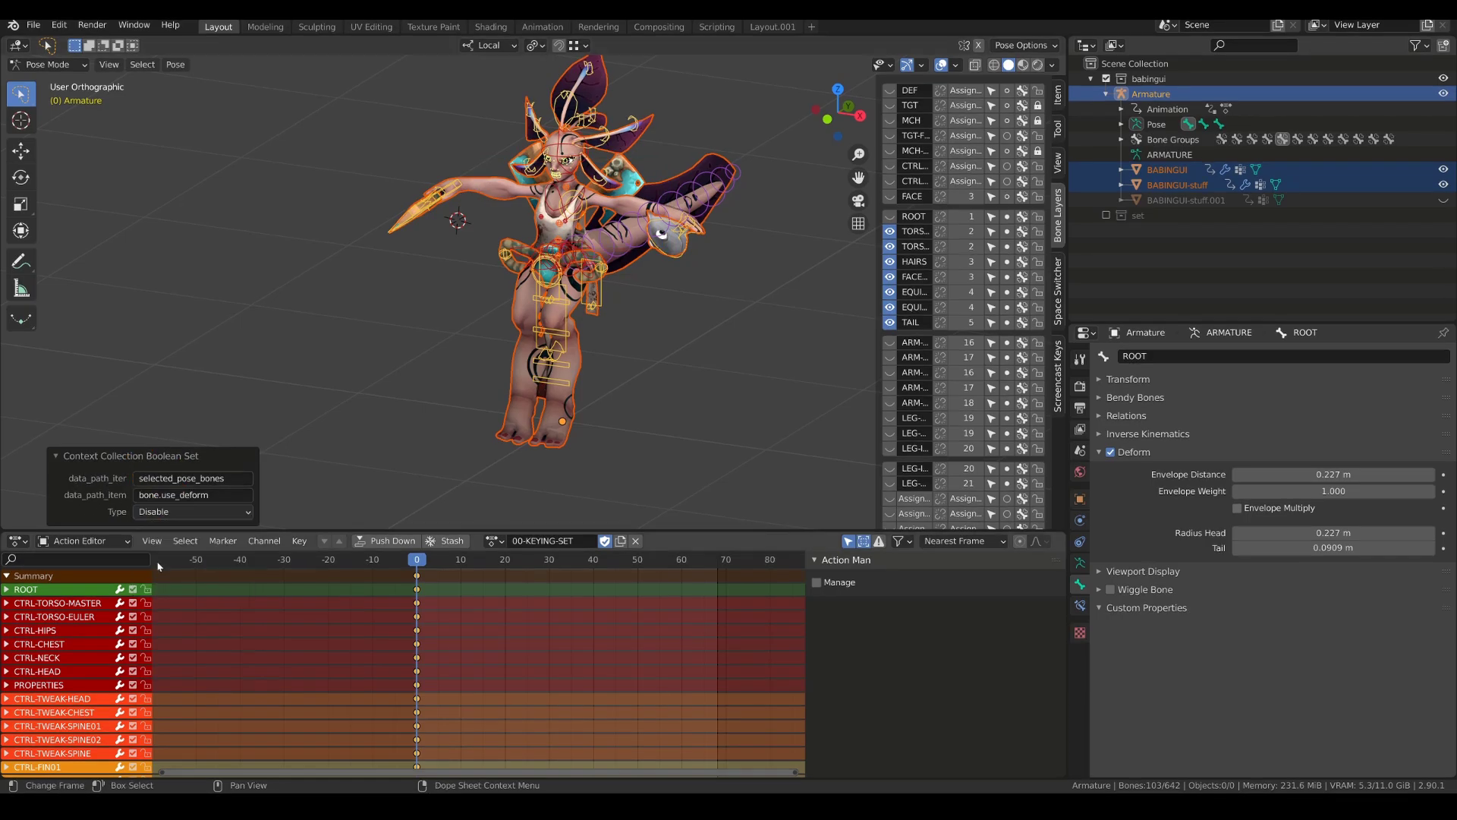
click(61, 456)
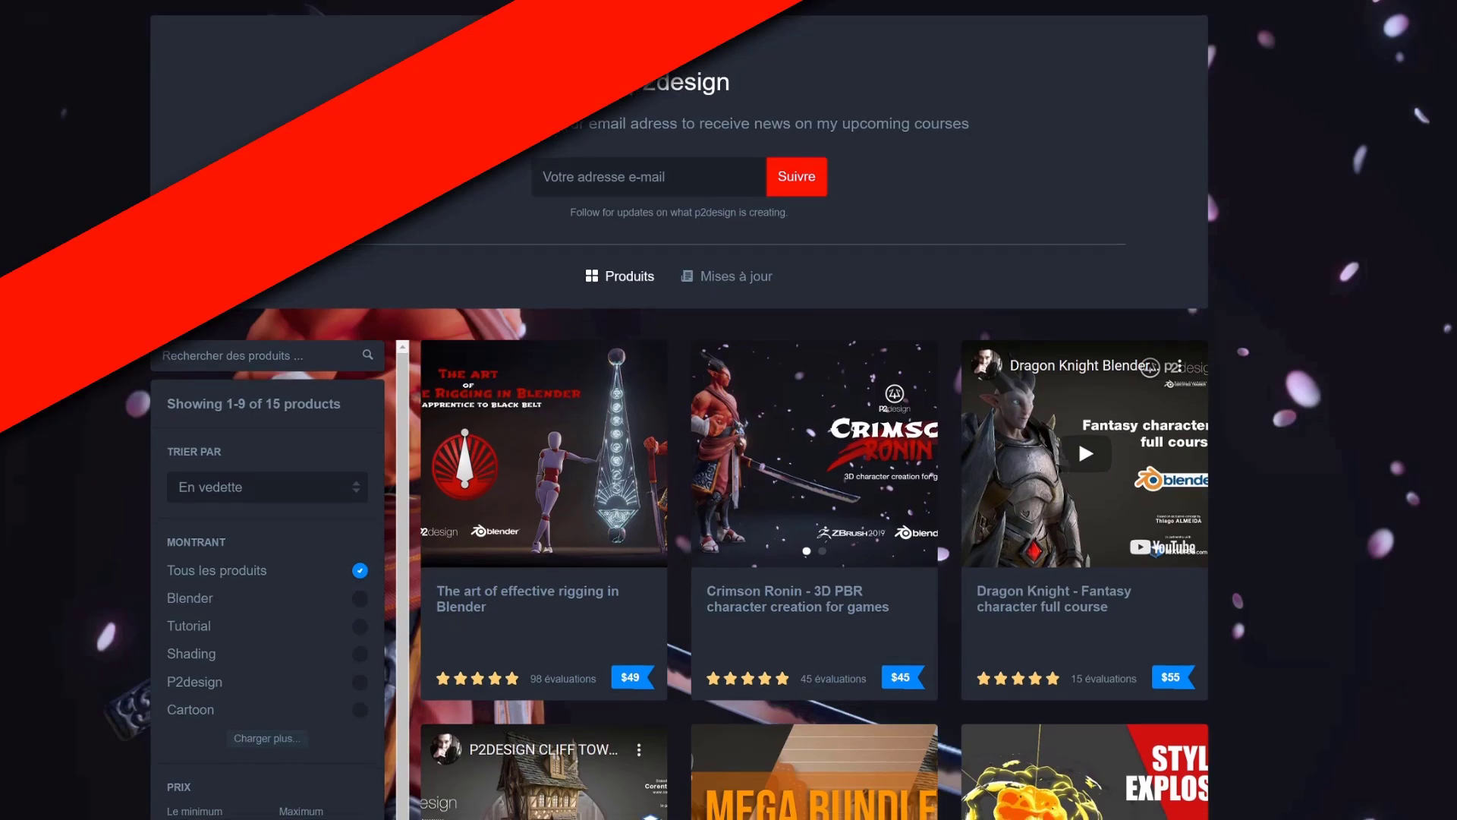
scroll(679, 455, down, 3)
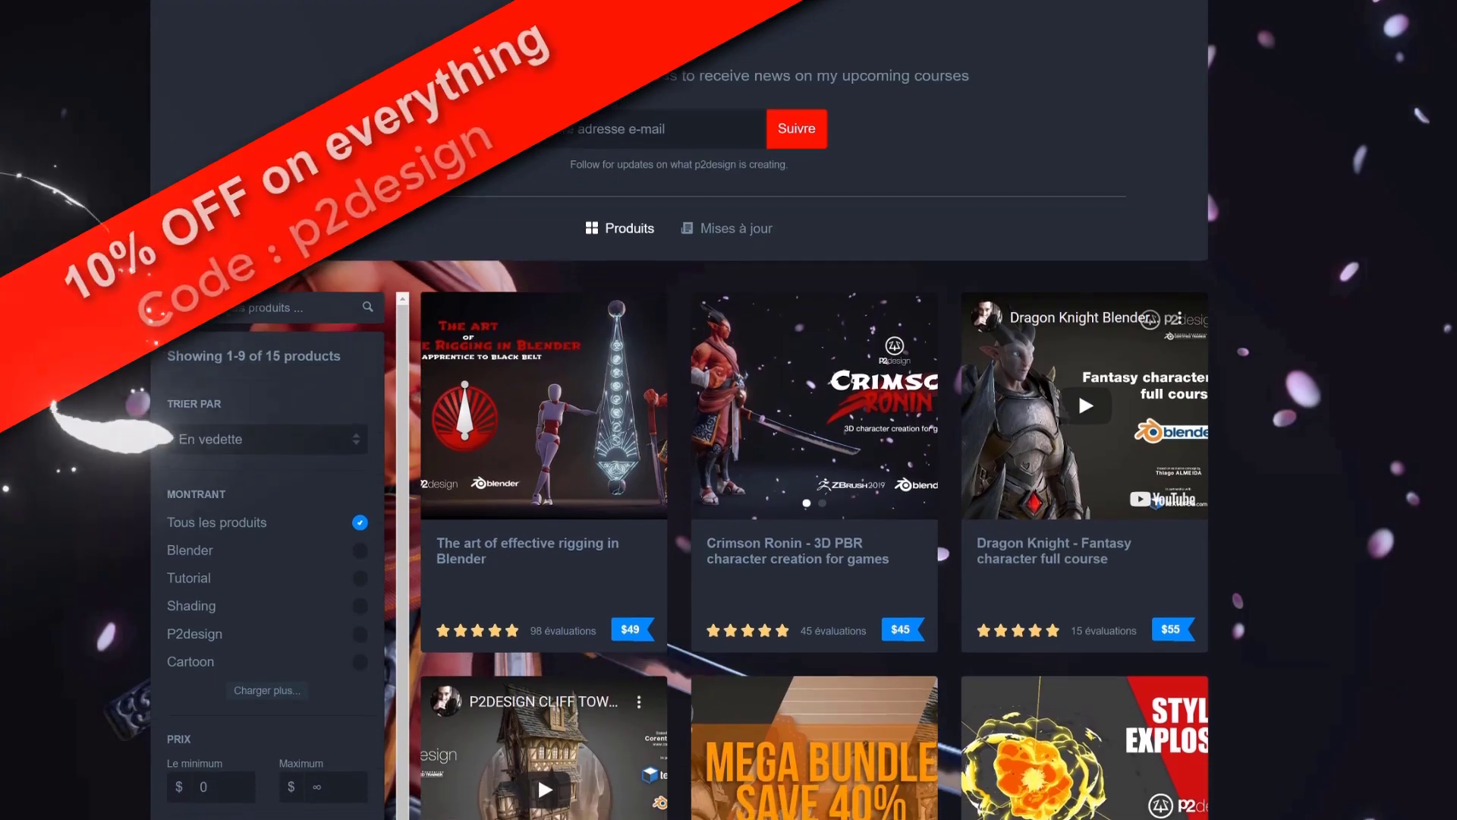
scroll(679, 455, down, 3)
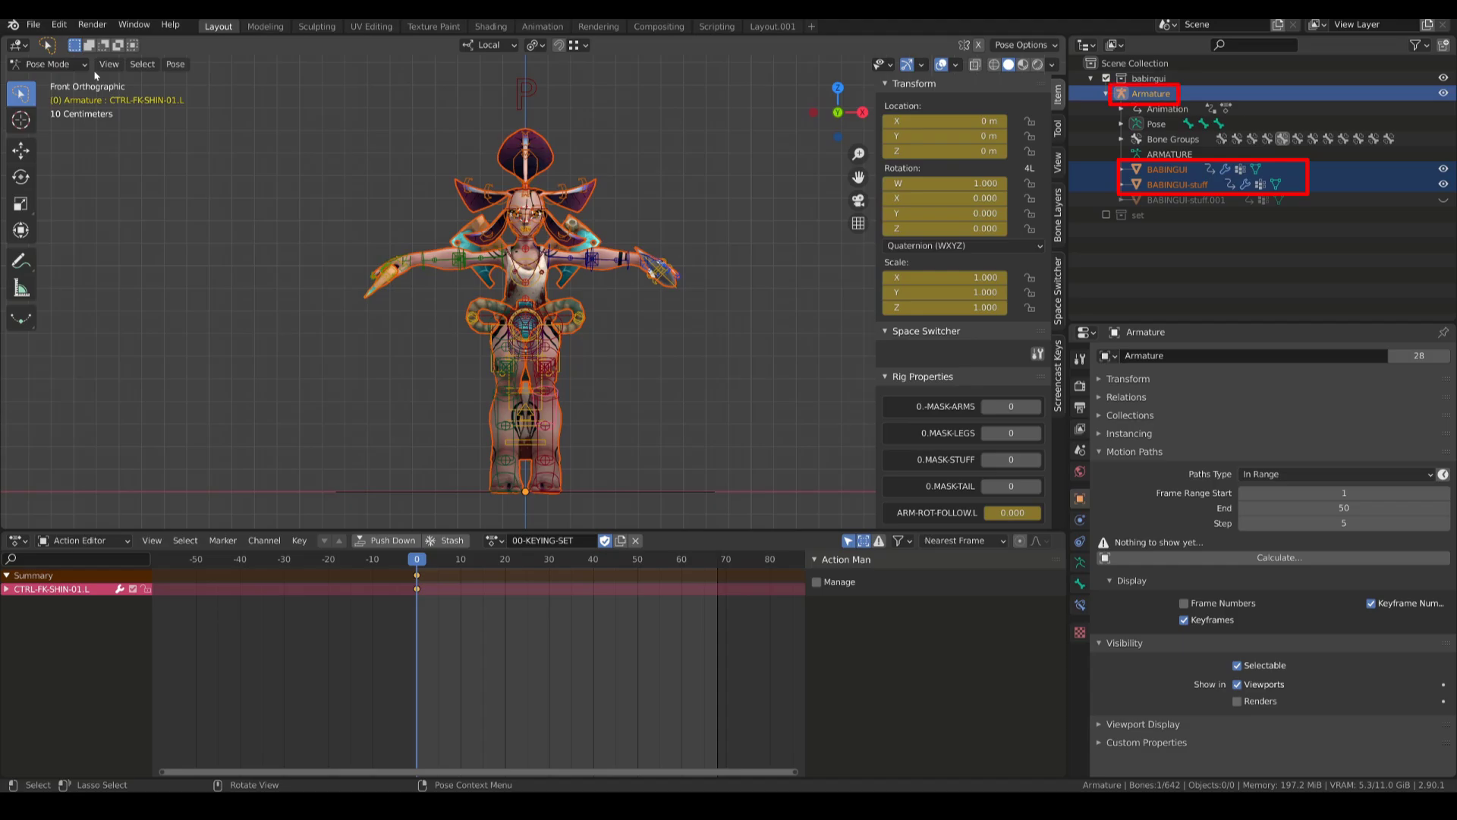
- Start an FBX export of the scene and limit it to Selected Objects
click(34, 25)
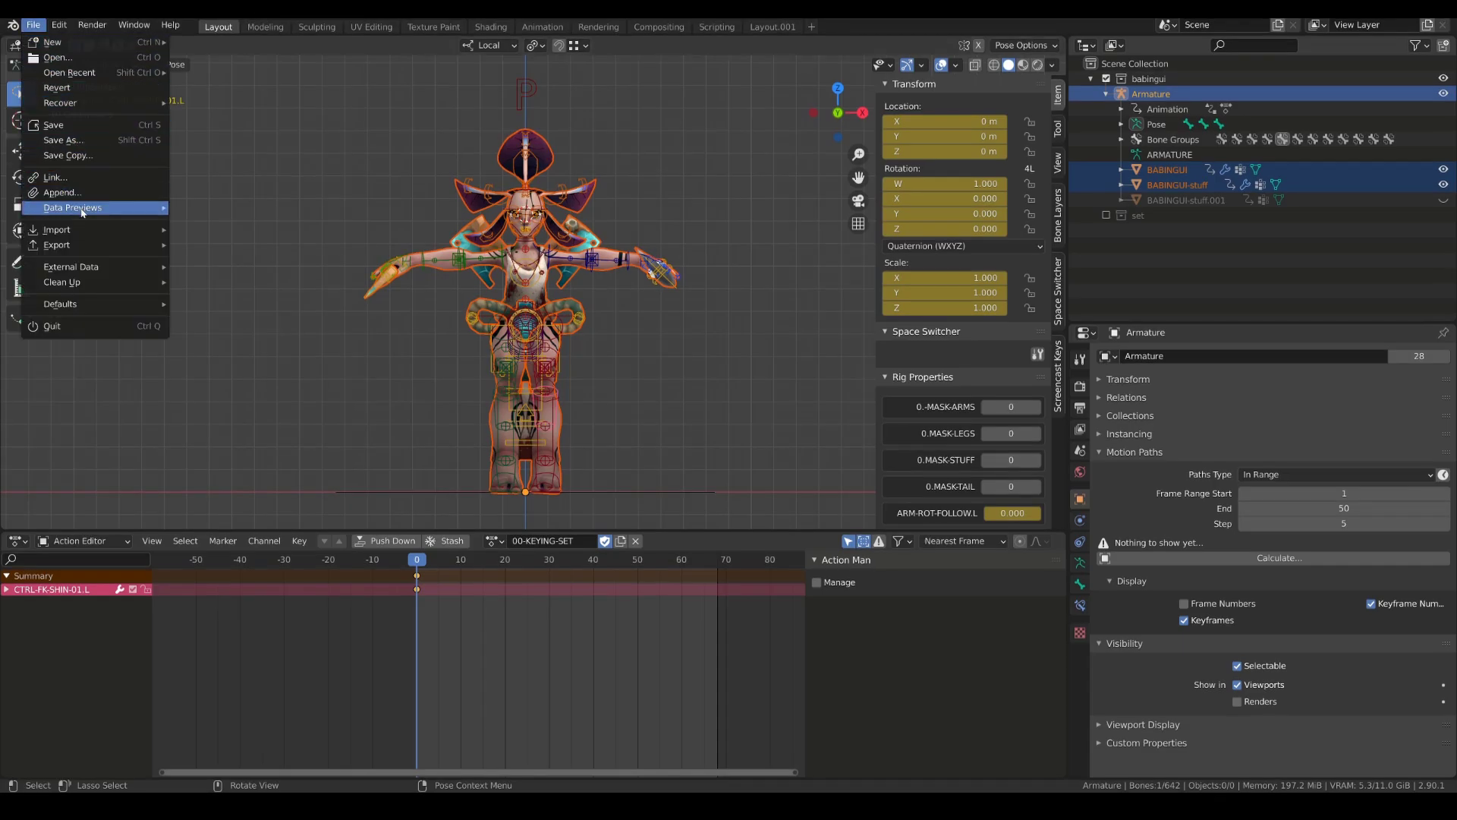
mouse_move(106, 245)
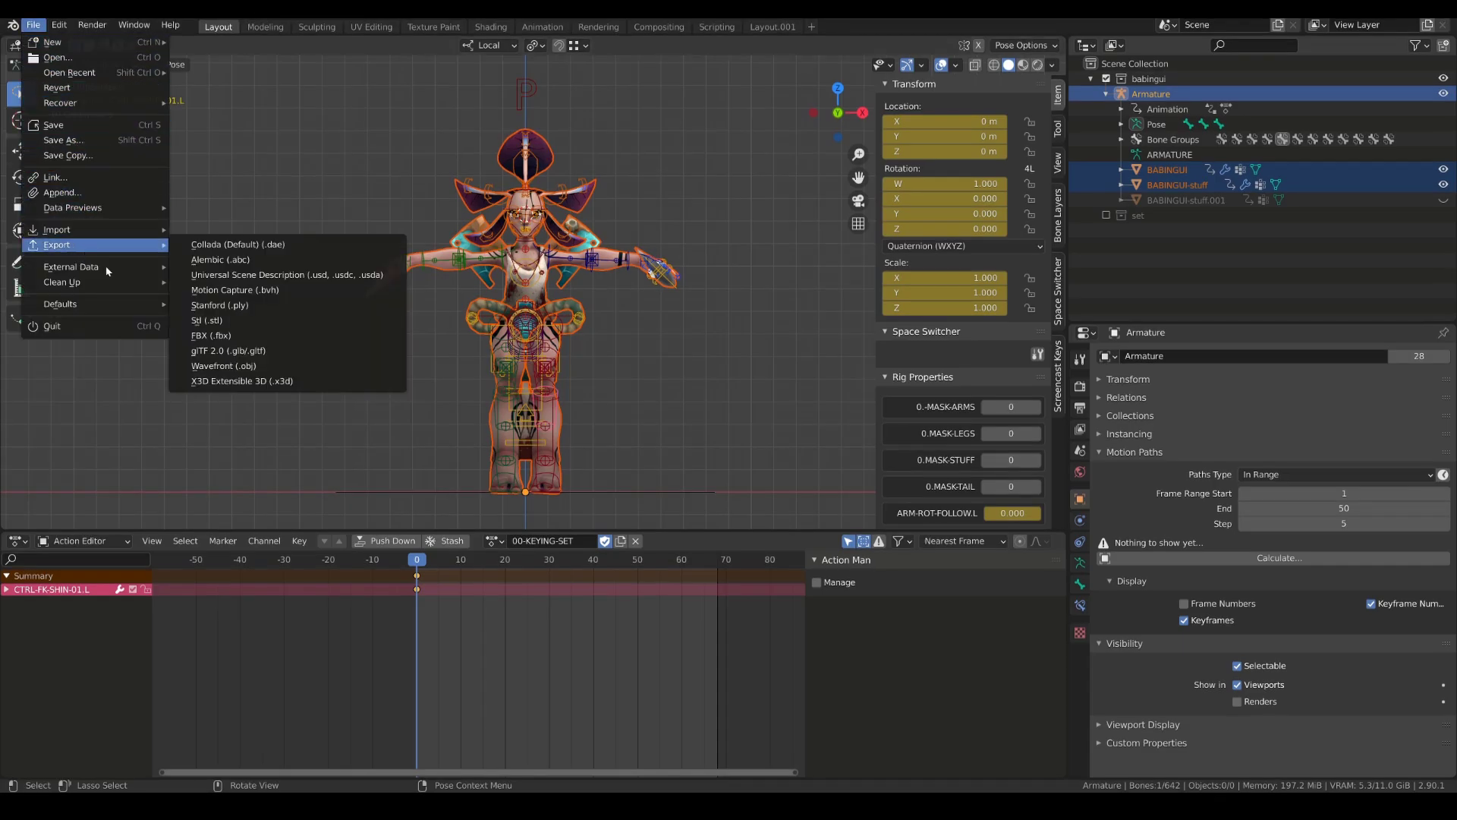
click(213, 336)
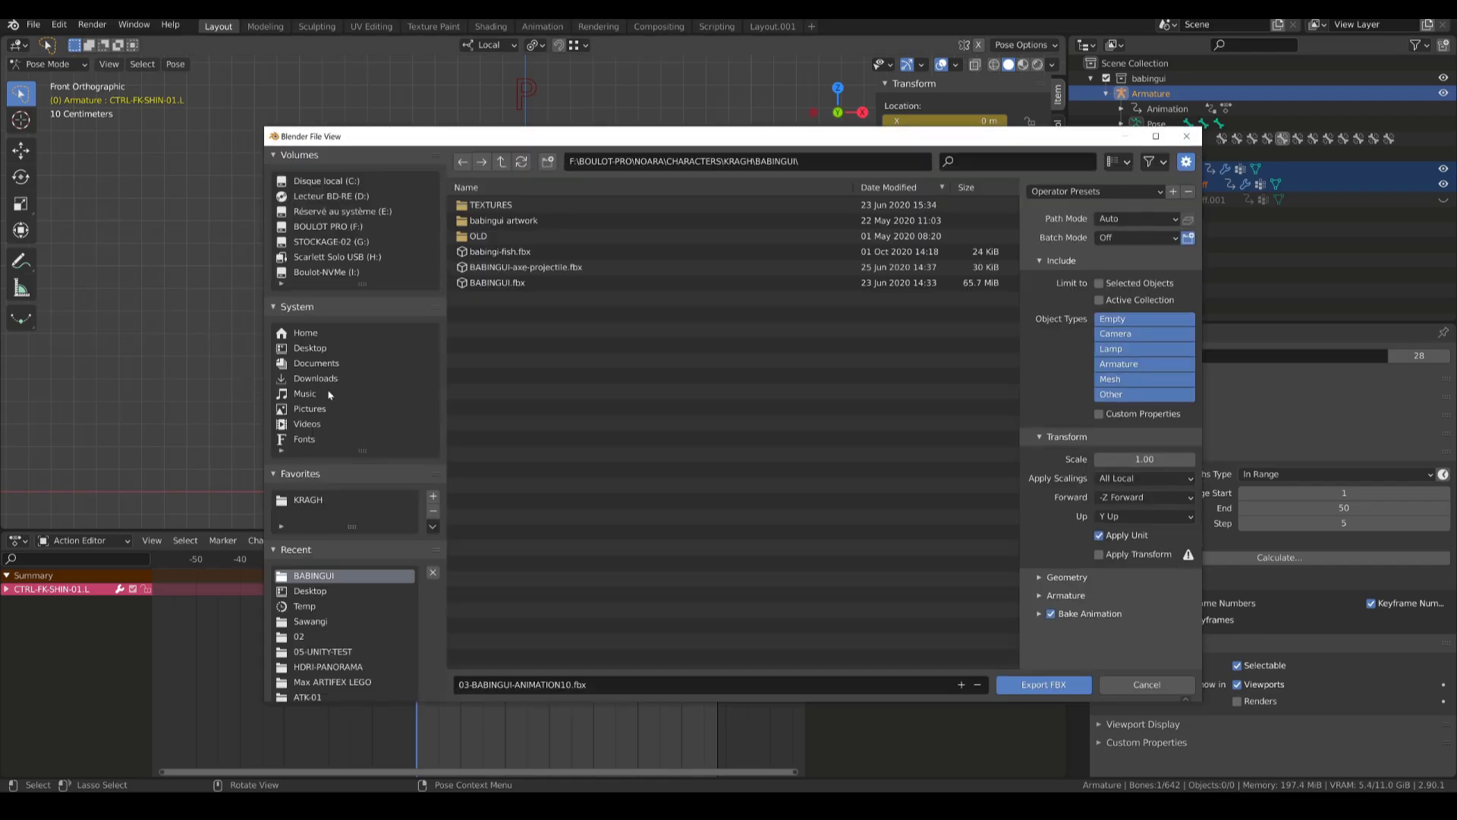
click(1100, 284)
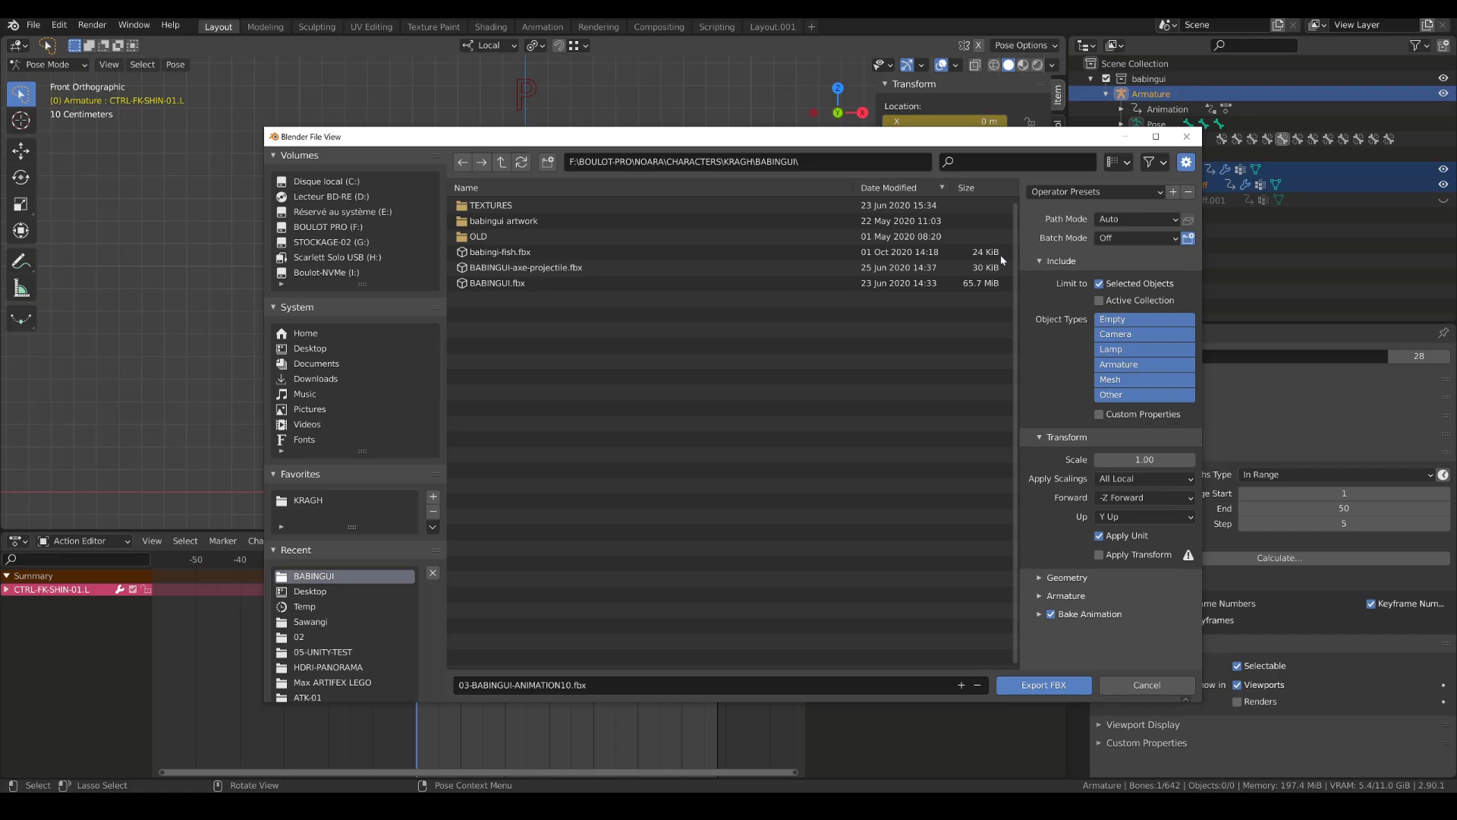
- Choose the Desktop folder as the export destination and name the file babingi.fbx
click(310, 348)
click(524, 685)
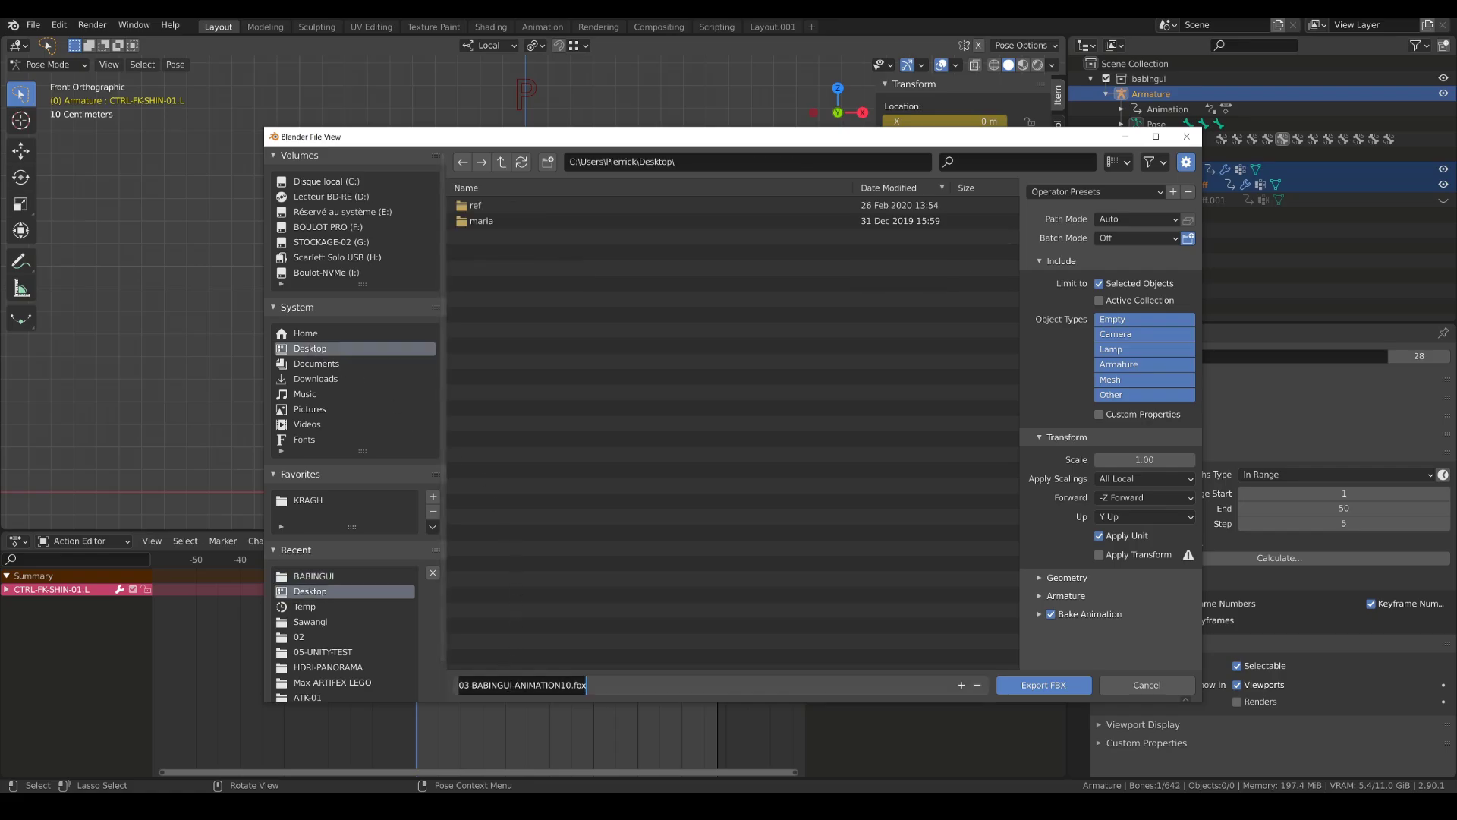
text(babingi)
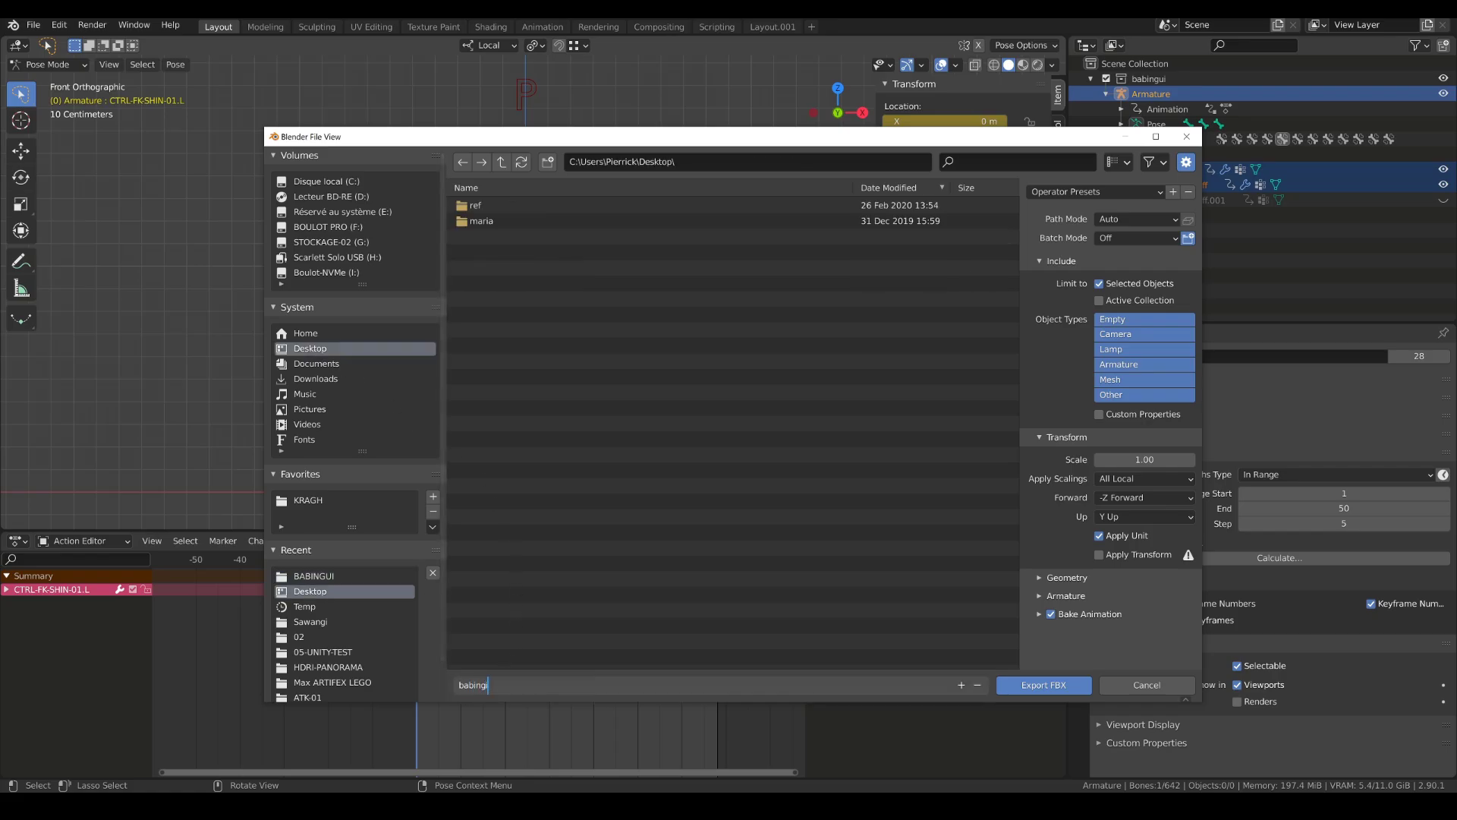
key(Return)
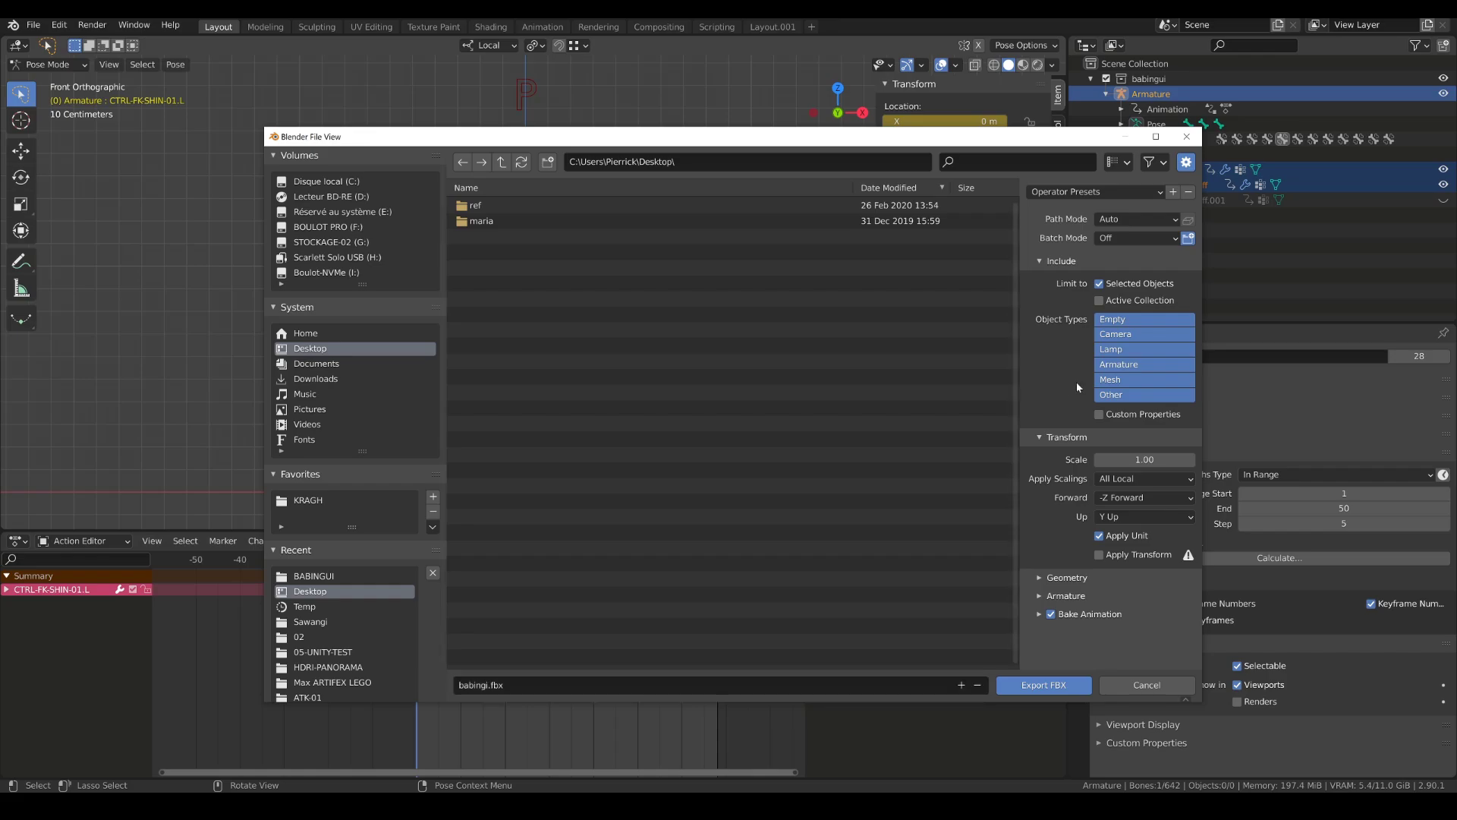
- Restrict the exported object types to Armature and Mesh
click(1122, 350)
click(1120, 365)
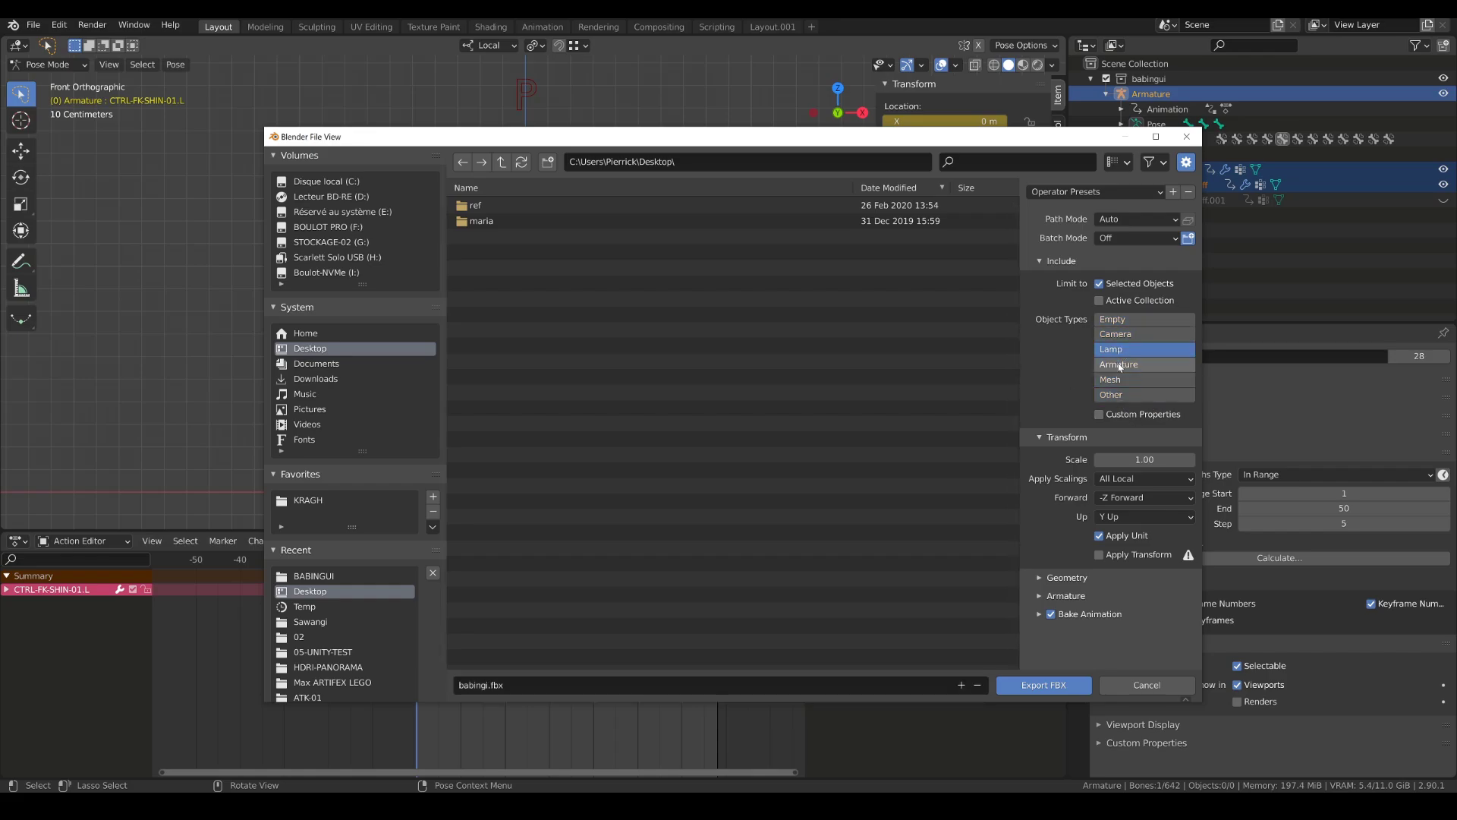
shift+click(1118, 380)
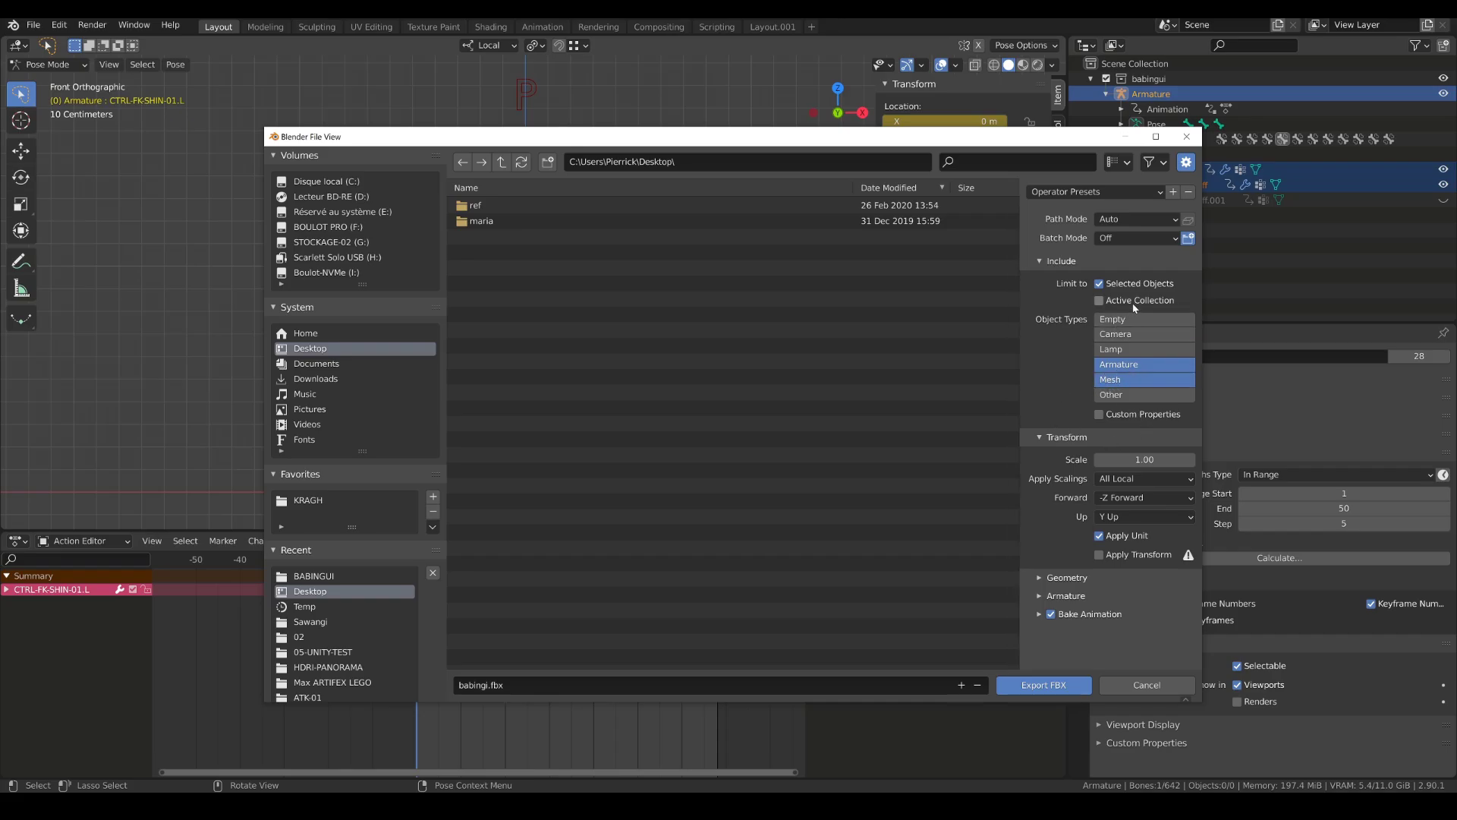
- Set the export's forward axis to Z Forward and enable Apply Transform
click(1148, 498)
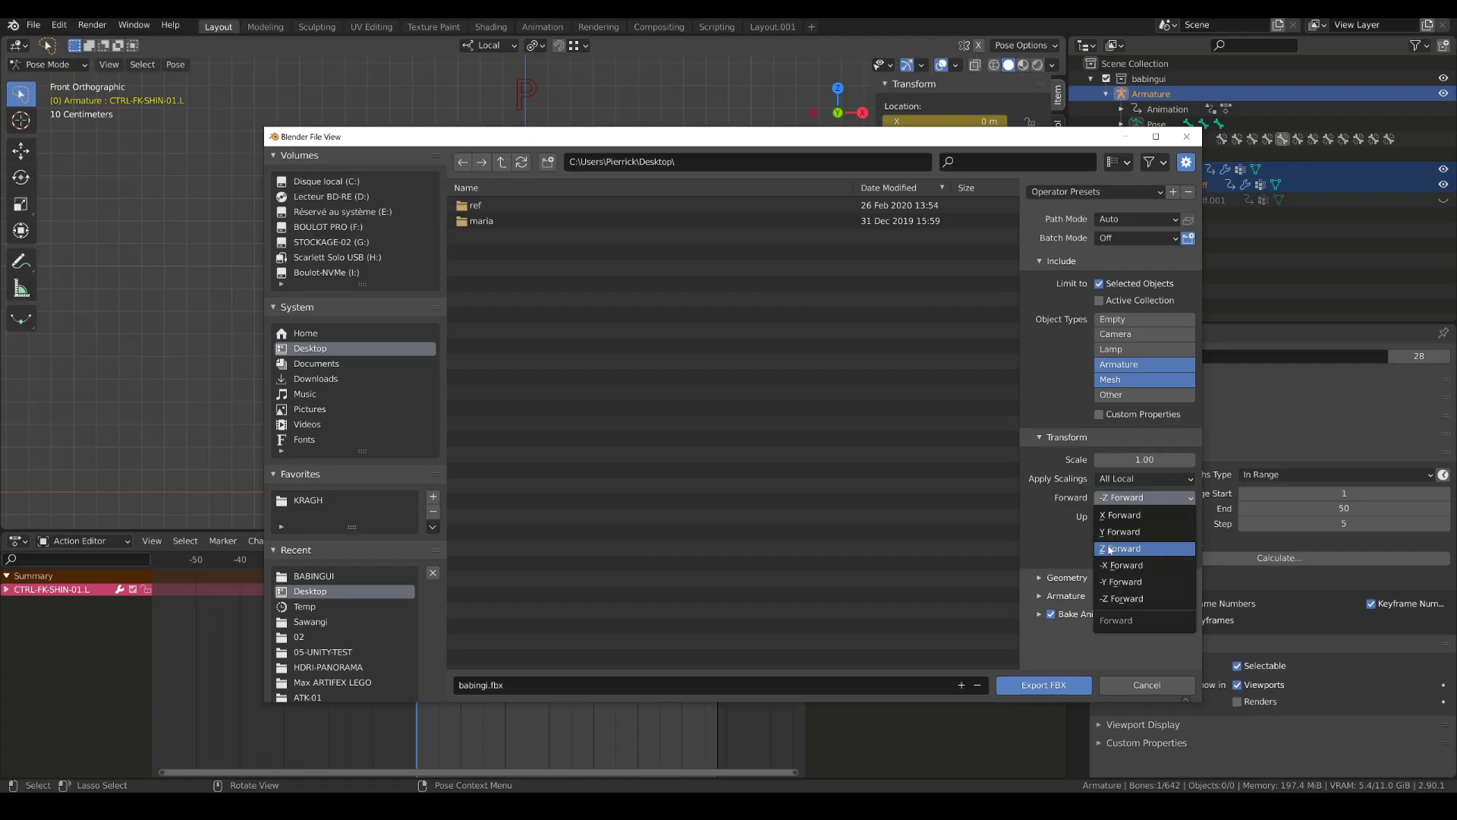
click(1108, 551)
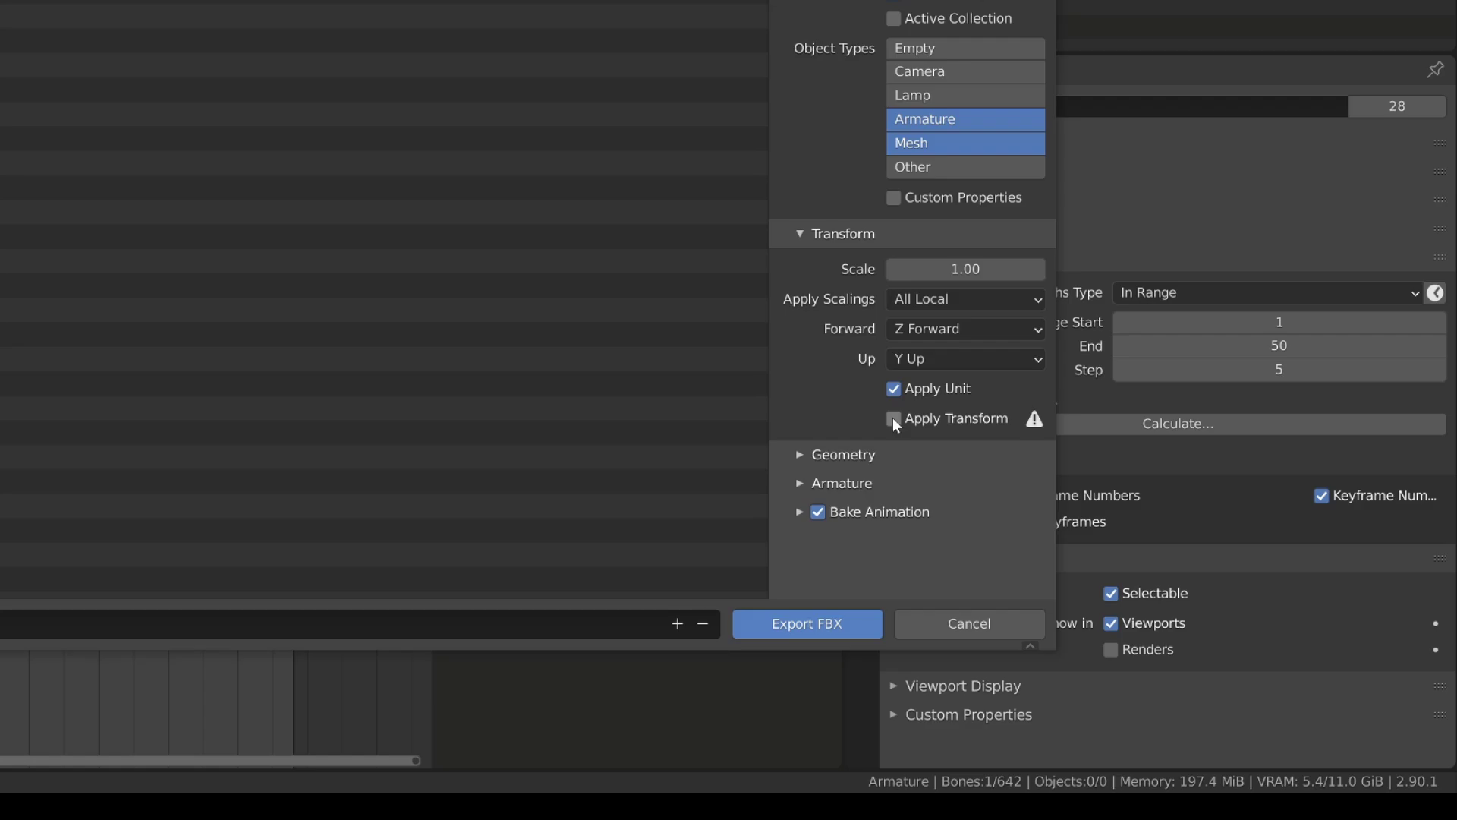
click(895, 420)
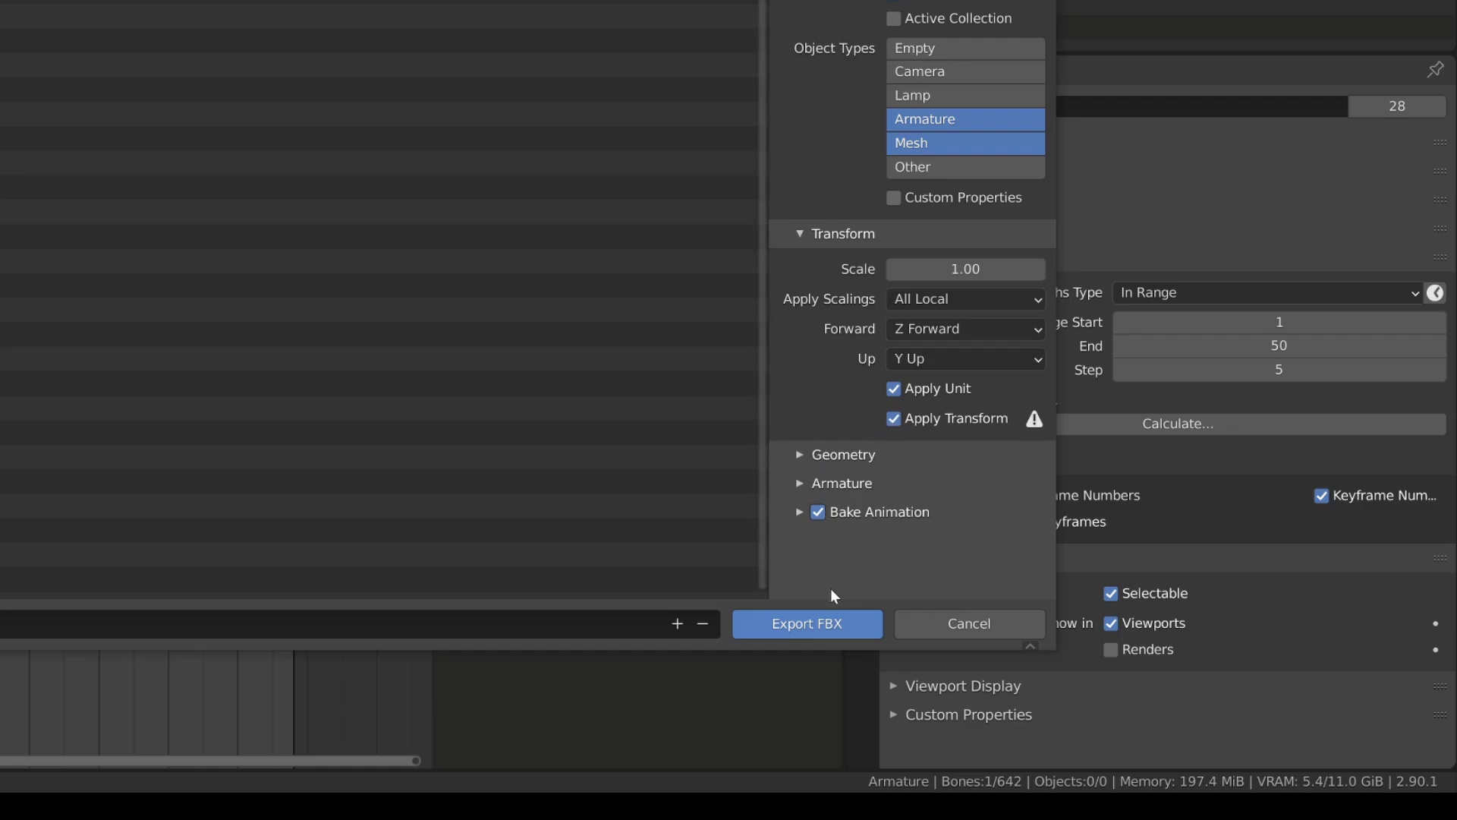
- Review the Geometry export options and enable Only Deform Bones in the Armature options
click(845, 462)
scroll(845, 463, down, 3)
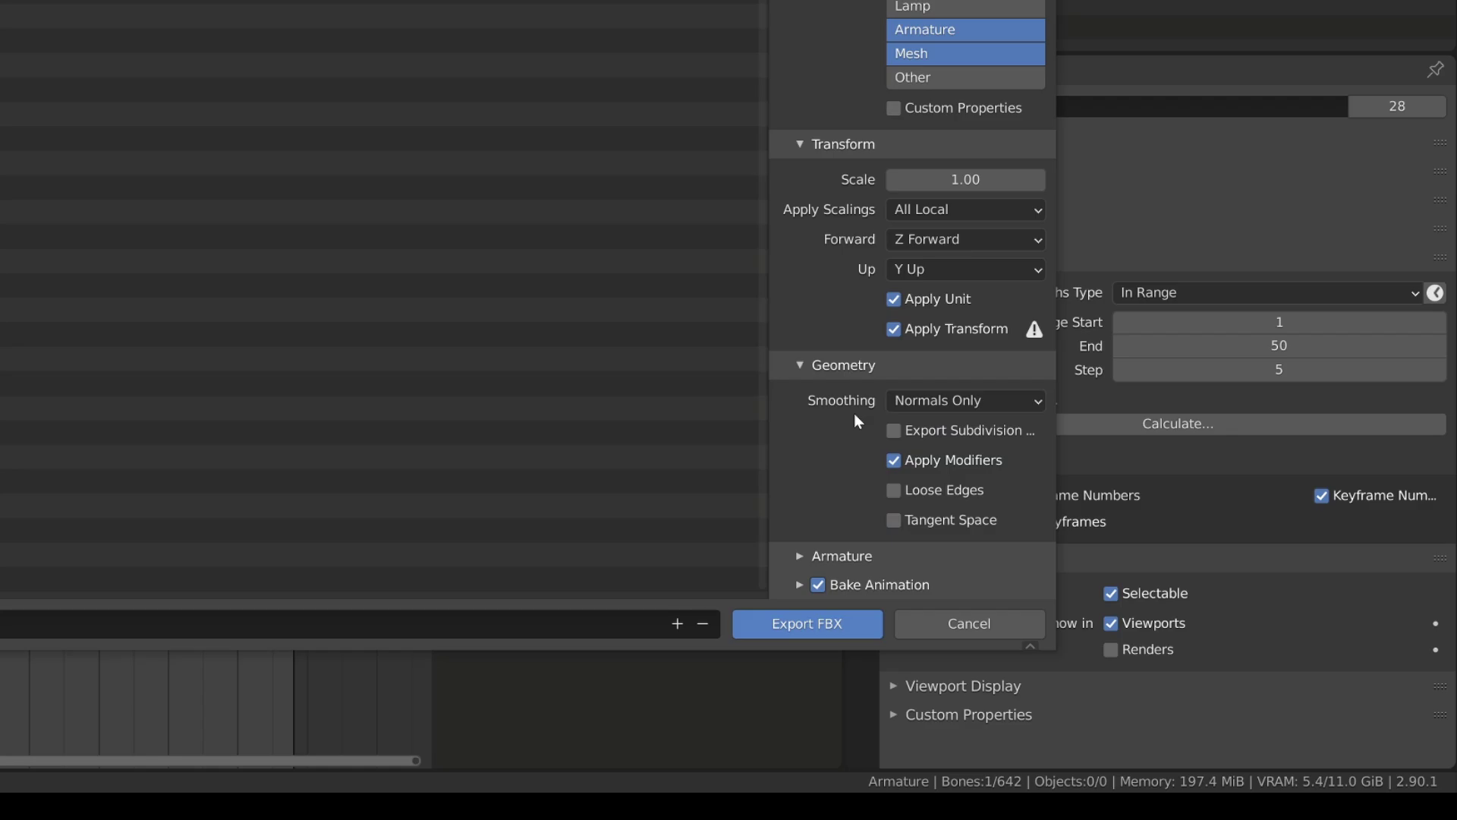
click(850, 370)
click(846, 483)
scroll(863, 534, down, 3)
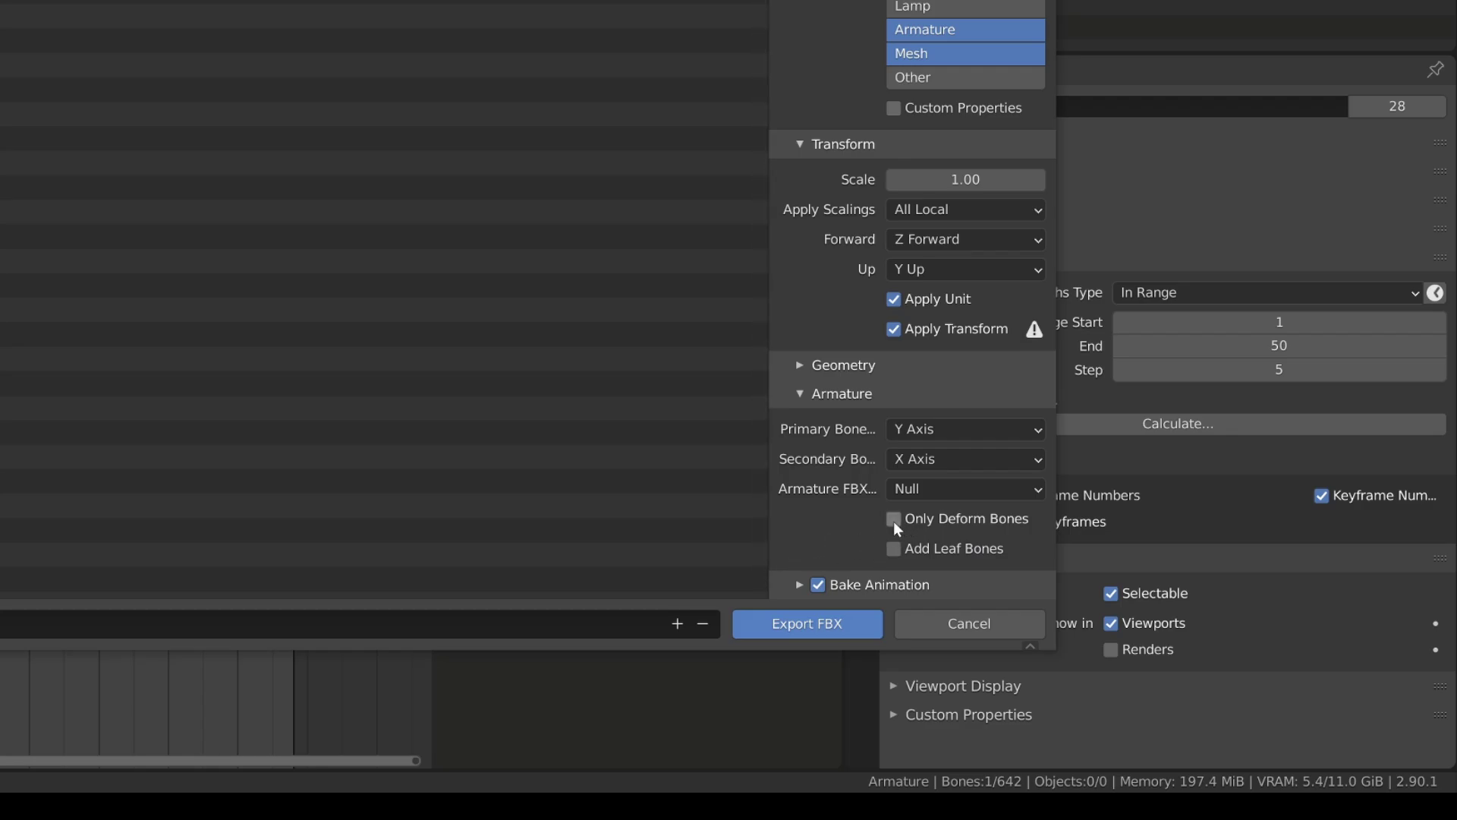
click(894, 520)
click(810, 407)
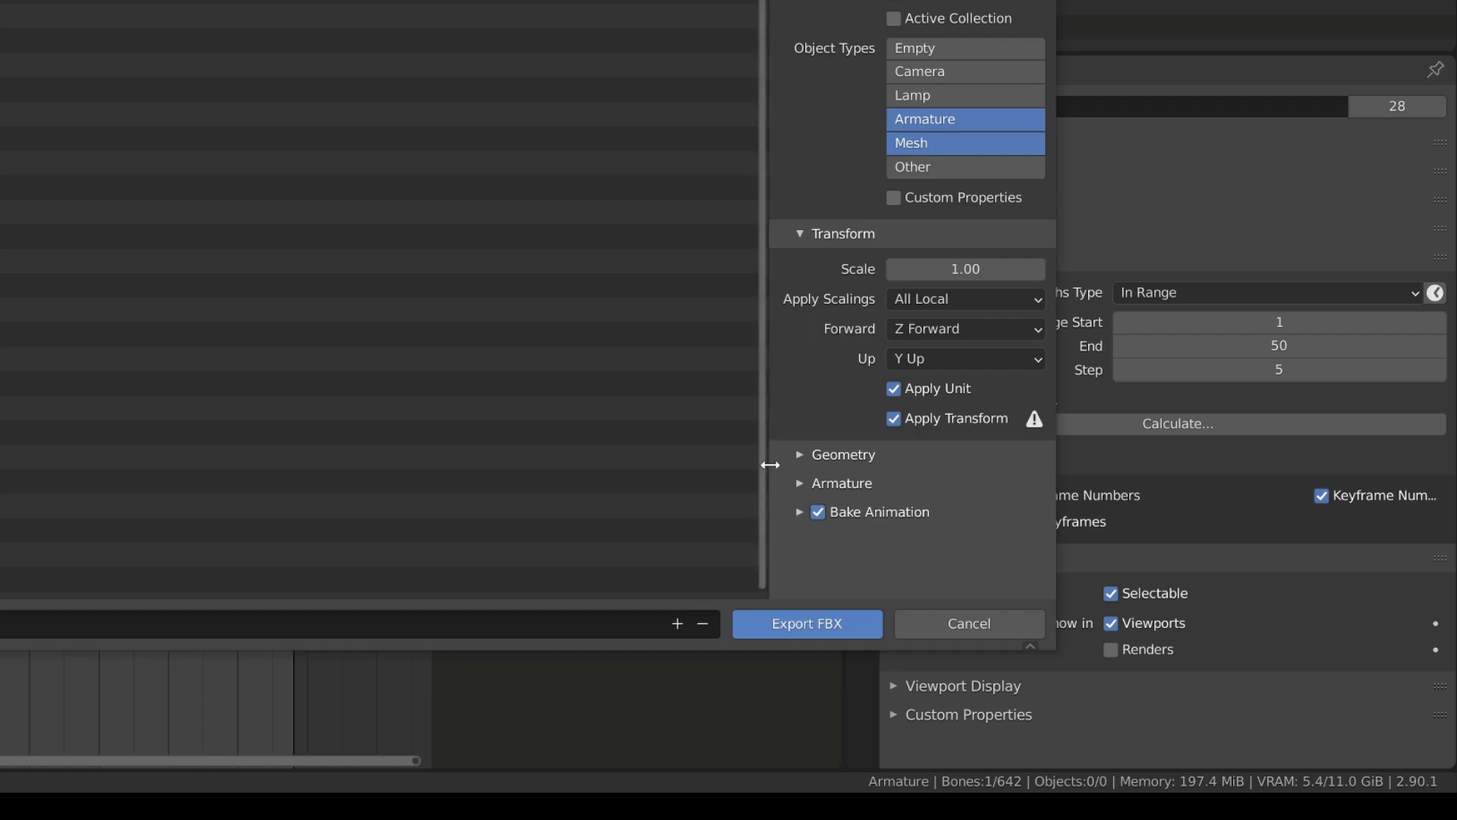
- Widen the export settings area and set Simplify to 0.1 in the Bake Animation options
click(801, 509)
scroll(827, 539, down, 4)
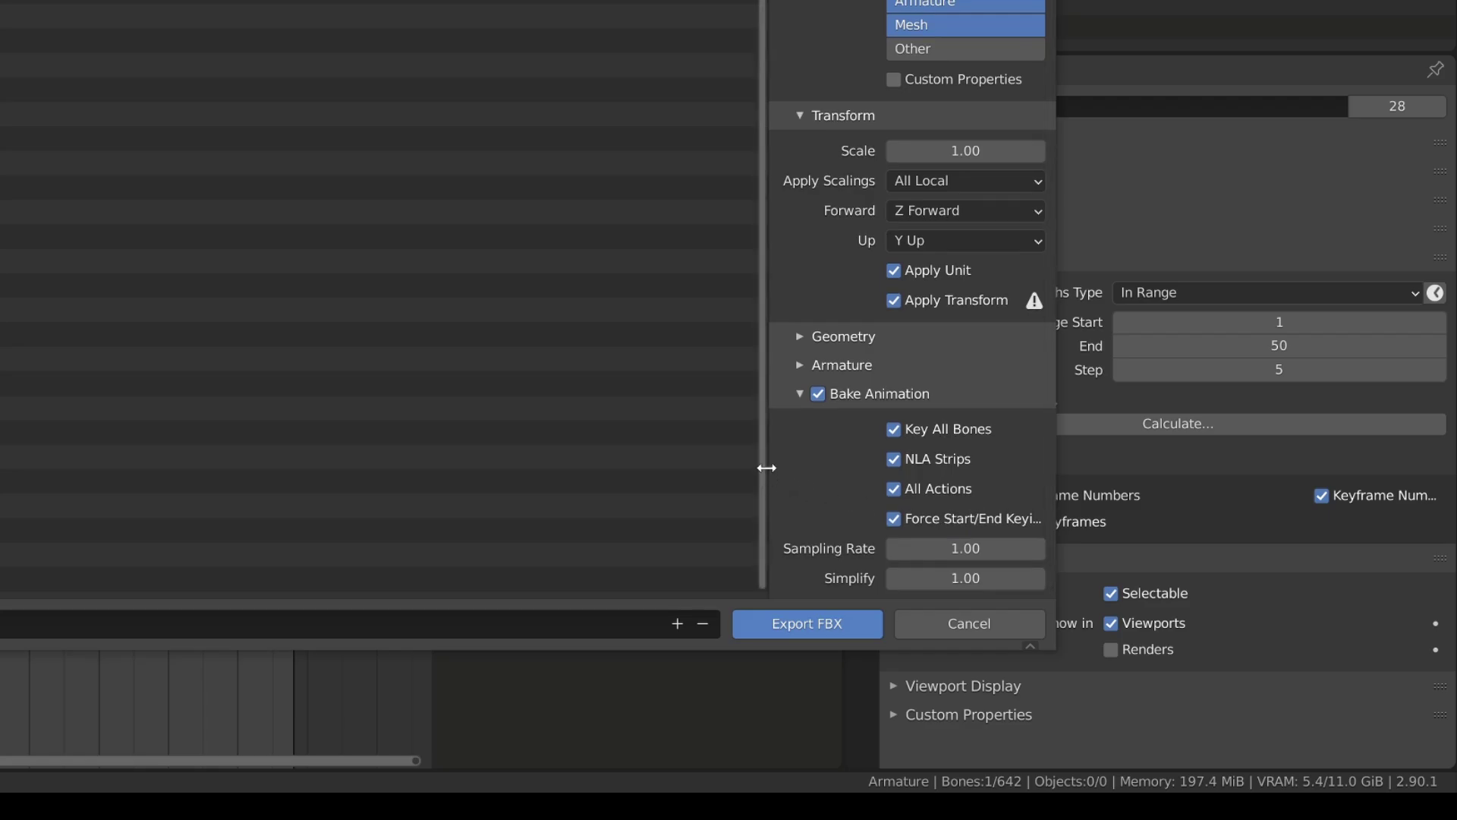
drag(768, 465, 609, 449)
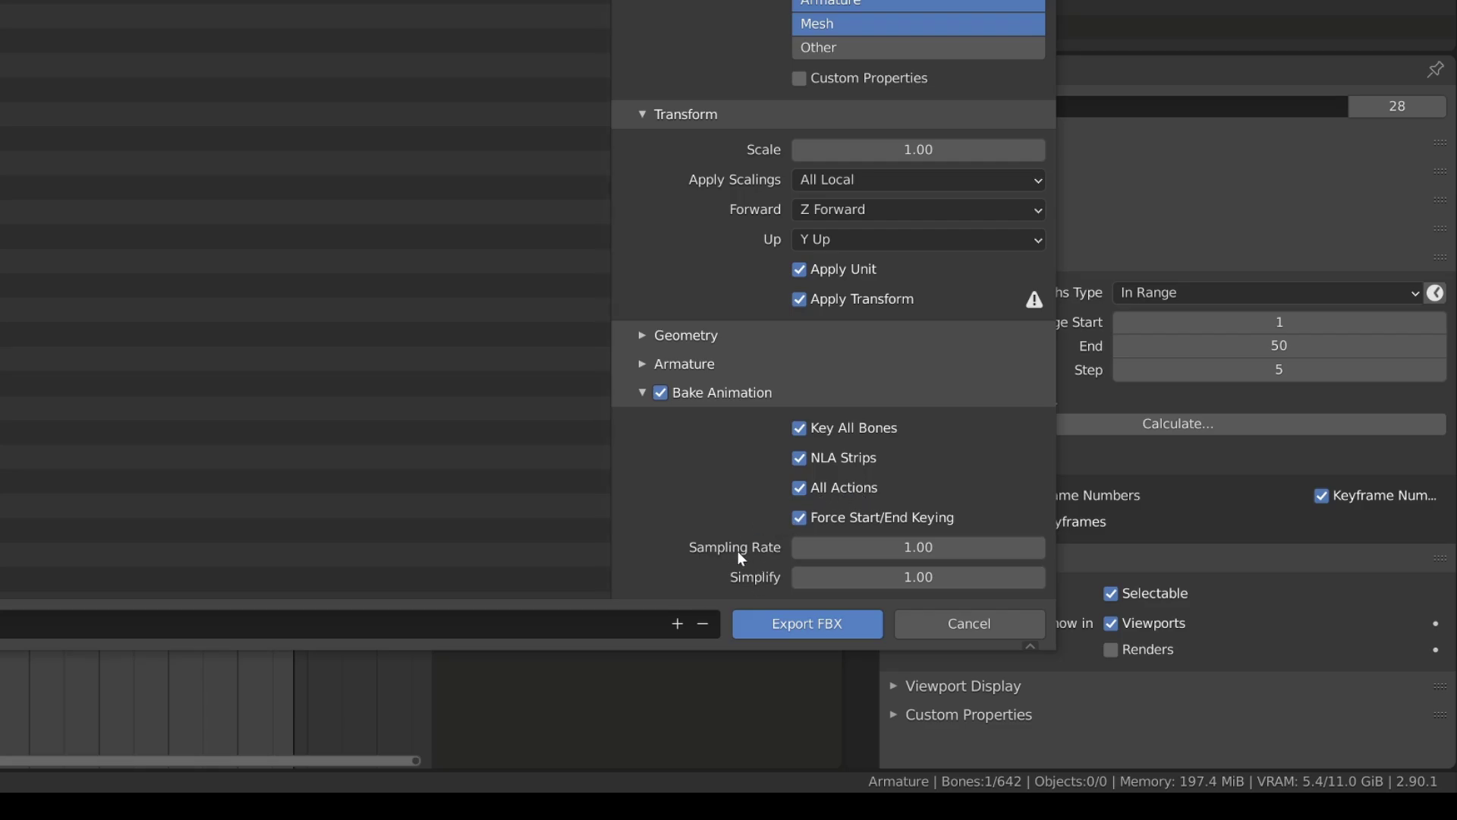
click(871, 547)
key(Return)
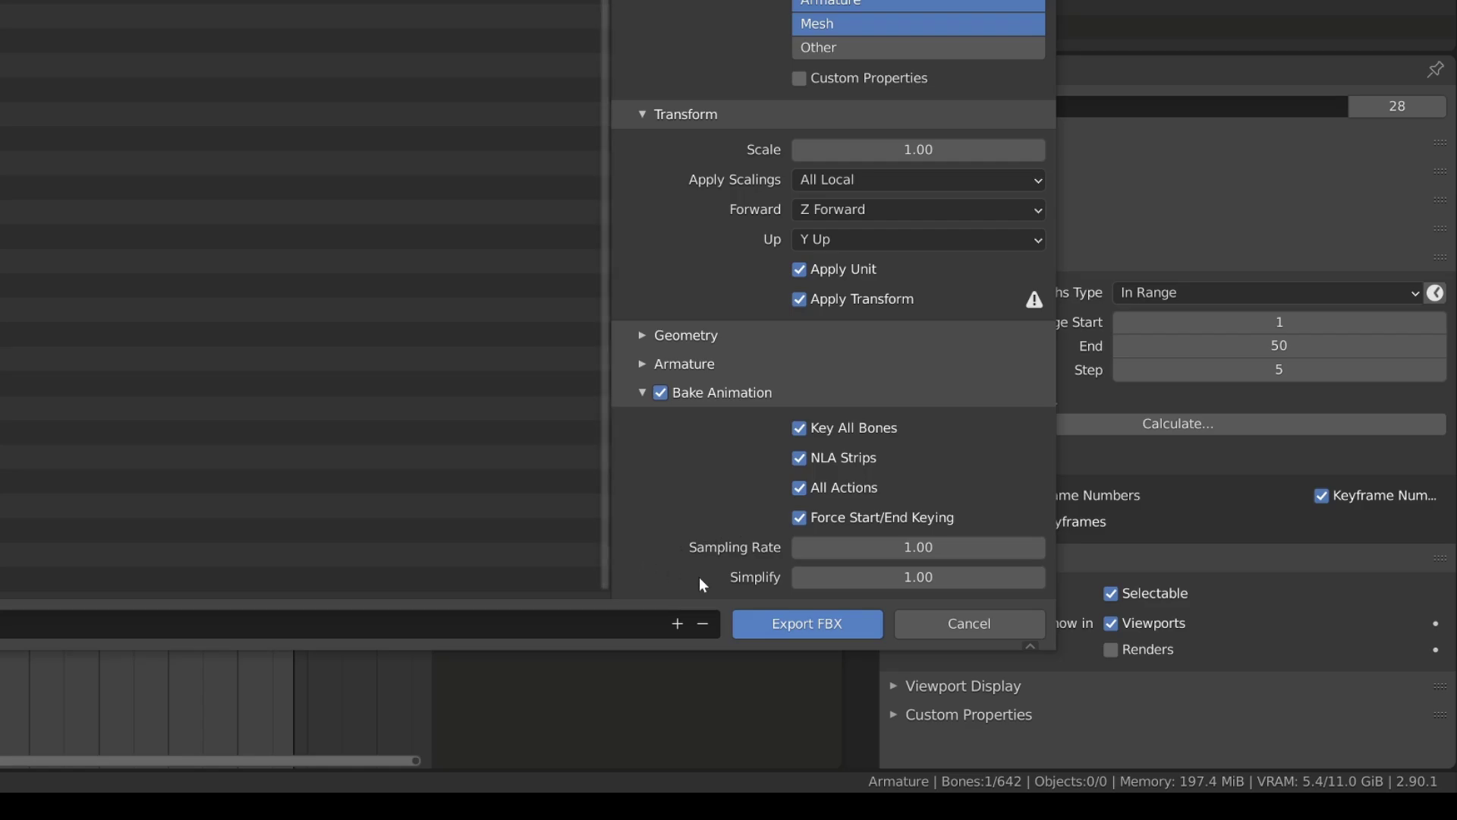
click(873, 577)
text(0.1)
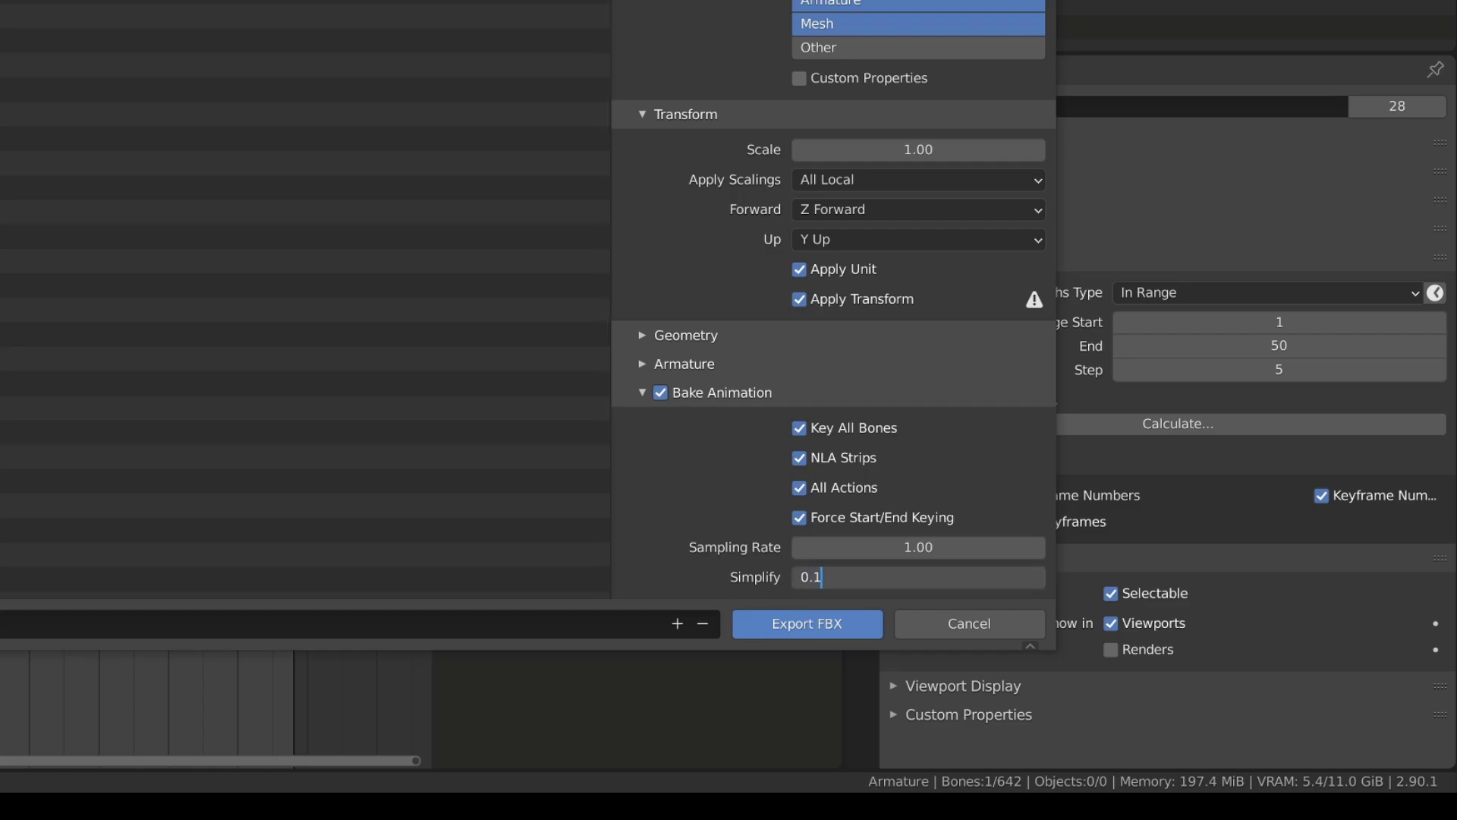
key(Return)
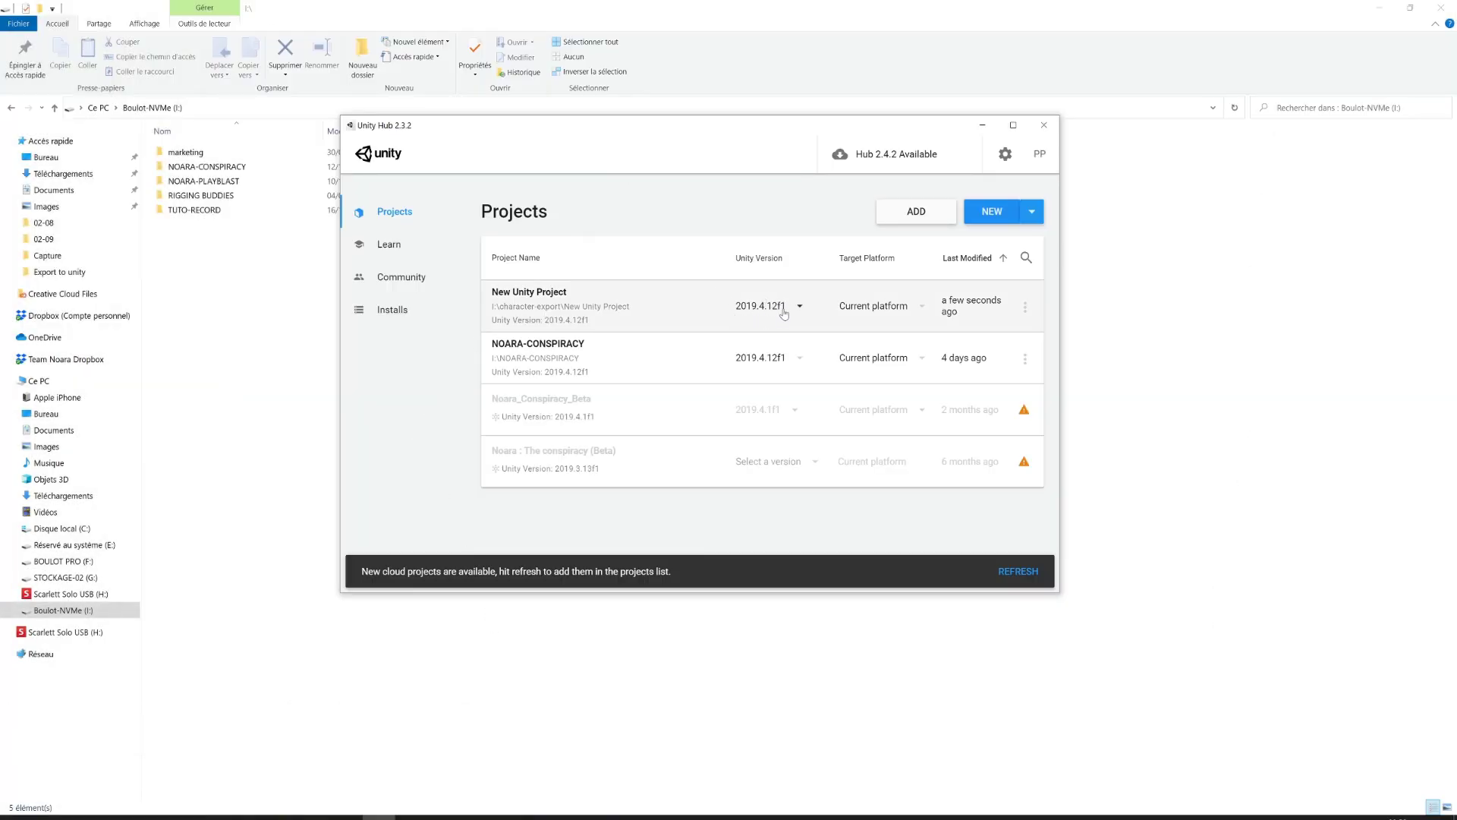
- Switch to Unity Hub and create a new 3D project named character-export
click(991, 212)
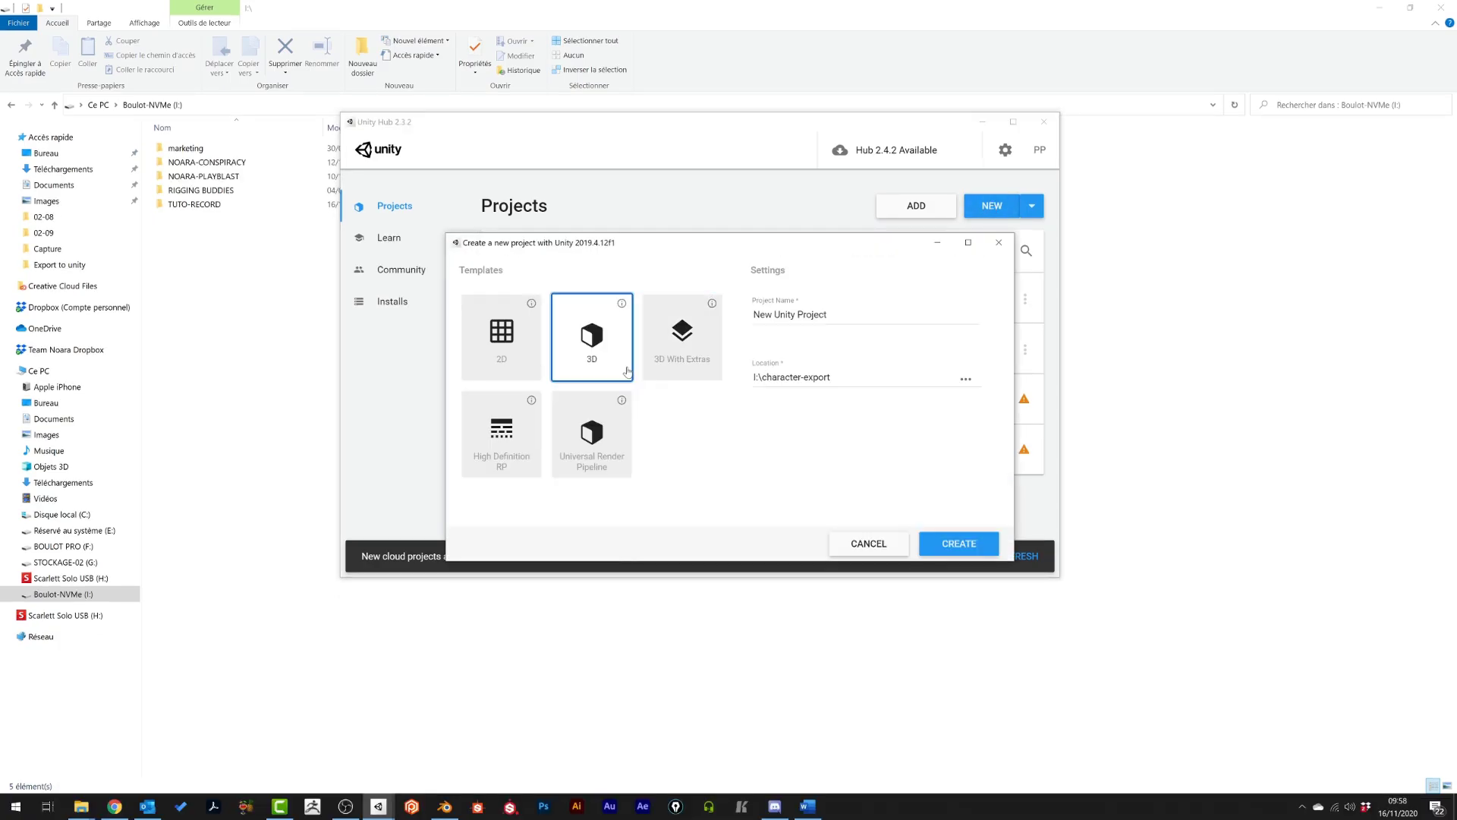
triple_click(804, 314)
text(character)
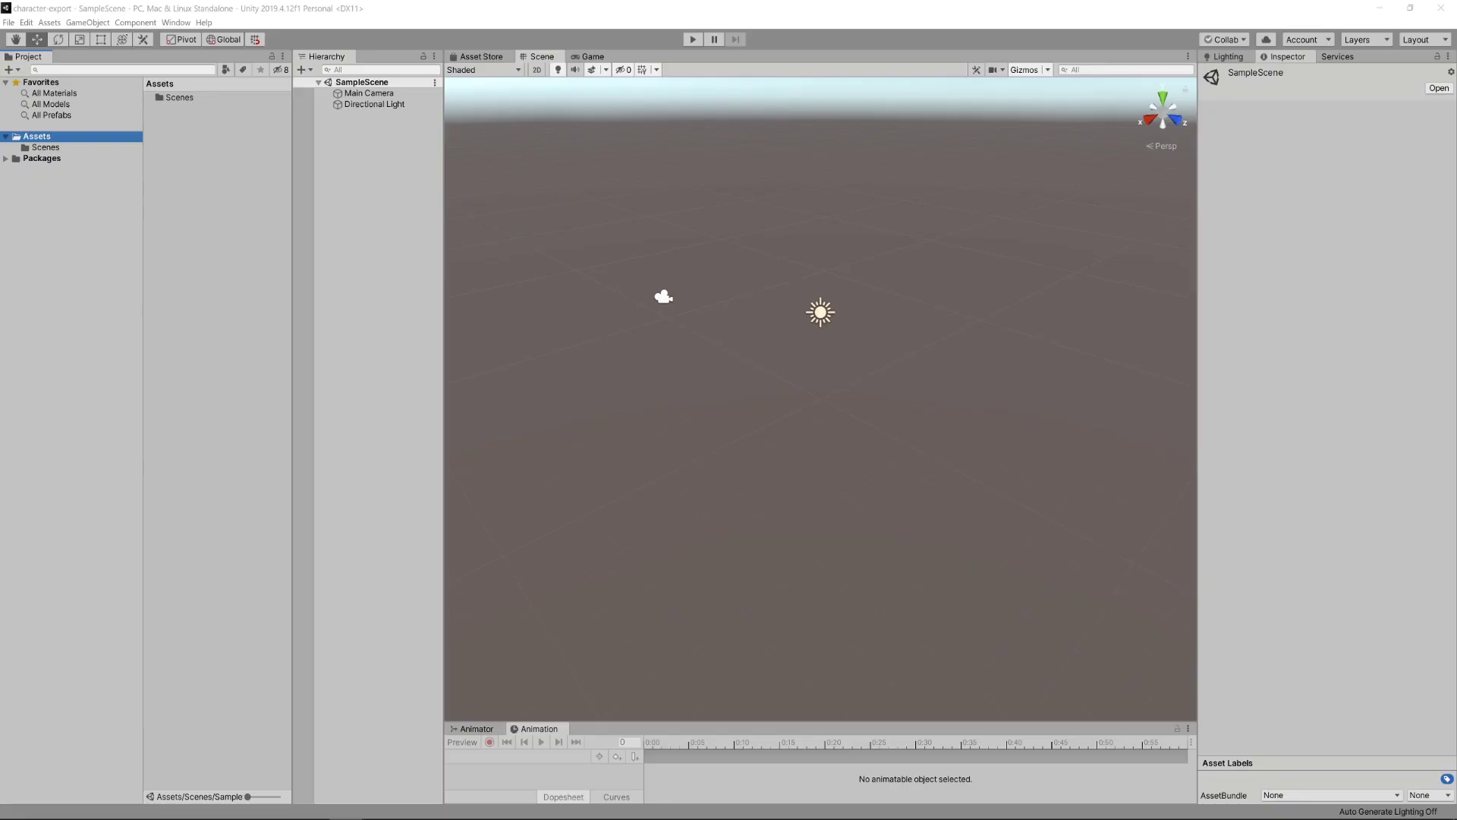
- Create a folder named Character in the project's Assets
right_click(57, 137)
mouse_move(135, 143)
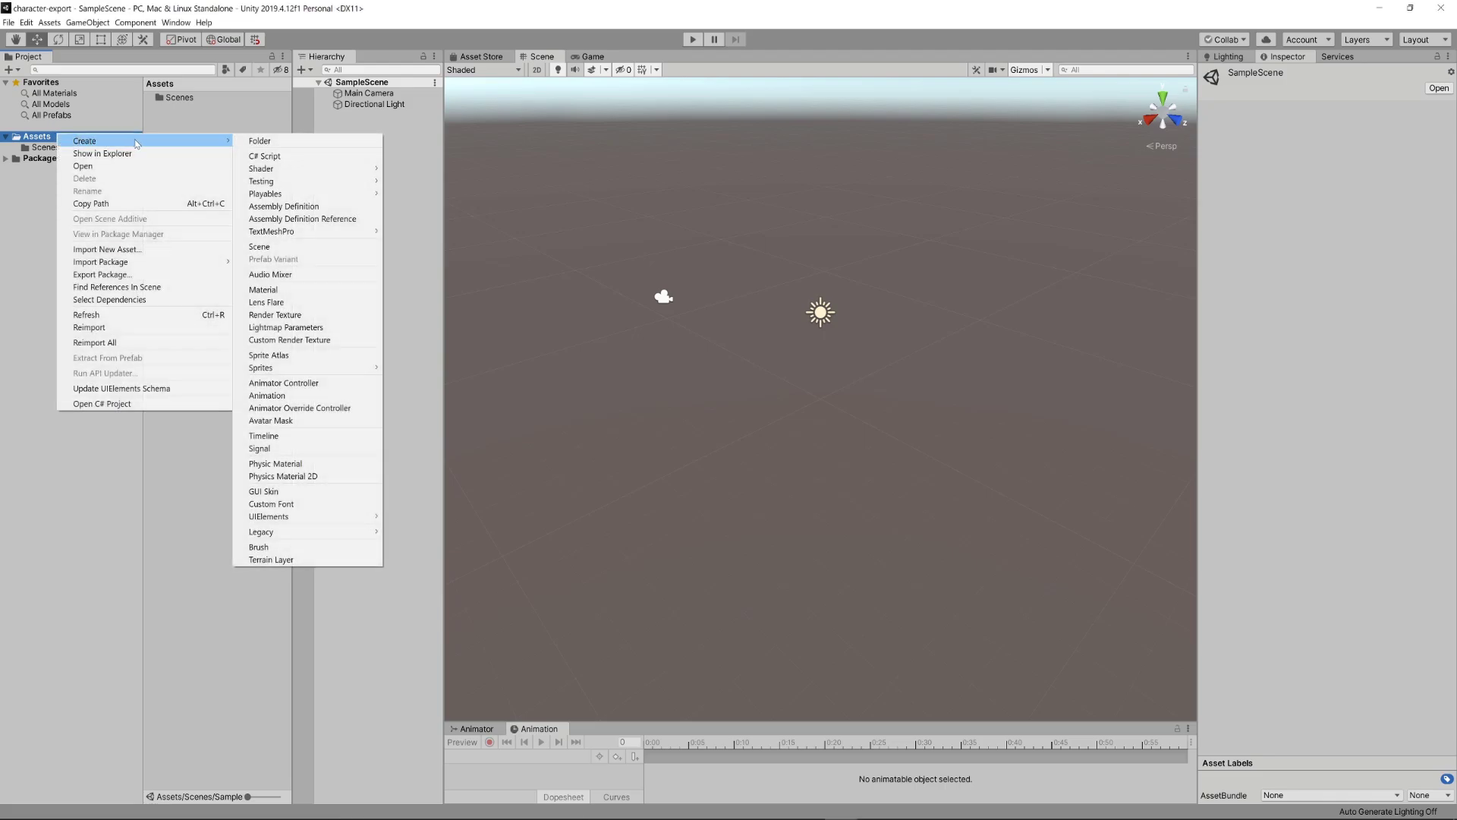
click(260, 141)
text(Ch)
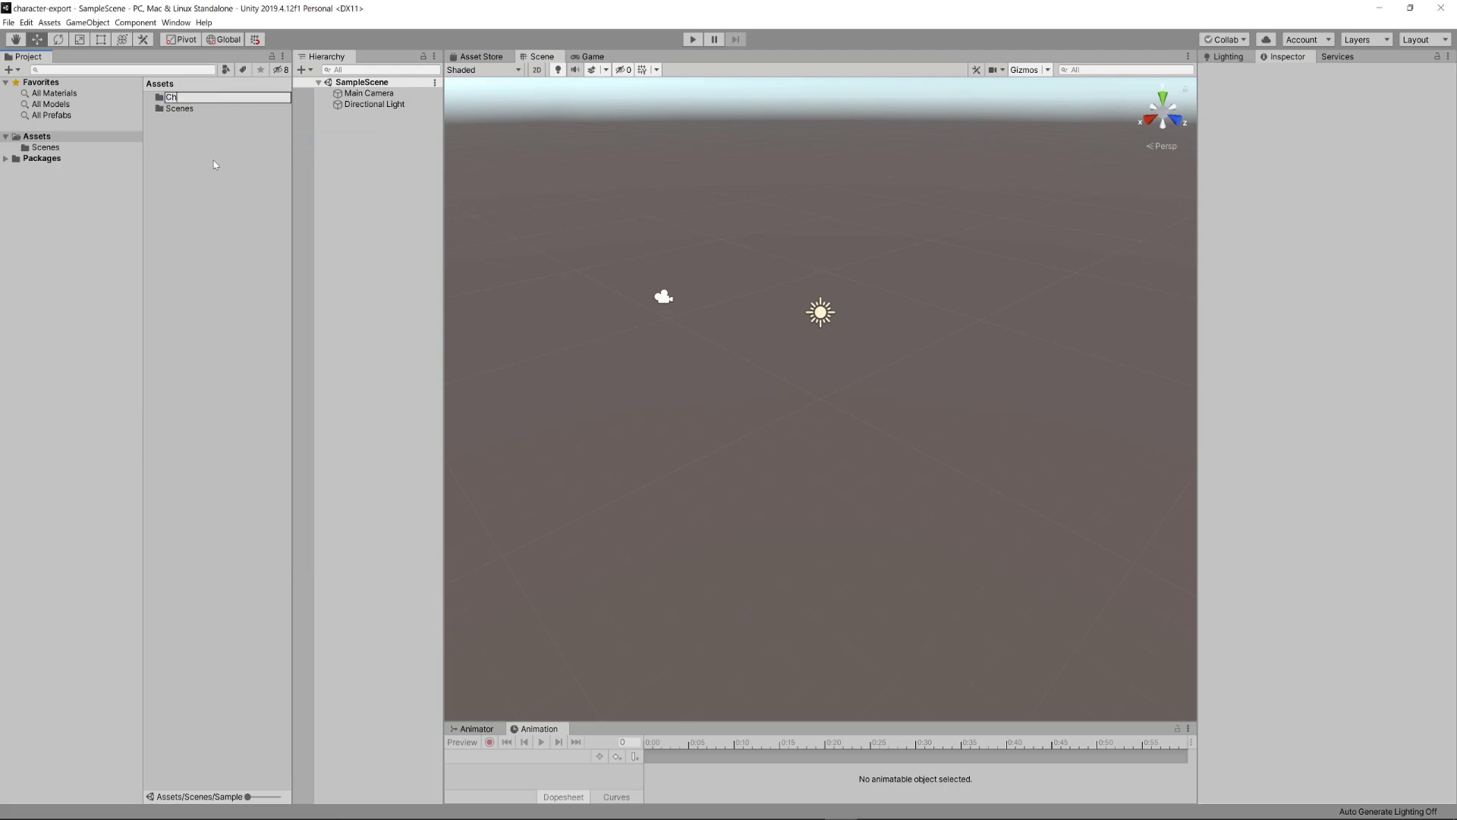
text(aracter)
key(Return)
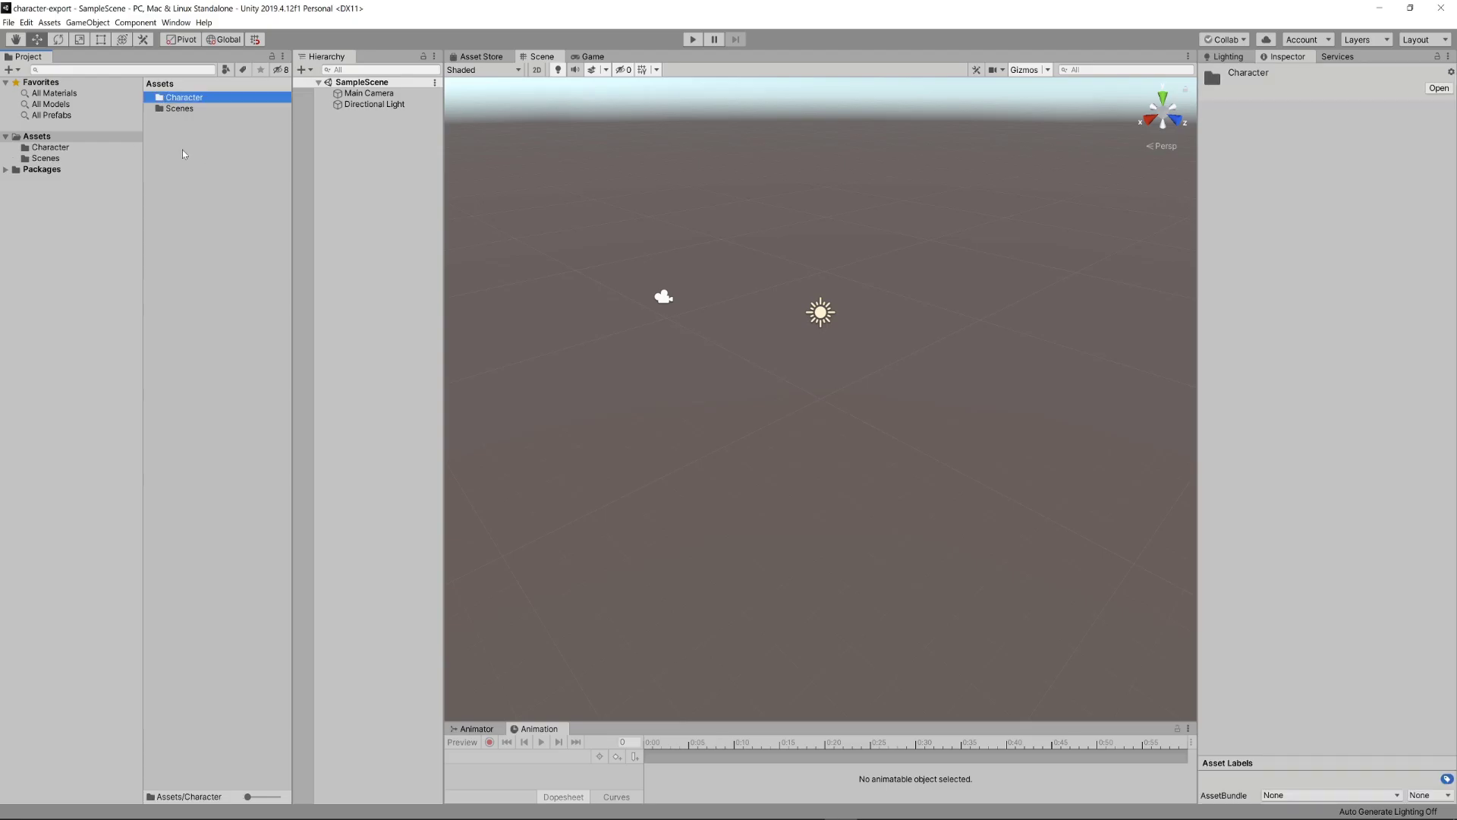
- Create a folder named textures inside the Character folder
right_click(175, 97)
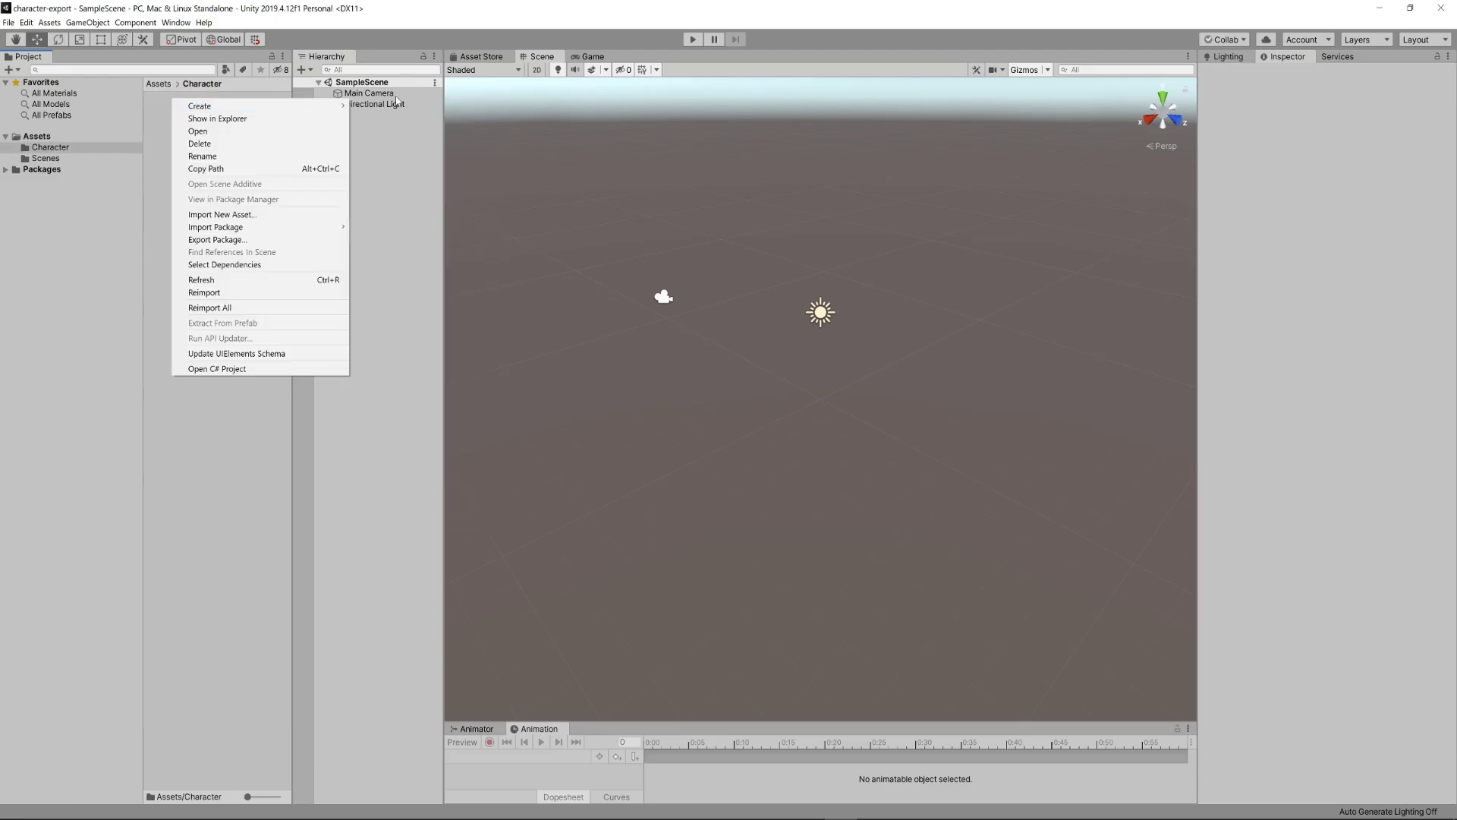
mouse_move(326, 102)
click(388, 106)
text(te)
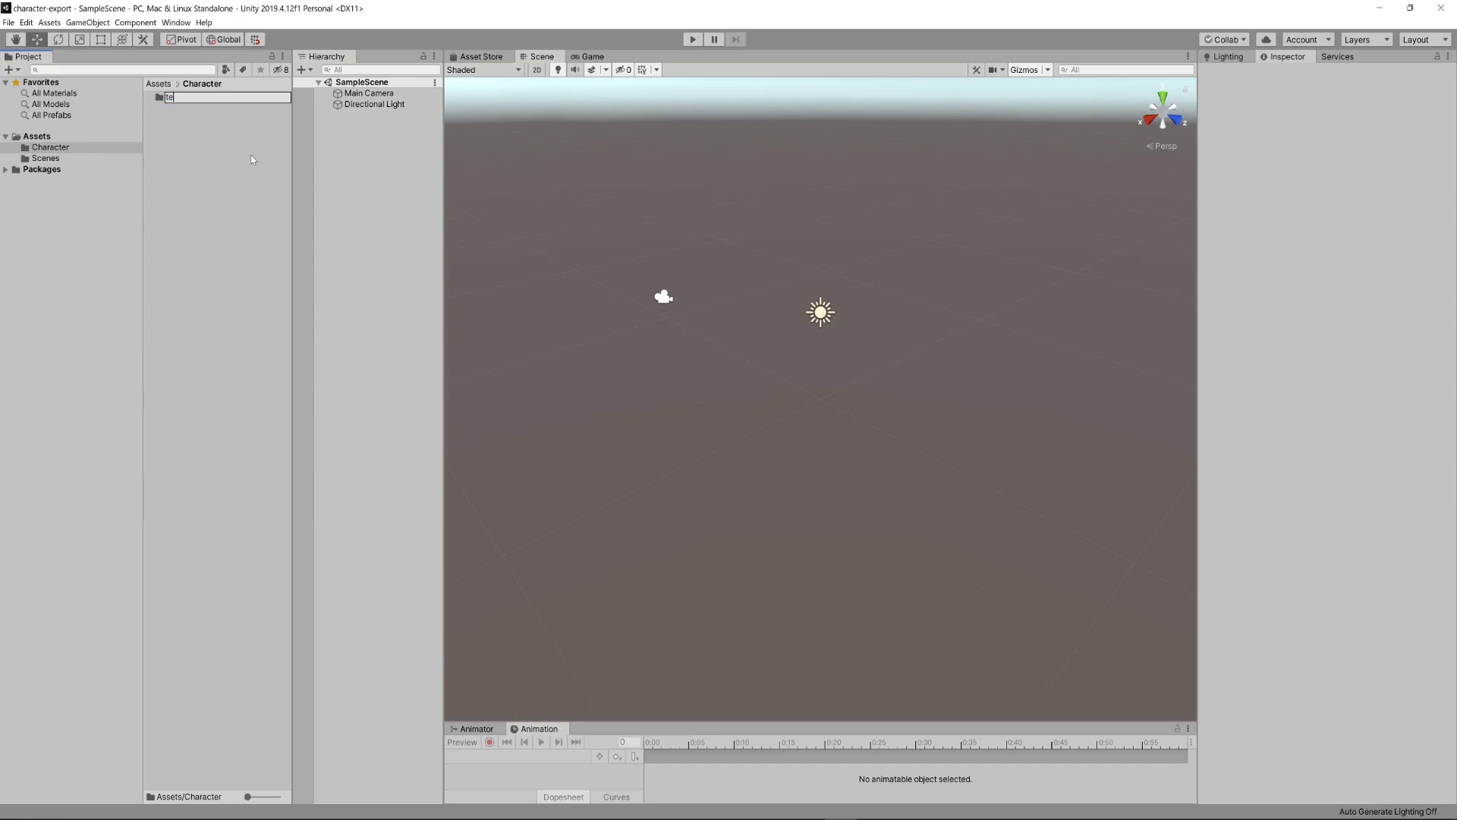
text(xtures)
key(Return)
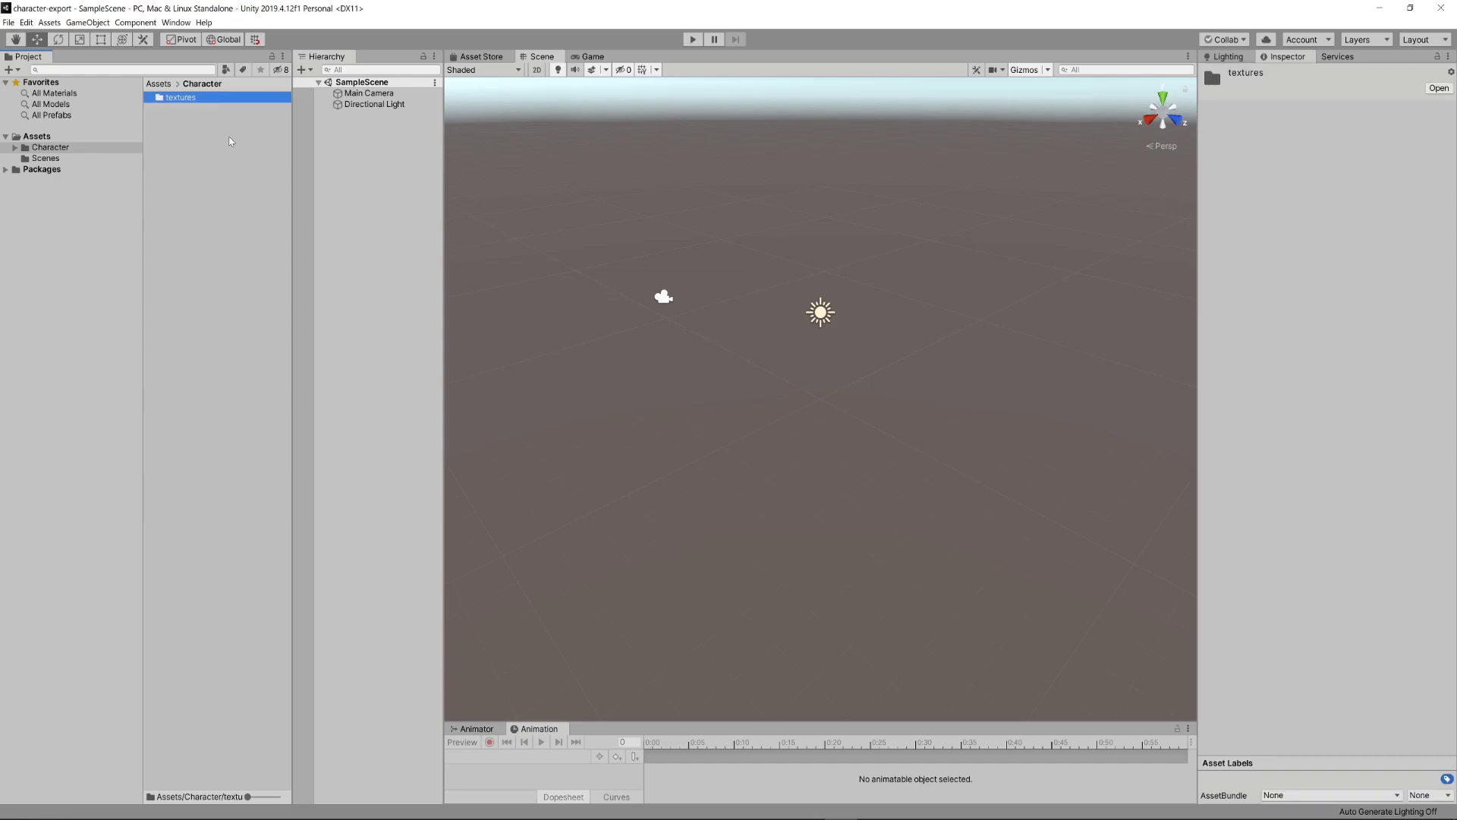
- Import the Babingui and babingui_stuff texture maps into the textures folder and the babingi model into the Character folder
double_click(222, 98)
drag(0, 220, 230, 217)
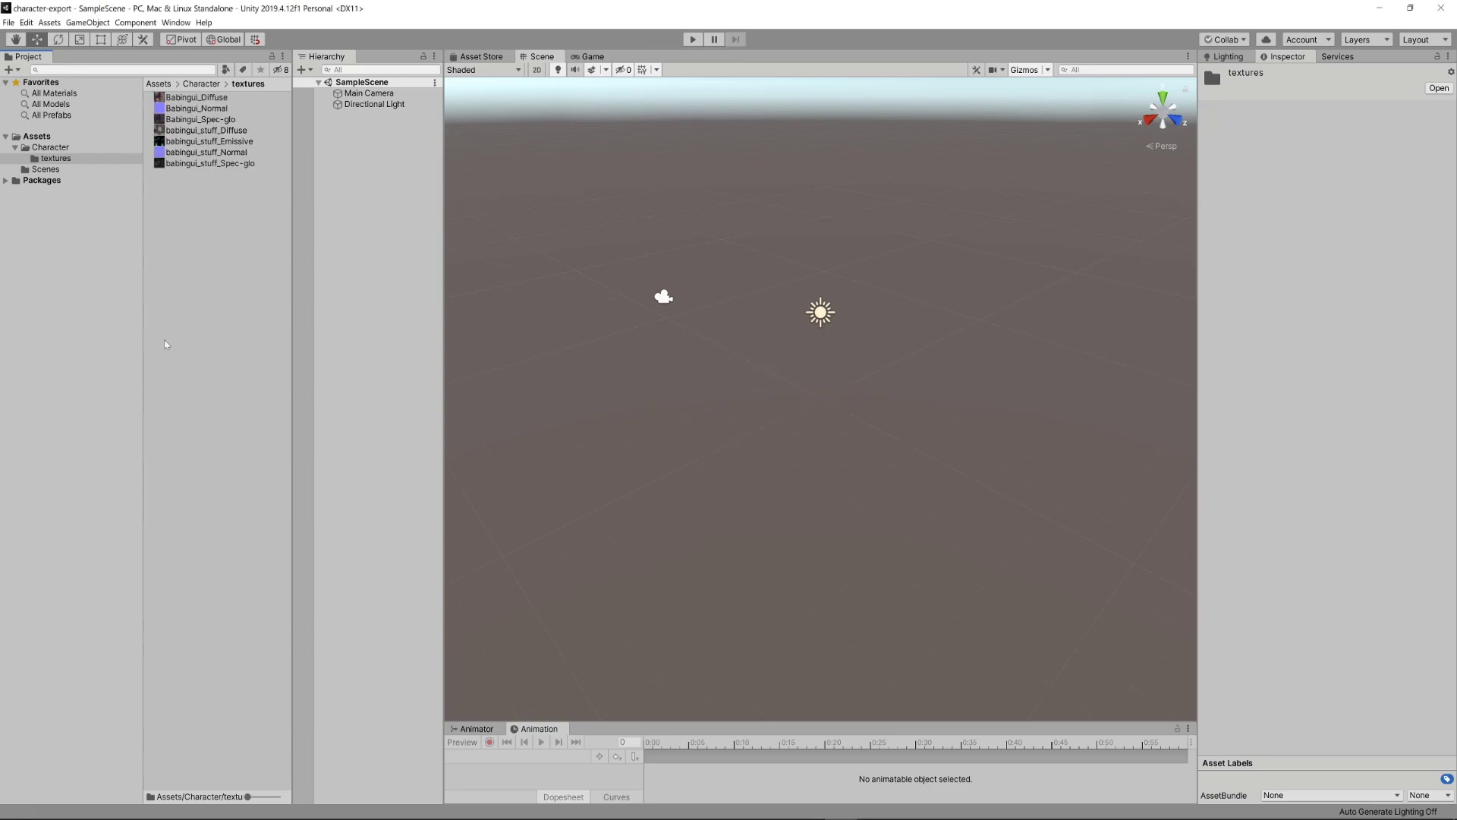
click(59, 149)
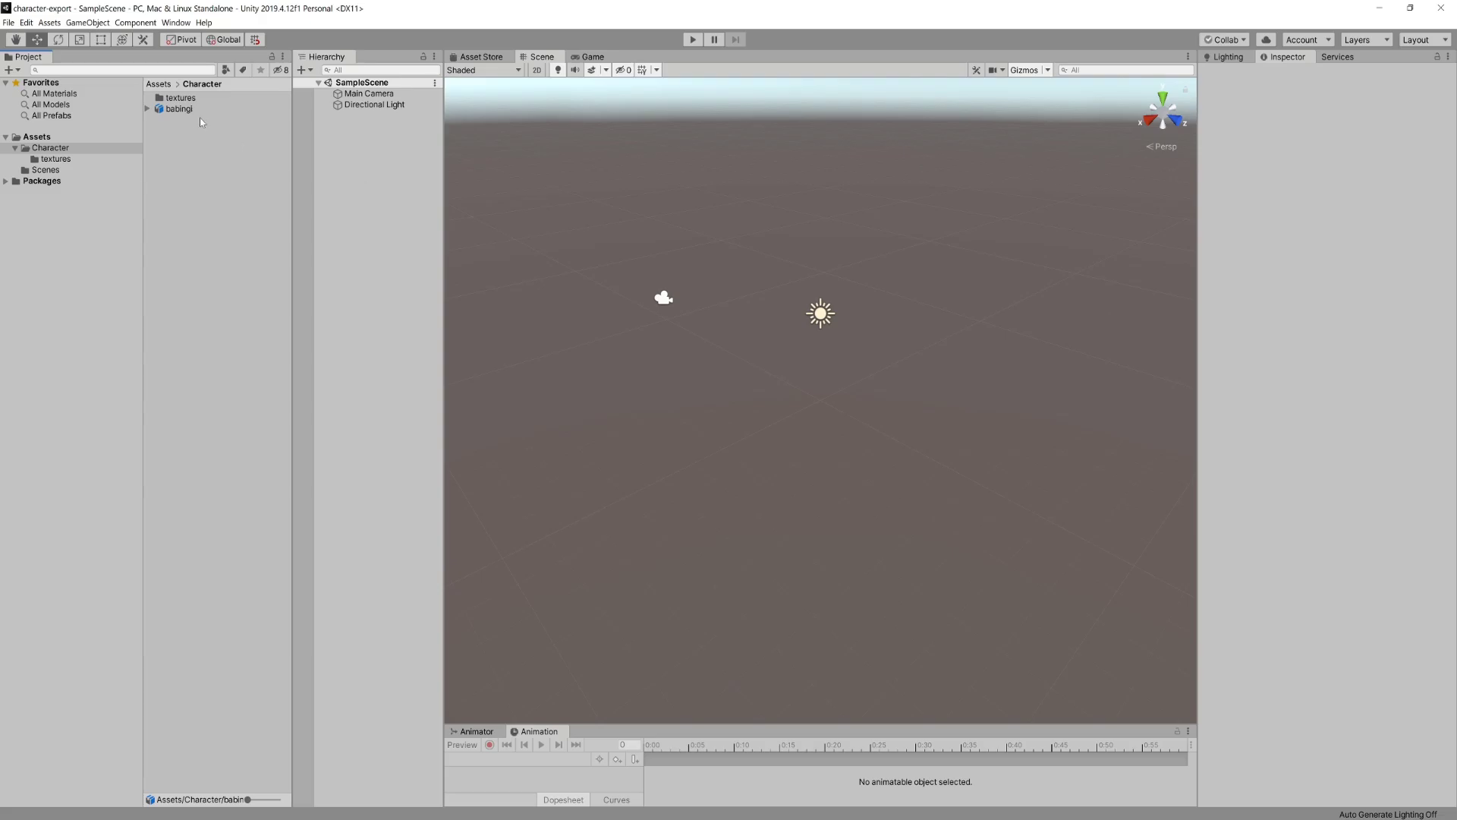
- Place the babingi model in the scene
click(189, 110)
drag(189, 110, 809, 328)
scroll(850, 416, up, 1)
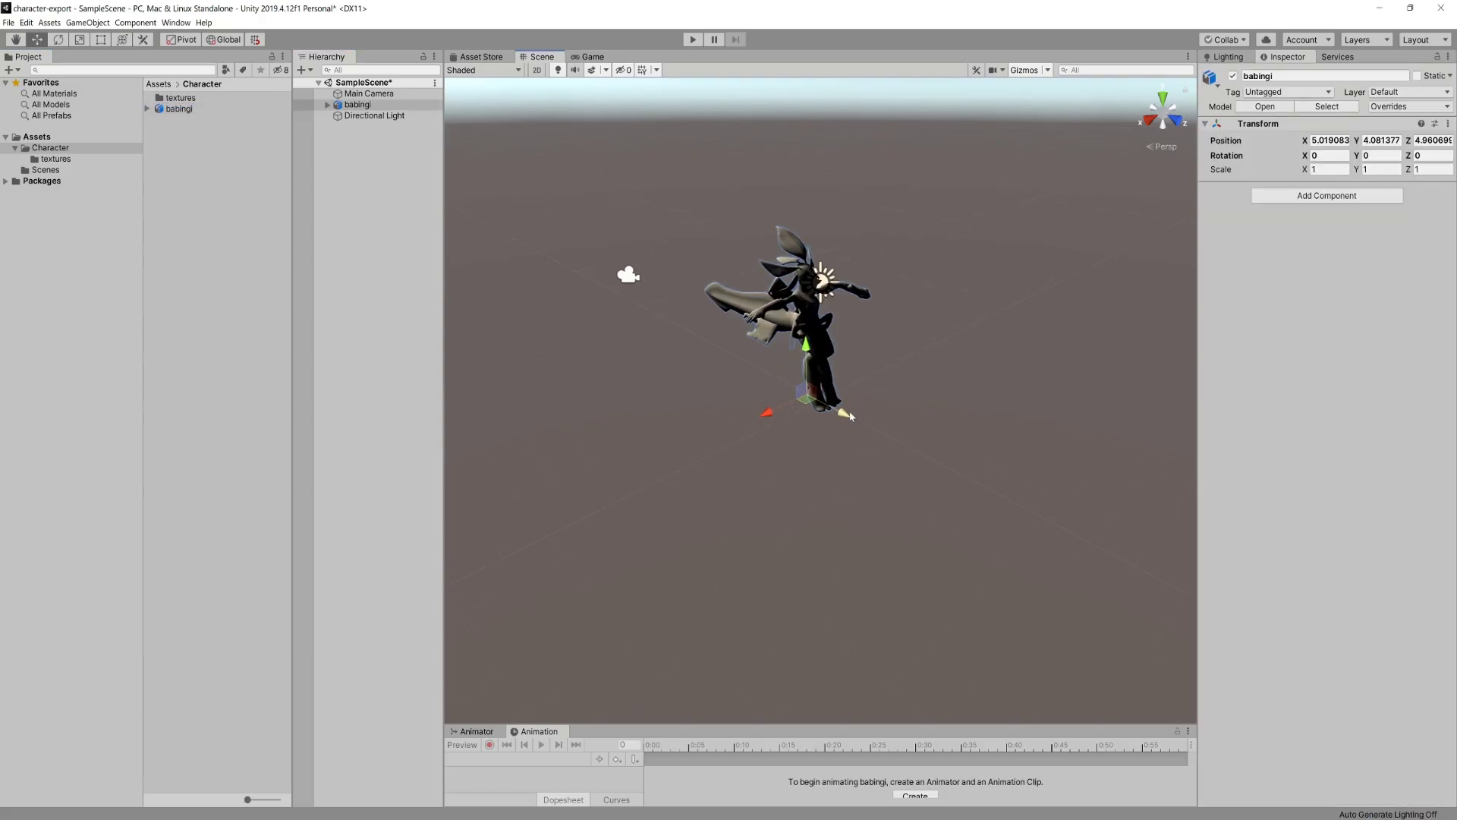
alt+drag(849, 416, 763, 401)
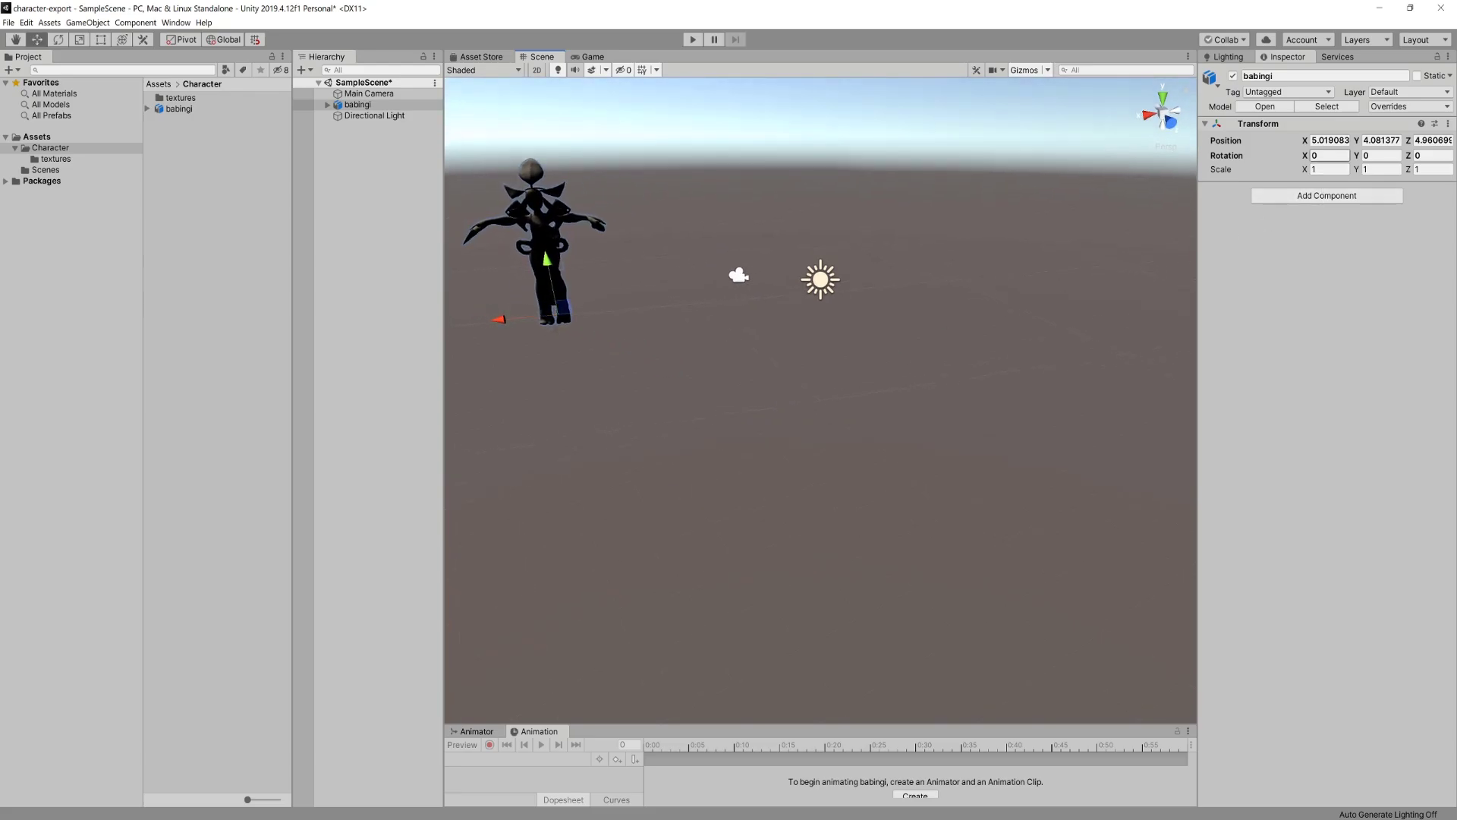
- Set the babingi object's position to 0, 0, 0
click(1329, 140)
text(0)
key(Tab)
text(0)
key(Tab)
text(0)
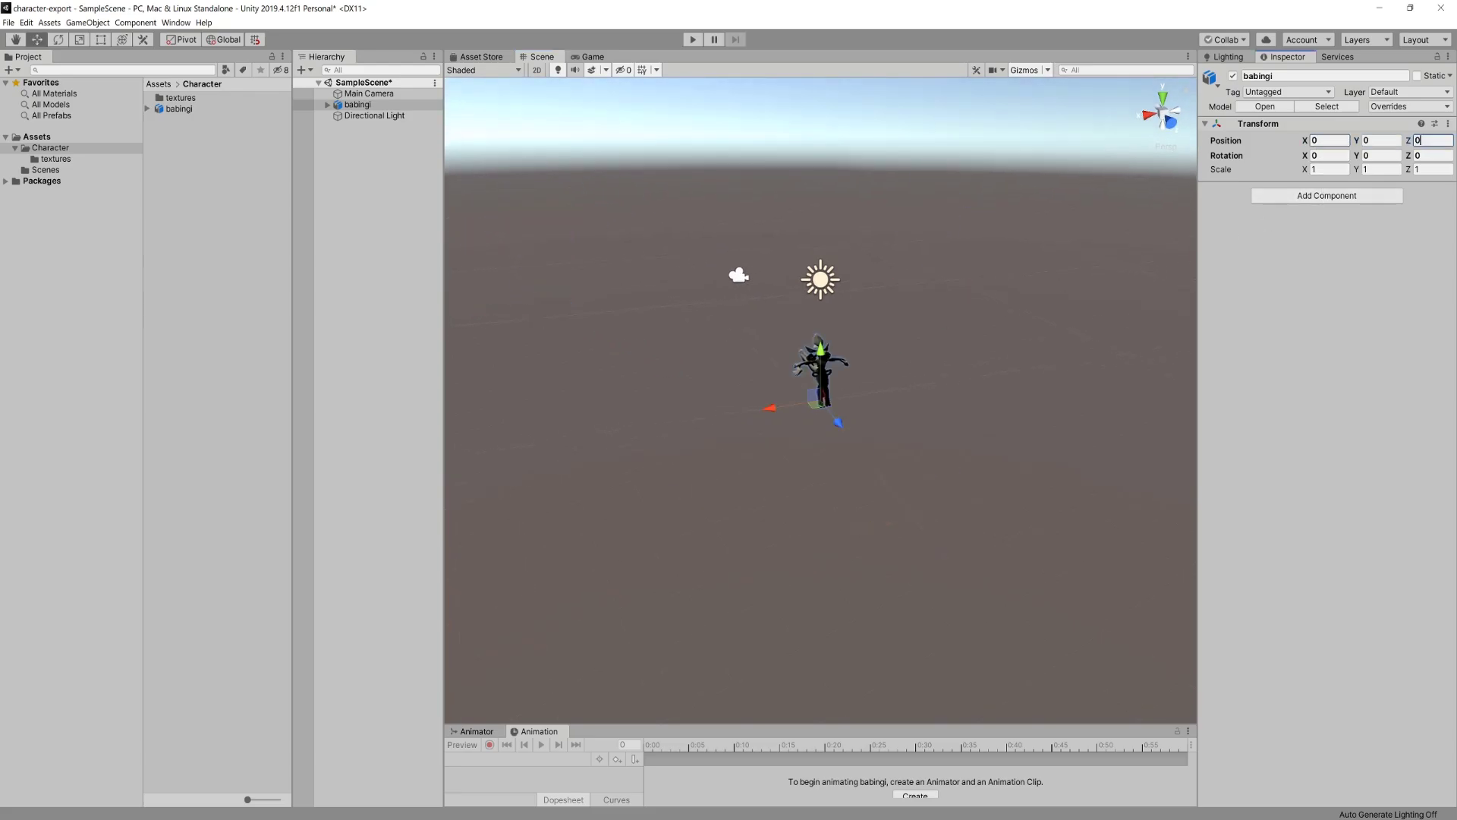
scroll(867, 307, up, 8)
alt+drag(867, 307, 970, 313)
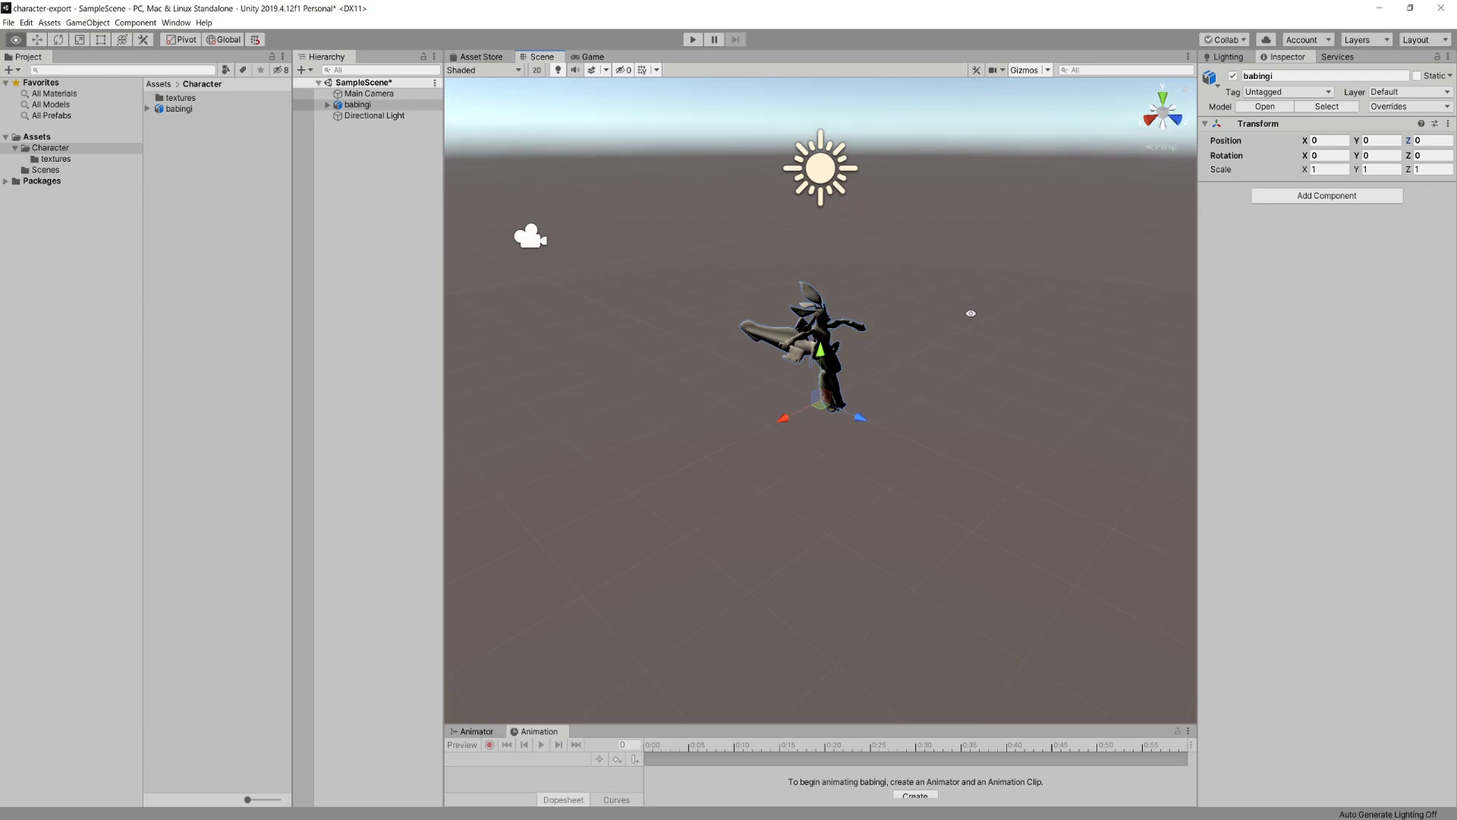
click(812, 175)
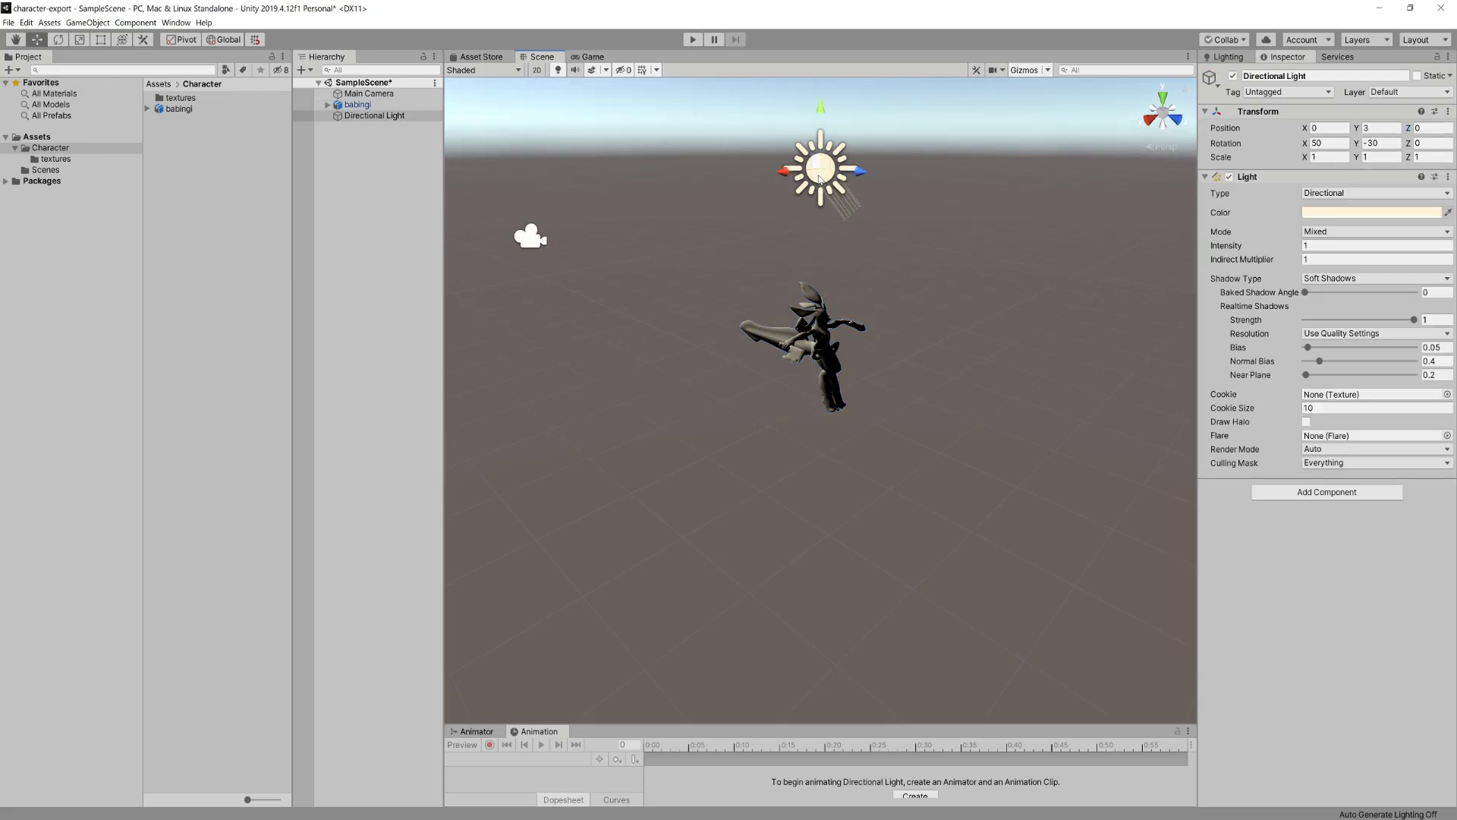
click(826, 341)
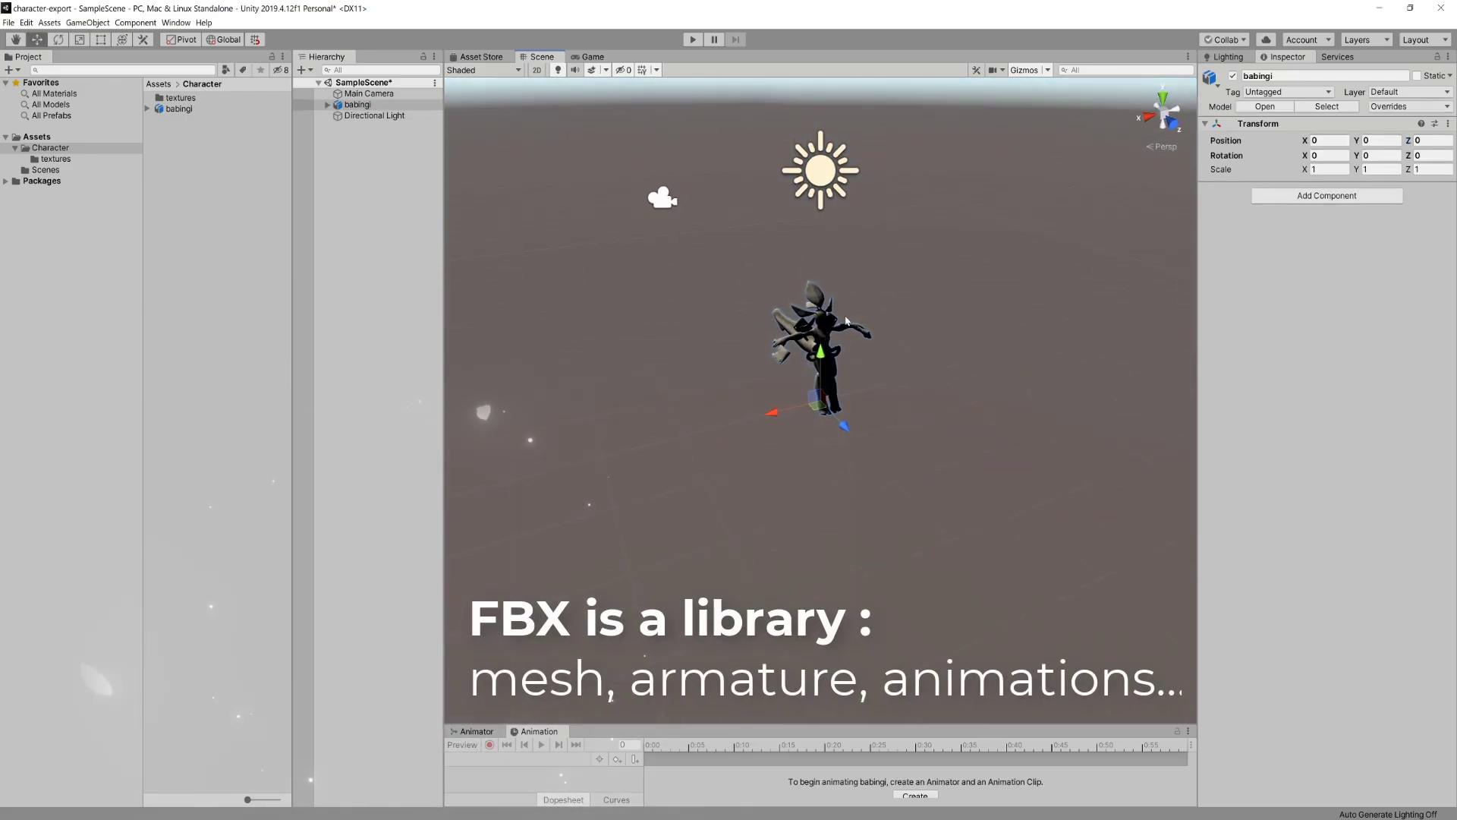
- Examine the imported babingi model's contents, including its babingui-fish material, BABINGUI-stuff mesh and Armature
click(148, 108)
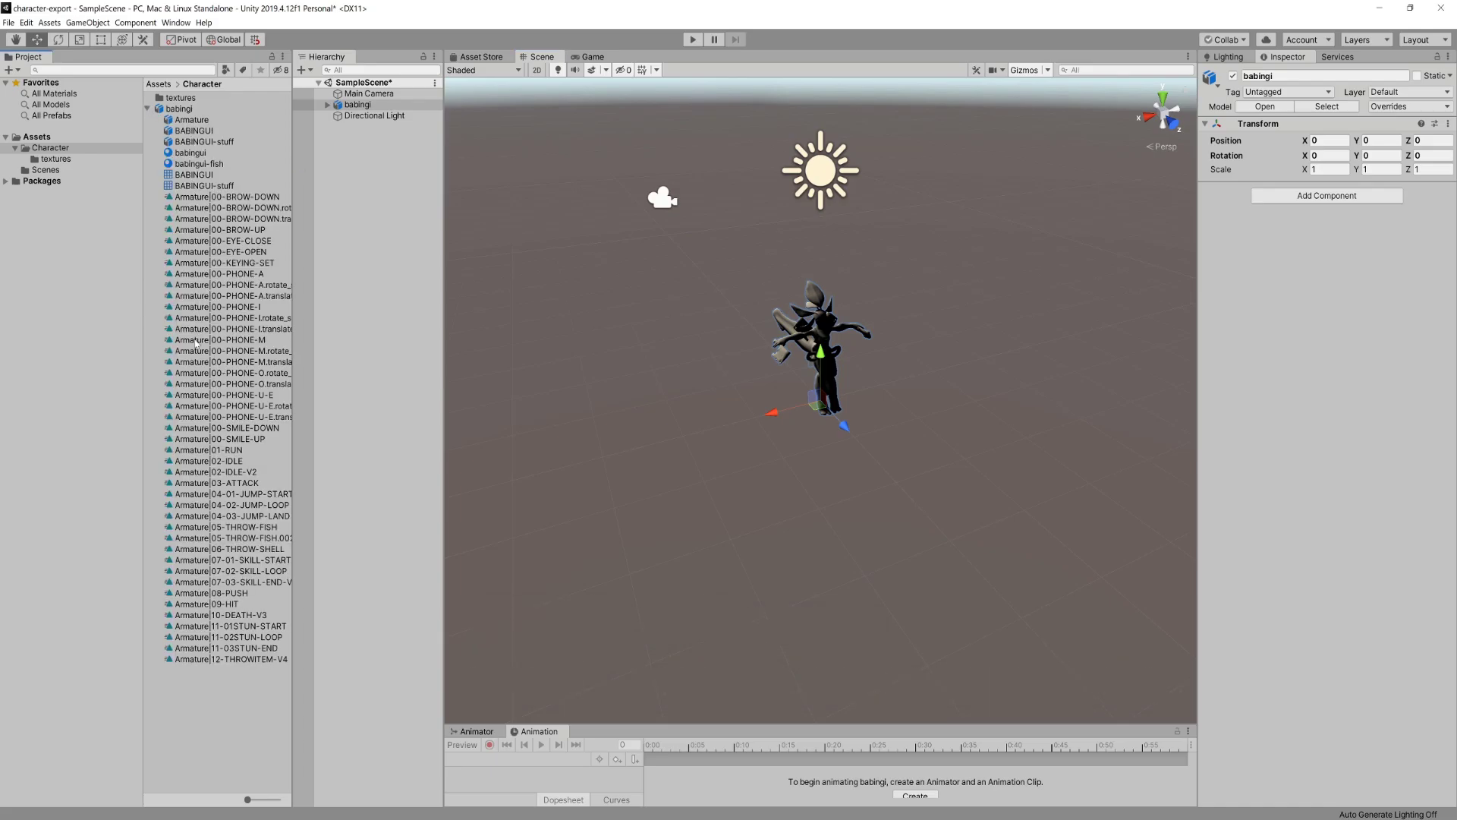
click(193, 154)
click(194, 164)
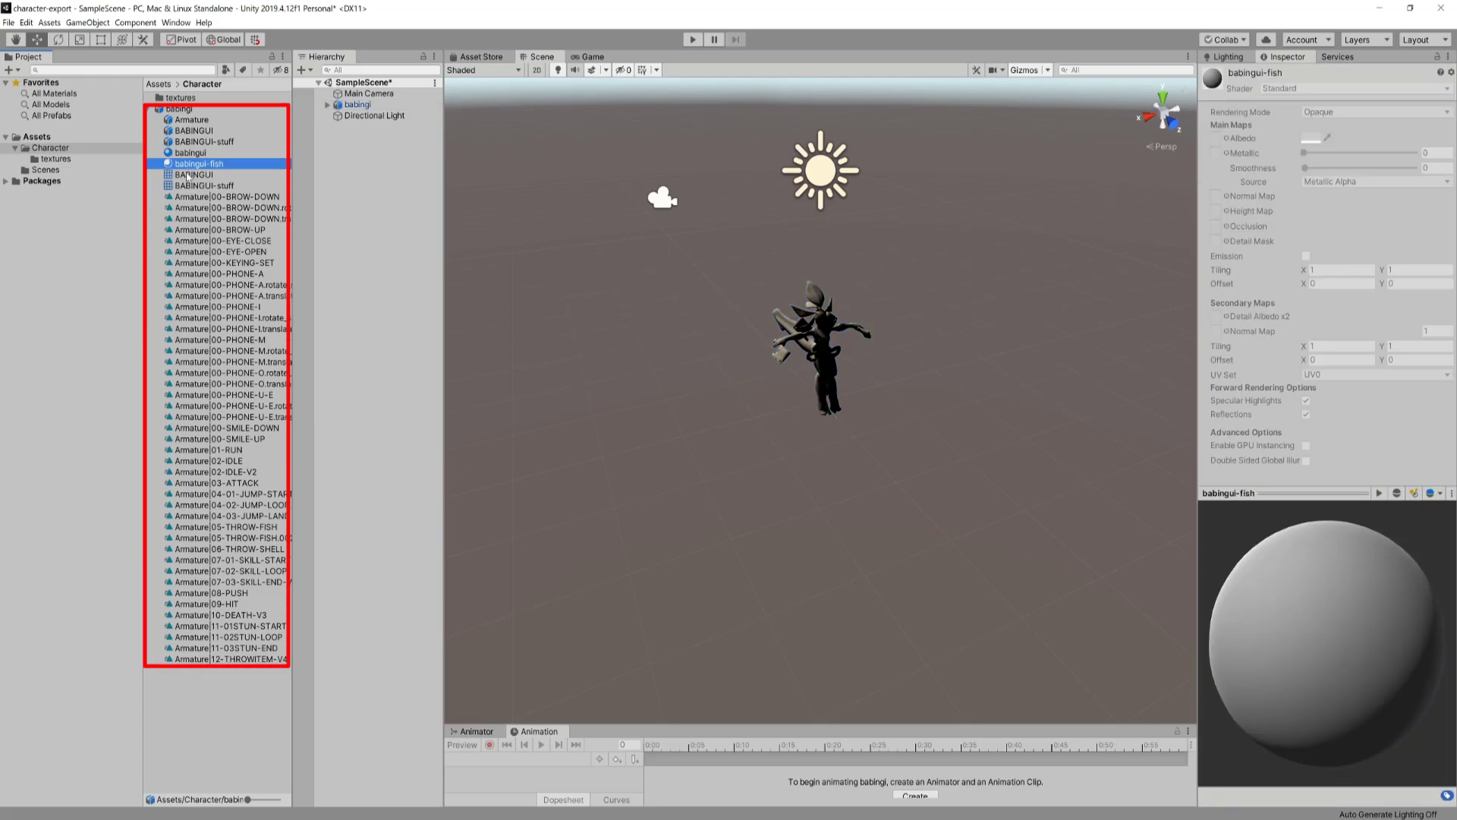
click(187, 176)
click(194, 186)
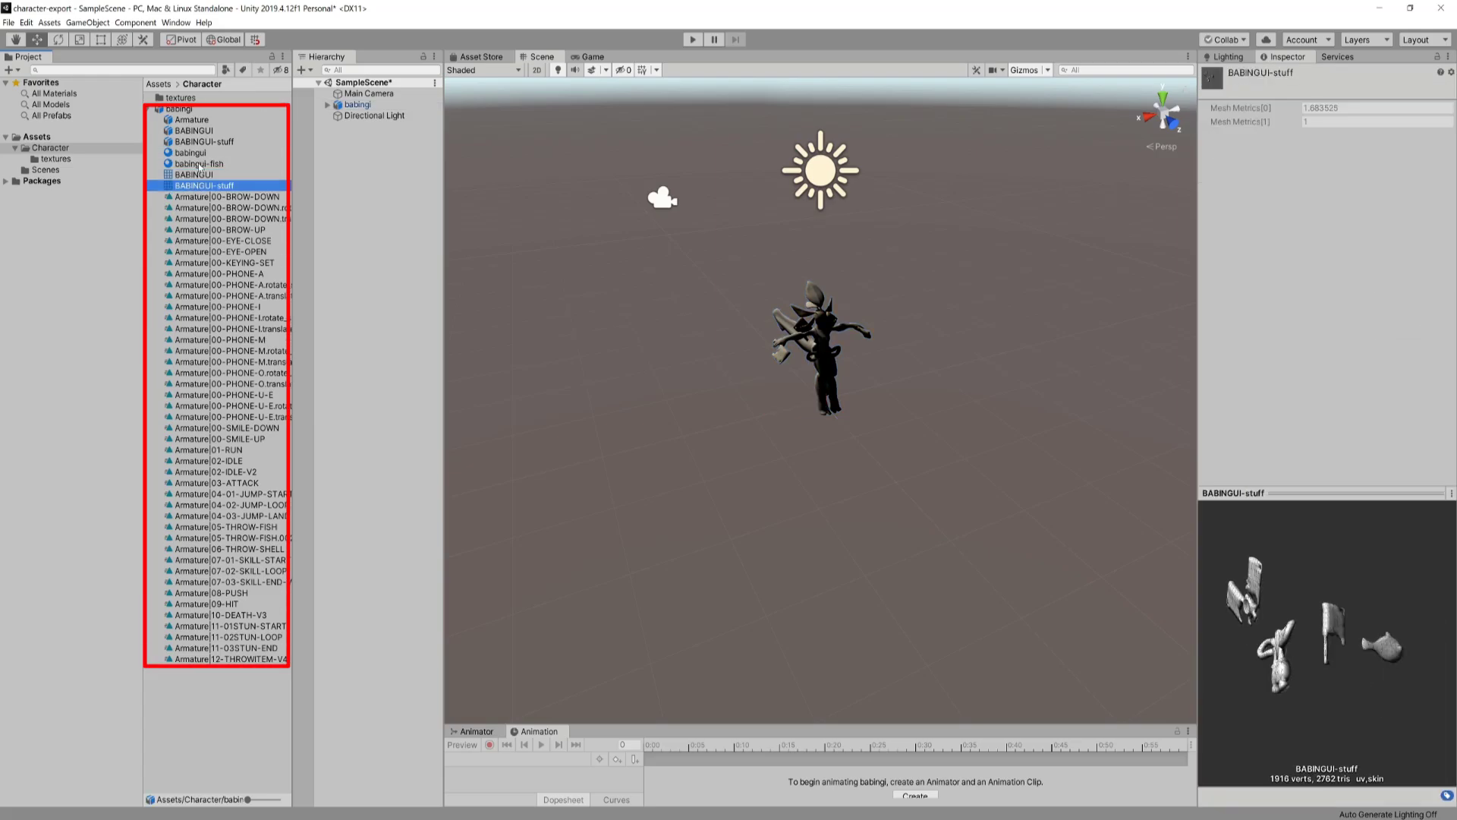
click(195, 122)
click(148, 108)
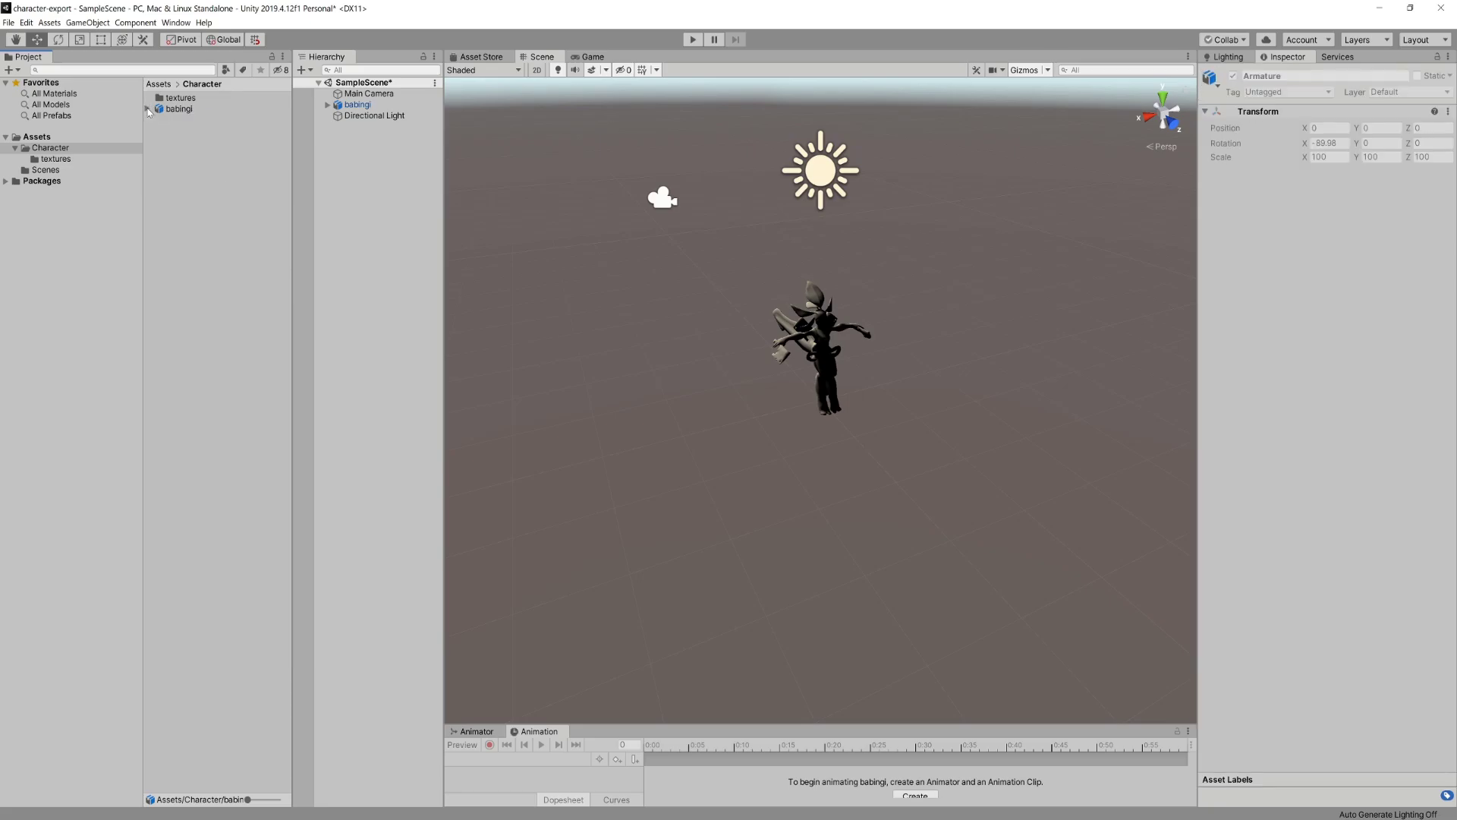
- Examine the babingi object's children in the scene, including both meshes and the bones under the armature's ROOT
click(327, 105)
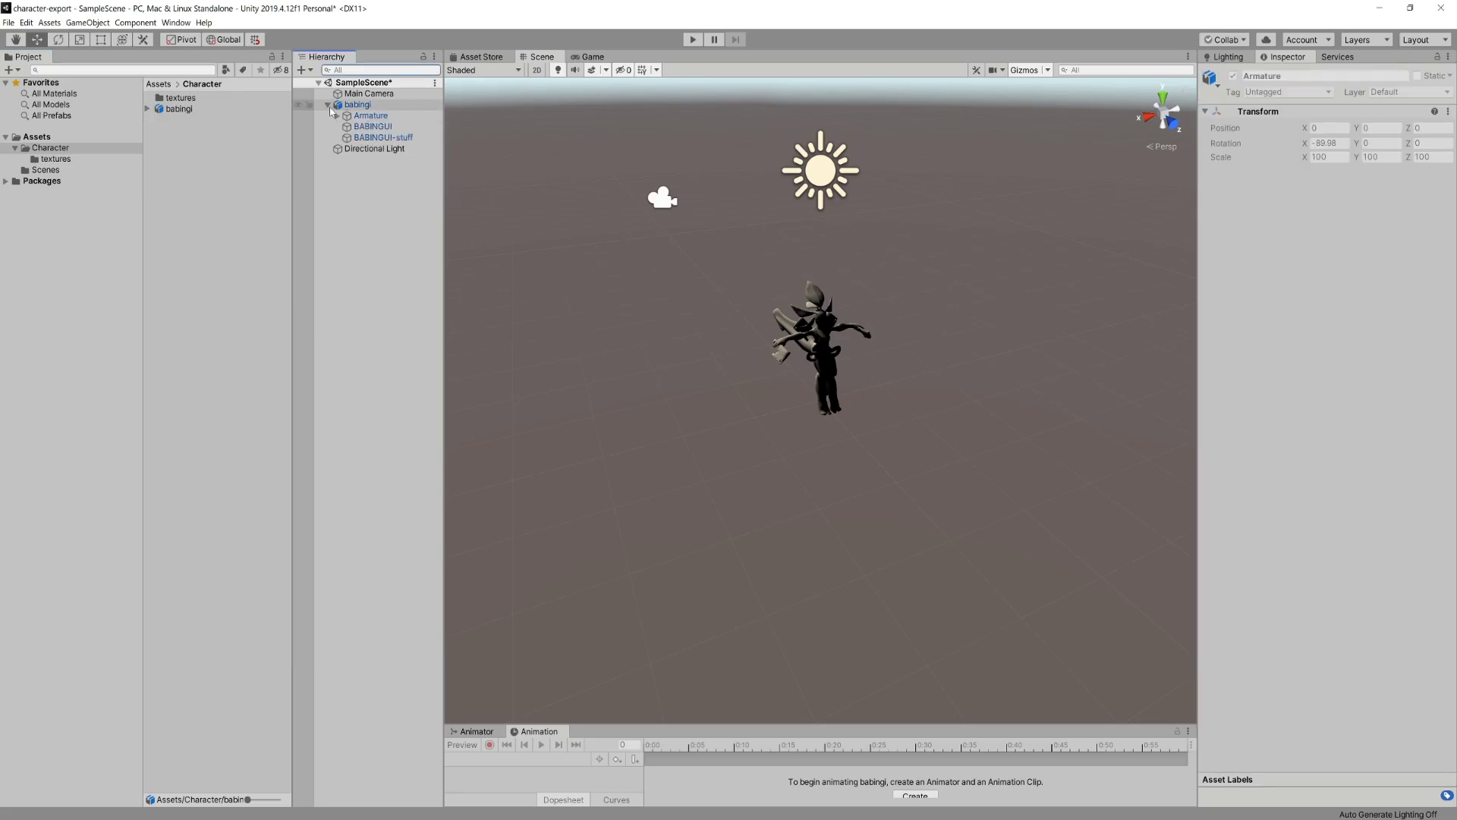
click(368, 116)
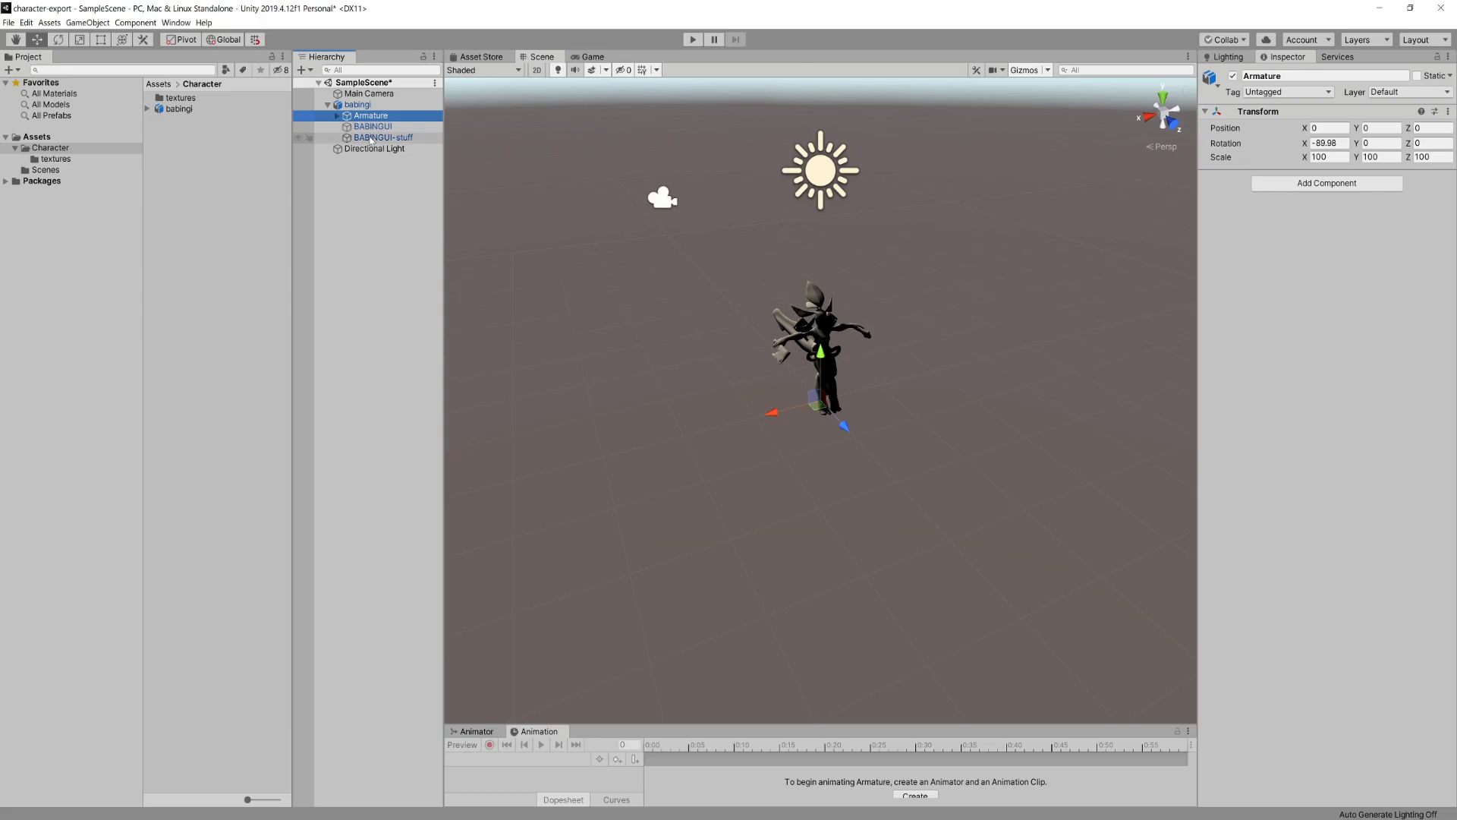
click(371, 138)
click(359, 126)
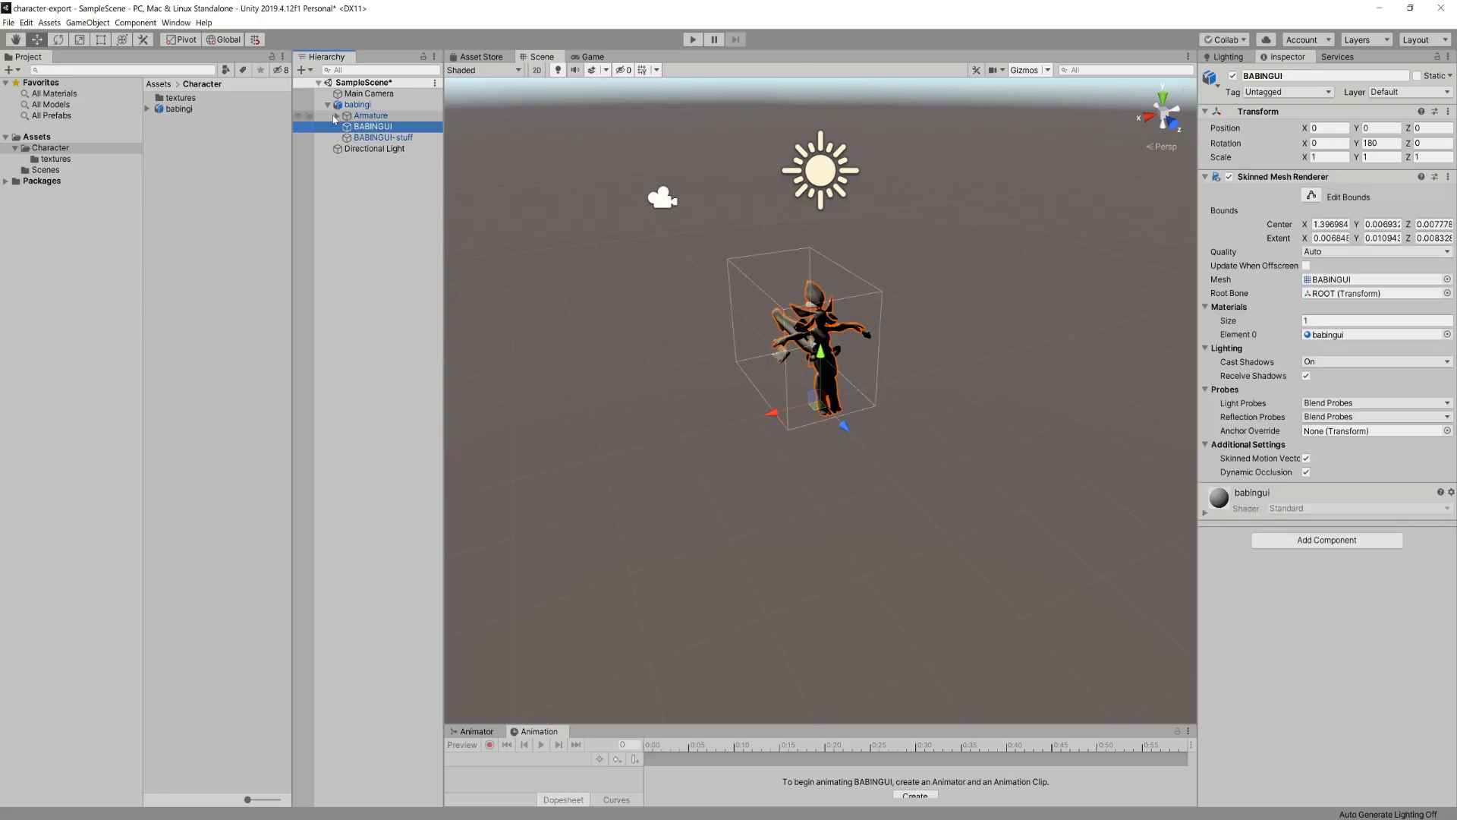
click(336, 115)
click(354, 126)
click(348, 127)
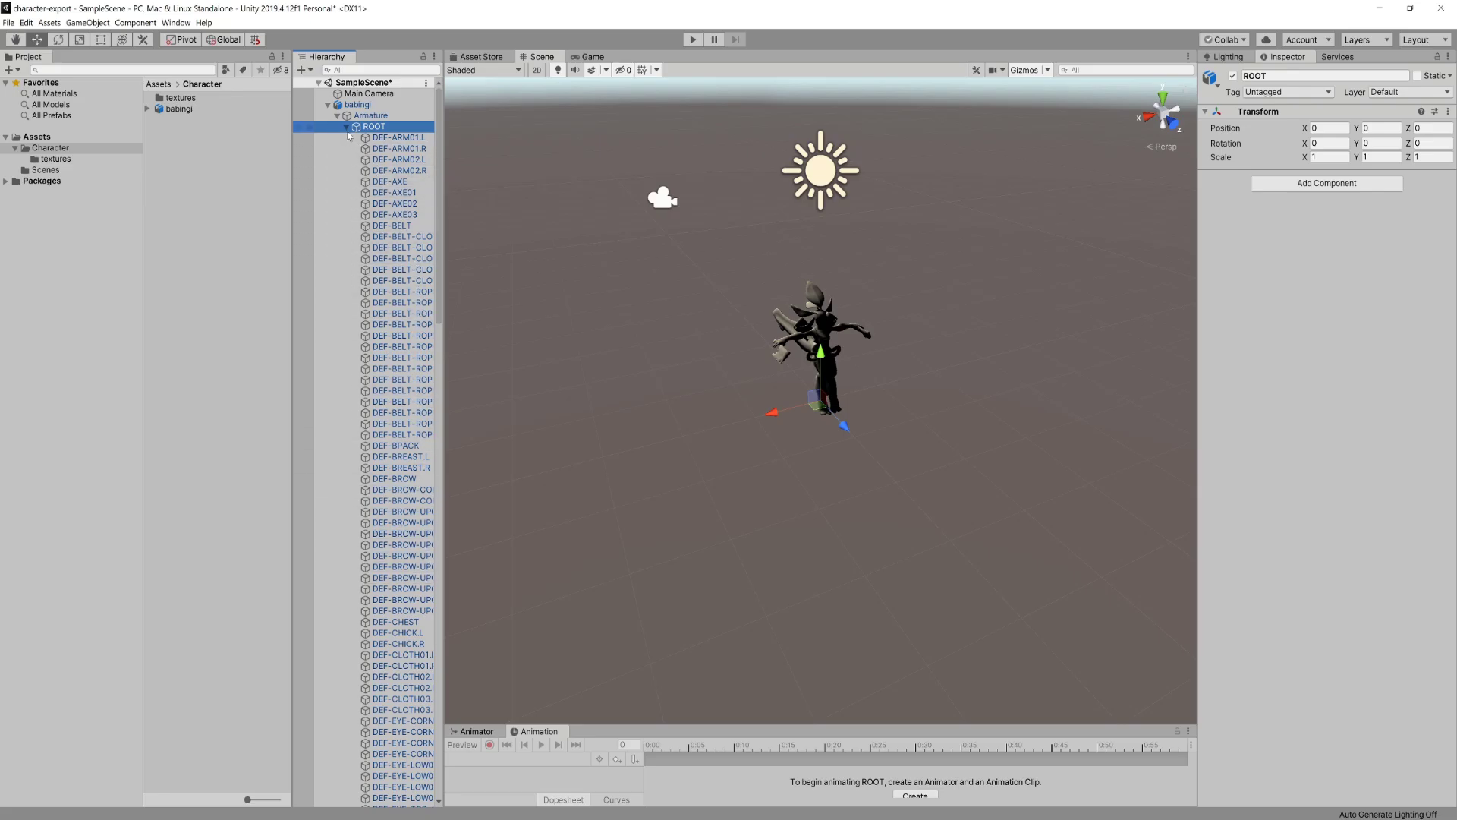
- Create a new material named babingi in the Character folder
right_click(192, 145)
mouse_move(228, 153)
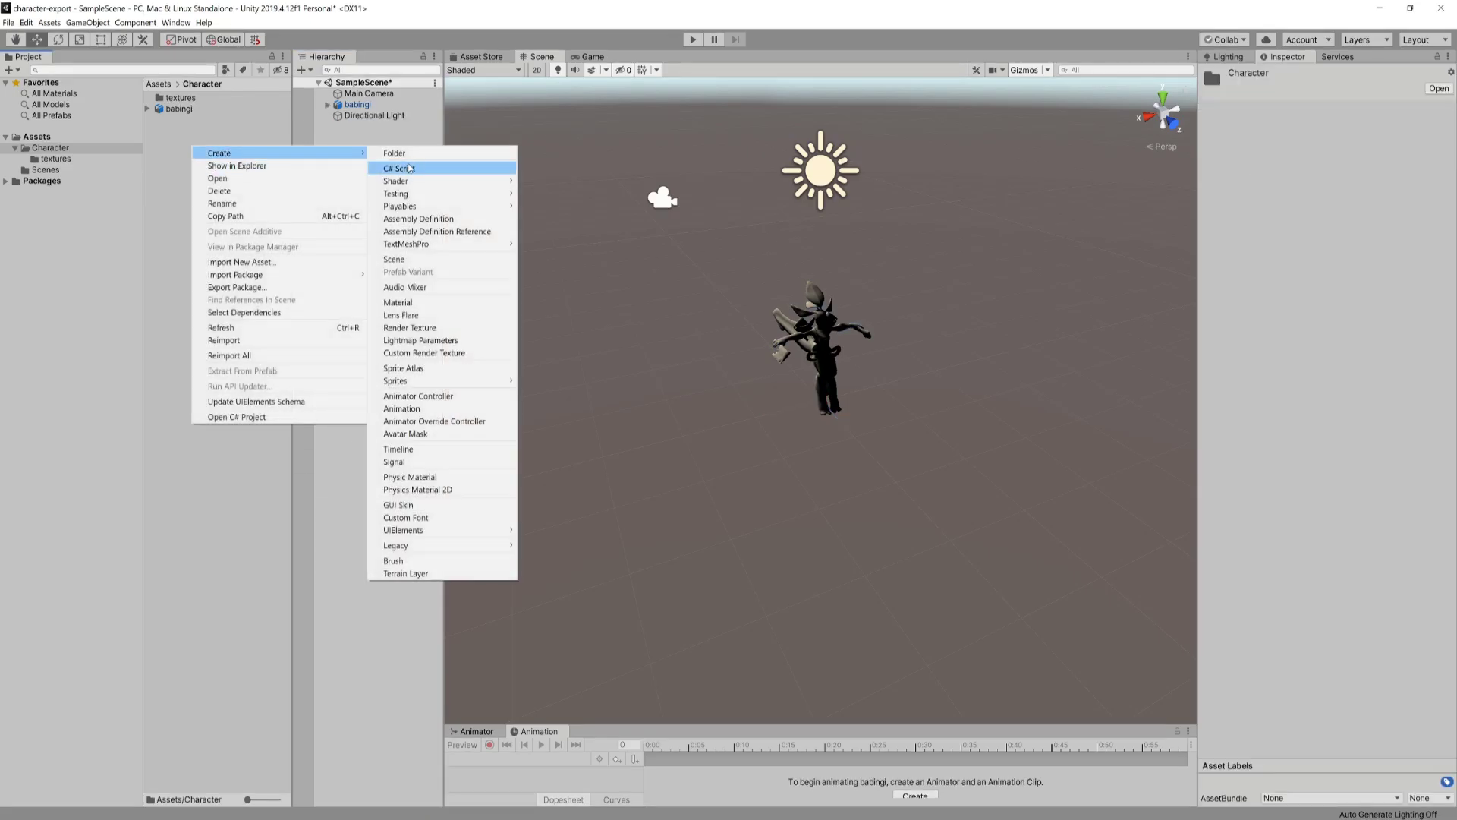
click(387, 302)
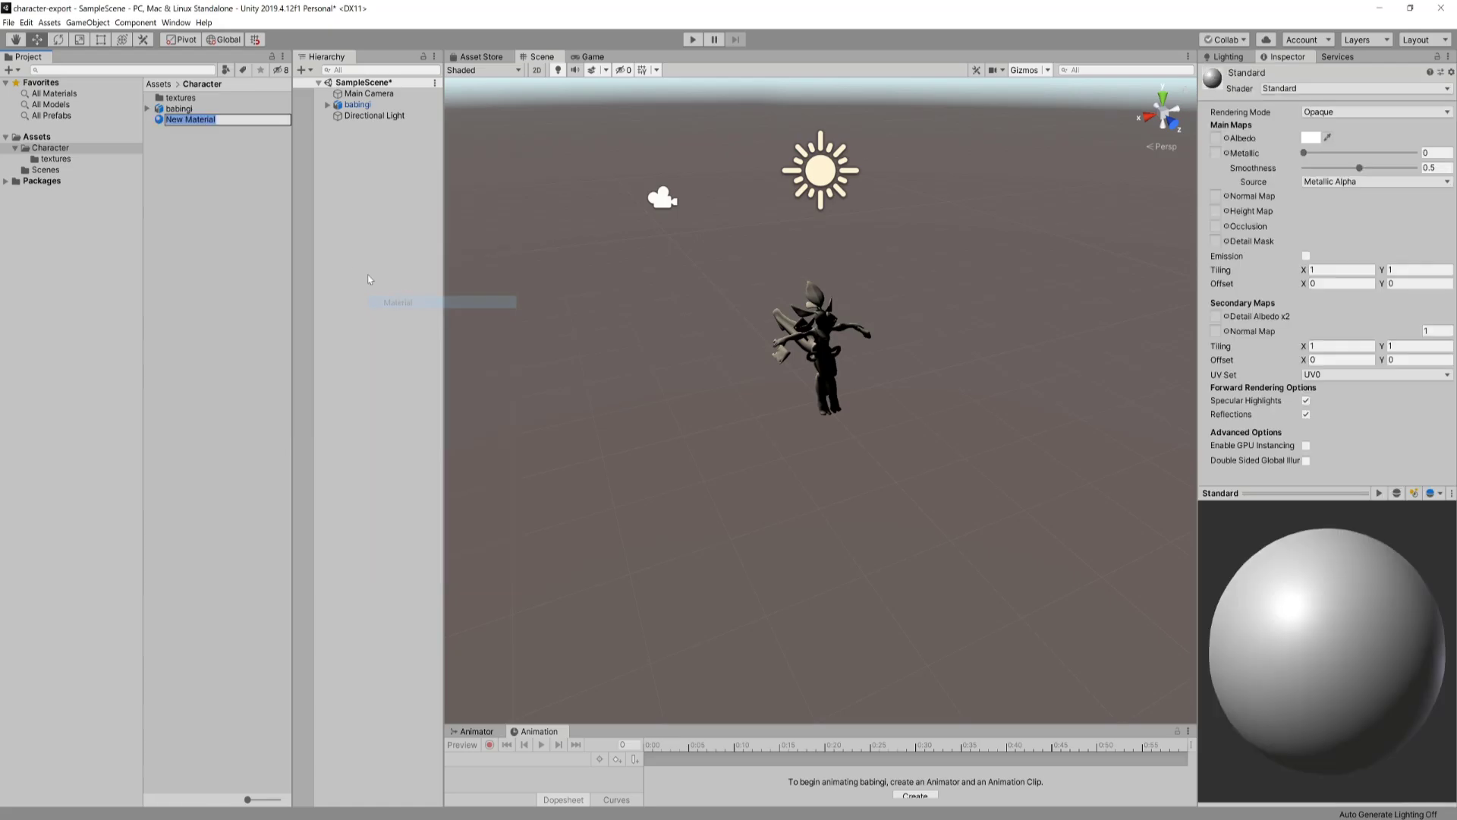
text(babingi)
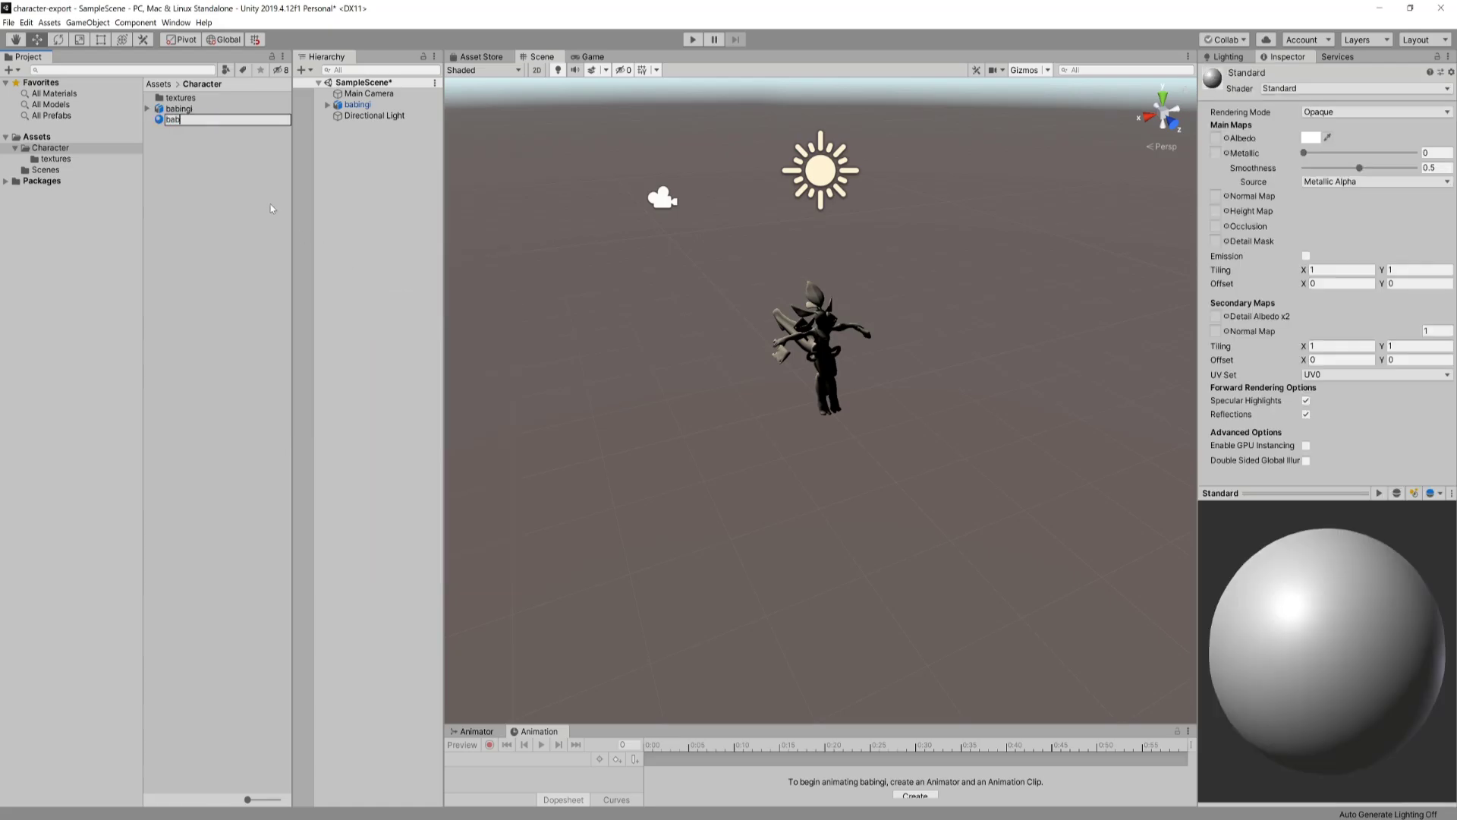
key(Return)
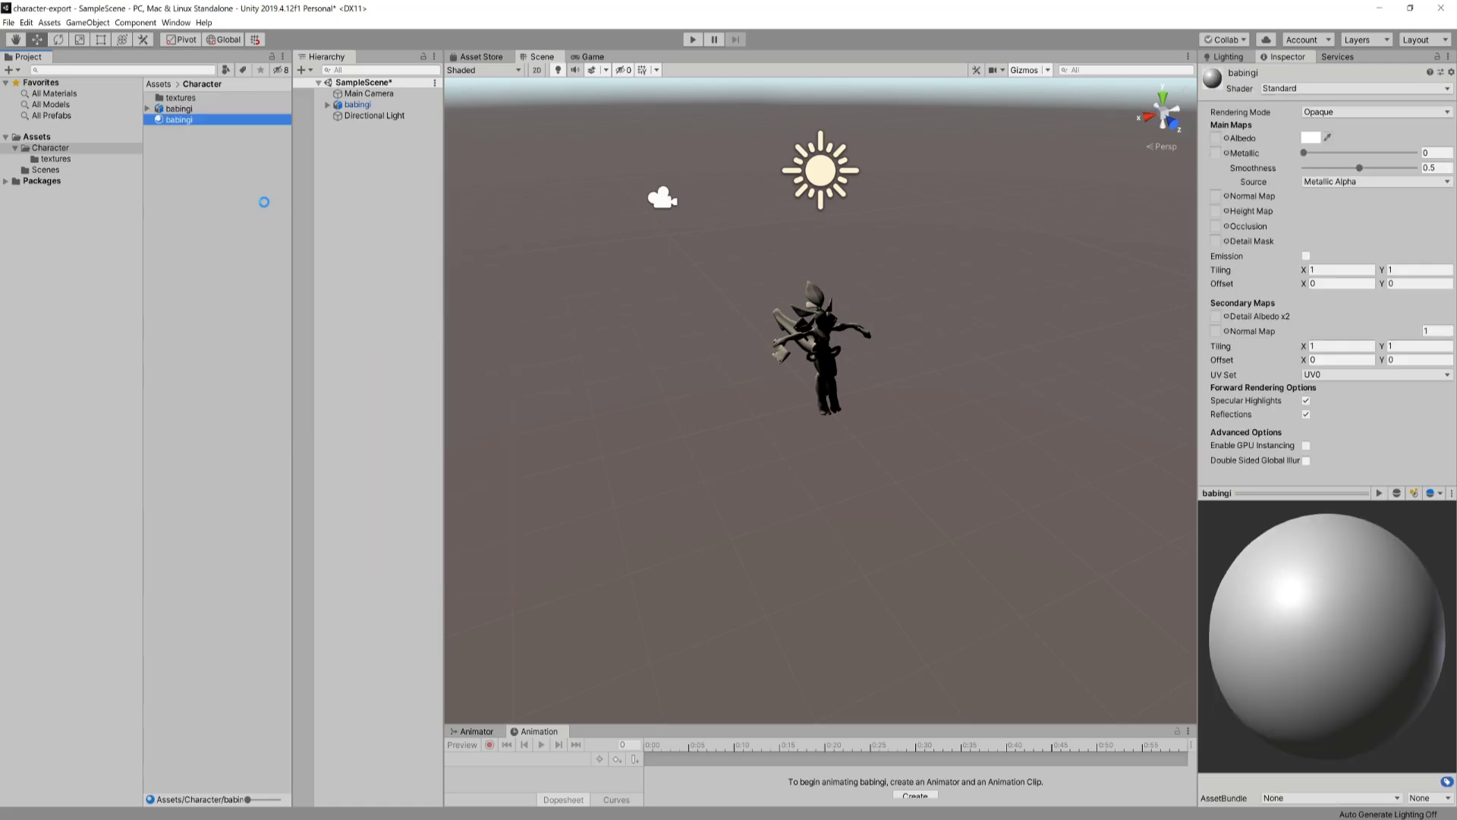
- Duplicate the babingi material and rename the copy babingi gear
key(ctrl+d)
right_click(180, 110)
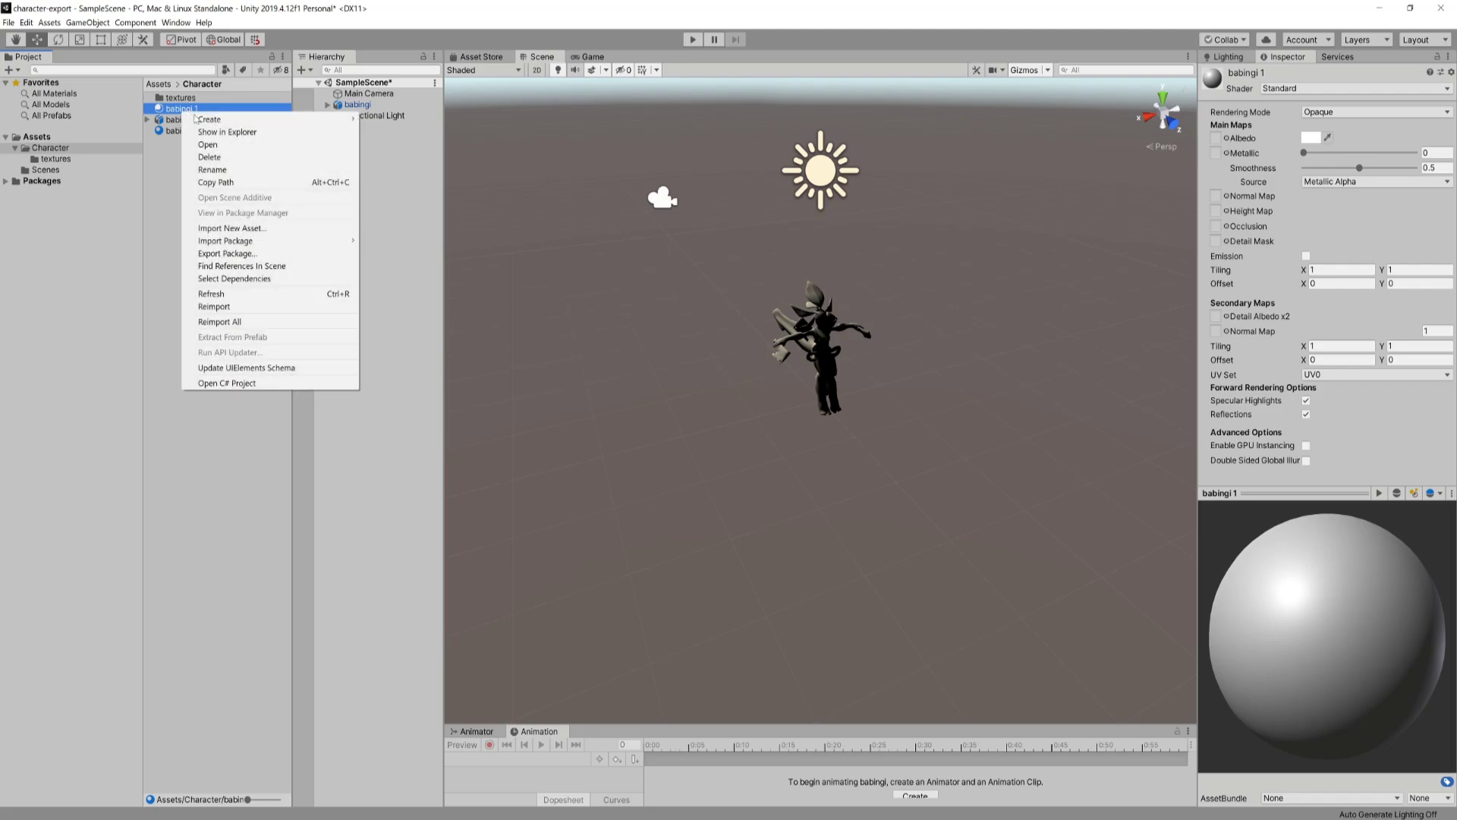
click(227, 181)
click(200, 109)
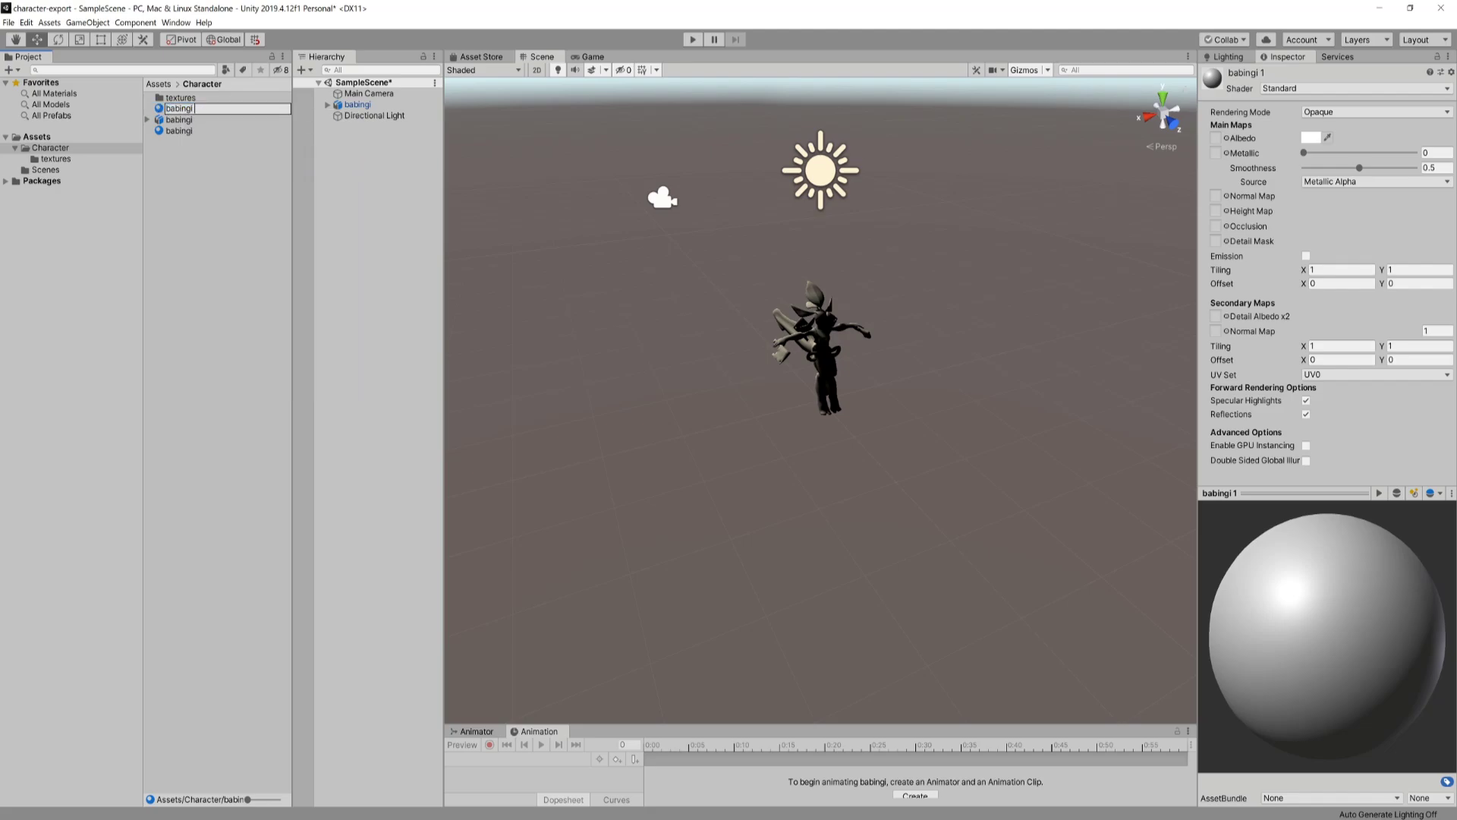
text(gear)
key(Return)
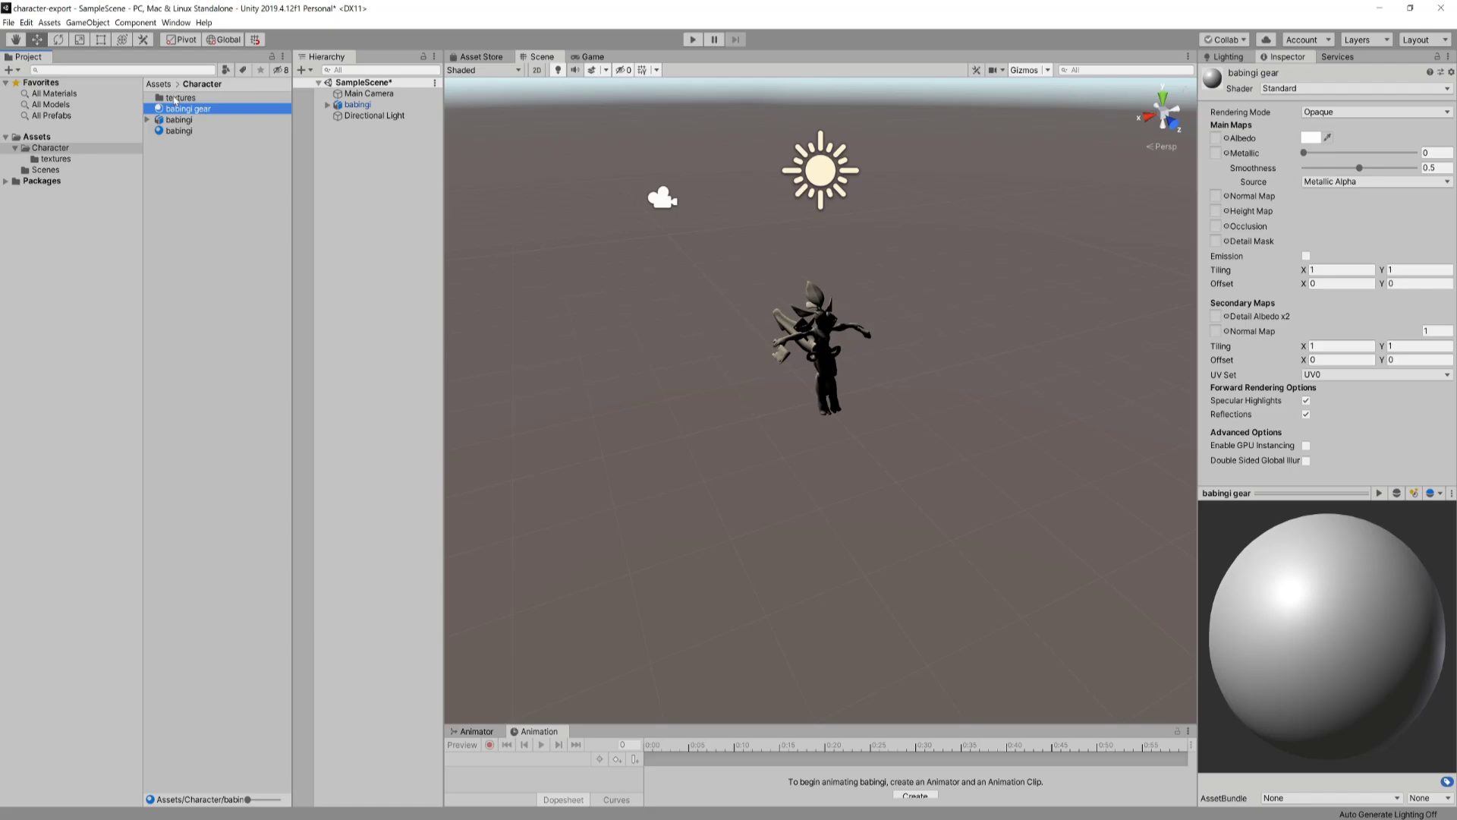
- Set the texture type of Babingui_Normal and babingui_stuff_Normal to Normal map and apply the change
double_click(180, 98)
click(199, 108)
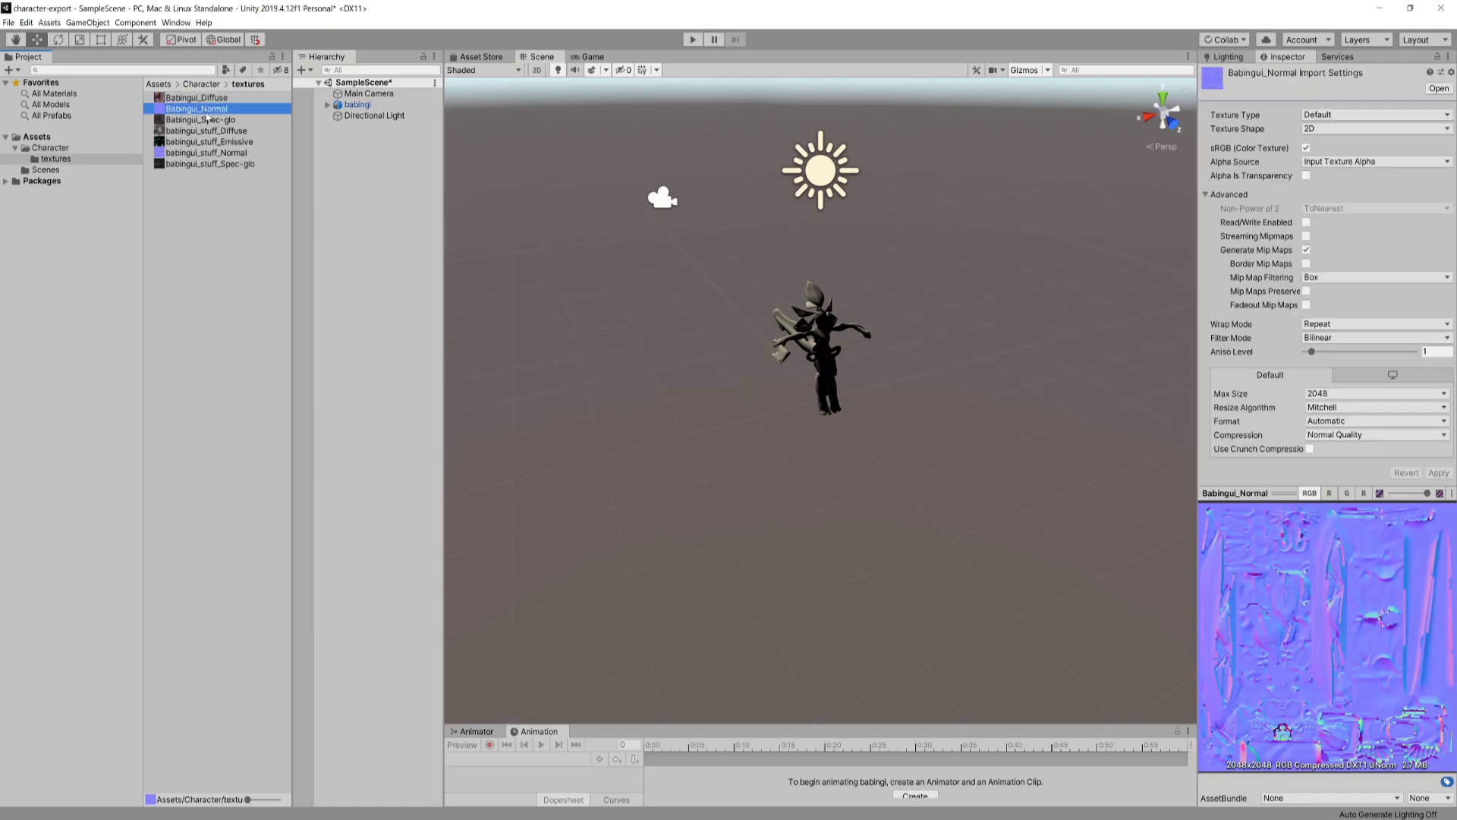
ctrl+click(197, 152)
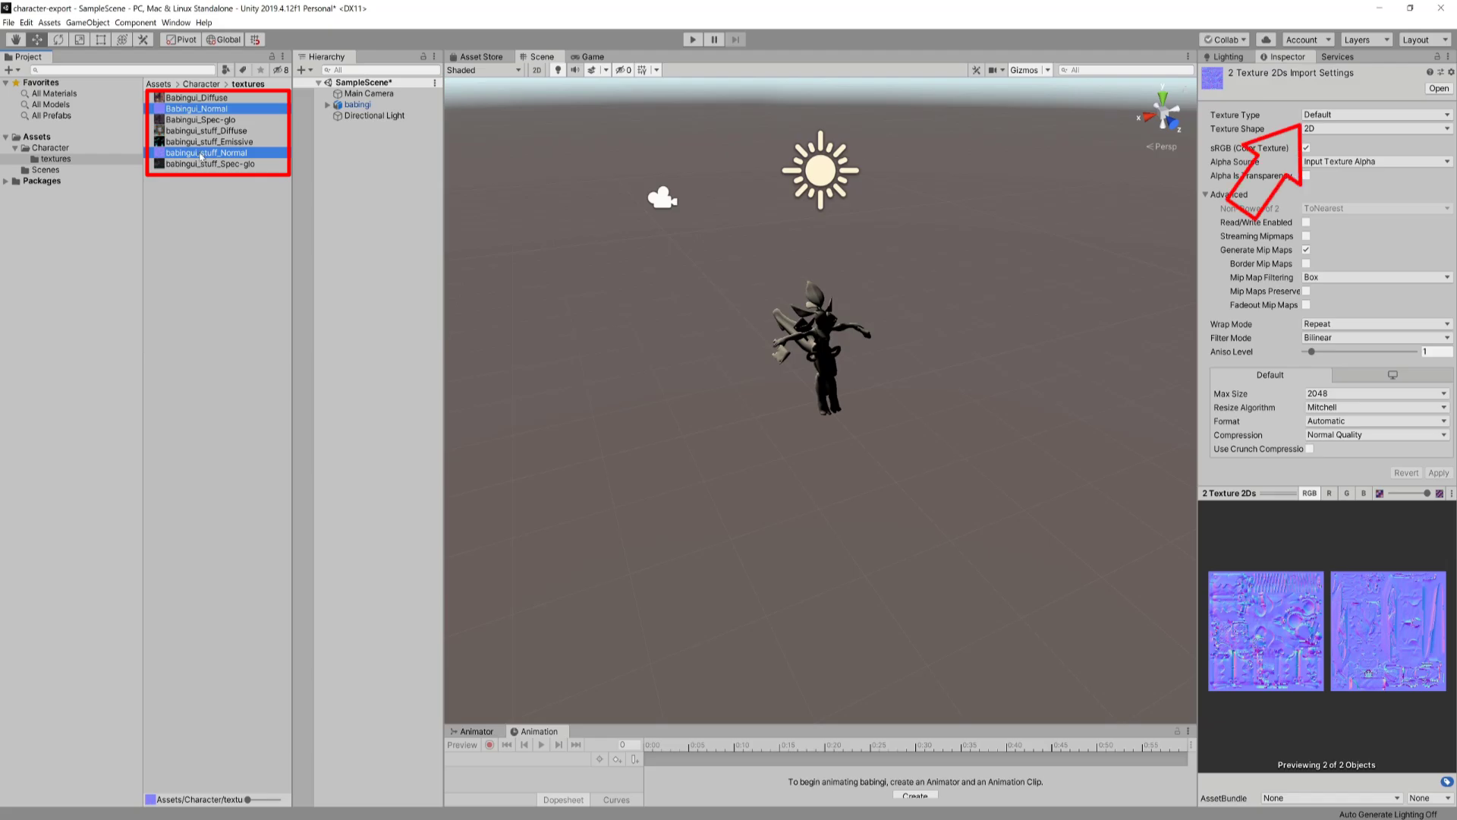
click(1358, 114)
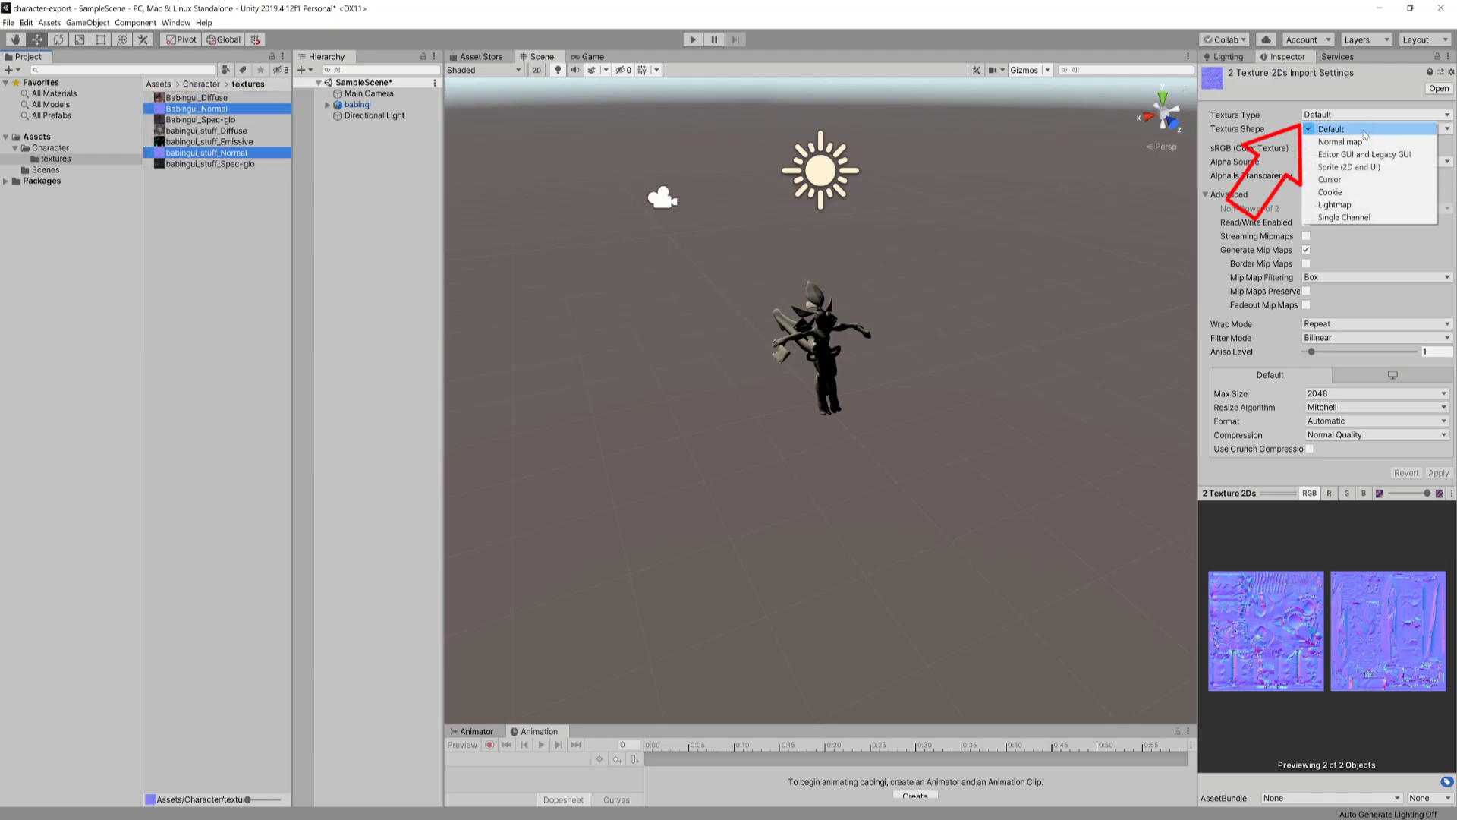
click(1358, 142)
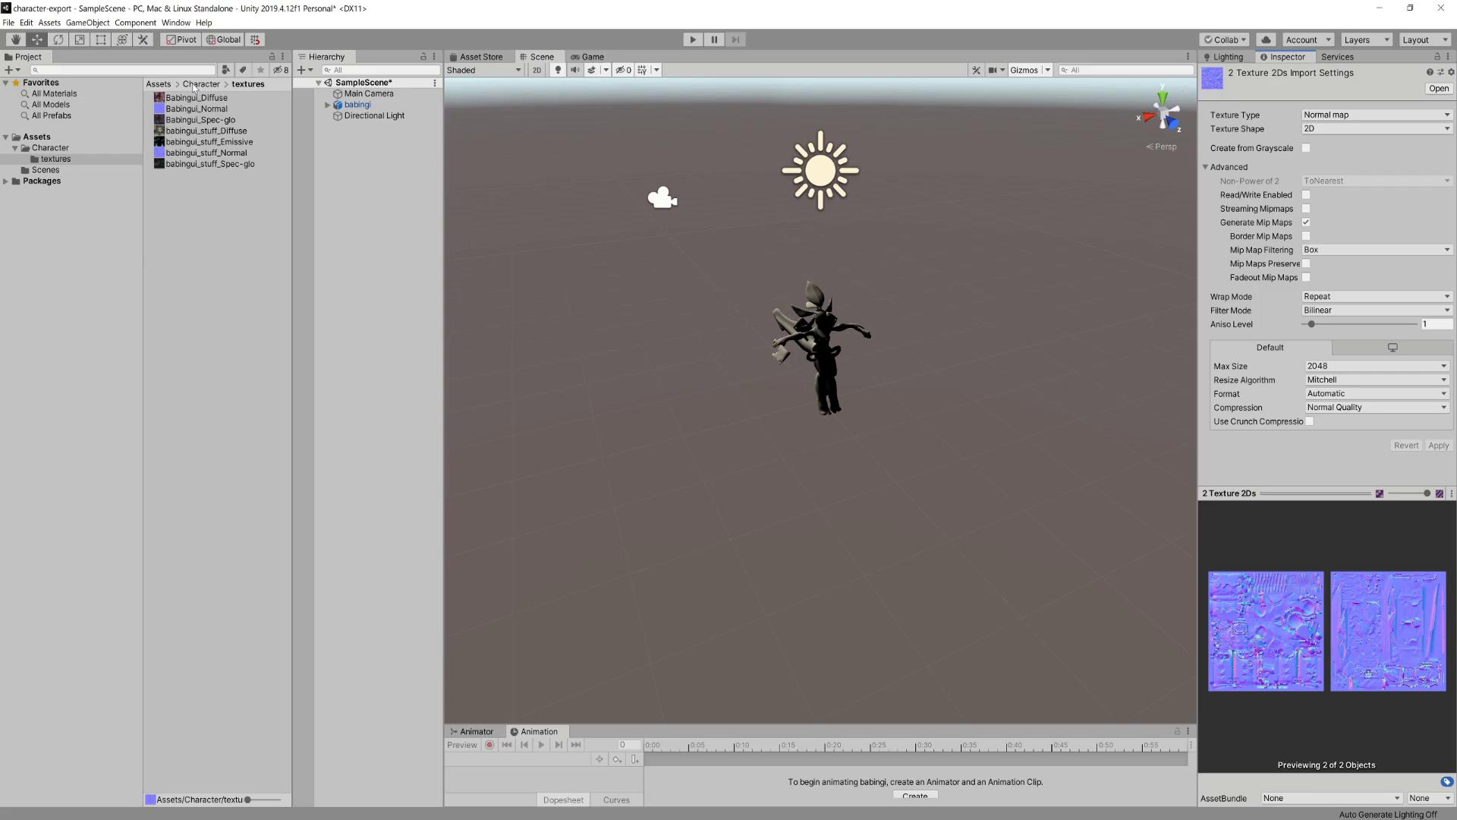
- Switch the shader of both the babingi gear and babingi materials to Standard (Specular setup)
click(189, 85)
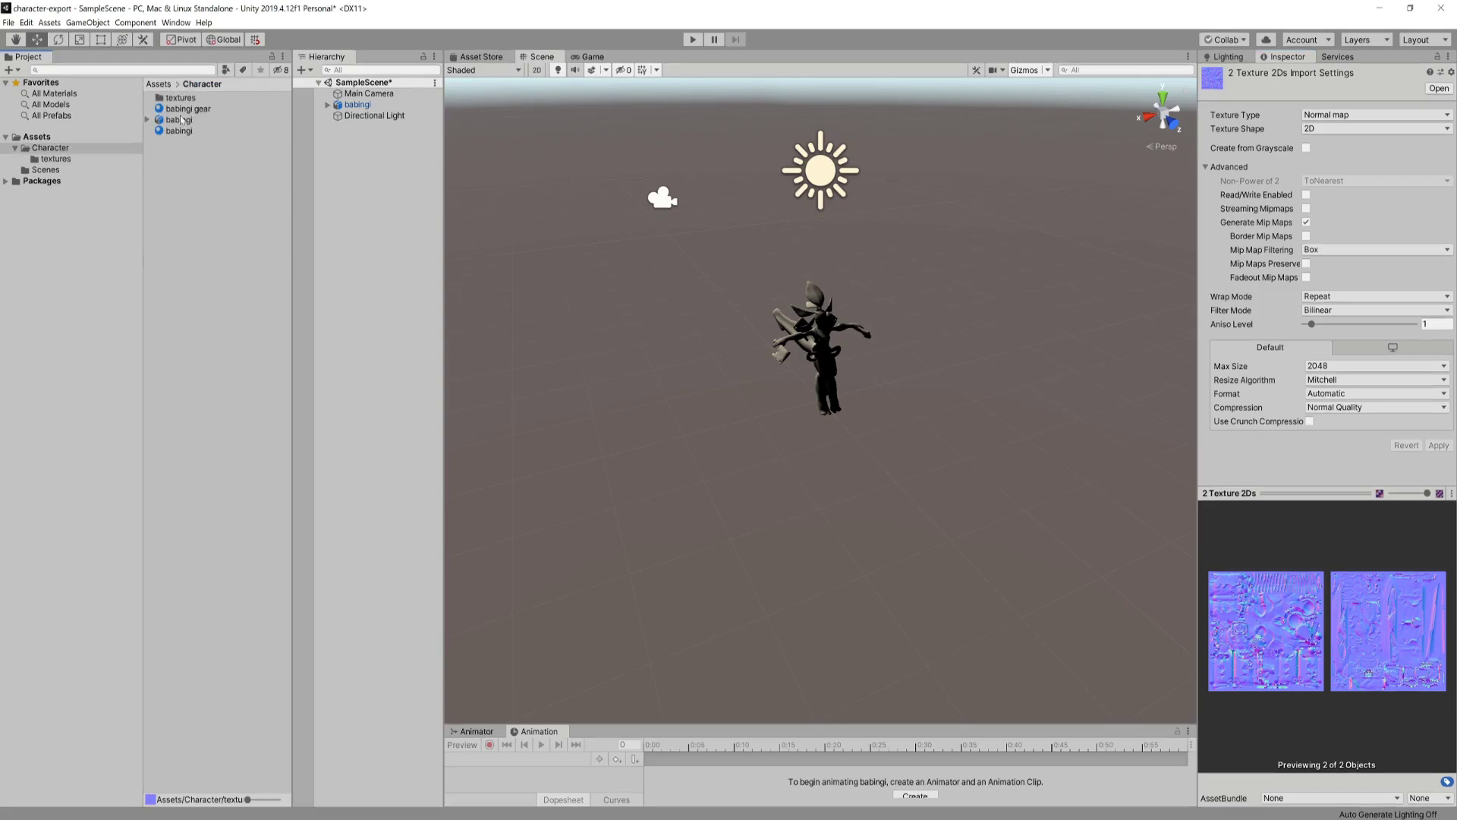
click(186, 109)
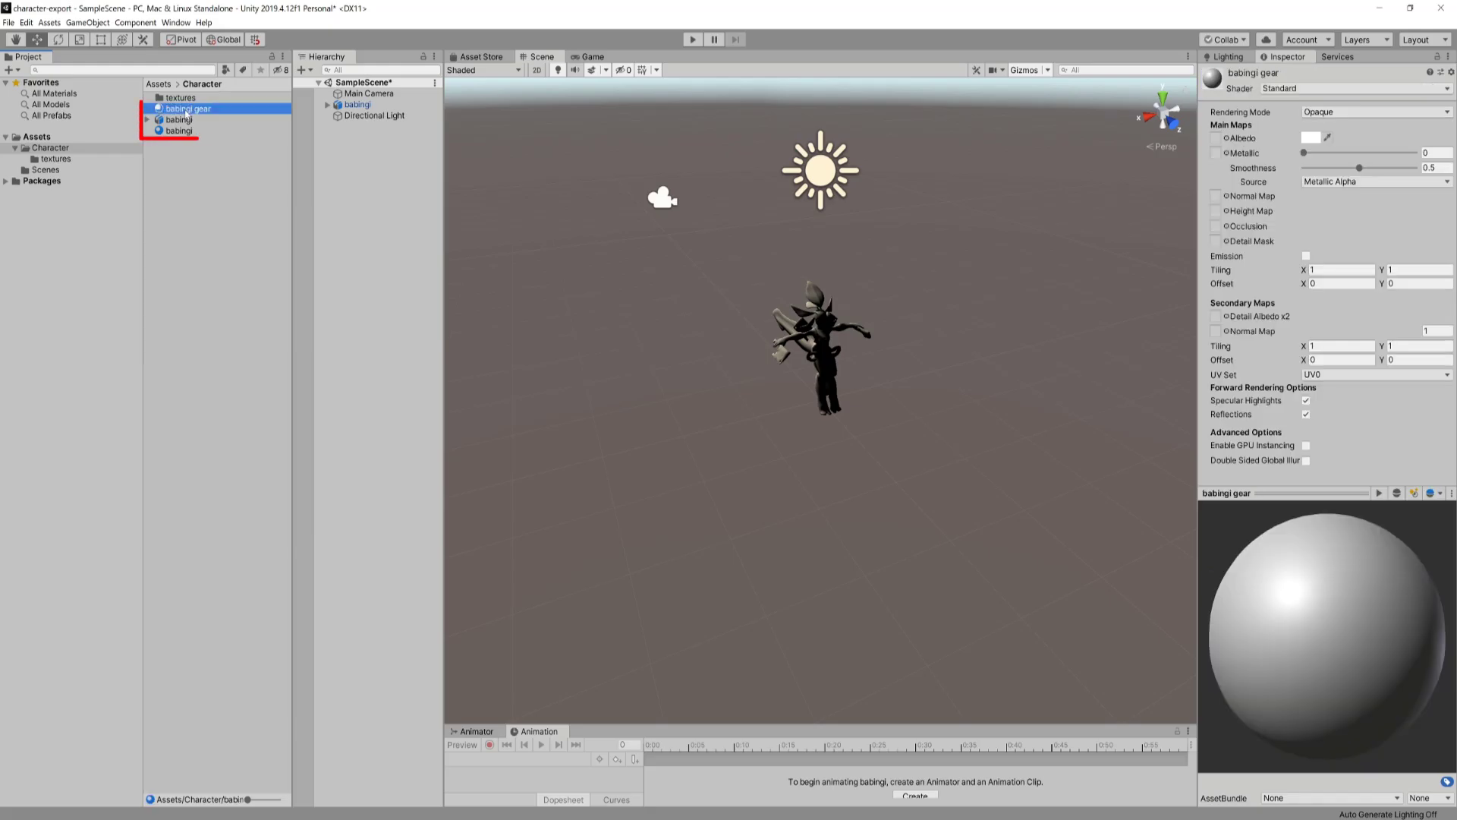
click(1301, 88)
click(1336, 286)
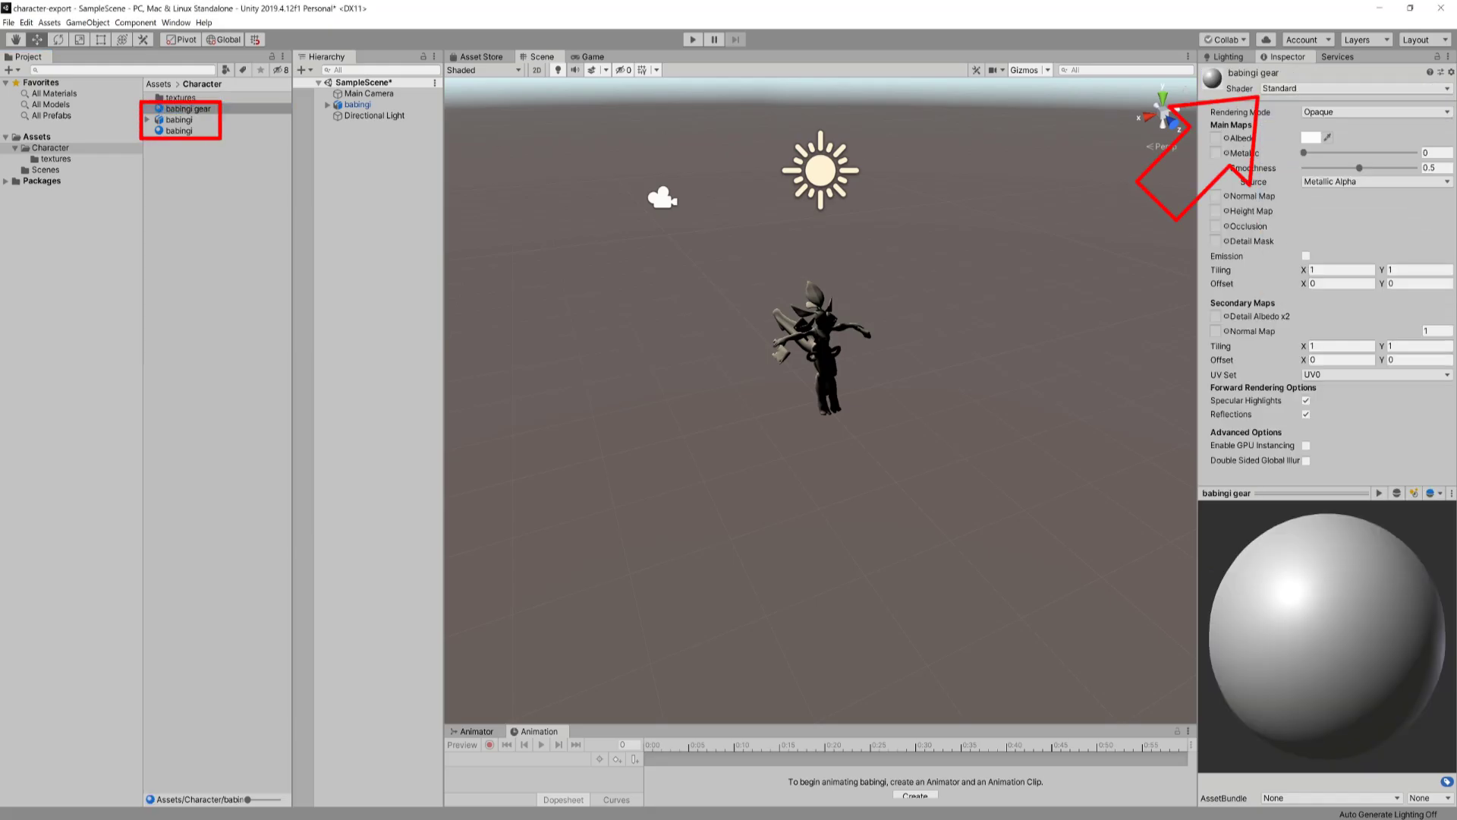
click(238, 129)
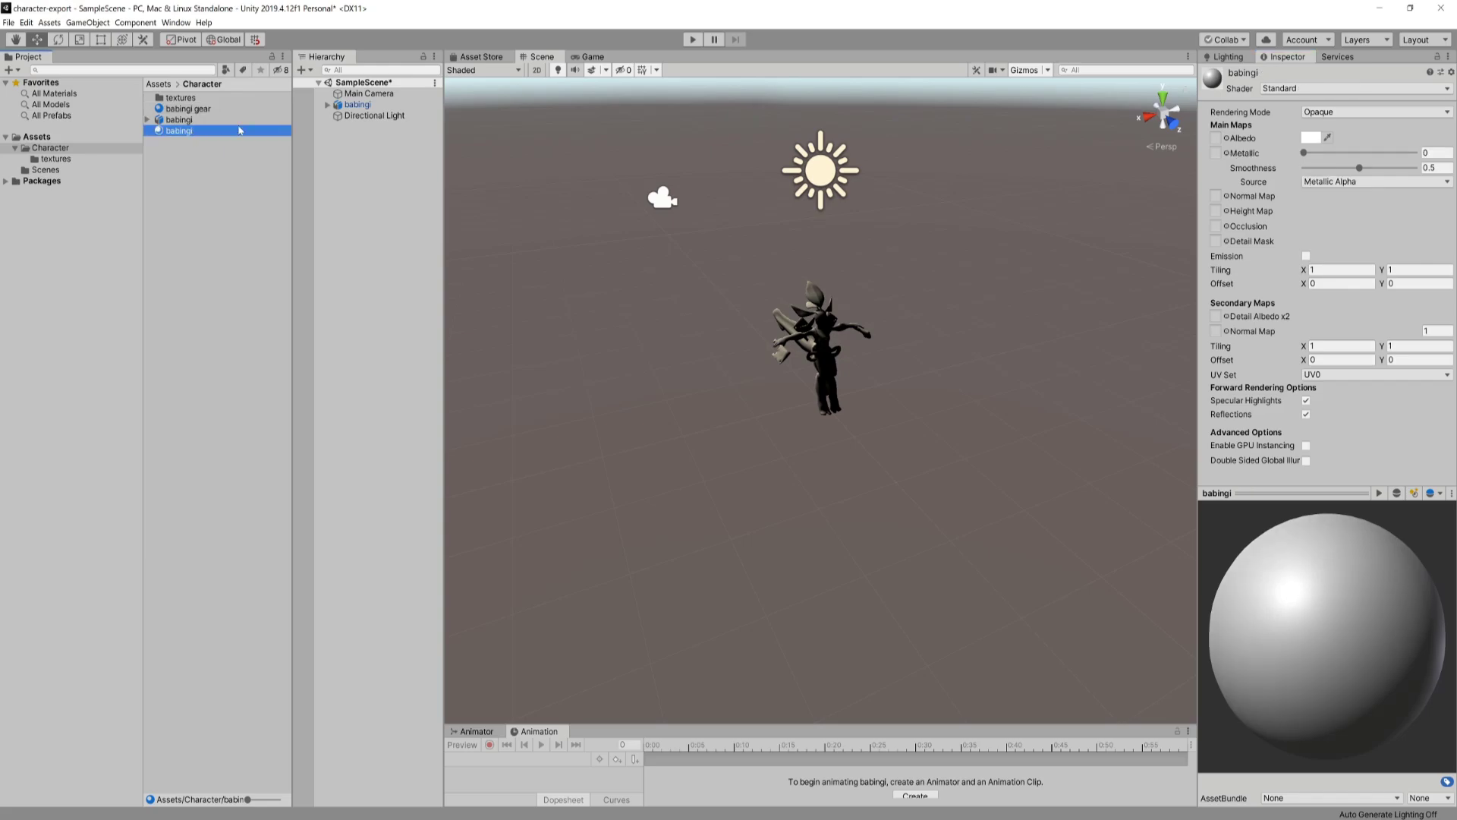
click(1309, 88)
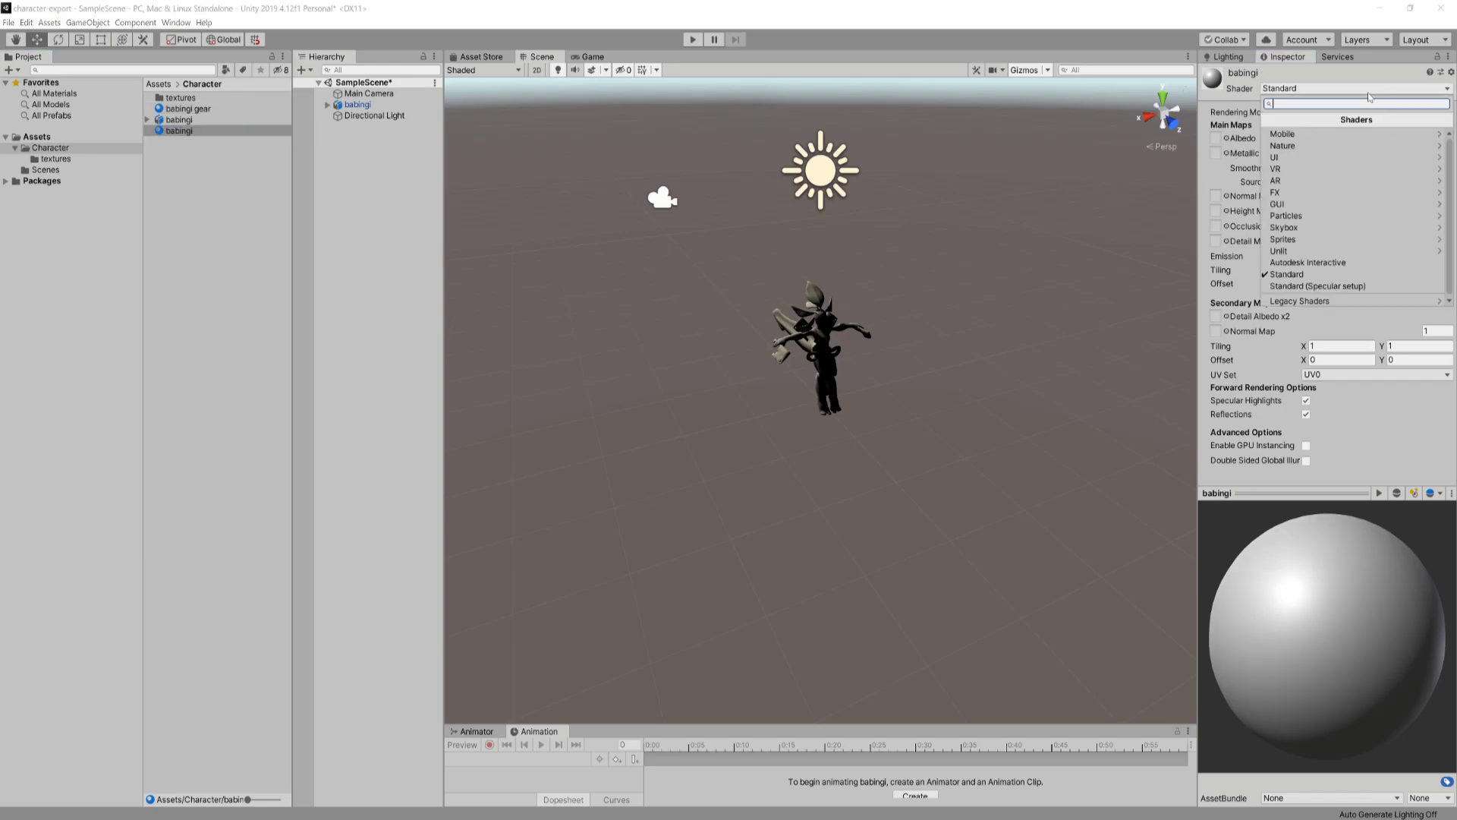
click(1310, 286)
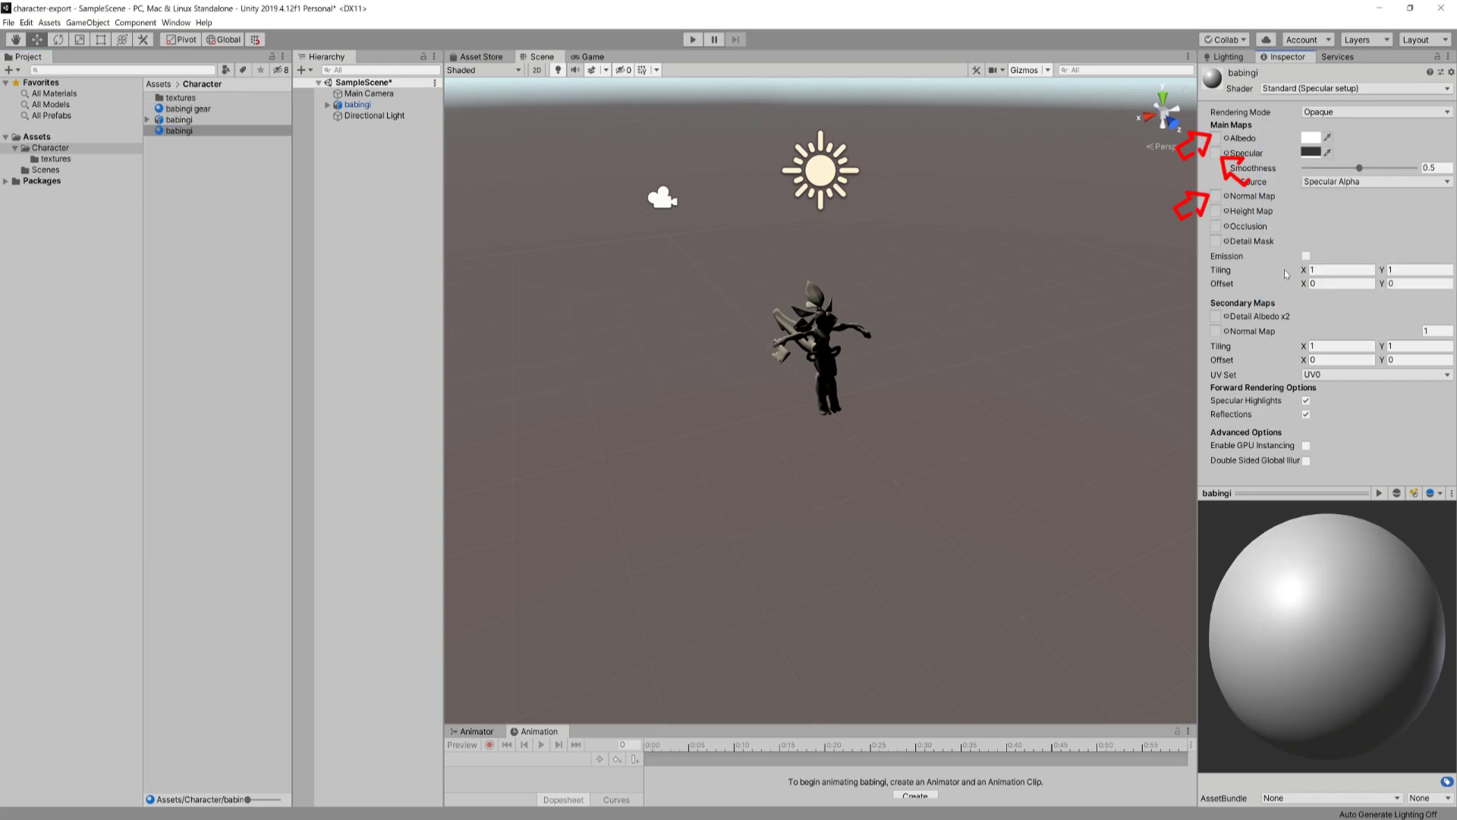
- Lock the Inspector on the babingi material and assign the Babingui Diffuse, Spec-glo and Normal textures to its Albedo, Specular and Normal Map
click(177, 98)
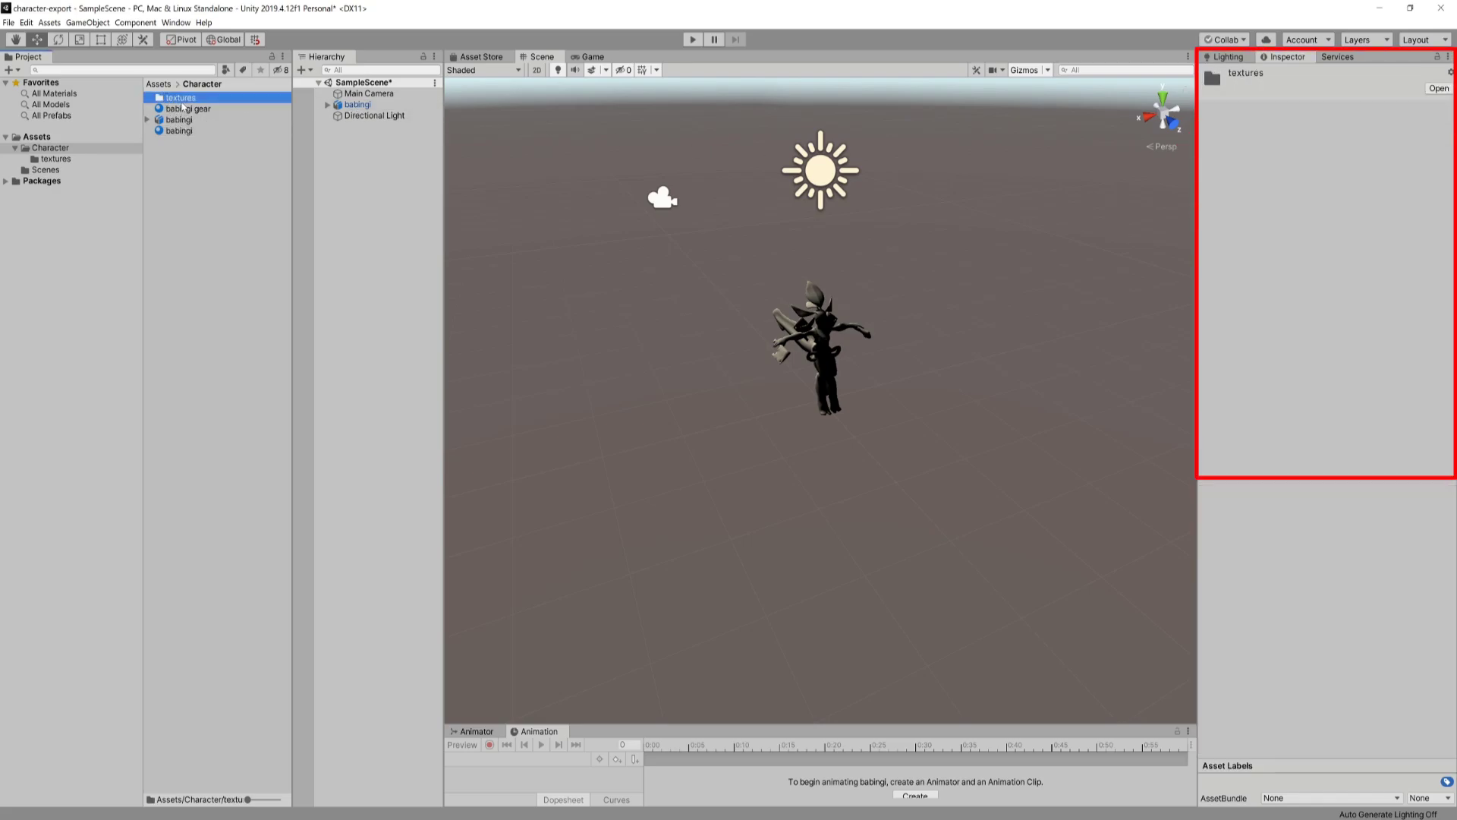
click(179, 132)
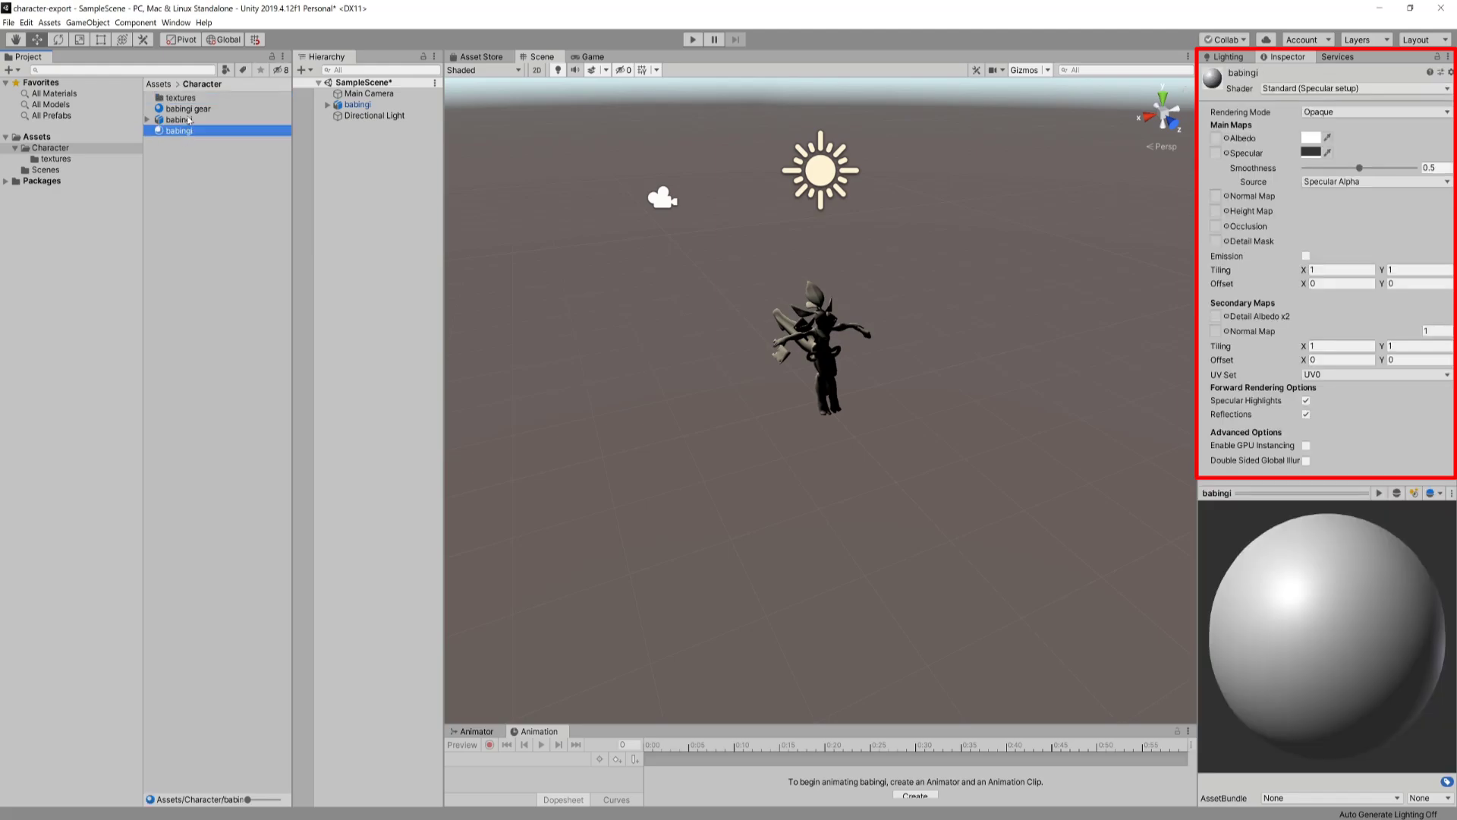
click(1437, 56)
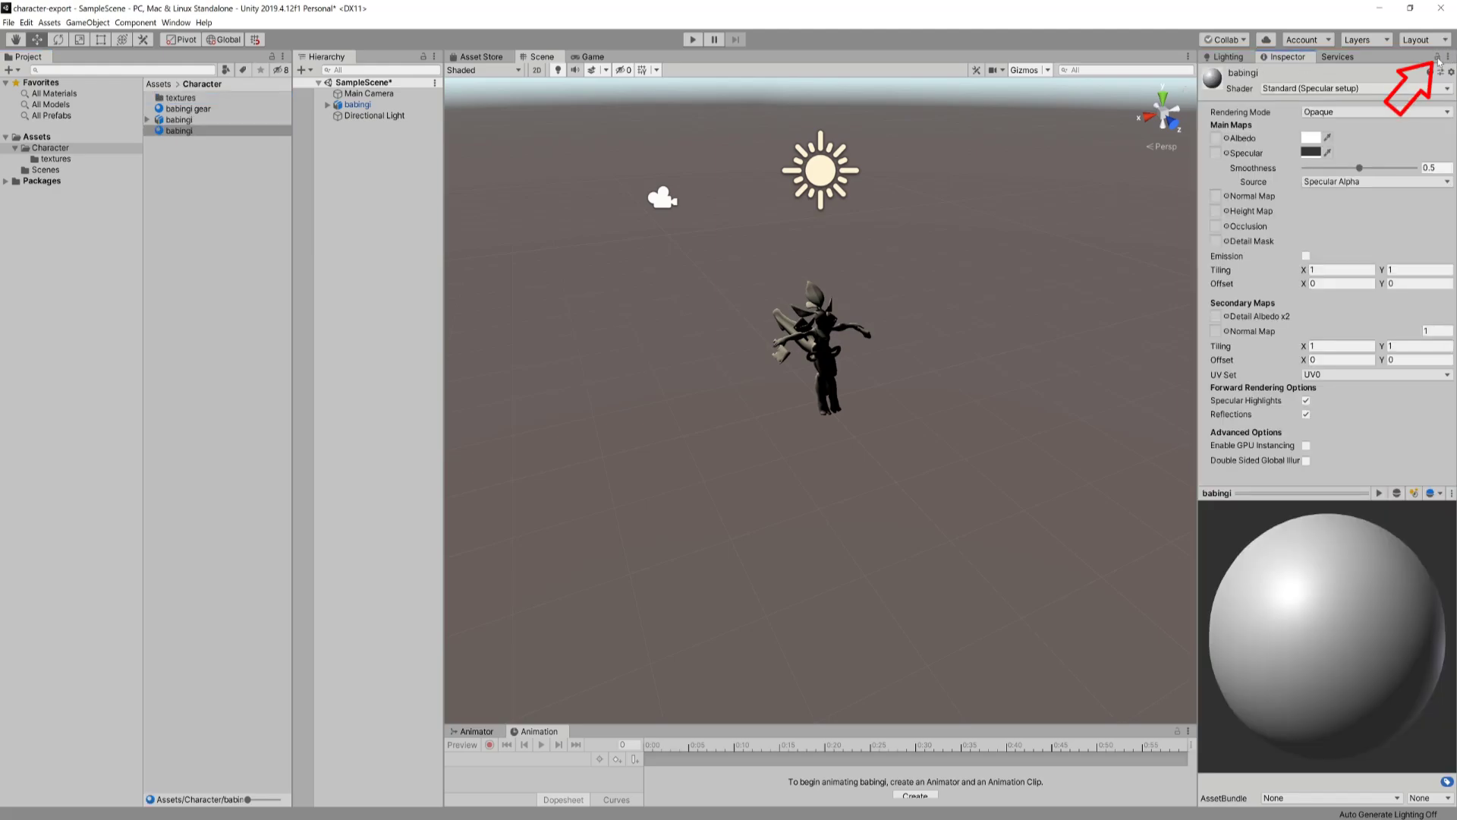
double_click(175, 98)
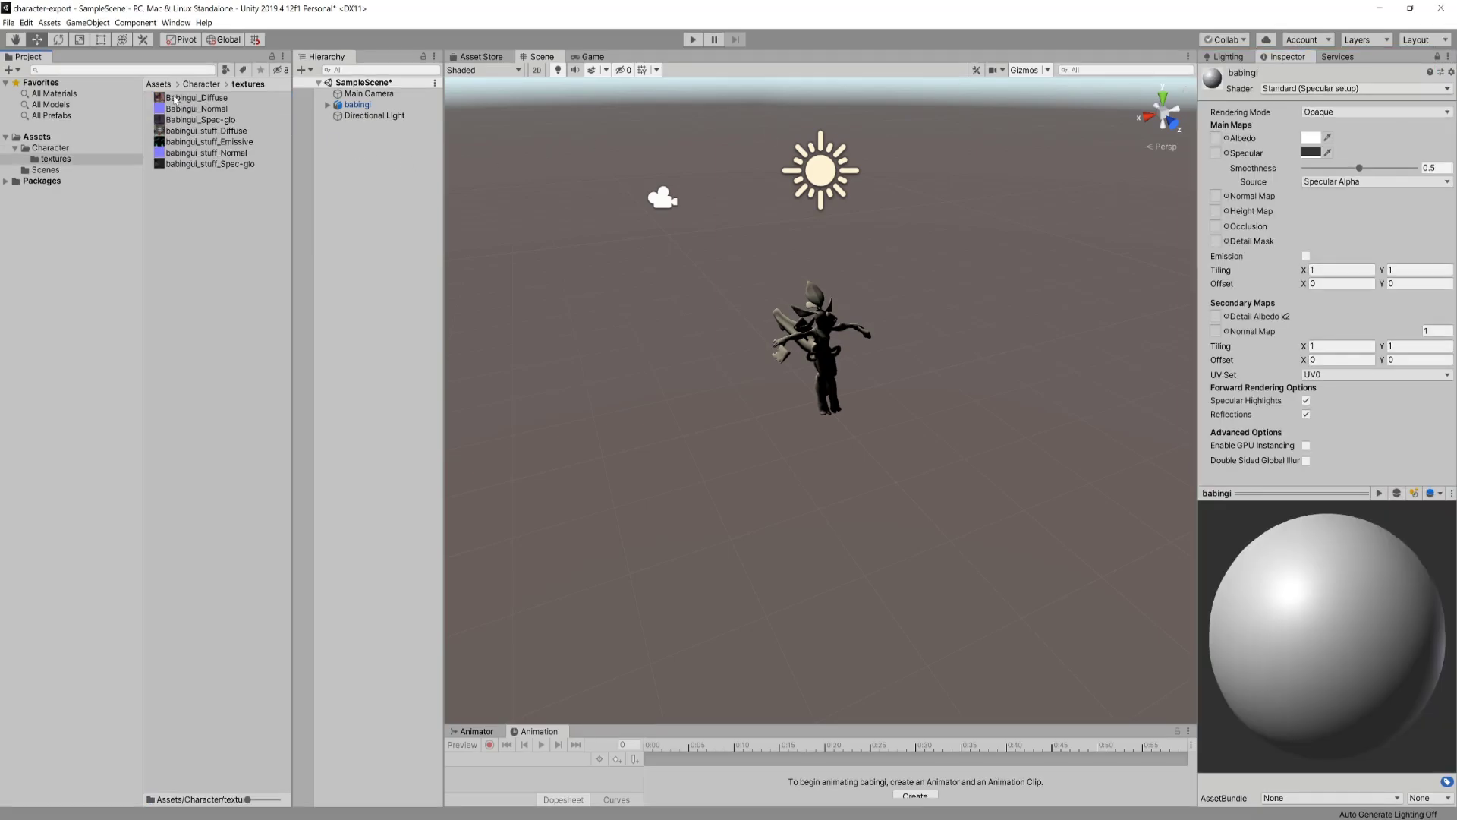
drag(200, 99, 1216, 154)
- Release the Inspector from babingi and lock it on the babingi gear material
click(201, 85)
click(190, 109)
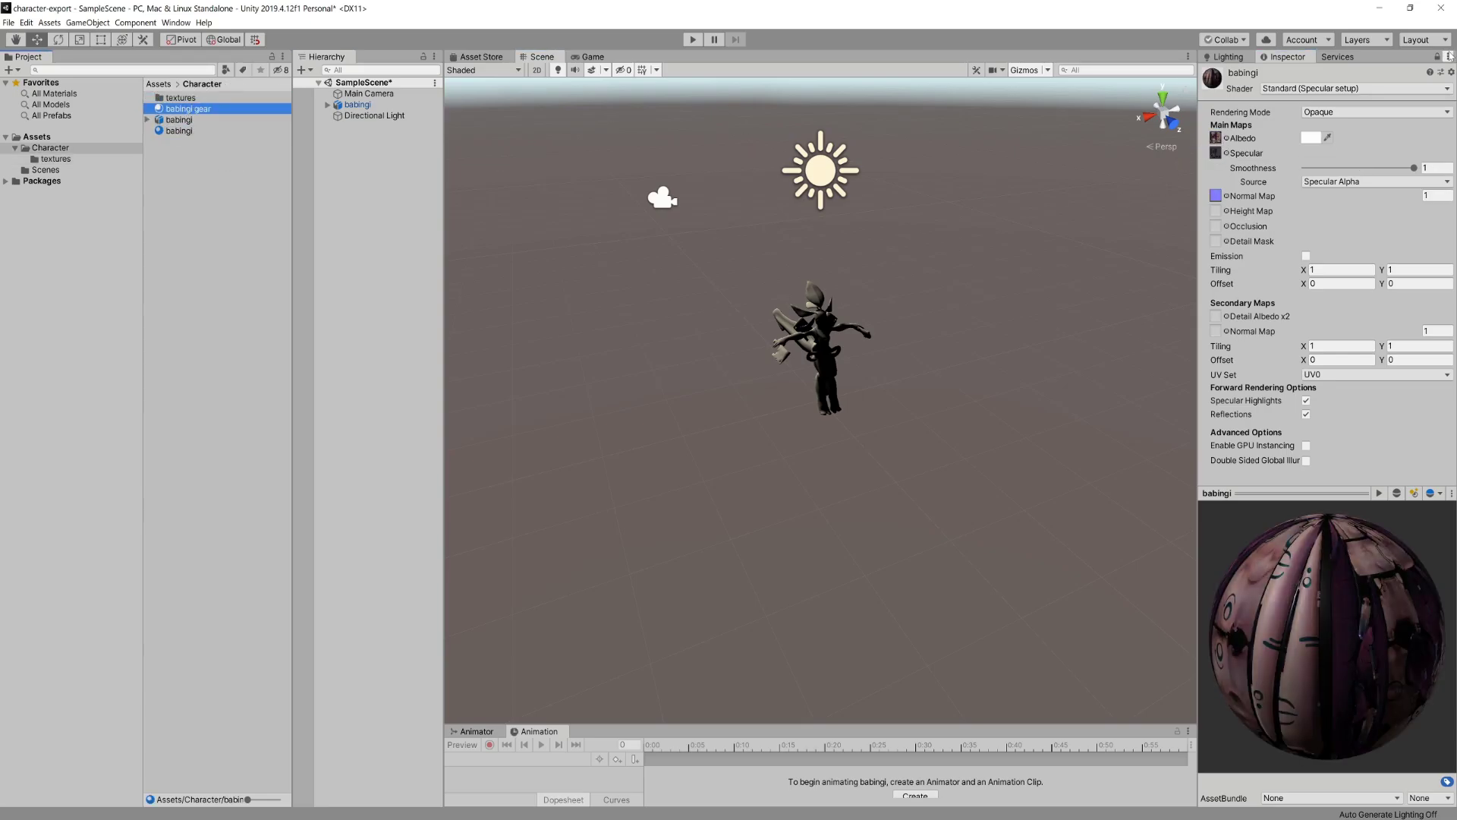
click(1436, 57)
click(1436, 57)
- Enable Emission on babingi gear and assign the babingui_stuff Diffuse, Spec-glo, Normal and Emissive textures to the Albedo, Specular, Normal Map and emission Color
double_click(175, 97)
drag(205, 131, 1215, 139)
drag(205, 153, 1245, 256)
click(1305, 257)
drag(209, 142, 1215, 270)
drag(210, 163, 1216, 197)
- Unlock the Inspector and apply the babingi material to the character's body and babingi gear to her equipment in the scene
scroll(823, 341, up, 10)
click(826, 341)
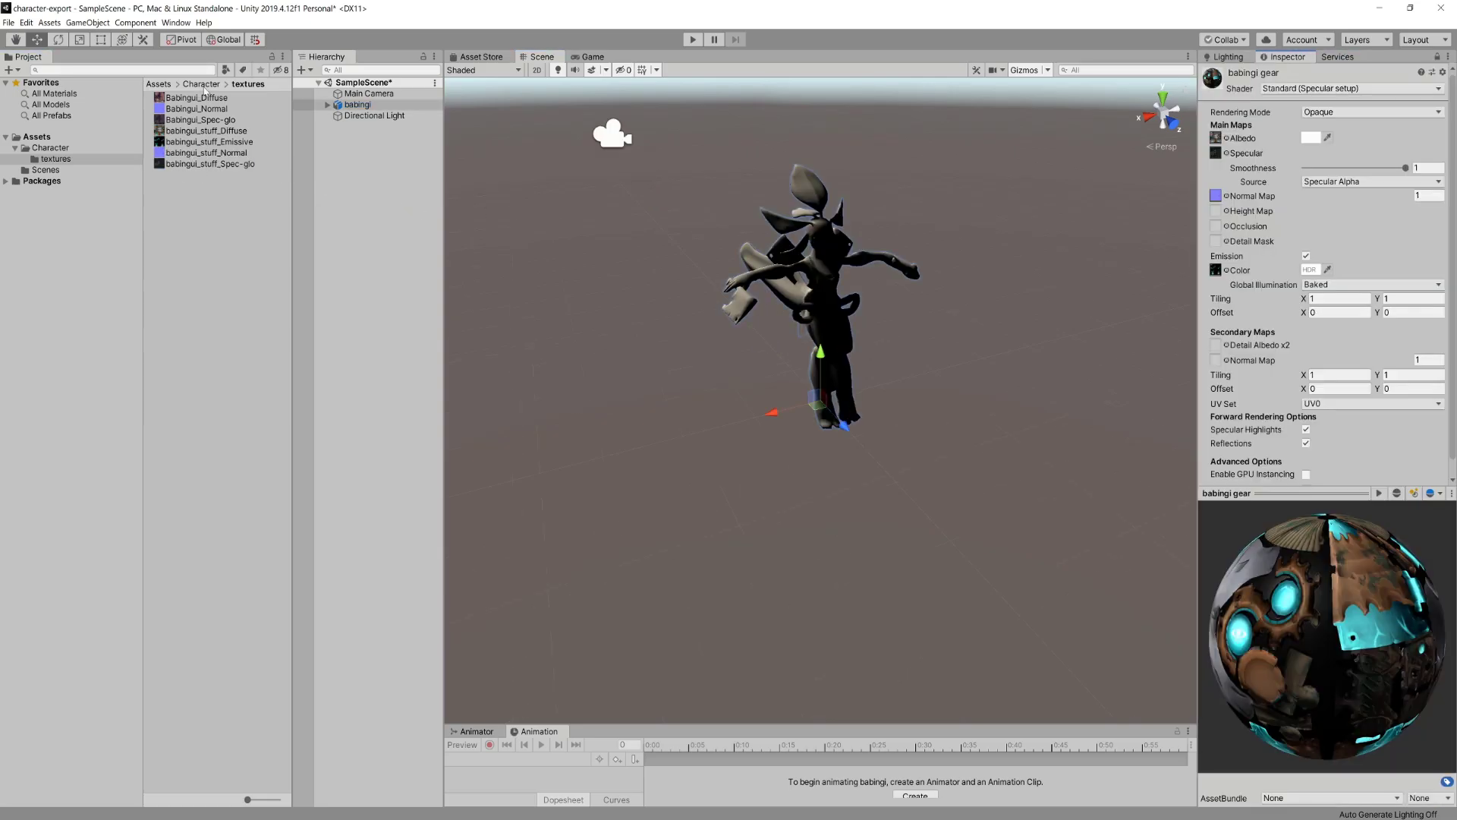
click(202, 84)
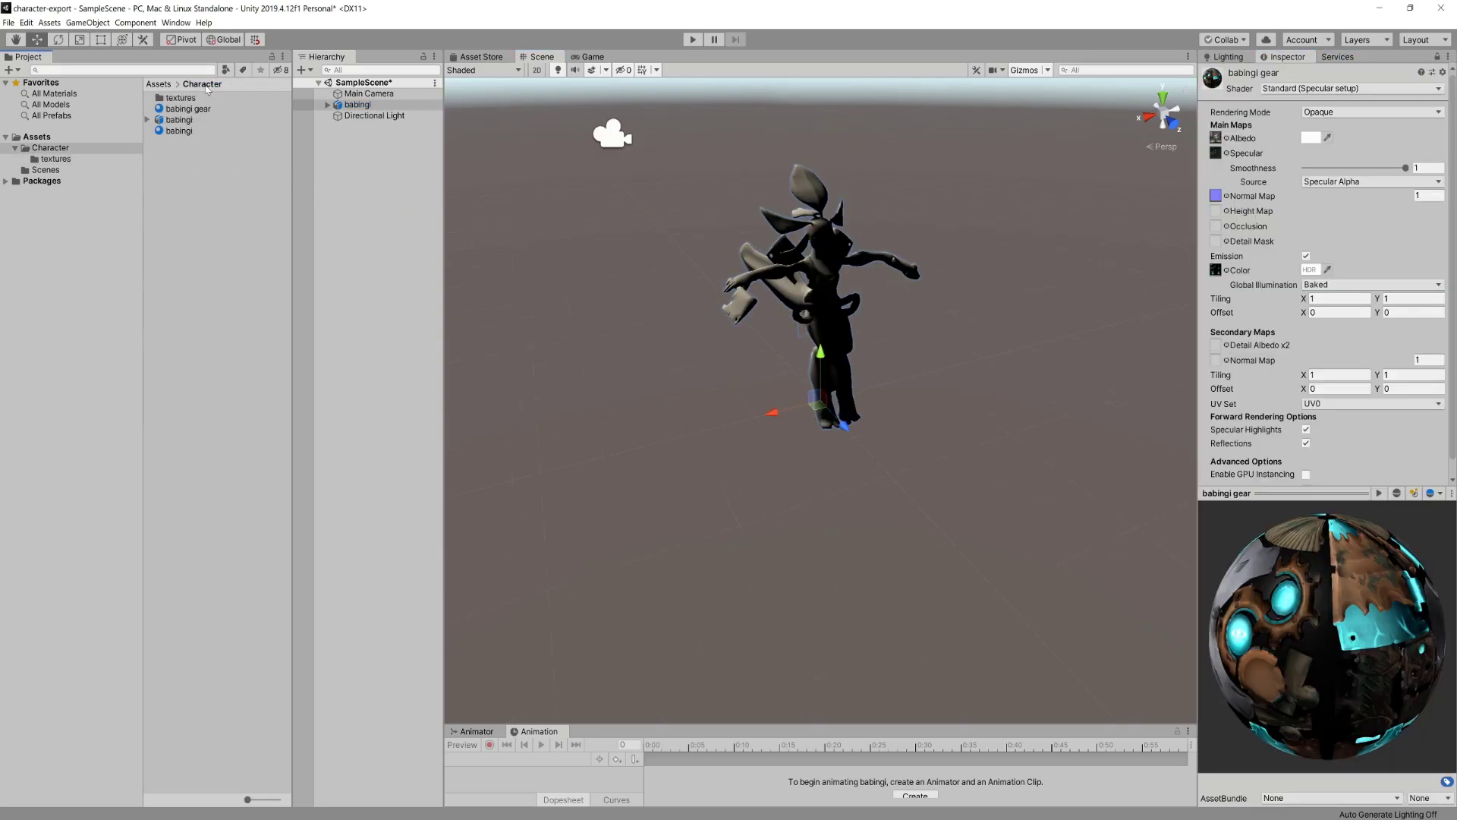
click(1437, 57)
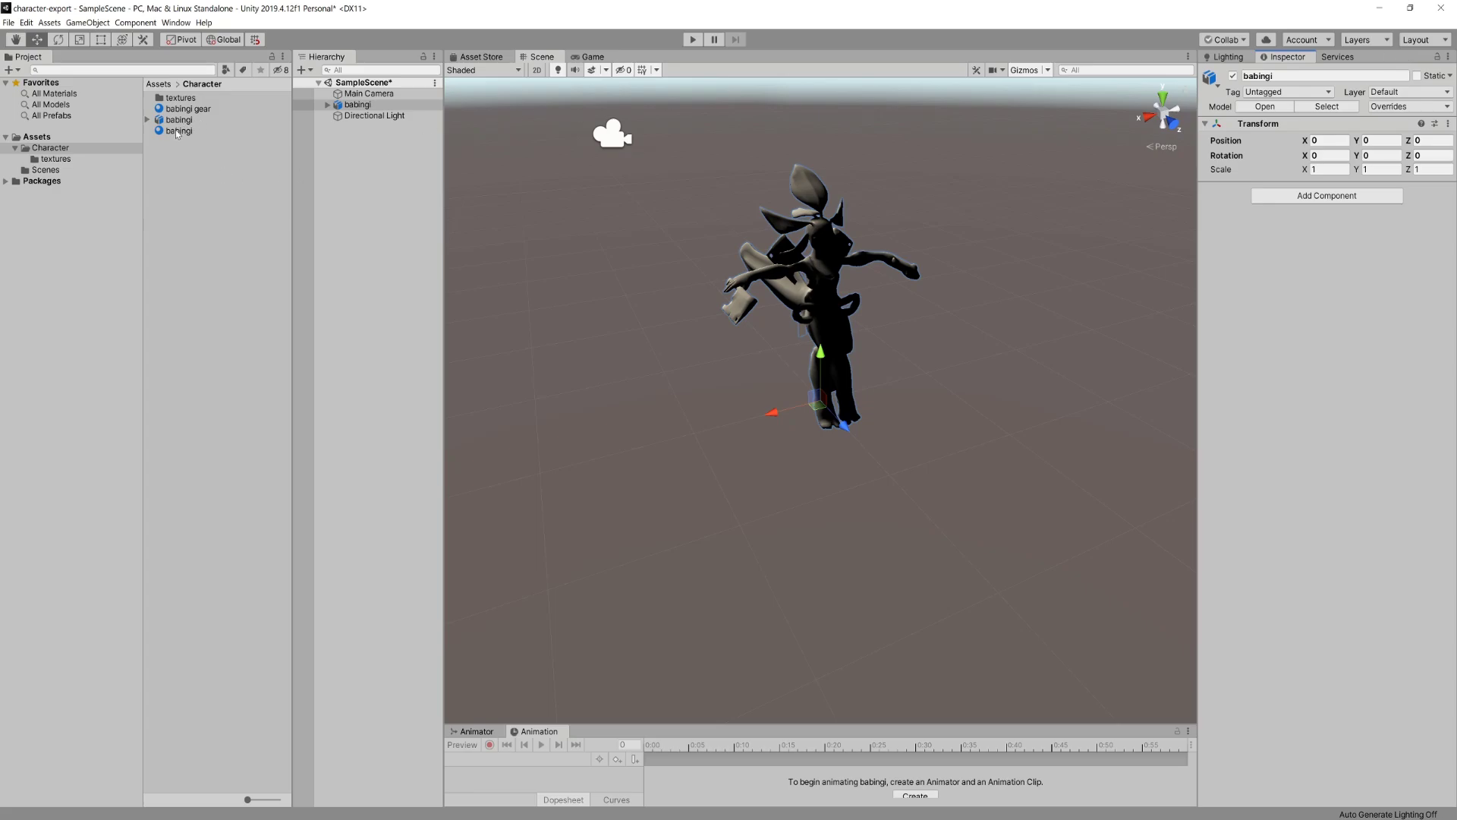
drag(176, 134, 854, 394)
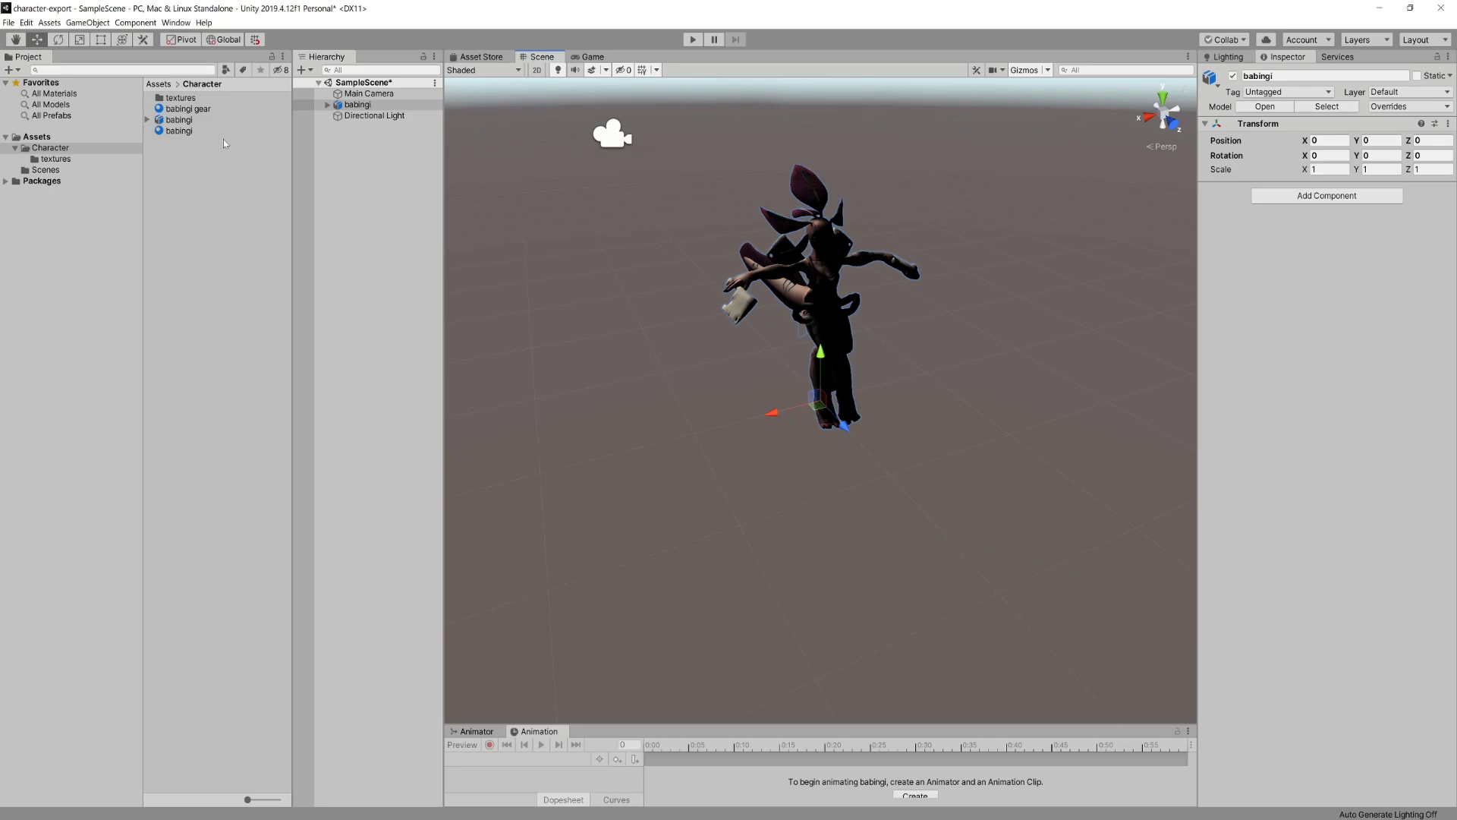
drag(186, 109, 736, 318)
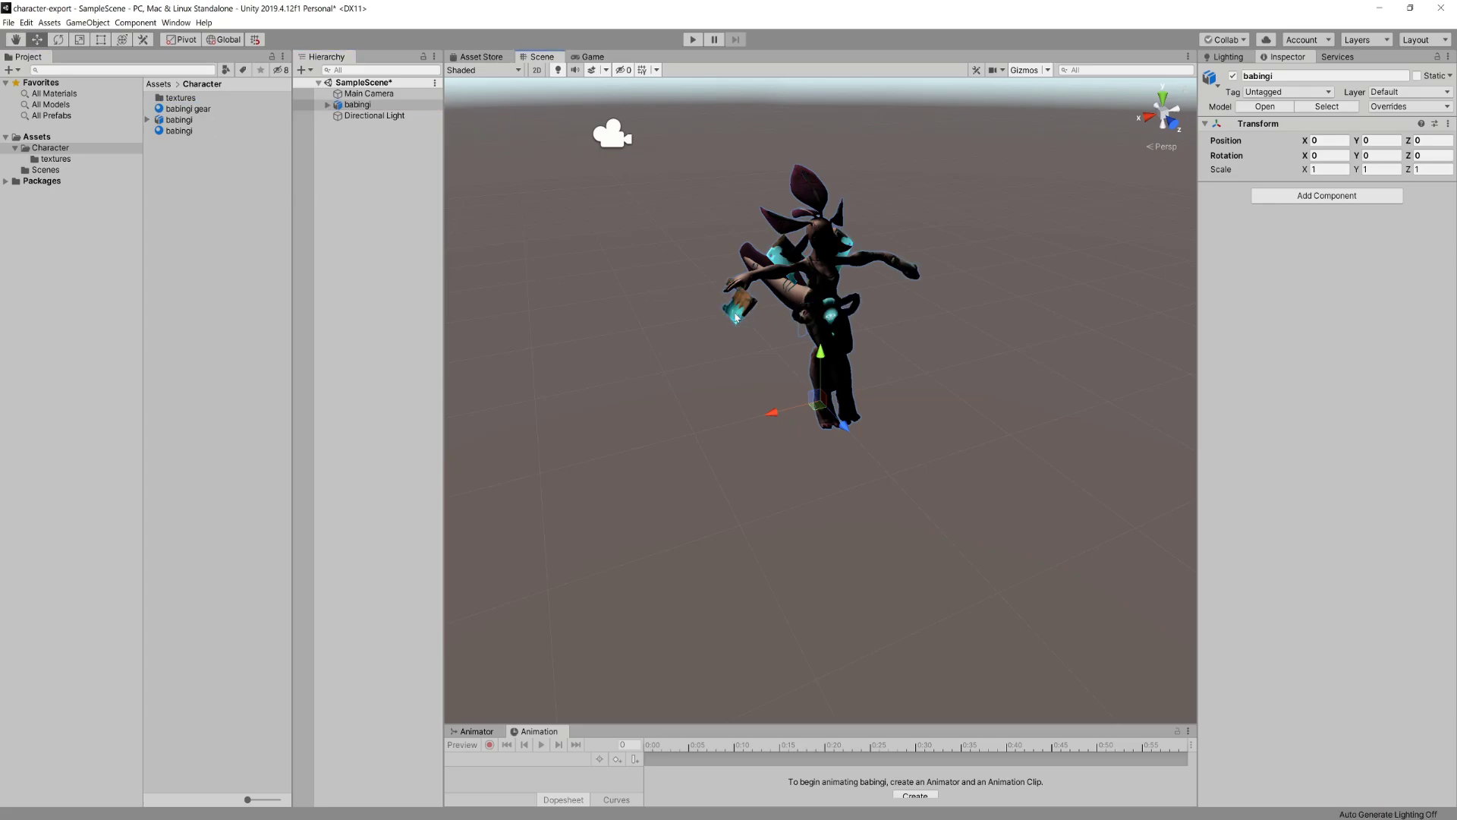
- Add a point light to the scene to illuminate the character
scroll(788, 319, down, 5)
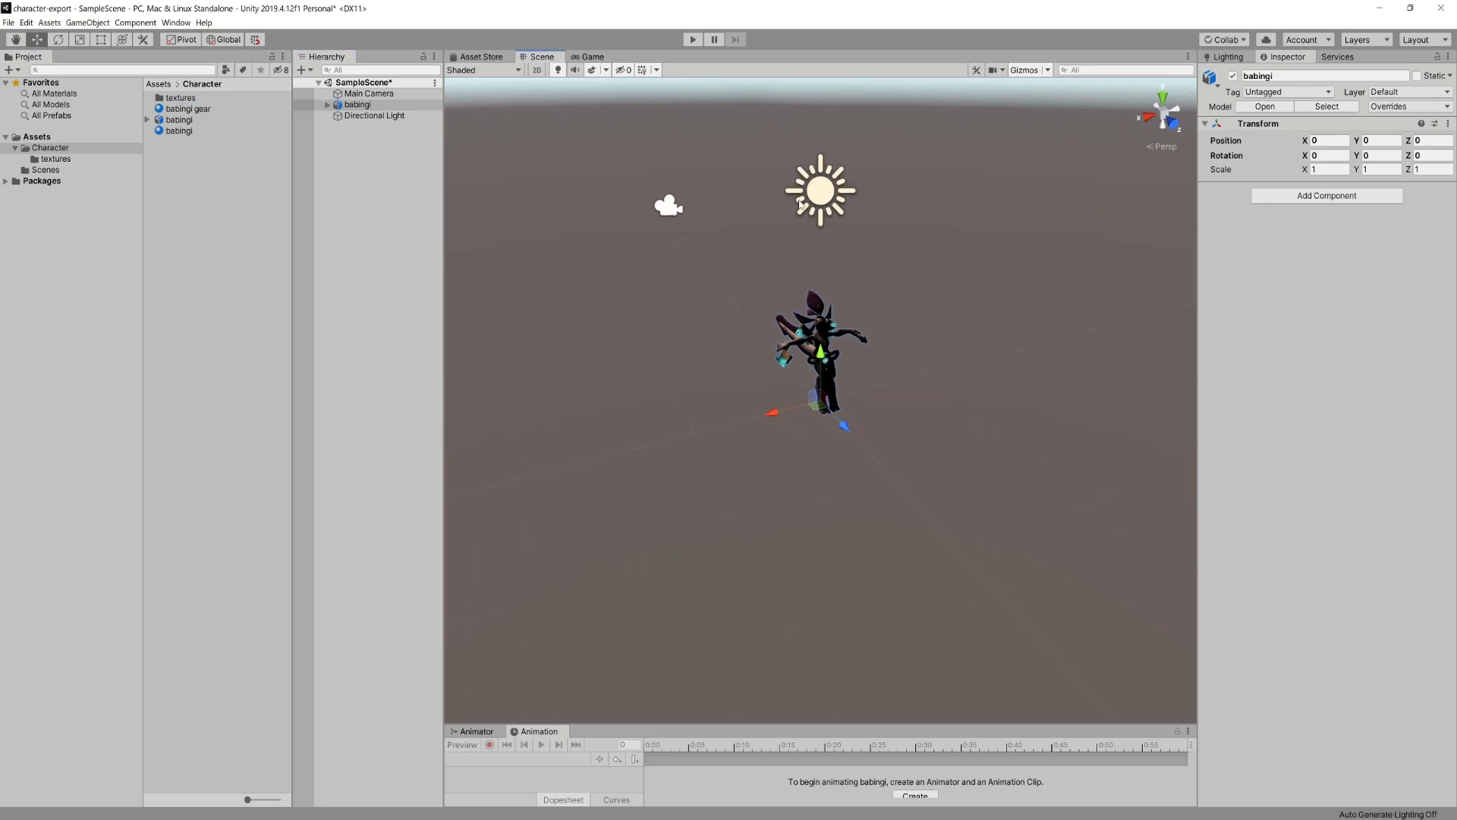
click(802, 204)
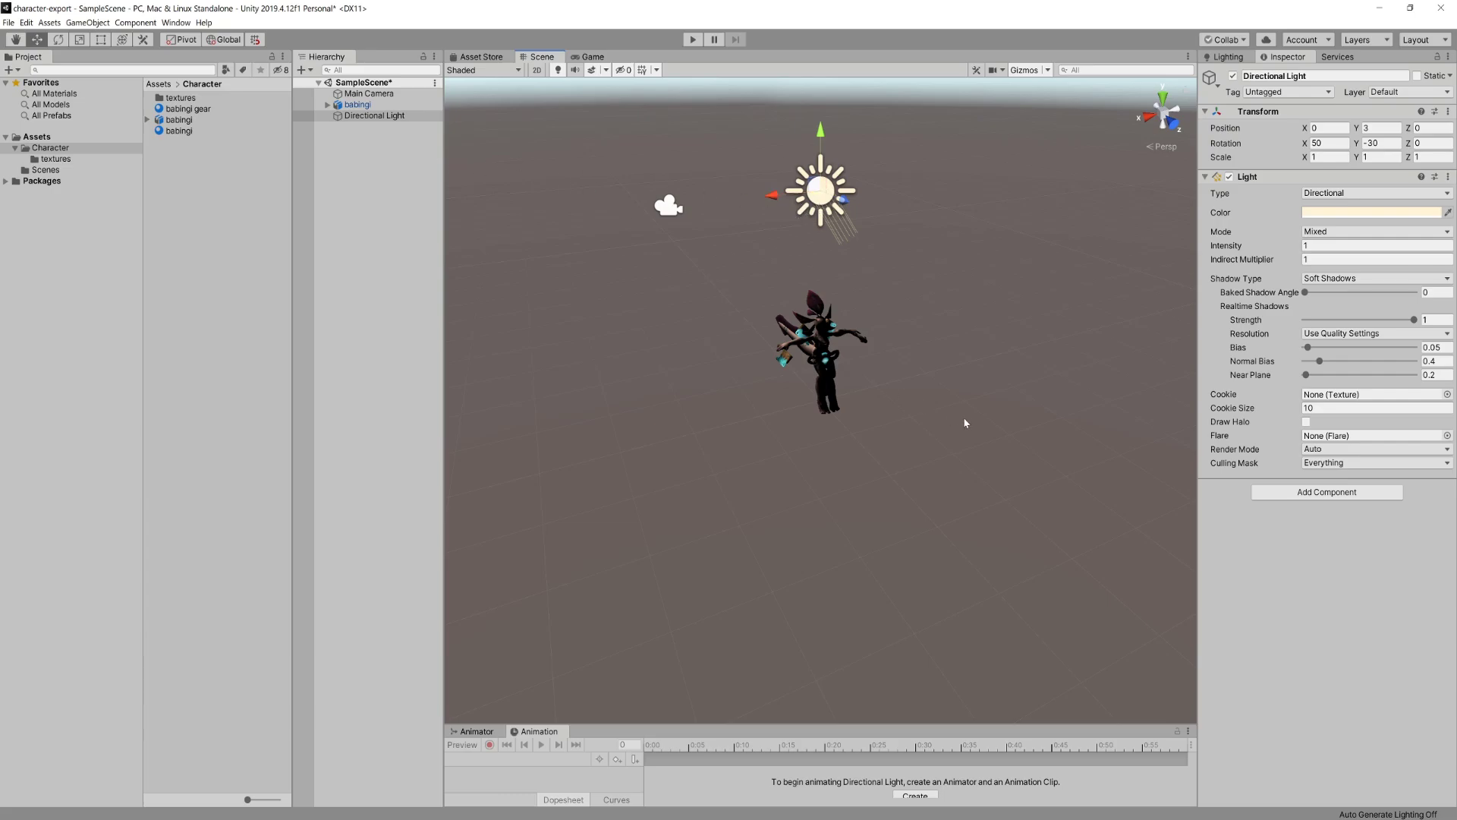
click(903, 408)
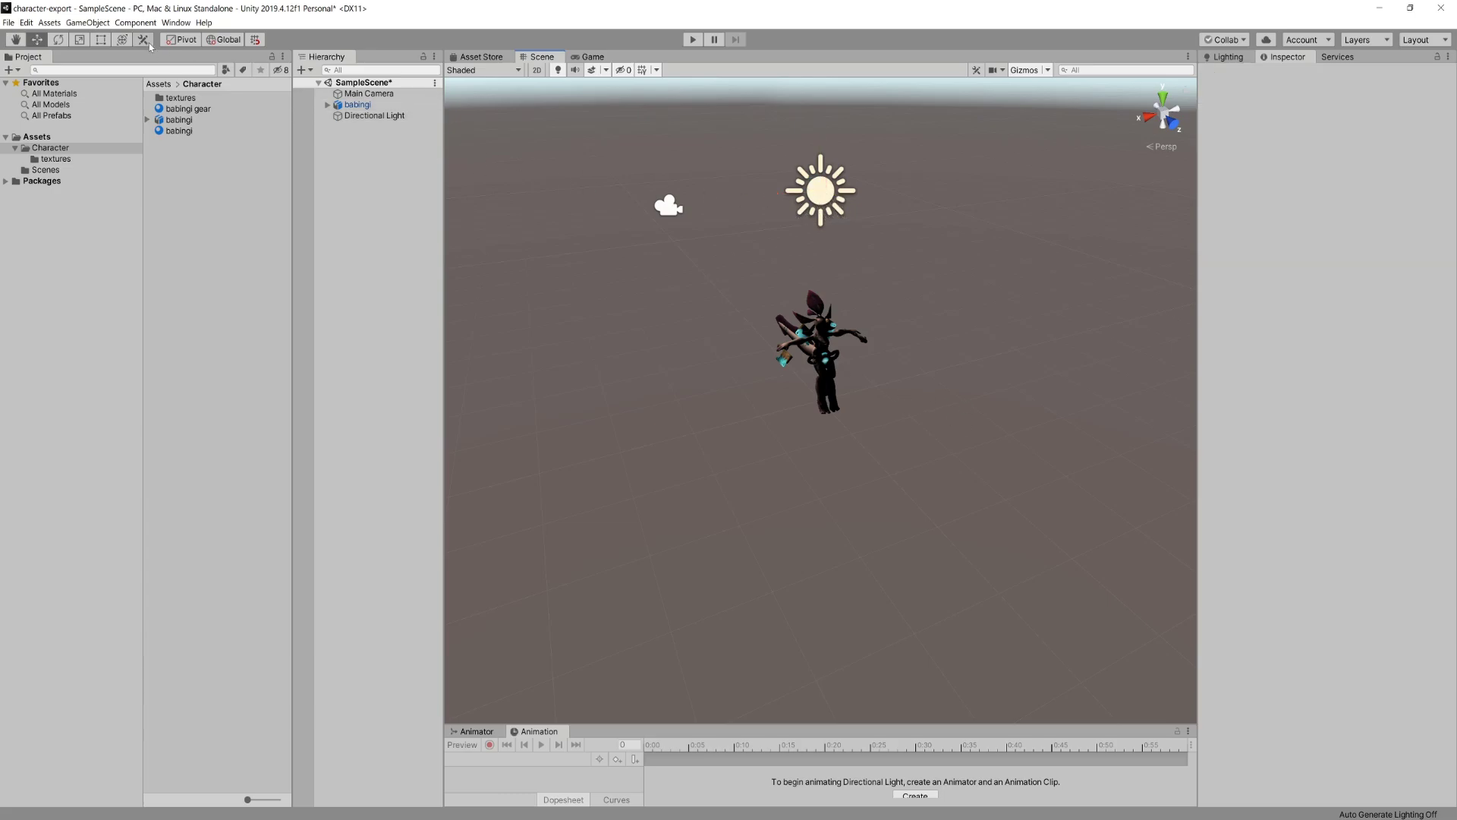
click(87, 22)
click(104, 36)
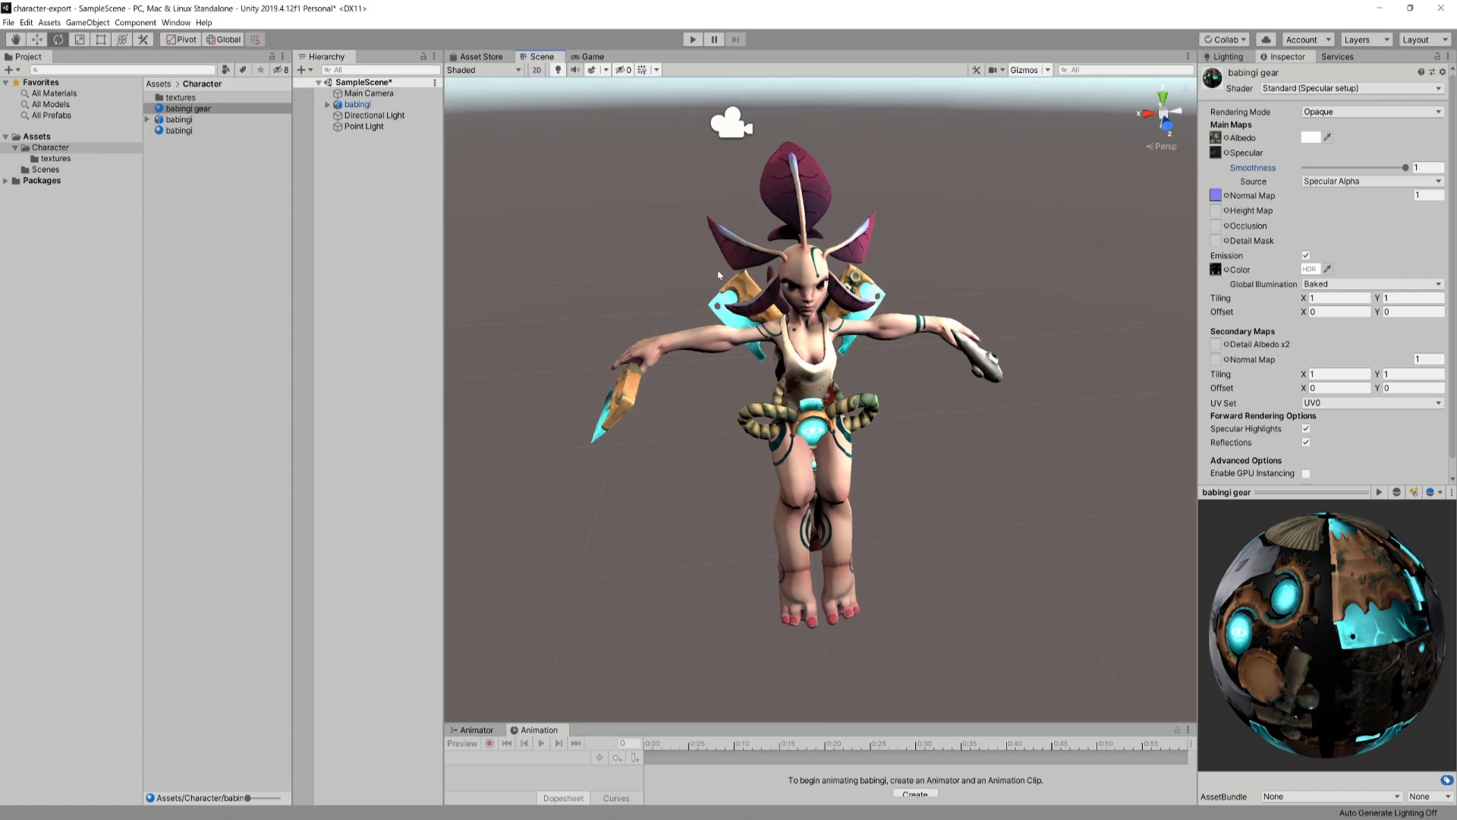
- In the babingi model's import settings, remap babingui to the babingi material and babingui-fish to babingi gear, and apply
click(179, 119)
scroll(752, 339, down, 3)
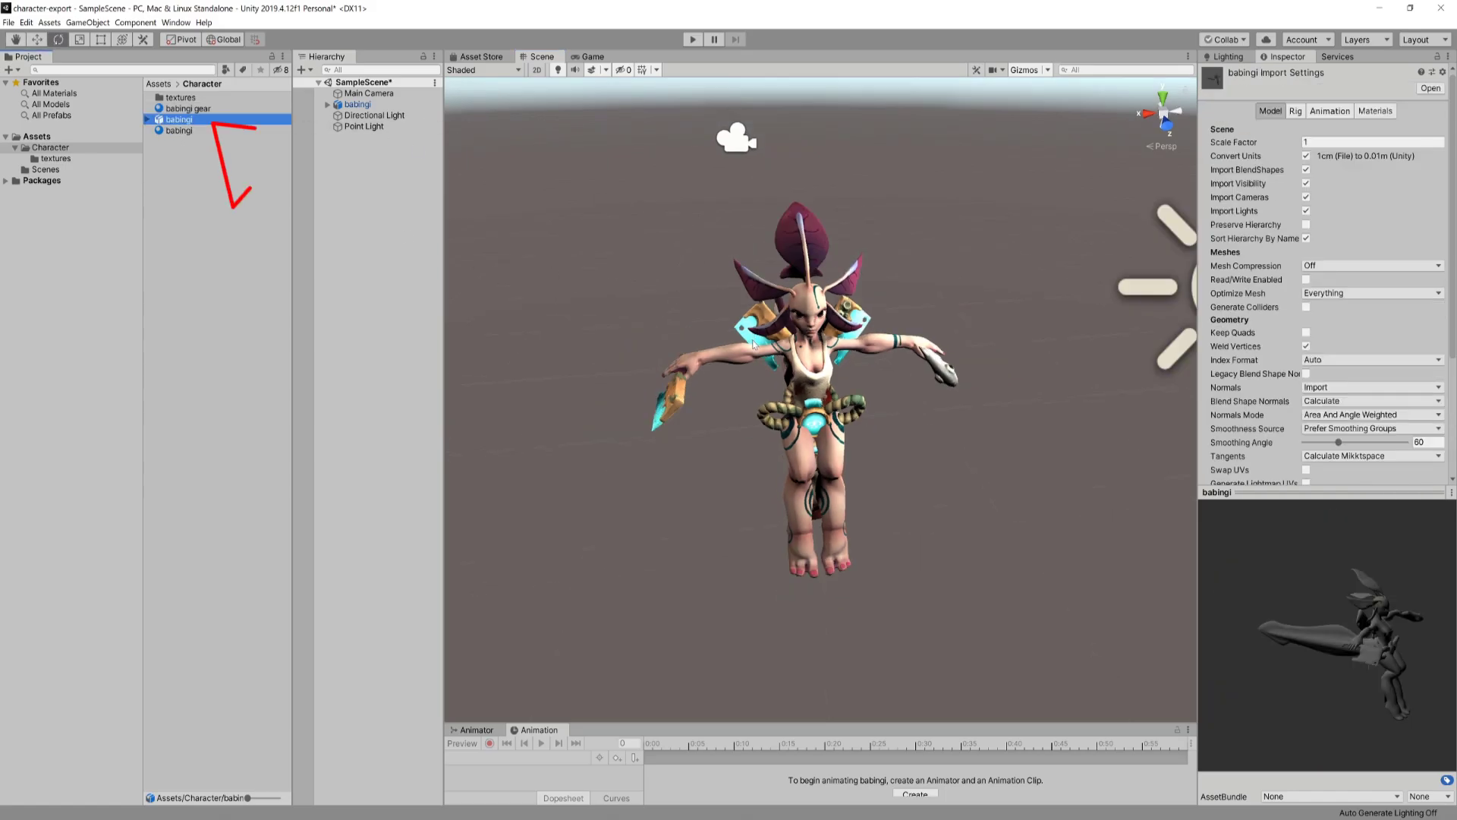
alt+drag(752, 339, 778, 332)
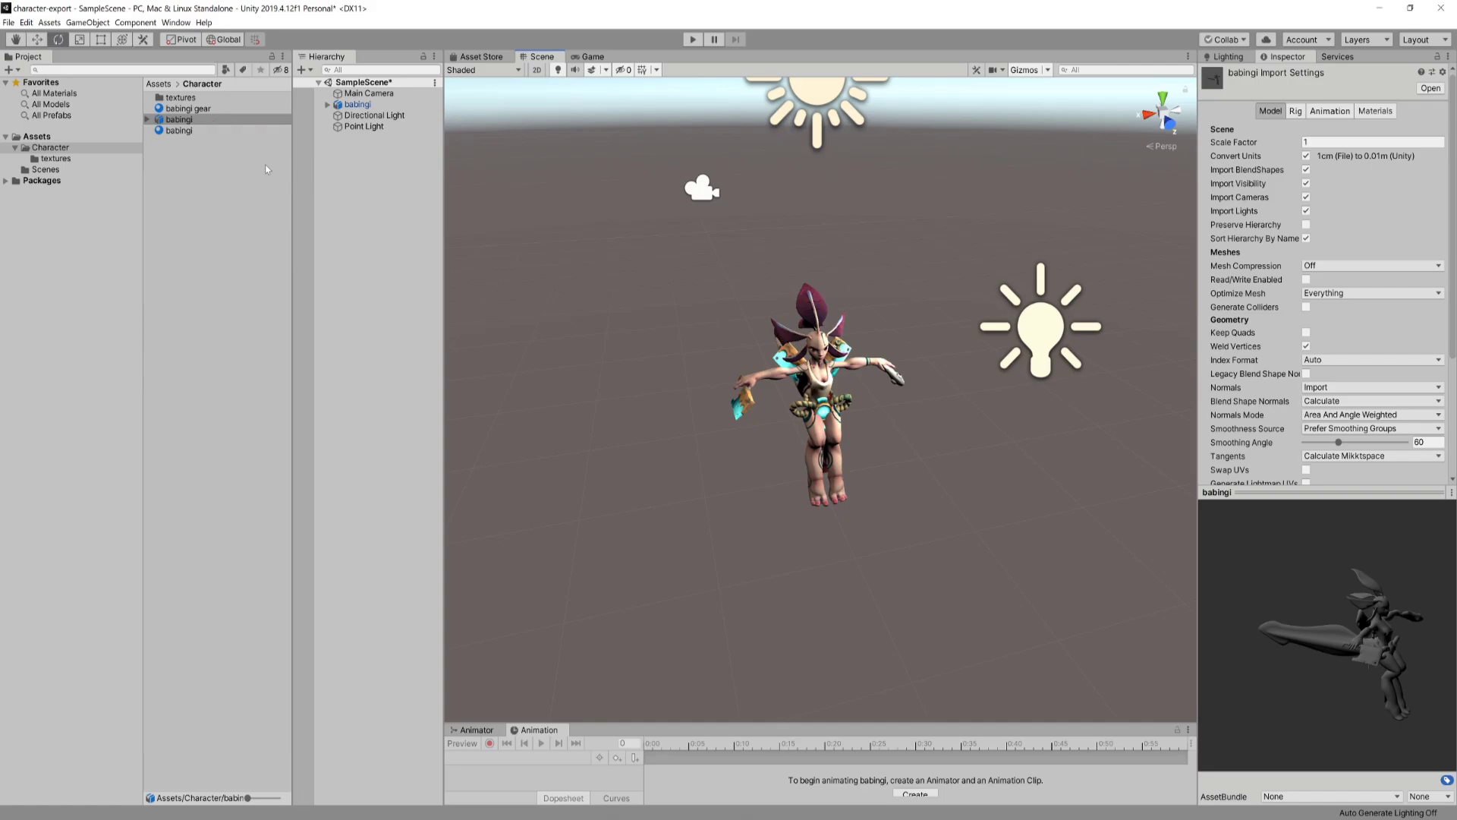
click(152, 121)
click(1372, 111)
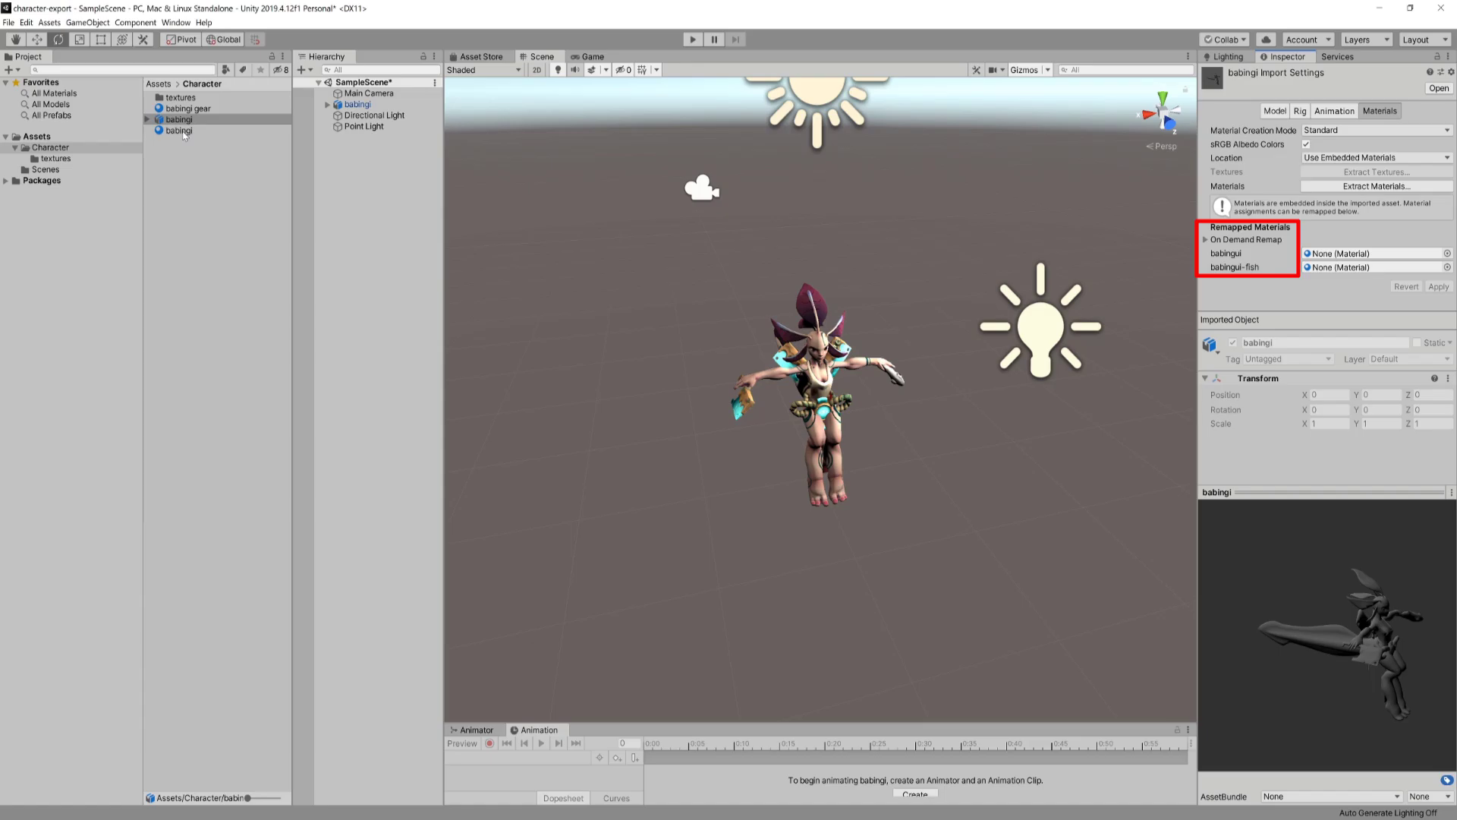
mouse_move(183, 135)
mouse_down()
mouse_move(1204, 292)
mouse_move(1321, 257)
mouse_up()
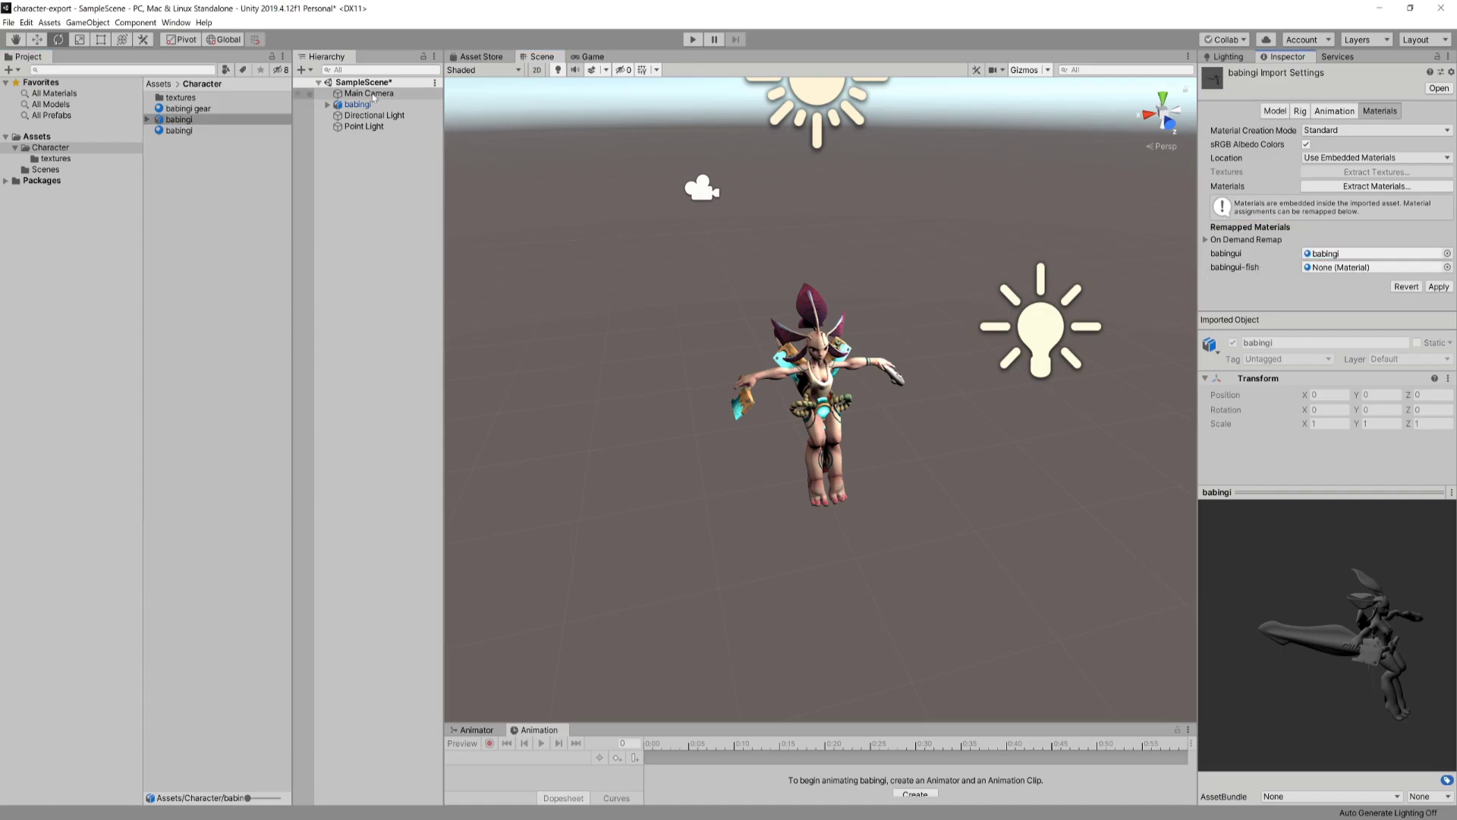
mouse_move(190, 110)
mouse_down()
mouse_move(1136, 205)
mouse_move(1365, 267)
mouse_up()
click(1438, 287)
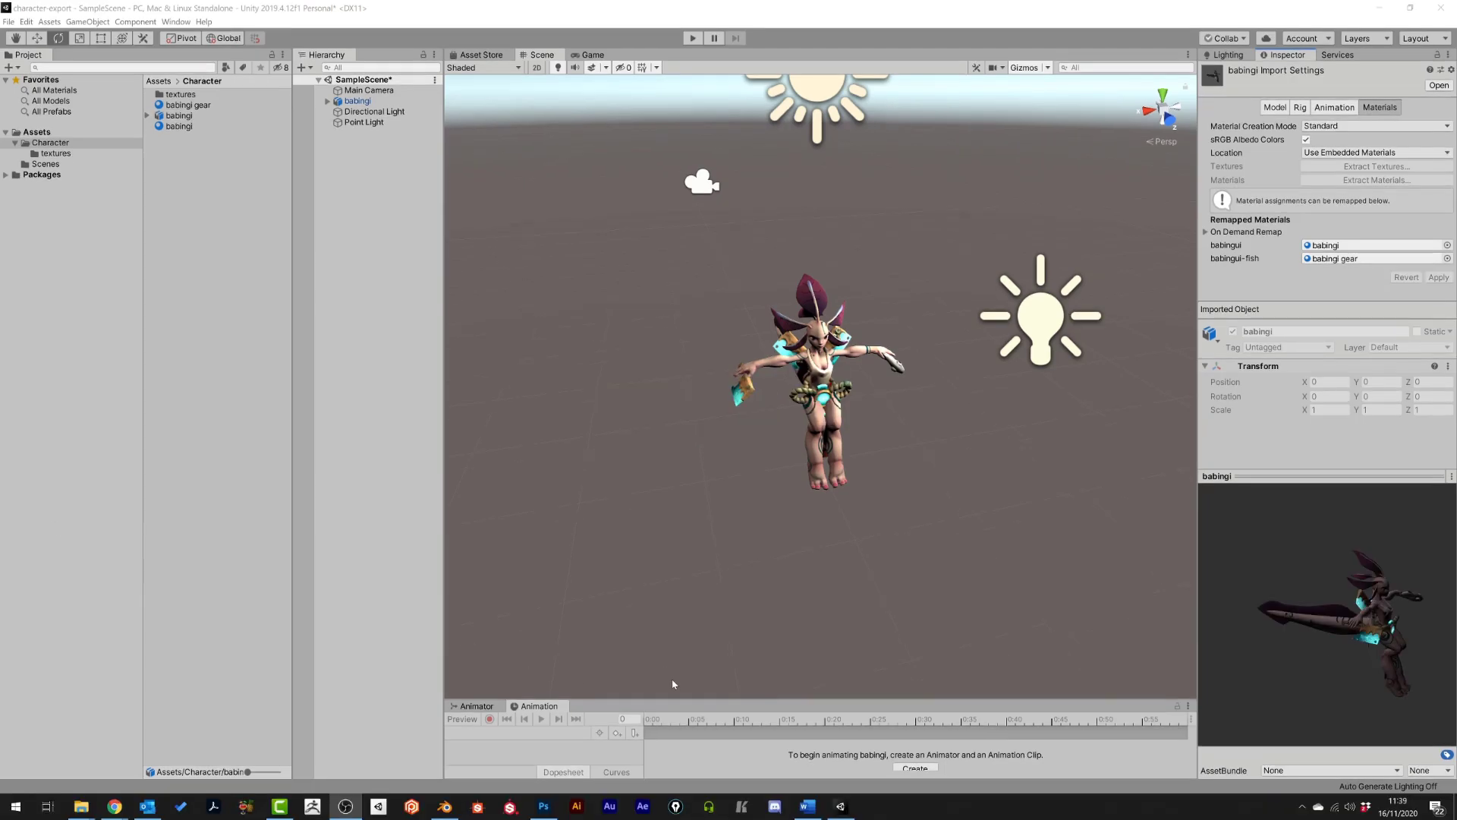
- Replace the babingi object in the scene with a fresh instance of the model at position 0, 0, 0
click(358, 101)
key(Delete)
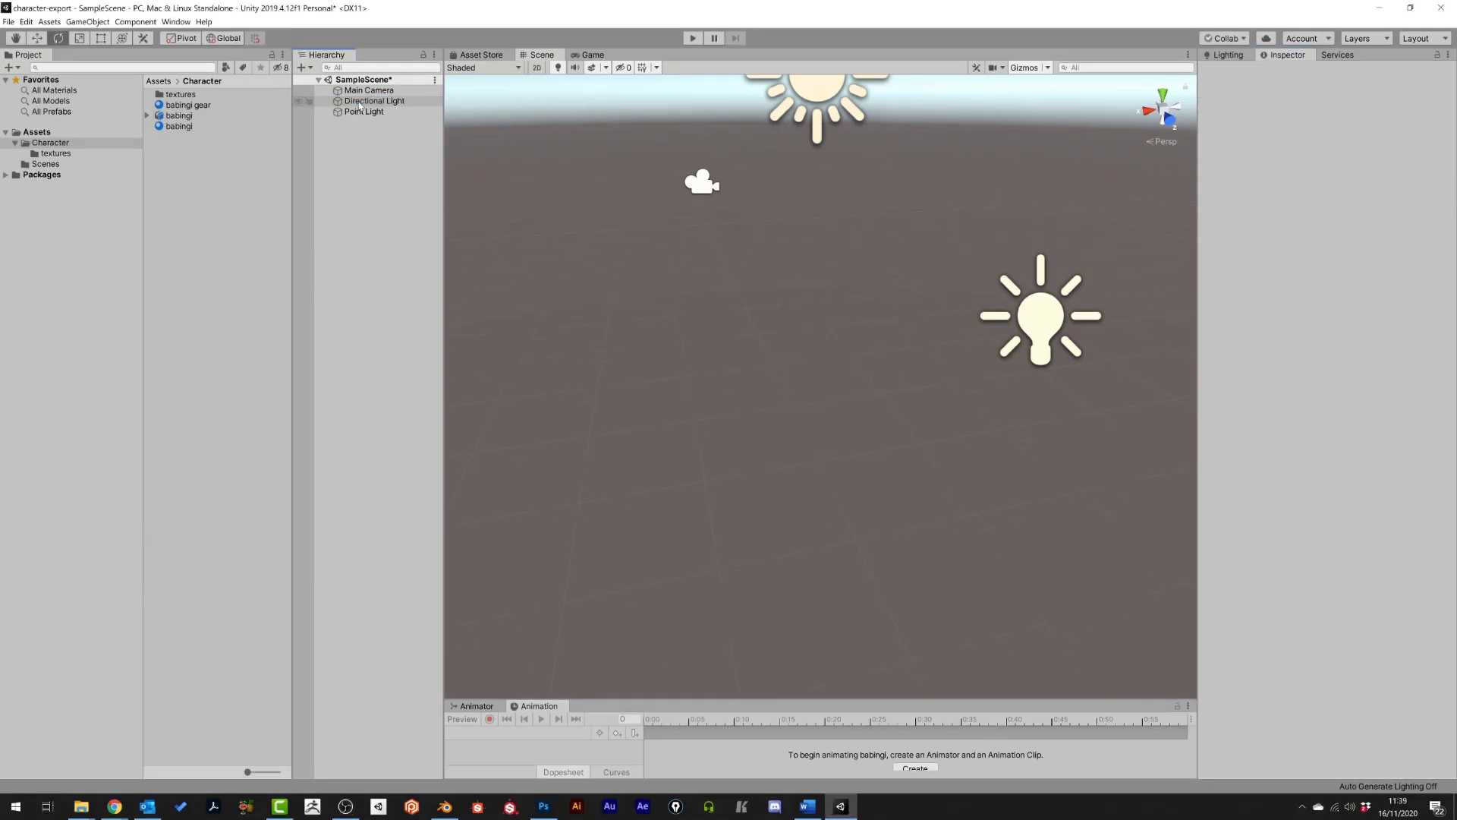
drag(199, 116, 807, 414)
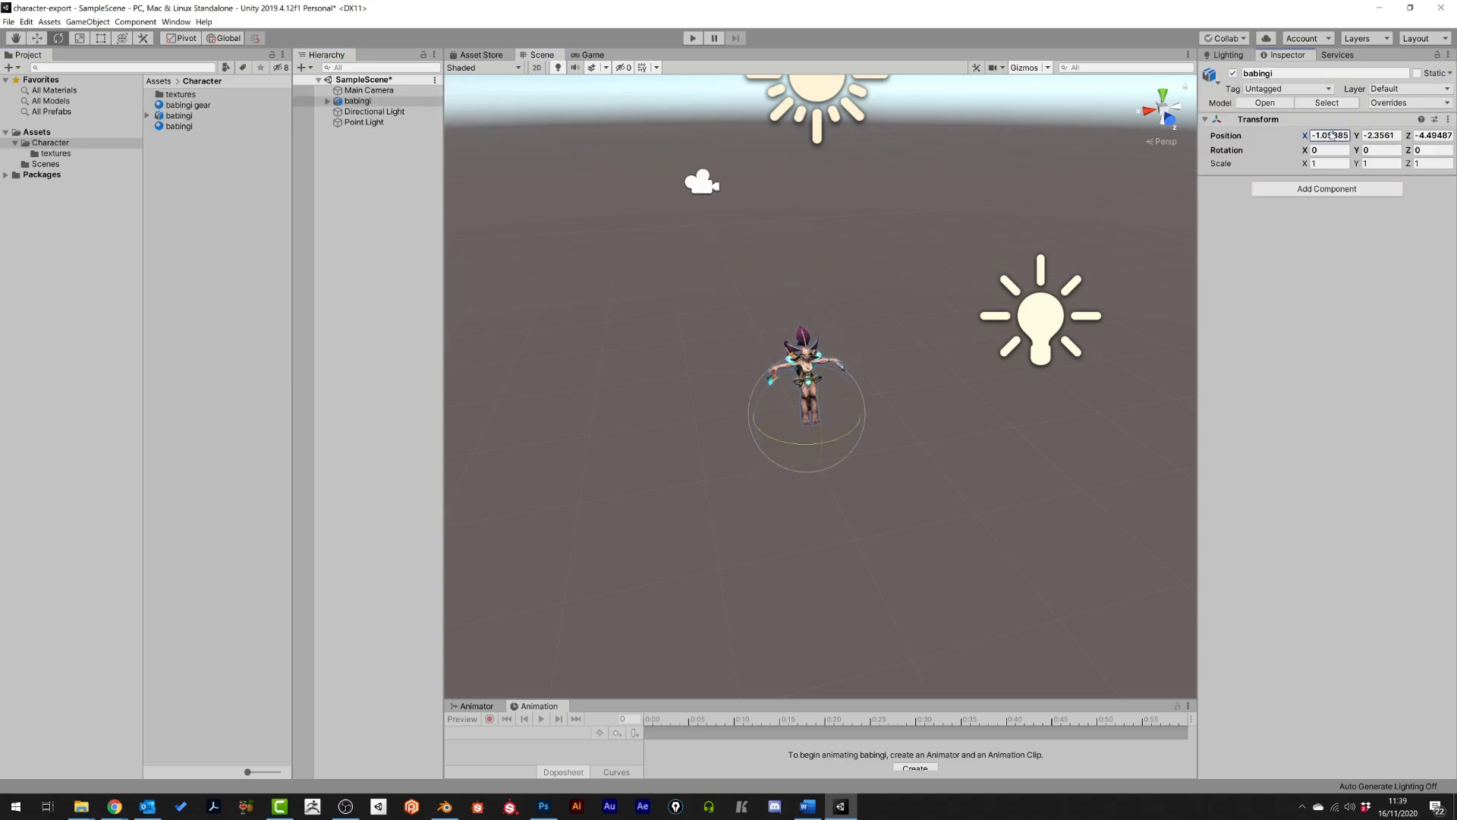
text(0)
key(Tab)
text(0)
key(Tab)
text(0)
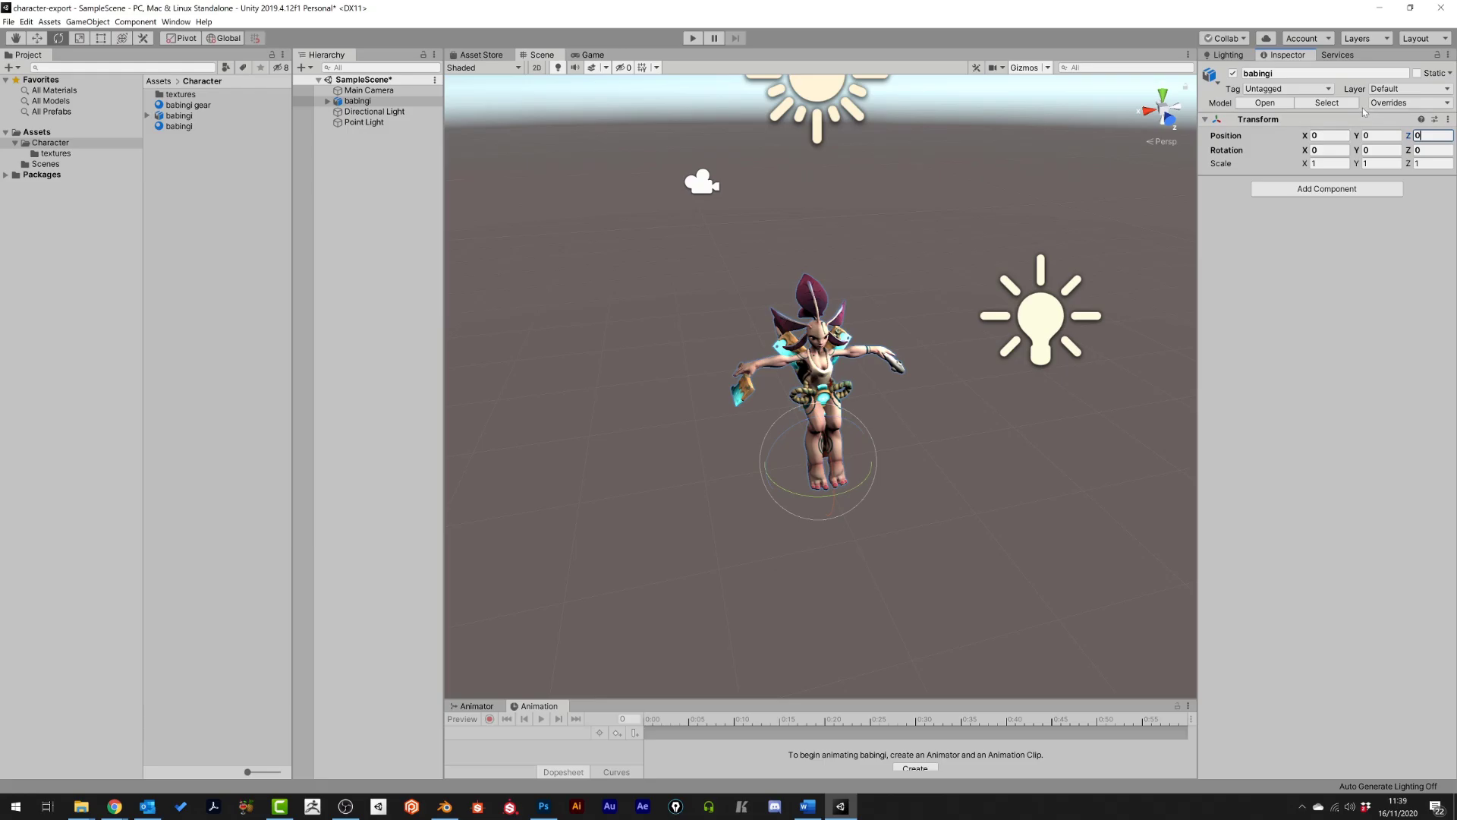
- Inspect the textured character from several sides and save the scene
scroll(981, 442, up, 5)
alt+drag(981, 442, 961, 450)
alt+drag(823, 431, 1022, 429)
scroll(1022, 430, down, 5)
alt+drag(910, 434, 982, 446)
key(ctrl+s)
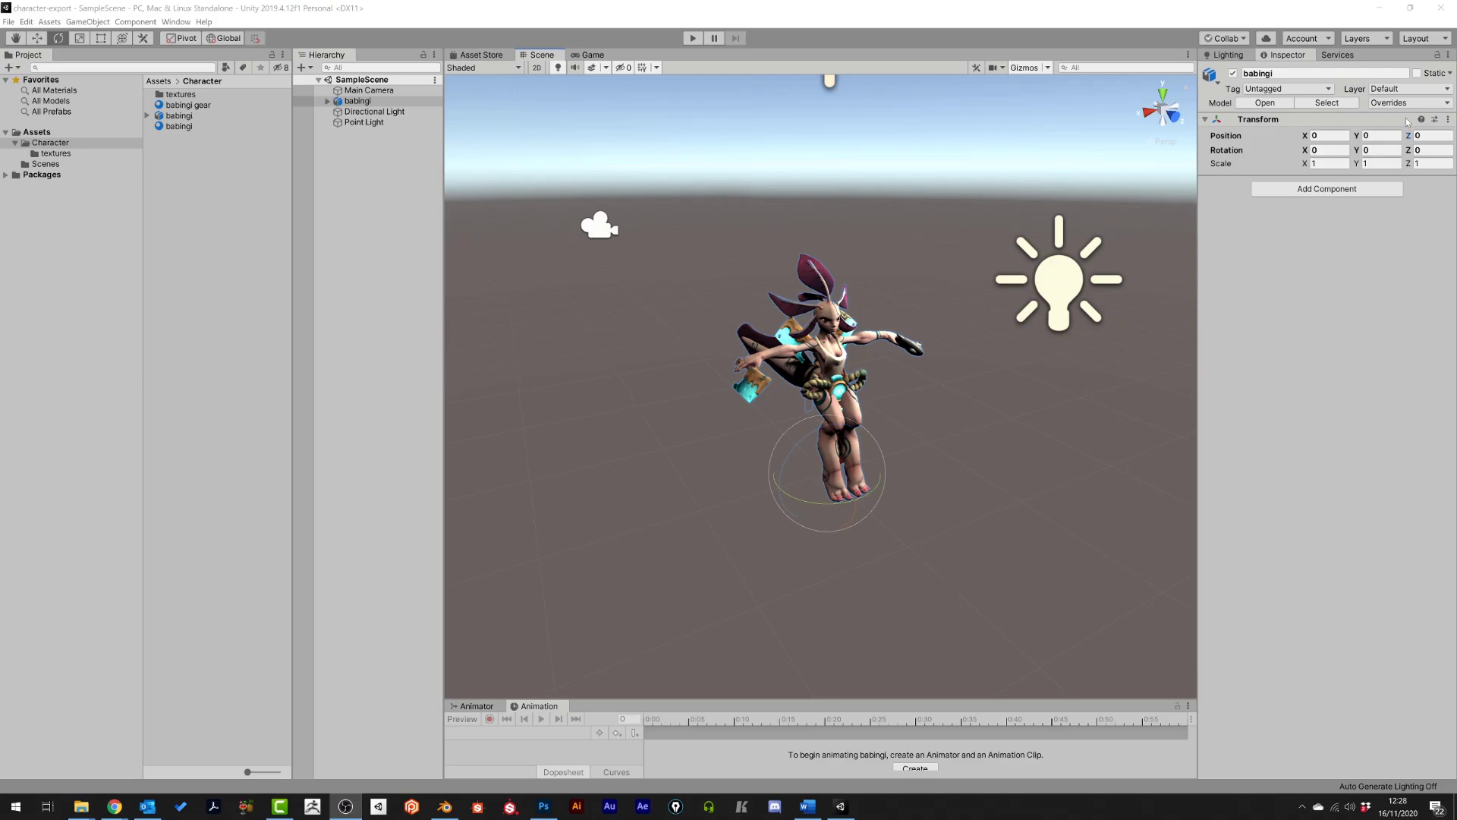
- Examine the babingi model's scene, mesh and geometry import settings and its preview
click(176, 116)
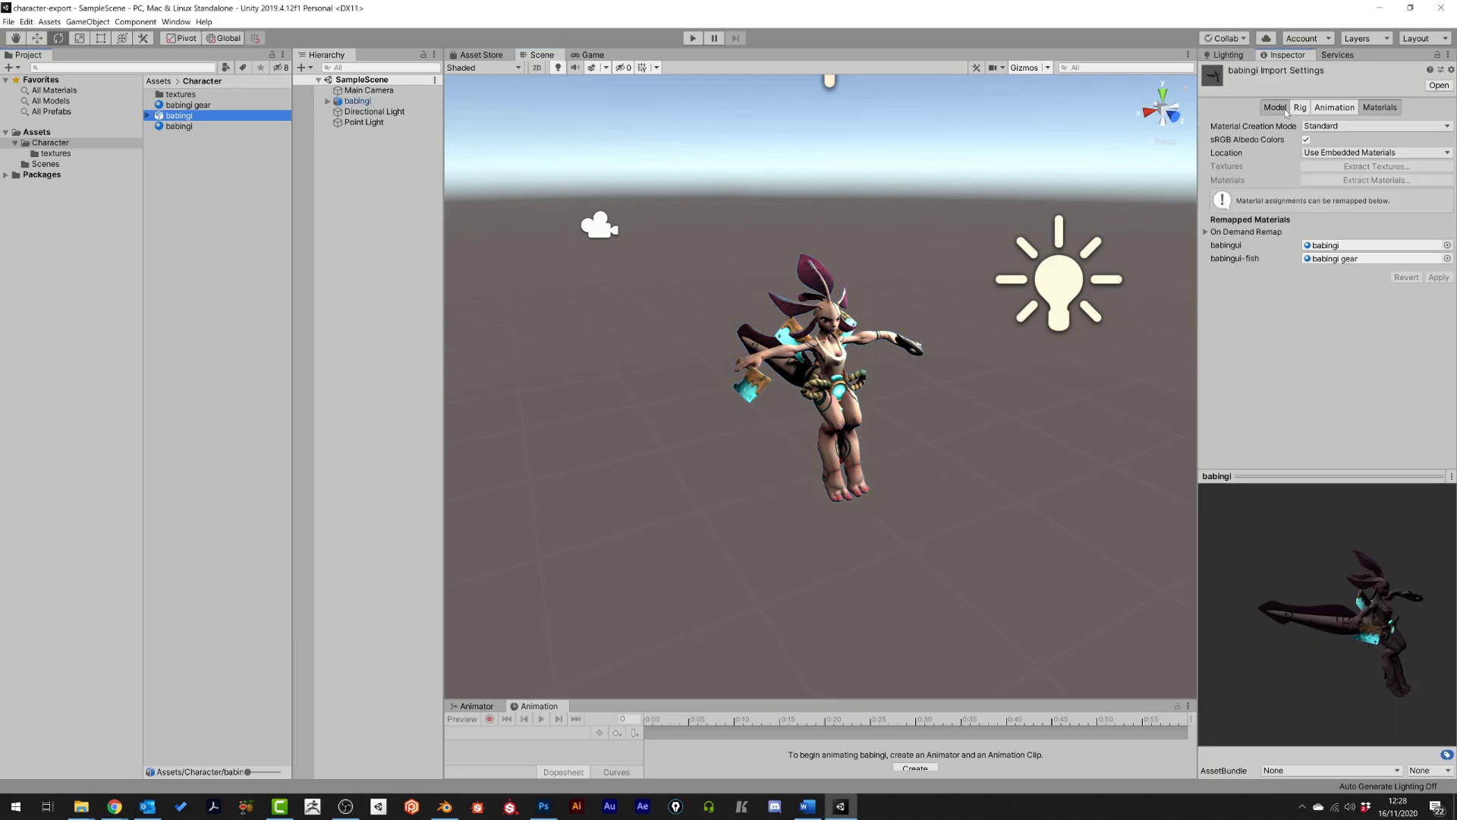
click(1281, 109)
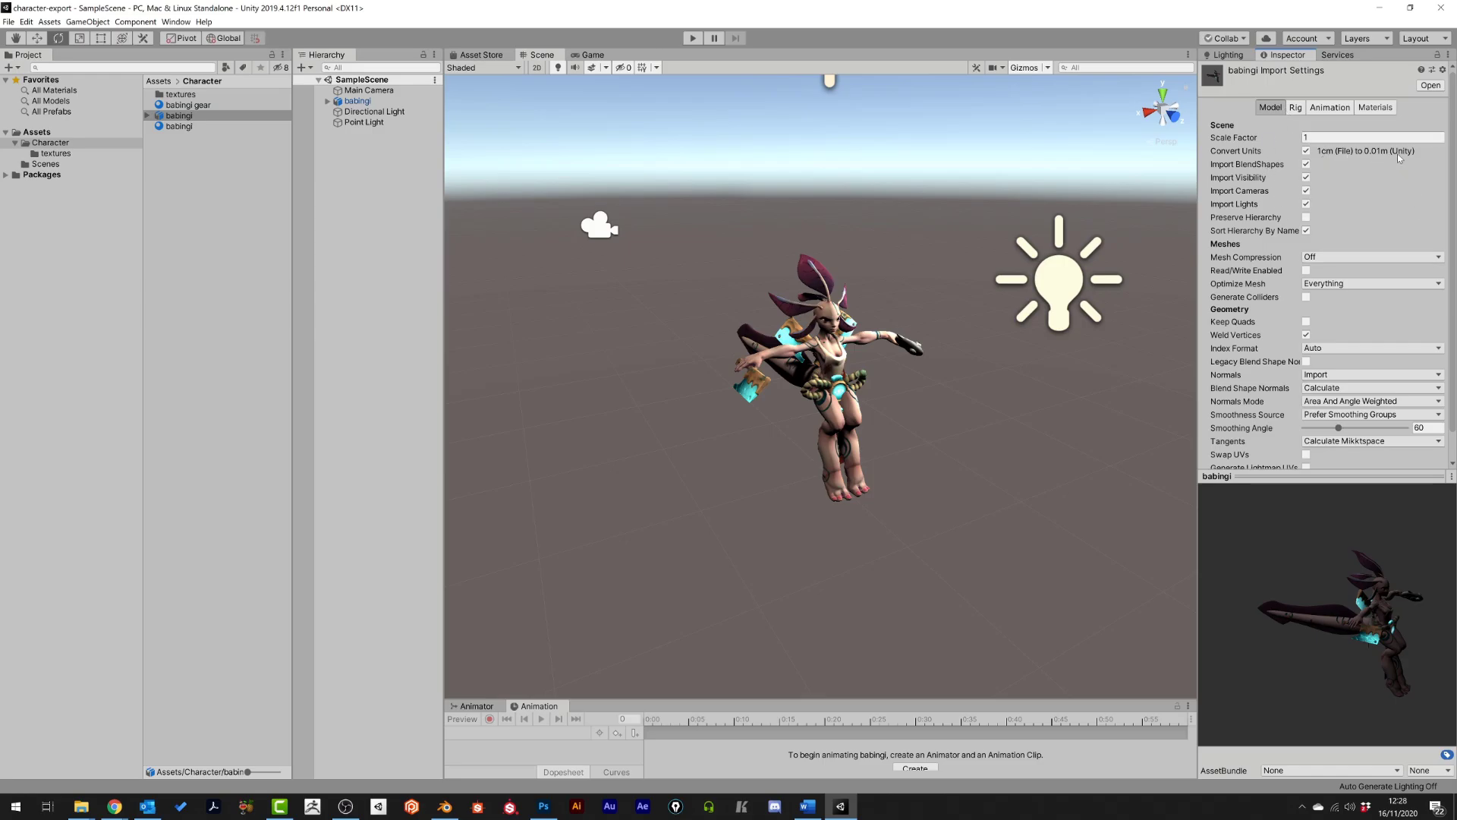
scroll(1378, 237, down, 1)
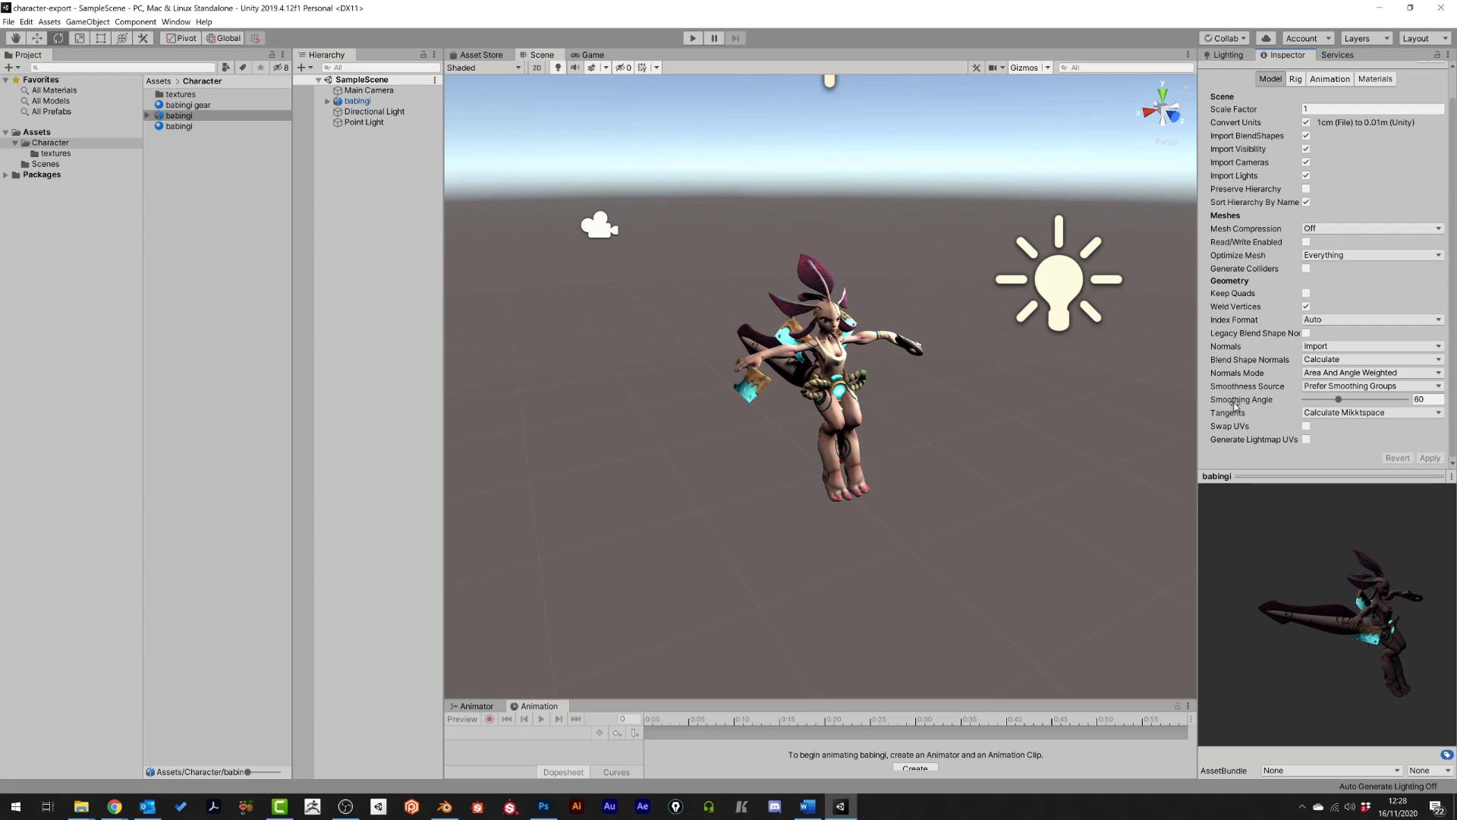
mouse_move(1235, 406)
scroll(1235, 404, up, 1)
drag(1313, 583, 1281, 584)
drag(1370, 628, 1312, 630)
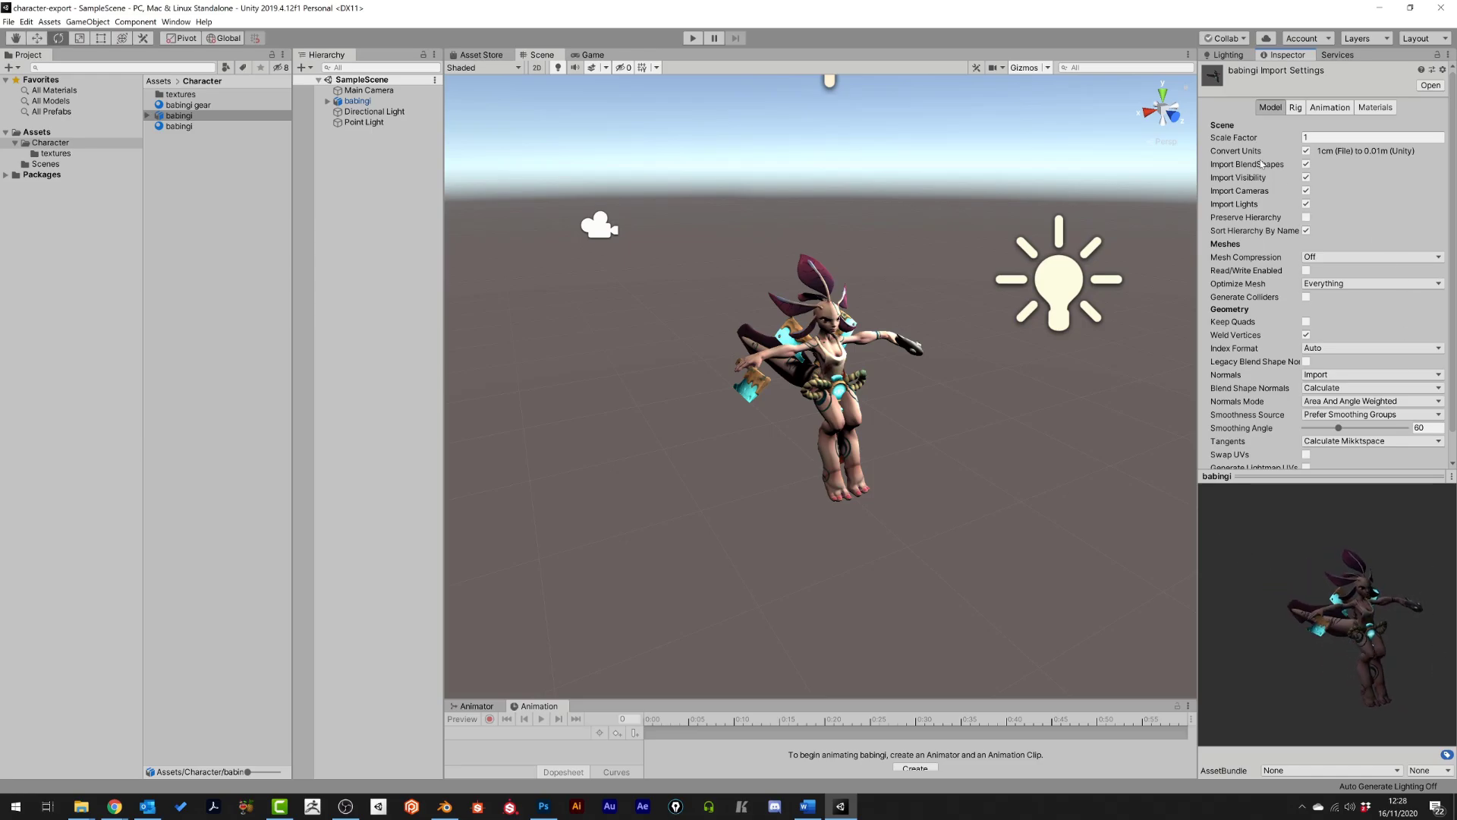
- In the babingi model's rig settings, keep the Generic animation type and set the avatar definition to Create From This Model
click(1296, 107)
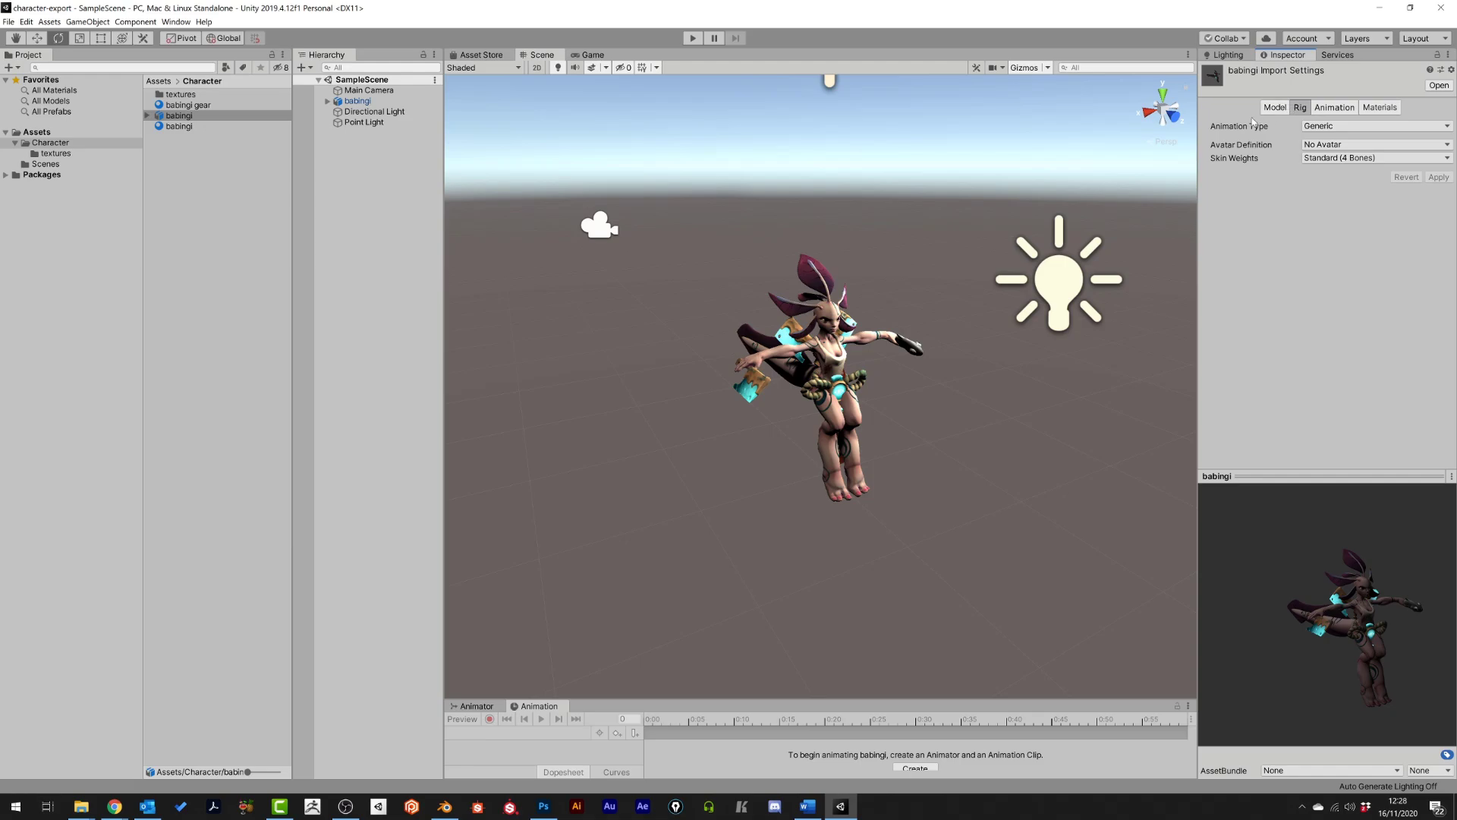
click(1332, 127)
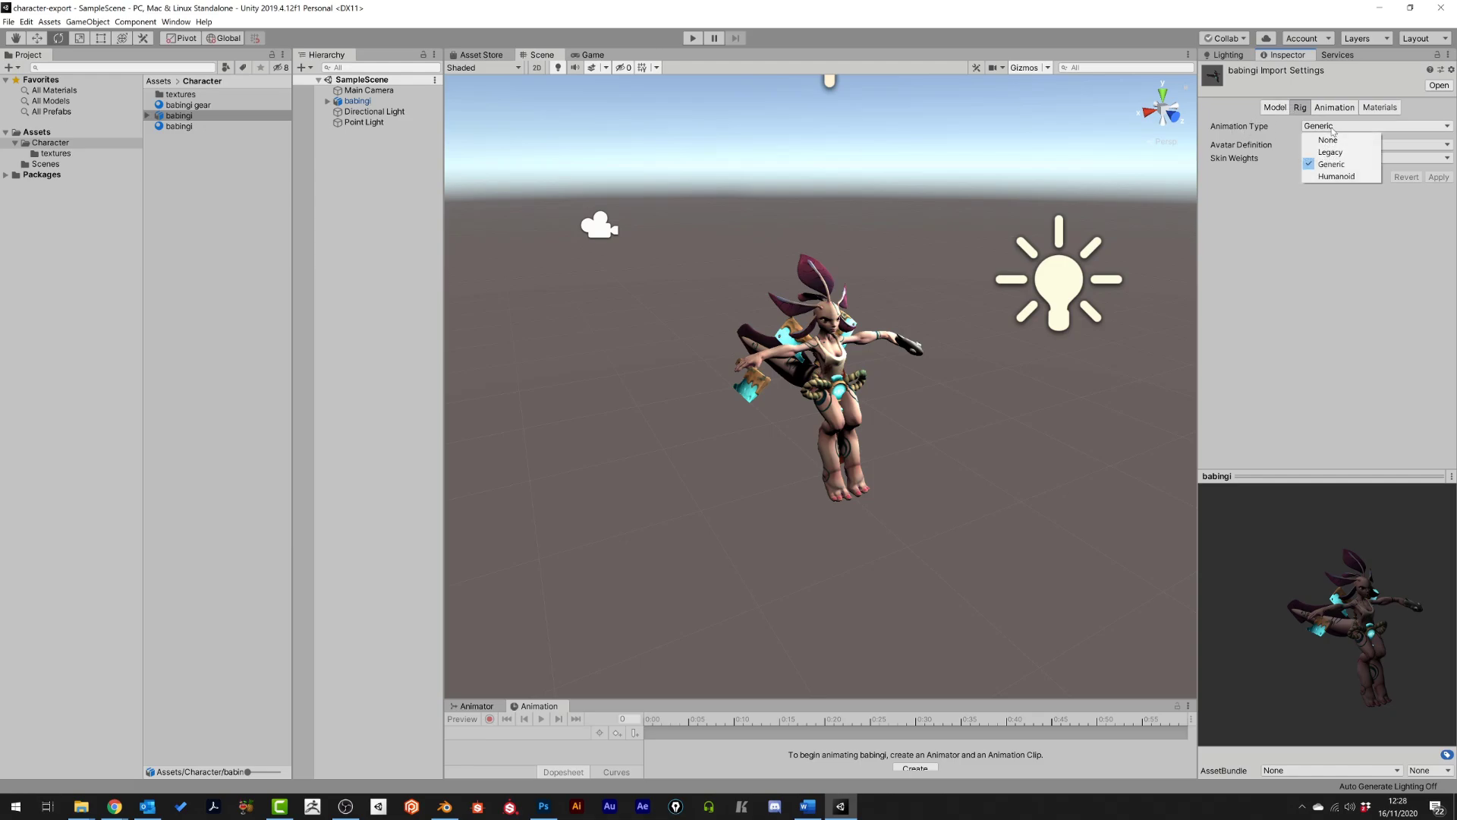
click(1335, 167)
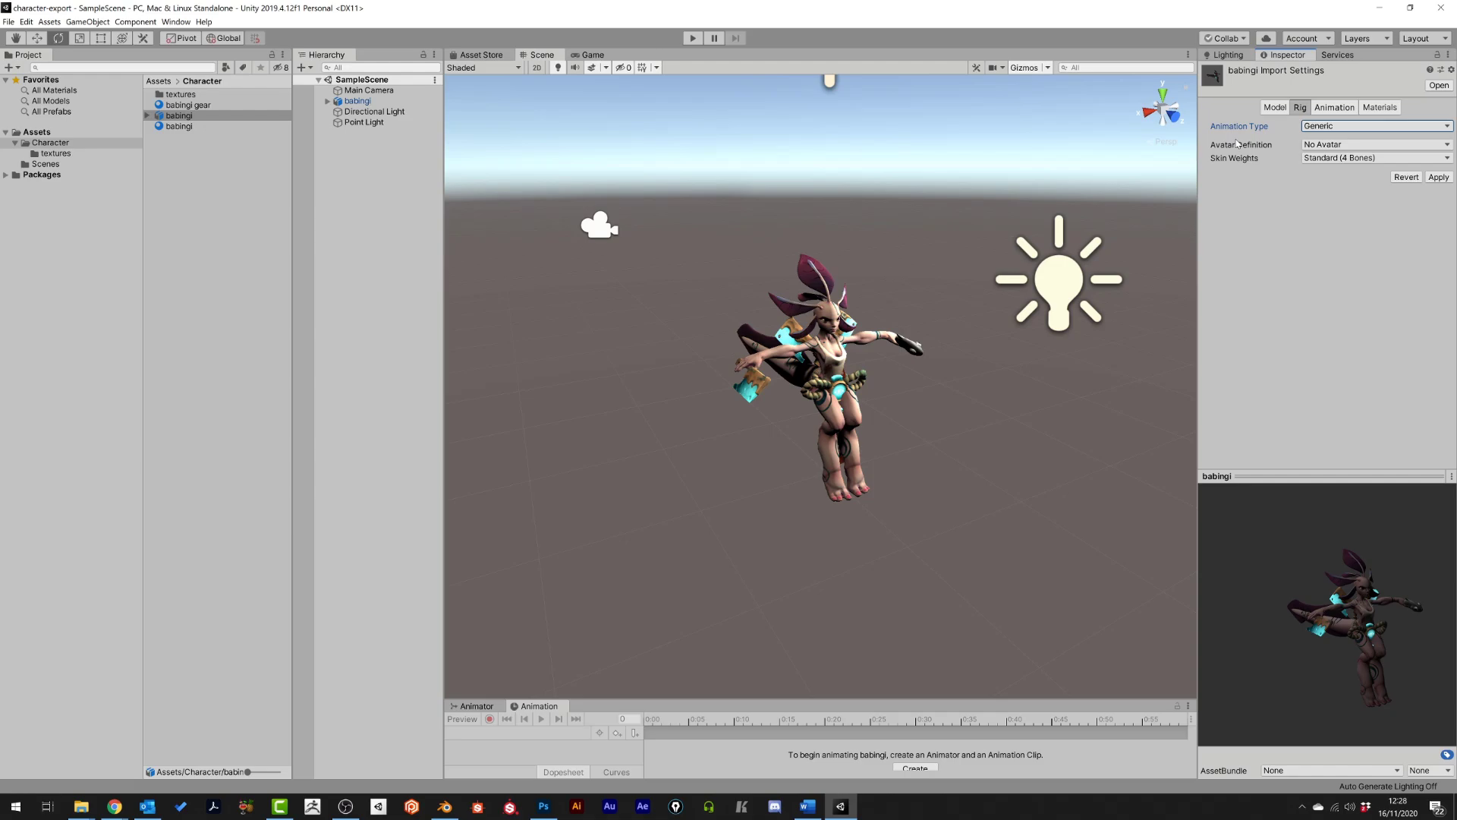
click(1311, 148)
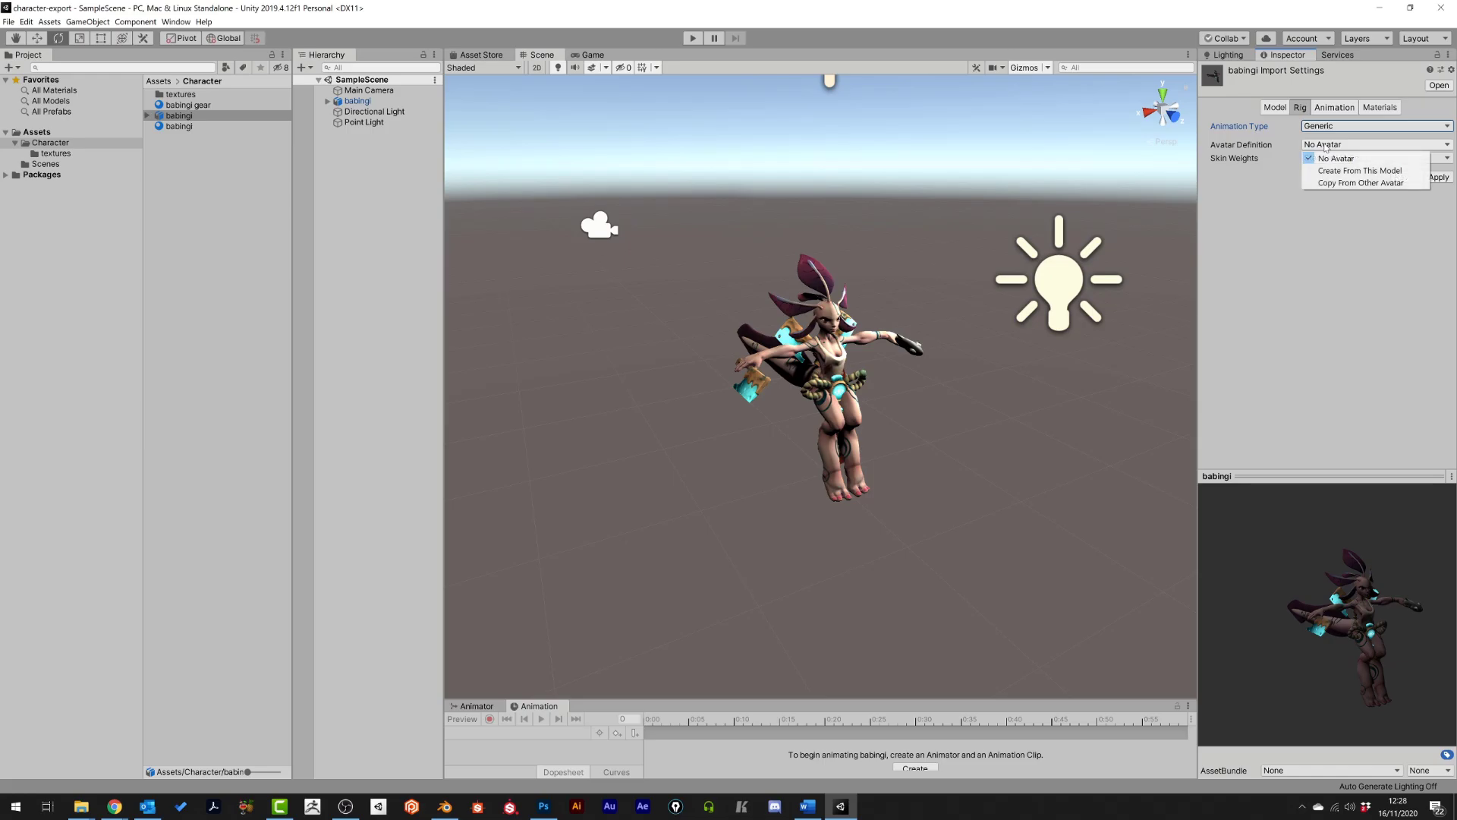
click(1363, 171)
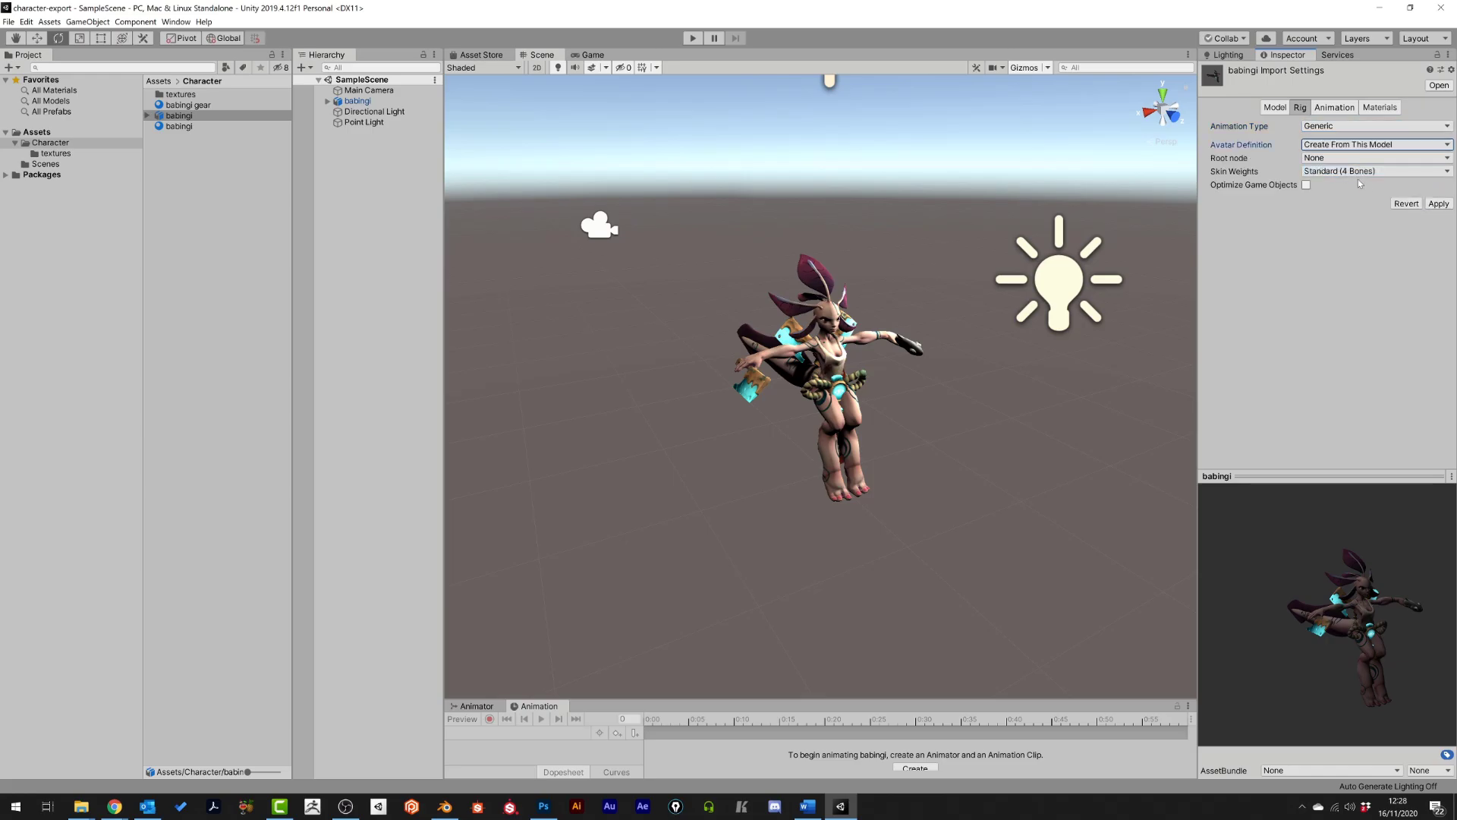
- Keep the skin weights at Standard (4 Bones) and the root node at None, and apply the rig settings
click(1345, 173)
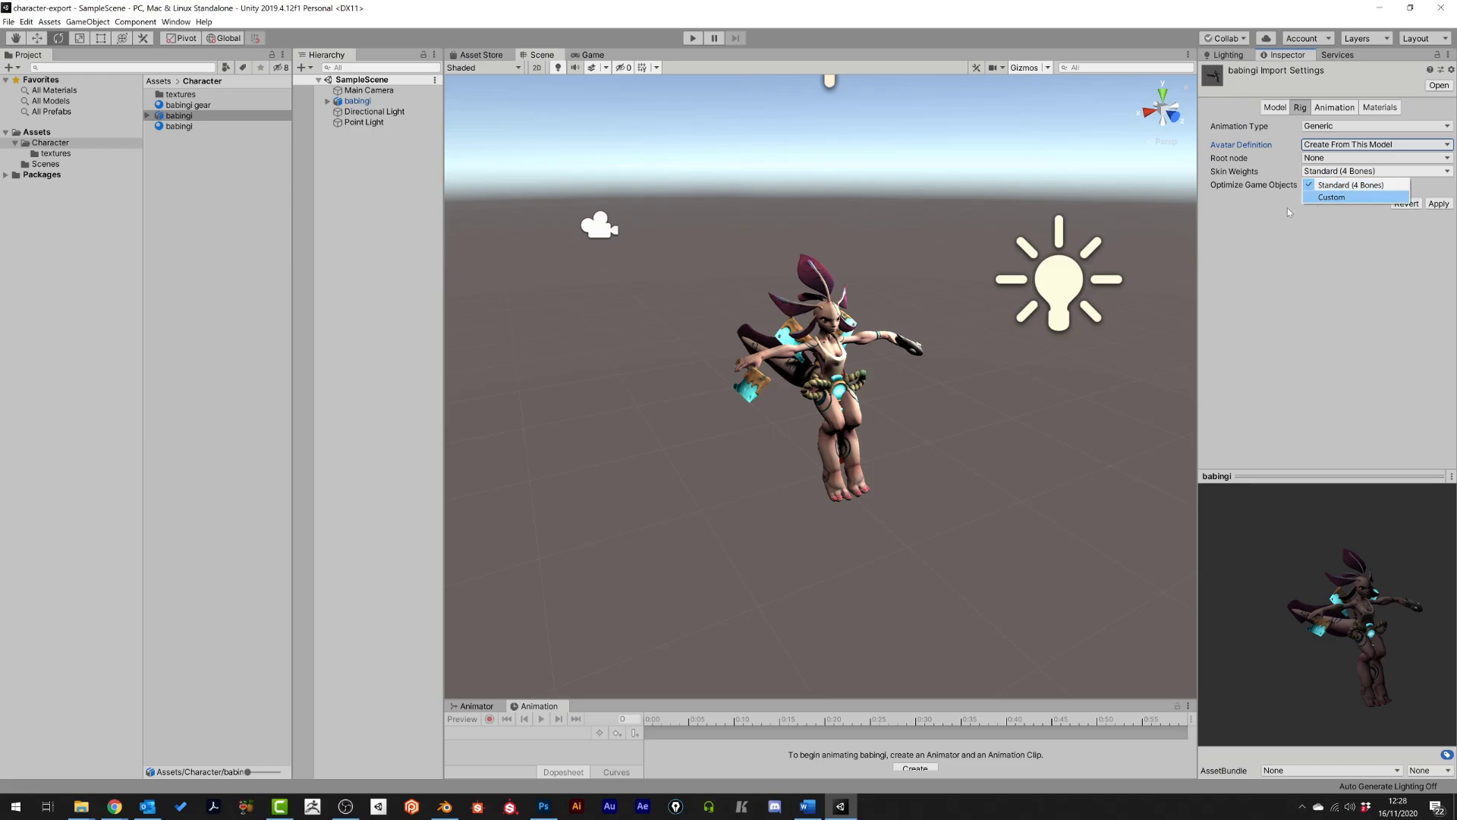
click(1256, 186)
click(1321, 157)
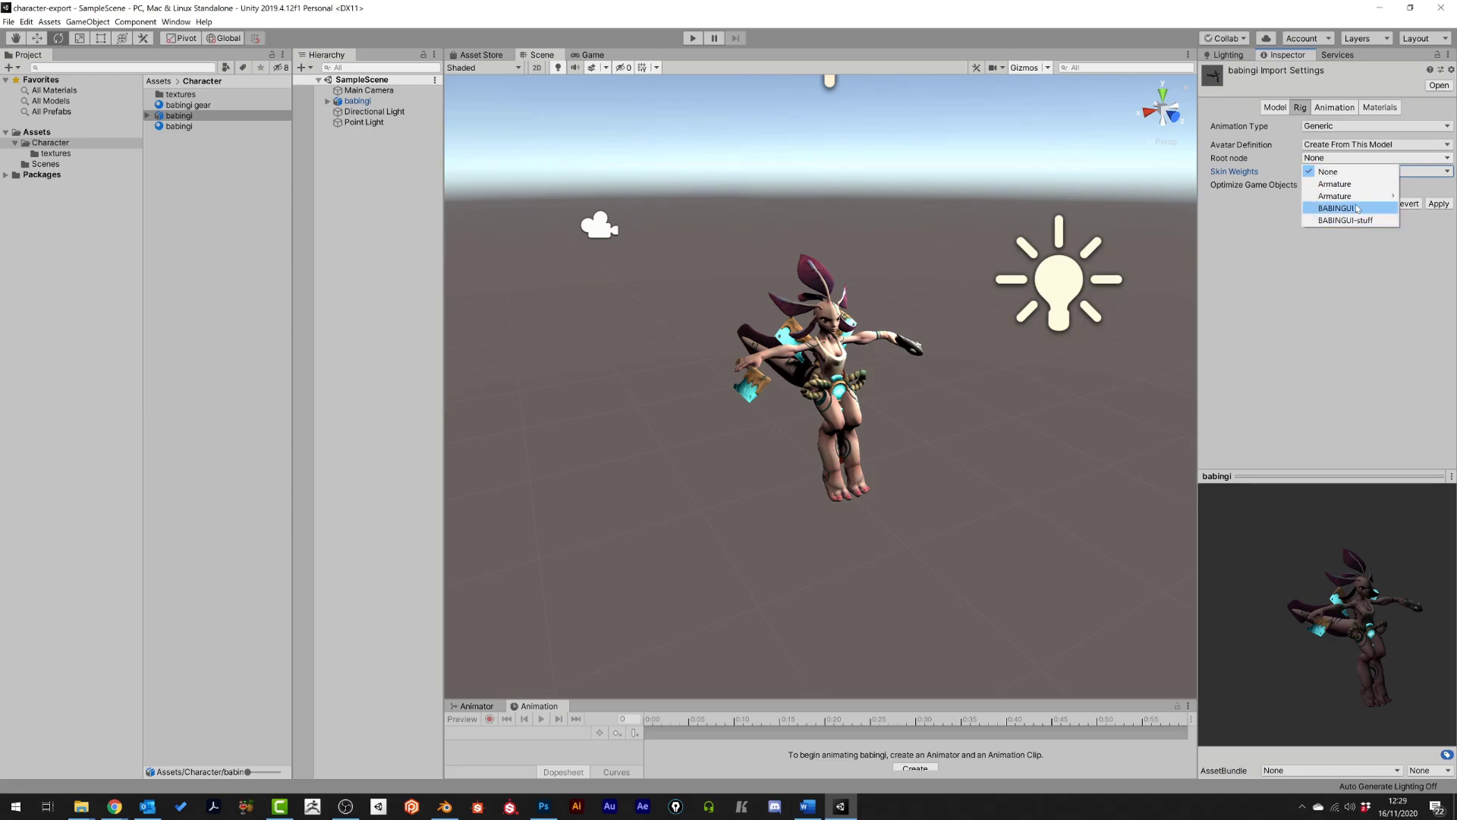
mouse_move(1310, 192)
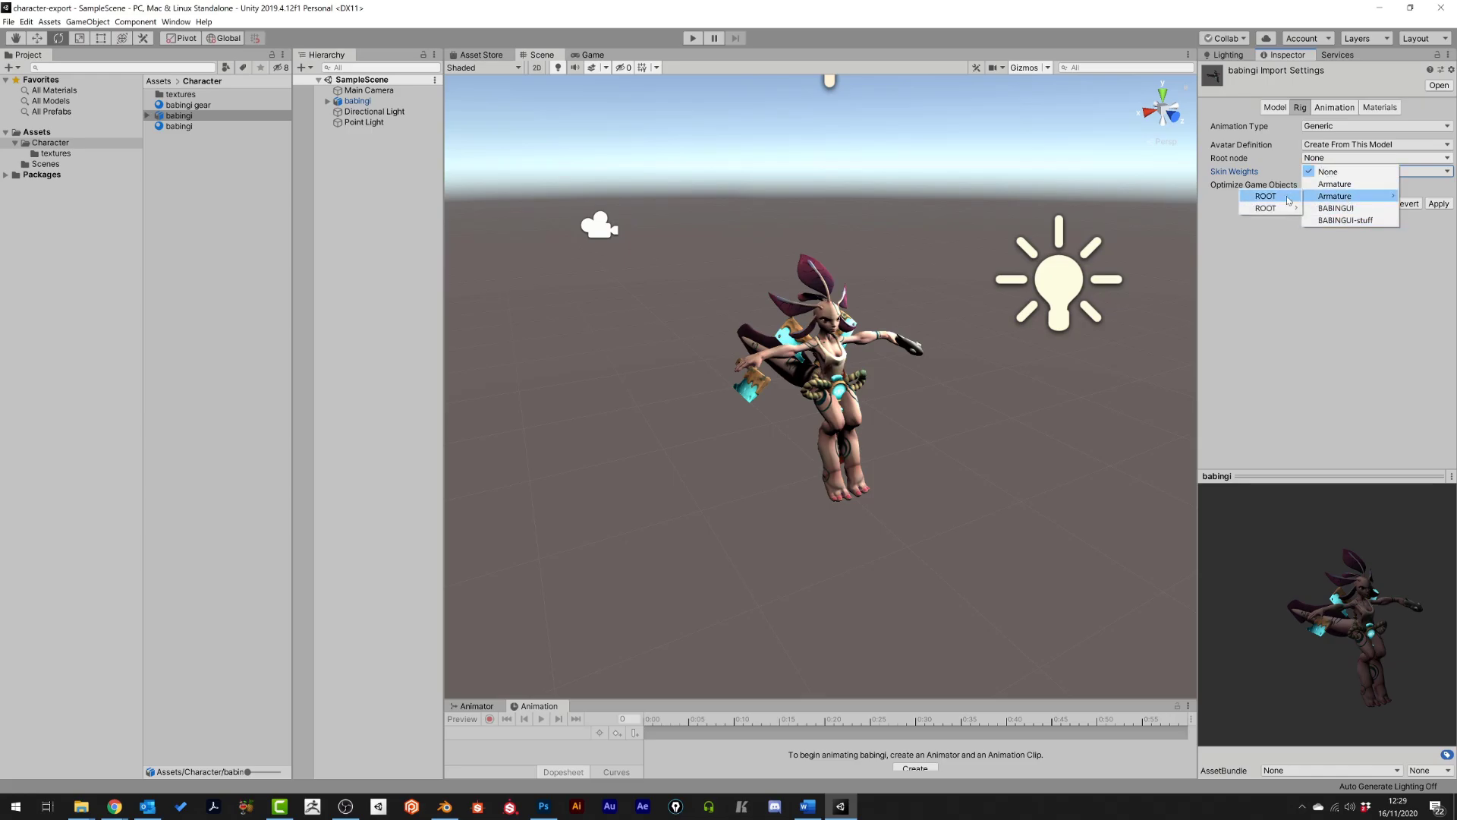
click(1328, 171)
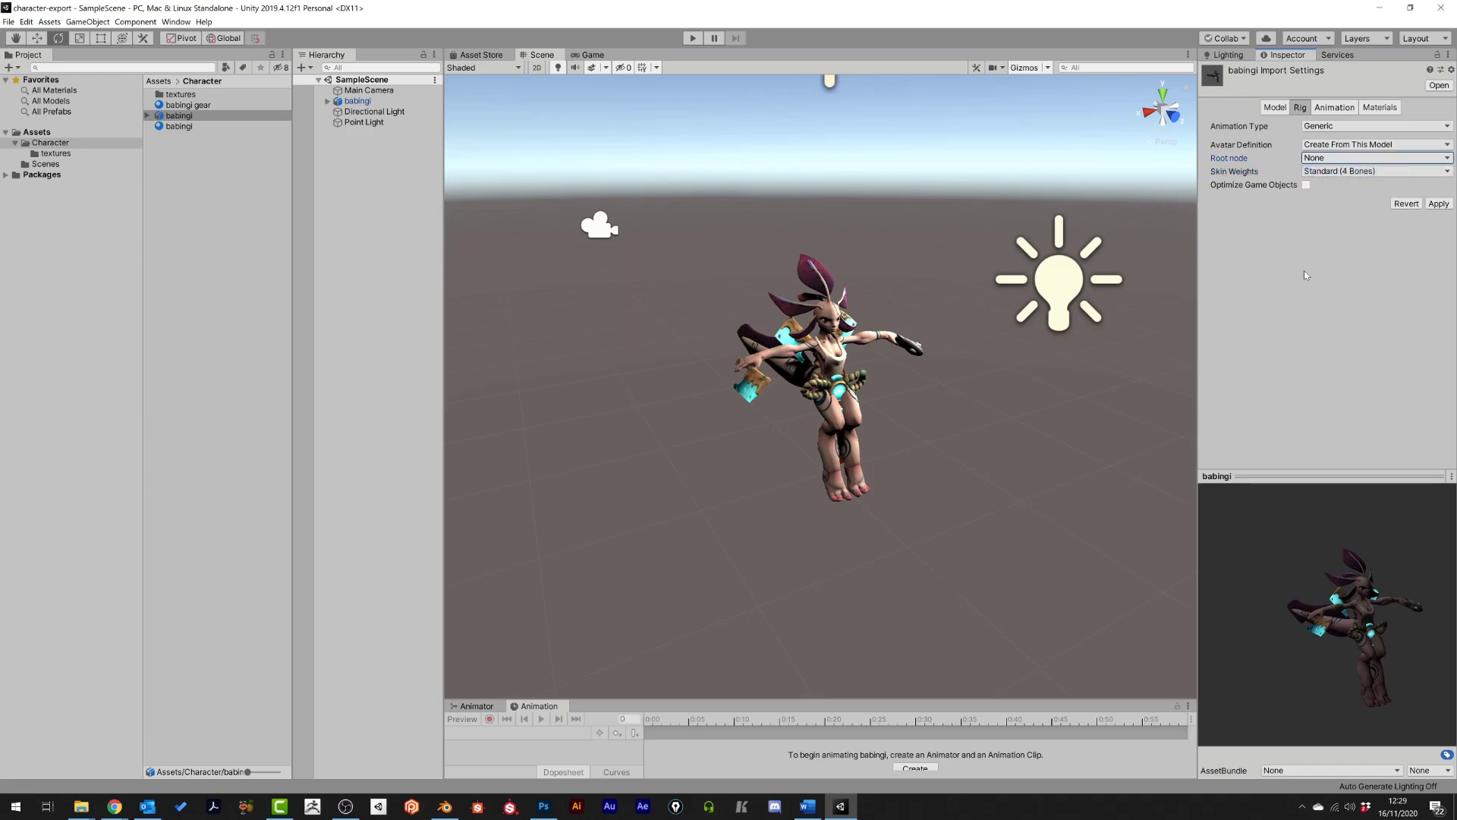
click(1444, 204)
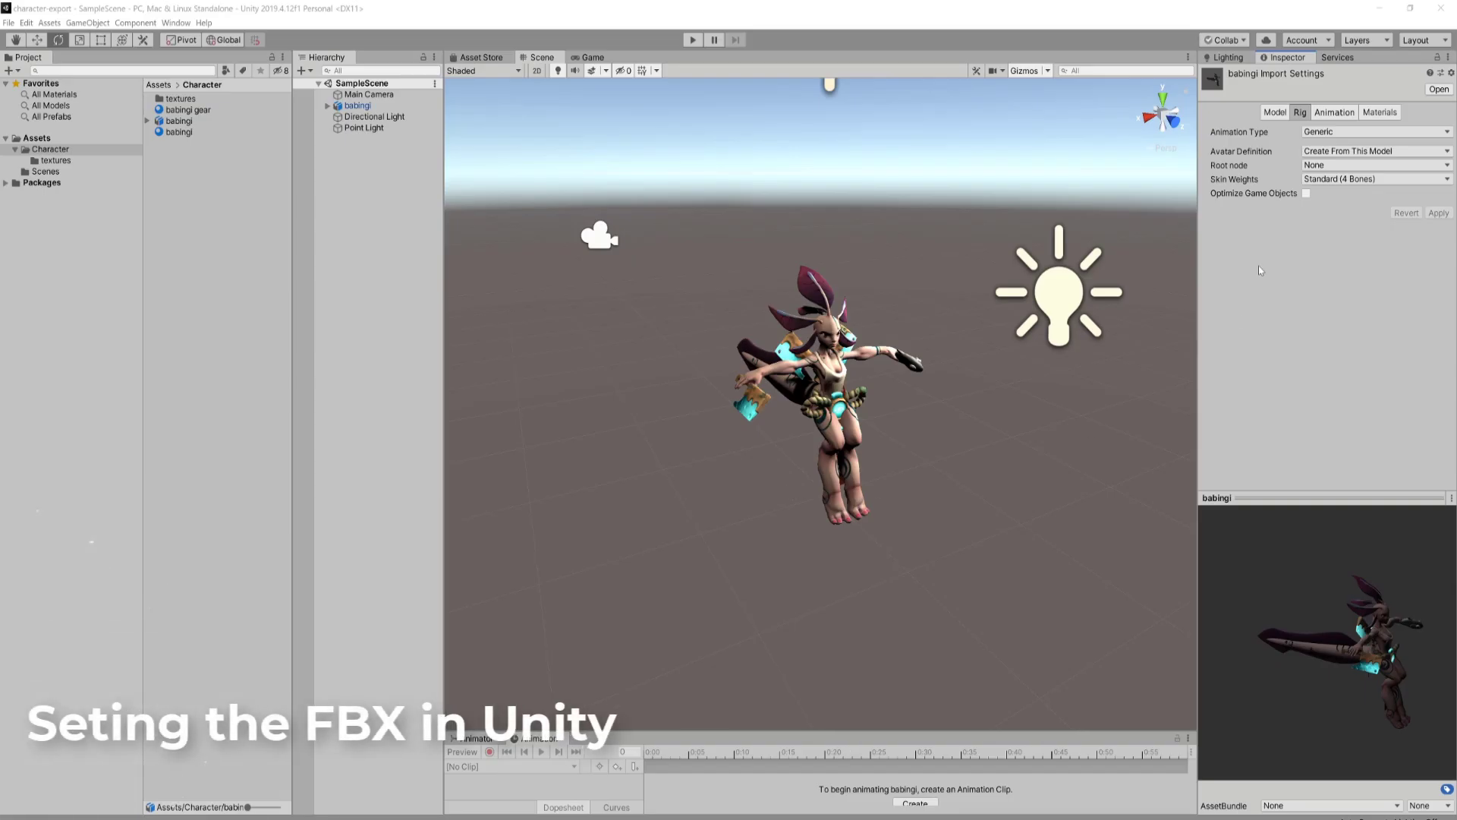
- Review the babingi model's animation import settings and compare its clip list with the clips stored inside the model asset
click(1334, 114)
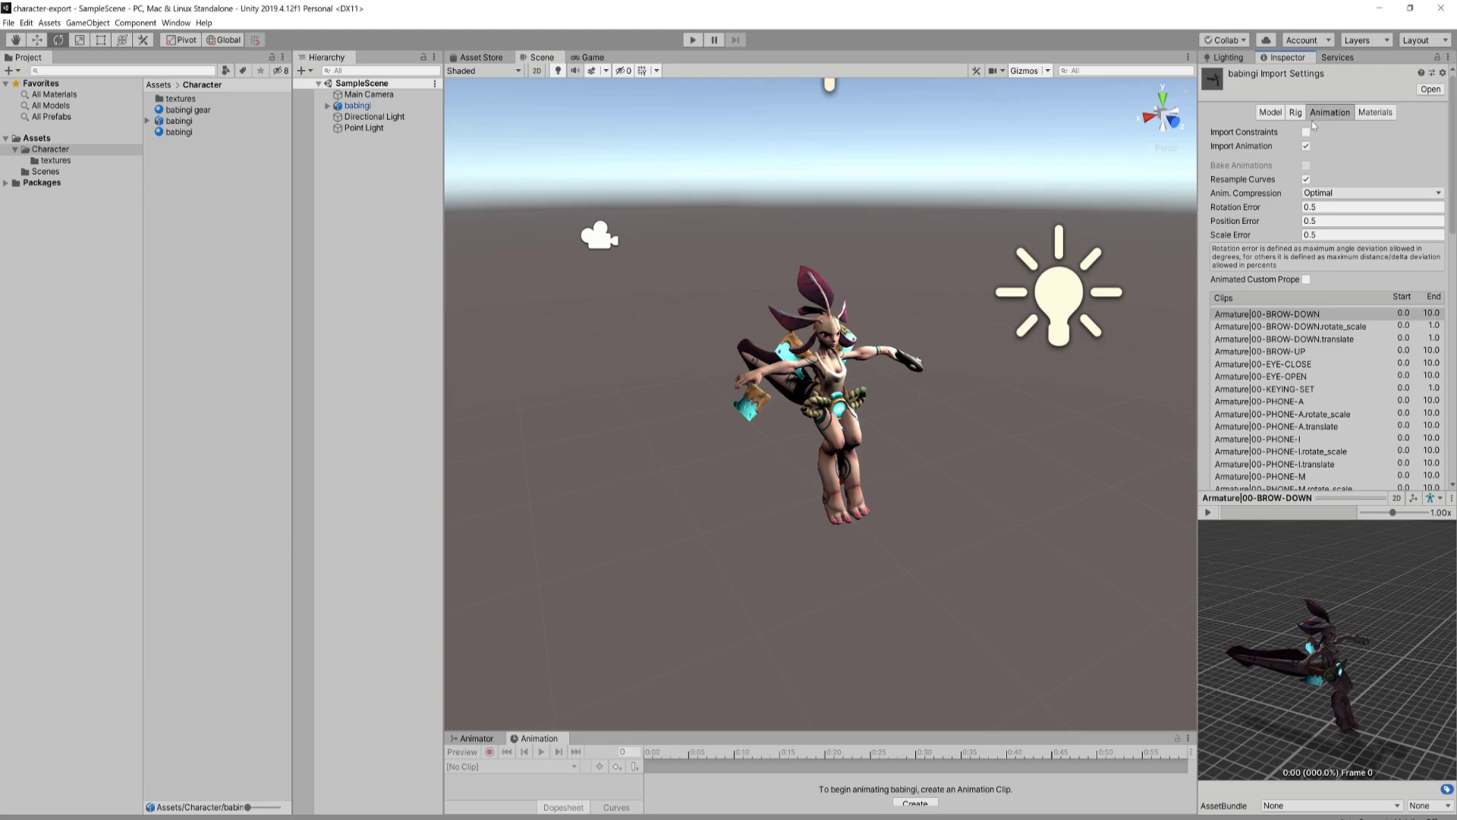
scroll(1285, 345, down, 10)
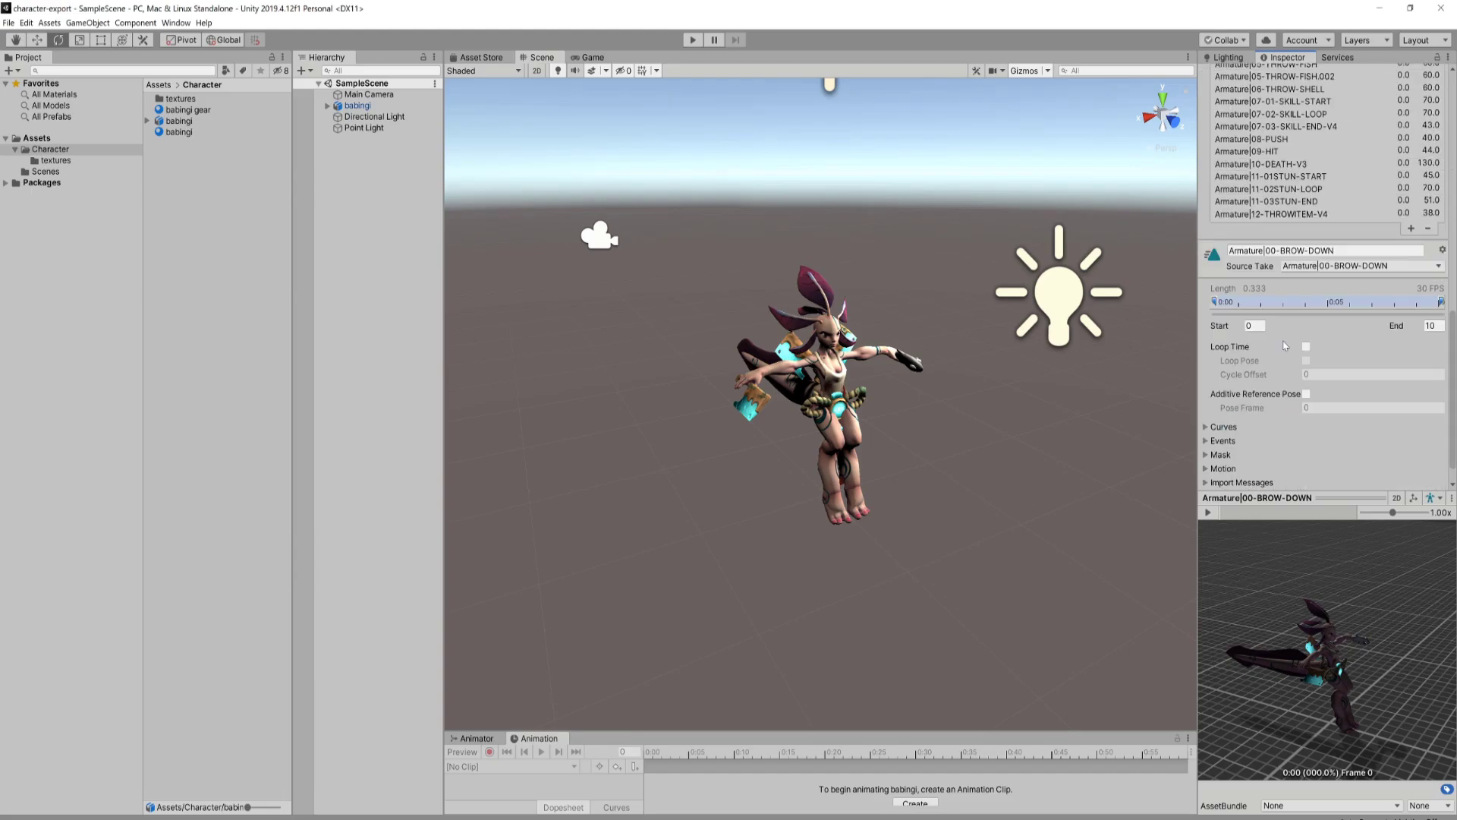
scroll(1287, 344, up, 5)
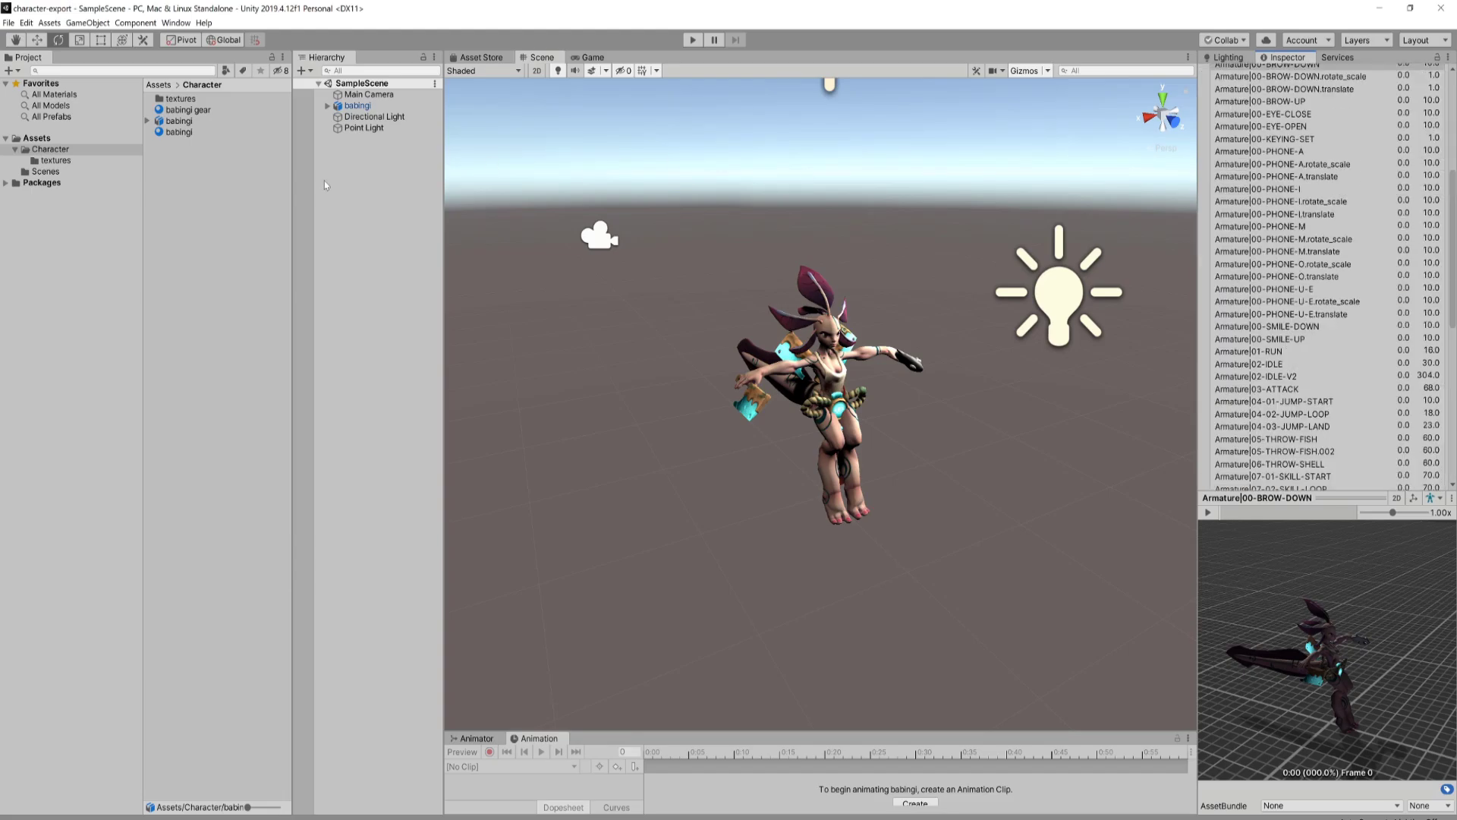
click(148, 122)
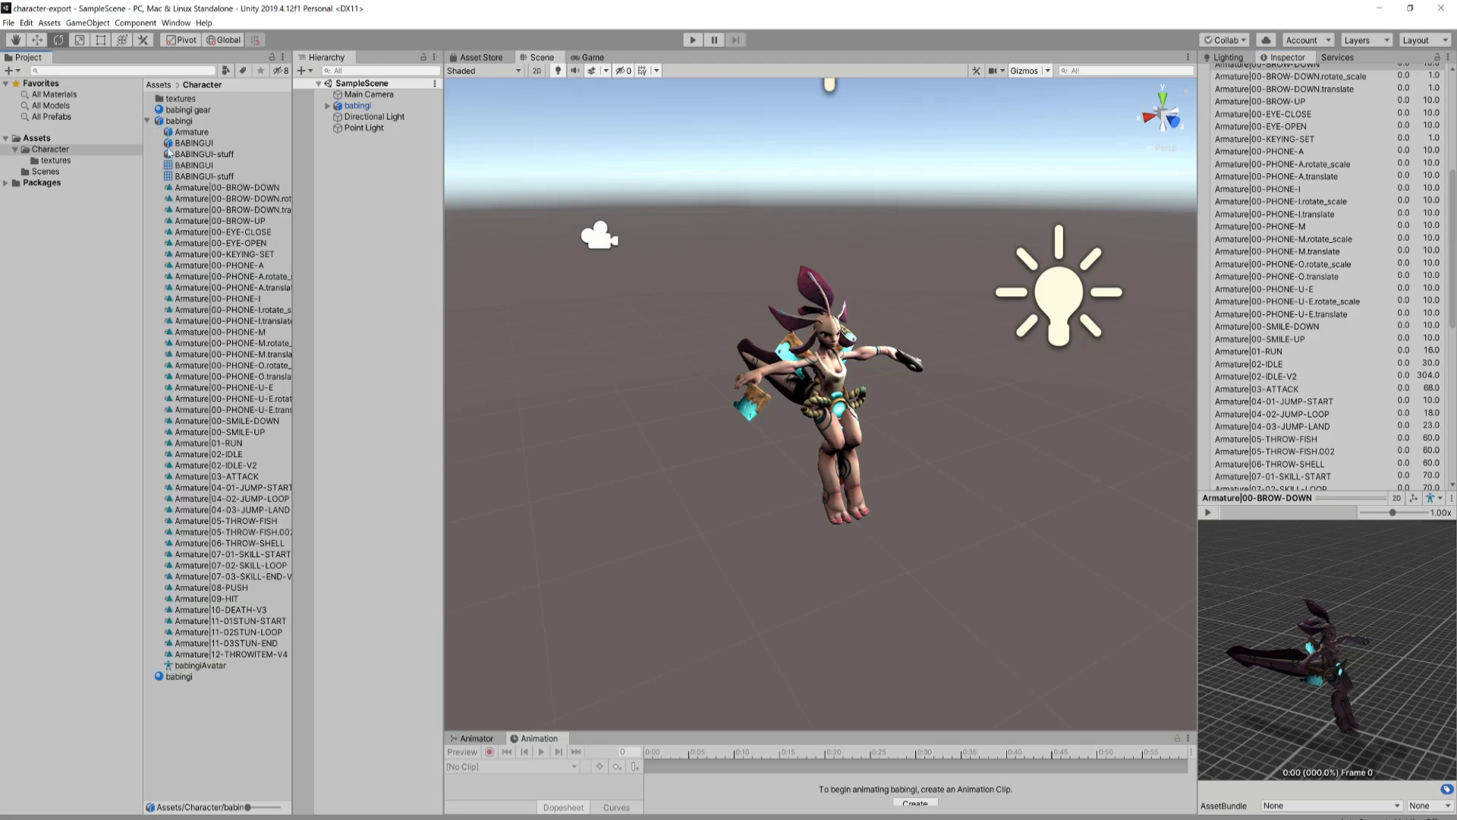
click(198, 188)
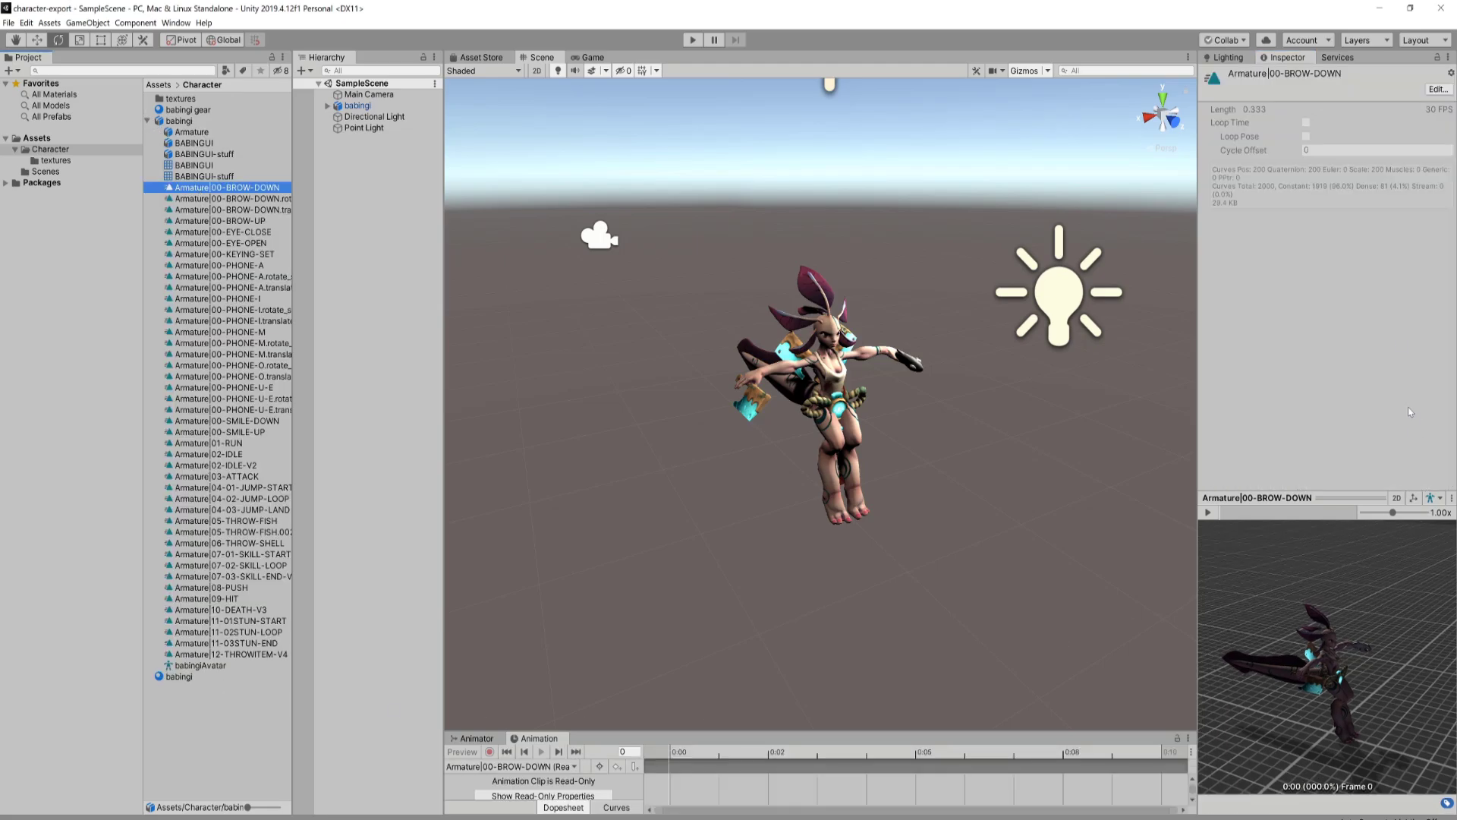
click(186, 124)
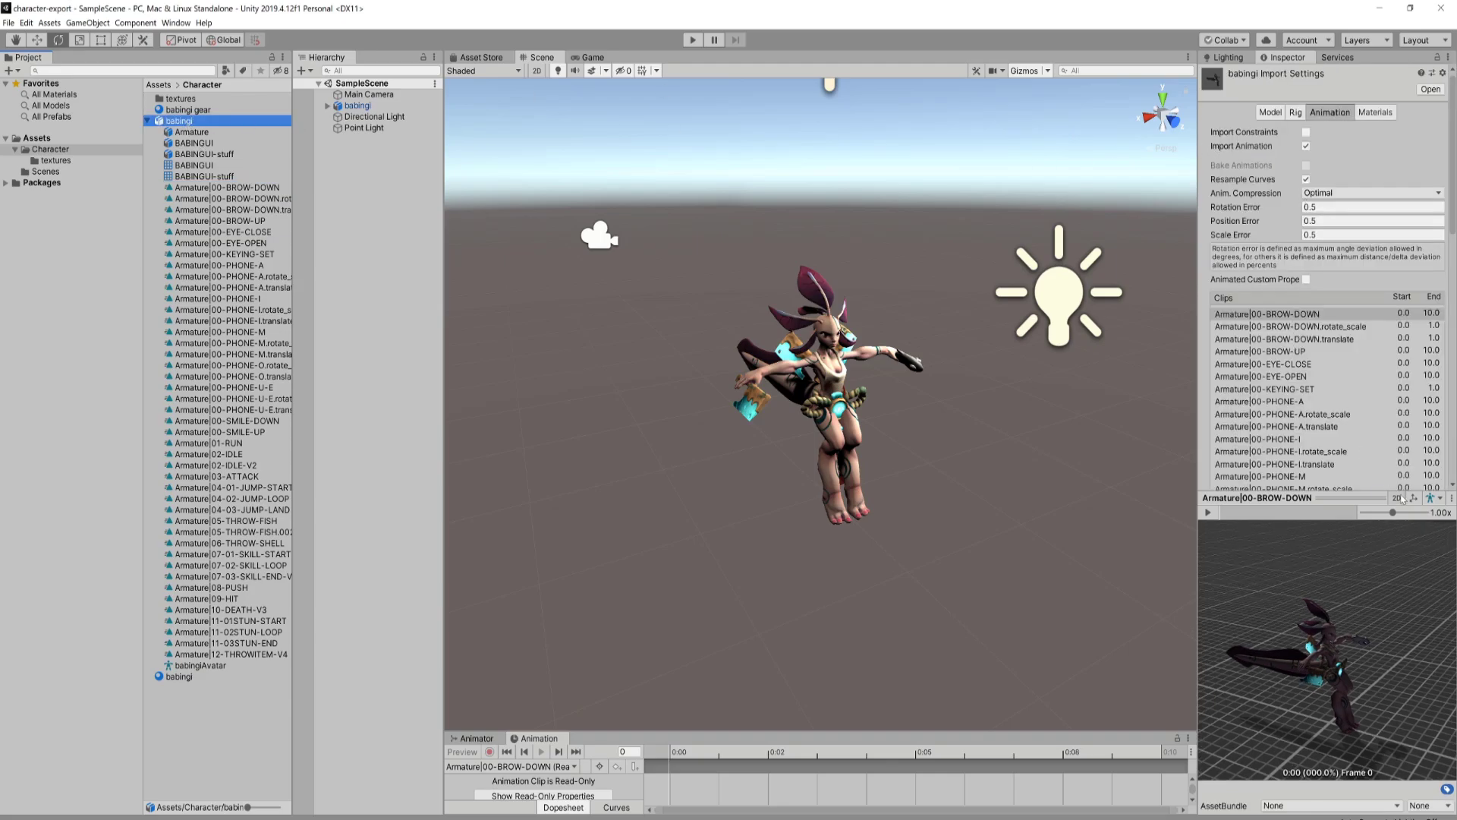
- Play the Armature|01-RUN clip in the model preview and resize the inspector and preview for a better view
drag(1280, 498, 1290, 604)
scroll(1349, 544, down, 10)
scroll(1348, 543, up, 5)
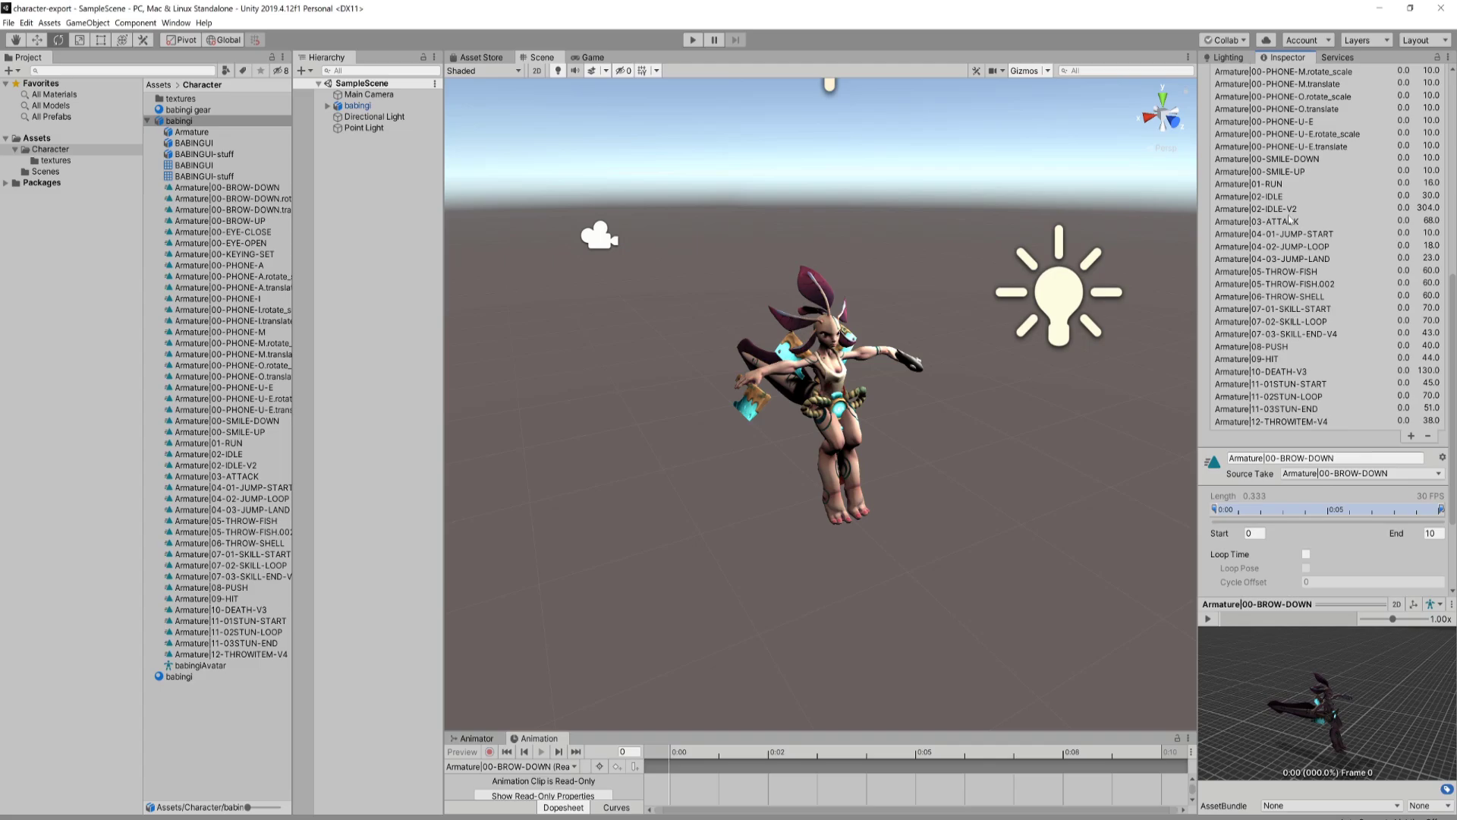
click(1277, 186)
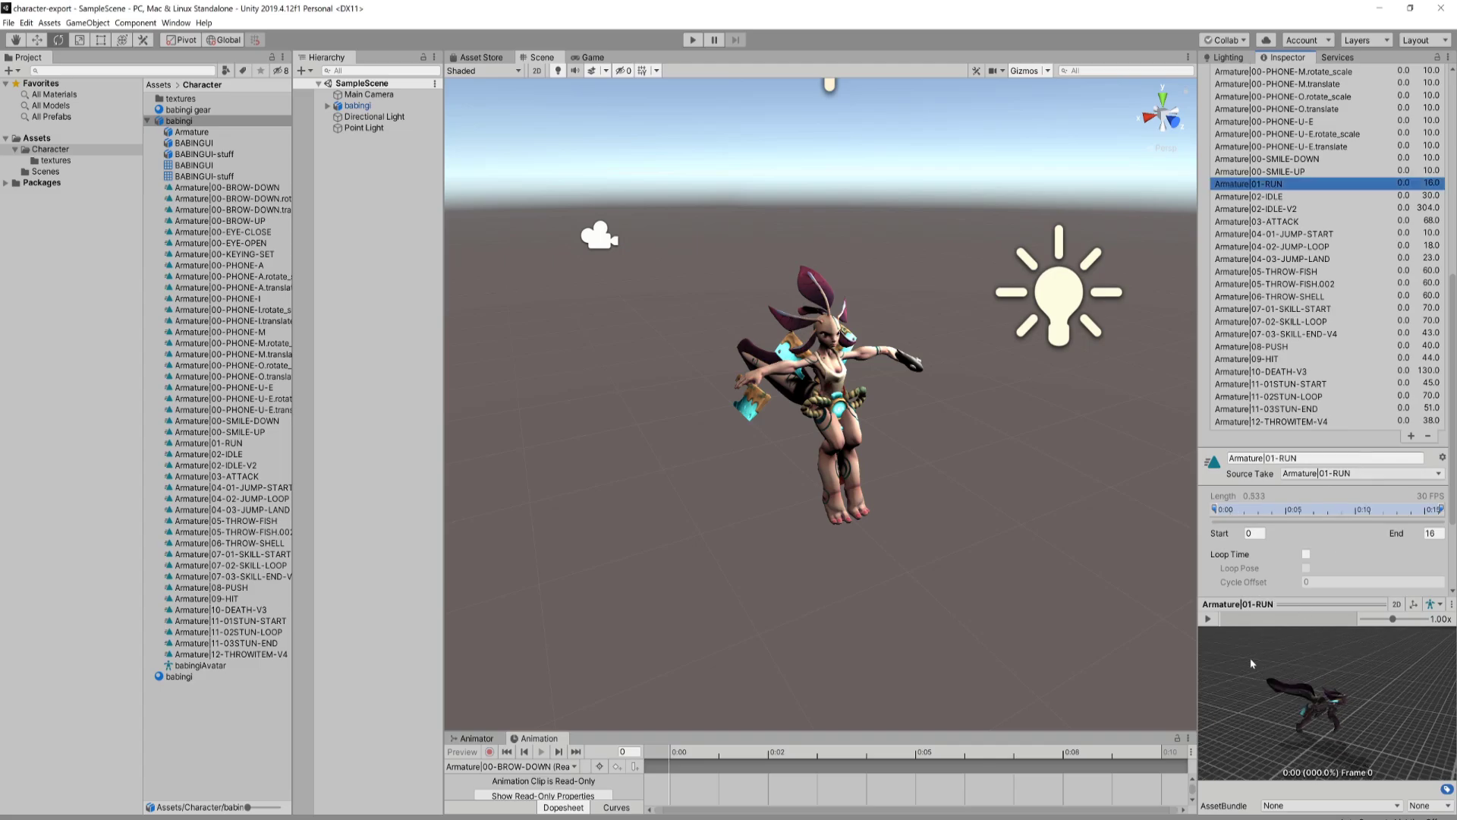
click(1208, 618)
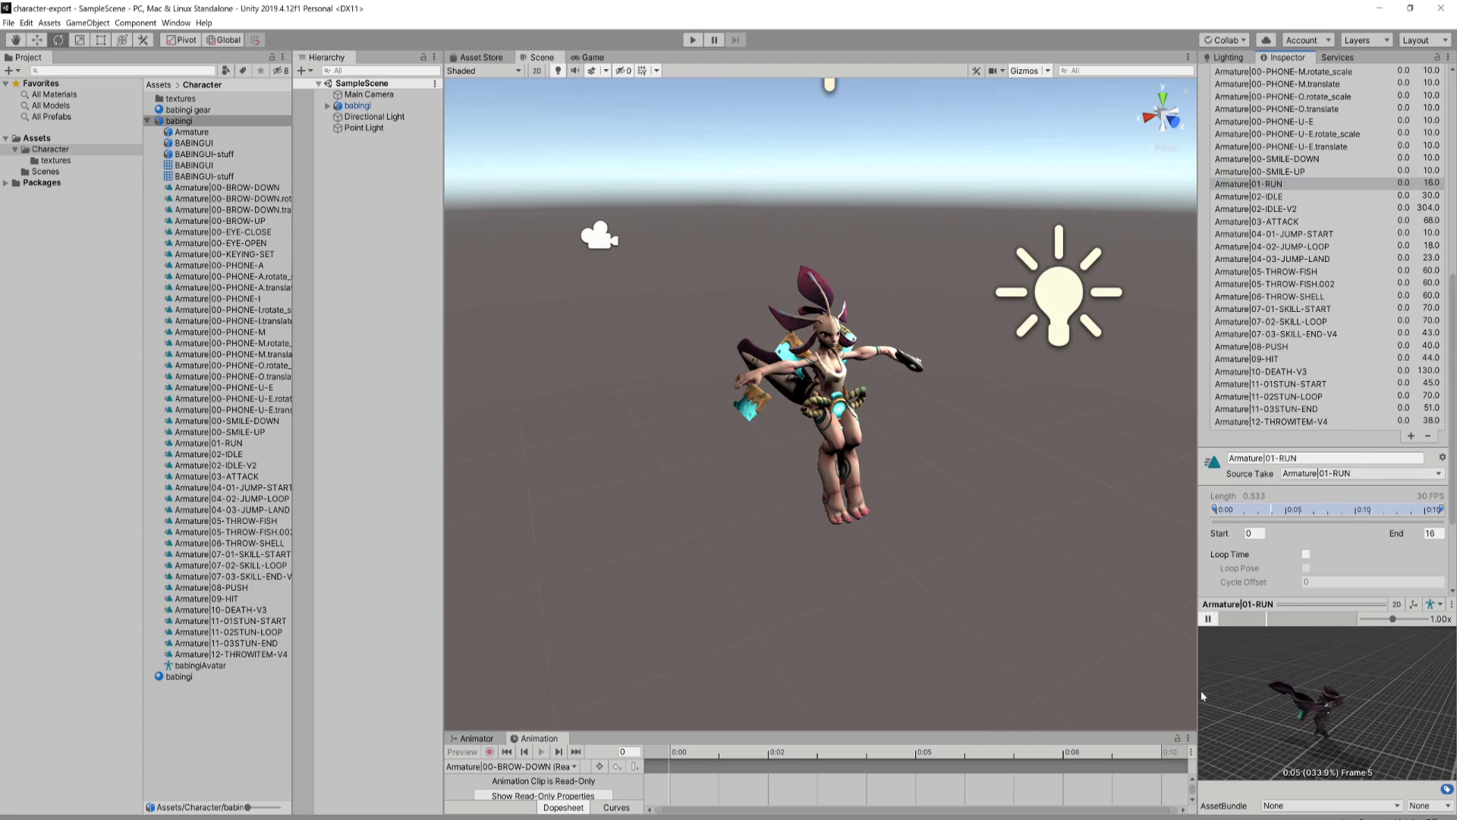
drag(1201, 695, 928, 675)
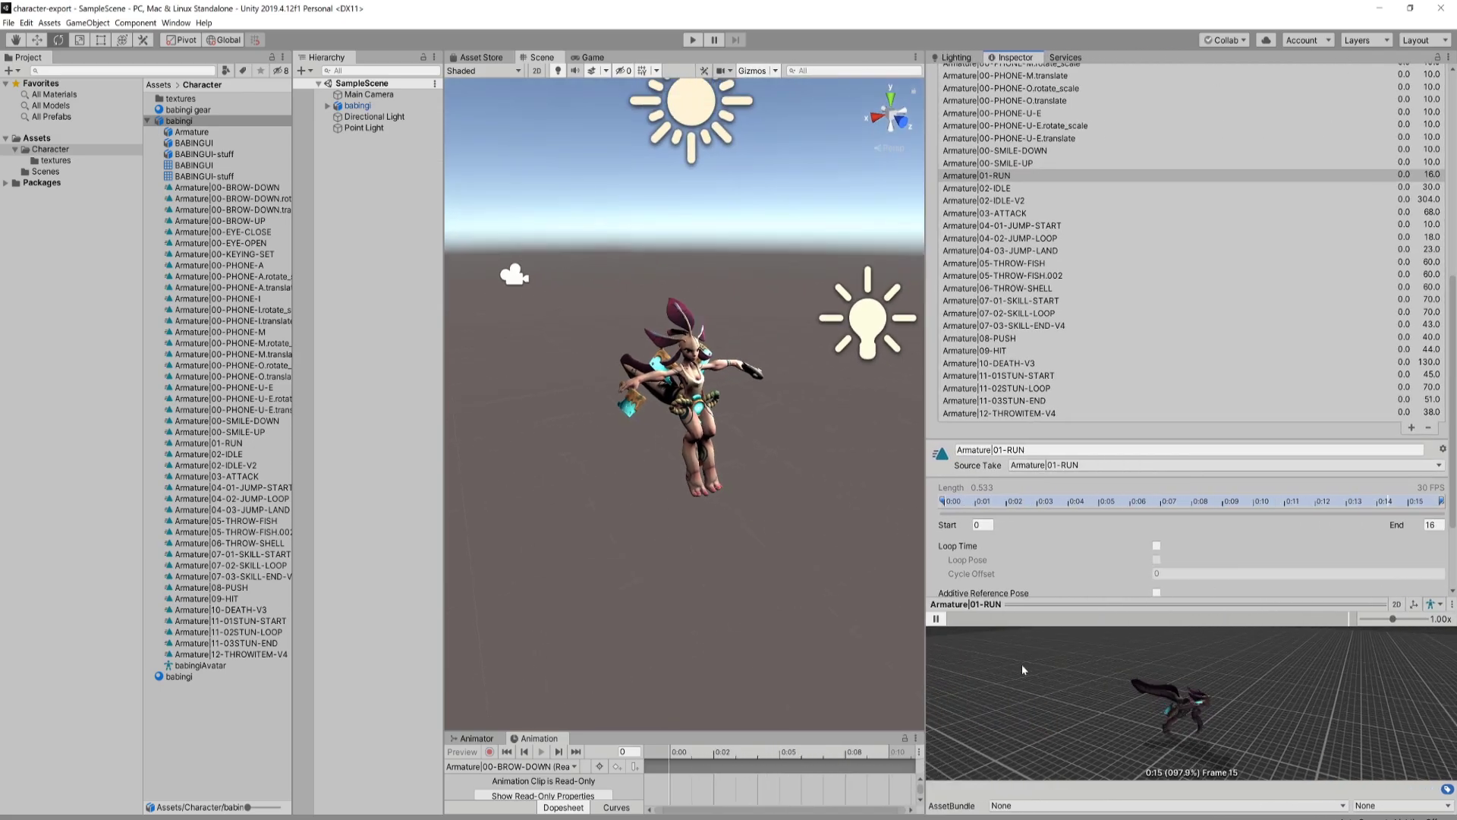
drag(1068, 604, 1068, 526)
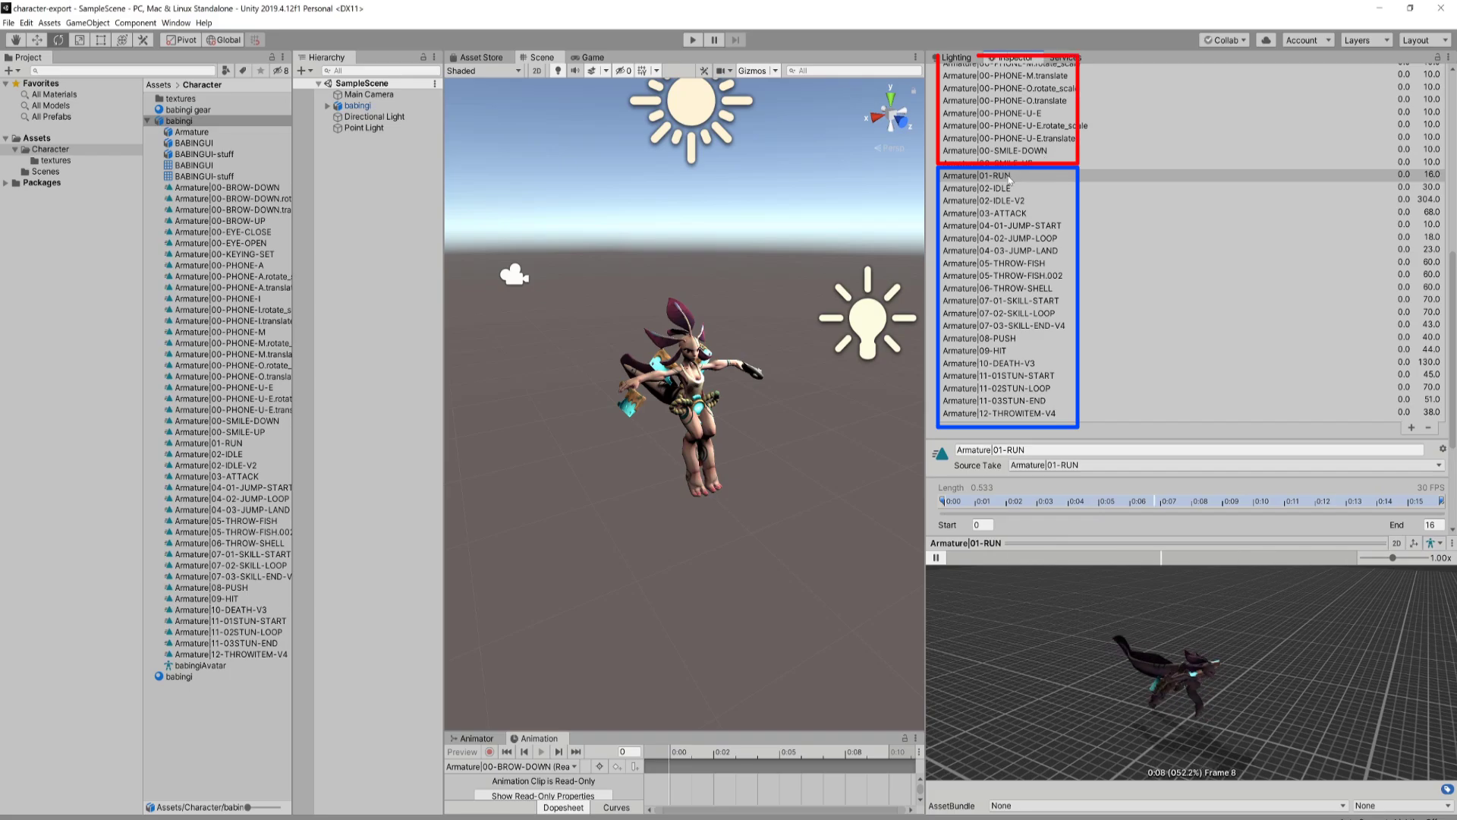
- Play the Armature|02-IDLE clip in the model preview, then stop the playback
click(986, 188)
click(935, 559)
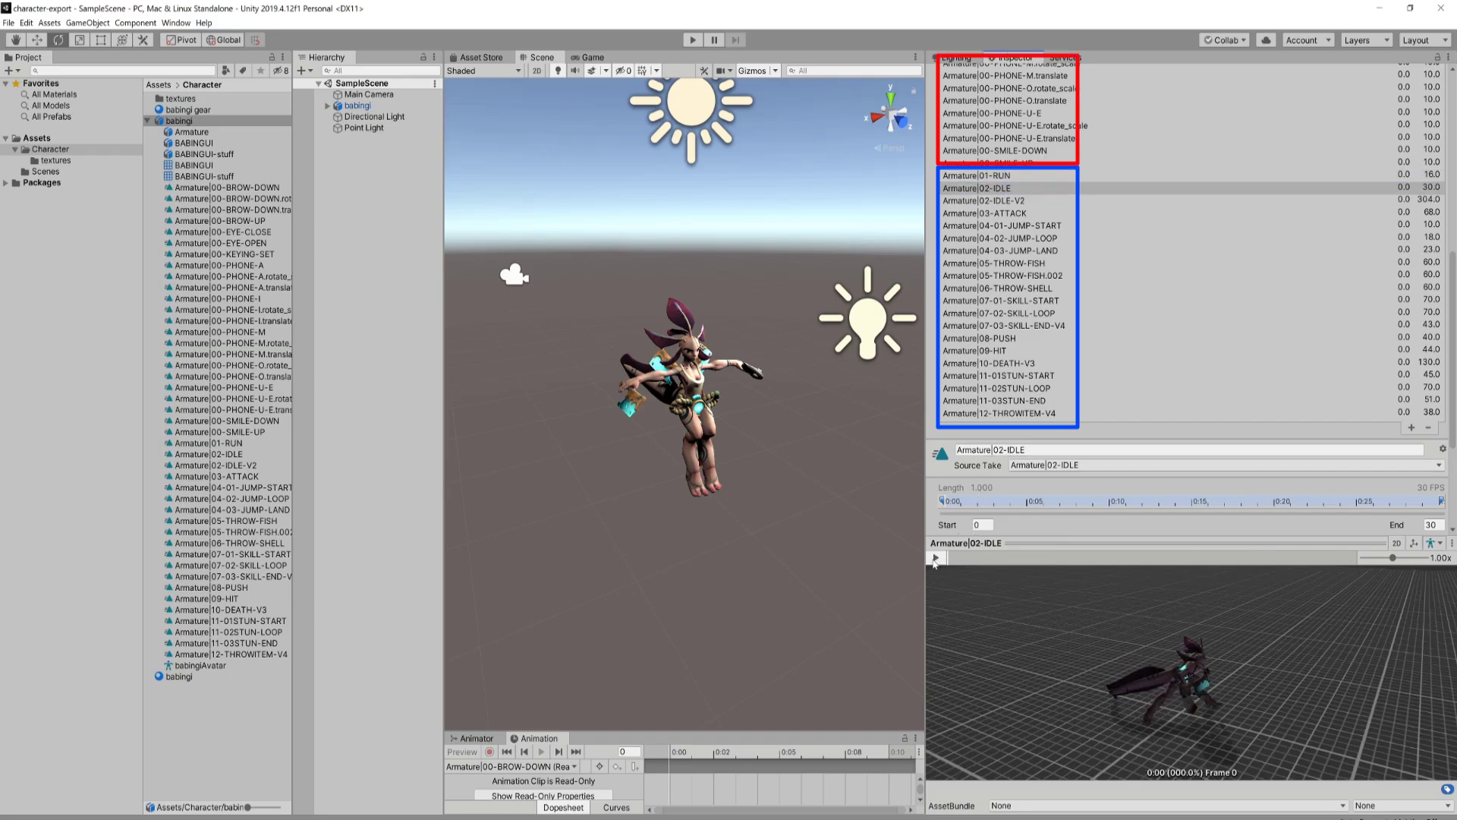
click(935, 558)
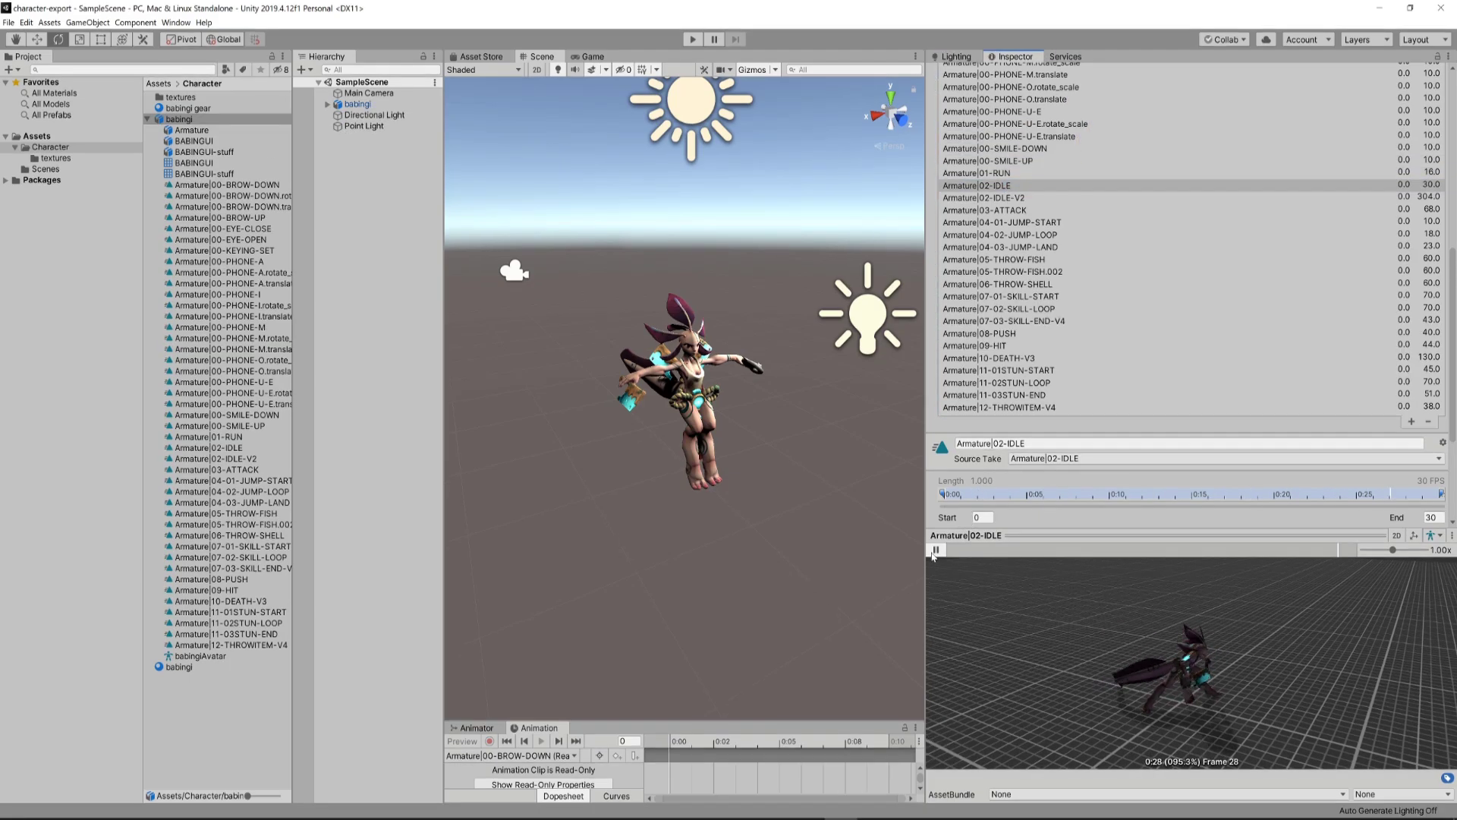
middle_drag(1285, 696, 1224, 691)
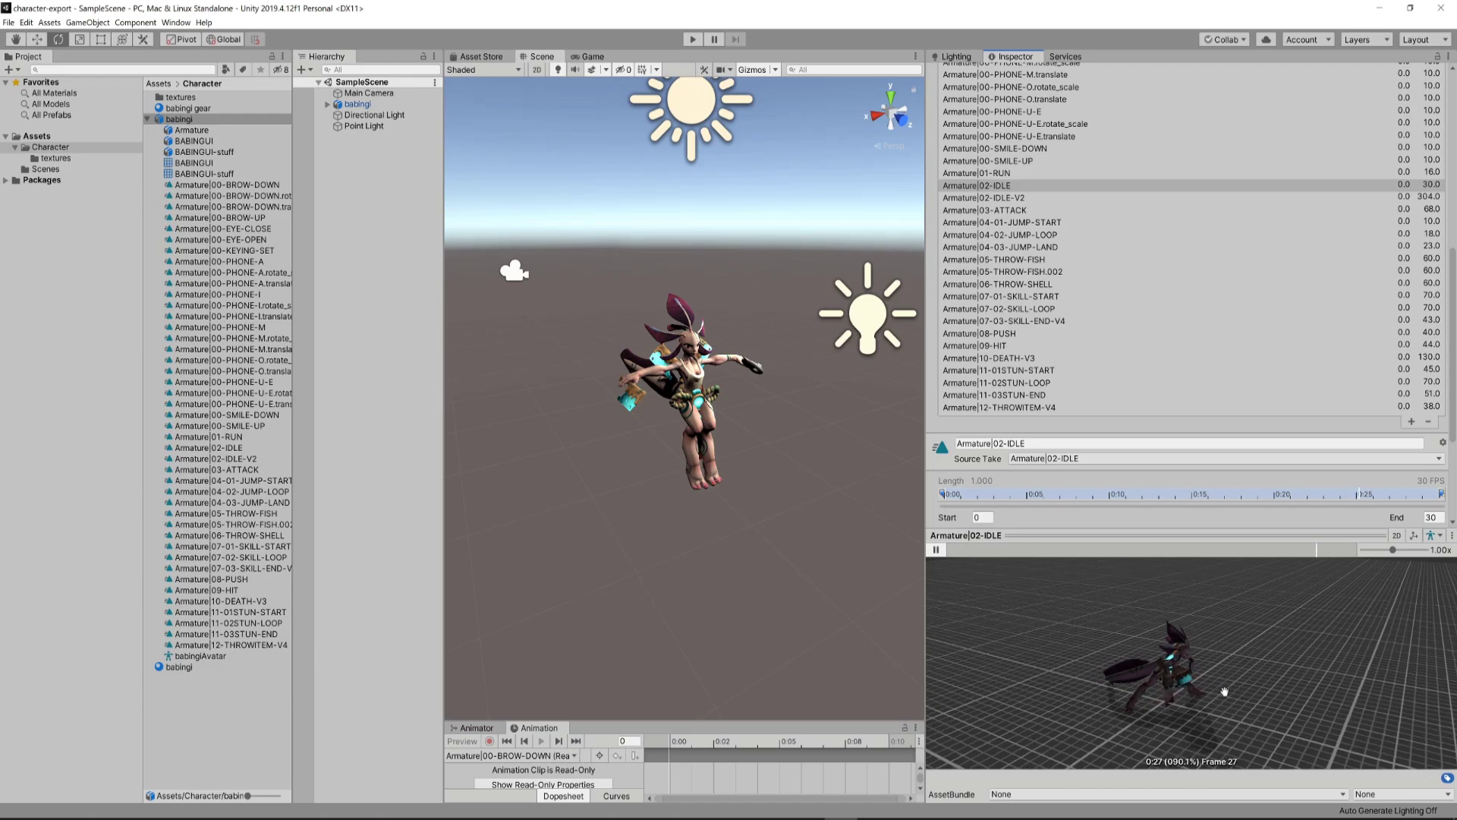
click(935, 550)
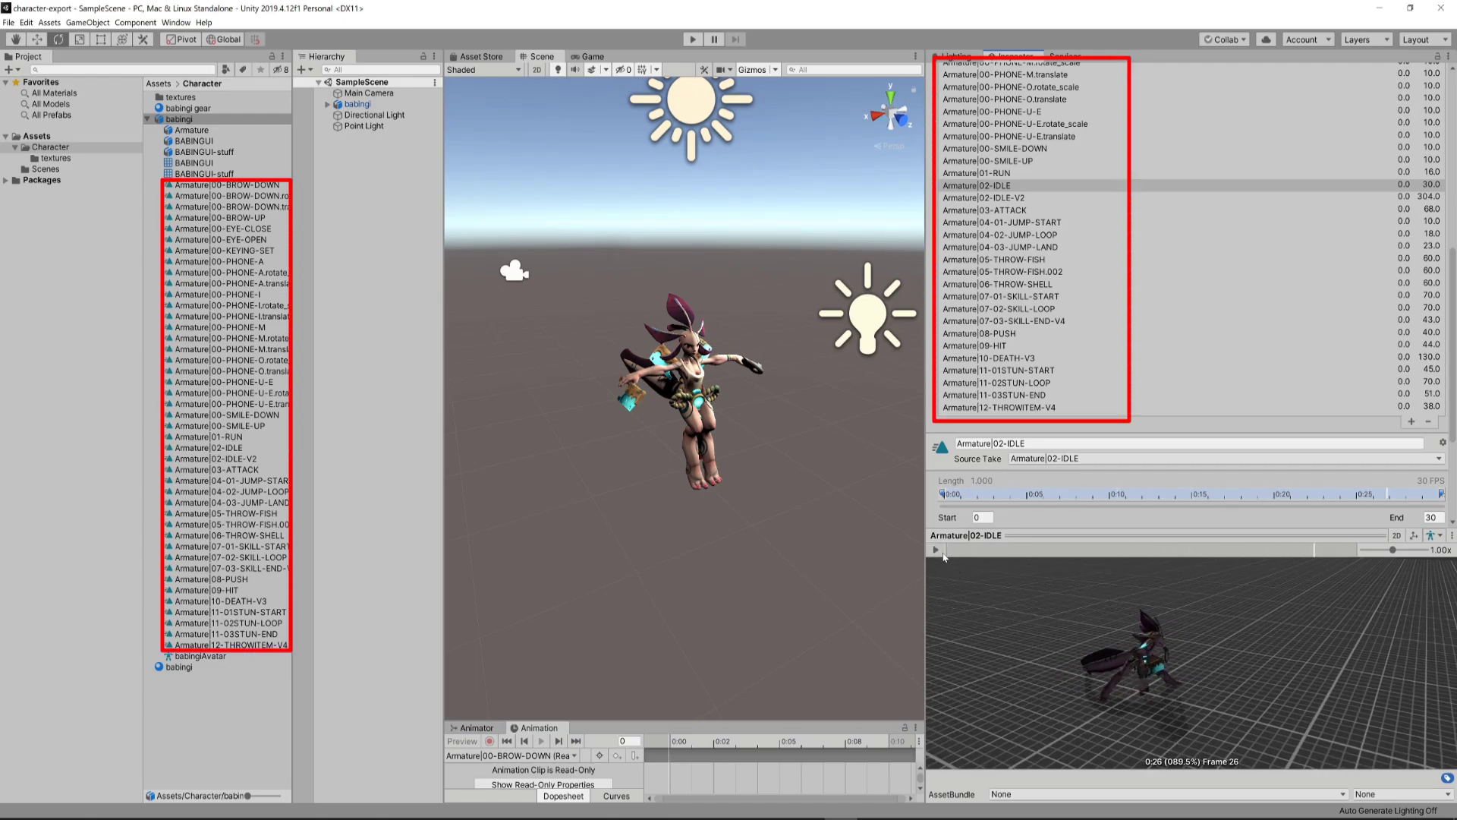
- Remove all the Armature|00 clips, from 00-BROW-DOWN to 00-SMILE-UP, from the model's clip list and apply the change
scroll(1102, 279, up, 10)
click(1044, 301)
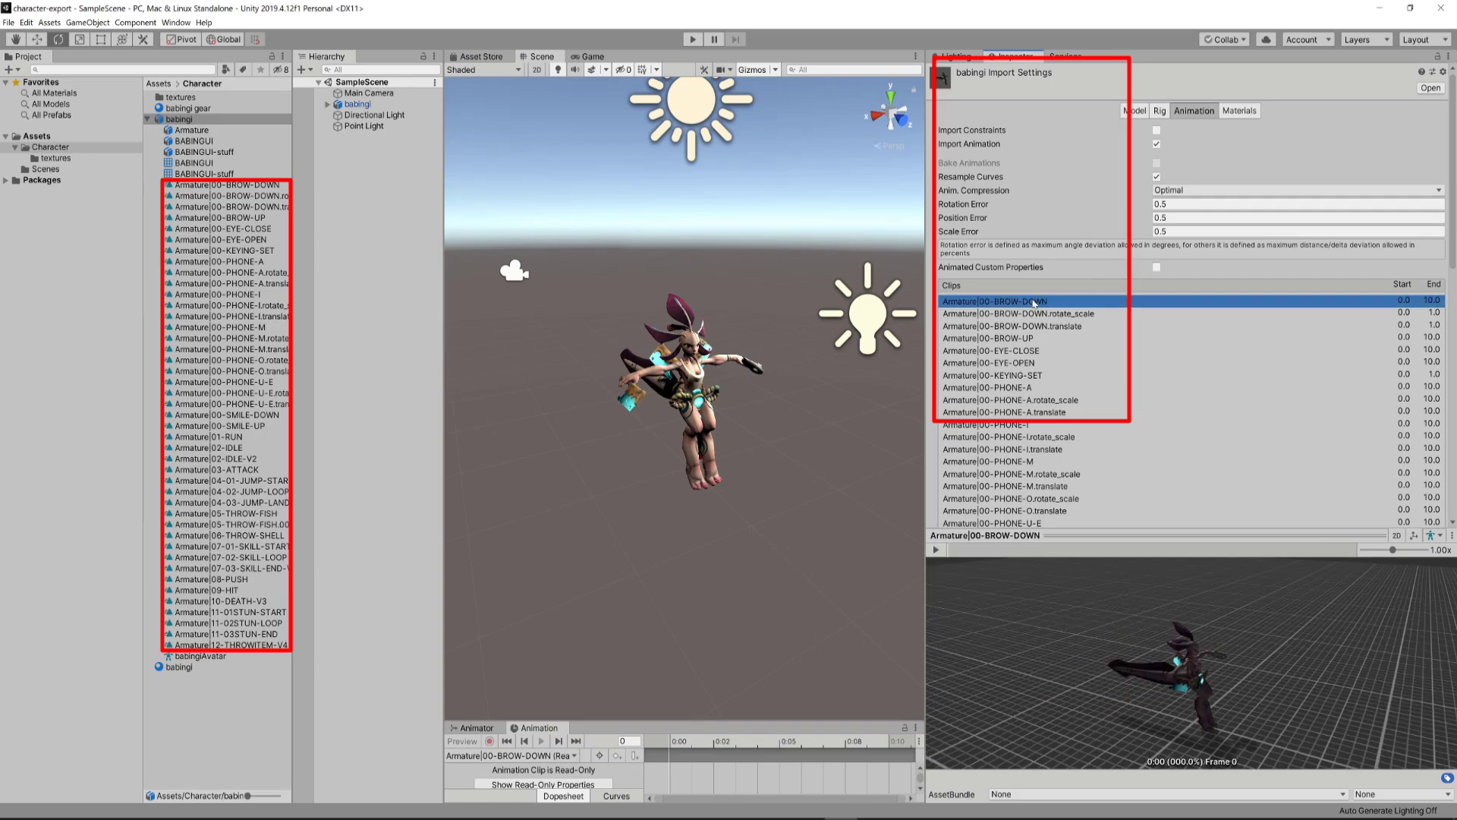
scroll(1038, 313, down, 6)
scroll(1240, 372, down, 3)
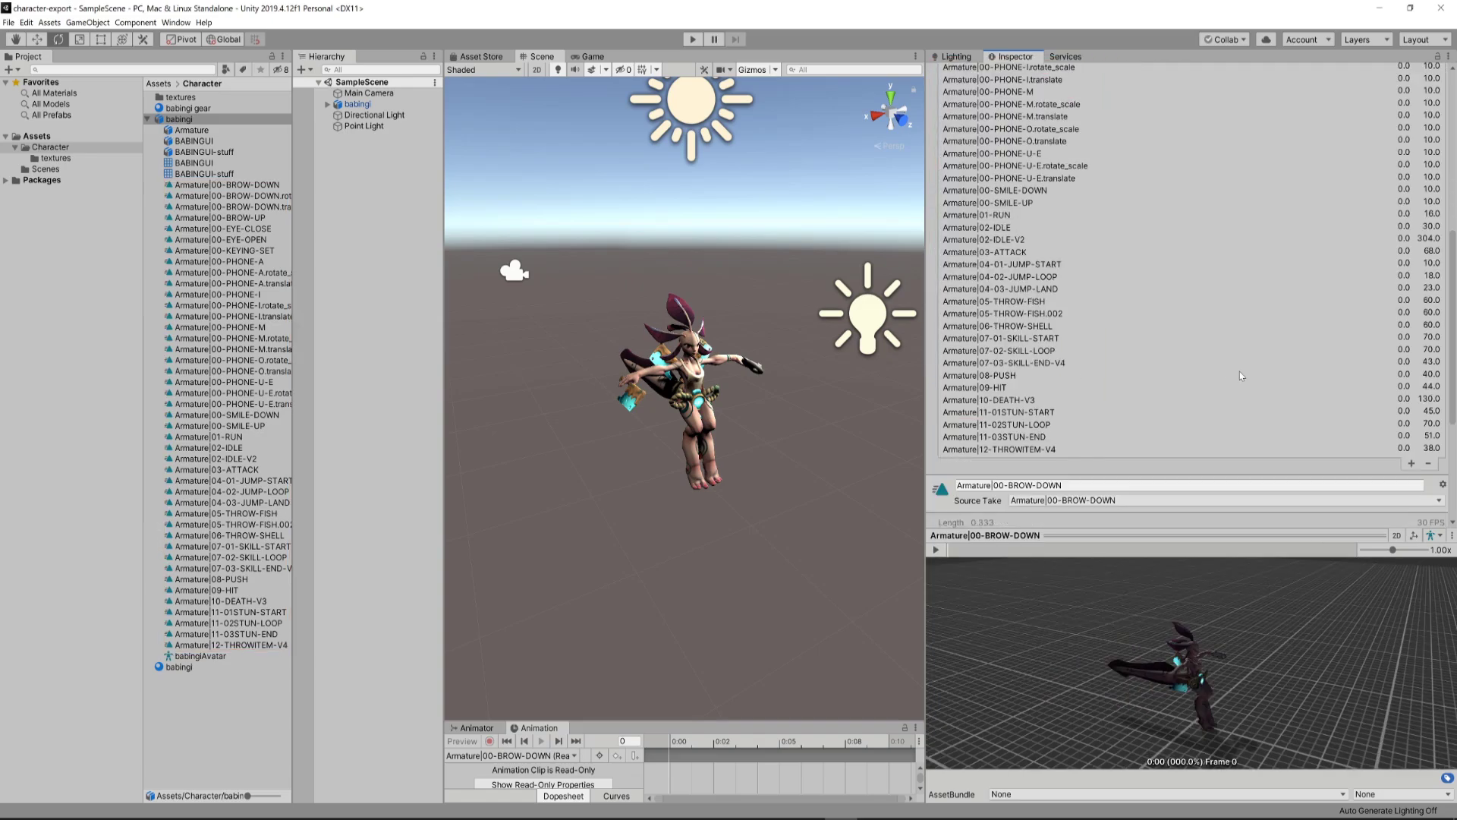
click(1428, 464)
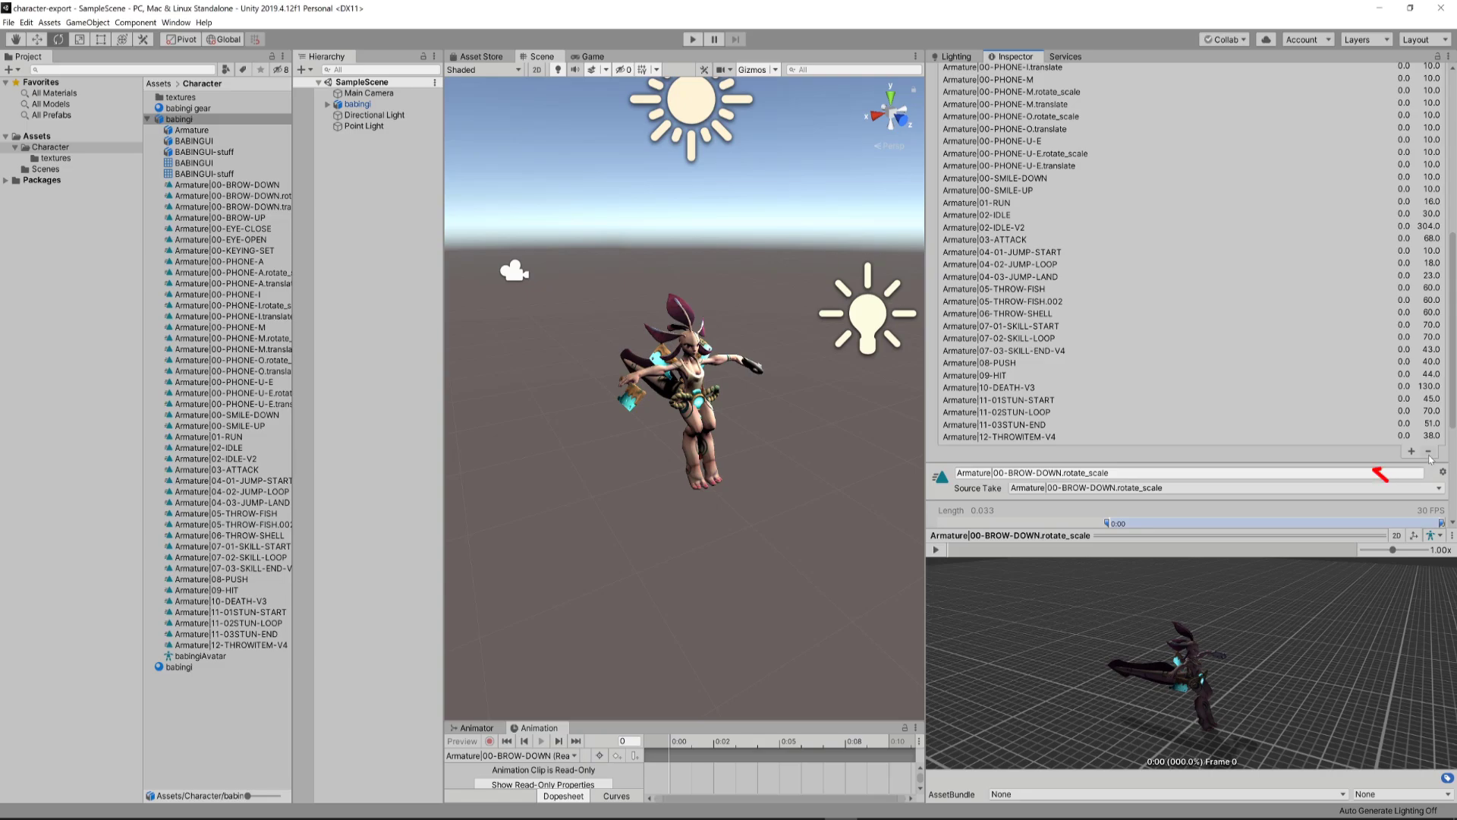
click(1430, 456)
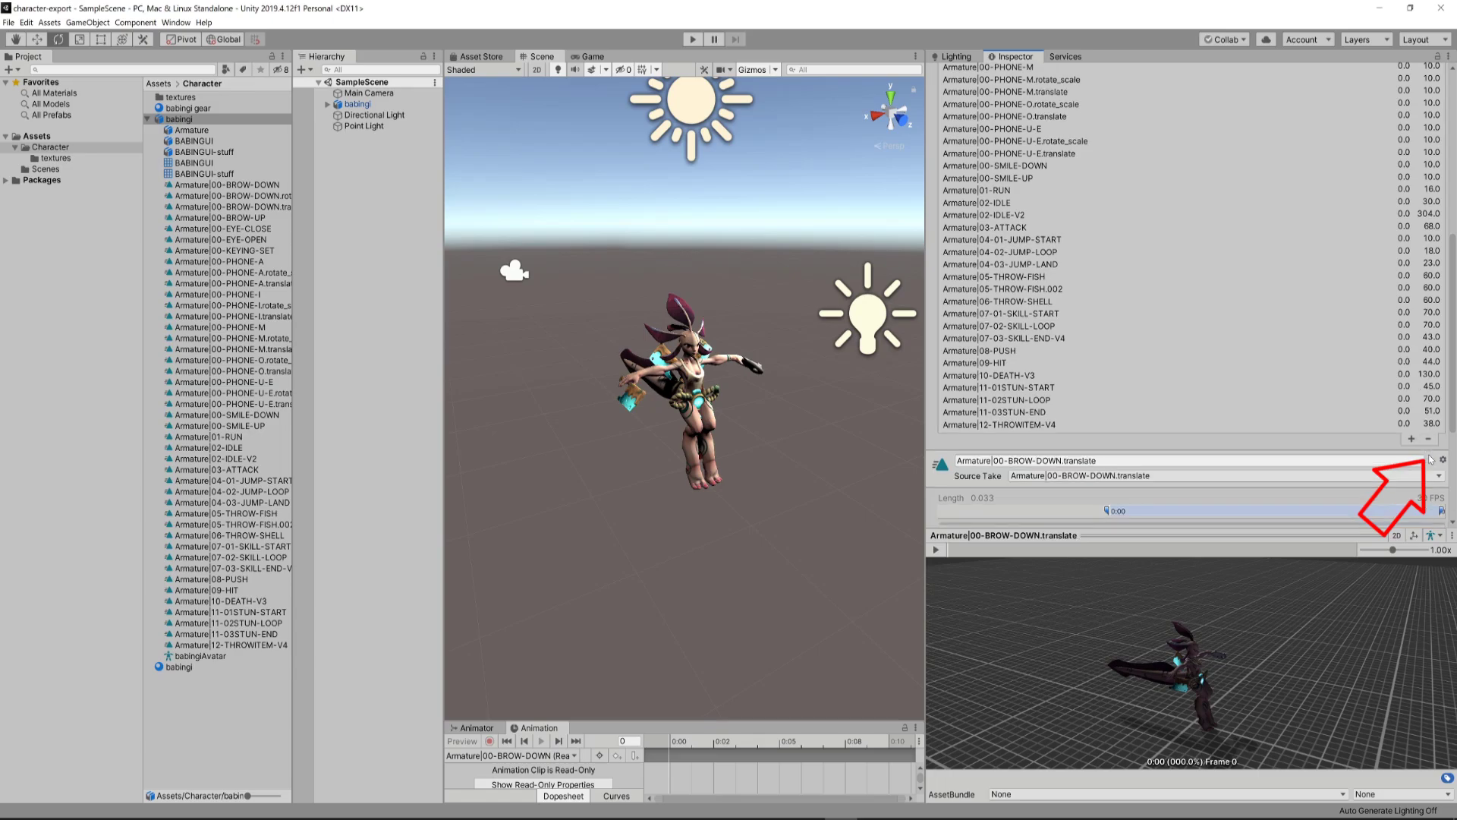
click(1430, 442)
click(1430, 429)
click(1429, 425)
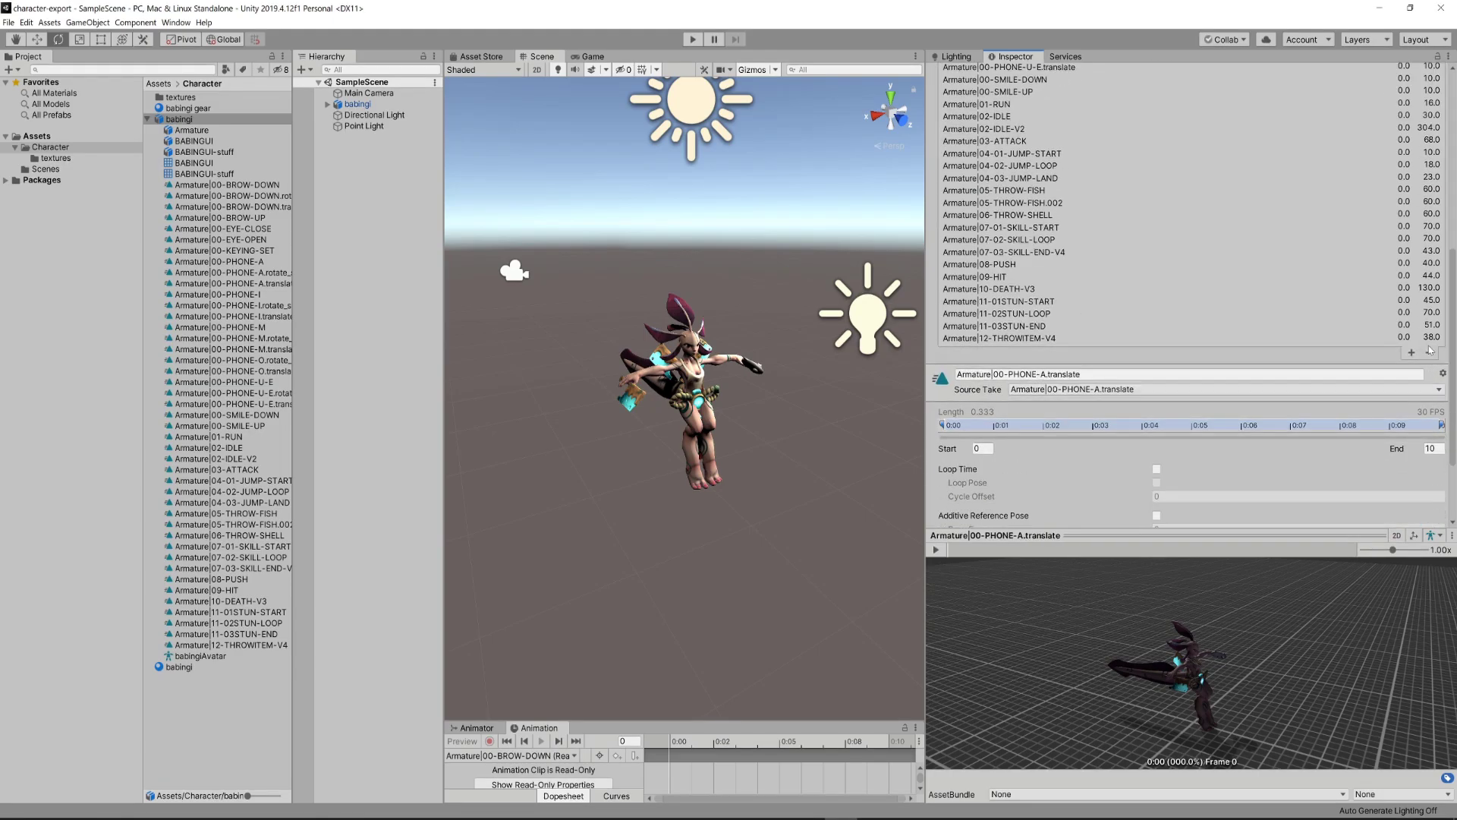
click(1430, 426)
click(1430, 431)
click(1429, 439)
click(1430, 439)
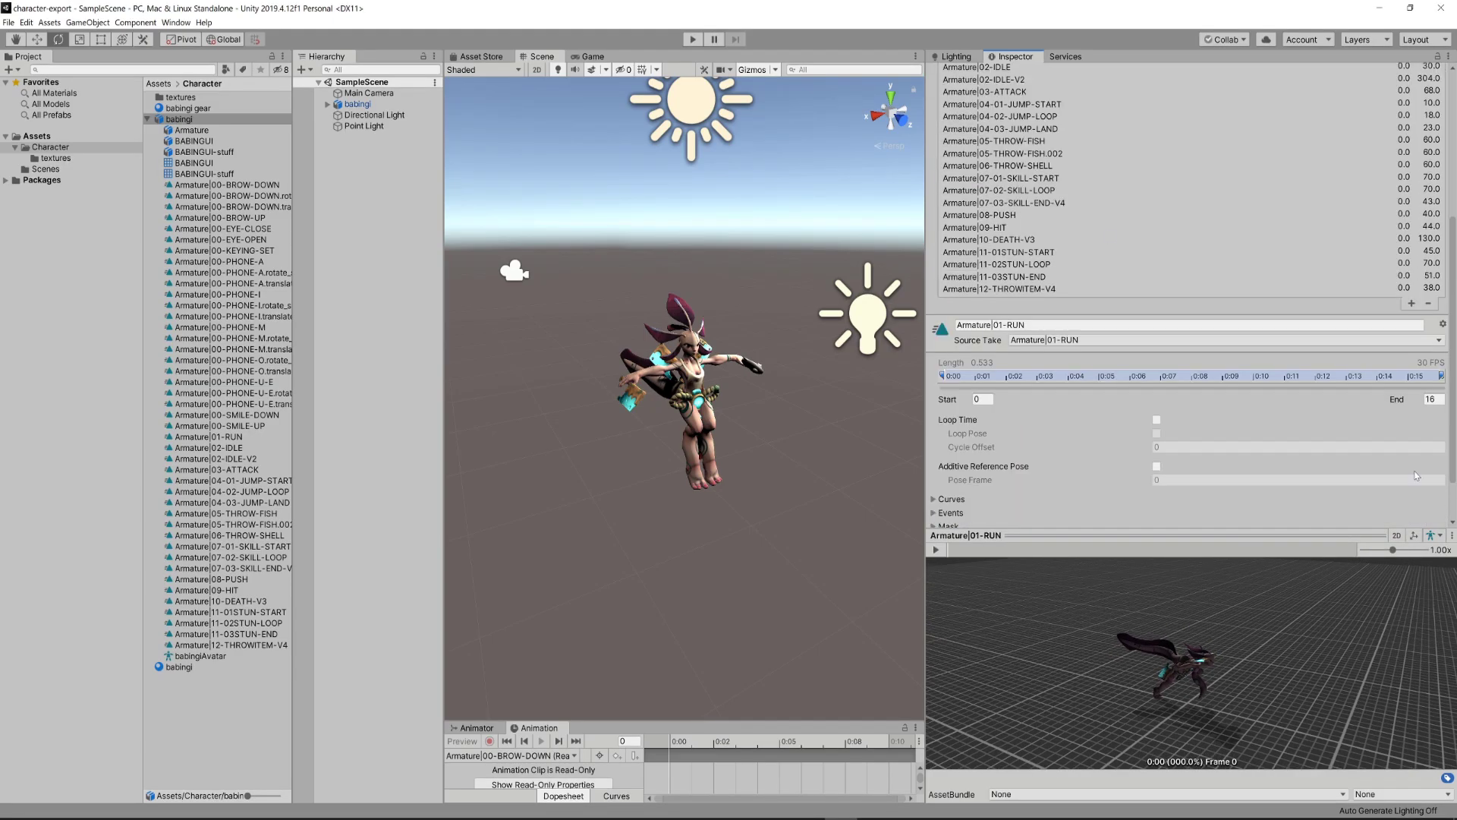
scroll(1276, 227, up, 8)
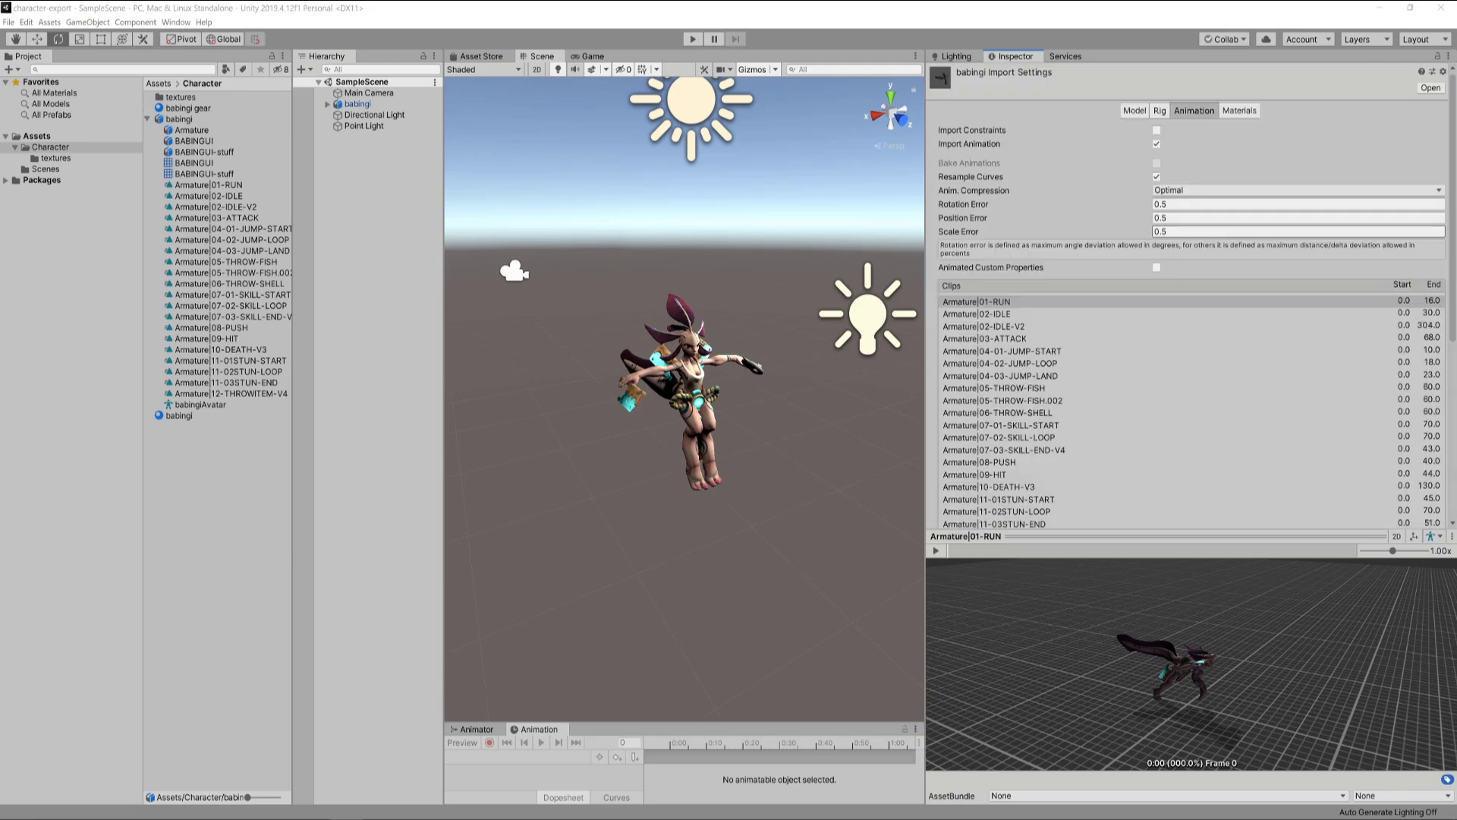
- Add a new clip to the end of the clip list, based on Armature|12-THROWITEM-V4
scroll(1271, 232, down, 6)
click(999, 290)
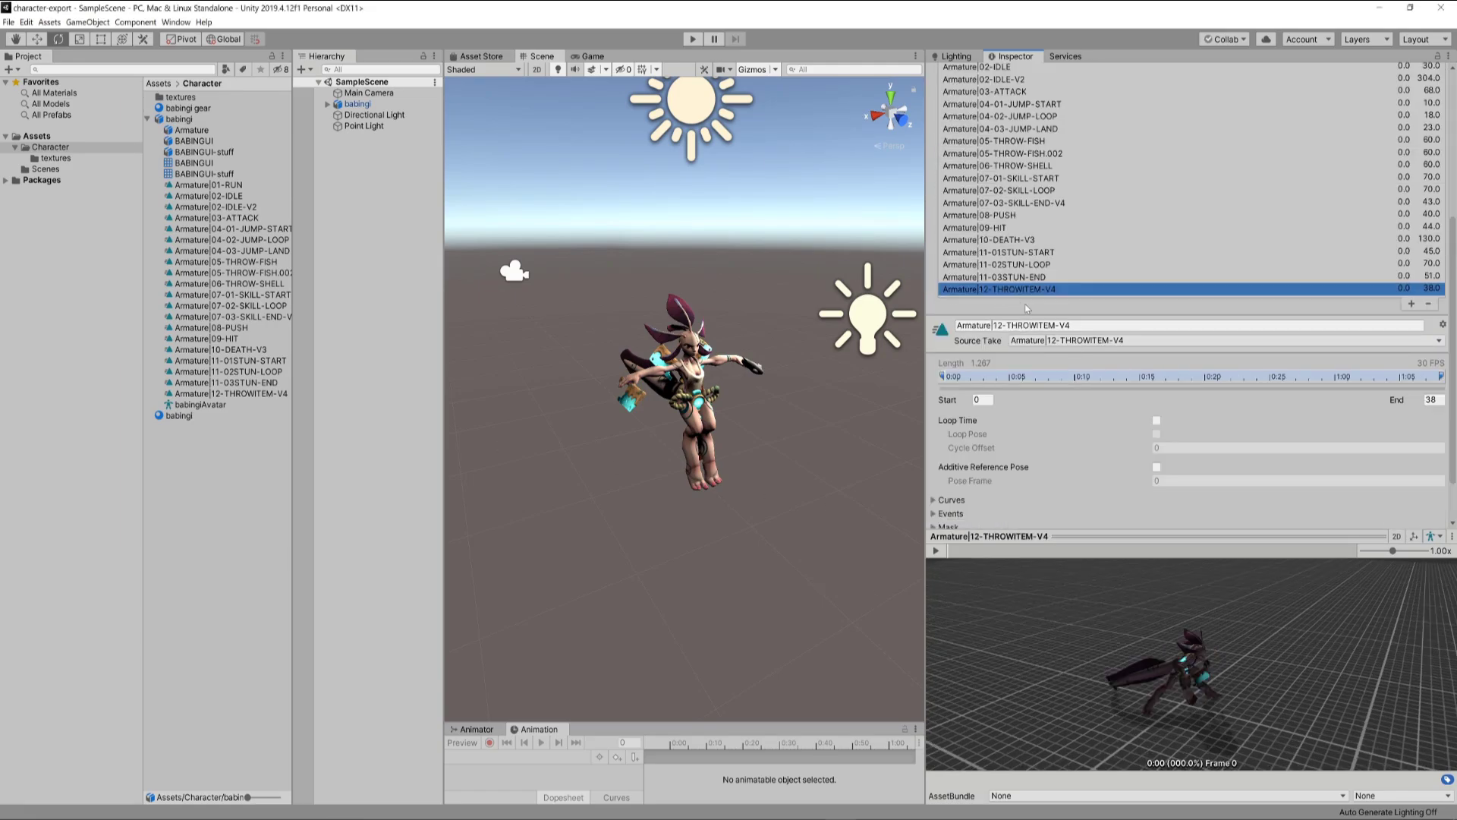
scroll(1042, 317, up, 3)
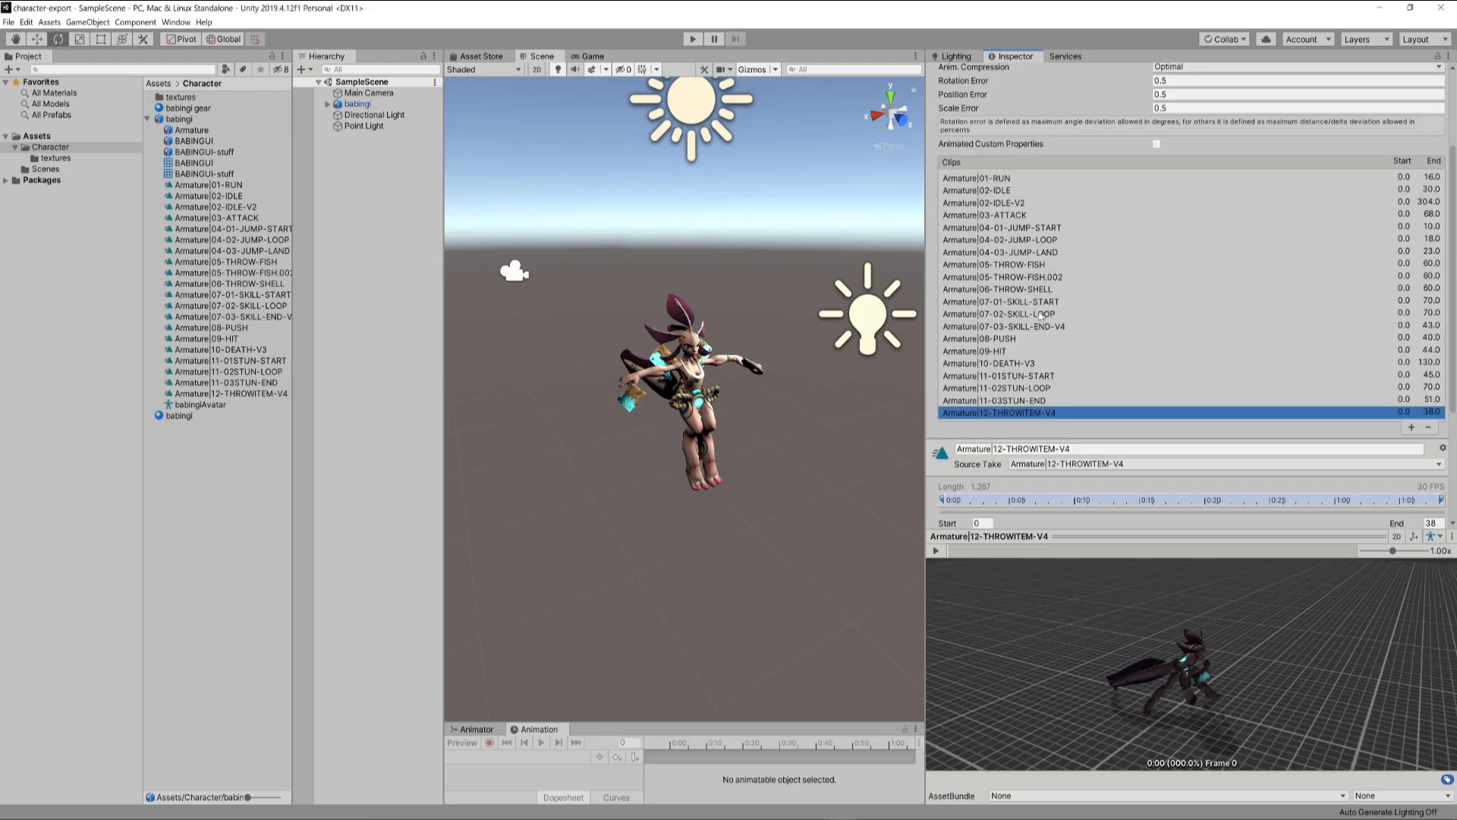
click(1411, 428)
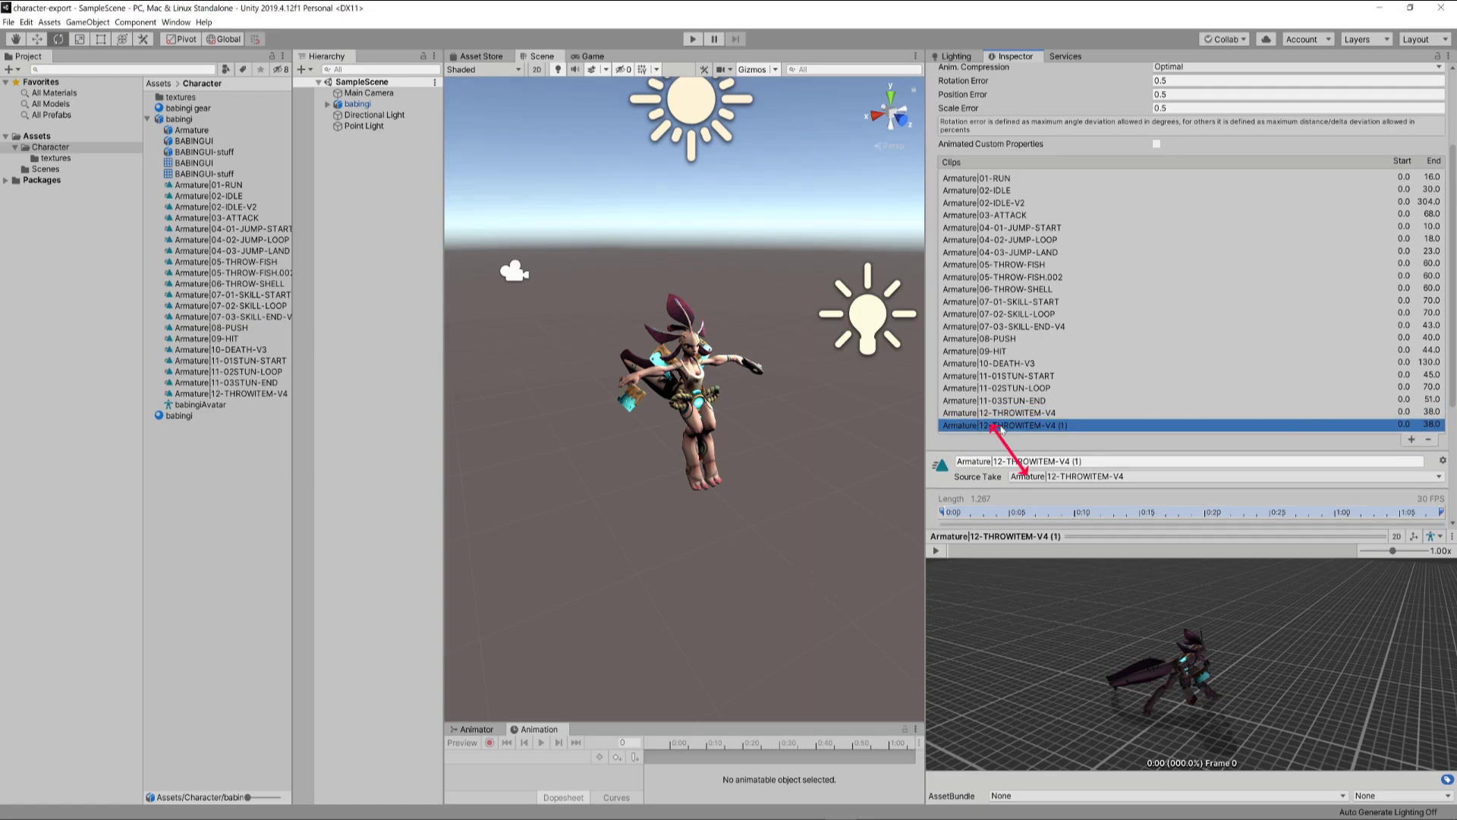
- Set the new last clip's source take to Armature|01-RUN and rename the first clip in the list to 01-RUN
click(1070, 477)
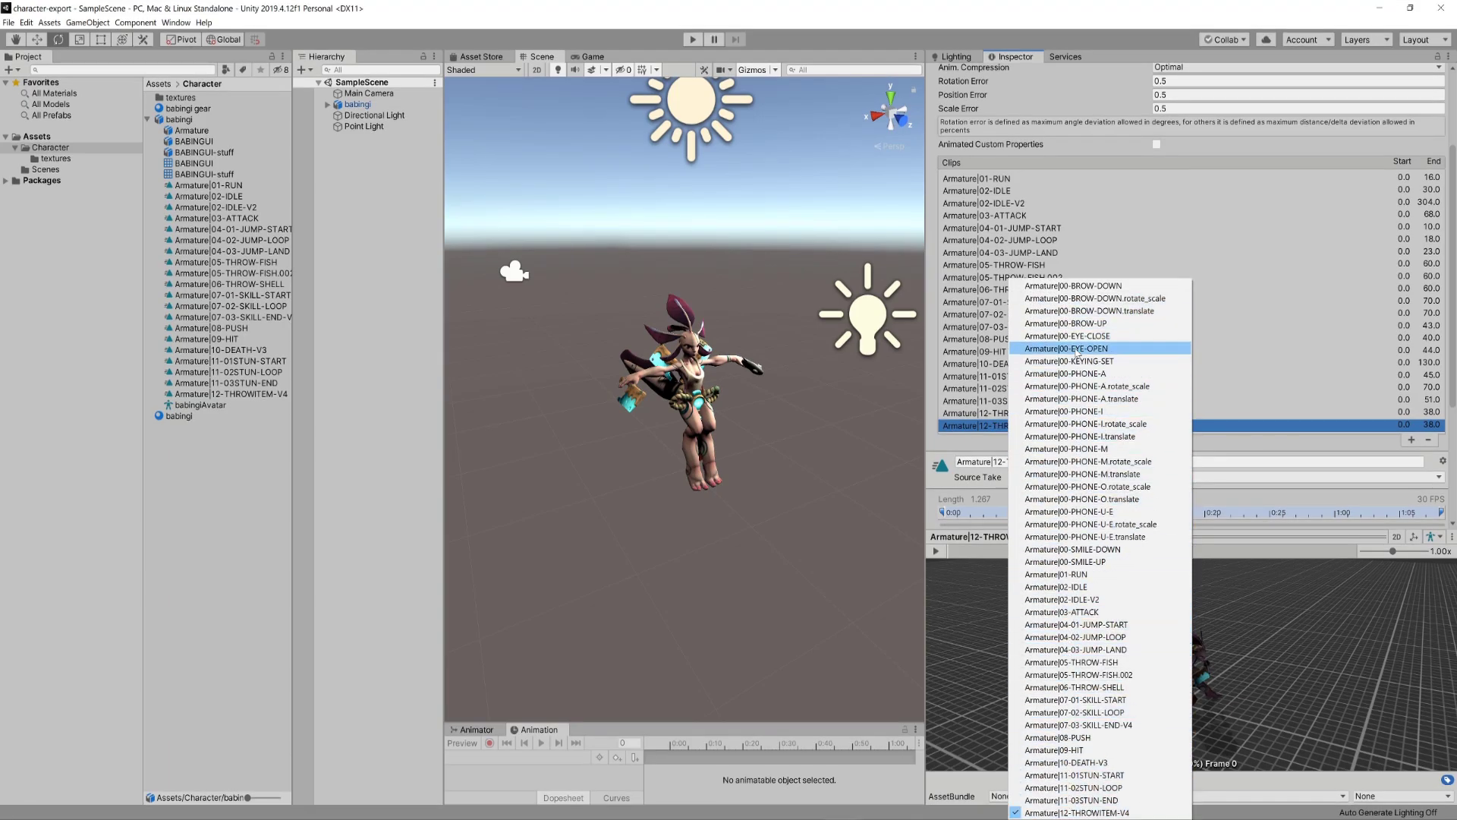
click(1078, 574)
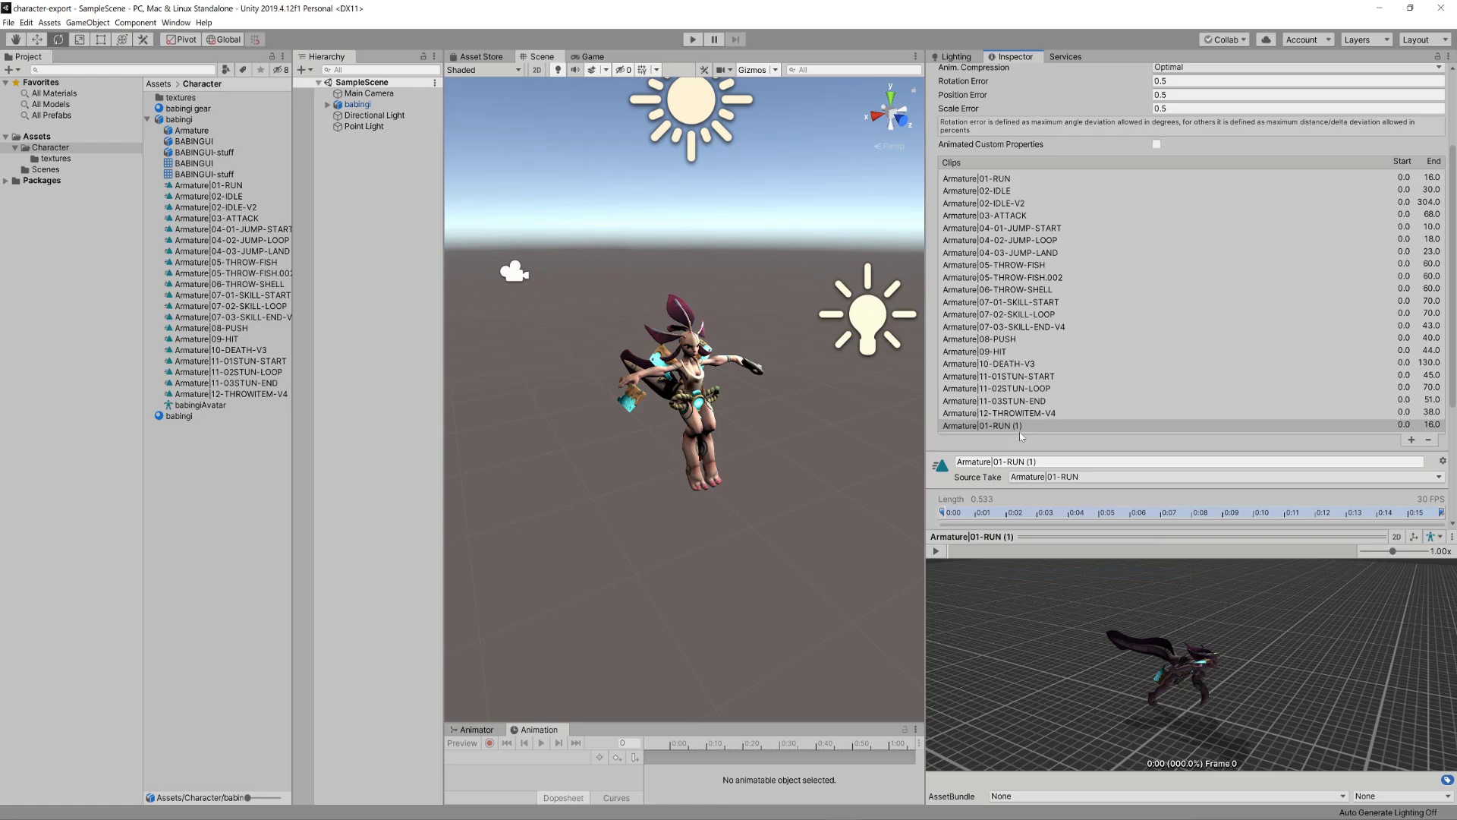
click(993, 179)
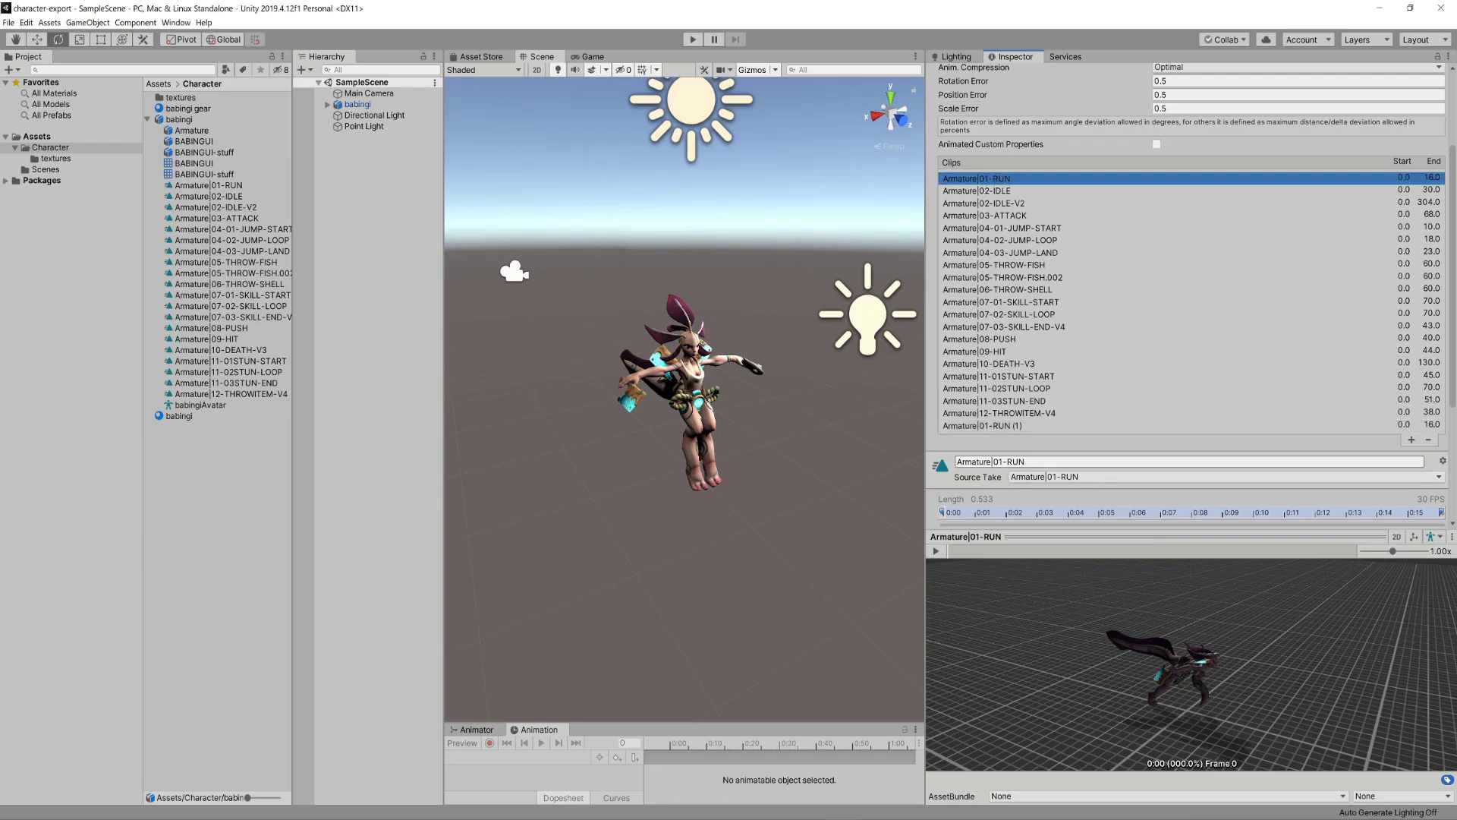
click(993, 463)
drag(993, 462, 916, 462)
key(BackSpace)
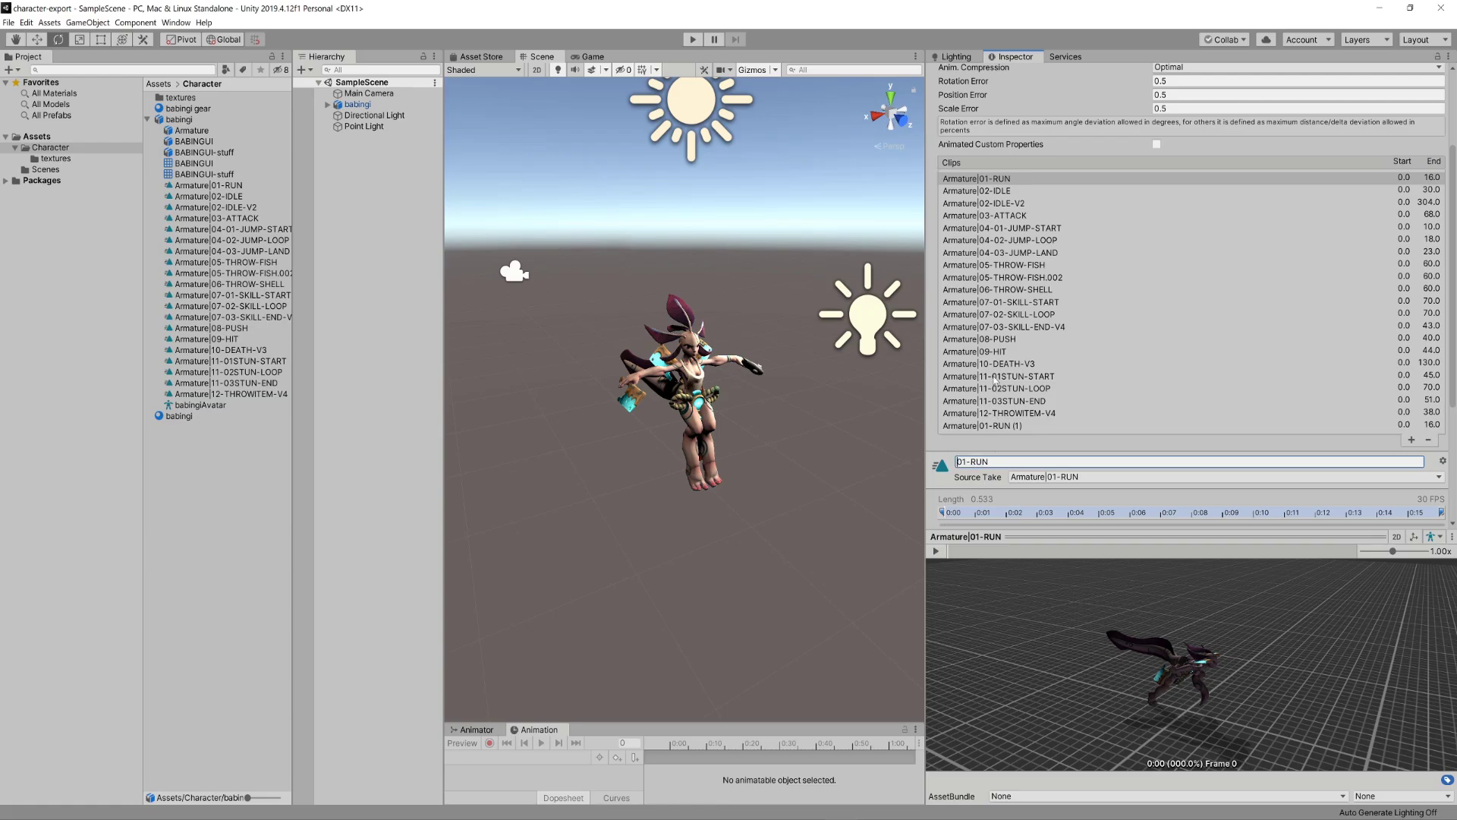
- Rename the duplicate run clip at the end of the clip list to 01-RUN v2
click(990, 414)
click(991, 426)
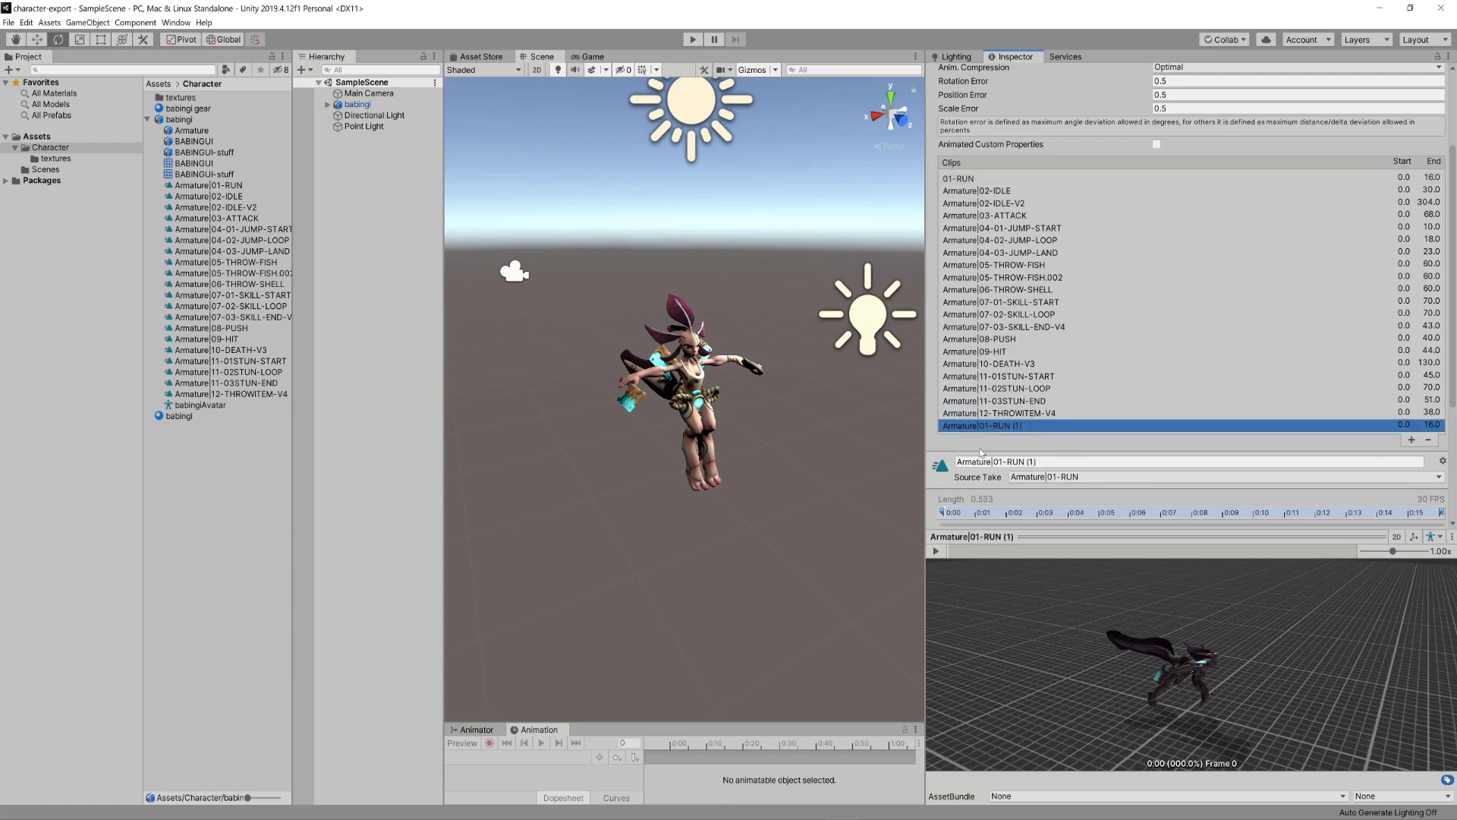
click(994, 462)
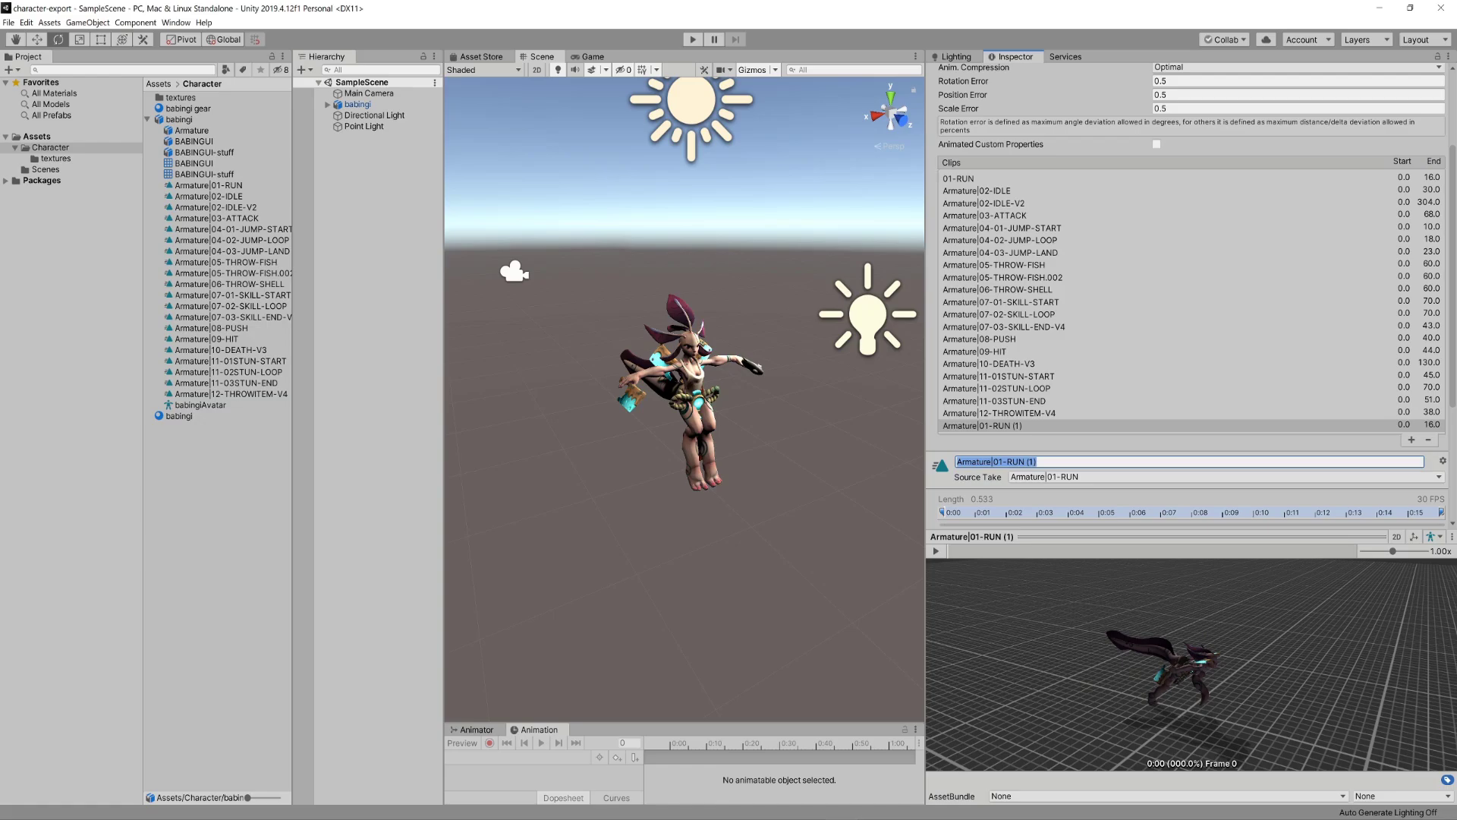
text(01-RUN v2)
key(Return)
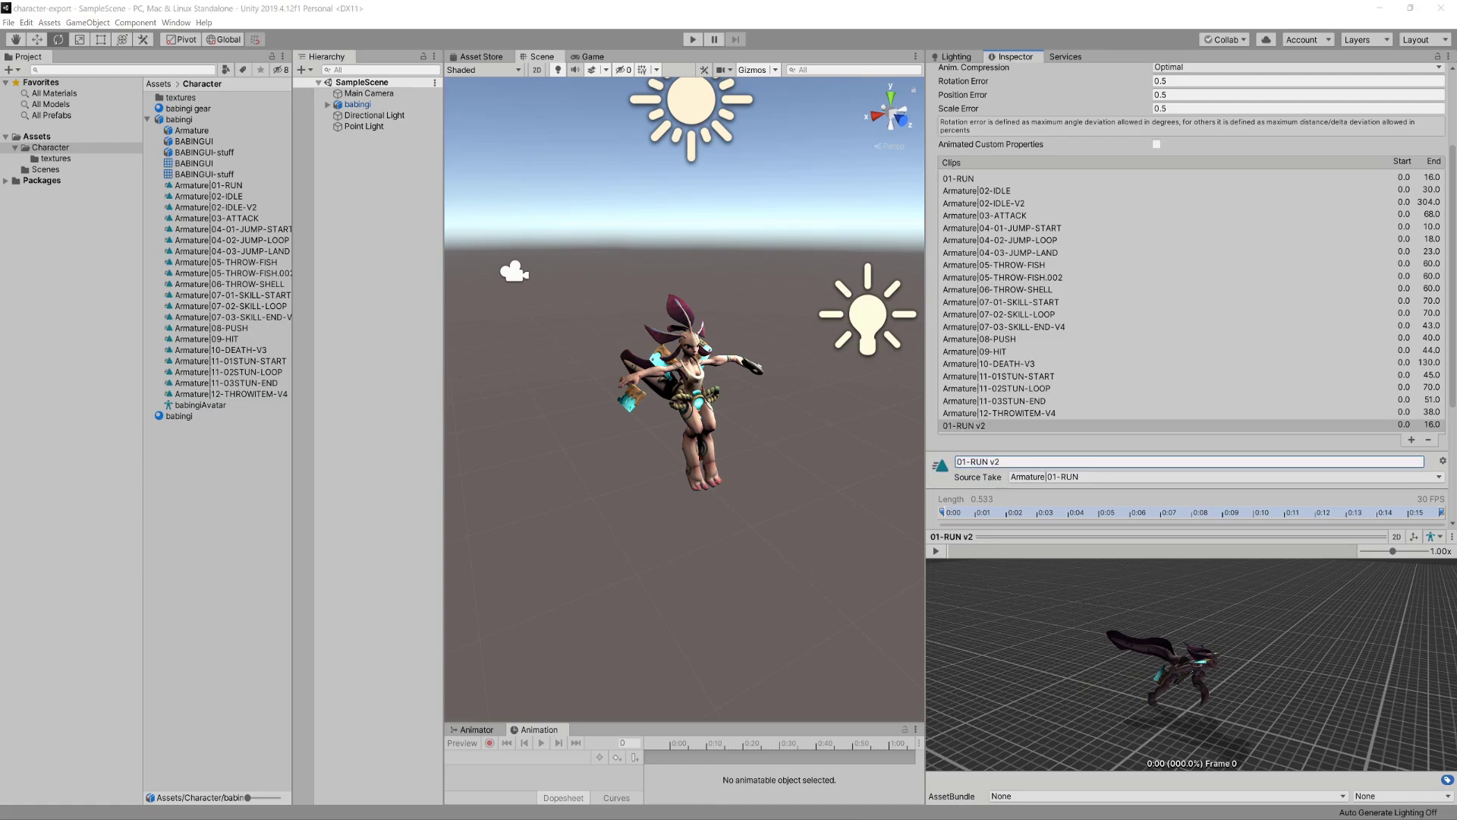
- Remove the Armature| prefix from the two idle clips, naming them 02-IDLE and 02-IDLE-V2
click(990, 191)
drag(955, 461, 992, 462)
key(BackSpace)
key(Return)
click(990, 203)
key(BackSpace)
key(Return)
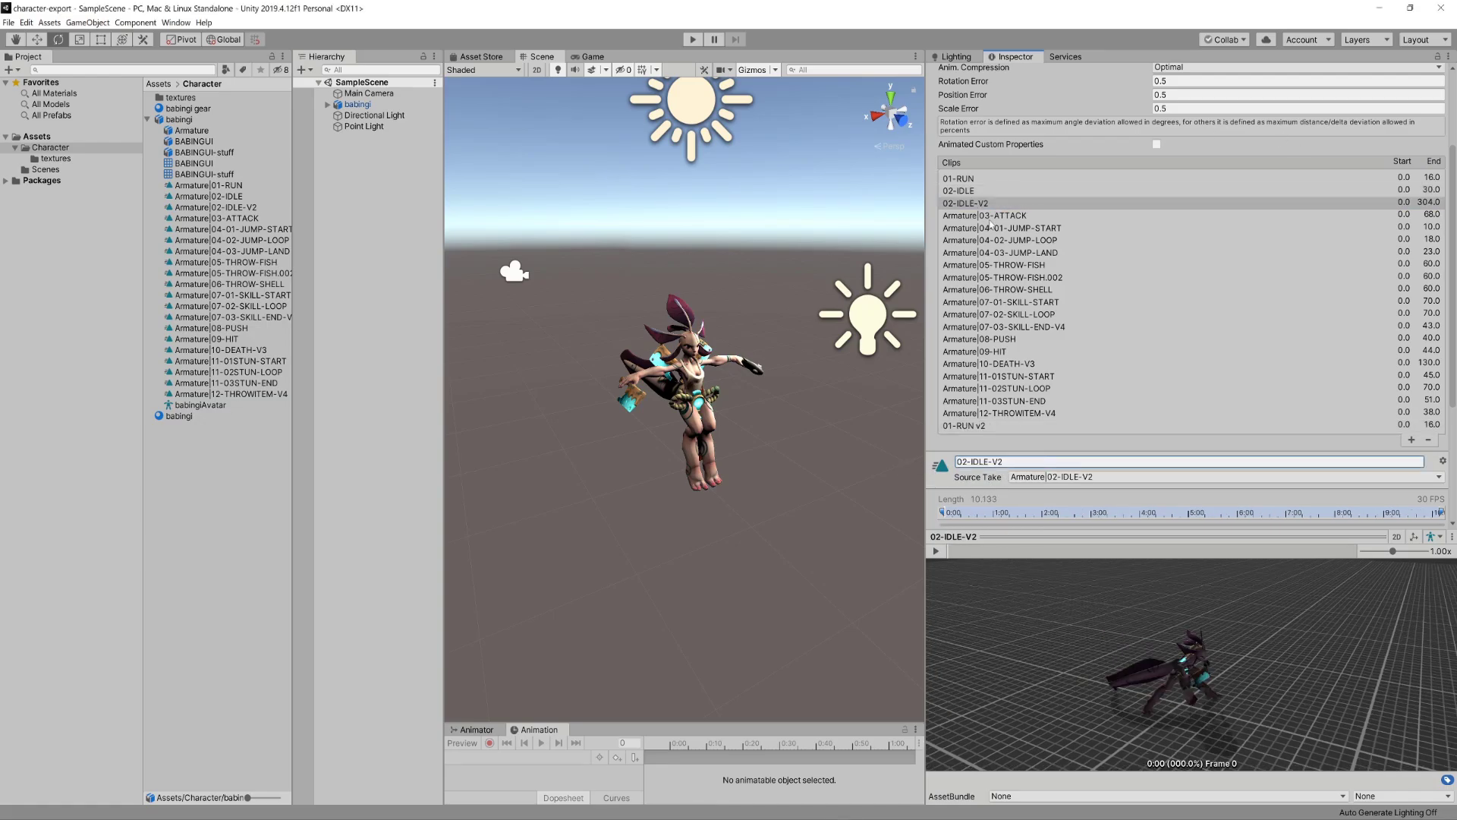
- Rename the attack clip to 03-ATTACK by removing its Armature| prefix
click(989, 217)
click(992, 461)
key(BackSpace)
key(BackSpace)
key(BackSpace)
key(BackSpace)
key(BackSpace)
key(BackSpace)
key(BackSpace)
key(BackSpace)
key(BackSpace)
key(Return)
- Rename the jump start clip to 04-01-JUMP-START by removing its Armature| prefix
click(991, 229)
click(992, 461)
key(BackSpace)
key(BackSpace)
key(BackSpace)
key(BackSpace)
key(BackSpace)
key(BackSpace)
key(BackSpace)
key(BackSpace)
key(BackSpace)
key(Return)
- Remove the Armature| prefix from the jump loop and landing clips, naming them 04-02-JUMP-LOOP and 04-03-JUMP-LAND
click(990, 240)
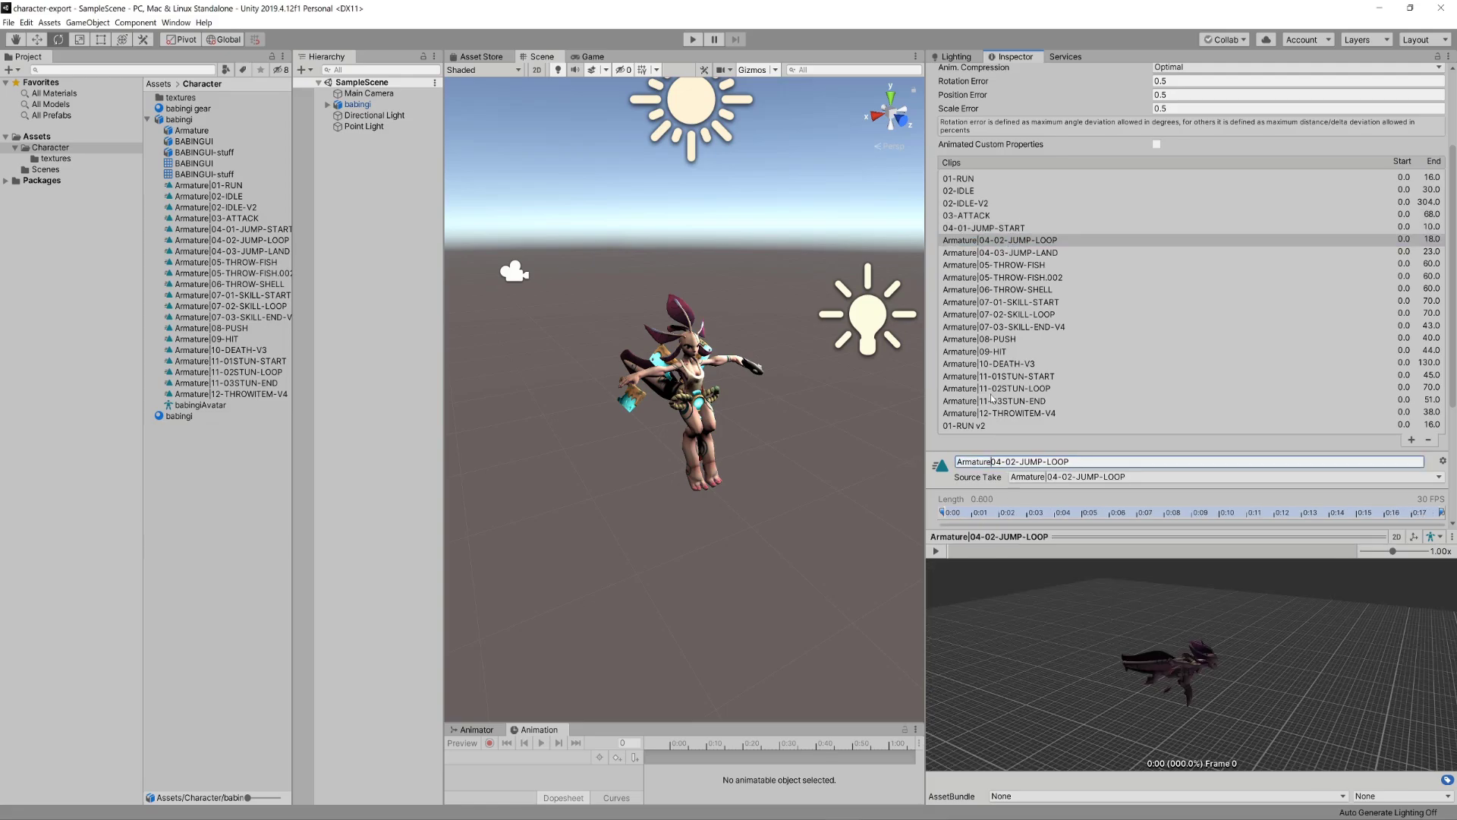
key(BackSpace)
key(BackSpace)
key(BackSpace)
key(BackSpace)
key(BackSpace)
key(BackSpace)
key(BackSpace)
key(BackSpace)
key(Return)
click(990, 253)
key(BackSpace)
key(Return)
- Try to remove the Armature| prefix from the 05-THROW-FISH, 05-THROW-FISH.002 and 06-THROW-SHELL clip names
click(990, 266)
key(BackSpace)
key(Return)
drag(993, 462, 863, 473)
click(990, 278)
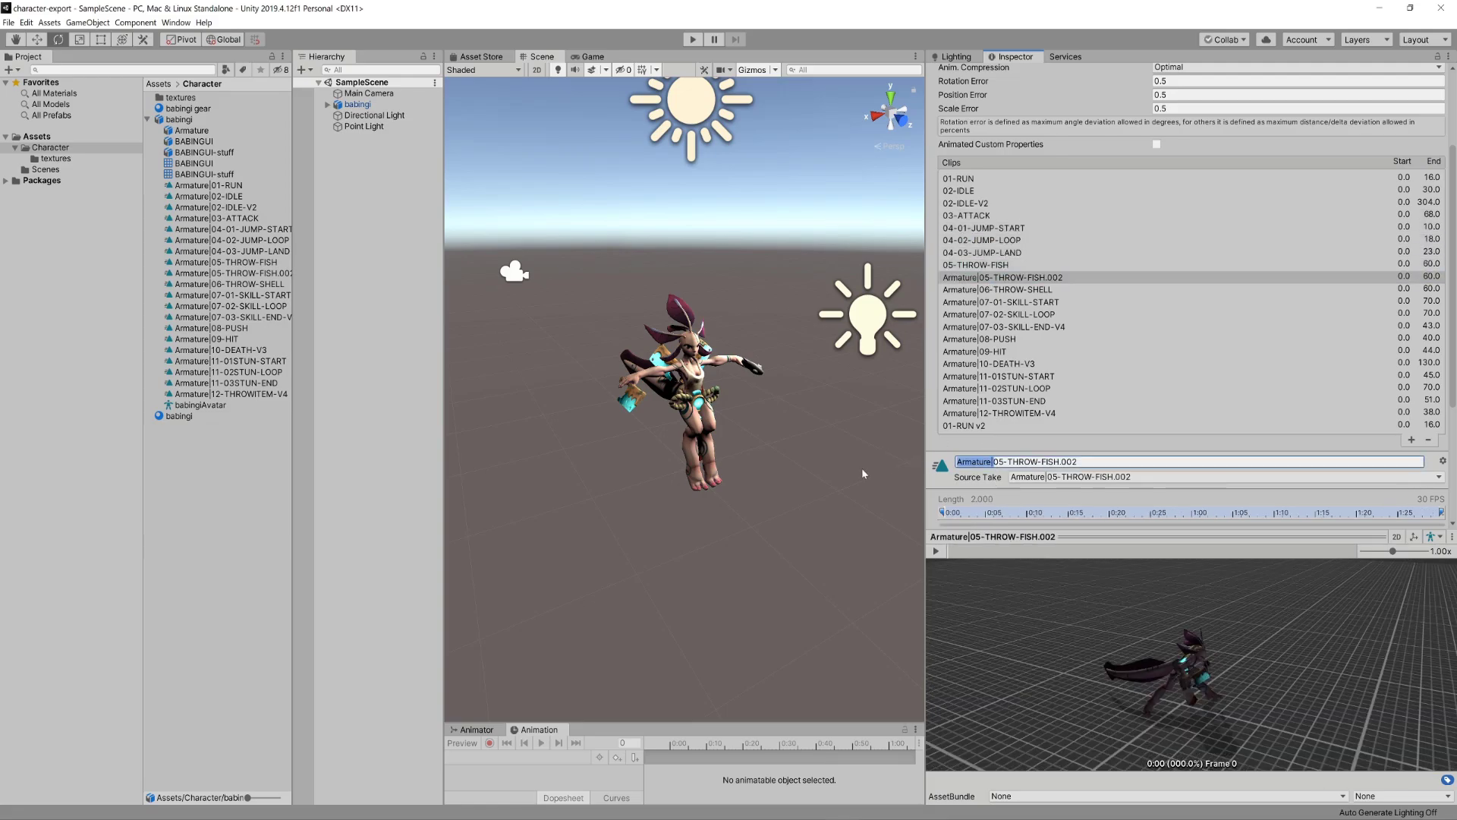
key(BackSpace)
key(ctrl+z)
key(BackSpace)
click(990, 289)
drag(993, 461, 953, 462)
key(BackSpace)
key(ctrl+z)
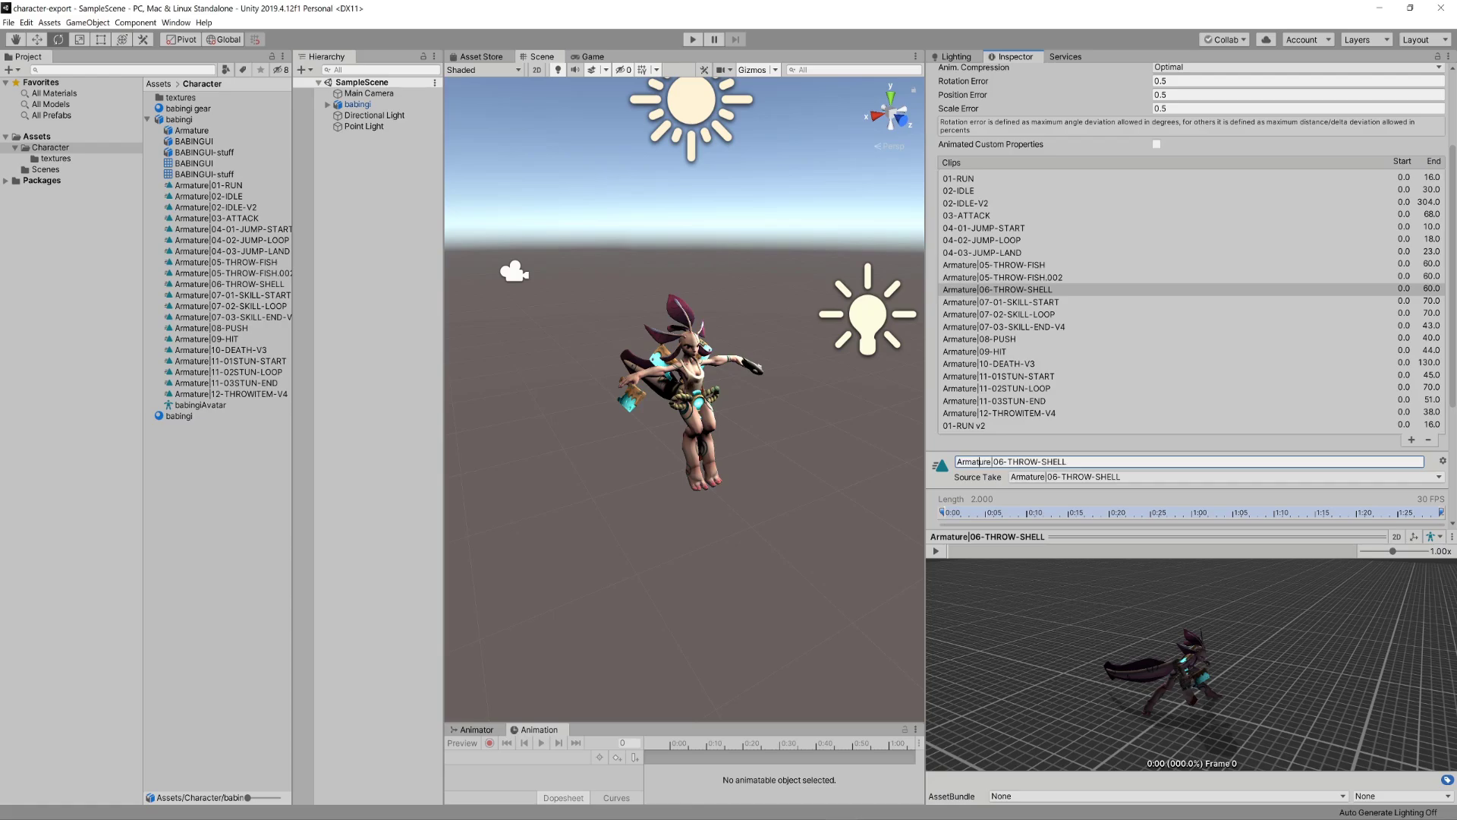
- Rename the throw-shell clip to 6-THROW-SHELL, strip the Armature| prefix from all remaining clips, and apply the changes
key(BackSpace)
key(BackSpace)
key(BackSpace)
key(BackSpace)
key(BackSpace)
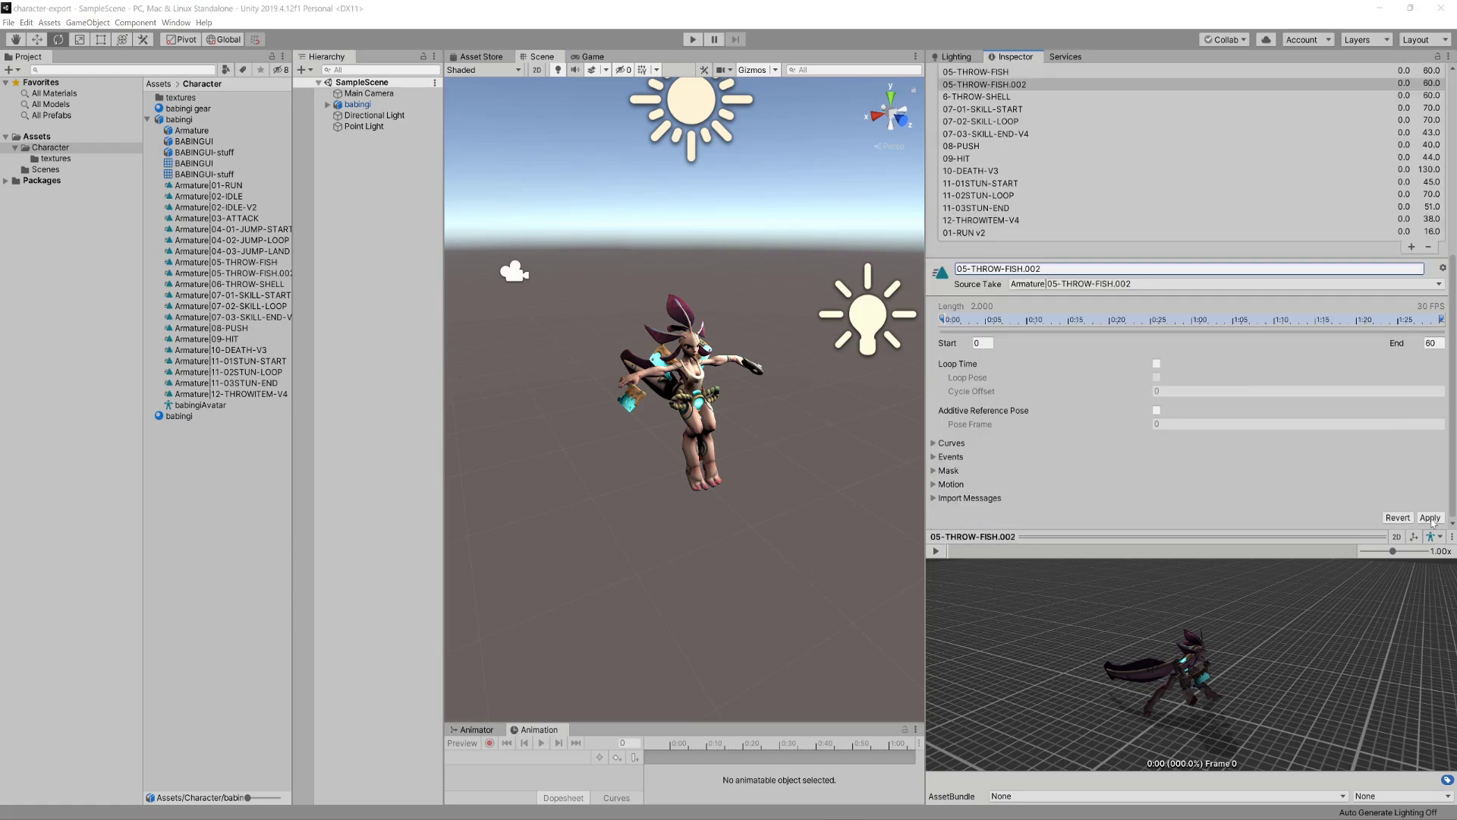
click(1430, 518)
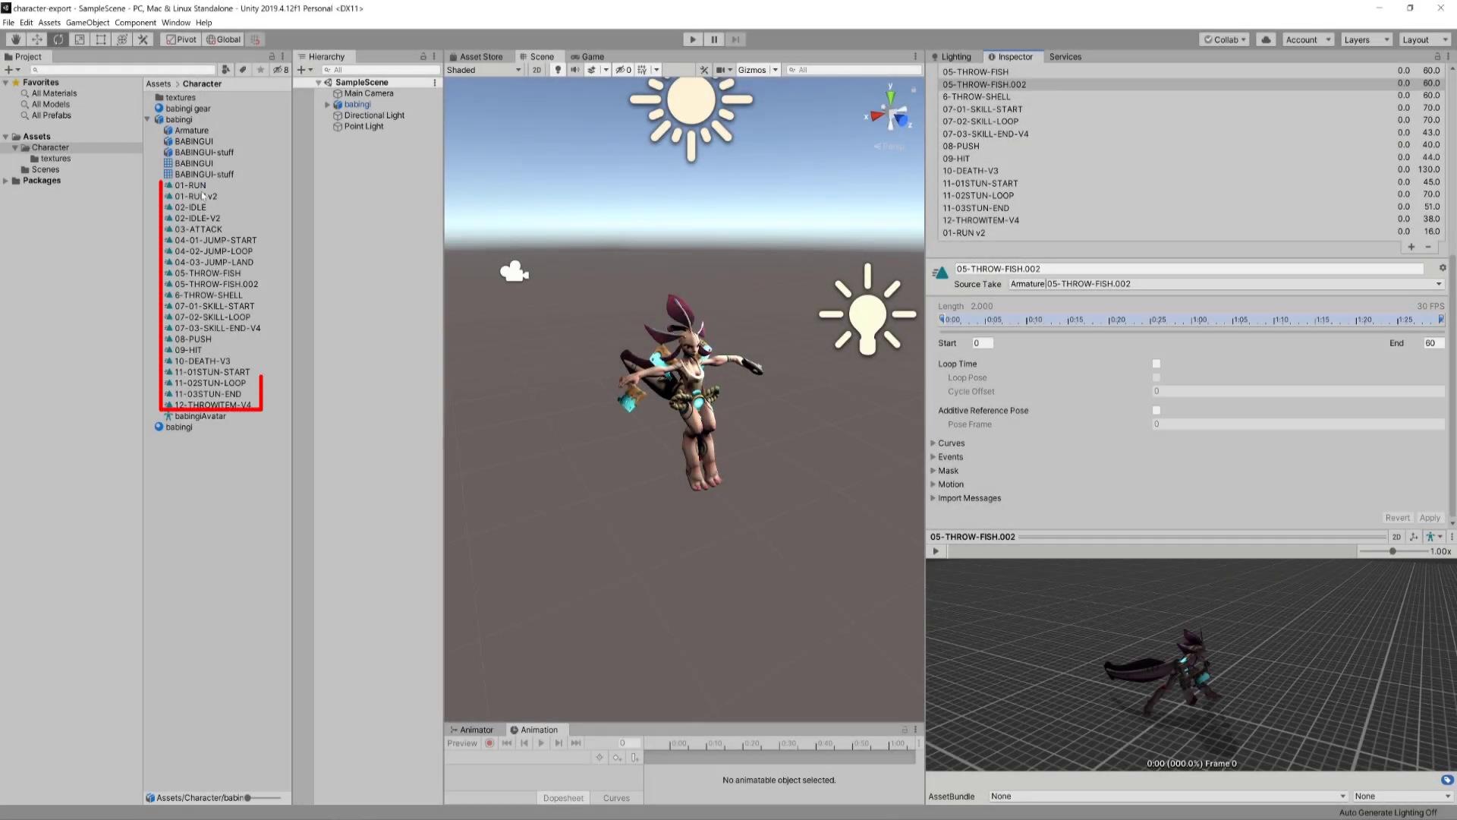
- View the imported 01-RUN v2 clip, return to the babingi import settings, and play the 01-RUN clip in the preview
click(199, 195)
click(179, 120)
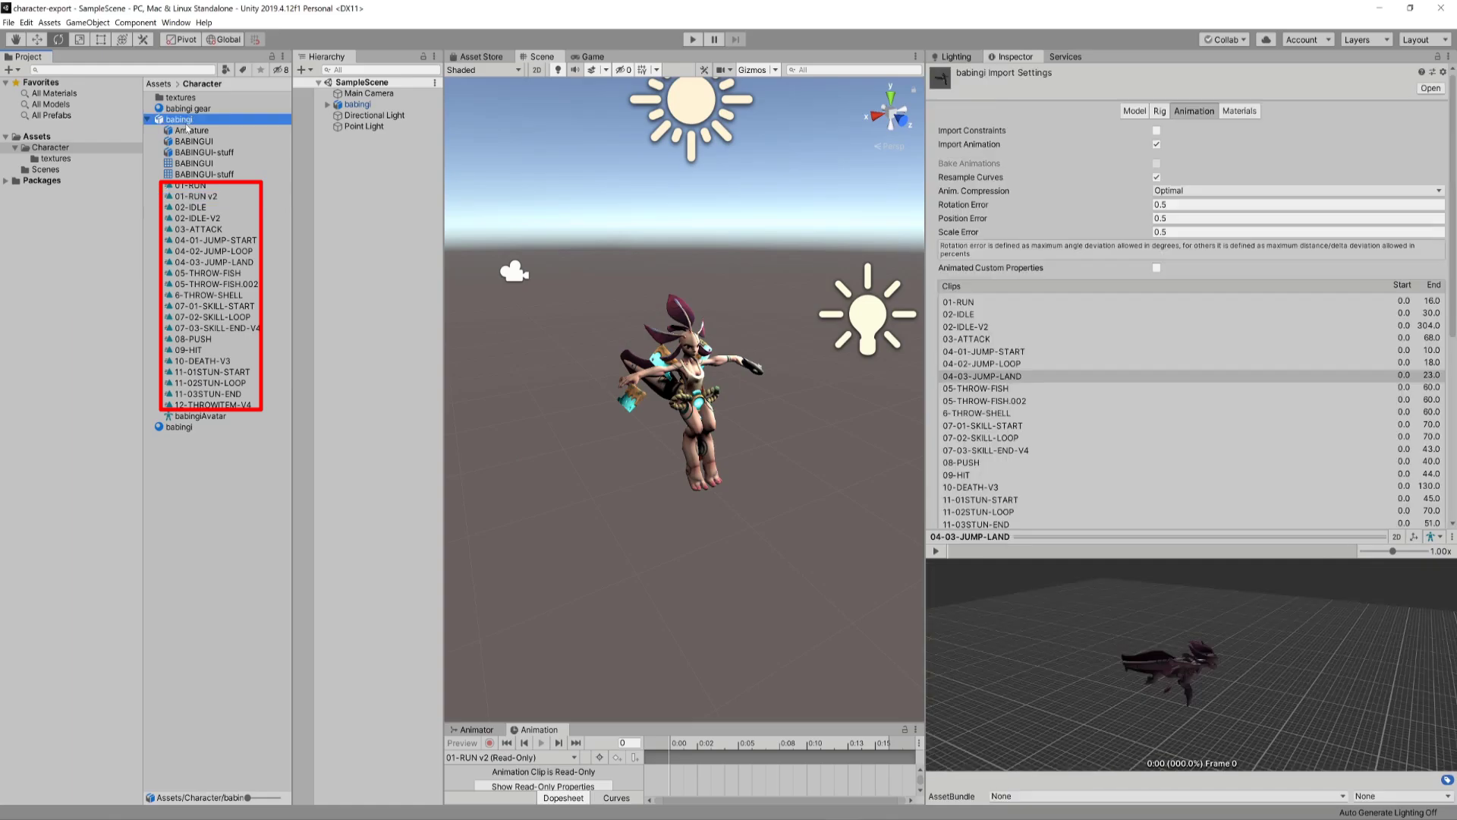
scroll(1031, 334, down, 7)
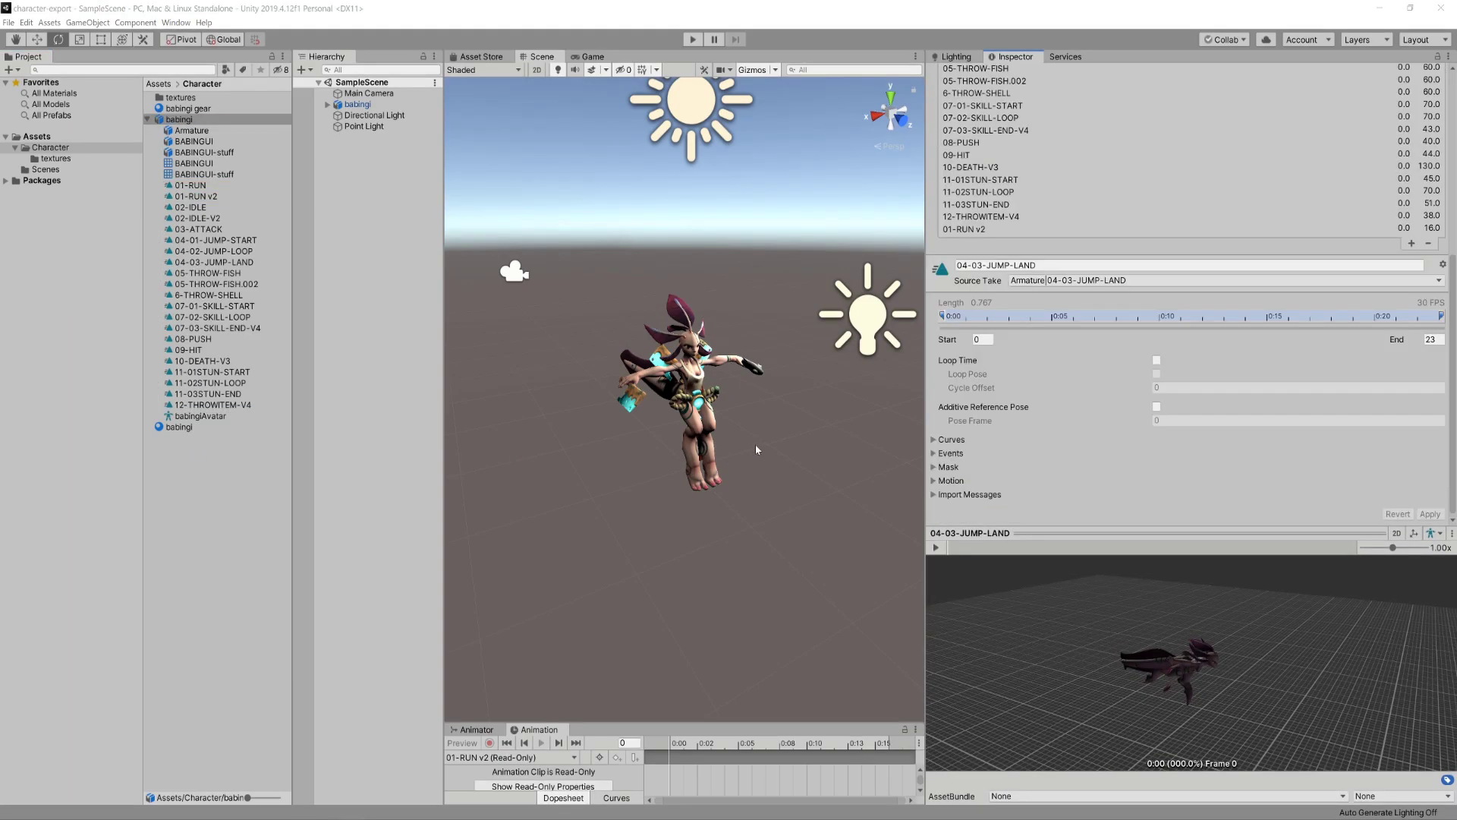
scroll(1011, 326, up, 4)
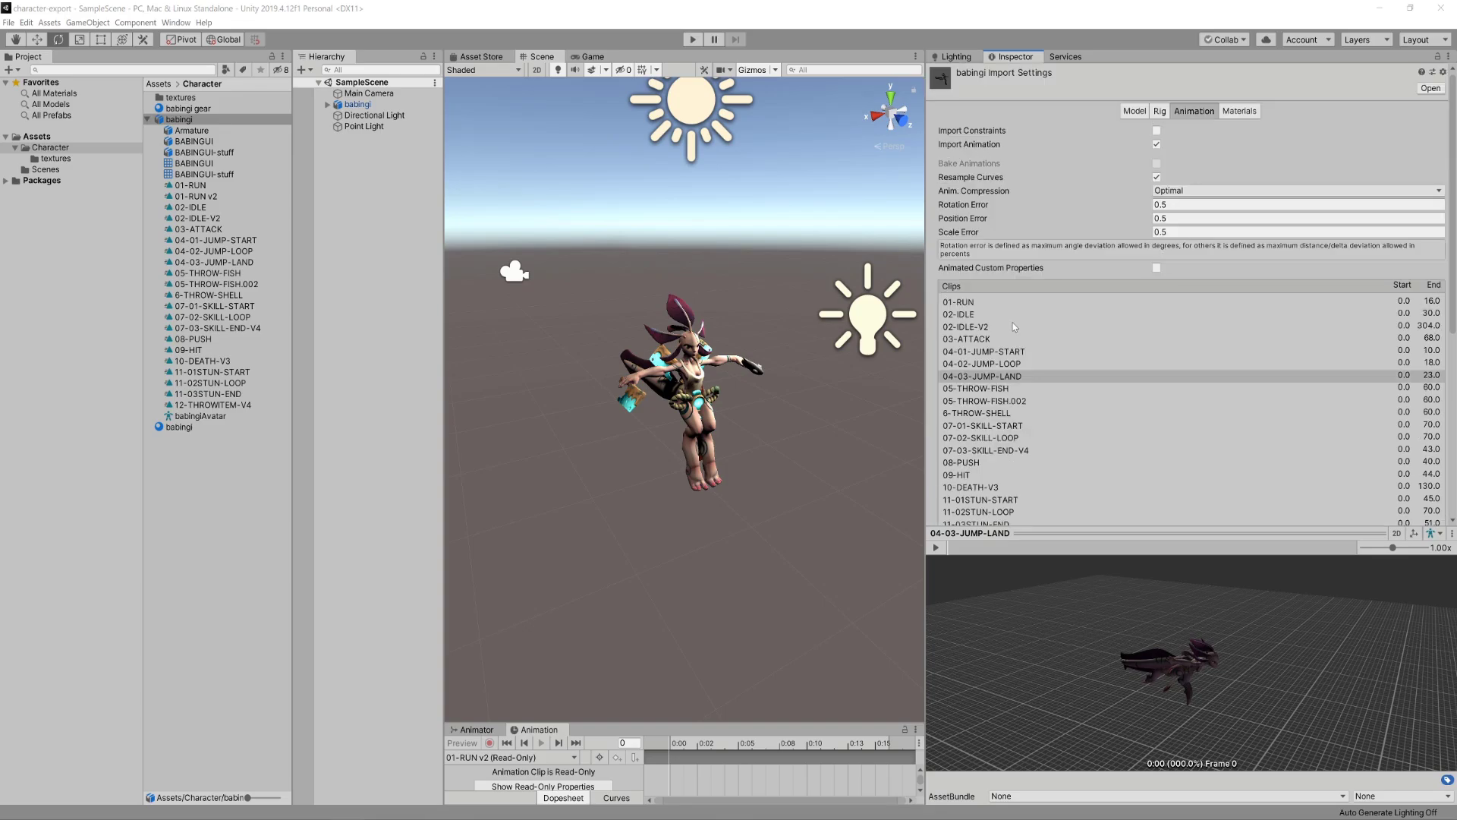
click(968, 181)
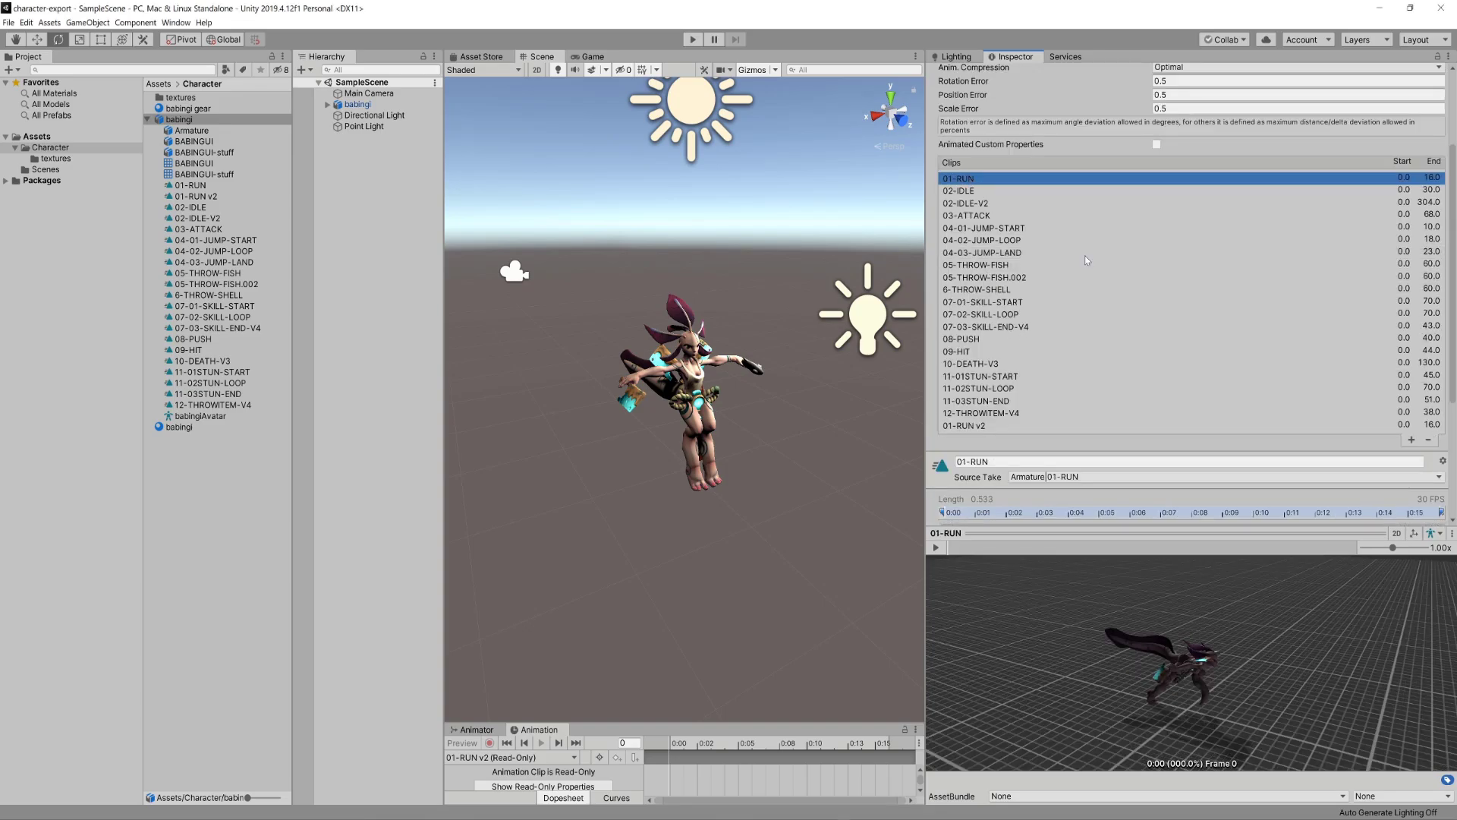
scroll(1089, 261, down, 3)
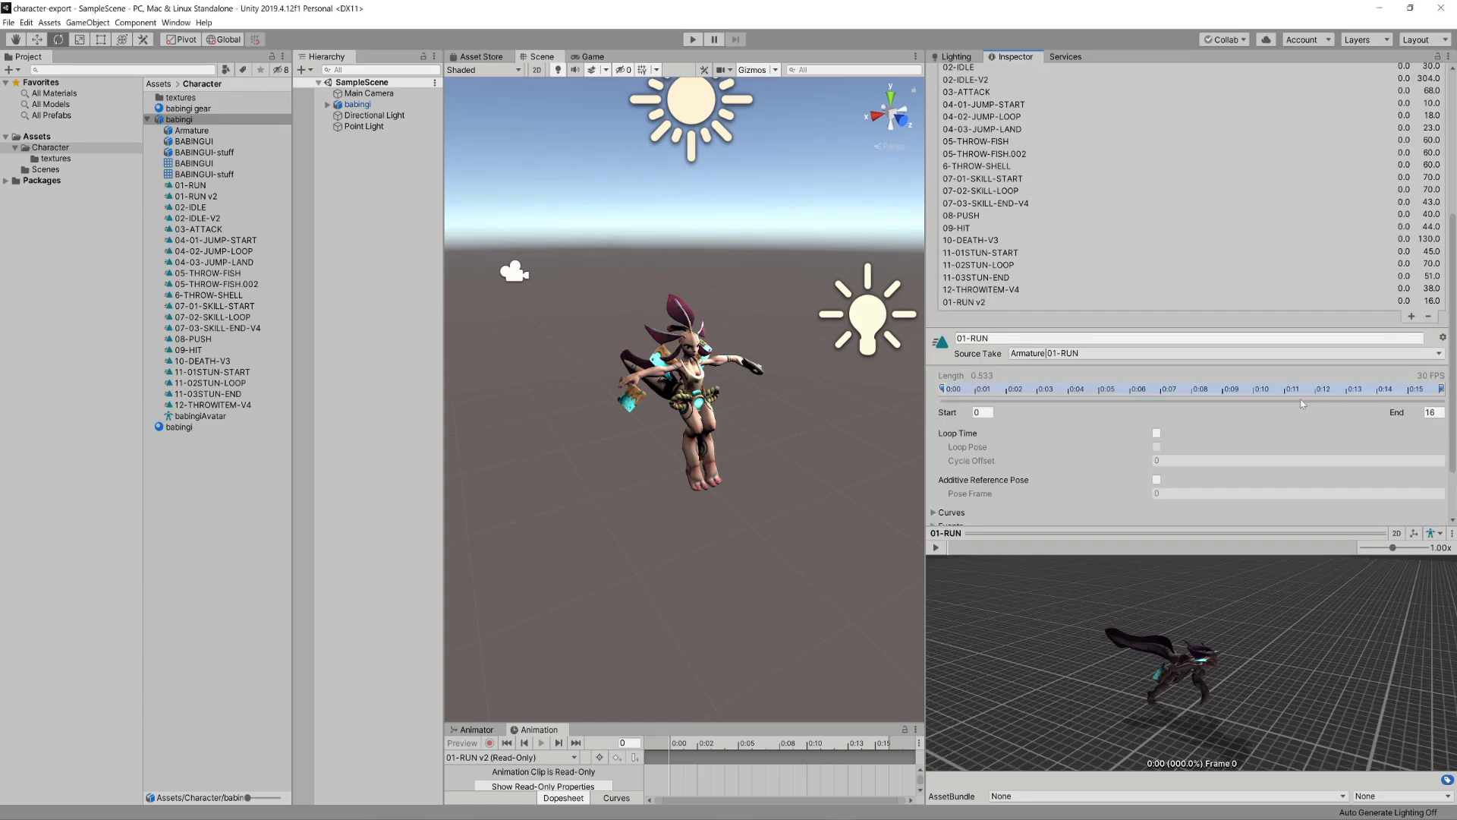
click(937, 547)
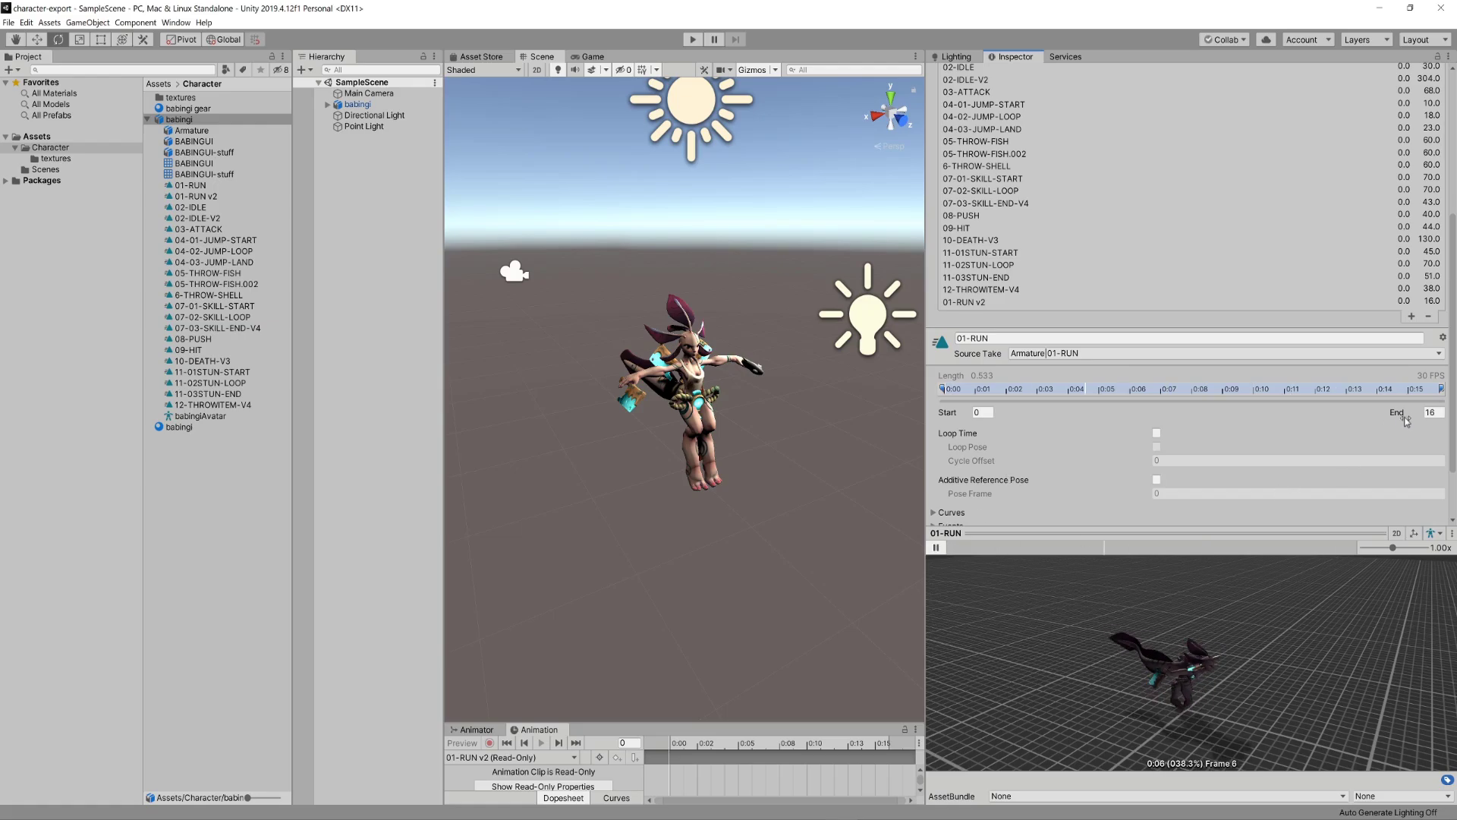
- Set the 01-RUN clip's end frame to 10 and play it in the preview
click(1429, 413)
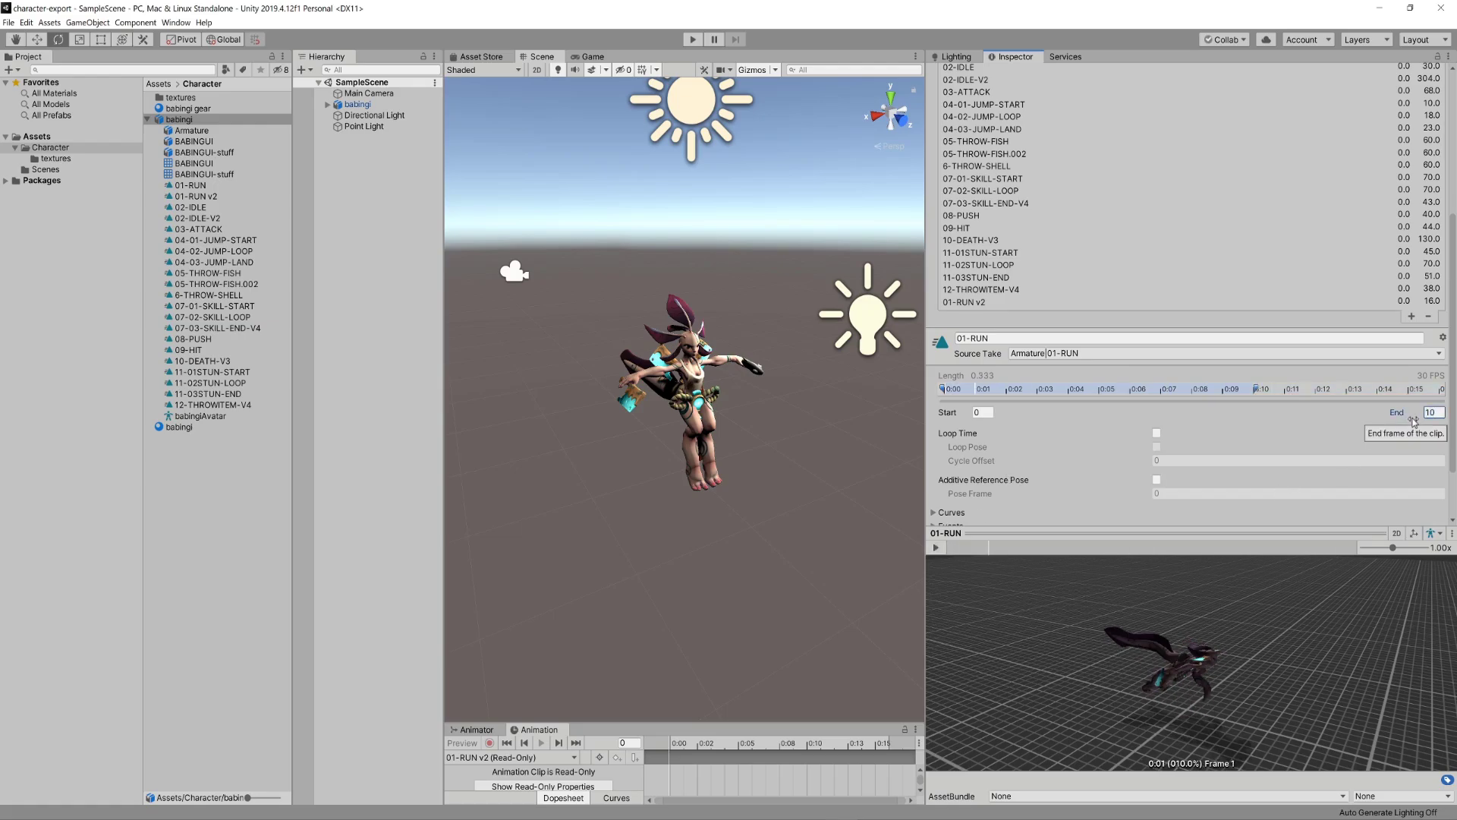
text(10)
click(936, 548)
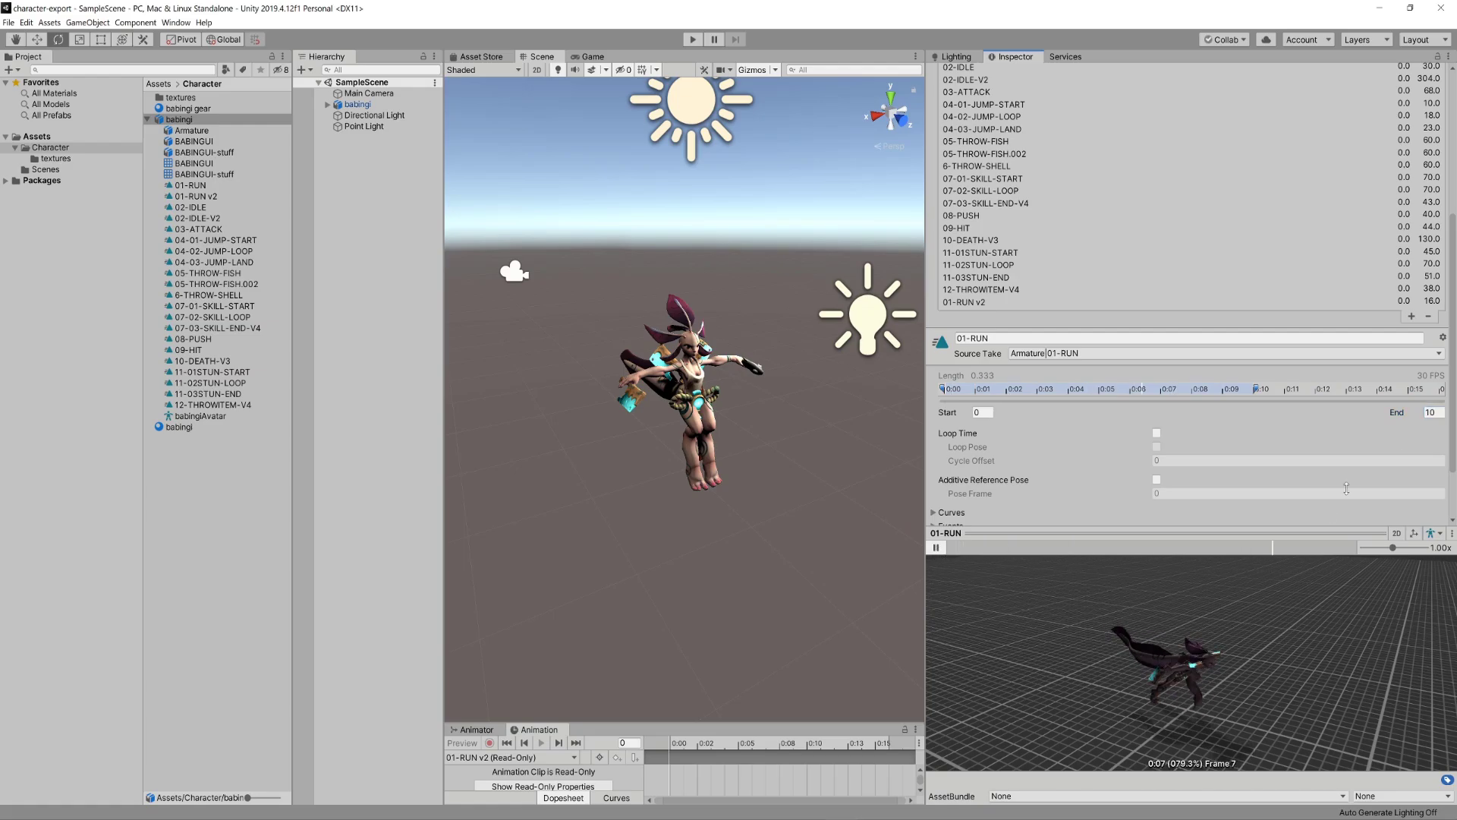
- Restore the 01-RUN clip's end frame to 16, play it in the preview, and stop the playback
click(1430, 412)
text(16)
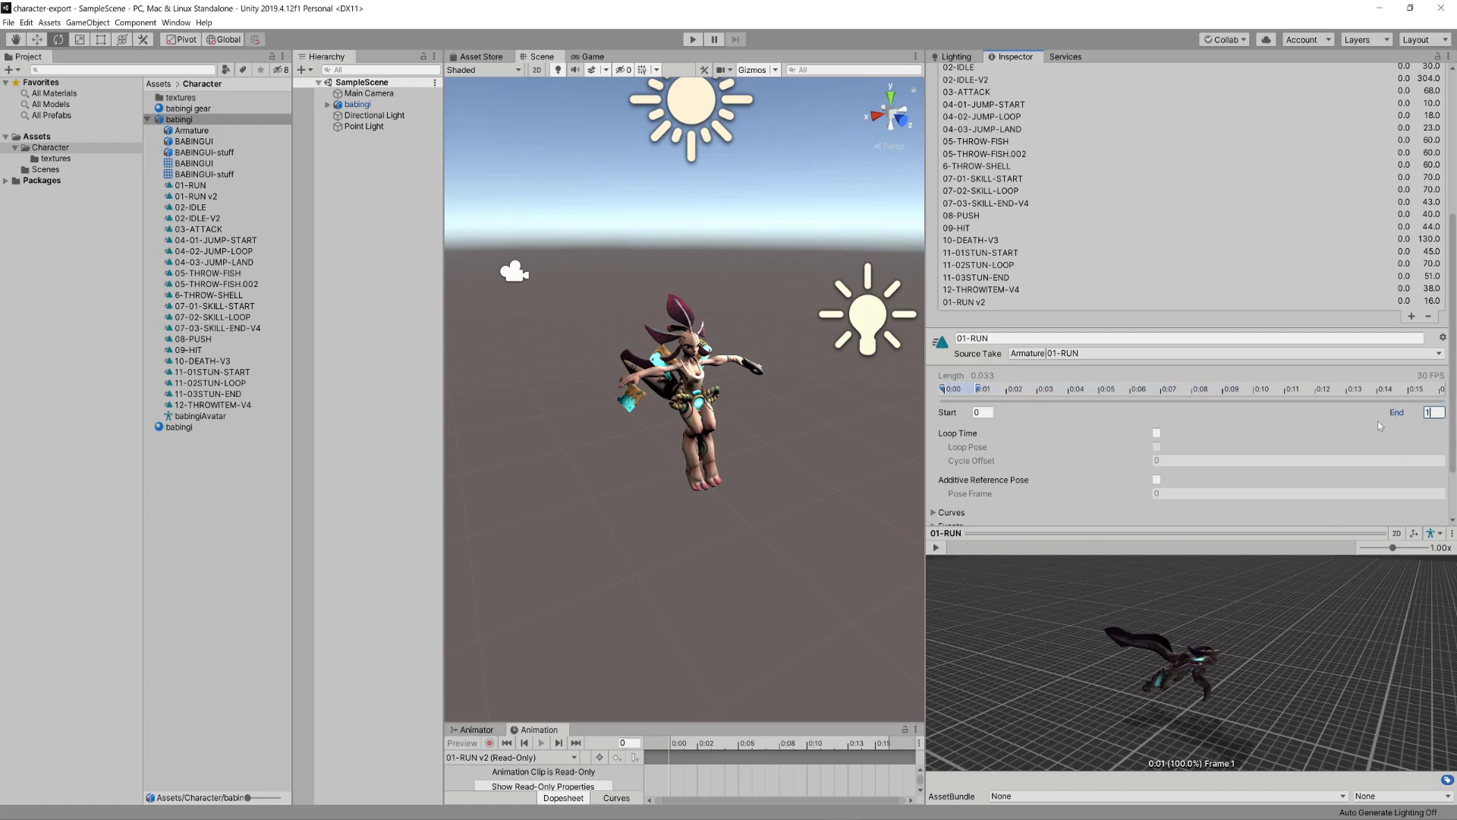
click(936, 547)
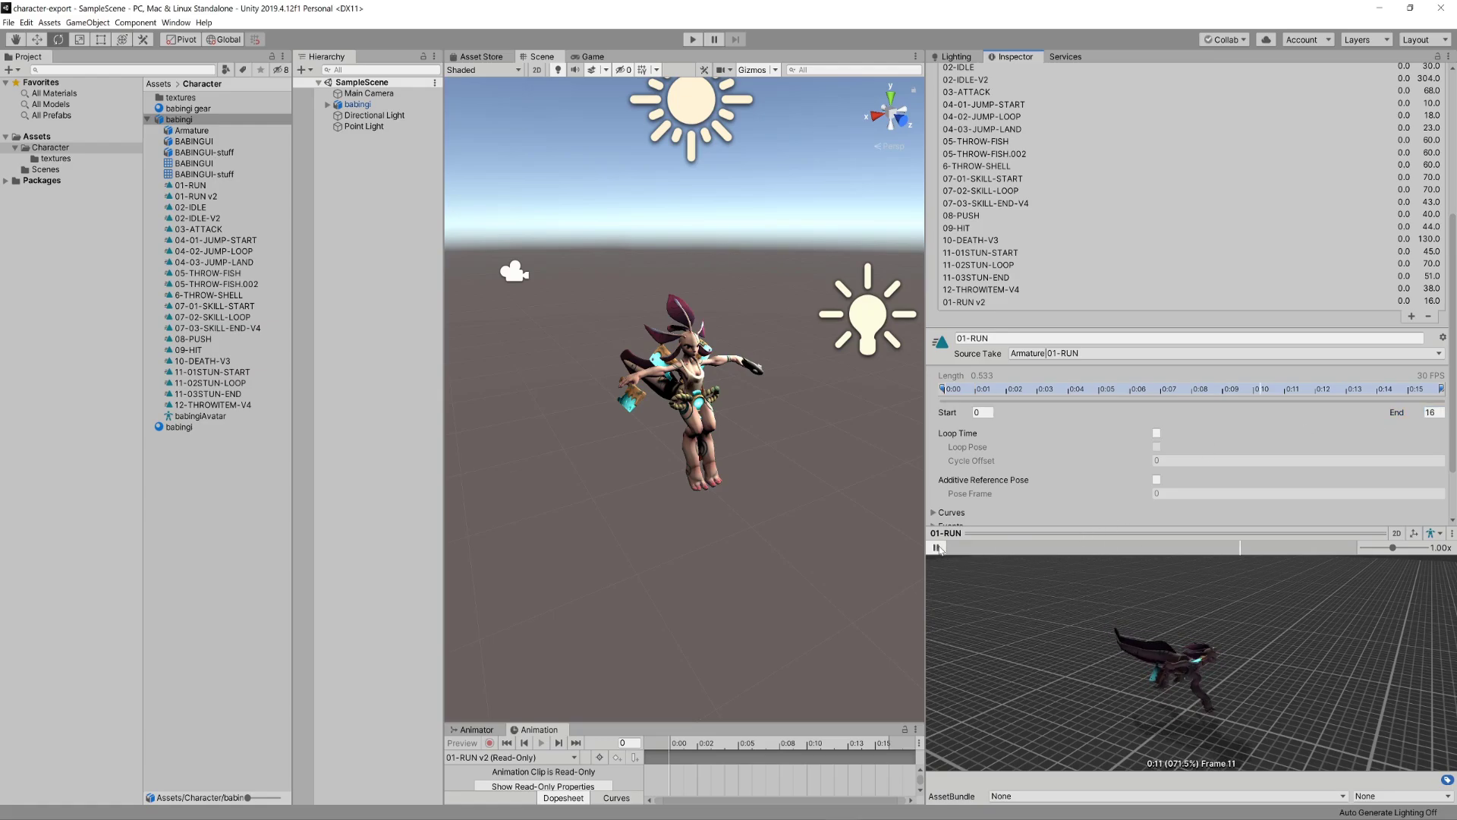
click(937, 547)
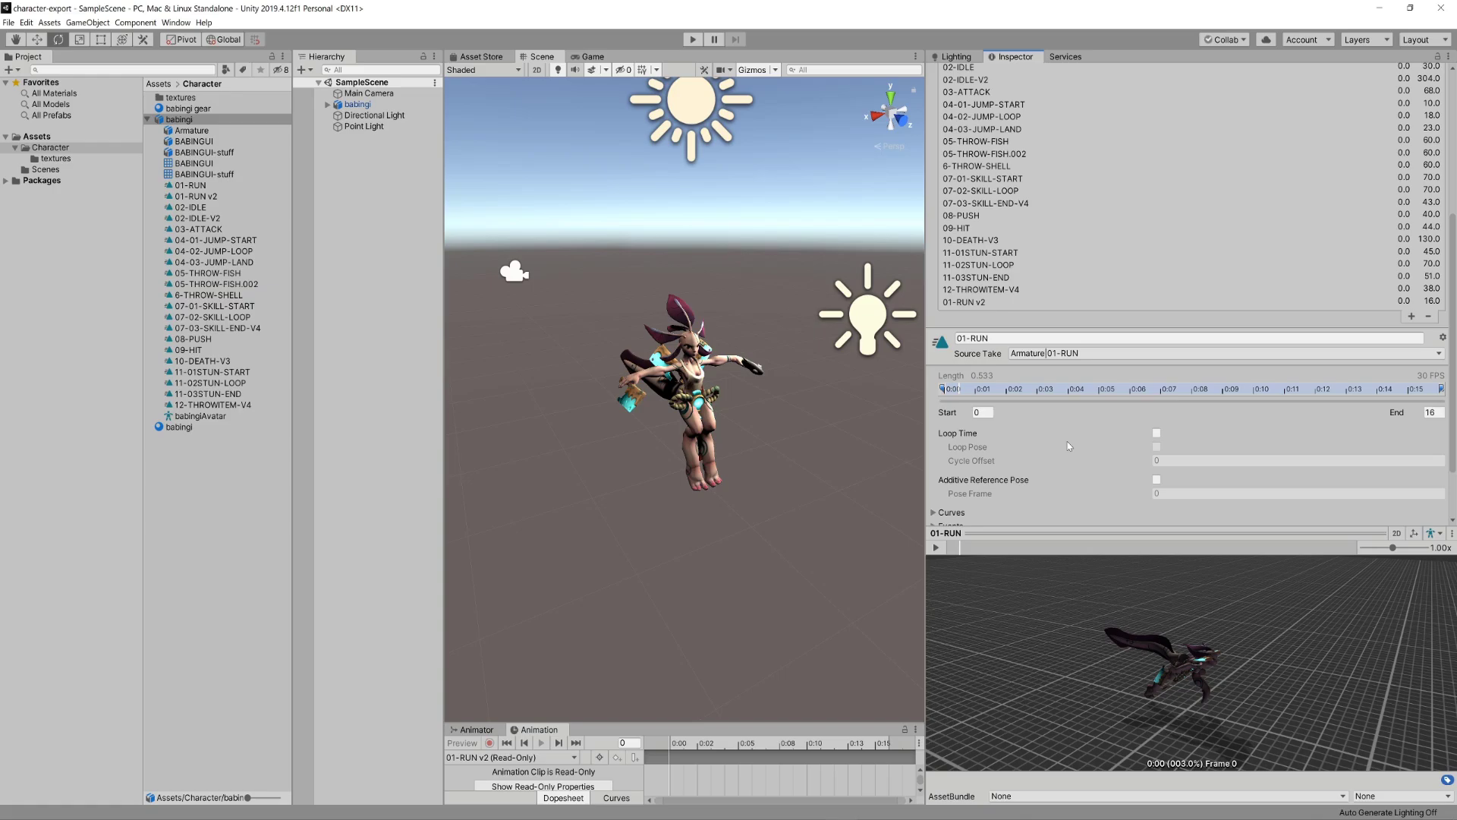
- Enable Loop Time for the 01-RUN clip and test a cycle offset of 5 in the preview
click(1156, 435)
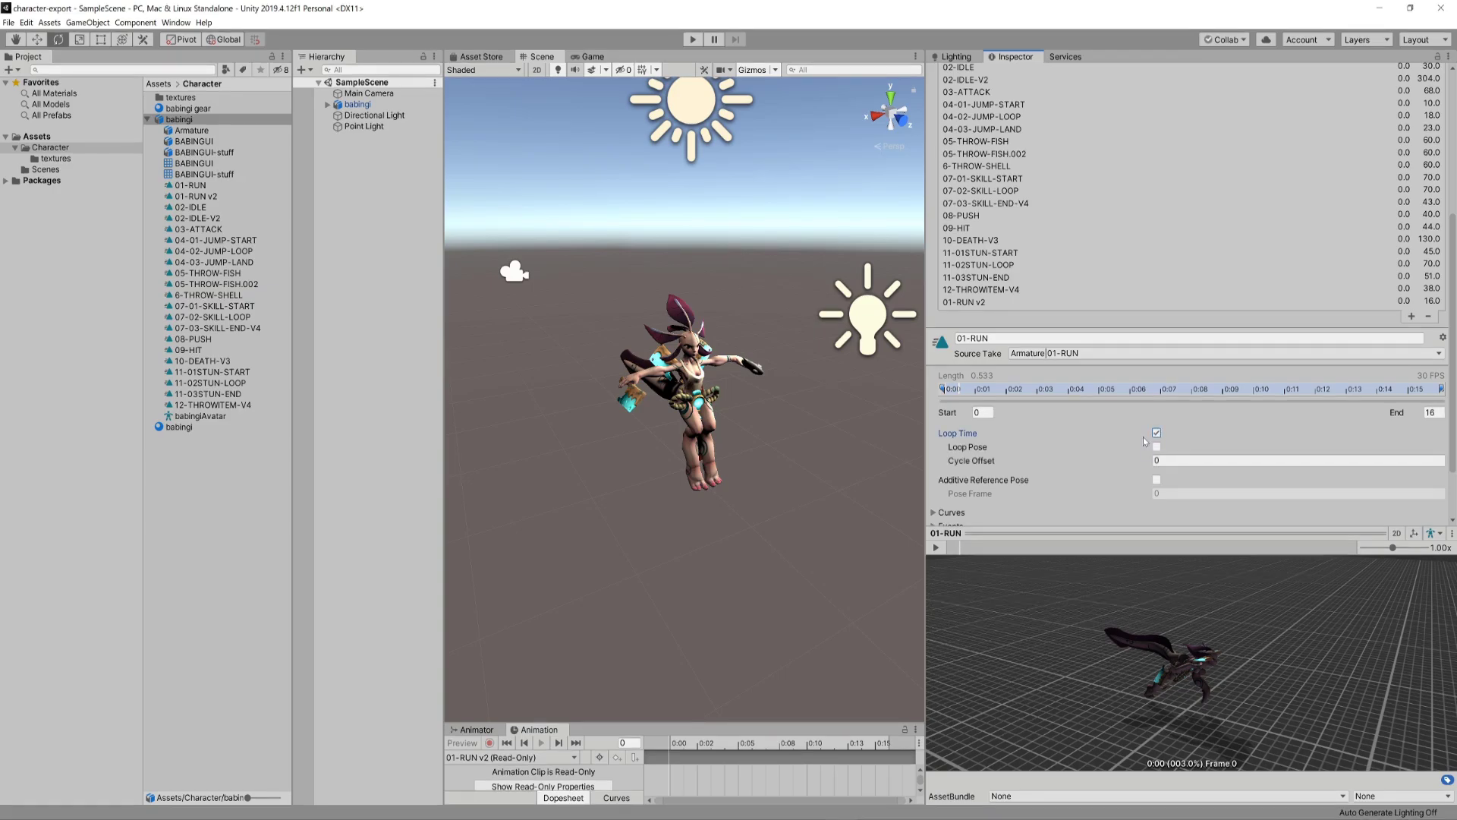
scroll(1146, 436, down, 2)
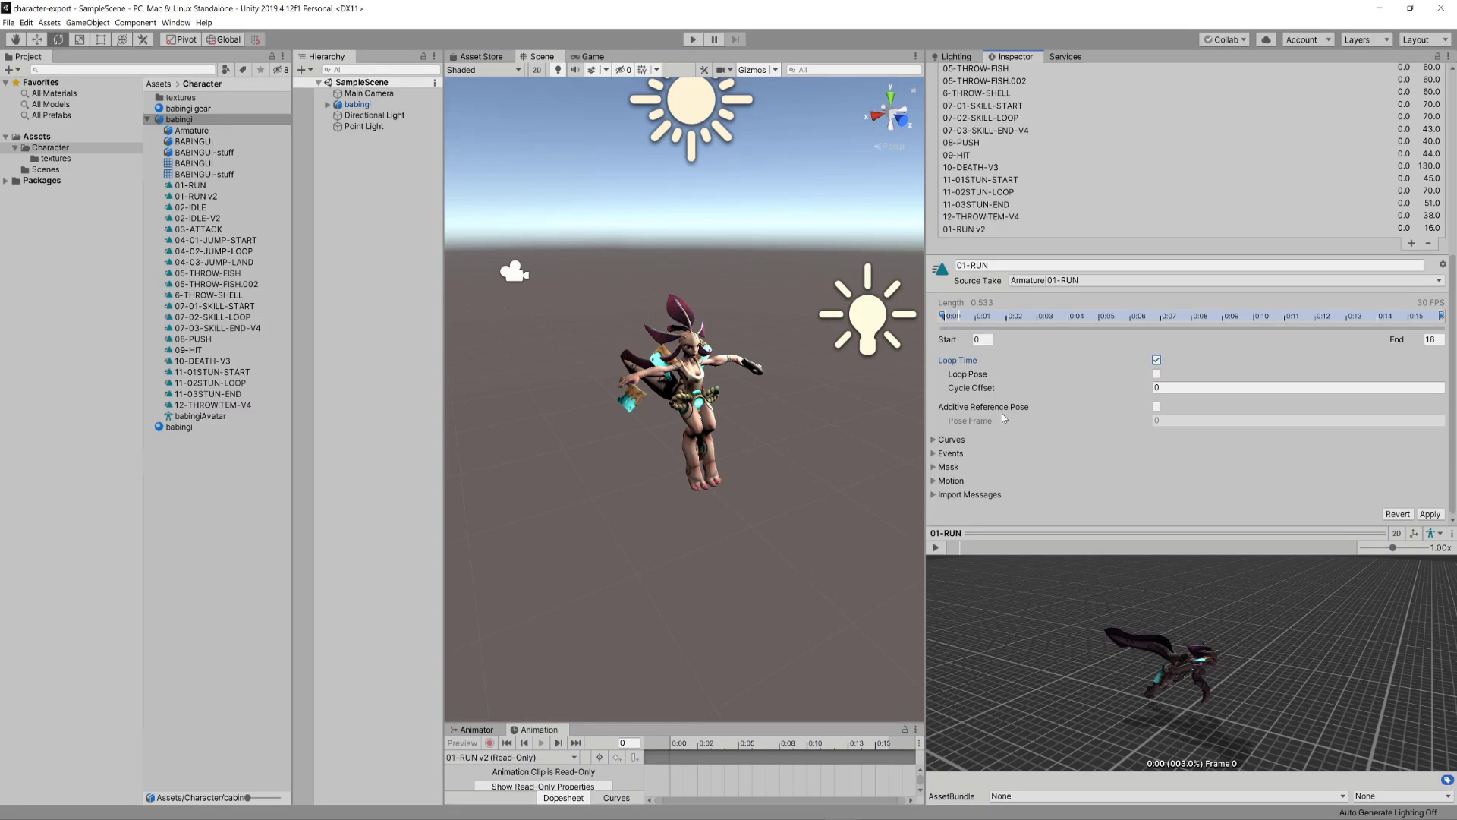
click(1159, 388)
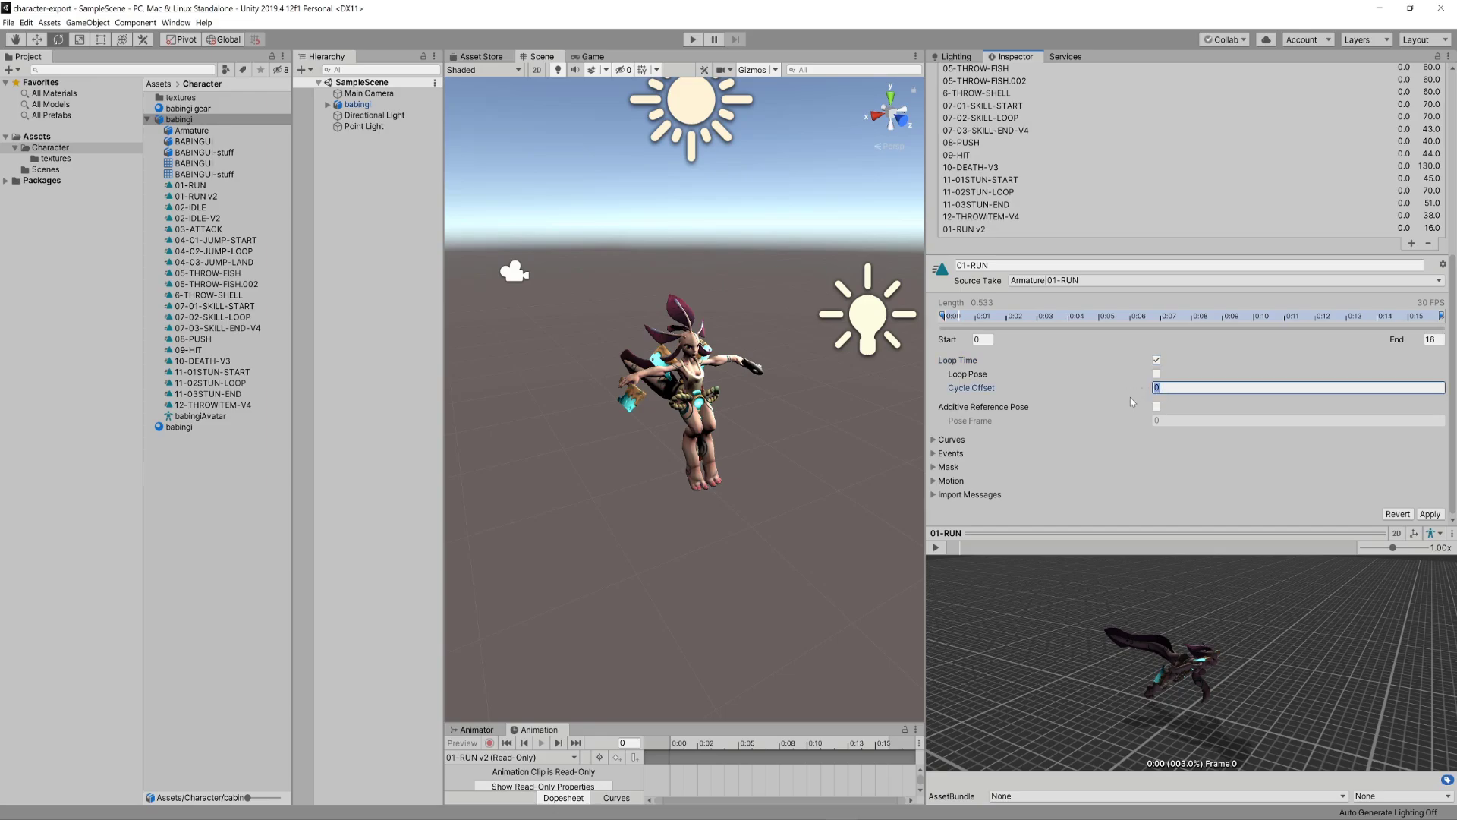
text(5)
click(935, 547)
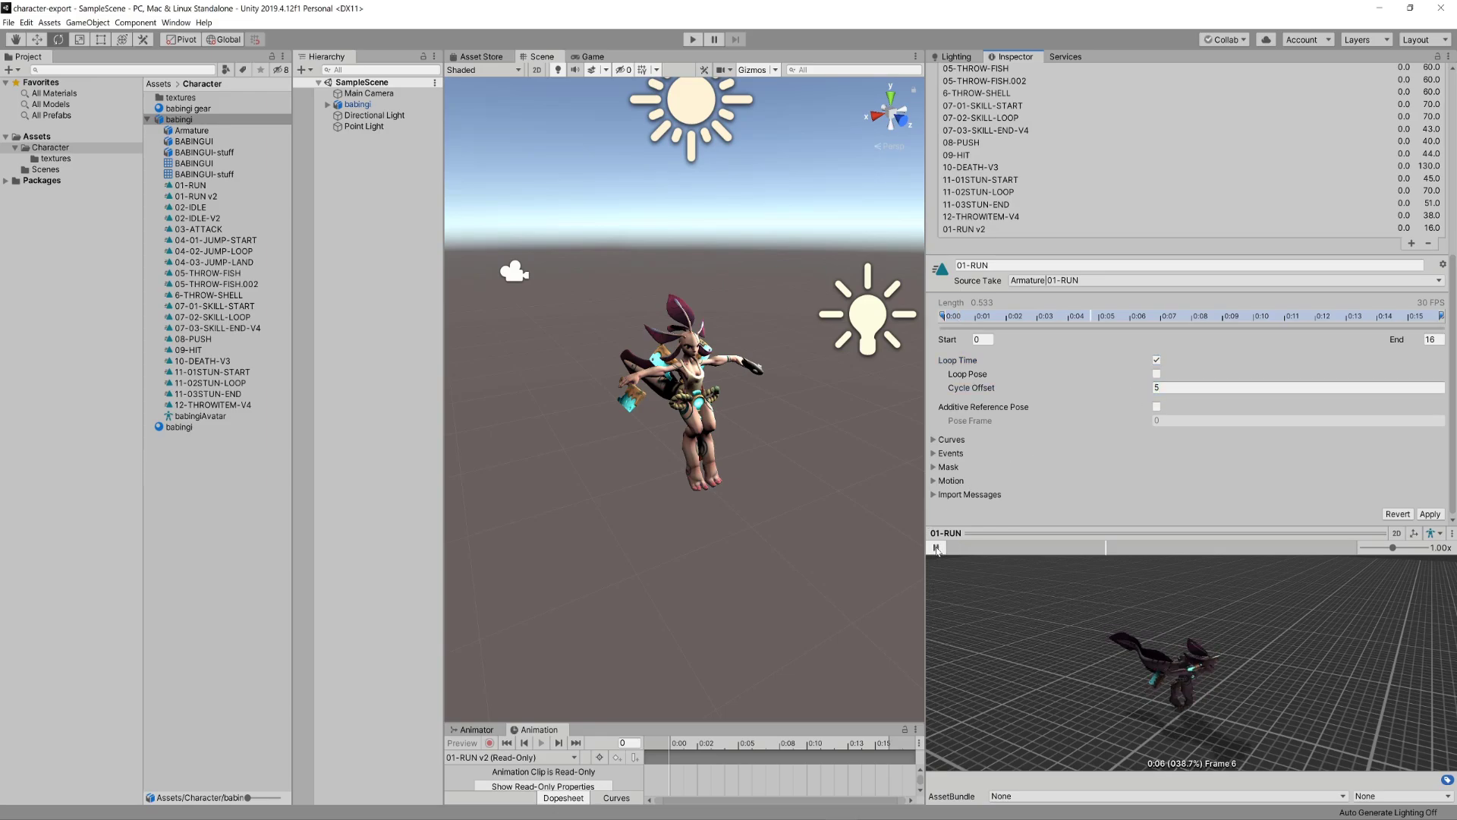
click(938, 546)
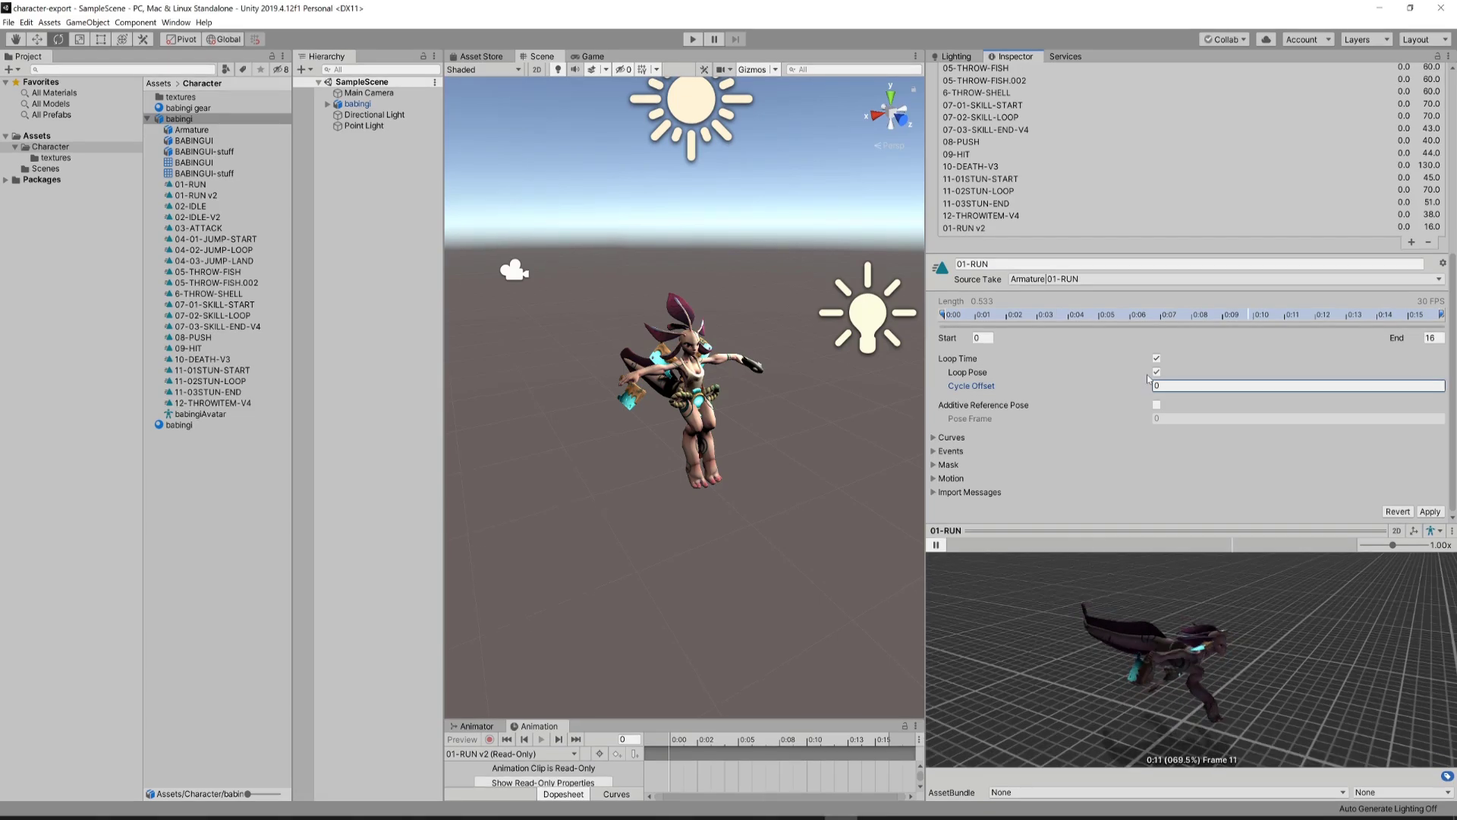
- Disable Loop Pose for the 01-RUN clip, set its end frame to 15, and play it in the preview
click(1157, 374)
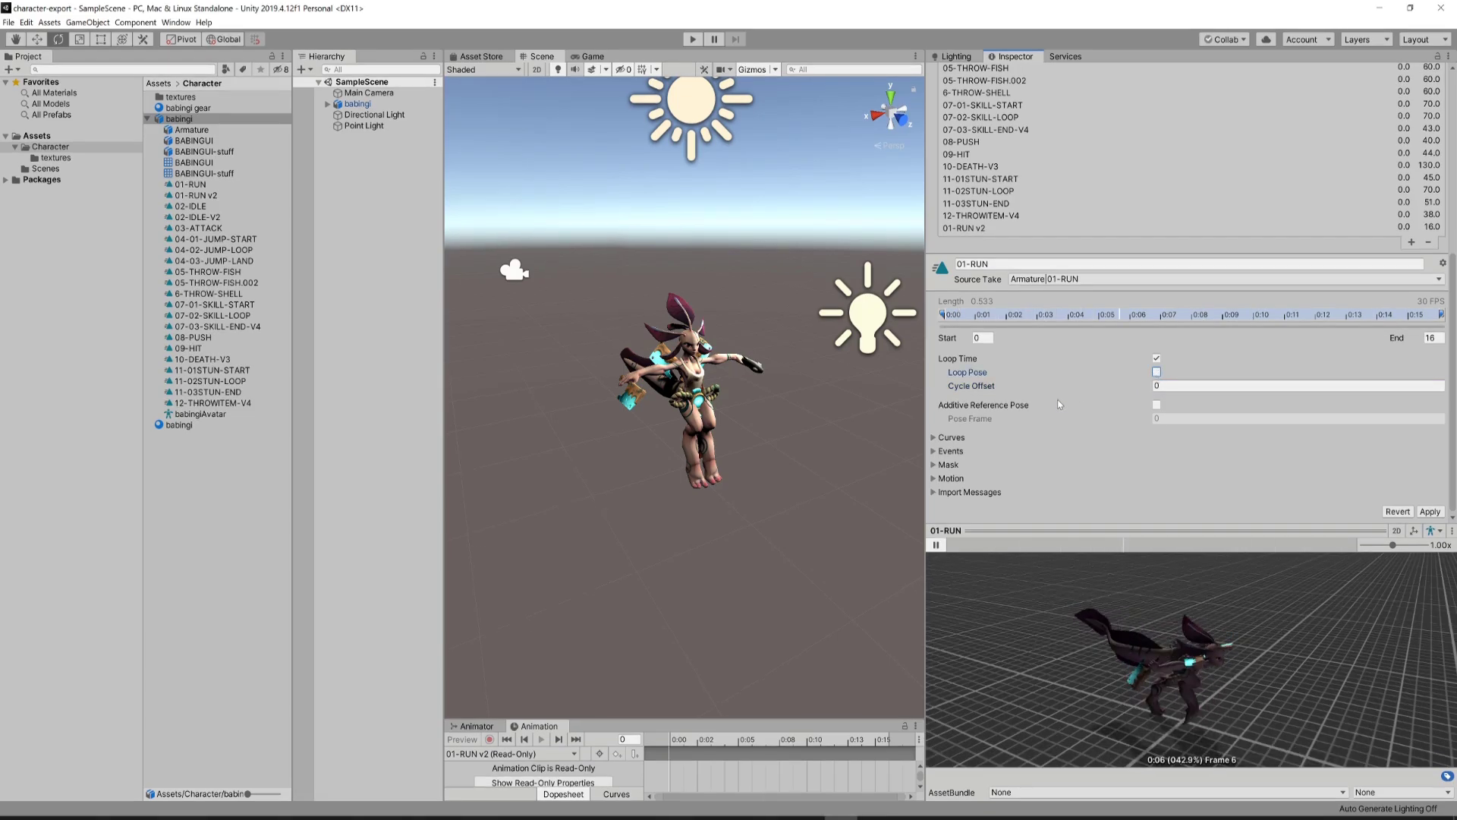
click(1431, 337)
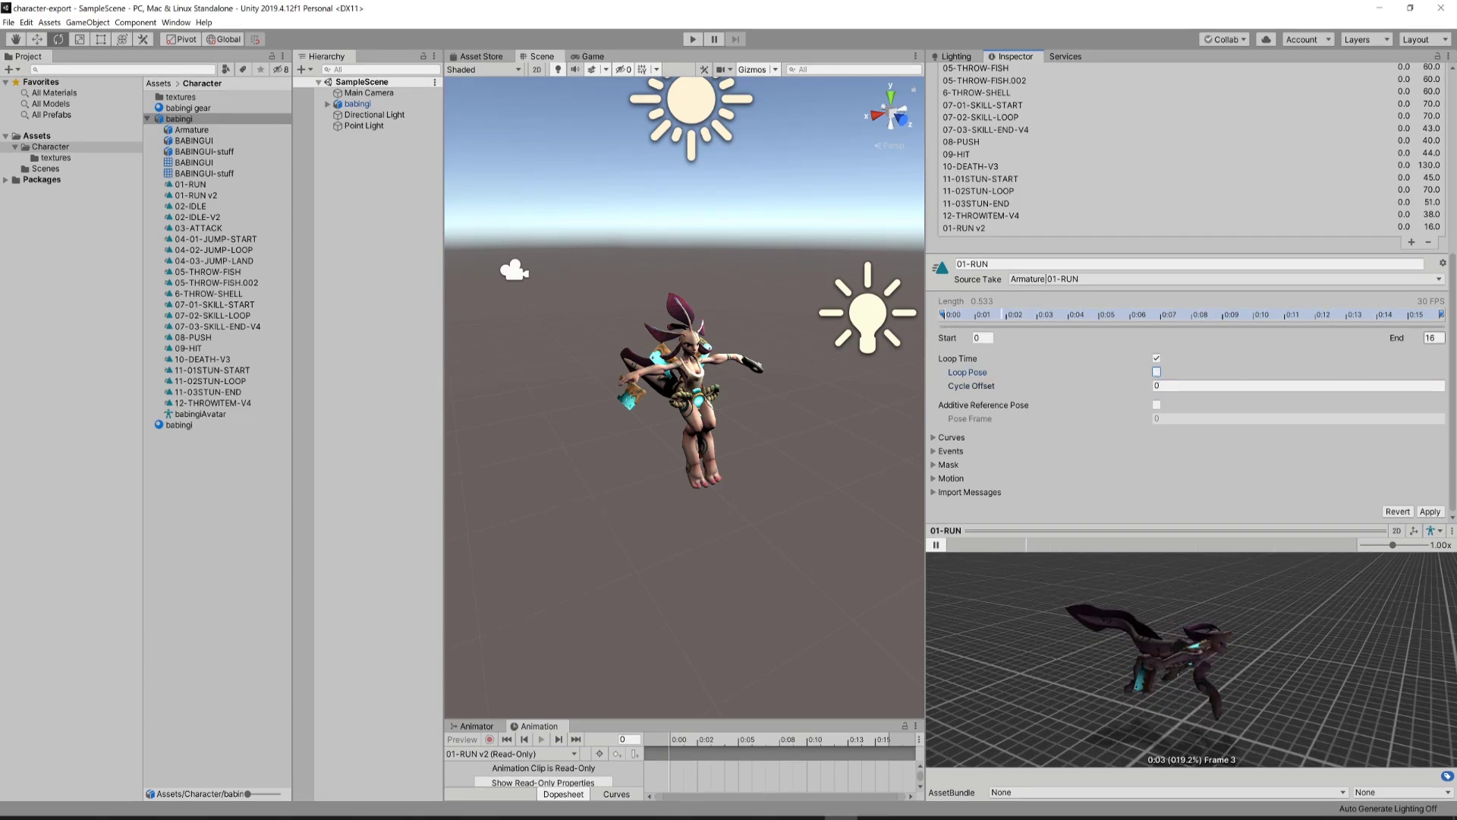
text(15)
key(Return)
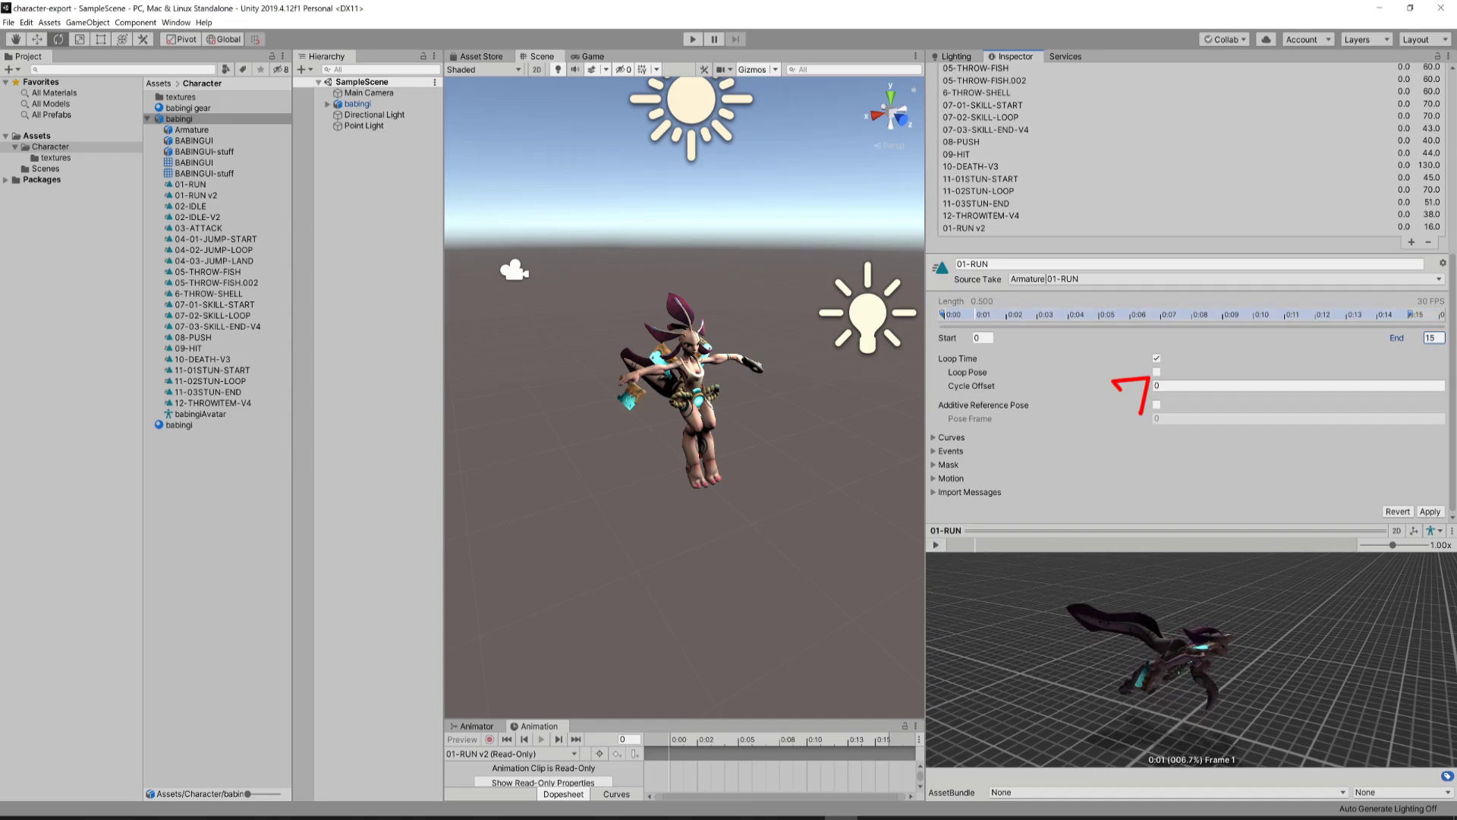
click(936, 545)
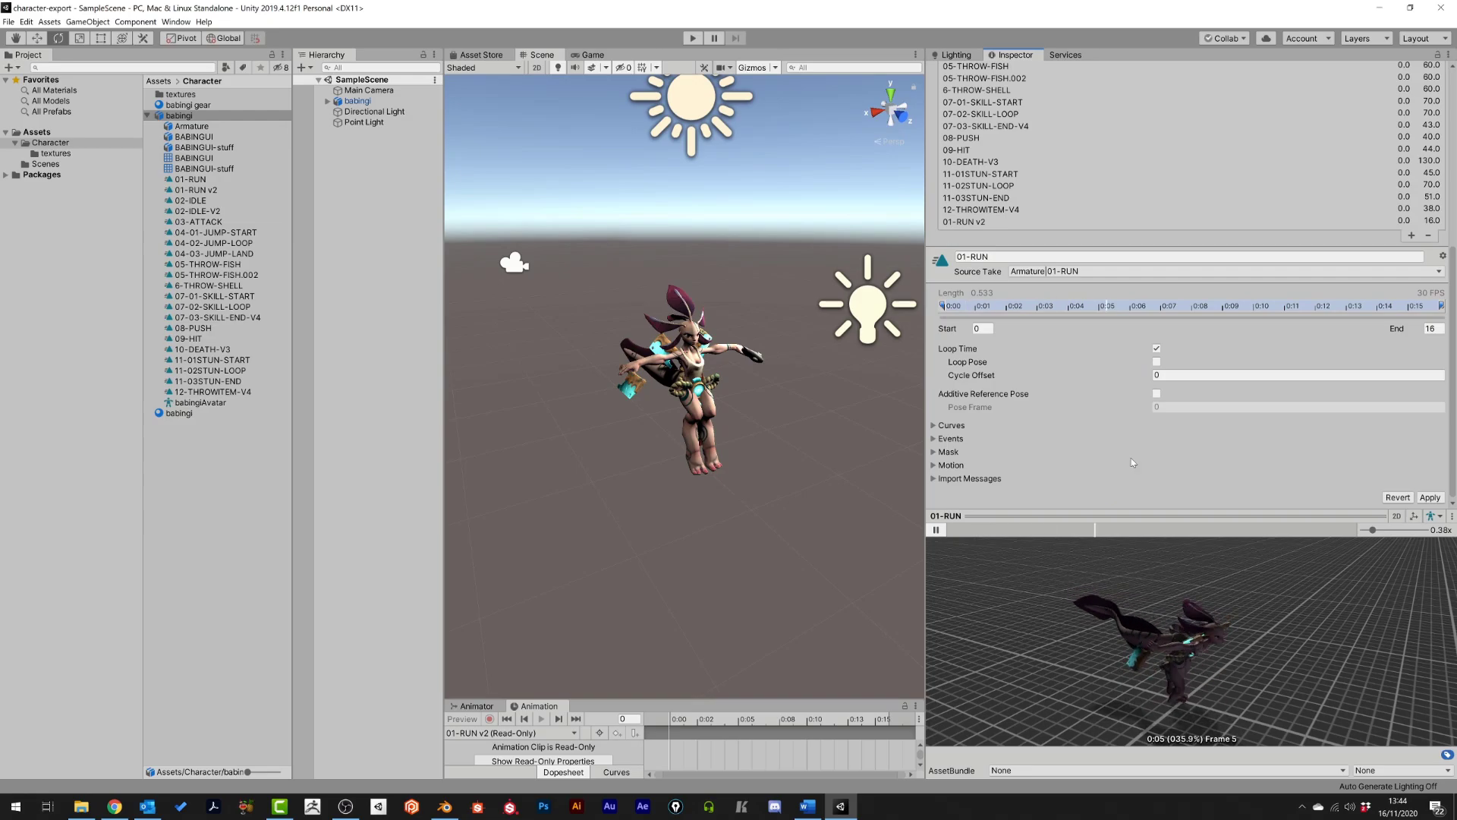
- Enable Loop Pose for the 01-RUN clip, set its end frame to 12, play it in the preview, and disable Loop Pose
click(1156, 362)
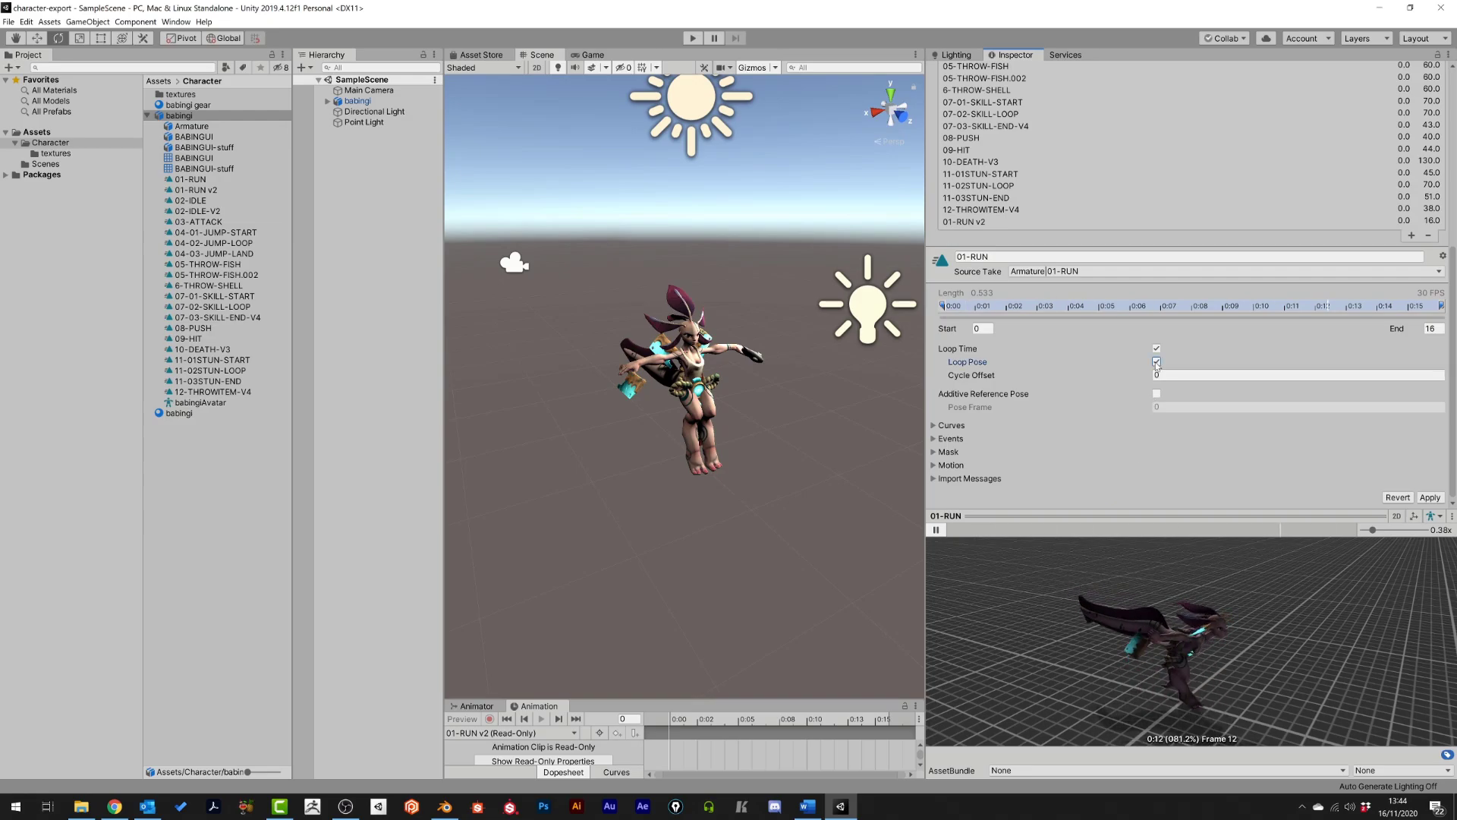
click(1407, 330)
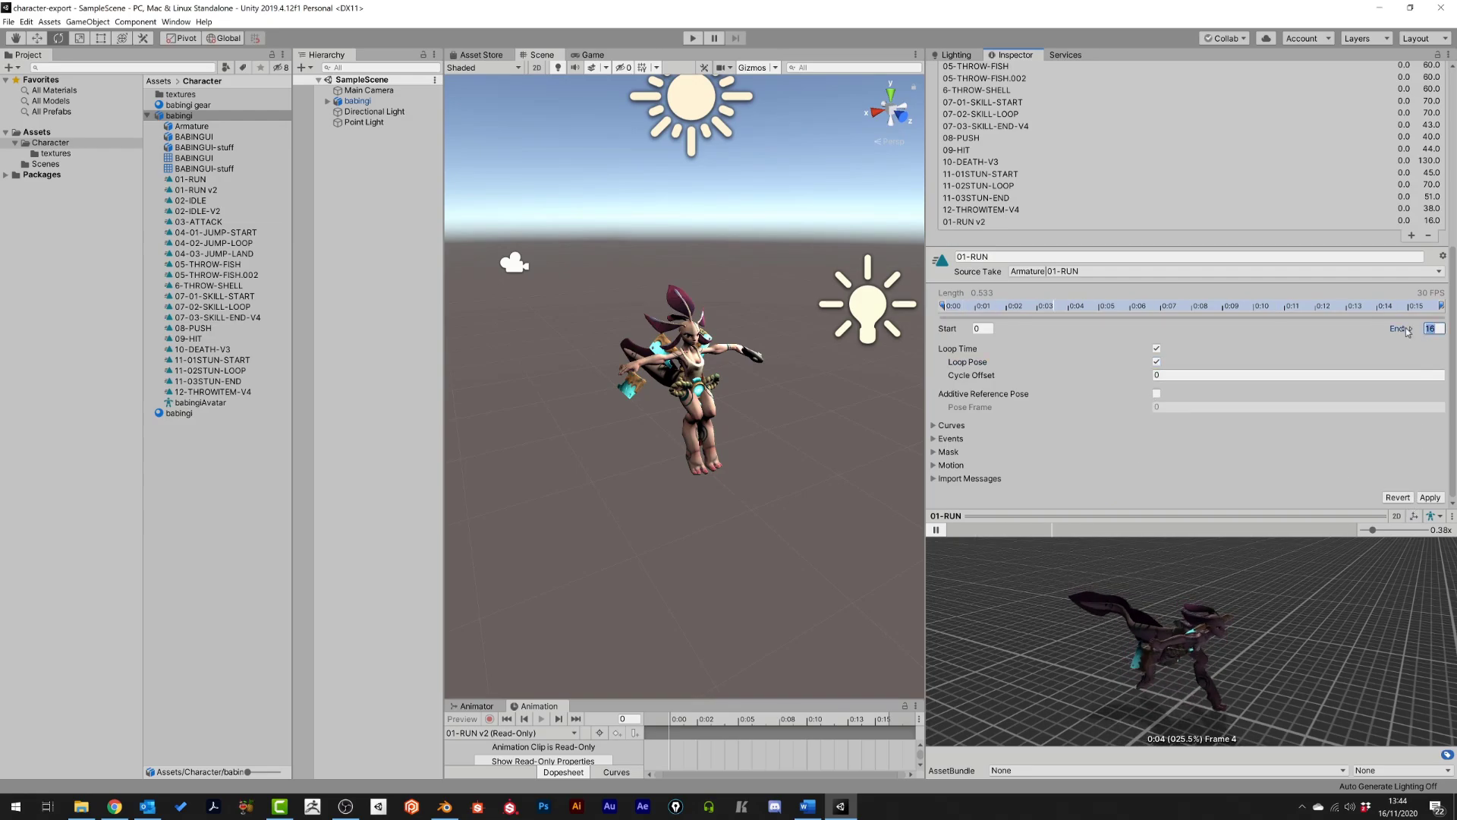
text(12)
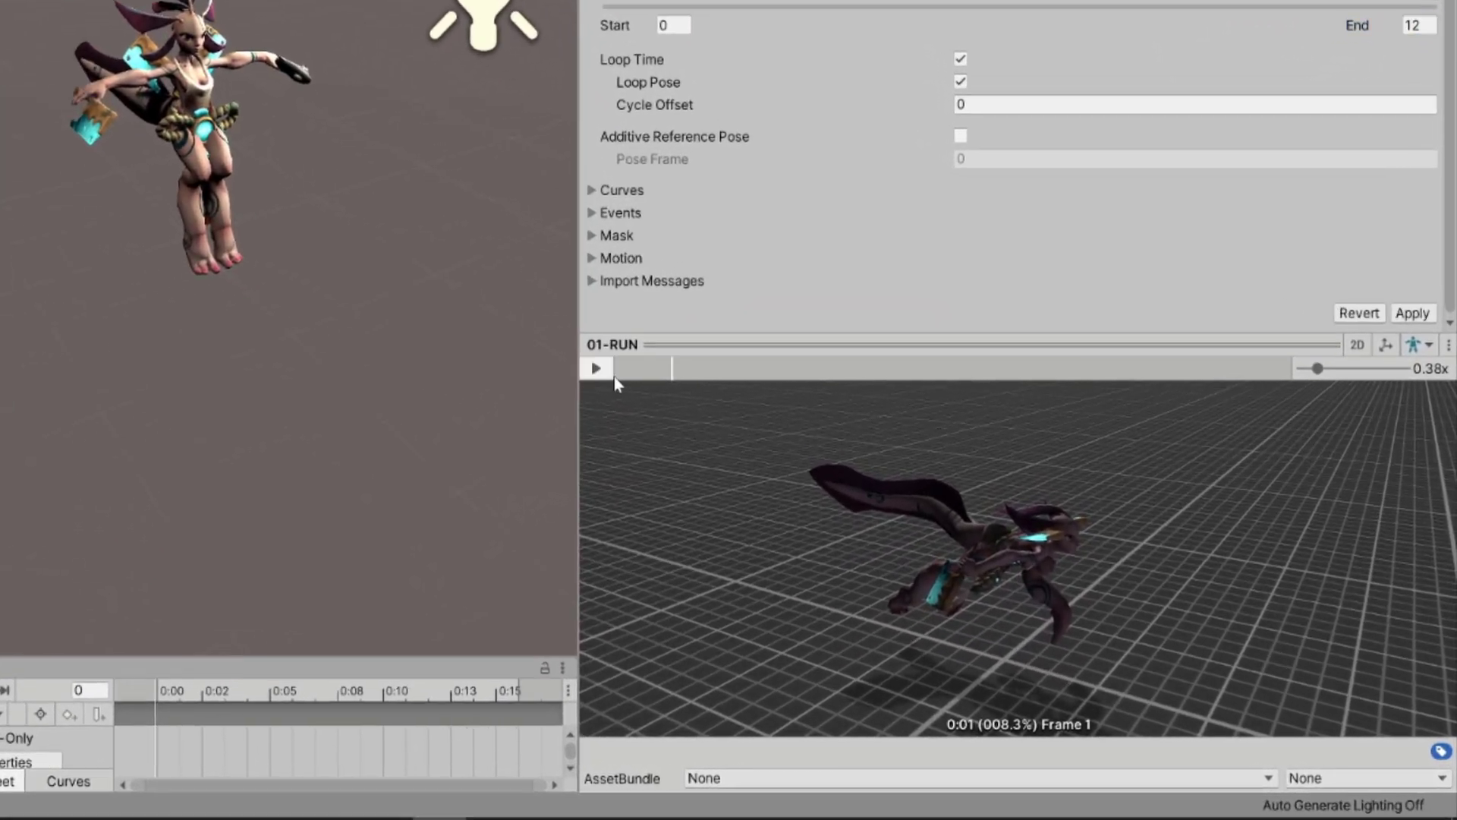
click(936, 530)
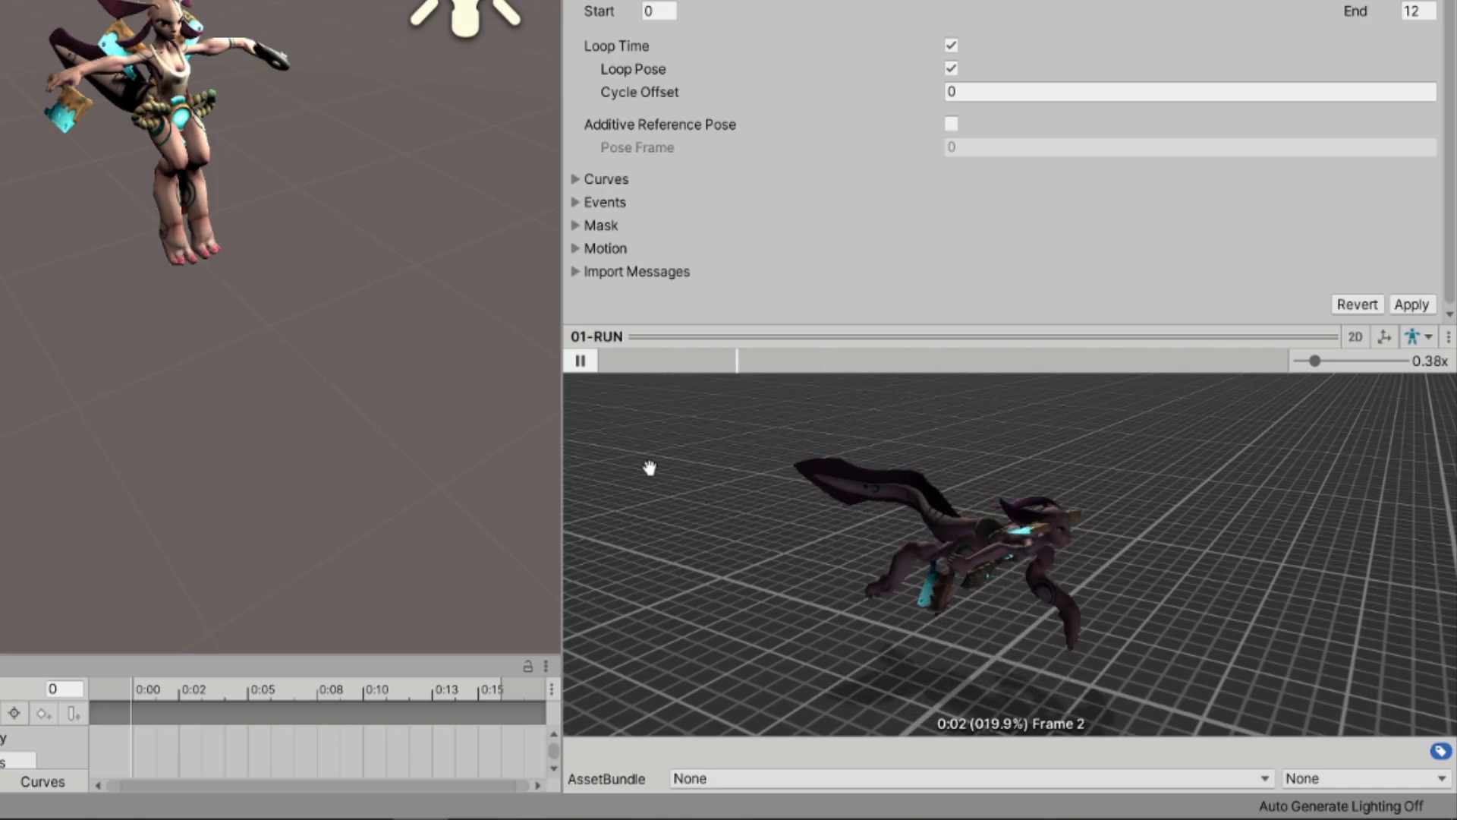
click(580, 361)
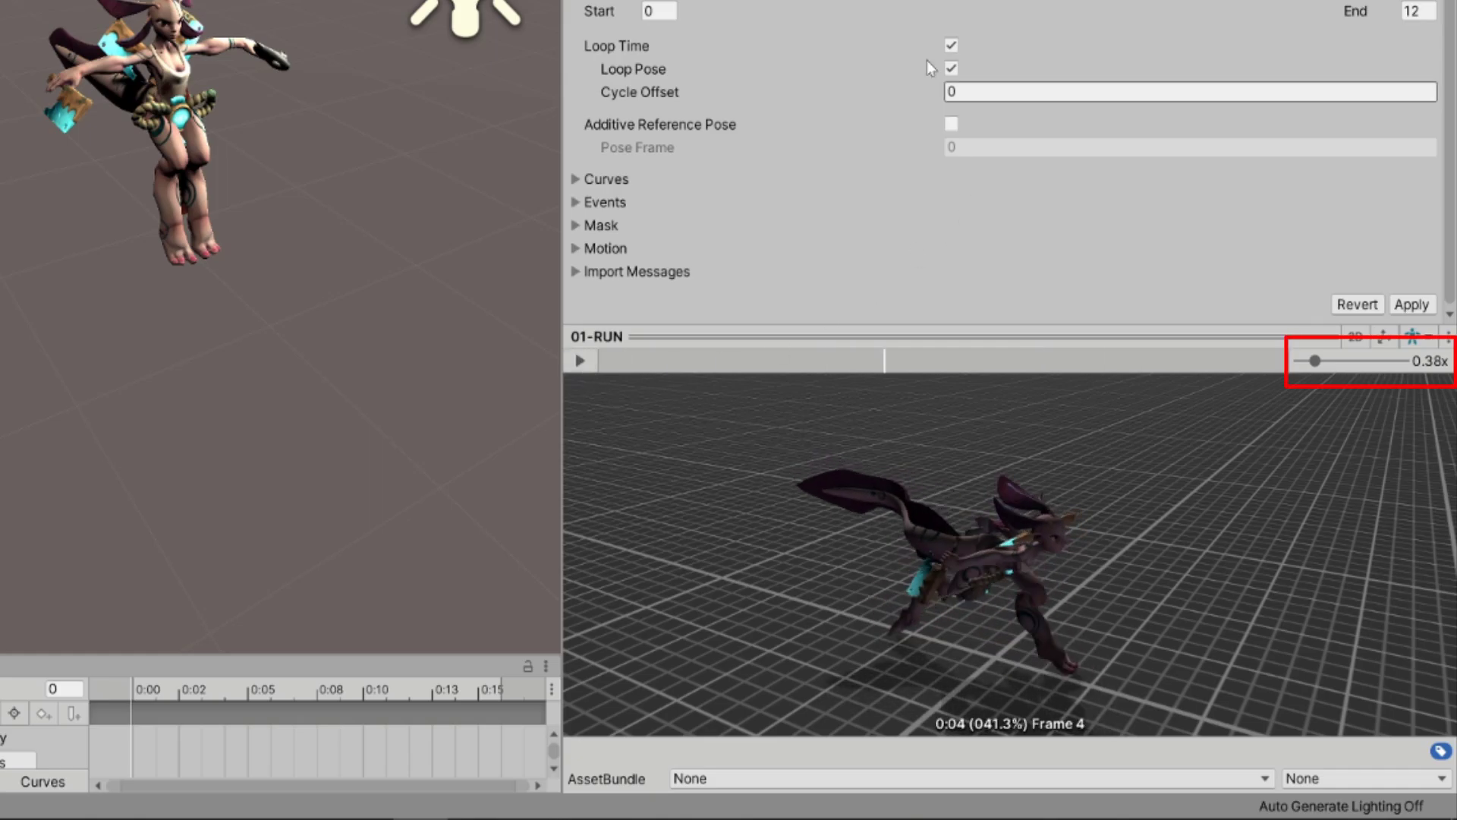
click(951, 68)
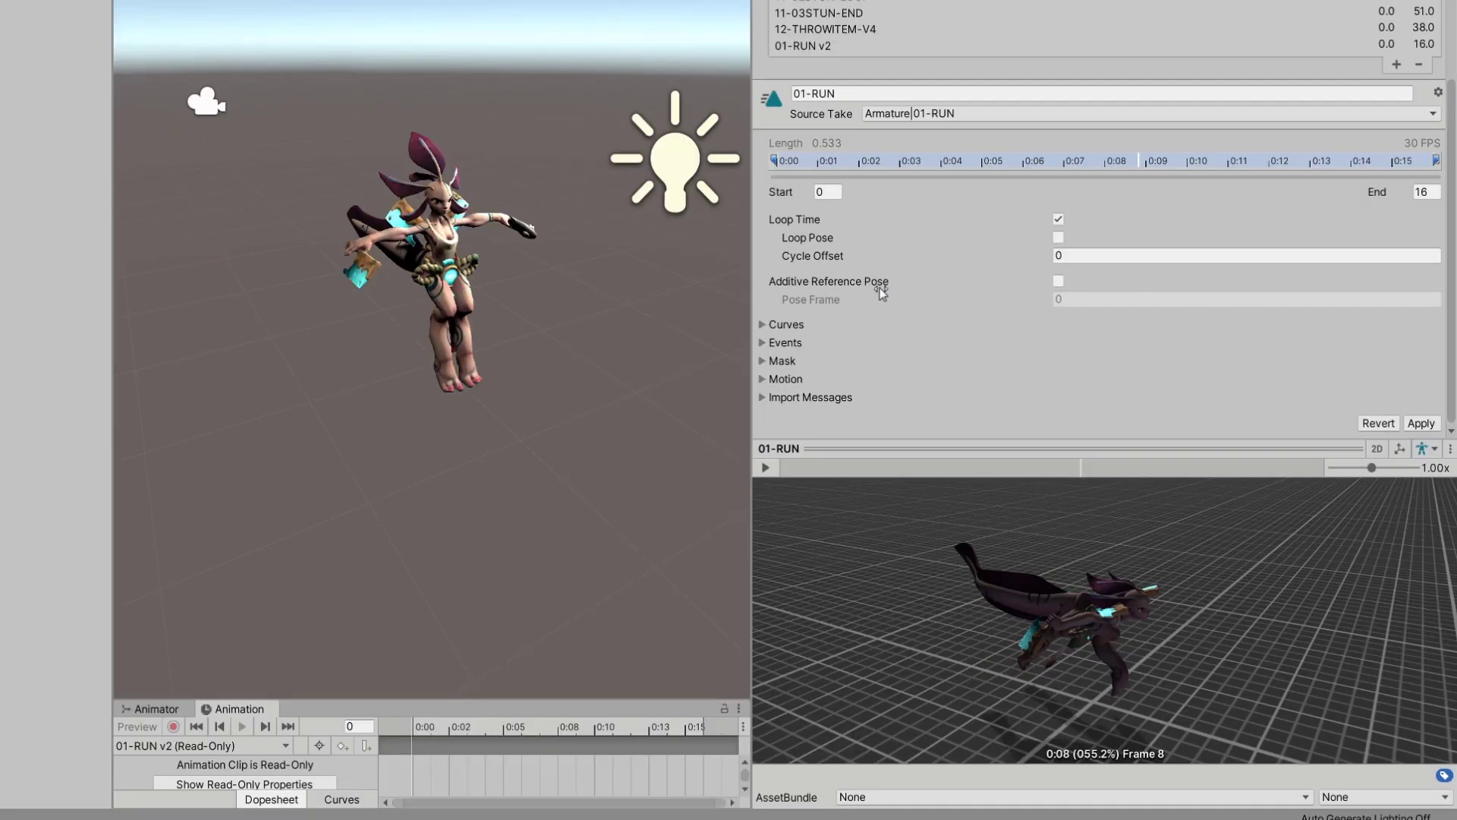
- Add an animation curve to the 01-RUN clip
click(789, 284)
click(768, 325)
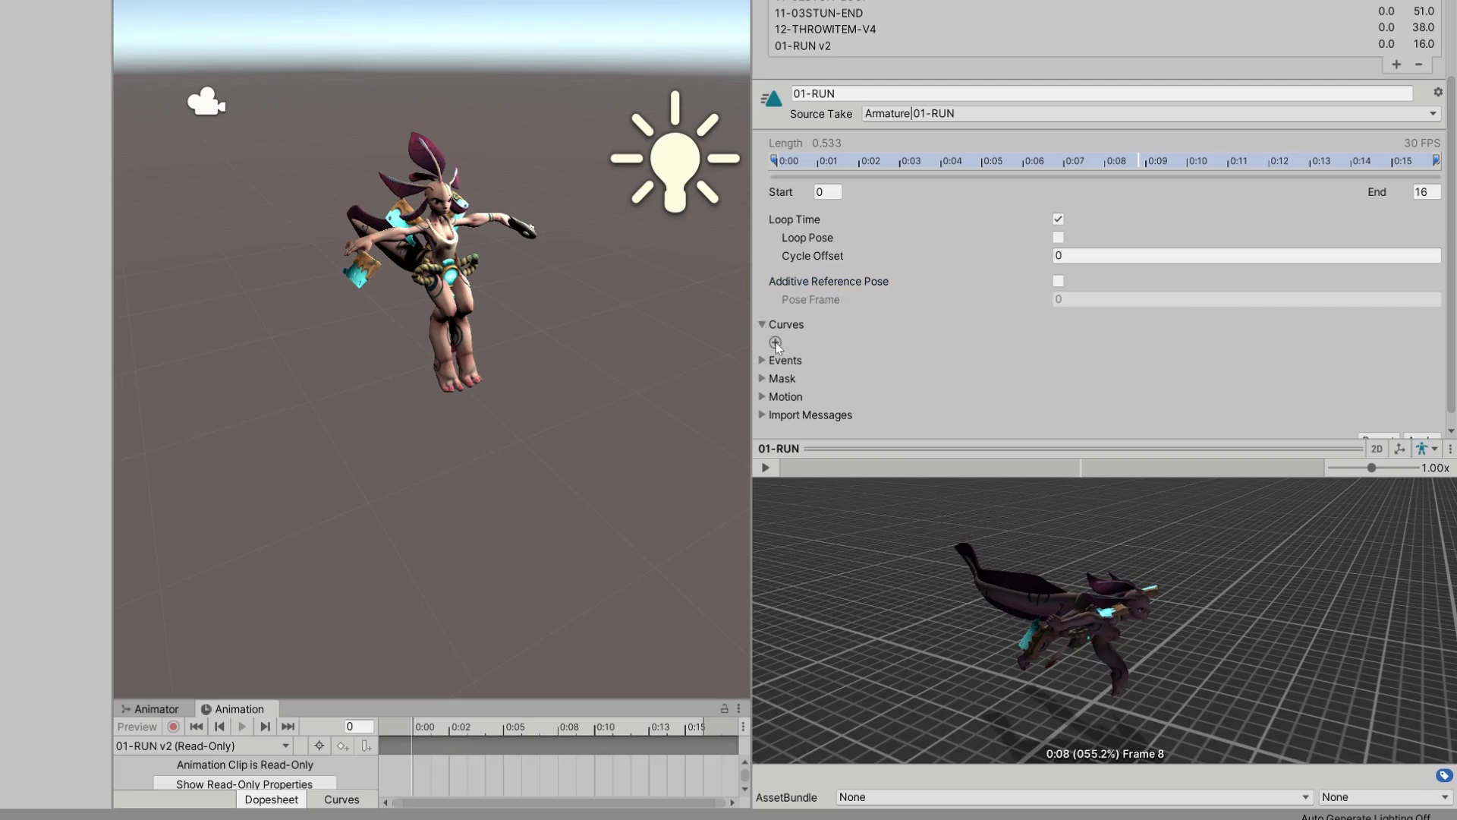
click(775, 342)
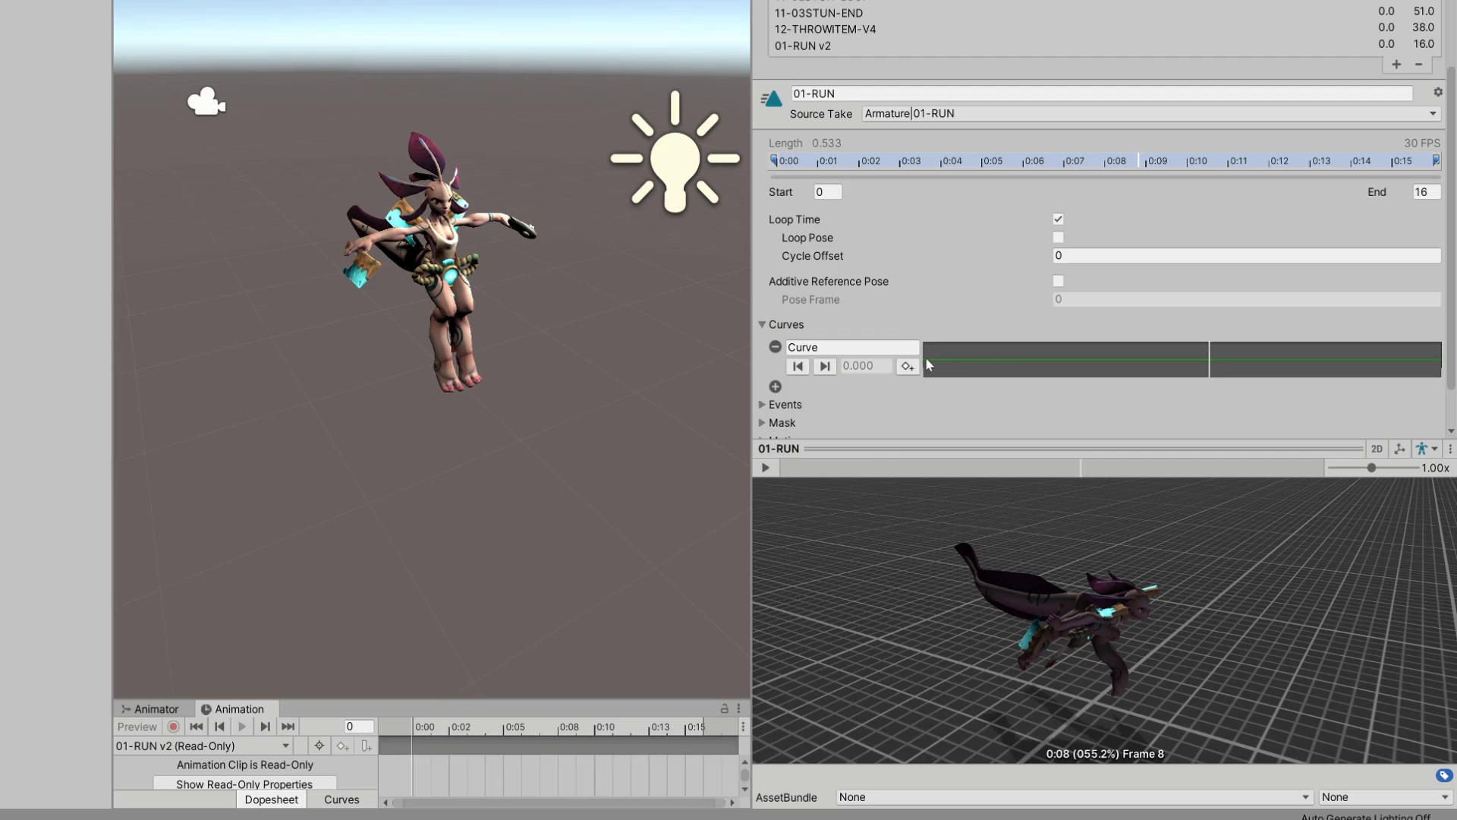
- Add an animation curve to the 02-IDLE clip and play the clip in the preview
scroll(826, 122, up, 7)
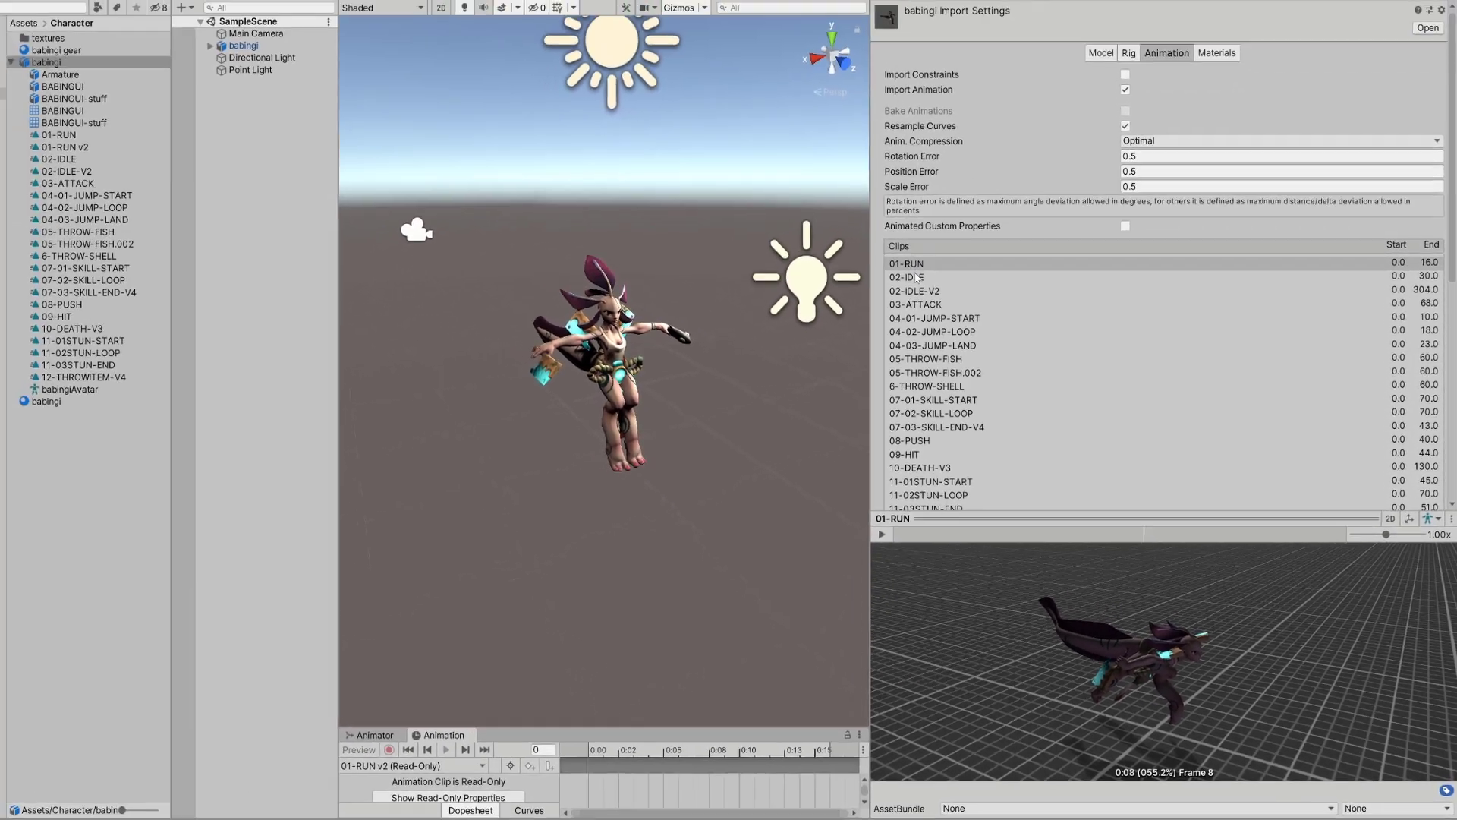
click(840, 159)
scroll(1006, 356, down, 5)
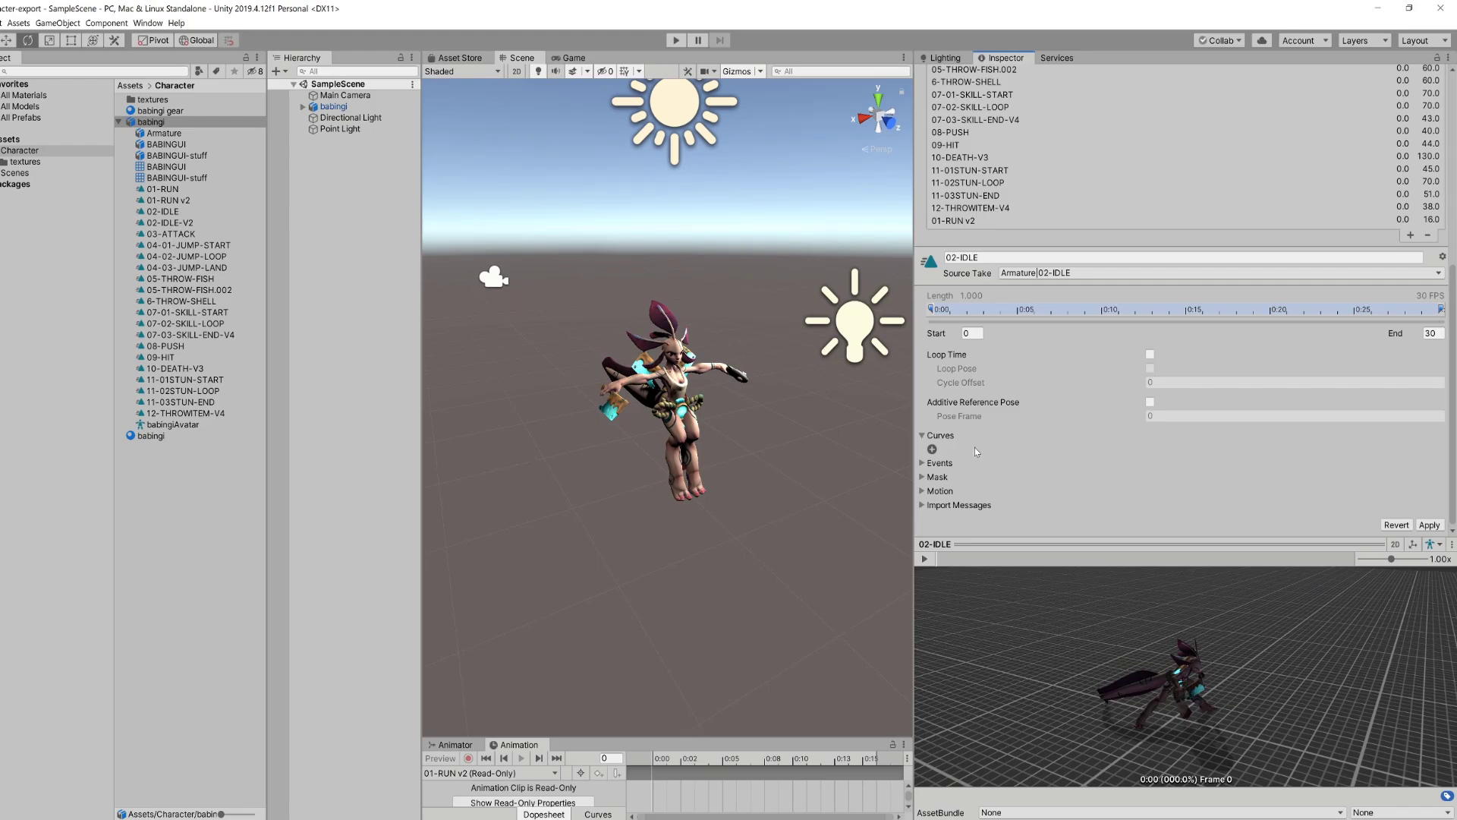
click(932, 450)
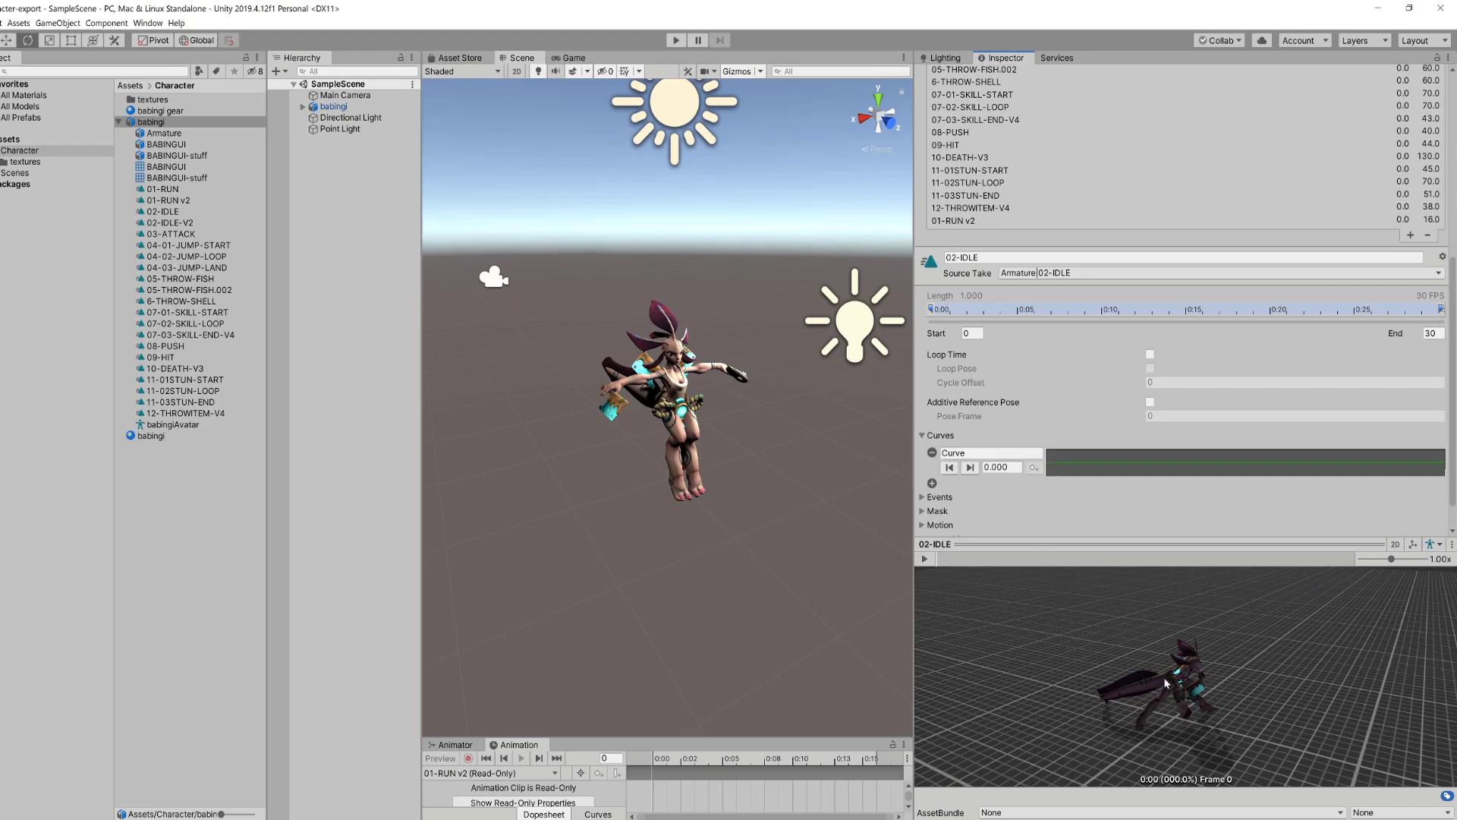
click(926, 560)
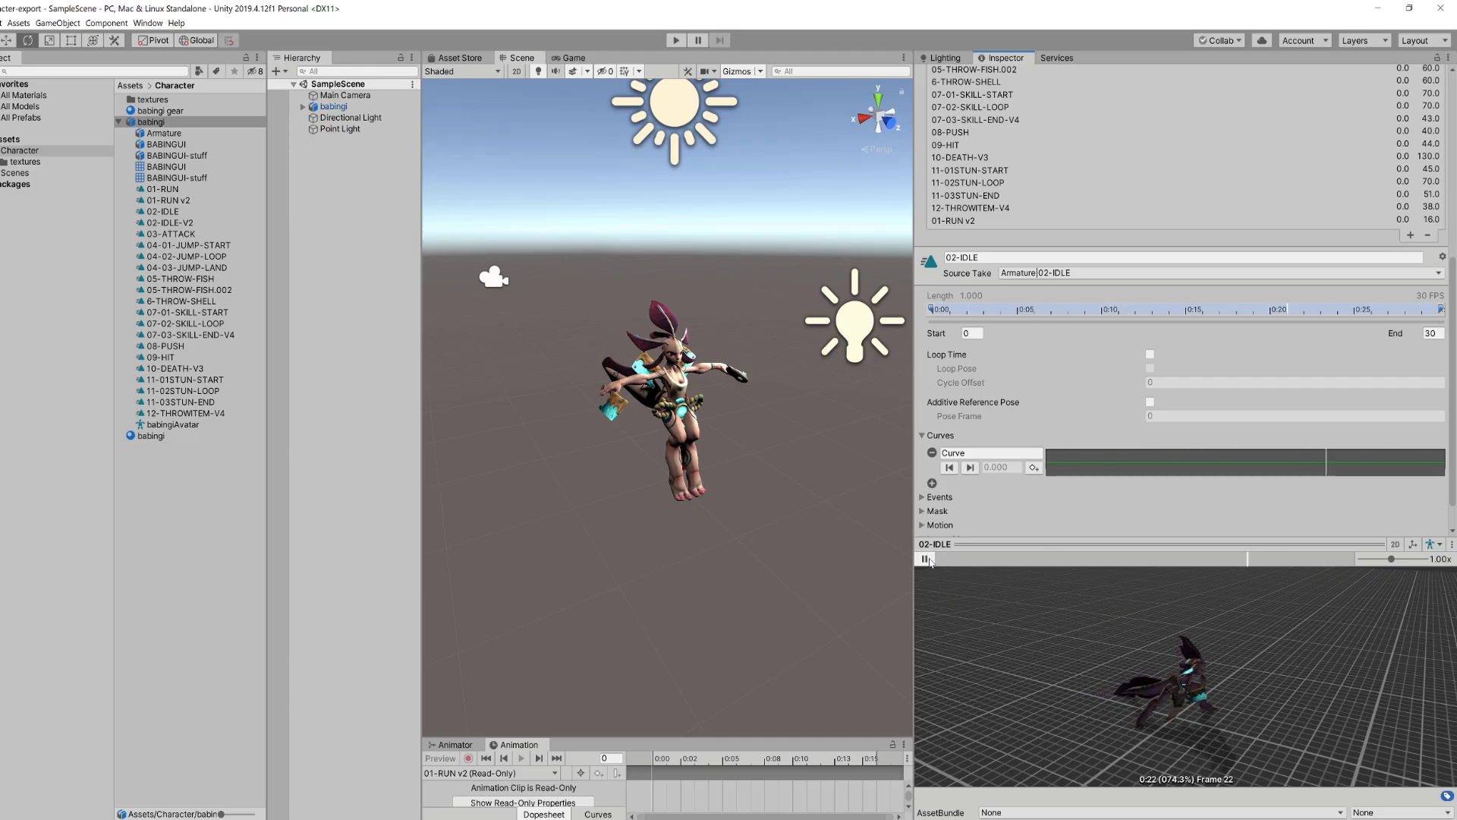
click(925, 559)
- Add two keys to the 02-IDLE curve, raising the one near the middle and lowering the one in the first quarter
click(1180, 465)
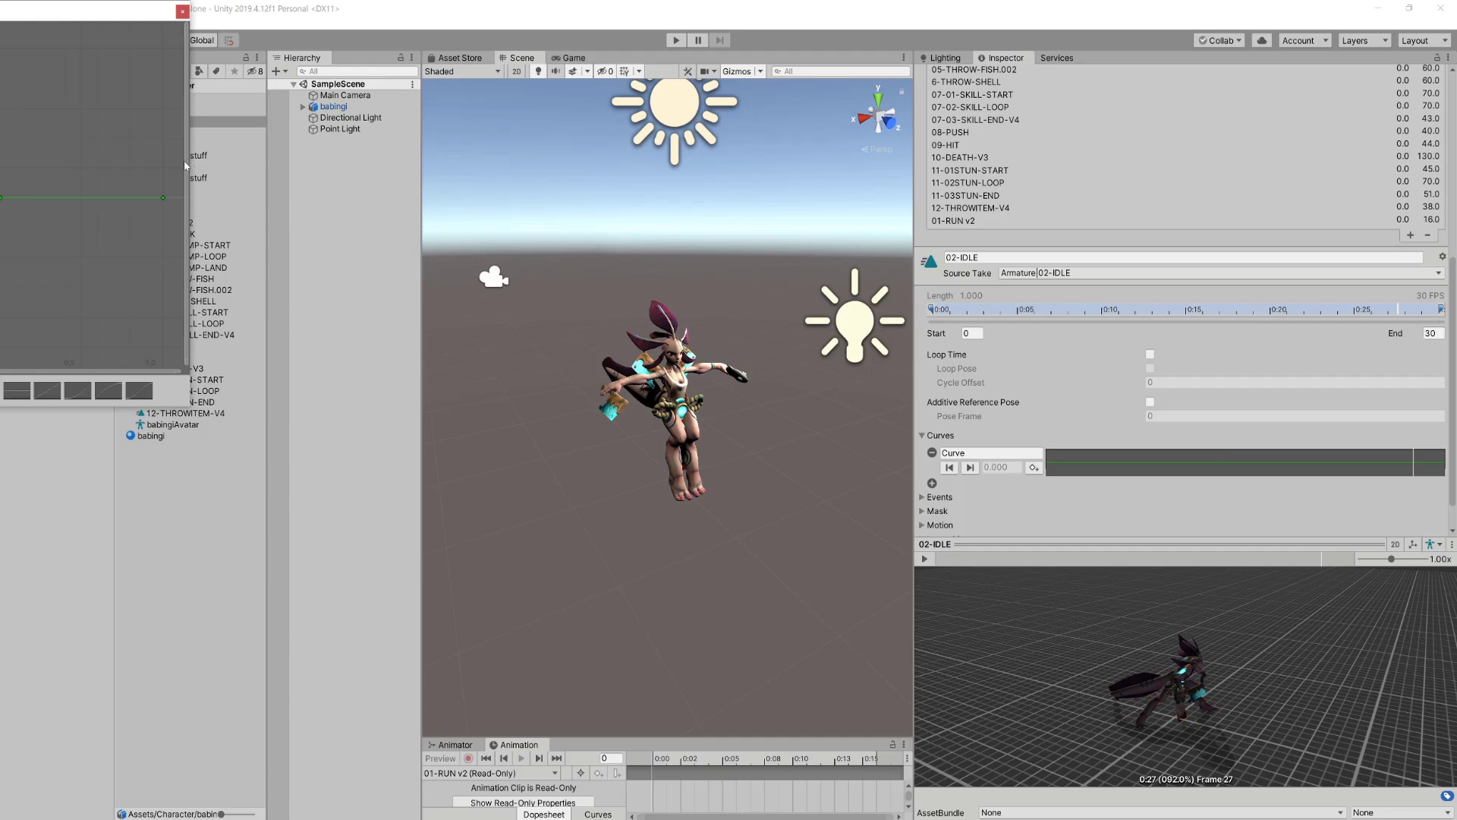
drag(191, 164, 448, 182)
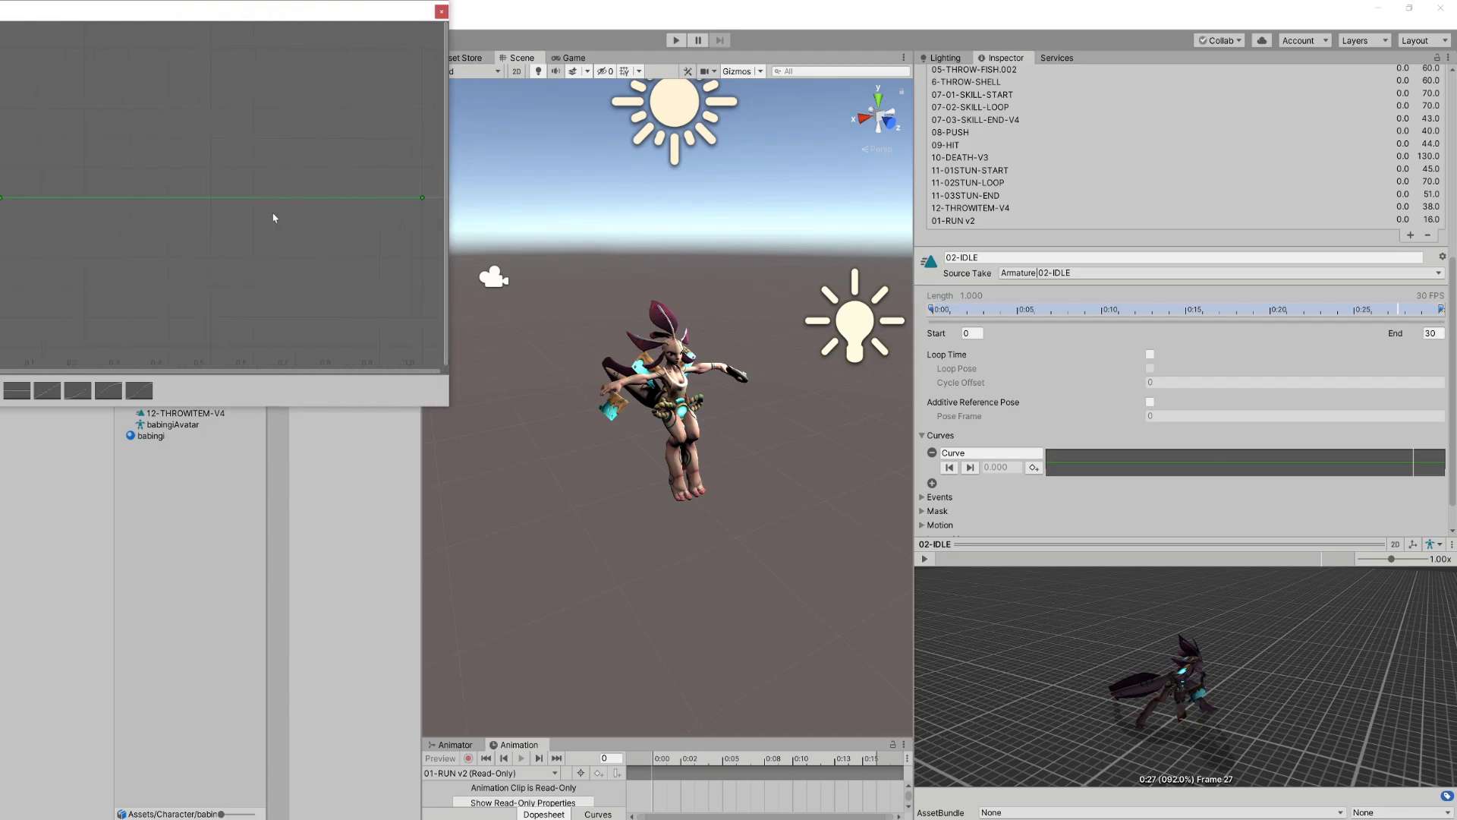
right_click(192, 196)
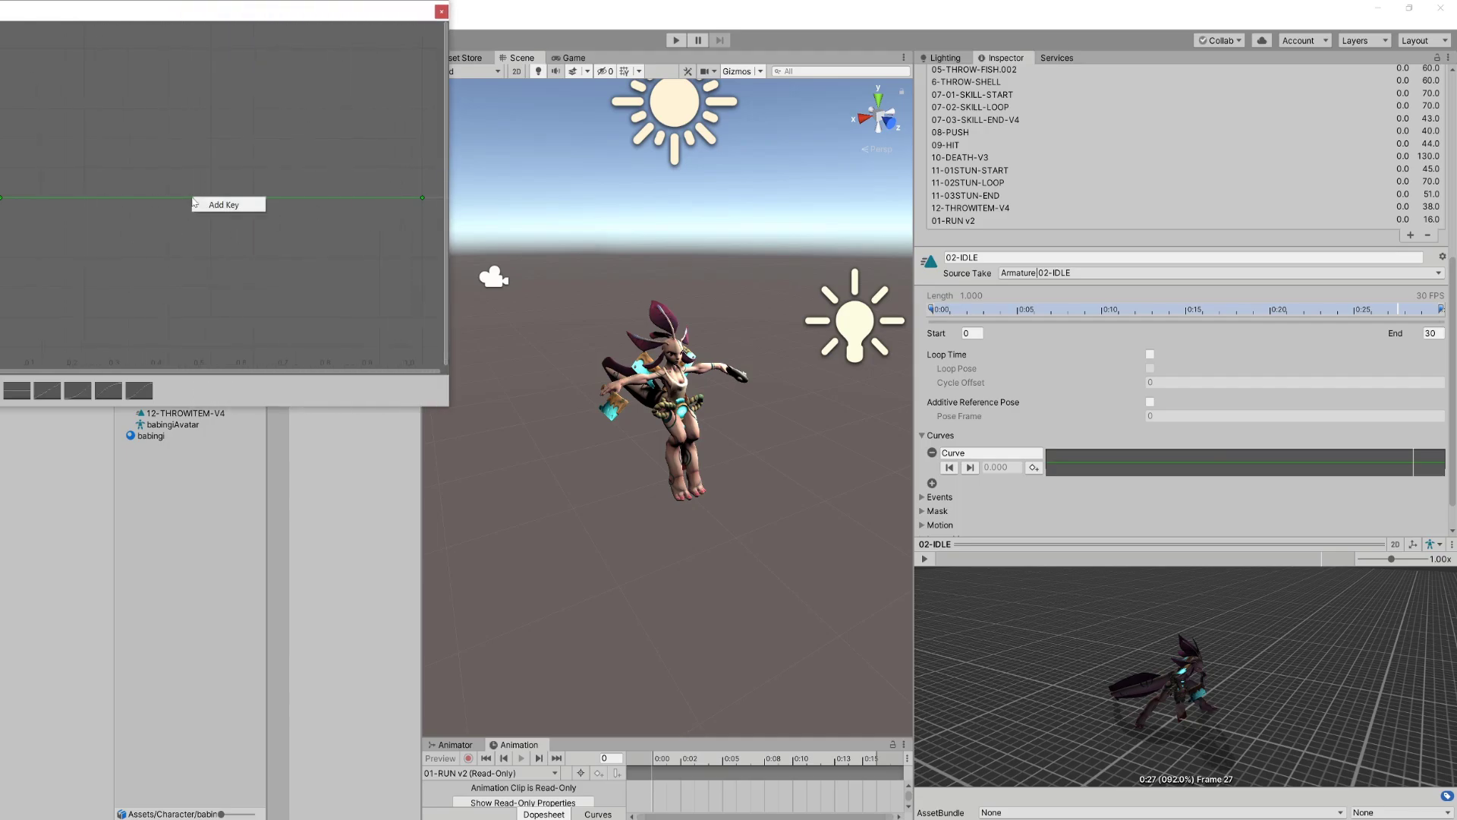
click(220, 203)
drag(191, 198, 195, 148)
right_click(75, 185)
click(88, 195)
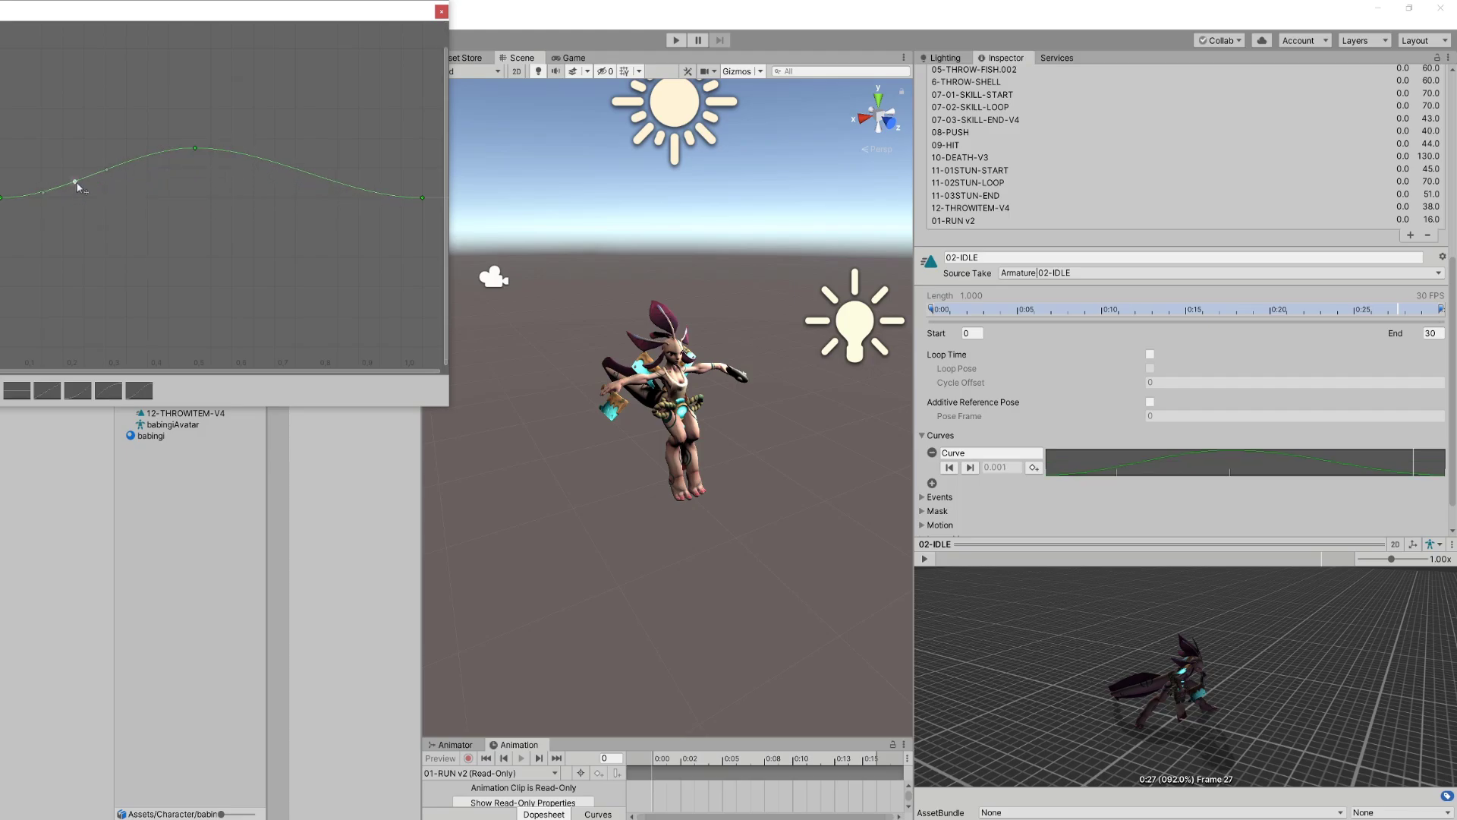
drag(75, 183, 76, 261)
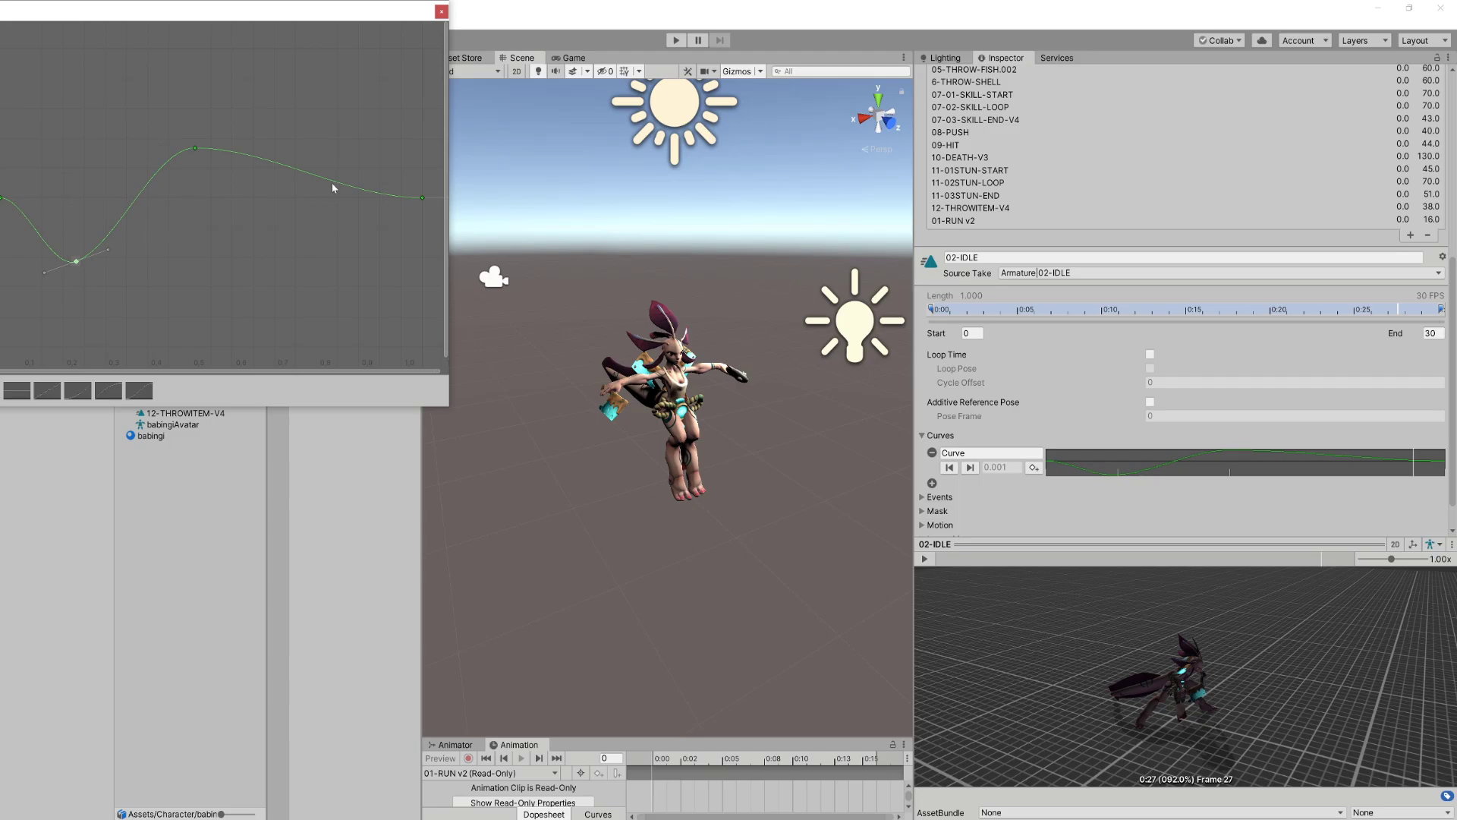
- Add a lowered key in the last quarter of the 02-IDLE curve and adjust its end keys to form a wave
right_click(332, 188)
click(361, 190)
drag(333, 187, 321, 272)
drag(3, 200, 2, 158)
click(423, 199)
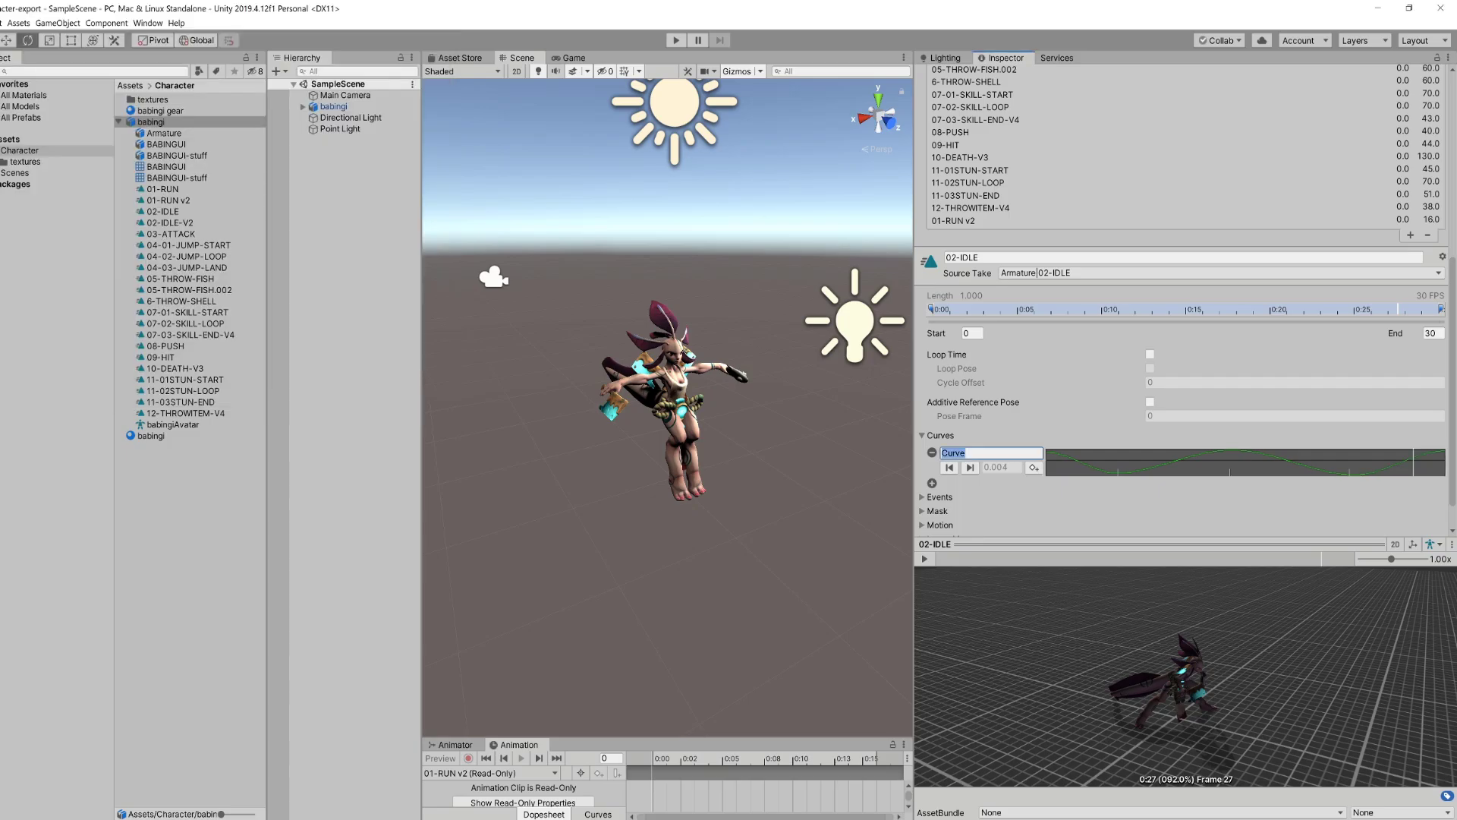
- Rename the 02-IDLE curve as breath and play the clip briefly in the preview
text(breath)
click(925, 559)
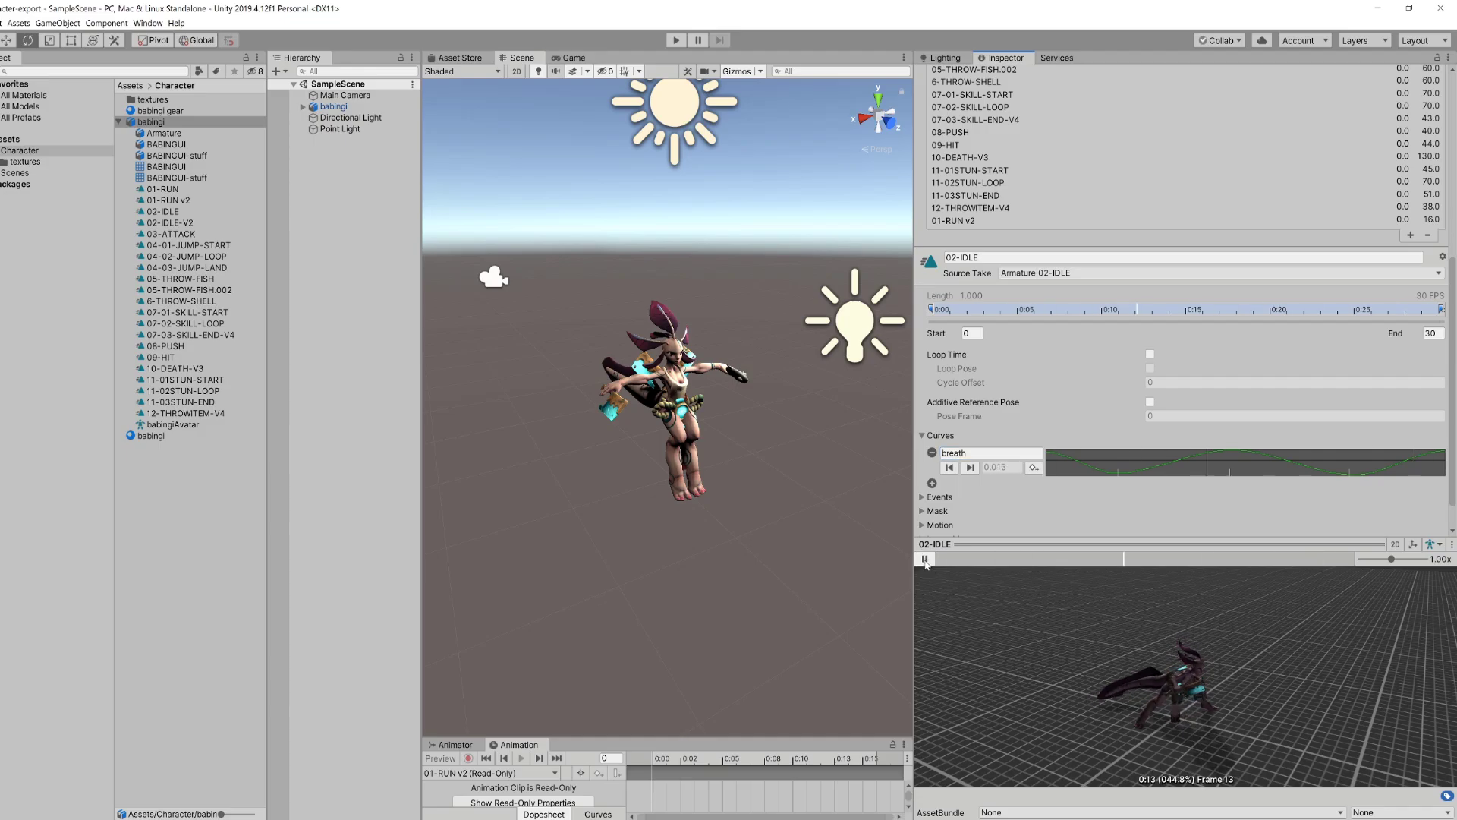
click(925, 560)
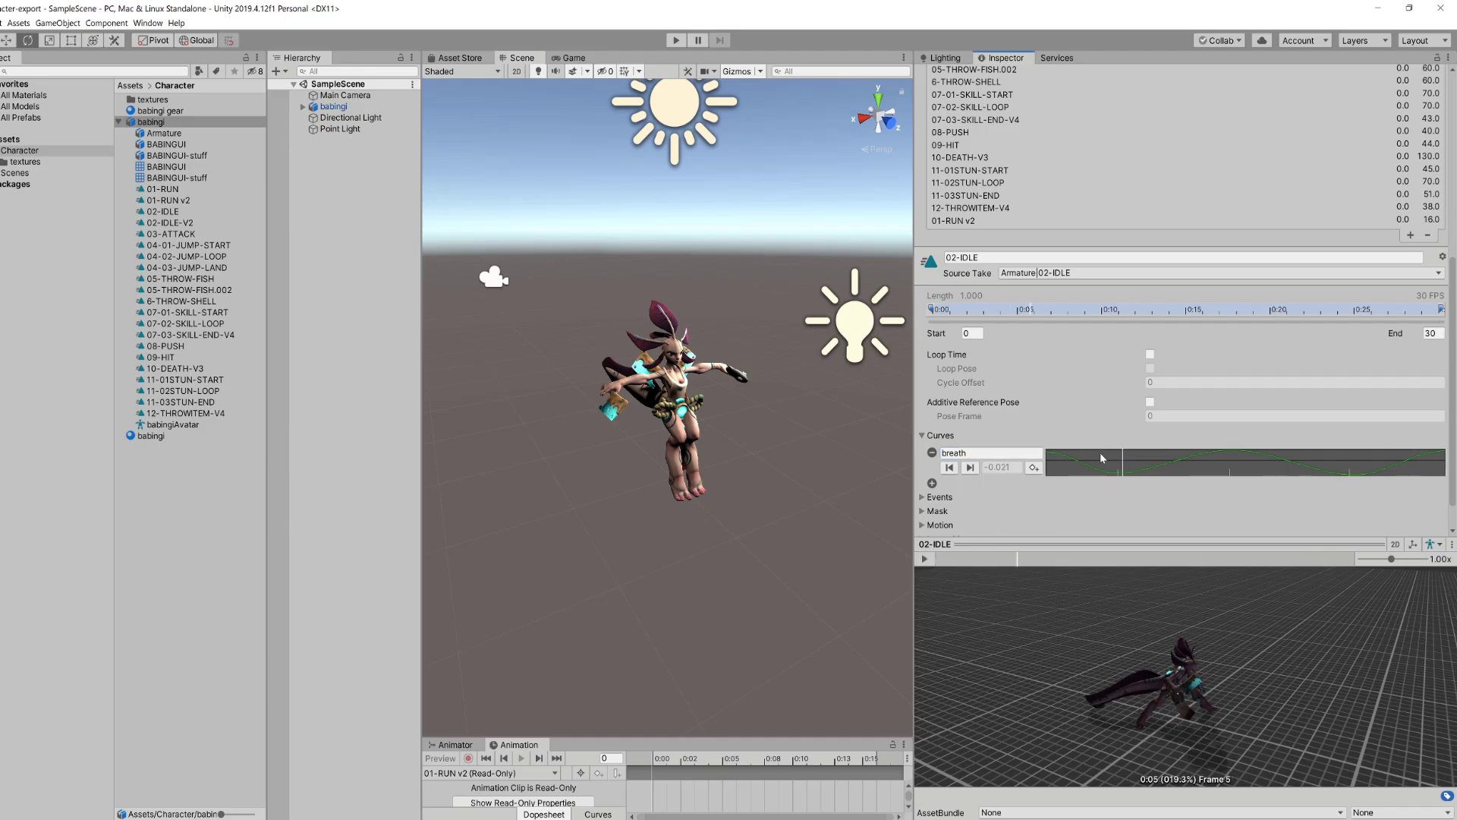
- Add an event to the 02-IDLE clip, move it to about 0:33, and name its function breath noise
click(935, 497)
scroll(1127, 436, down, 3)
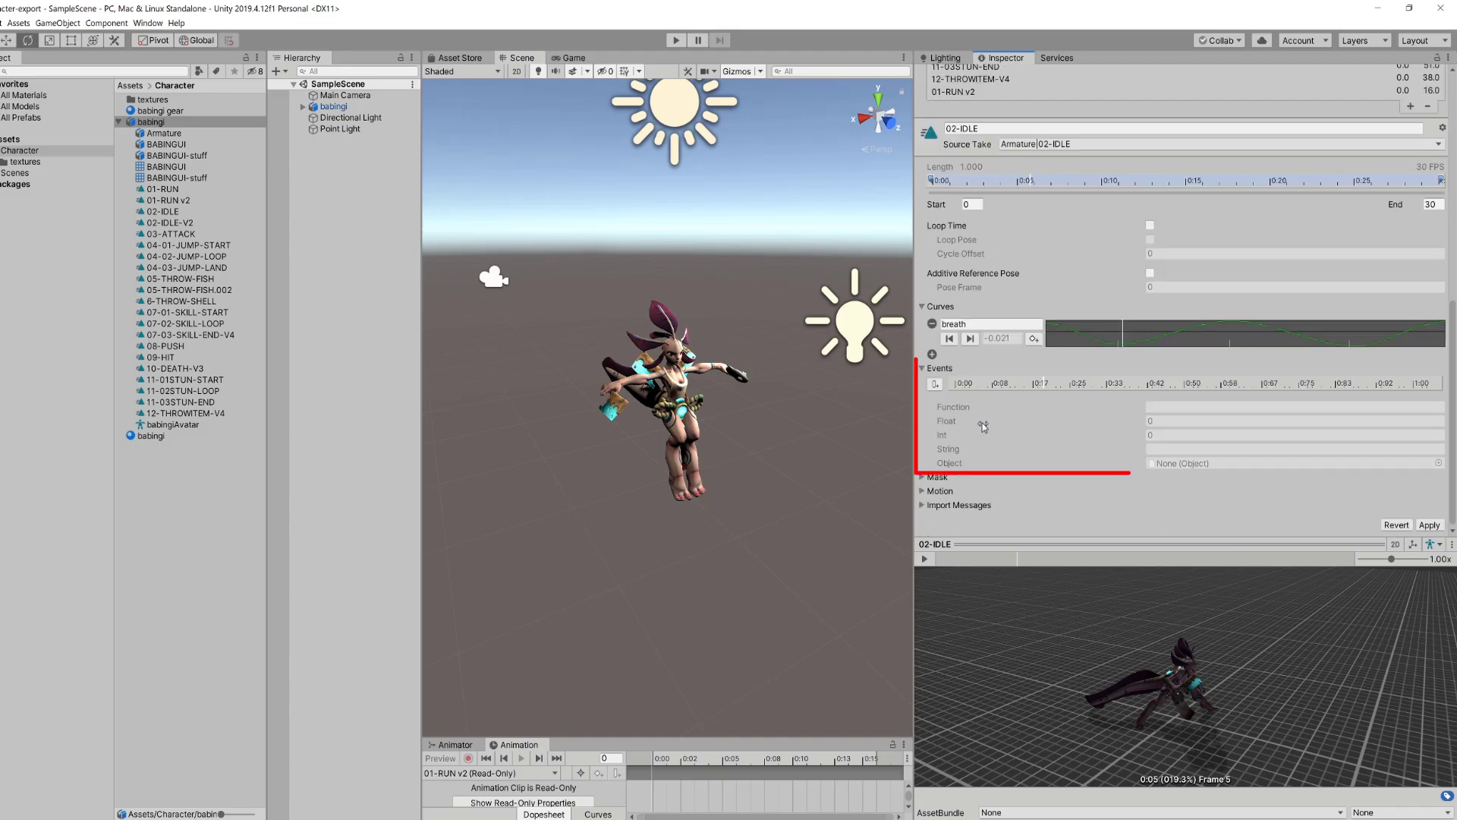
click(936, 384)
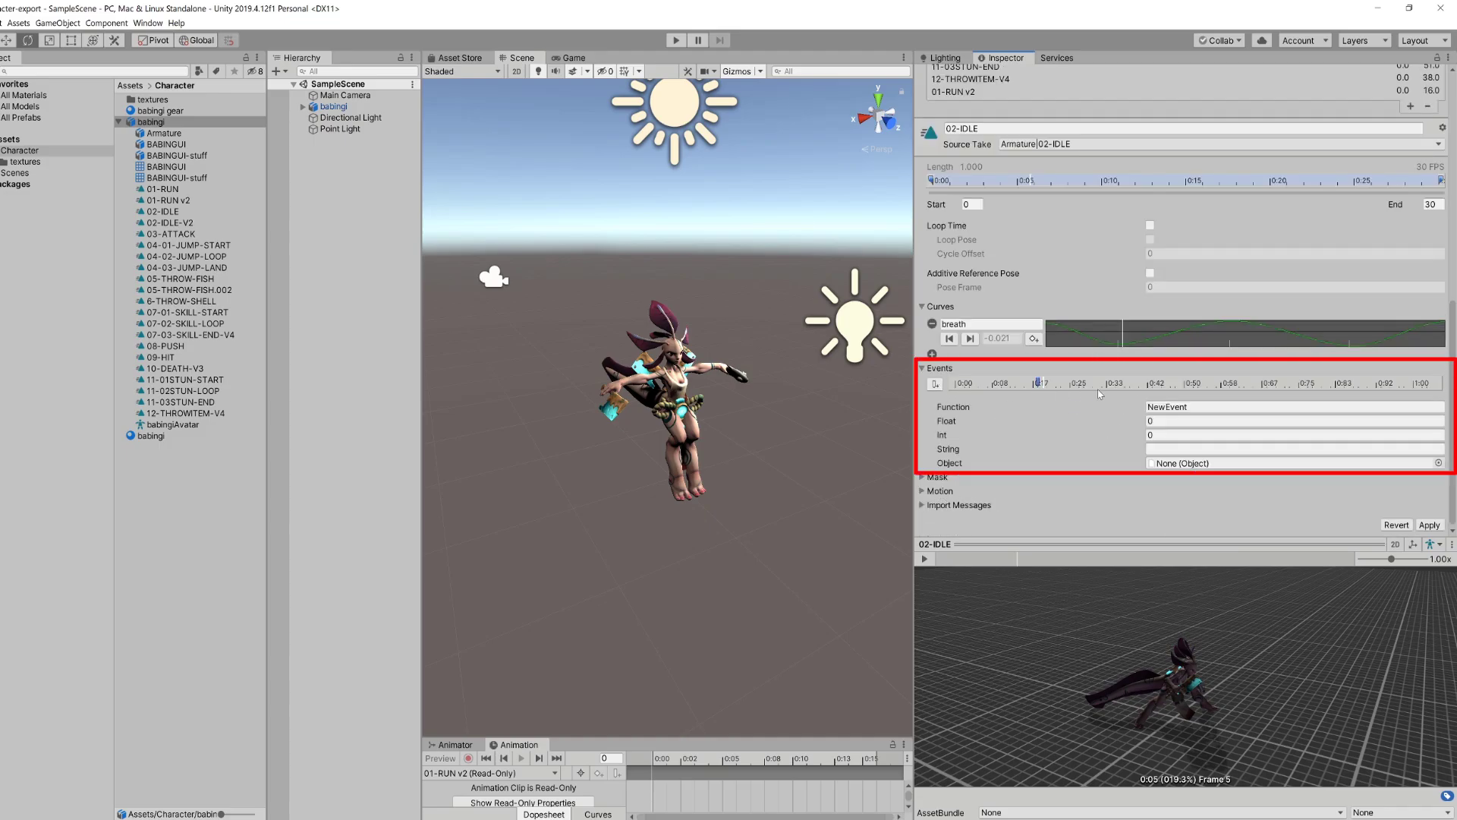
click(1069, 385)
drag(1040, 384, 1116, 386)
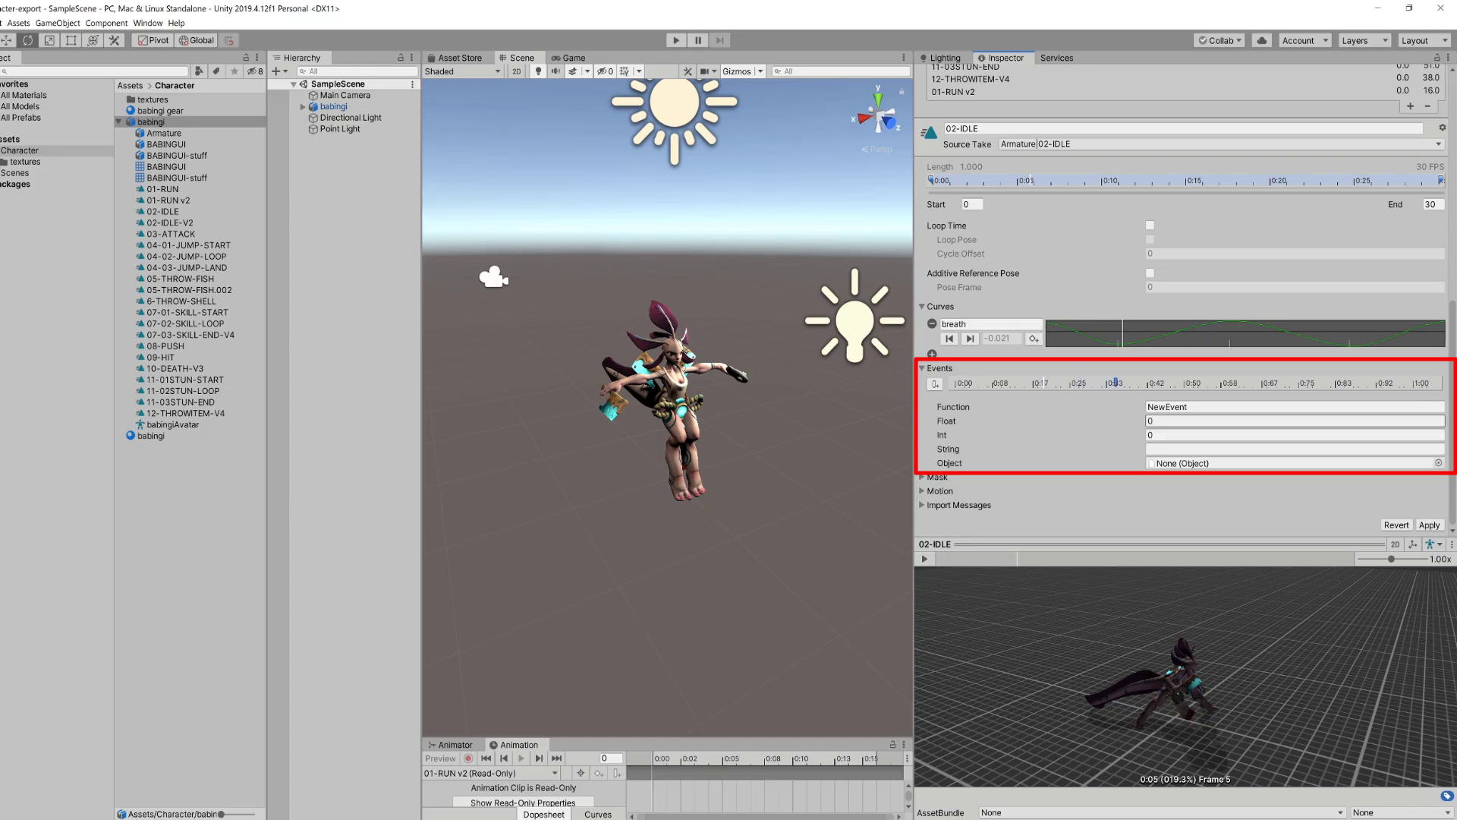
click(1169, 406)
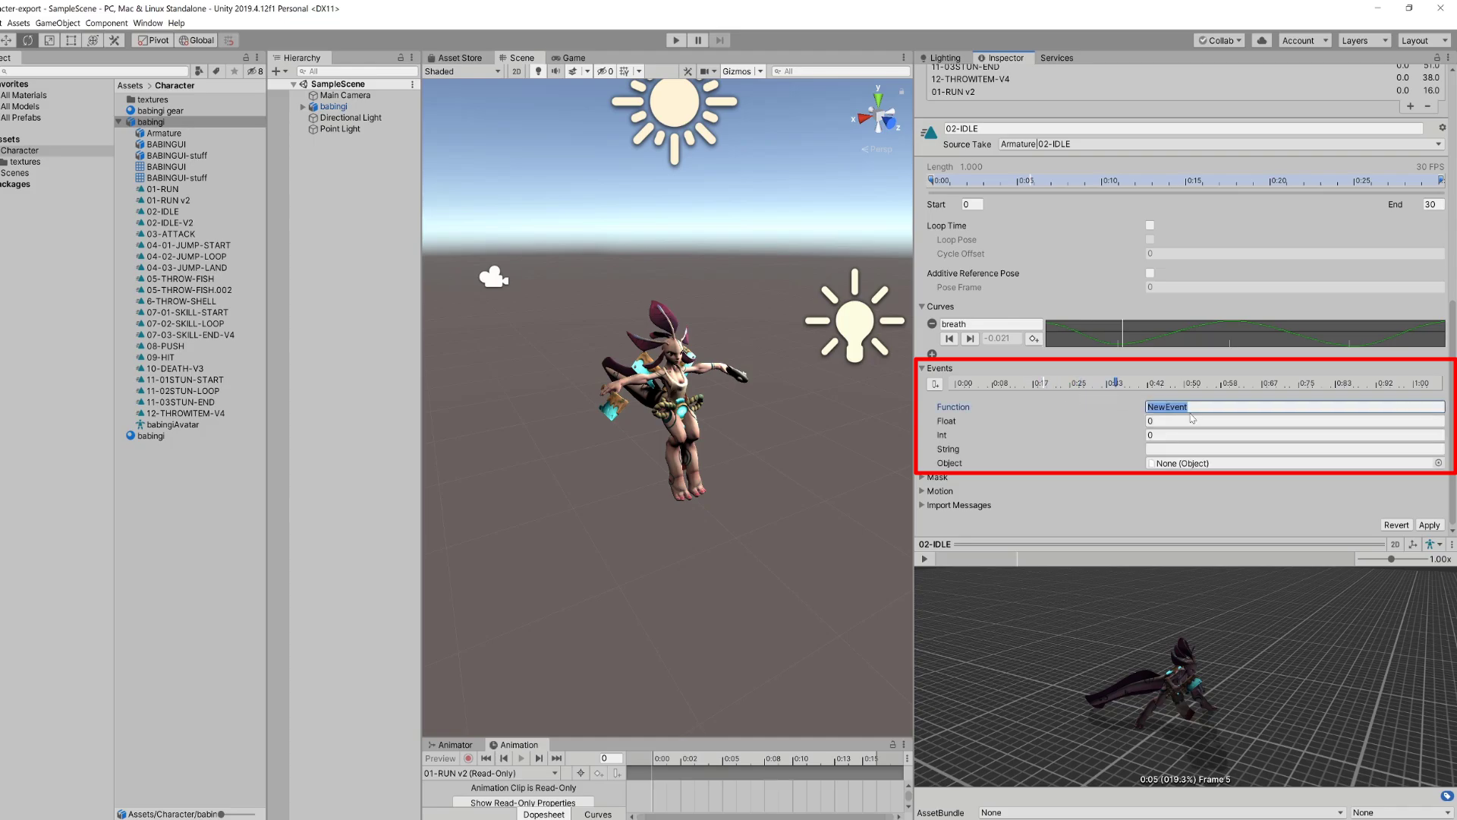
text(breath noise)
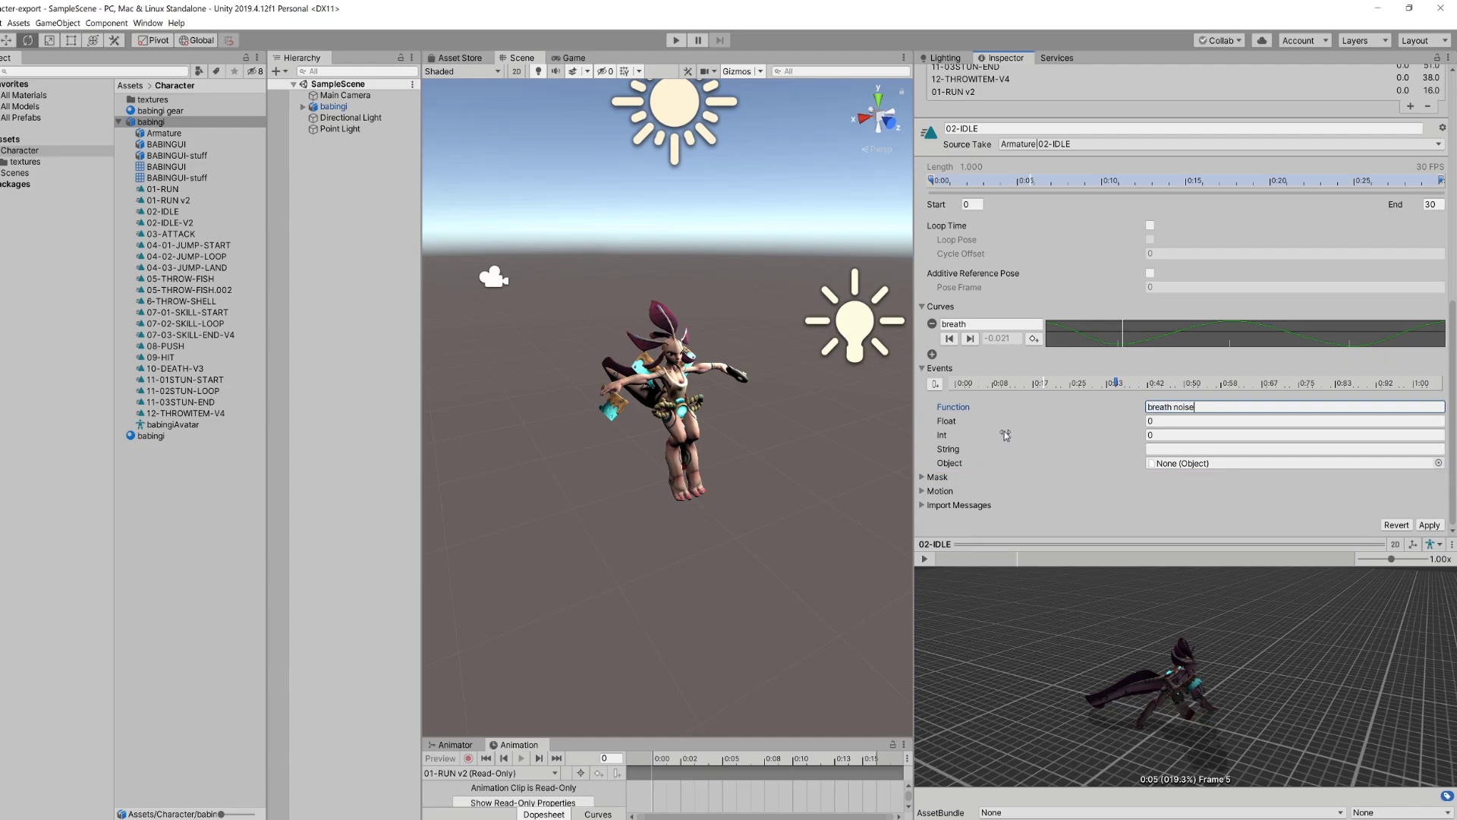
- Expand the Import Messages and Motion settings of the 02-IDLE clip to review them
click(949, 507)
click(941, 491)
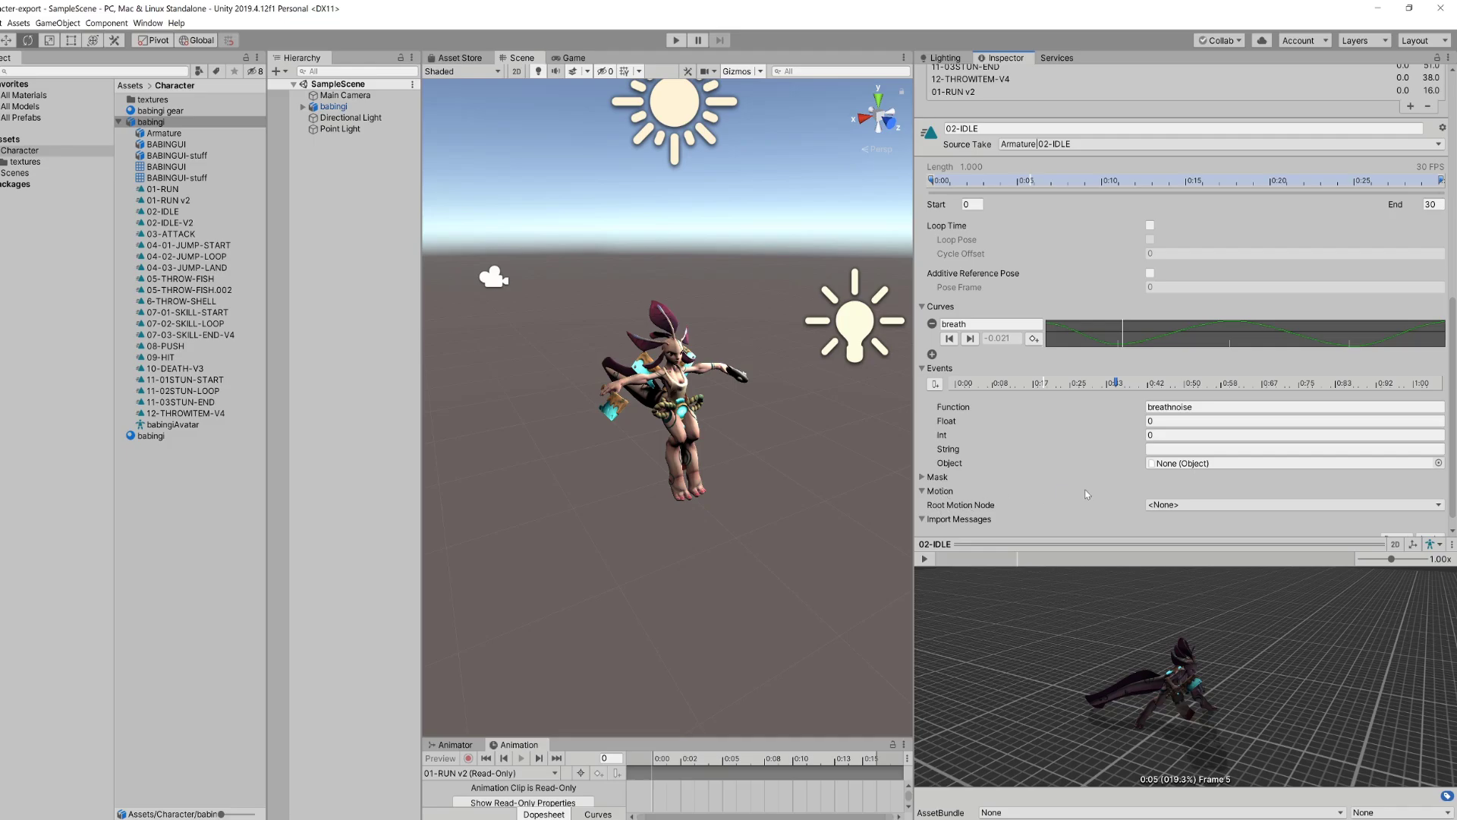
scroll(936, 481, down, 2)
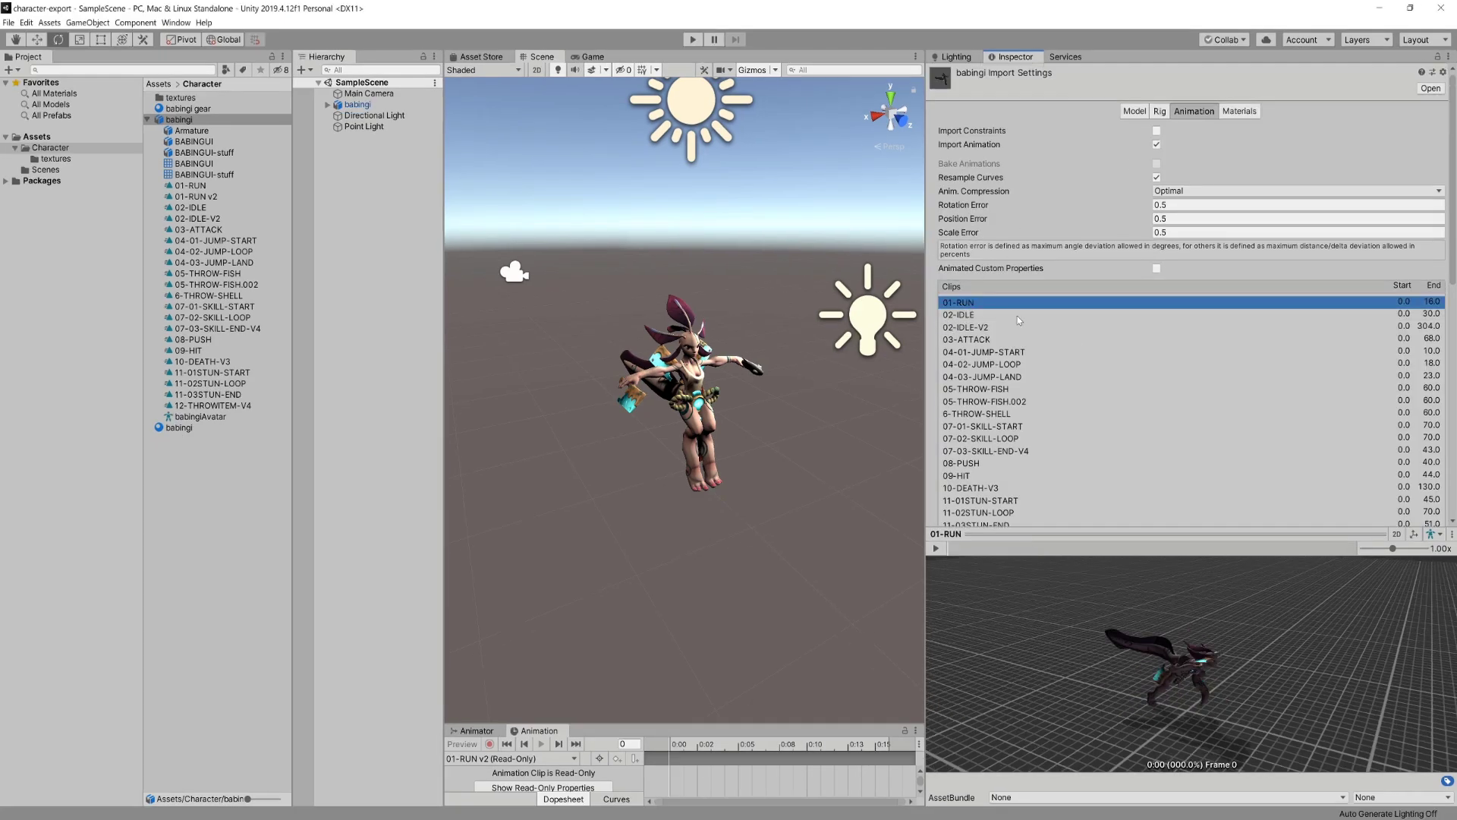
- Enable Loop Time for the 02-IDLE-V2 clip
scroll(1081, 341, down, 6)
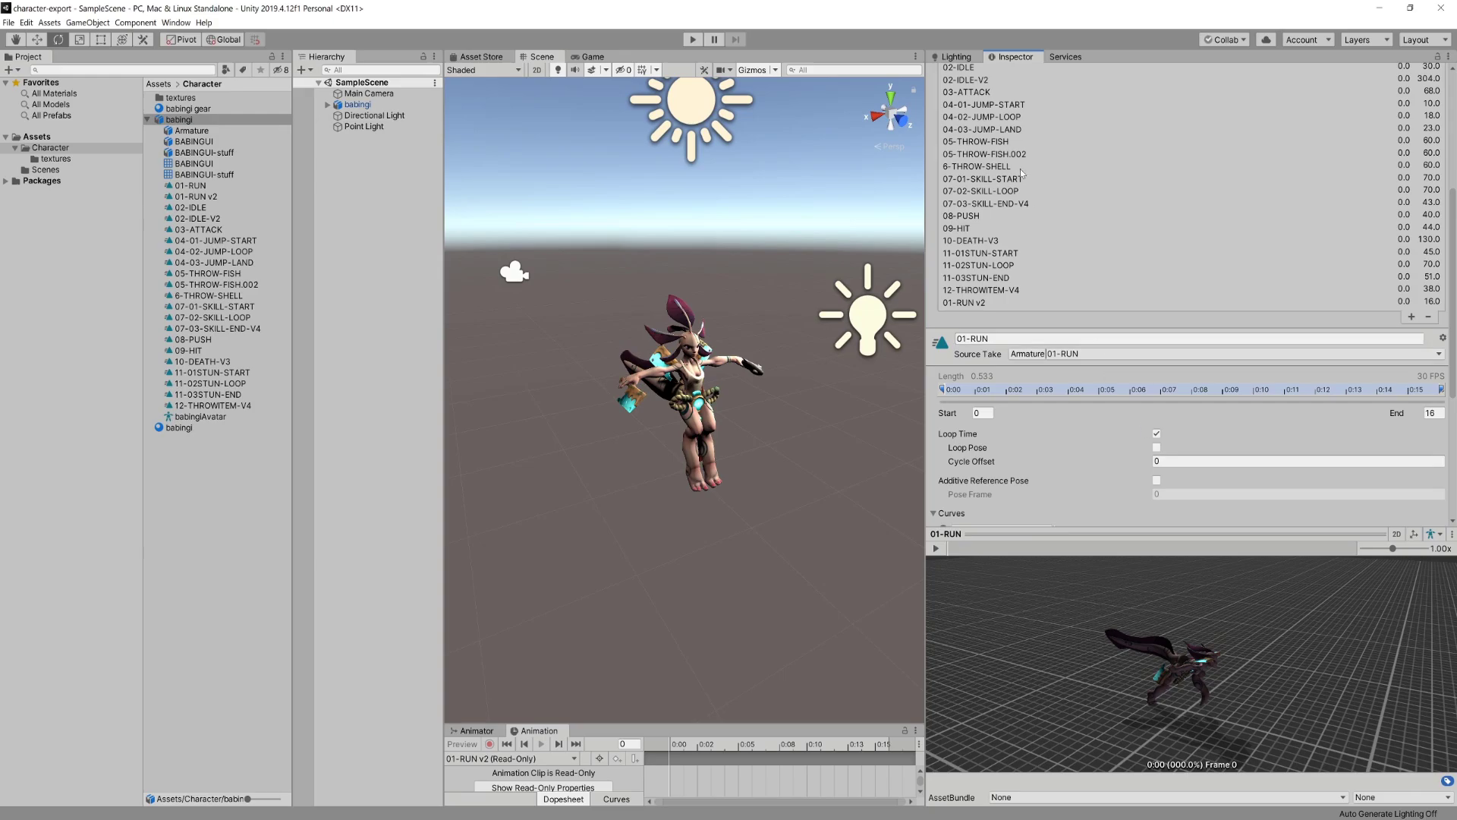
scroll(1081, 341, up, 3)
click(979, 191)
key(Down)
scroll(1161, 437, down, 3)
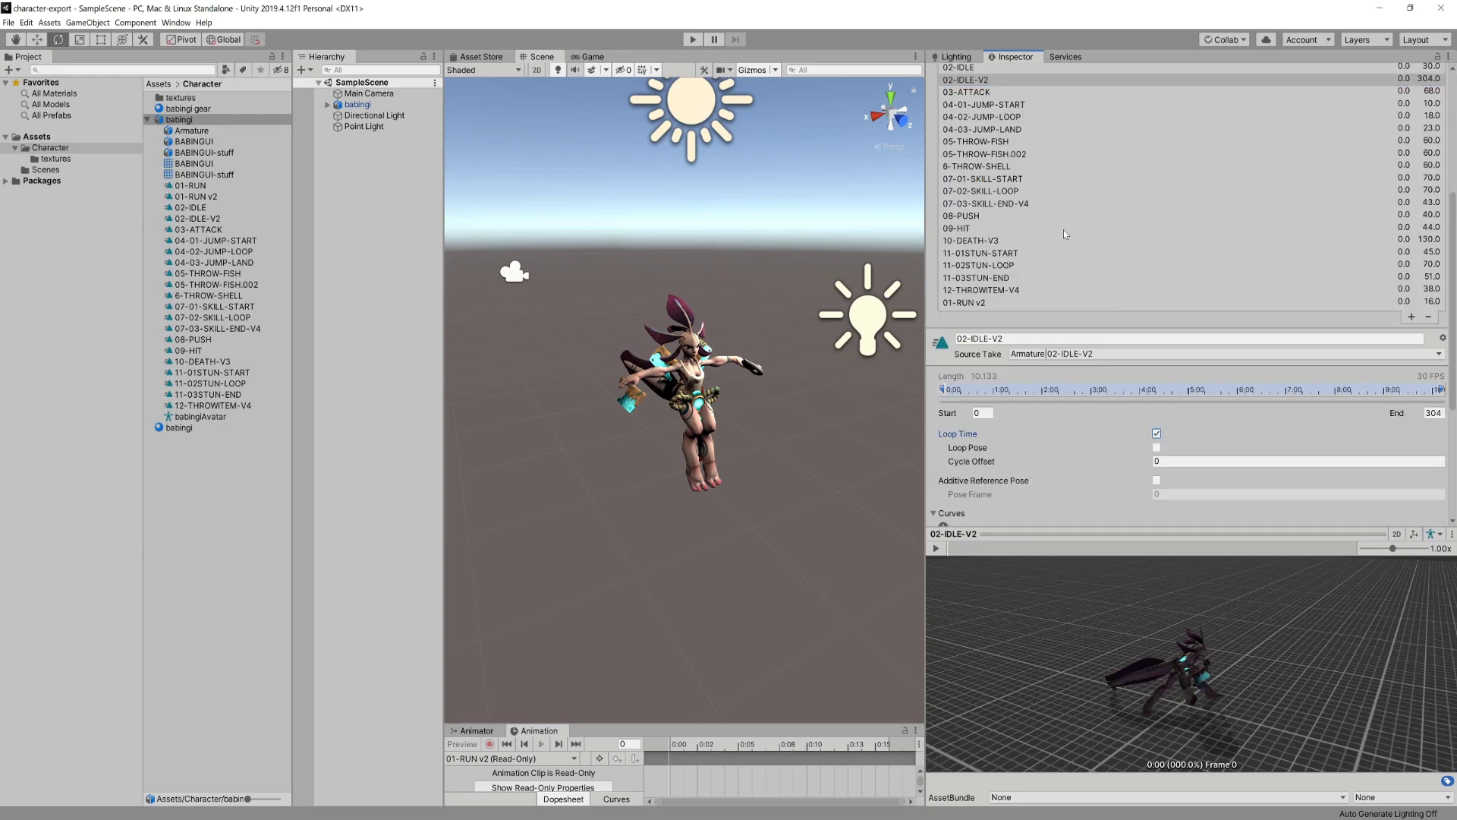
- Enable Loop Time for the 04-02-JUMP-LOOP clip and apply the import settings
scroll(1161, 437, up, 3)
click(984, 216)
click(1001, 240)
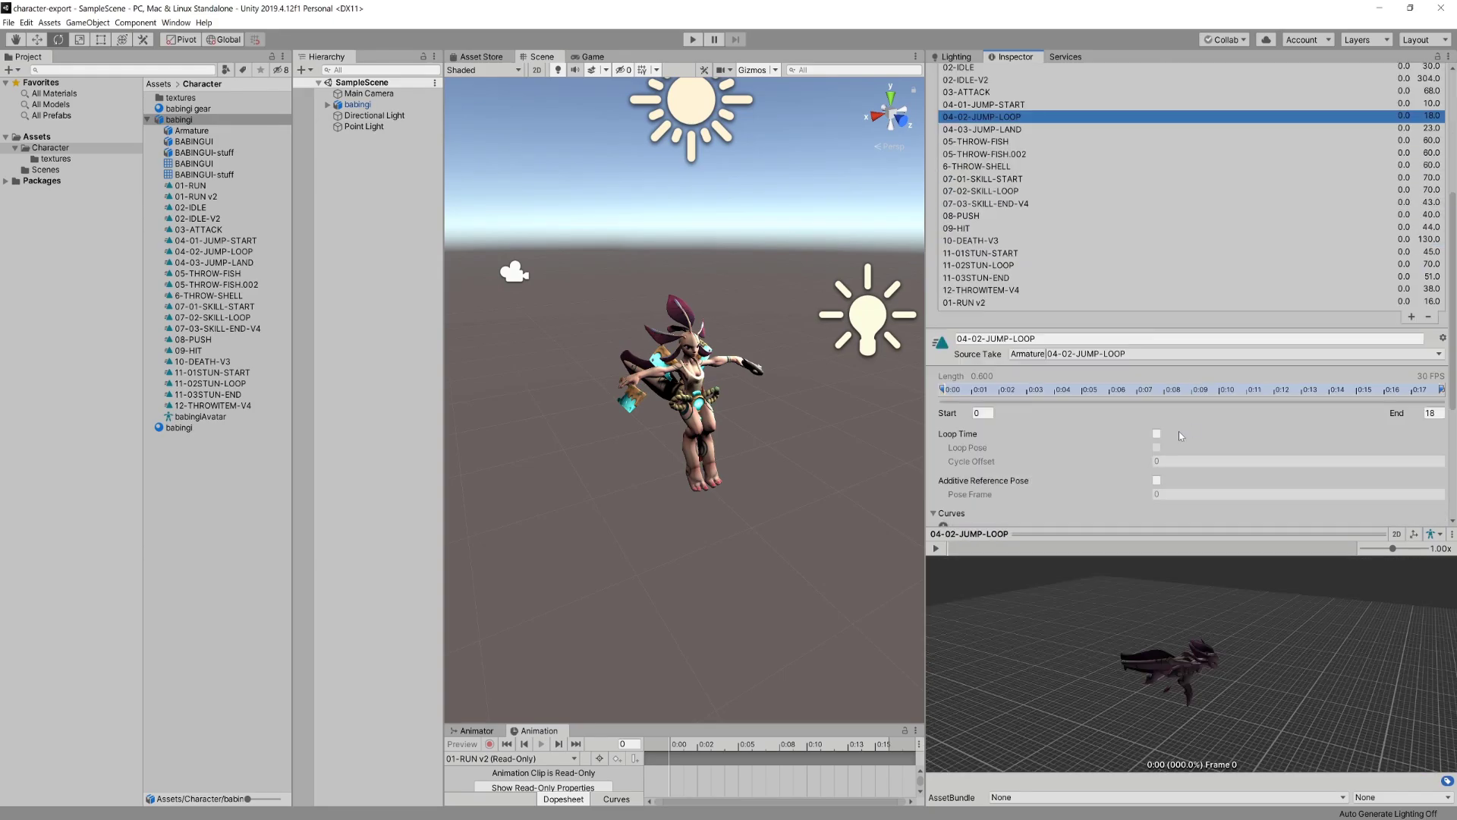
scroll(1184, 379, down, 3)
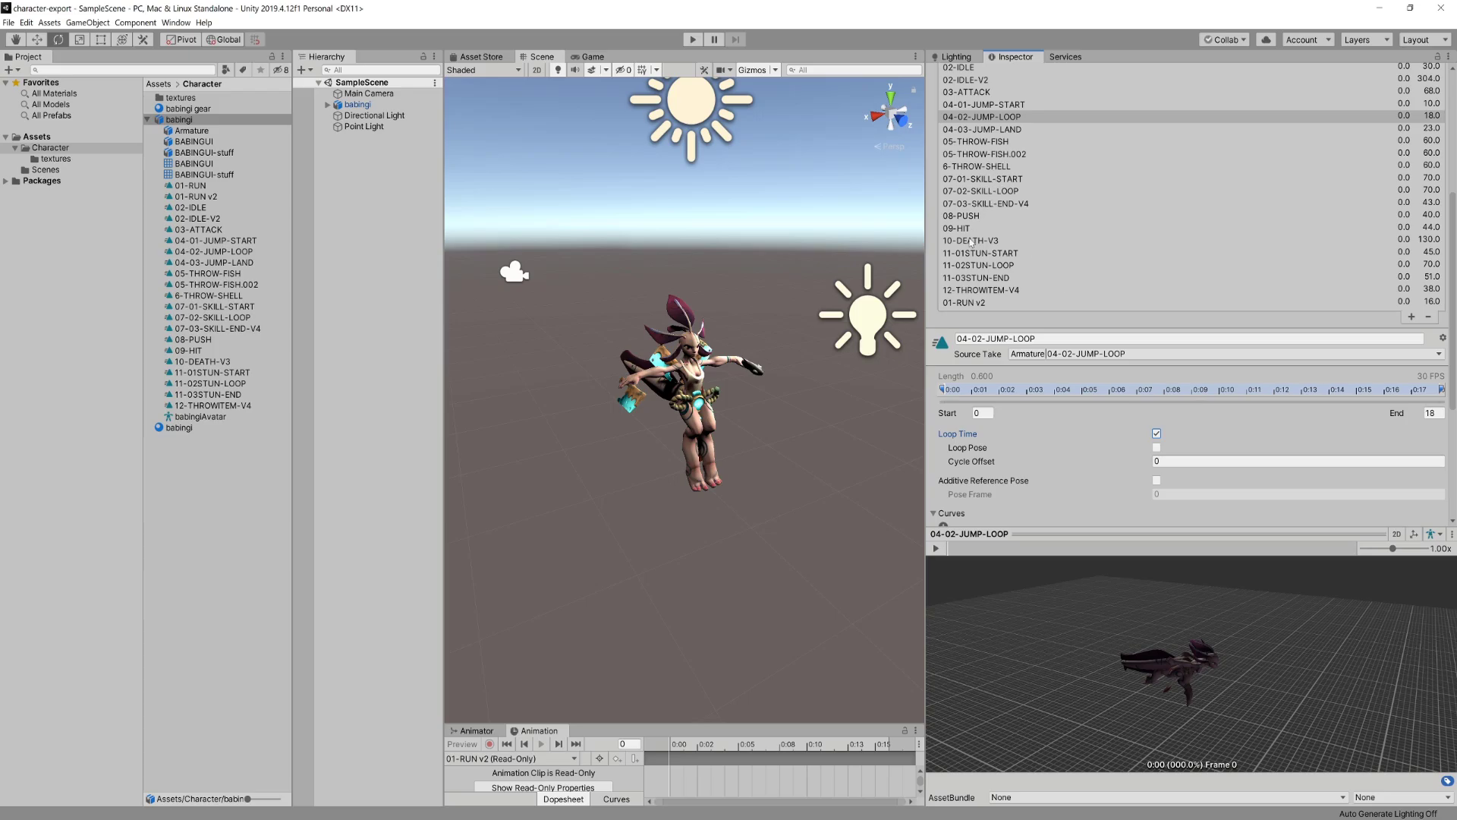
scroll(970, 310, down, 5)
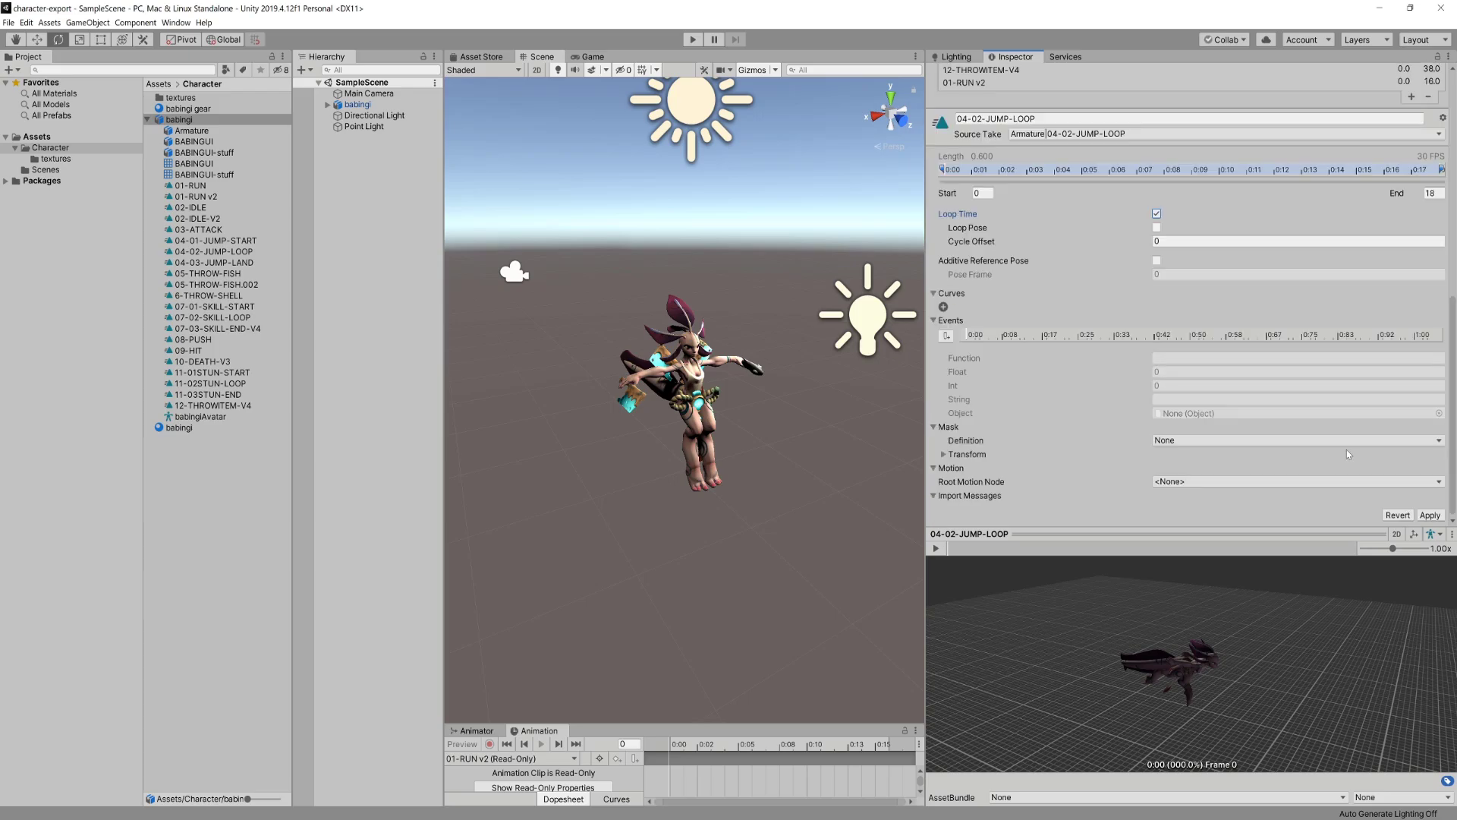
click(1431, 514)
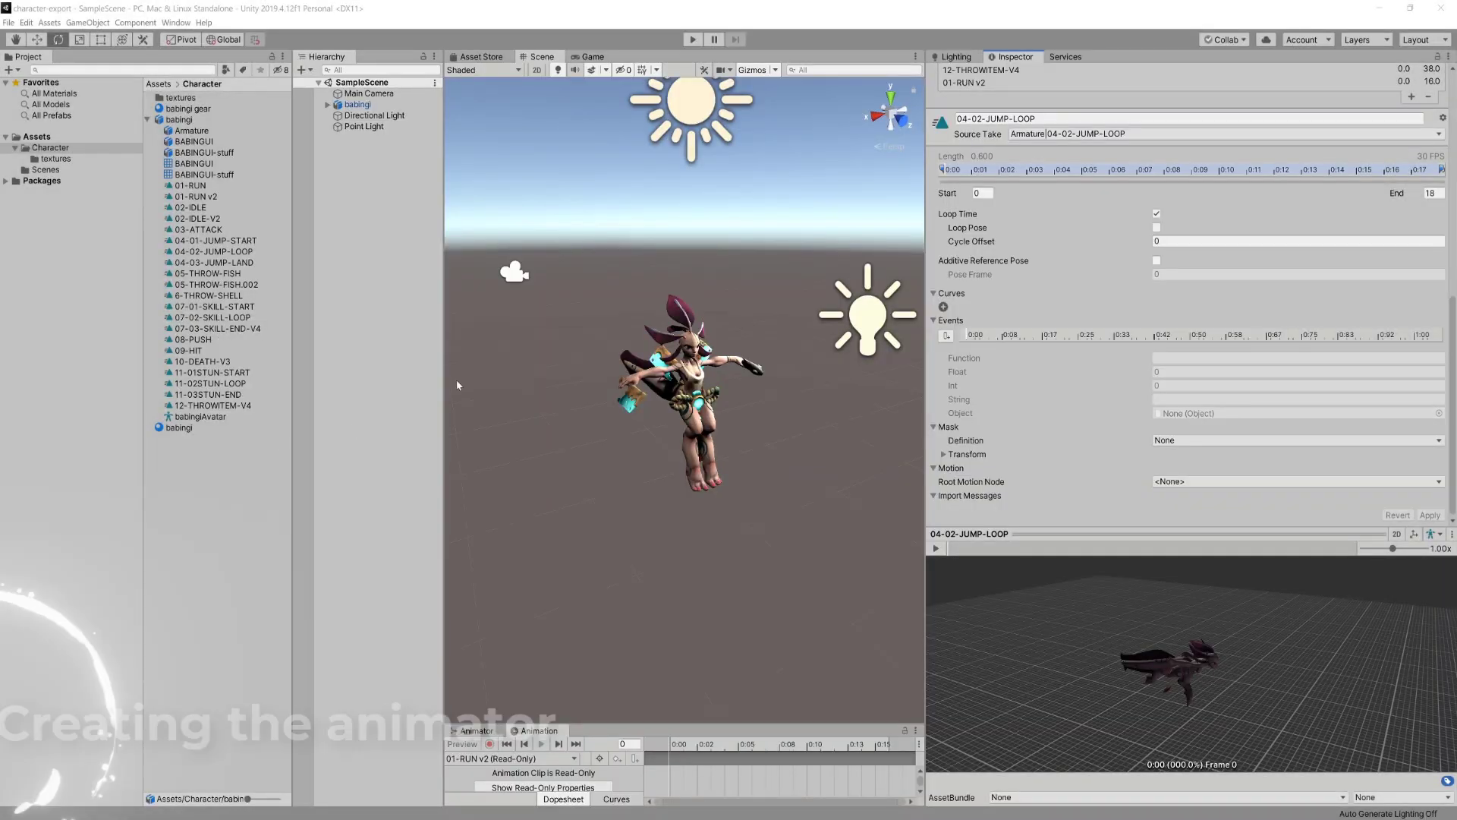
- Create an Animator Controller named bab-animator in the Character folder and assign it to the babingi object's Animator component
click(148, 119)
right_click(194, 158)
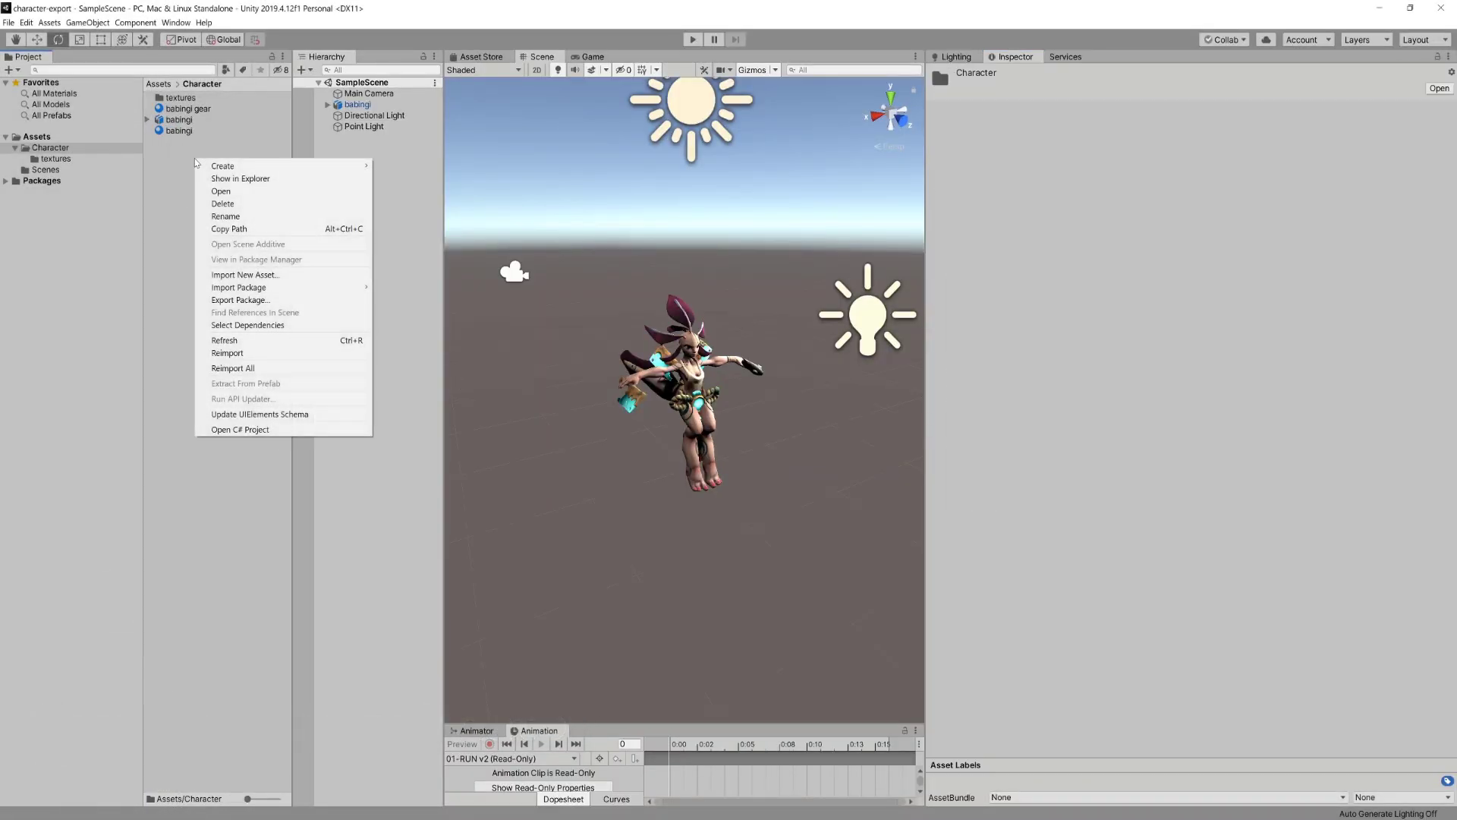
mouse_move(224, 163)
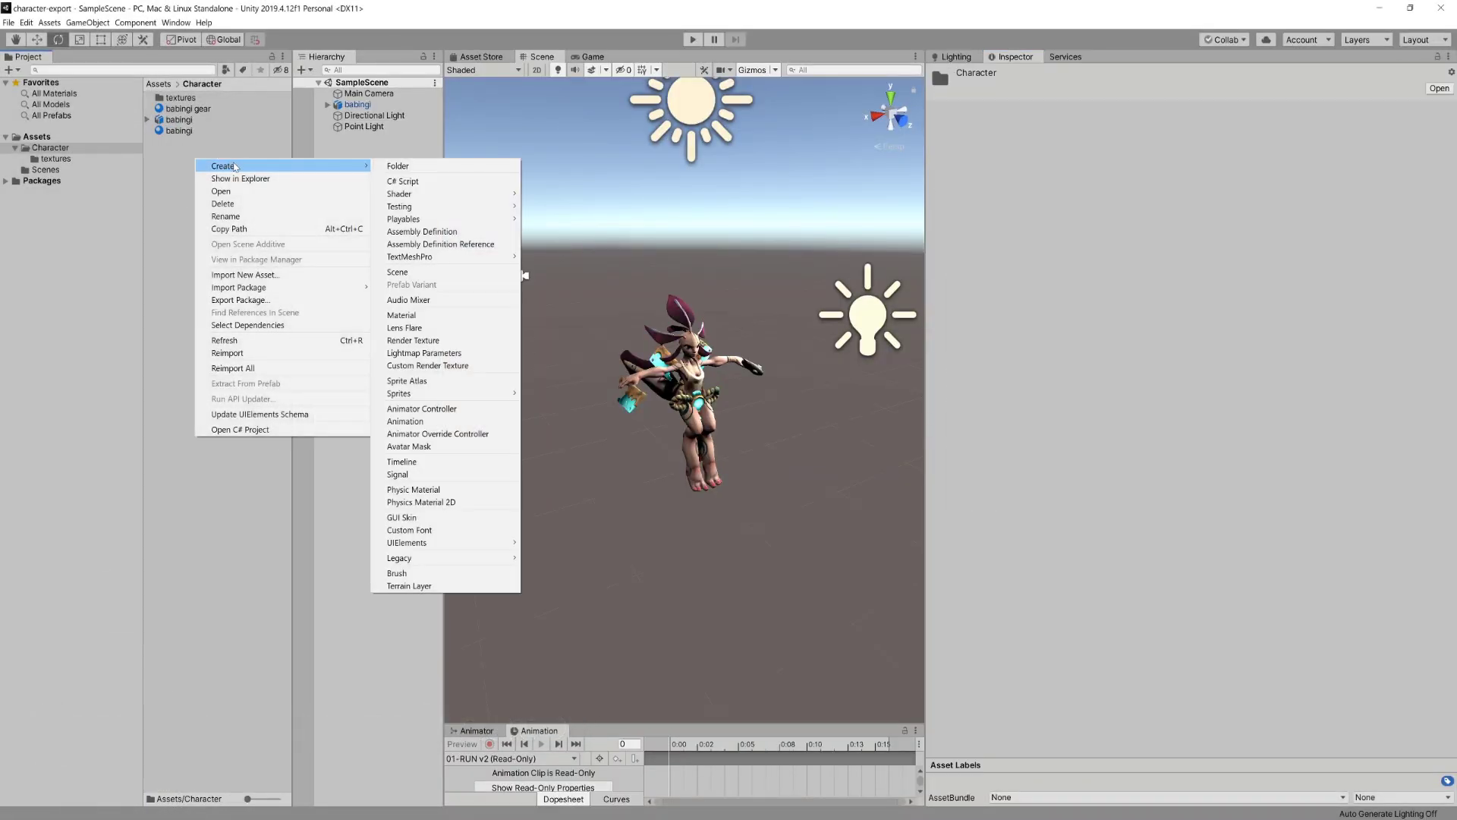
click(416, 410)
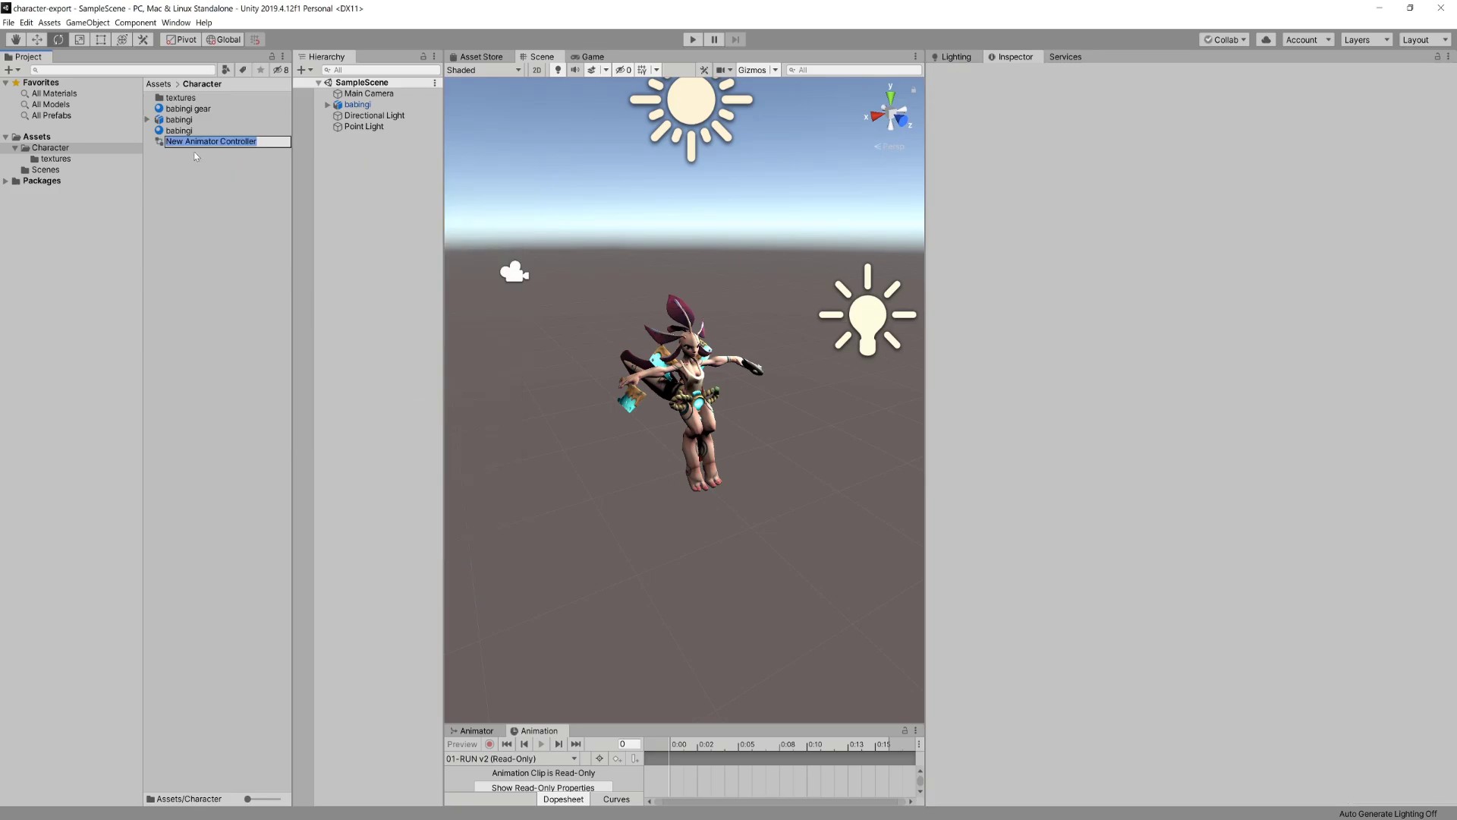
text(bab-animator)
key(Return)
click(357, 104)
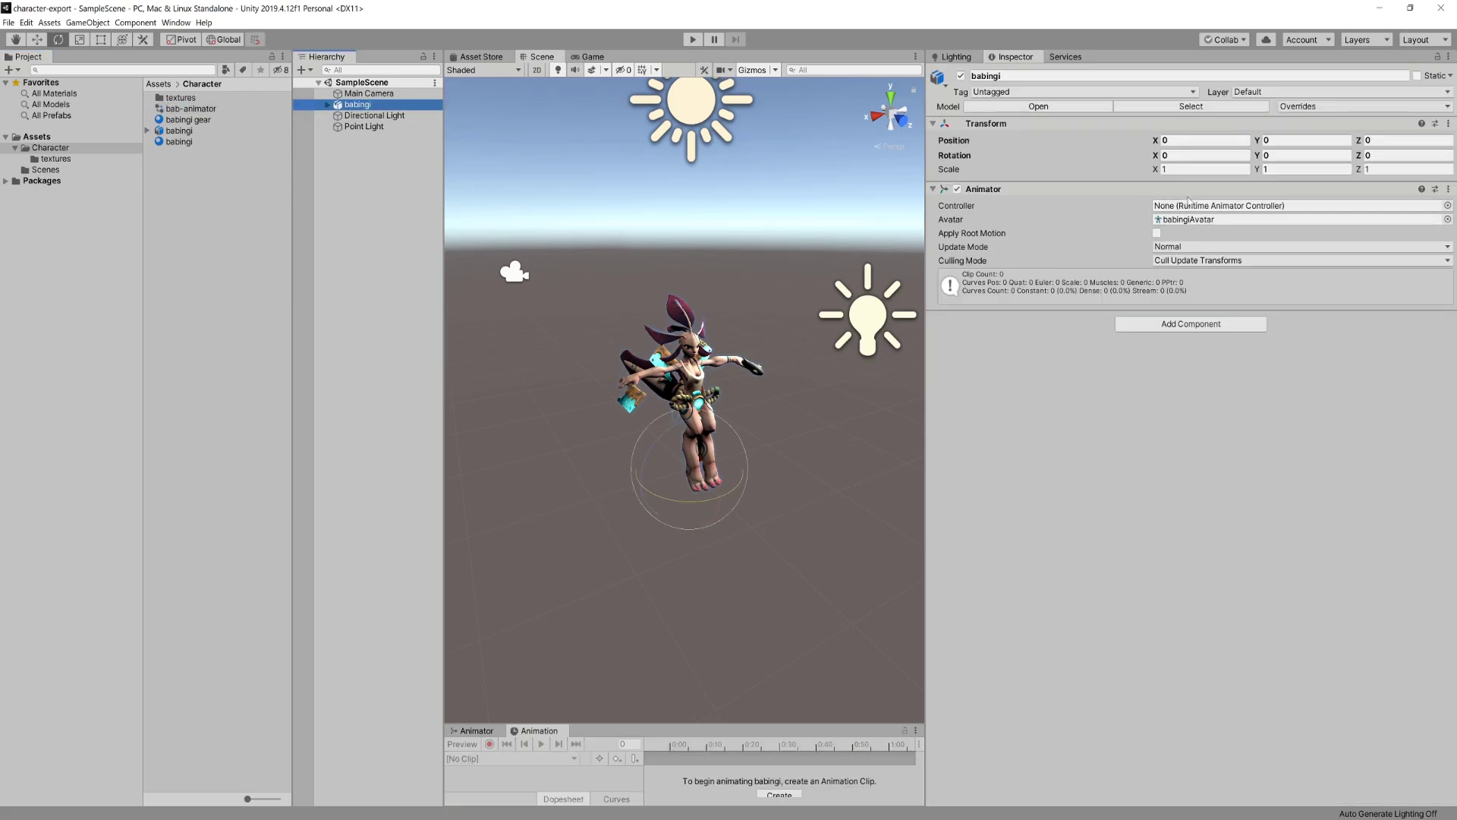
drag(186, 110, 1190, 206)
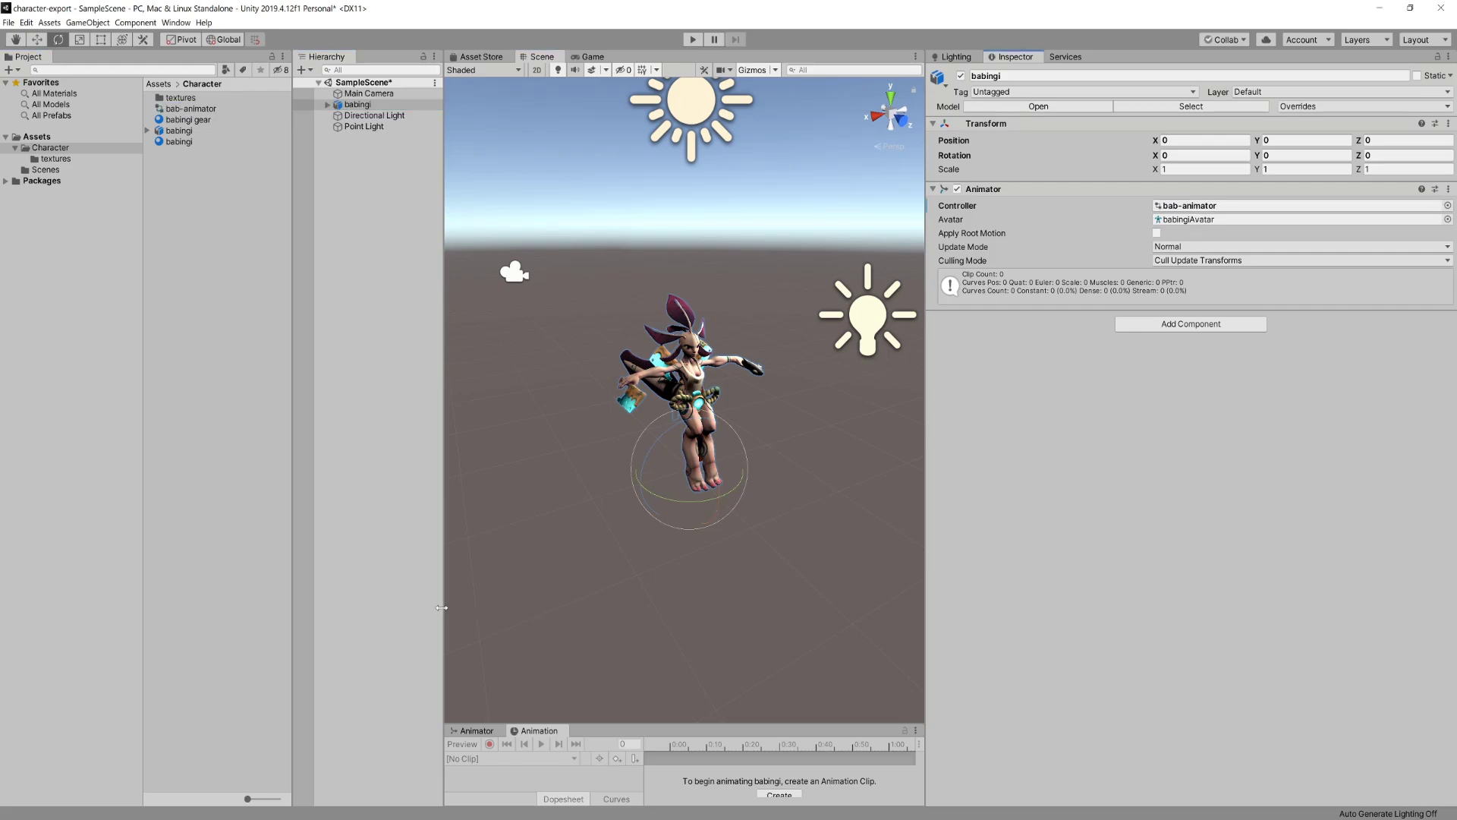
- Enlarge the Animator graph area and add the 02-IDLE-V2 clip as the default state of bab-animator
drag(441, 607, 306, 607)
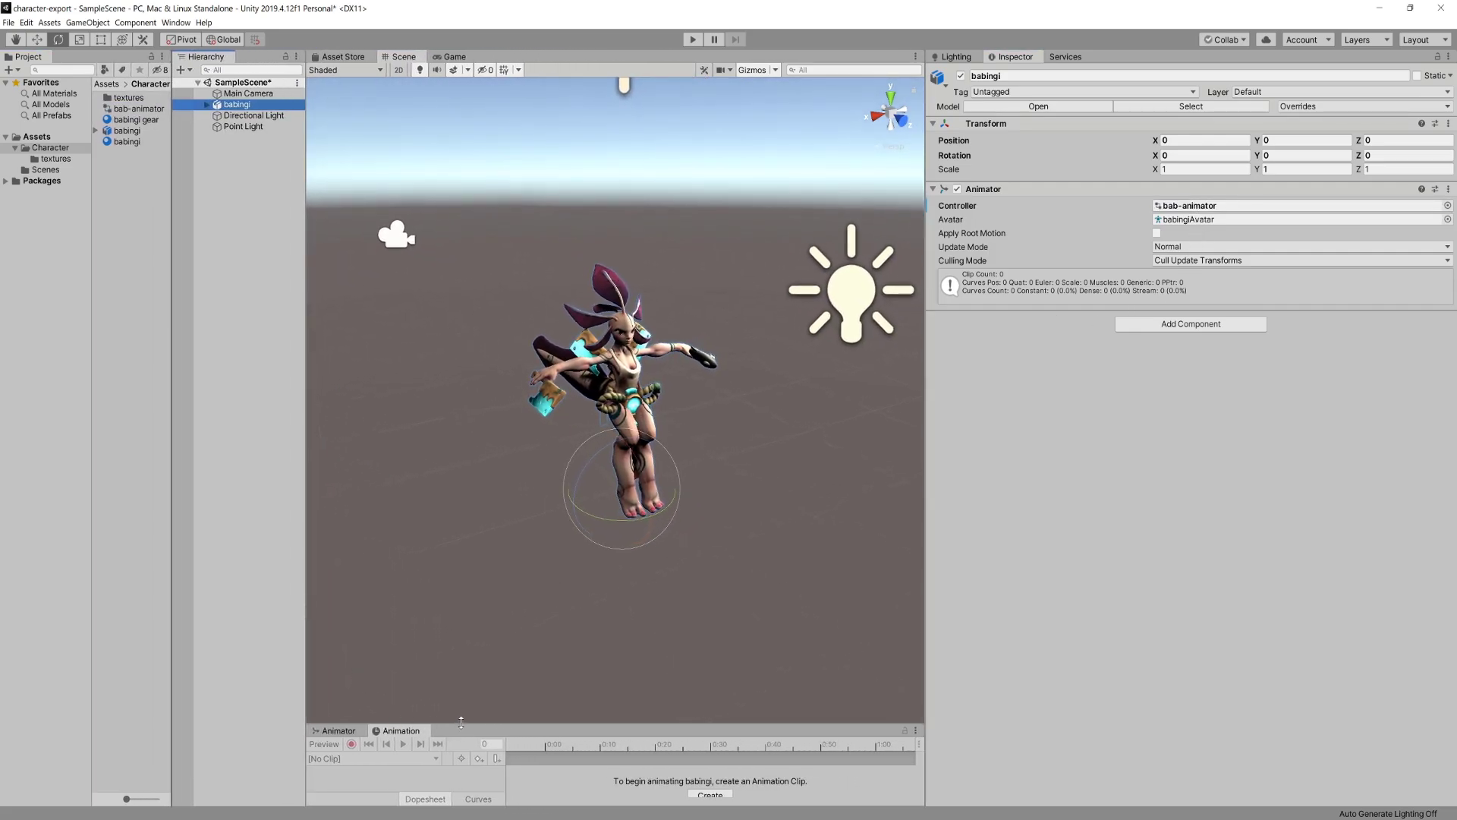
drag(460, 722, 460, 585)
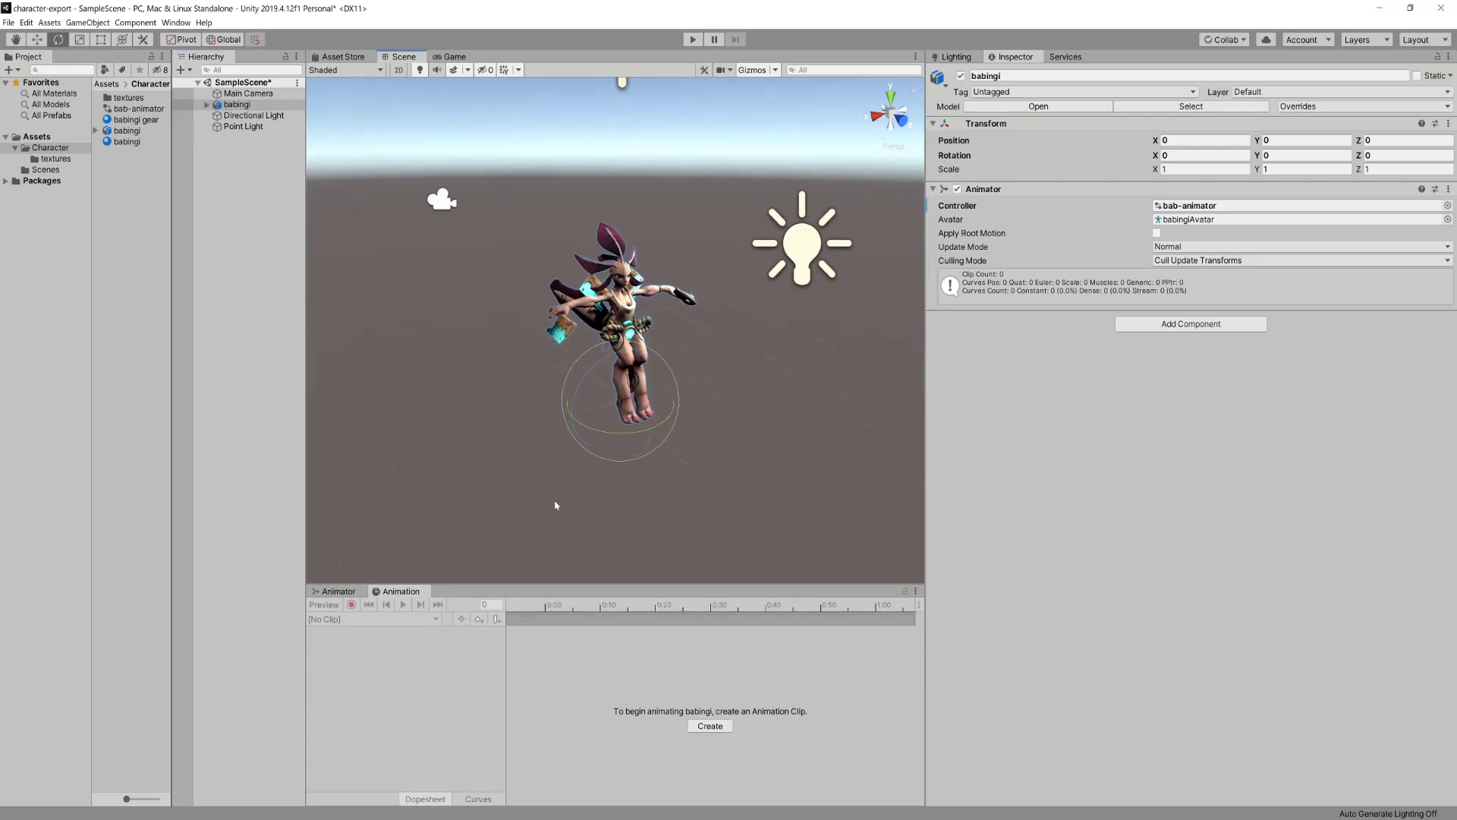
click(328, 593)
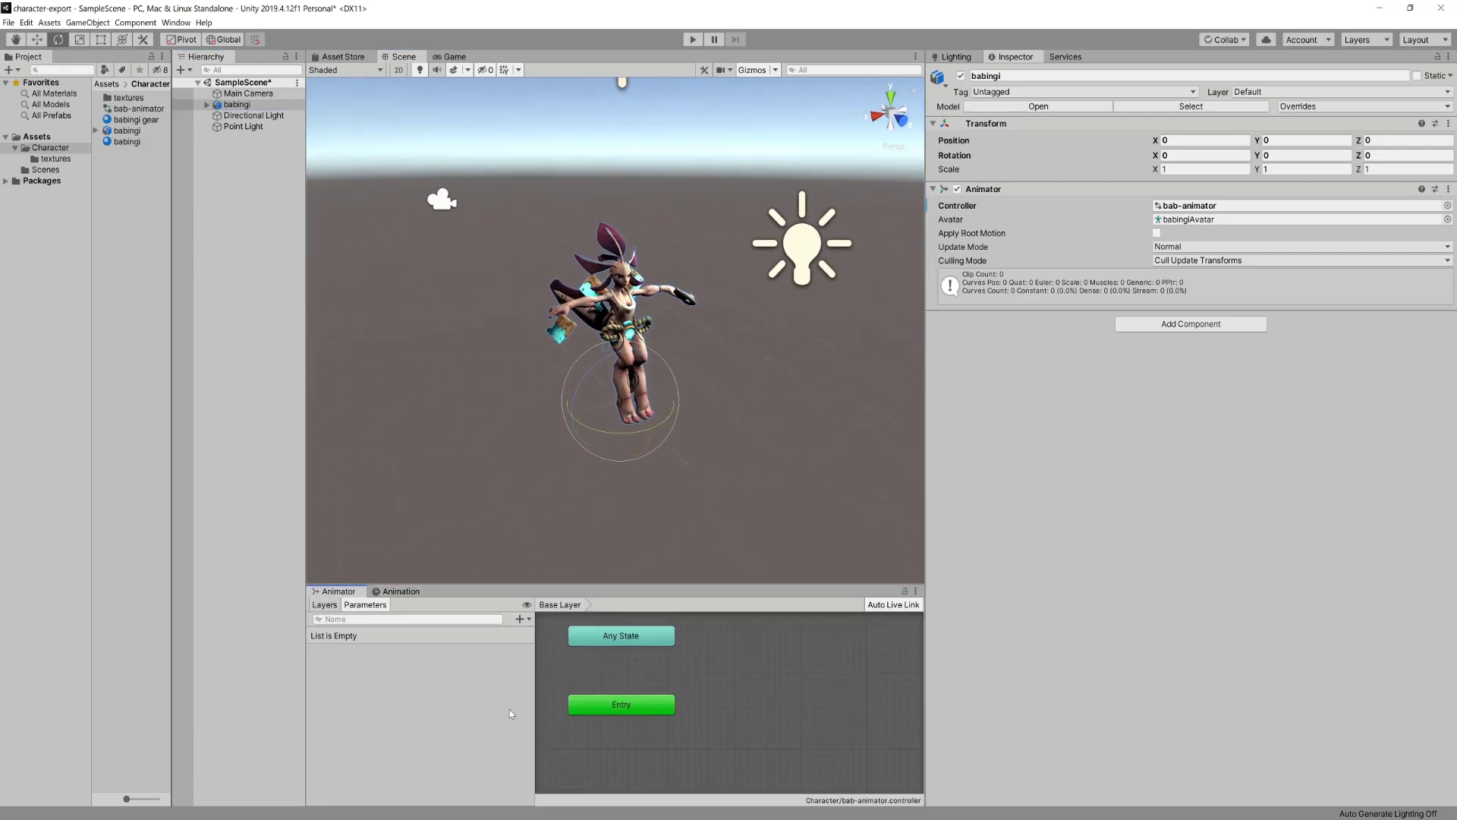
click(96, 132)
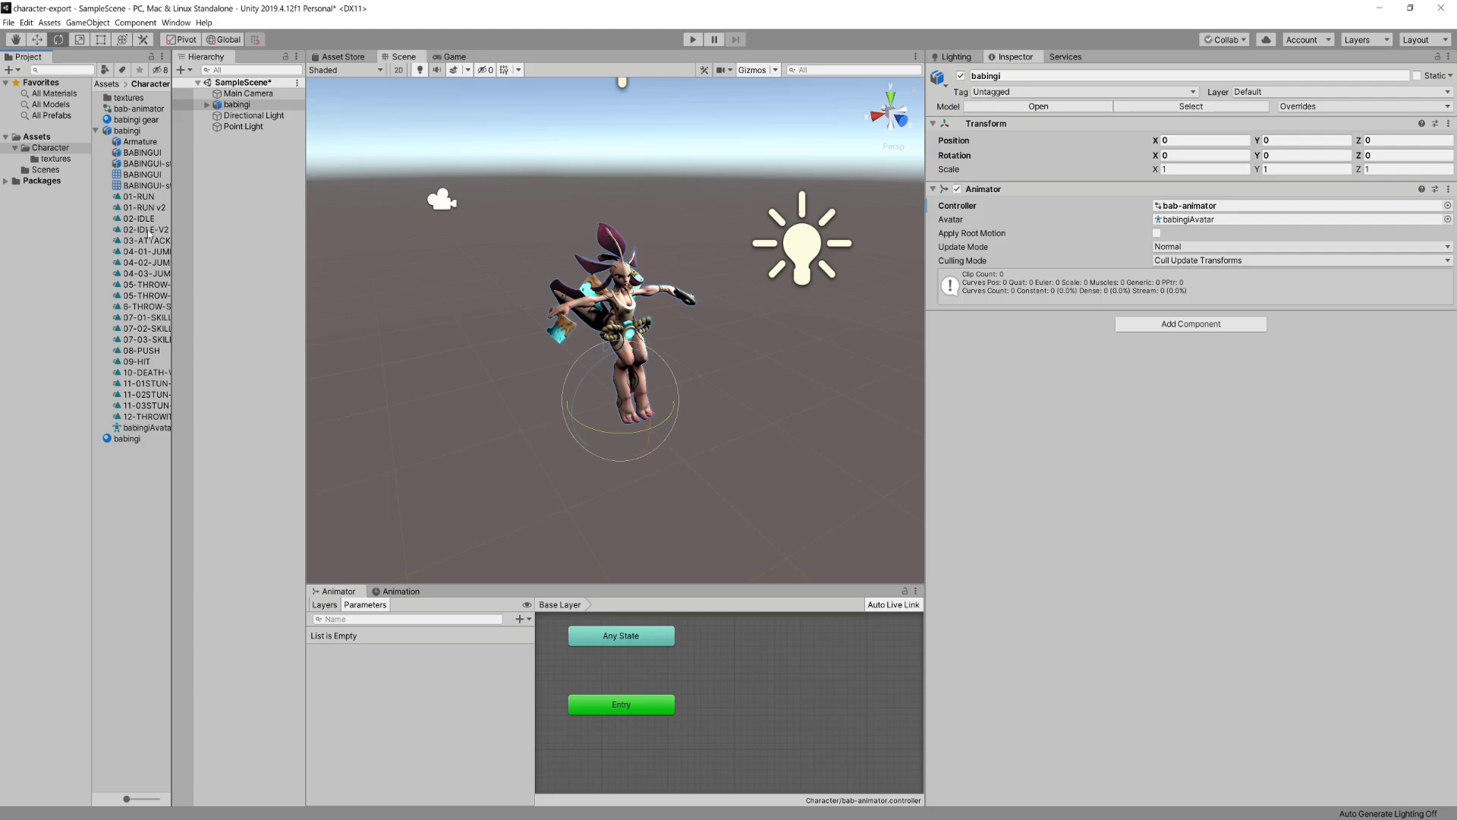
drag(150, 232, 751, 683)
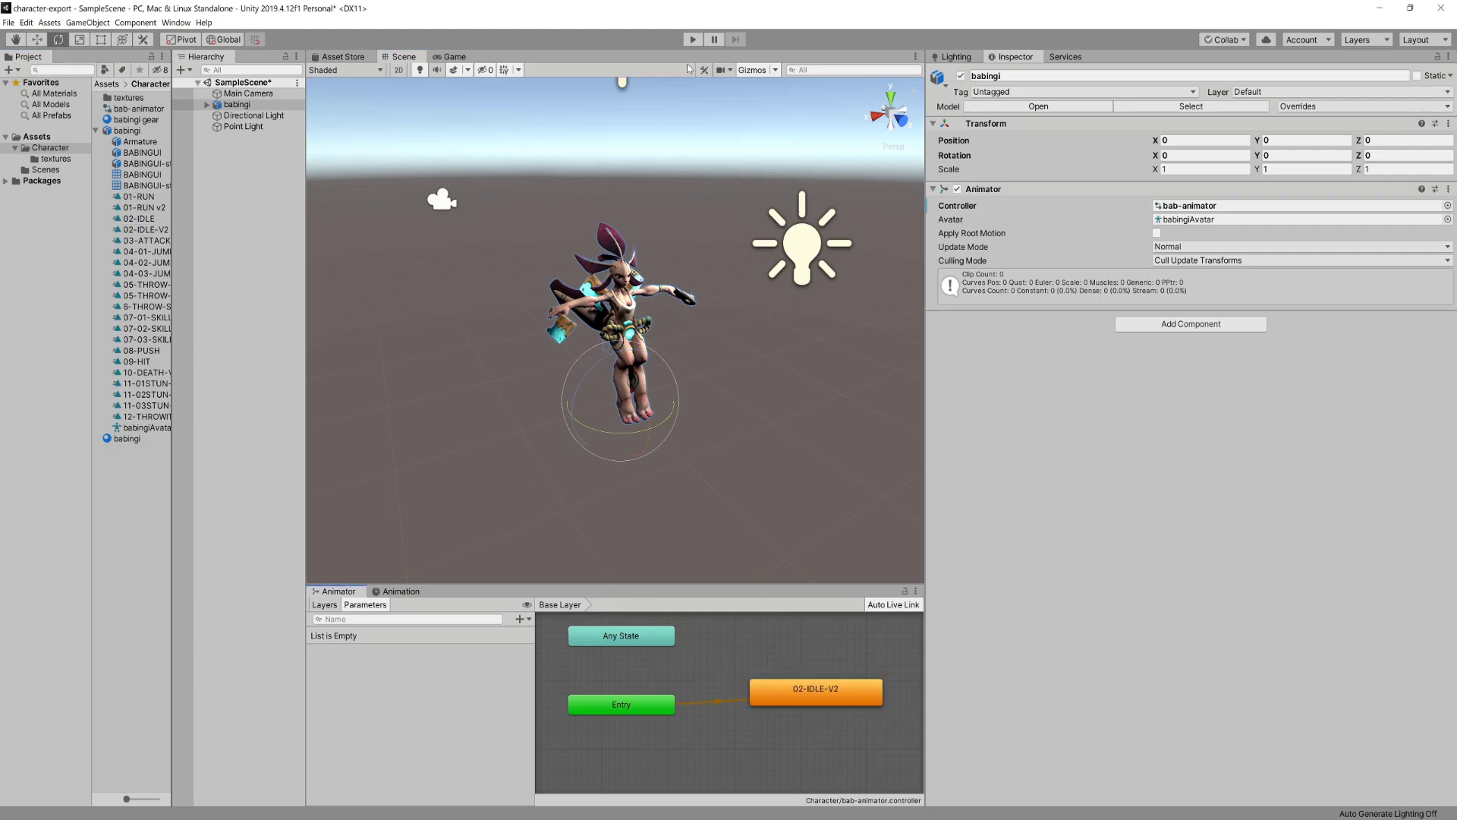
- Run the scene and examine the idle animation on the character in the Scene view
click(692, 41)
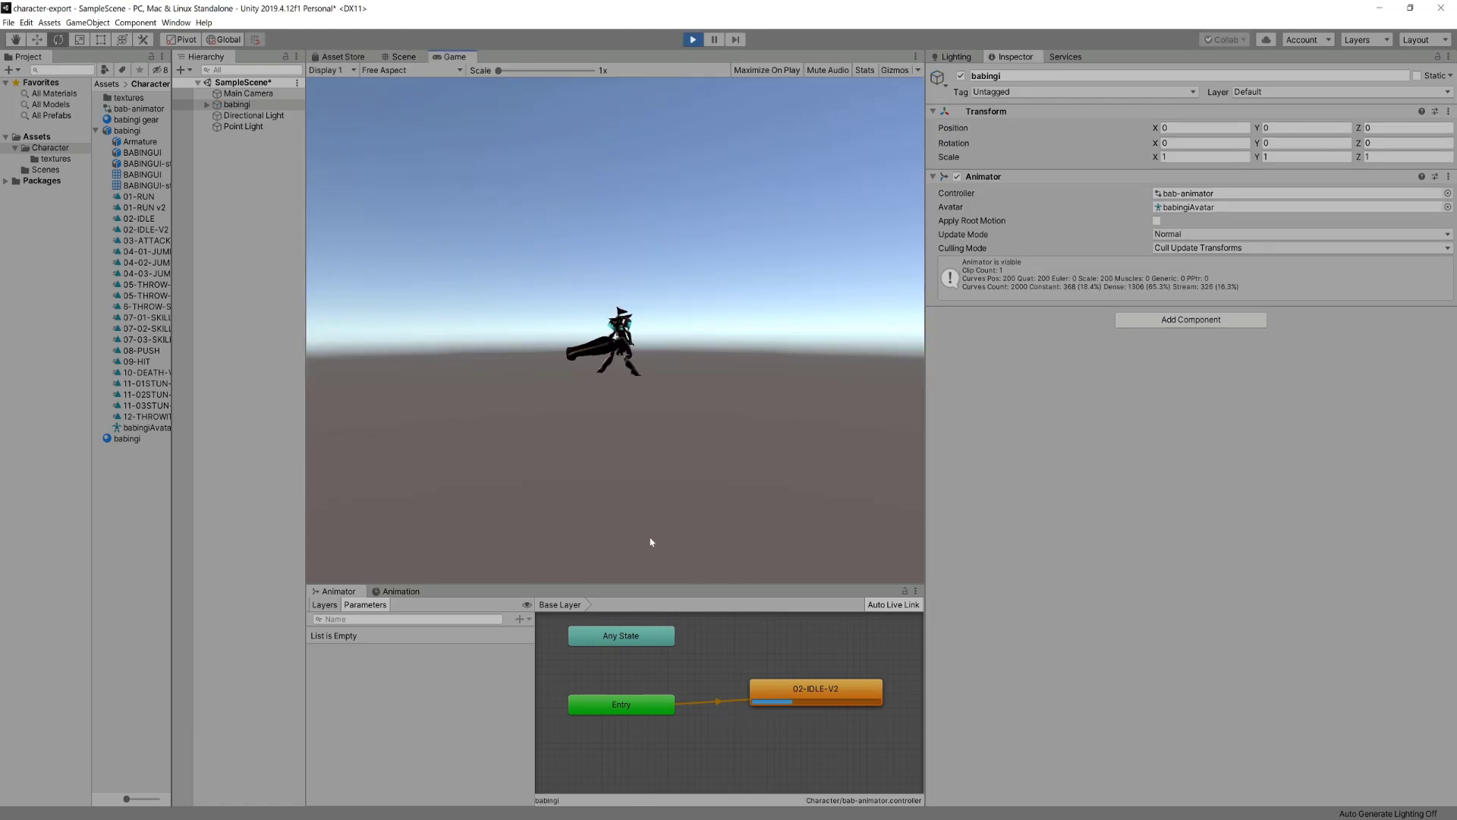
click(405, 60)
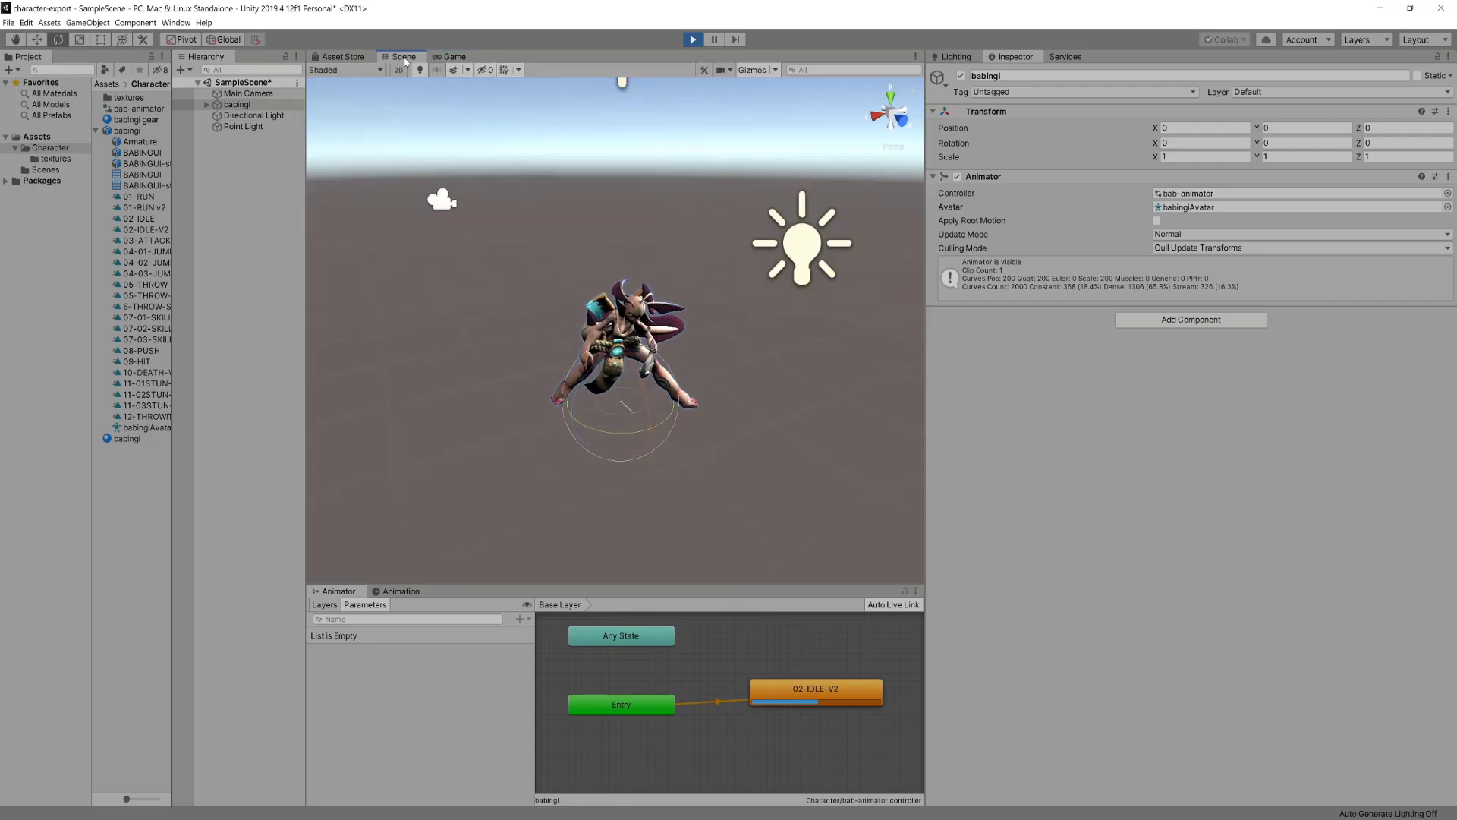
alt+drag(484, 403, 731, 468)
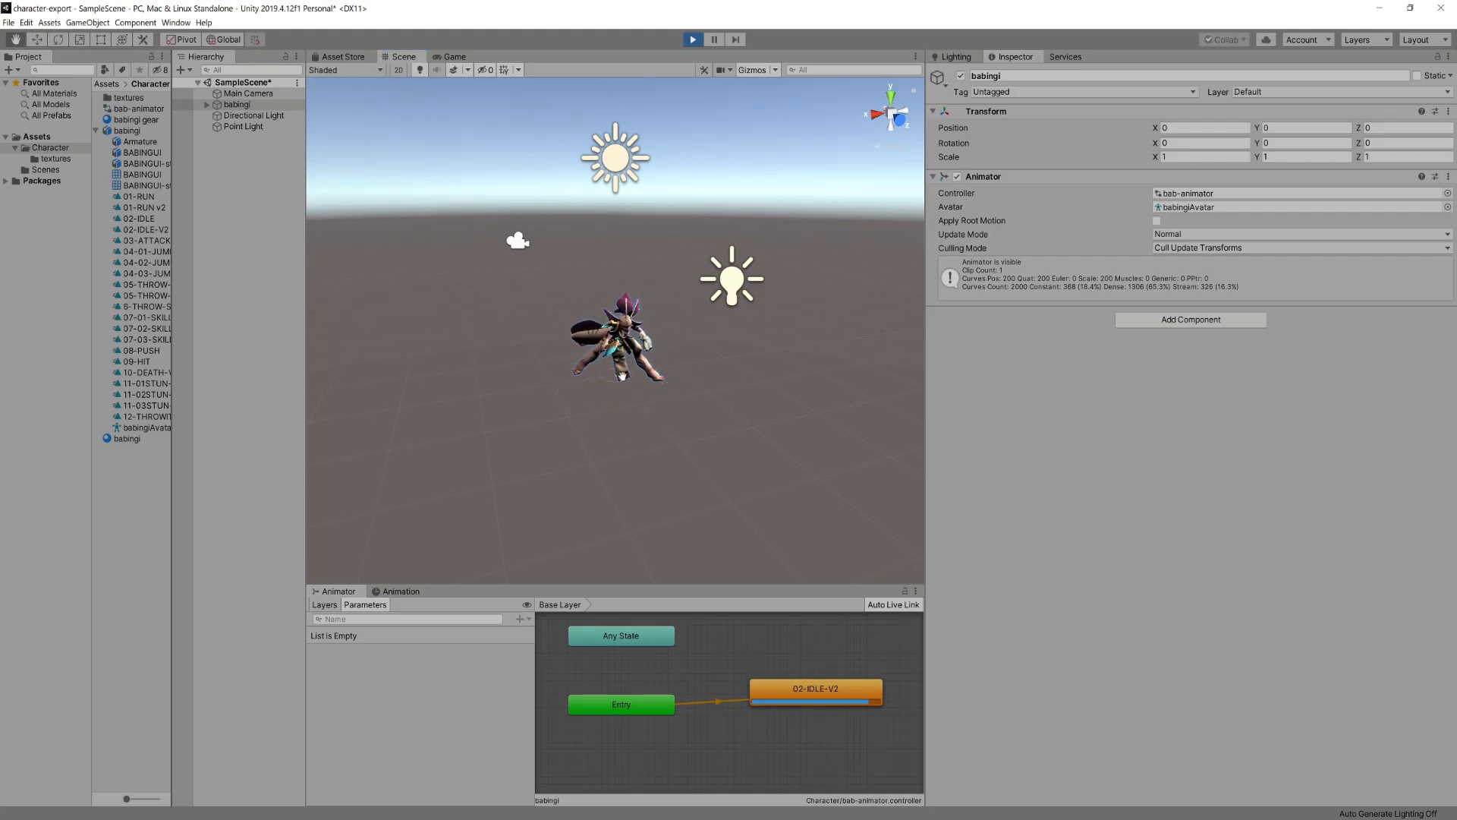
alt+drag(621, 375, 734, 546)
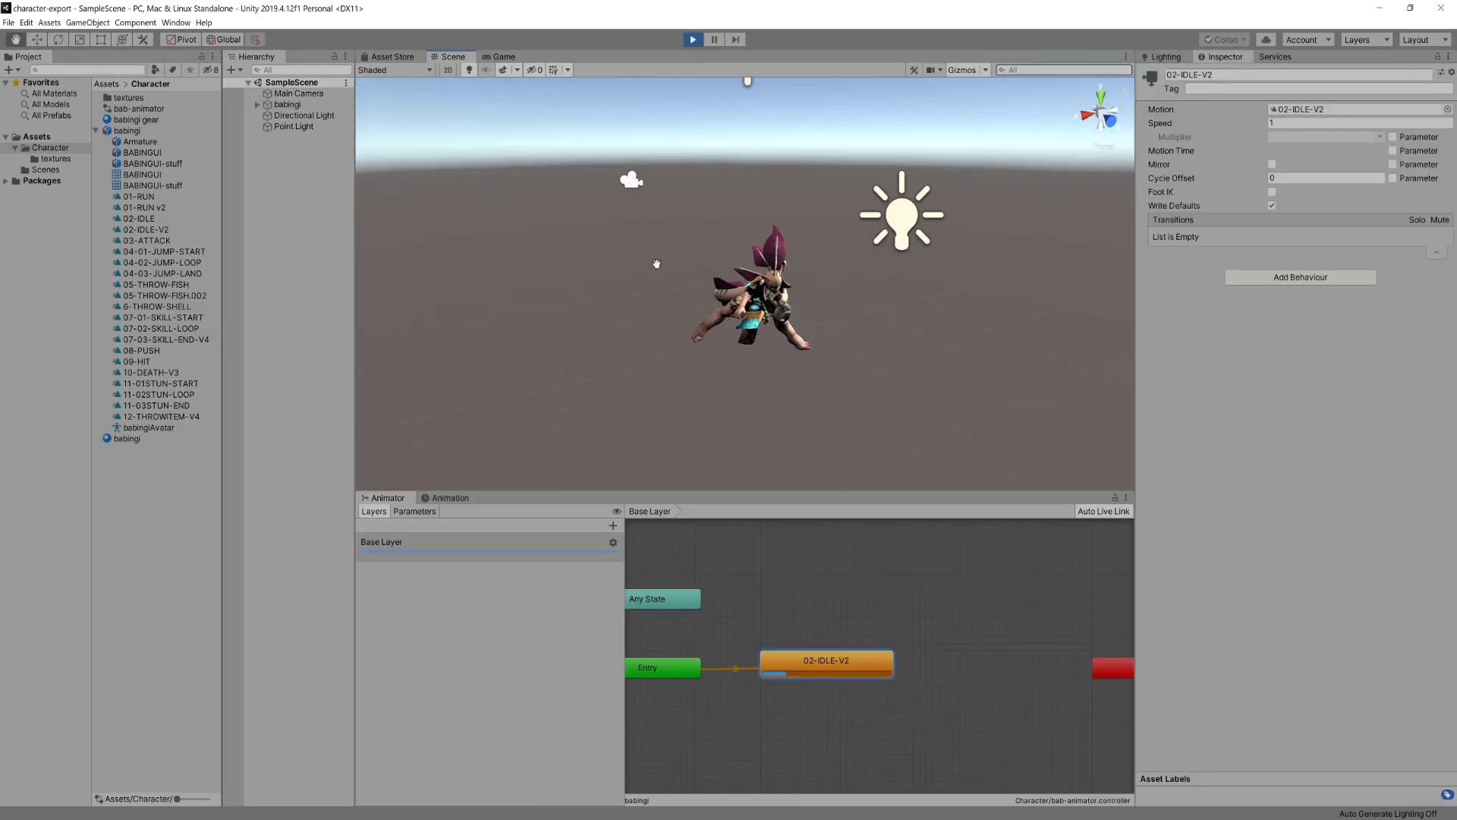
scroll(742, 358, up, 5)
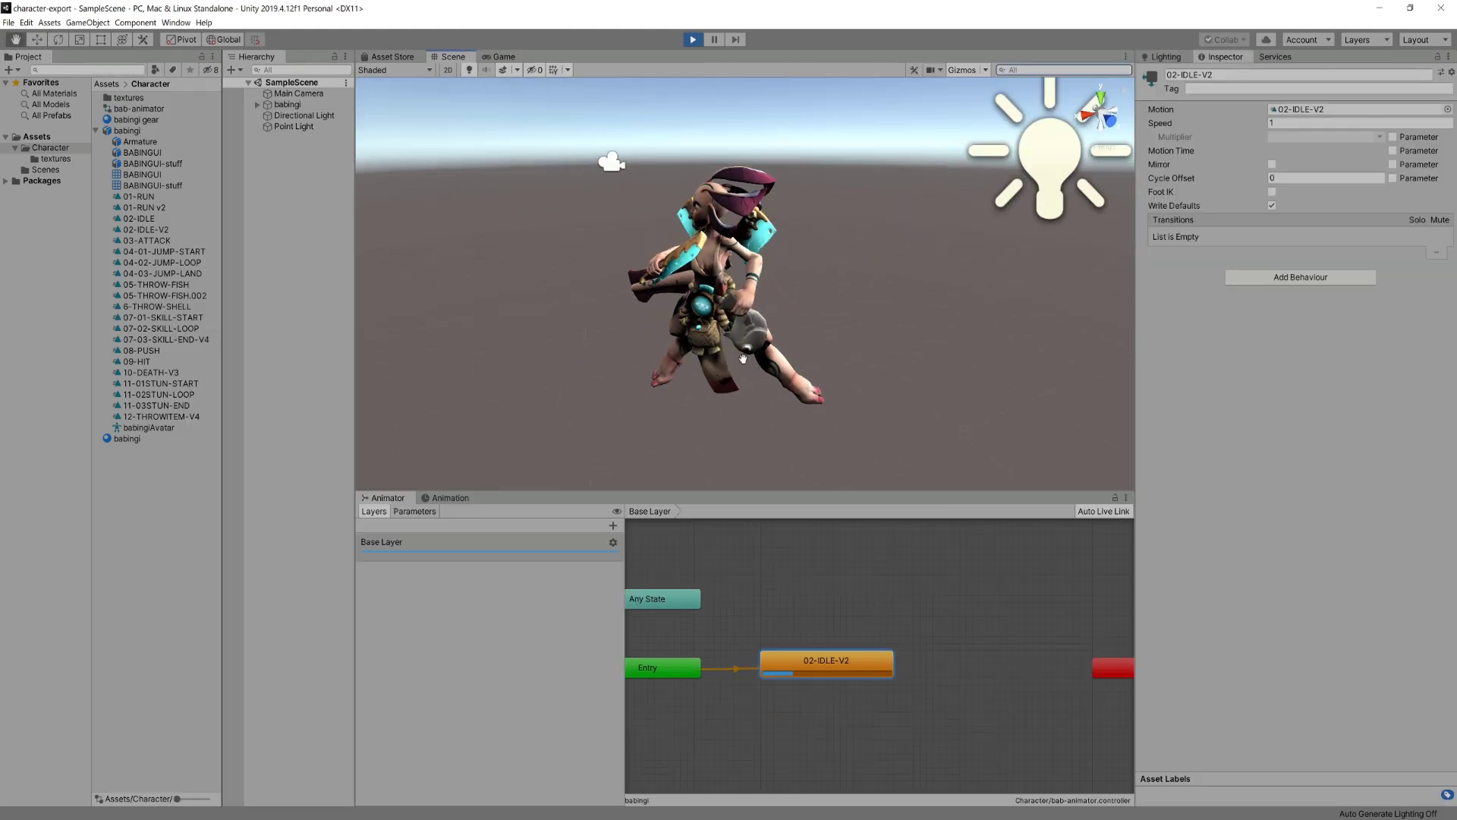
scroll(743, 358, down, 3)
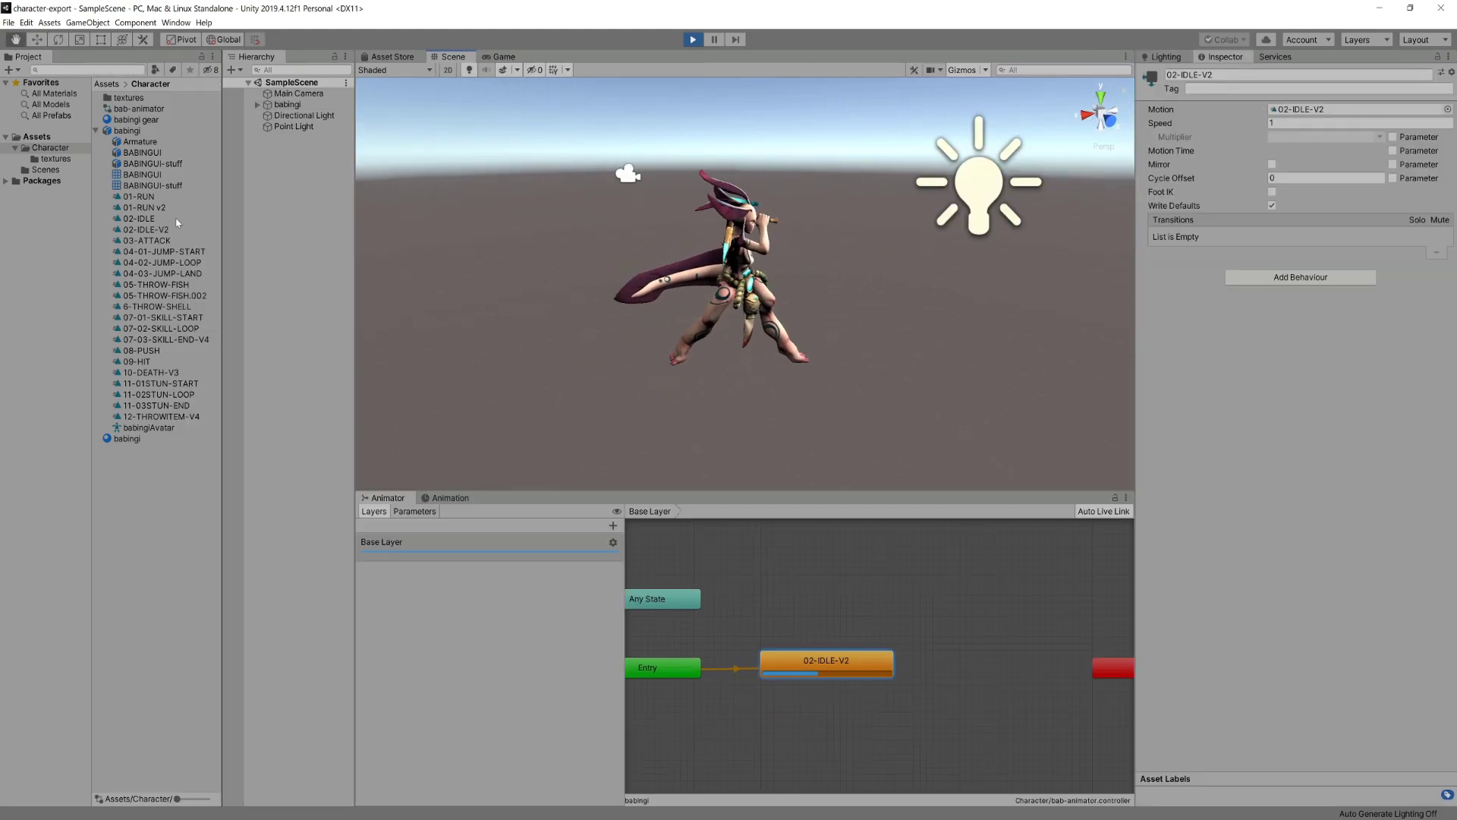
- Set the 02-IDLE-V2 state's motion to the 02-IDLE clip and show that clip's animation import settings
drag(157, 221, 1362, 111)
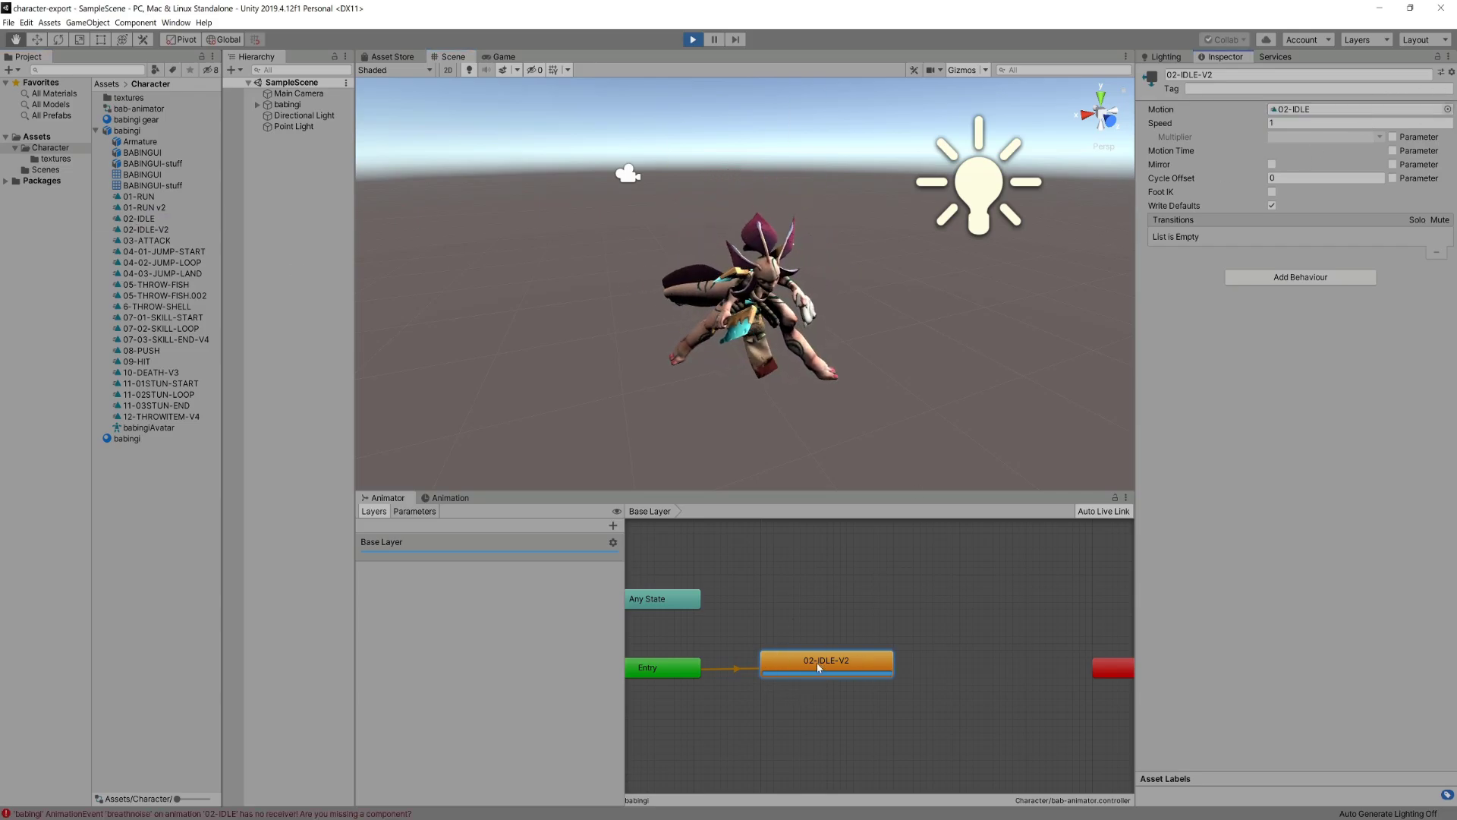
click(148, 219)
click(163, 229)
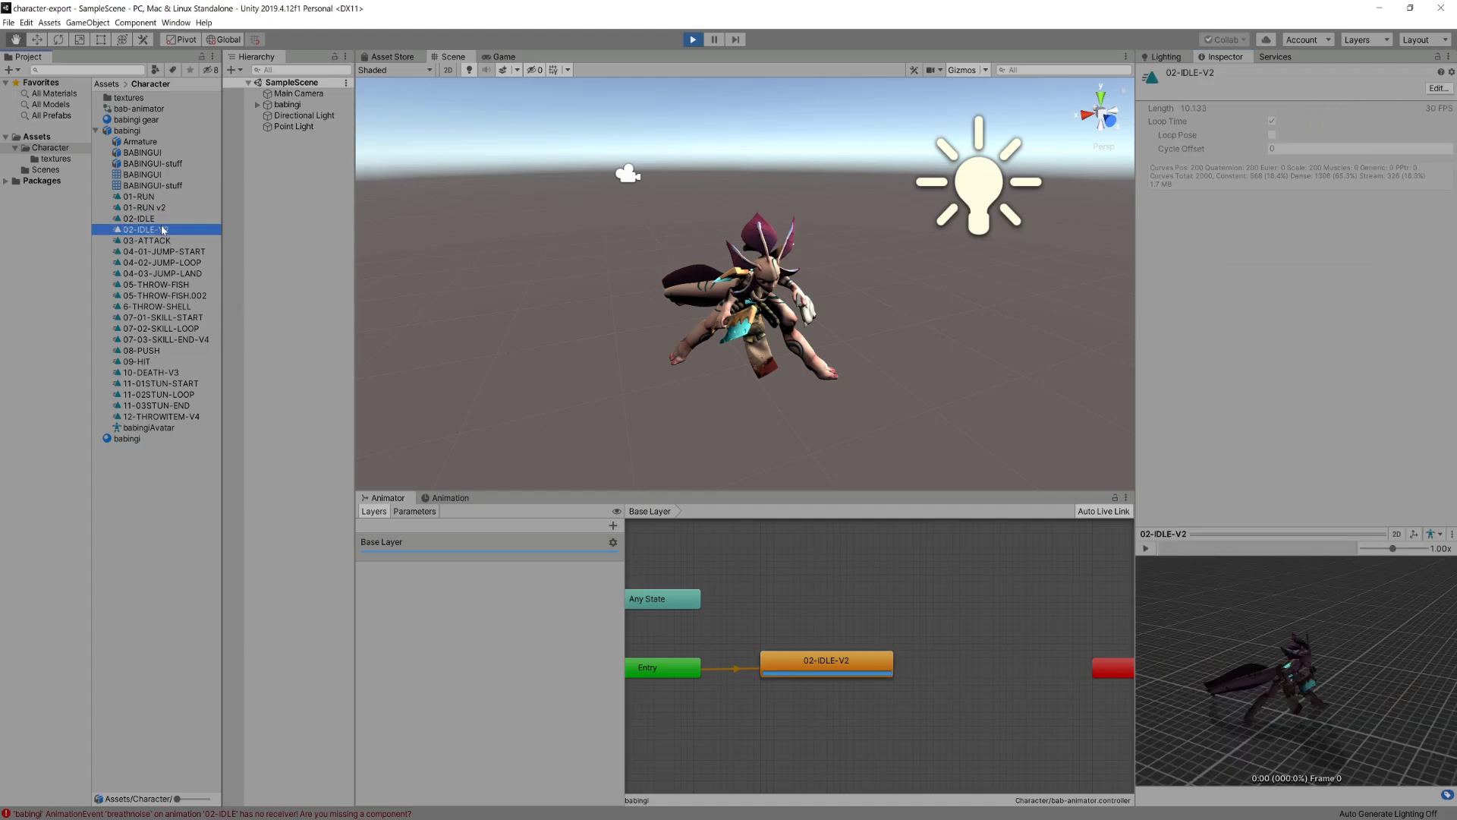
click(158, 219)
click(150, 131)
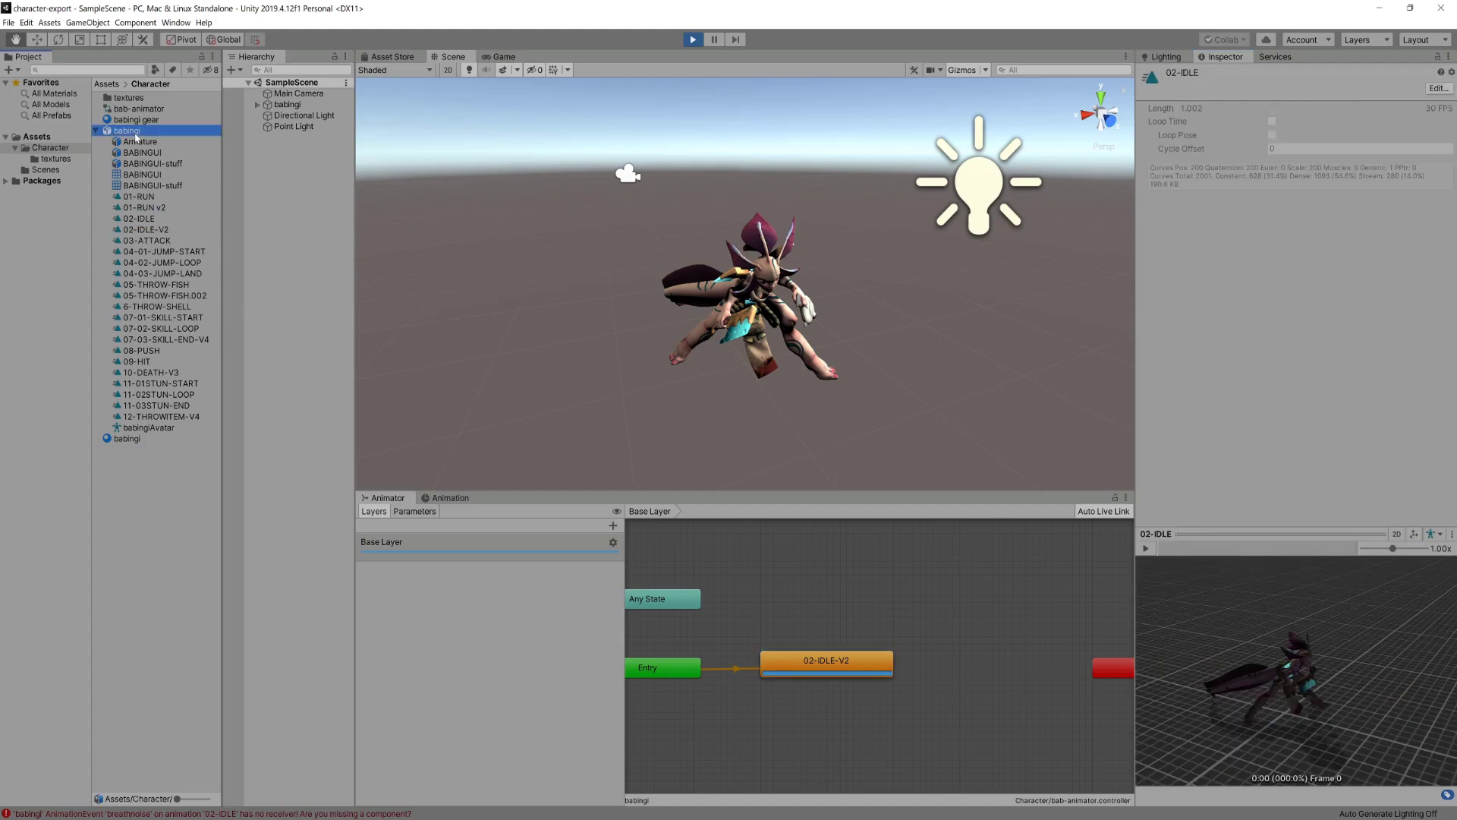
click(1169, 314)
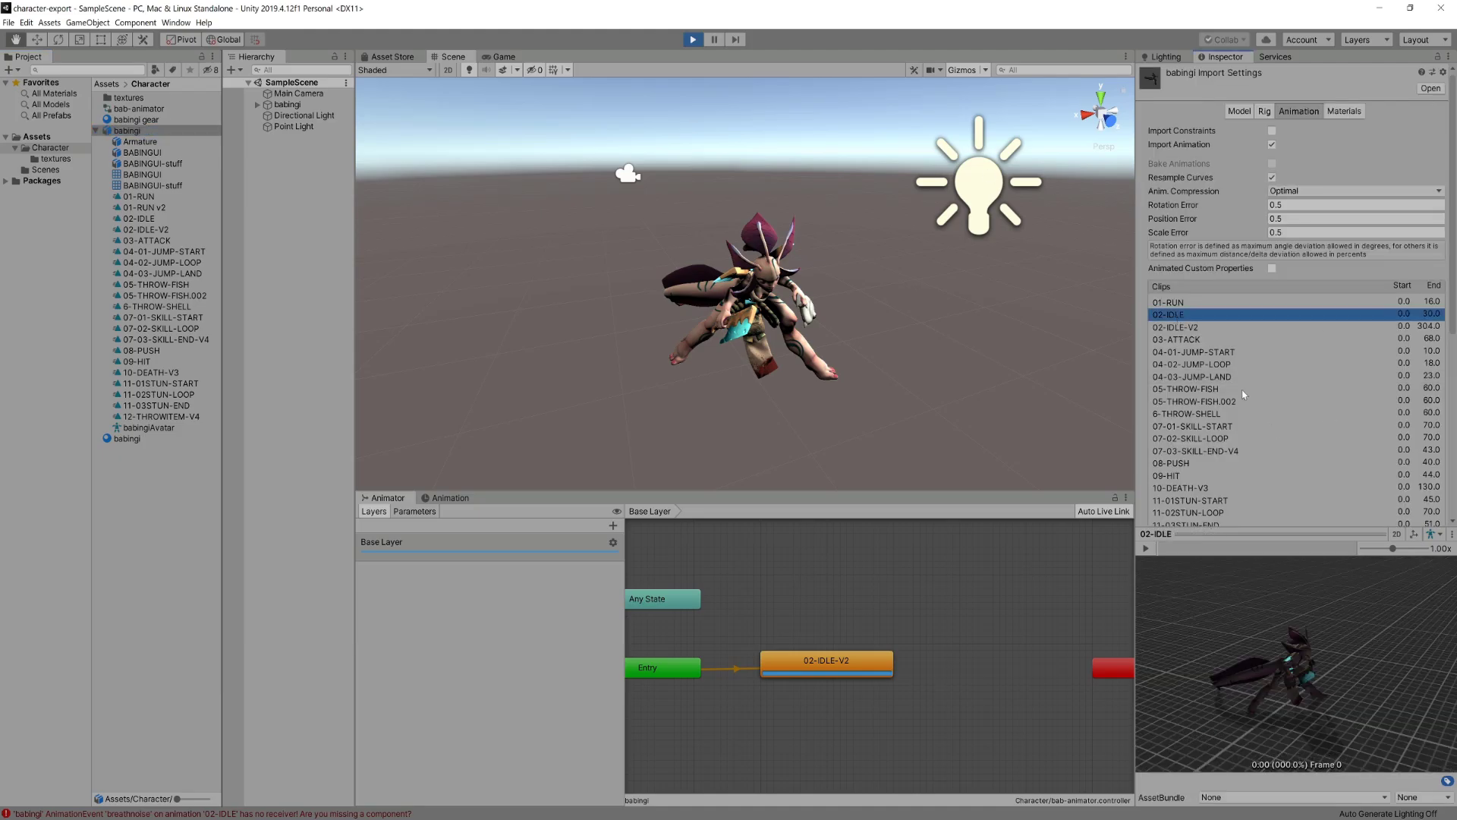
scroll(1291, 468, down, 5)
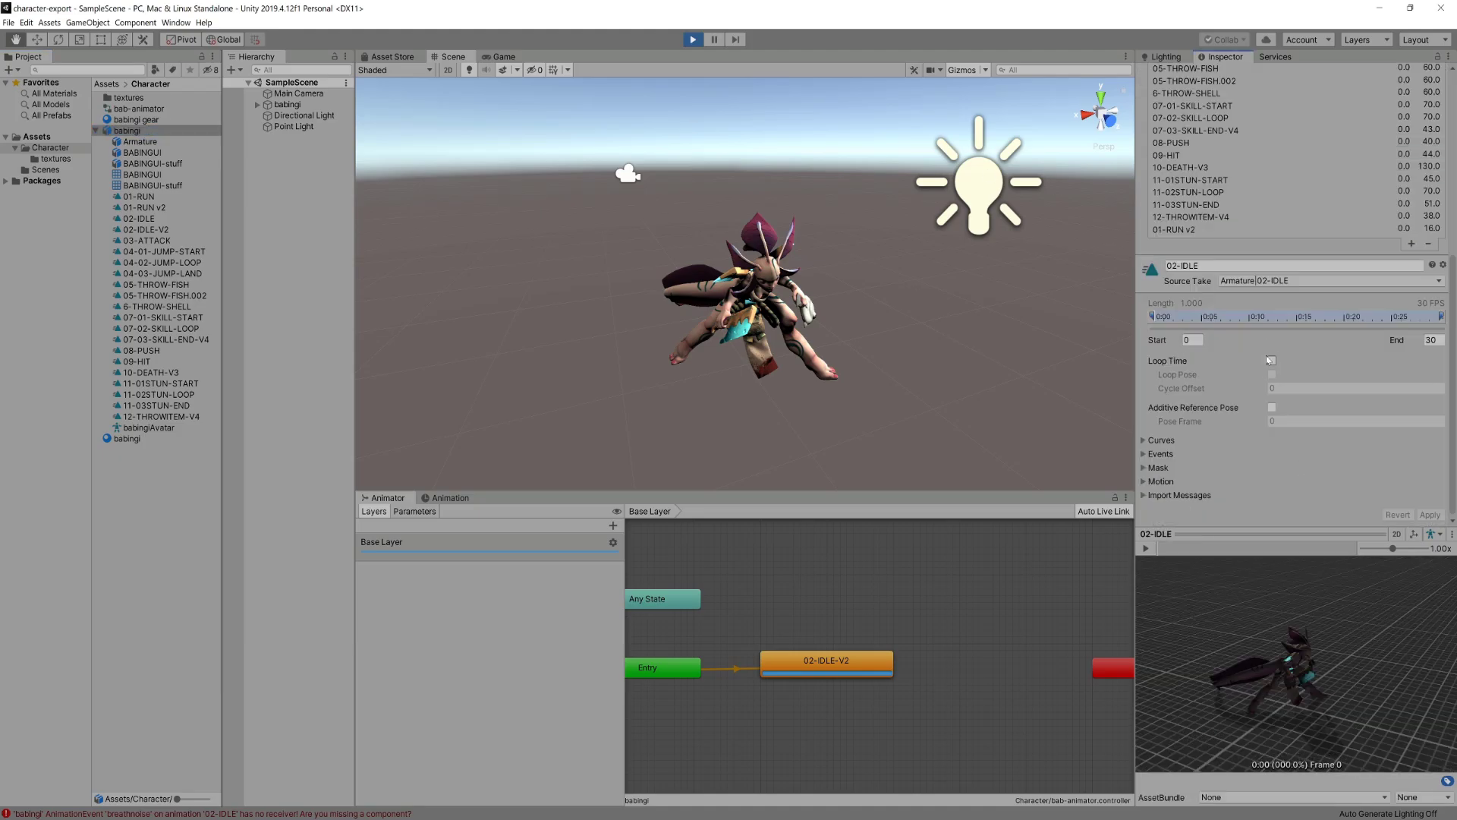
- Exit play mode, enable Loop Time for the 04-03-JUMP-LAND clip, and apply the import settings
click(693, 40)
click(1271, 361)
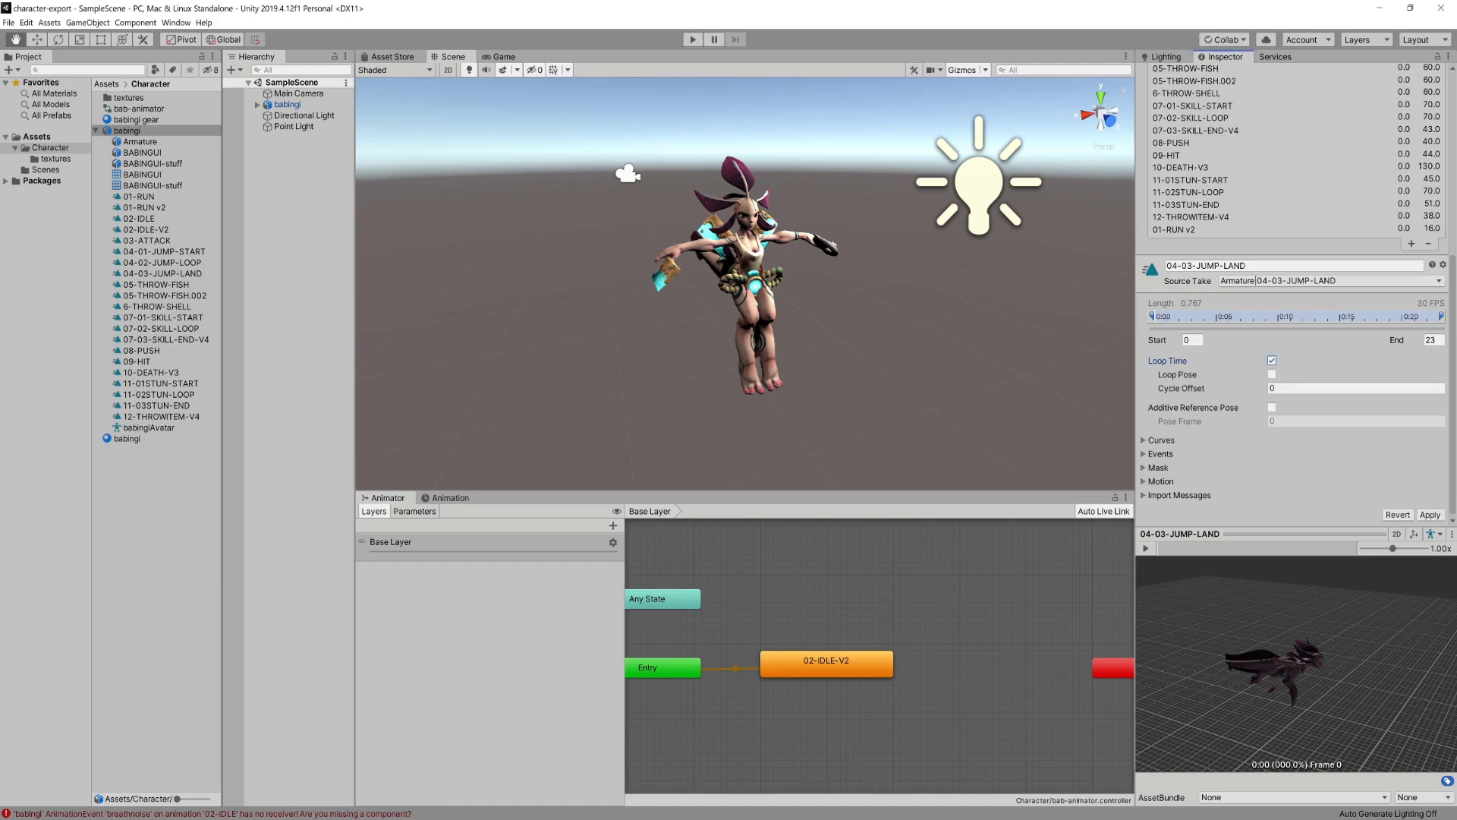
click(1430, 514)
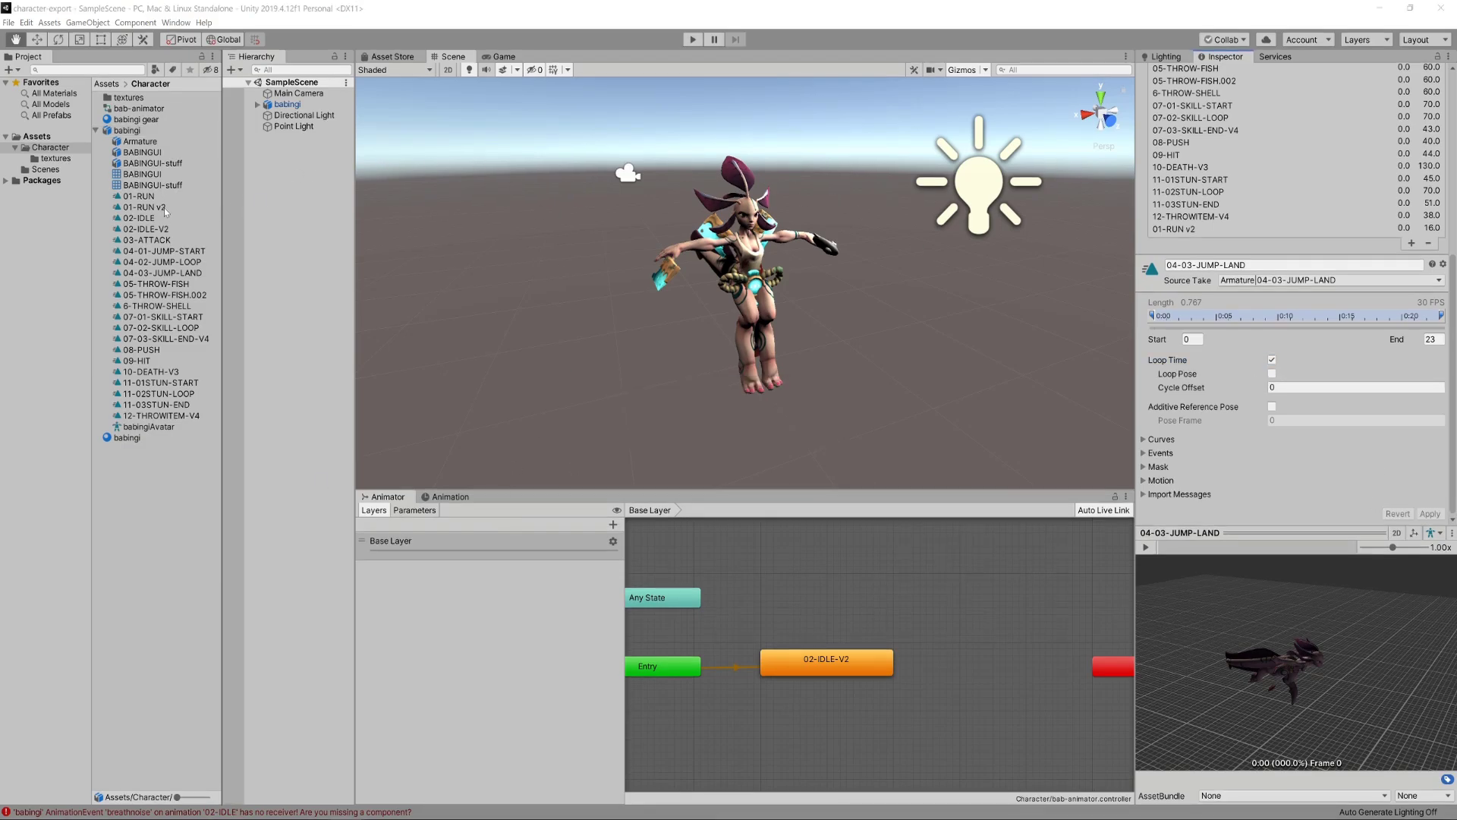
- Add the 01-RUN clip as a state and make a transition from 02-IDLE-V2 to 01-RUN
drag(150, 199, 803, 579)
right_click(816, 654)
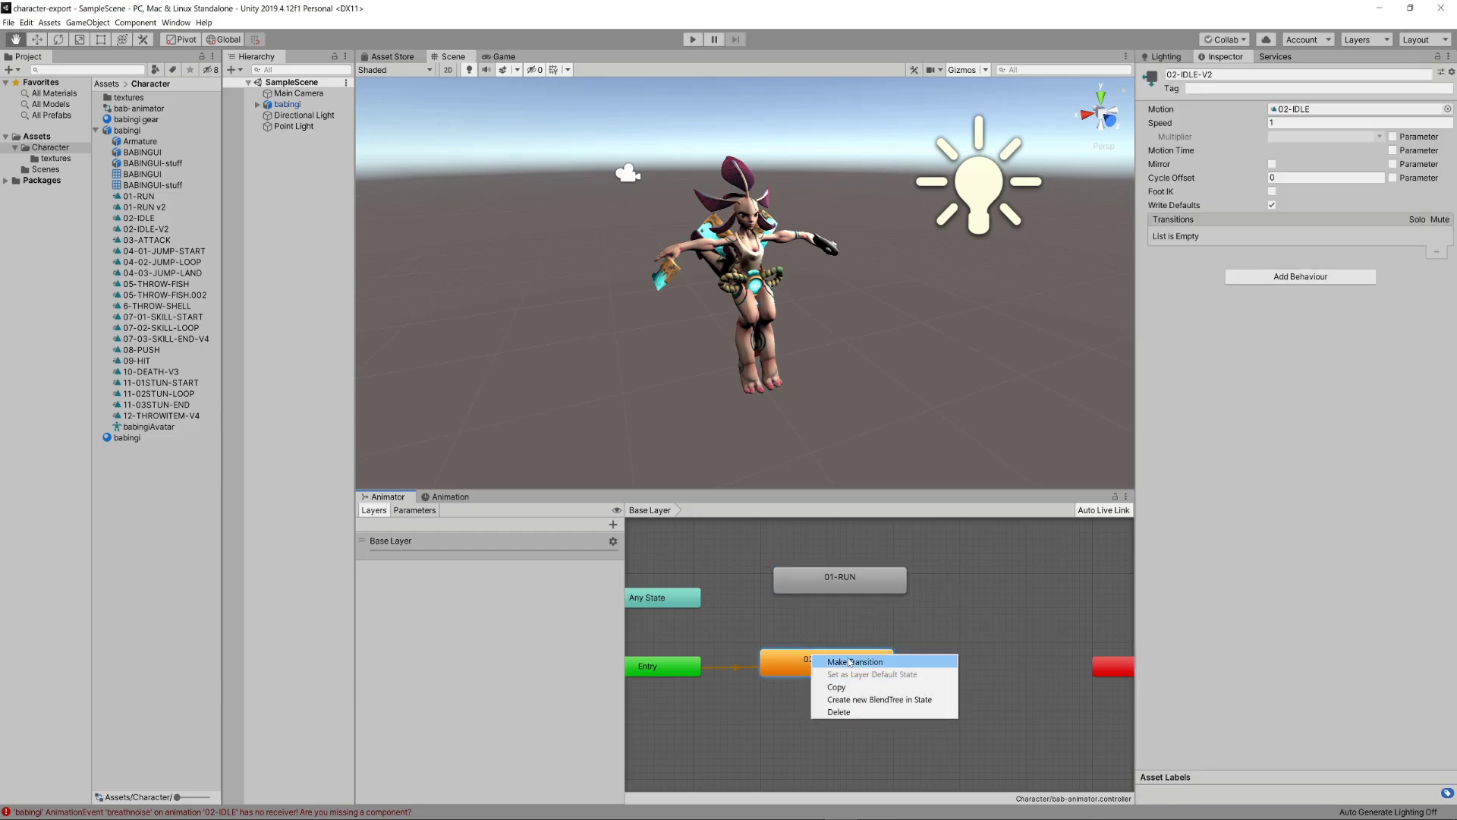
click(838, 660)
click(829, 583)
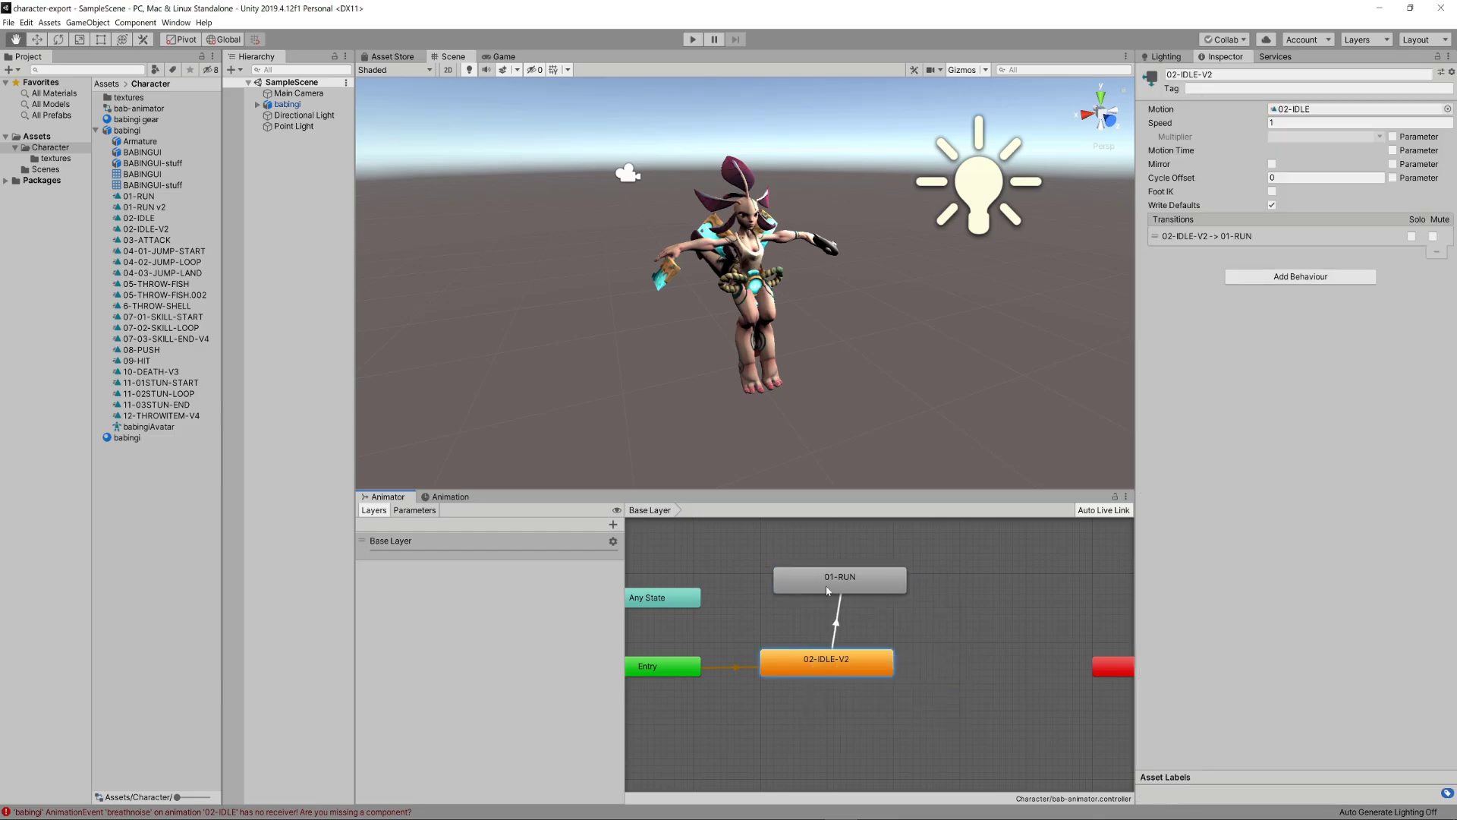
- Run the scene to watch the idle-to-run transition and align the 01-RUN state directly above 02-IDLE-V2
click(690, 39)
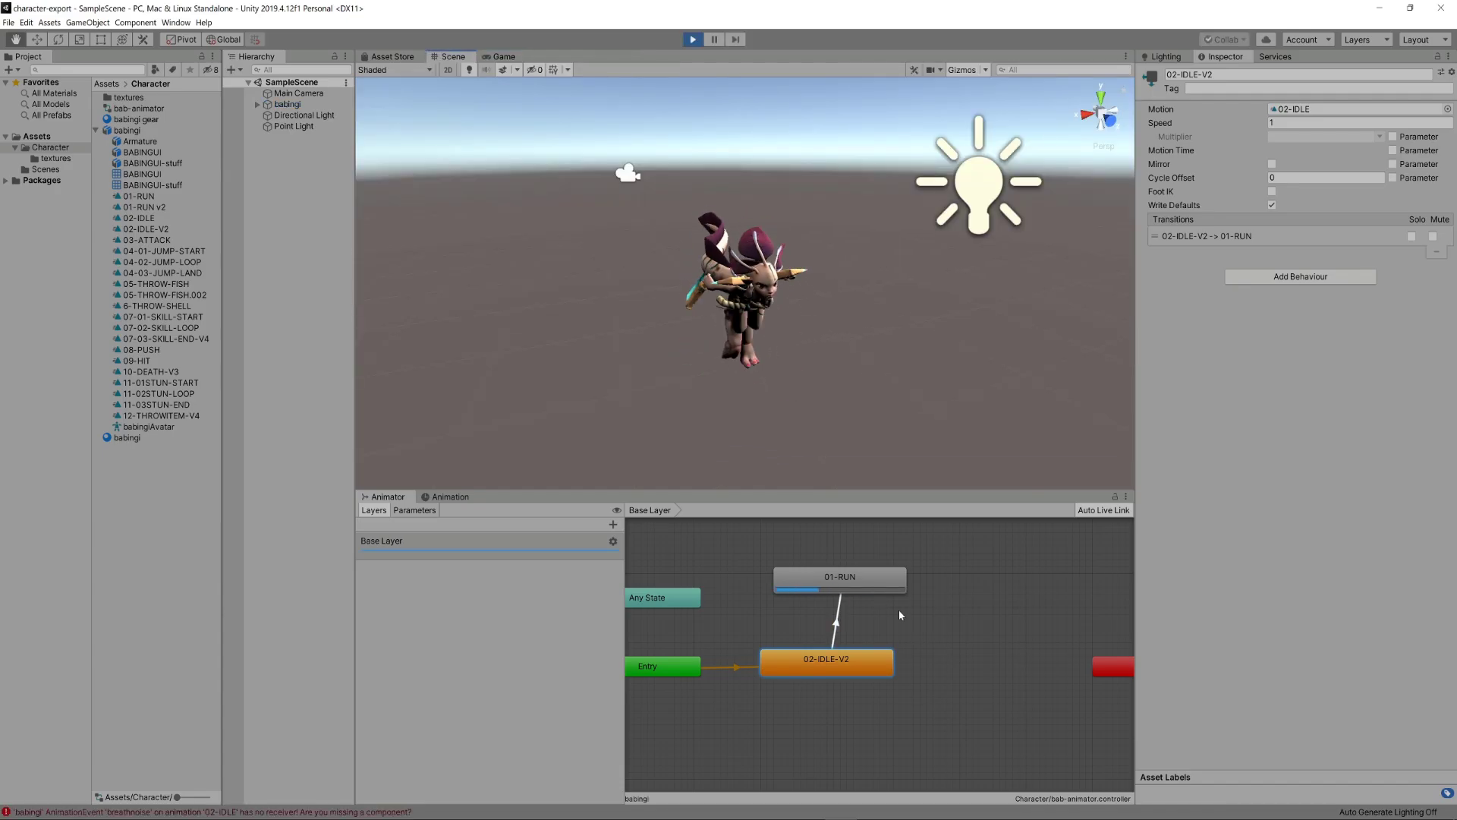
mouse_move(866, 581)
mouse_down()
mouse_move(848, 576)
mouse_move(860, 585)
mouse_up()
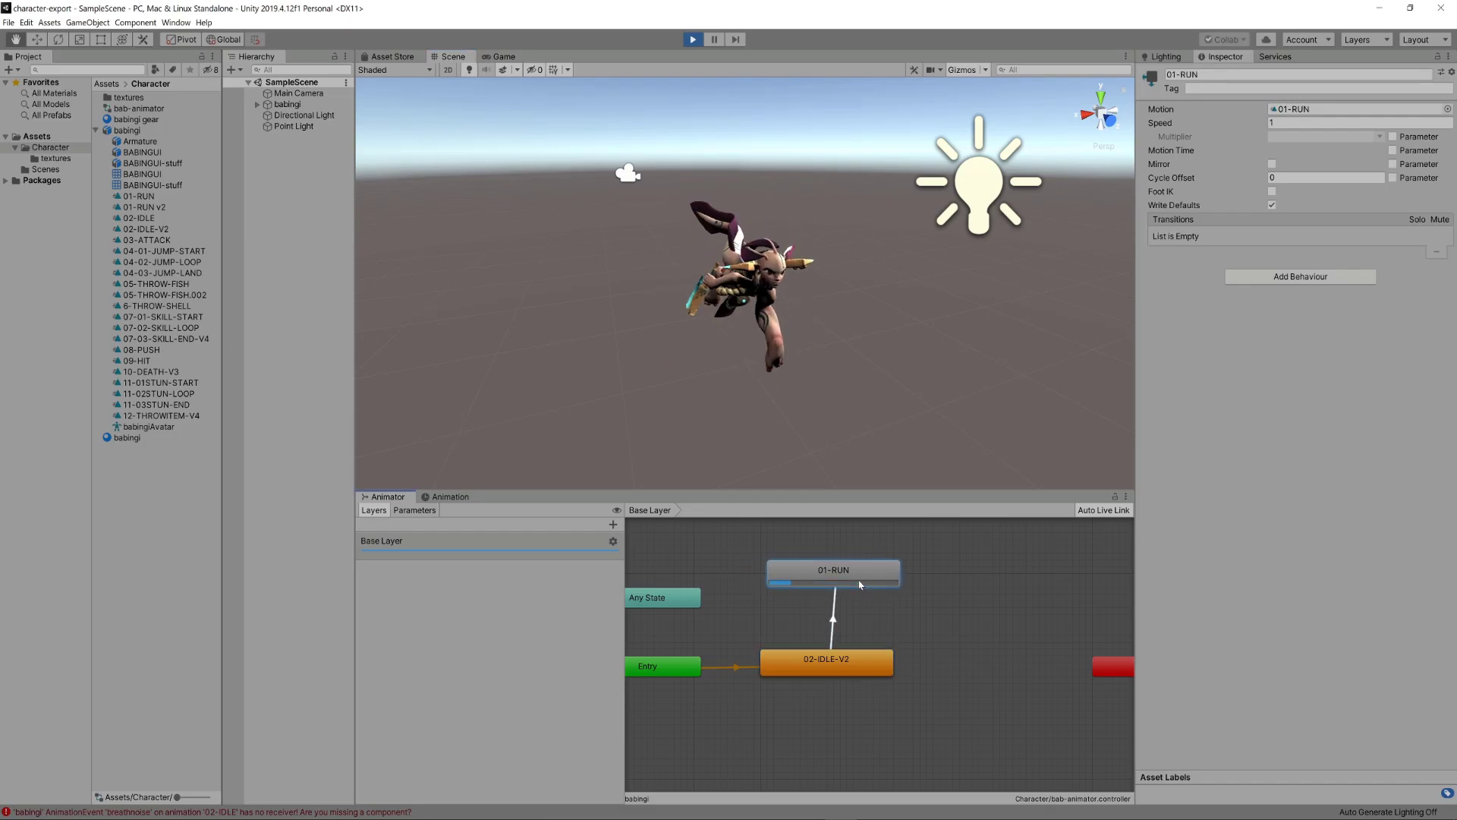
click(837, 608)
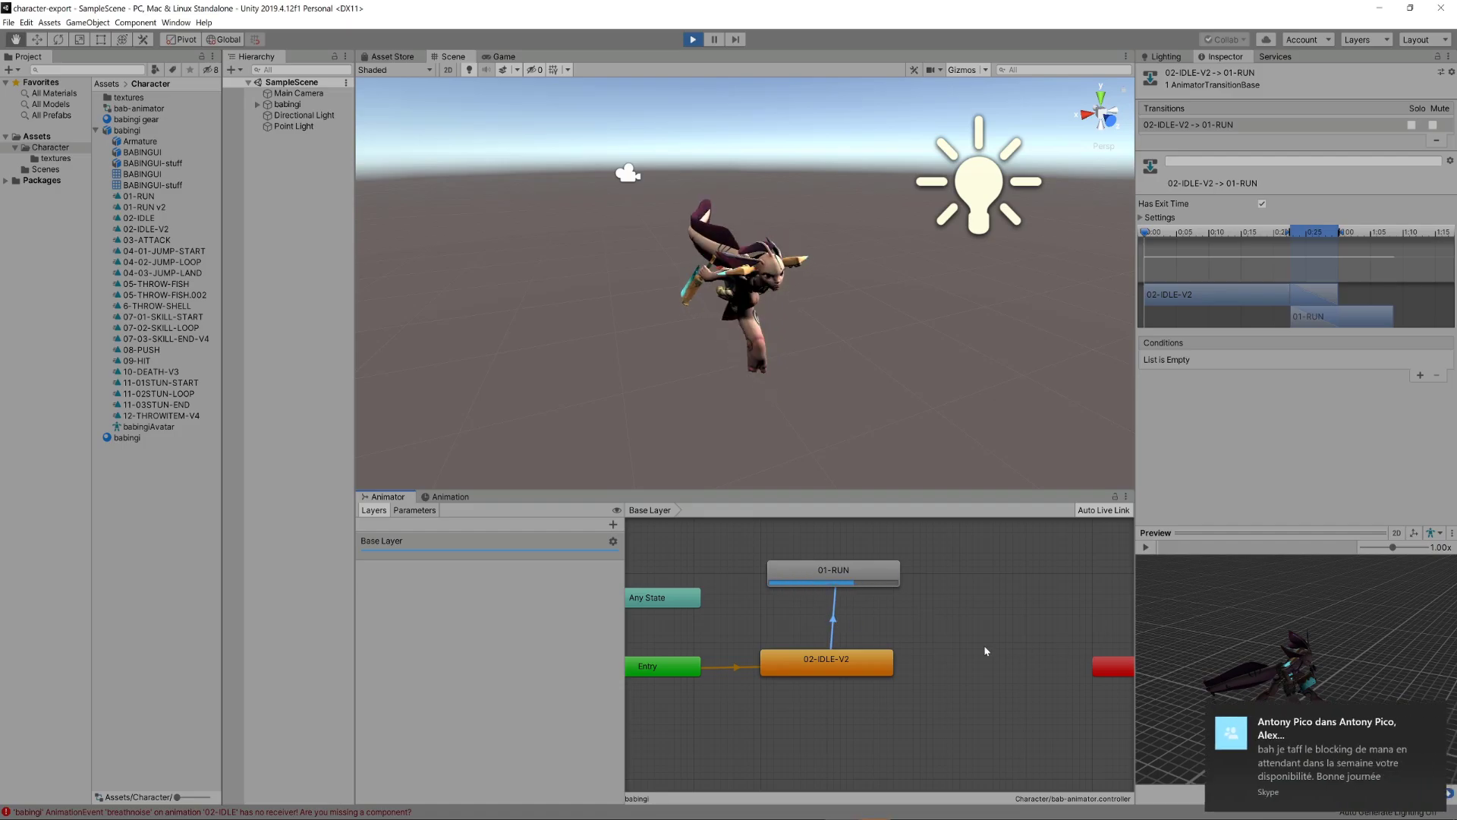
drag(835, 573, 828, 573)
- Set the exit time of the 02-IDLE-V2 to 01-RUN transition to 0.9
click(831, 617)
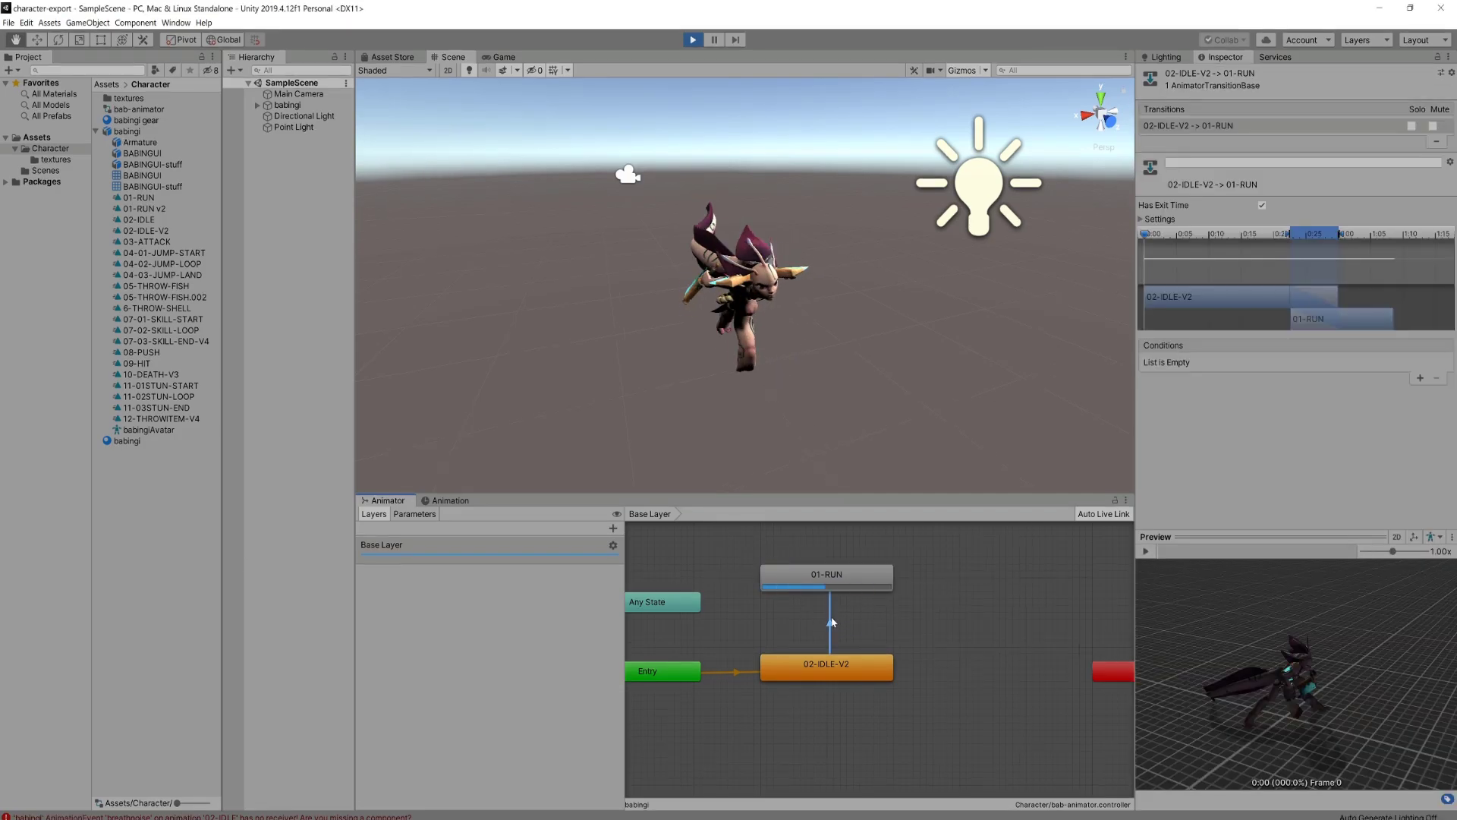
click(1143, 219)
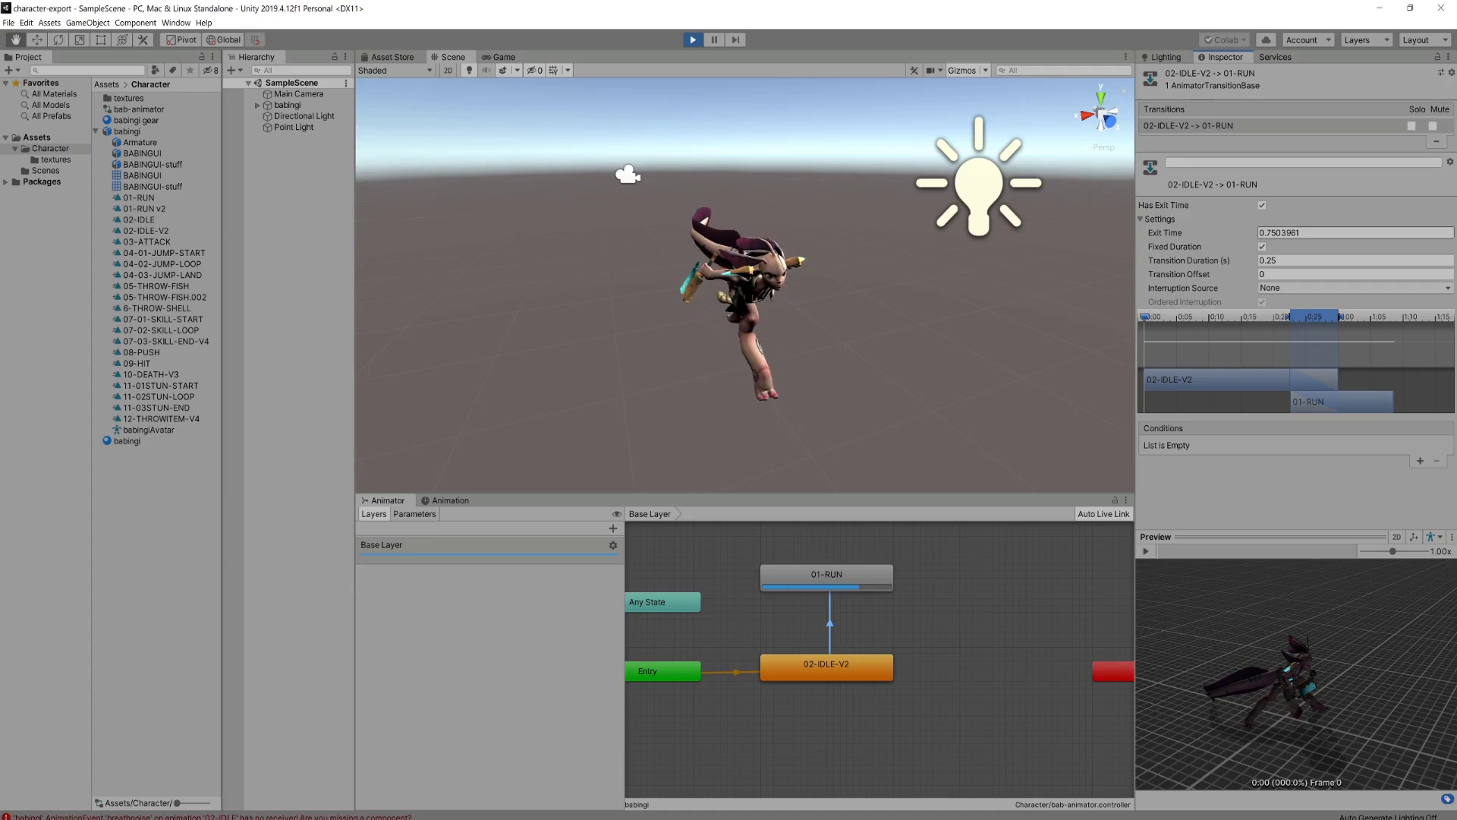
click(1320, 233)
click(1271, 233)
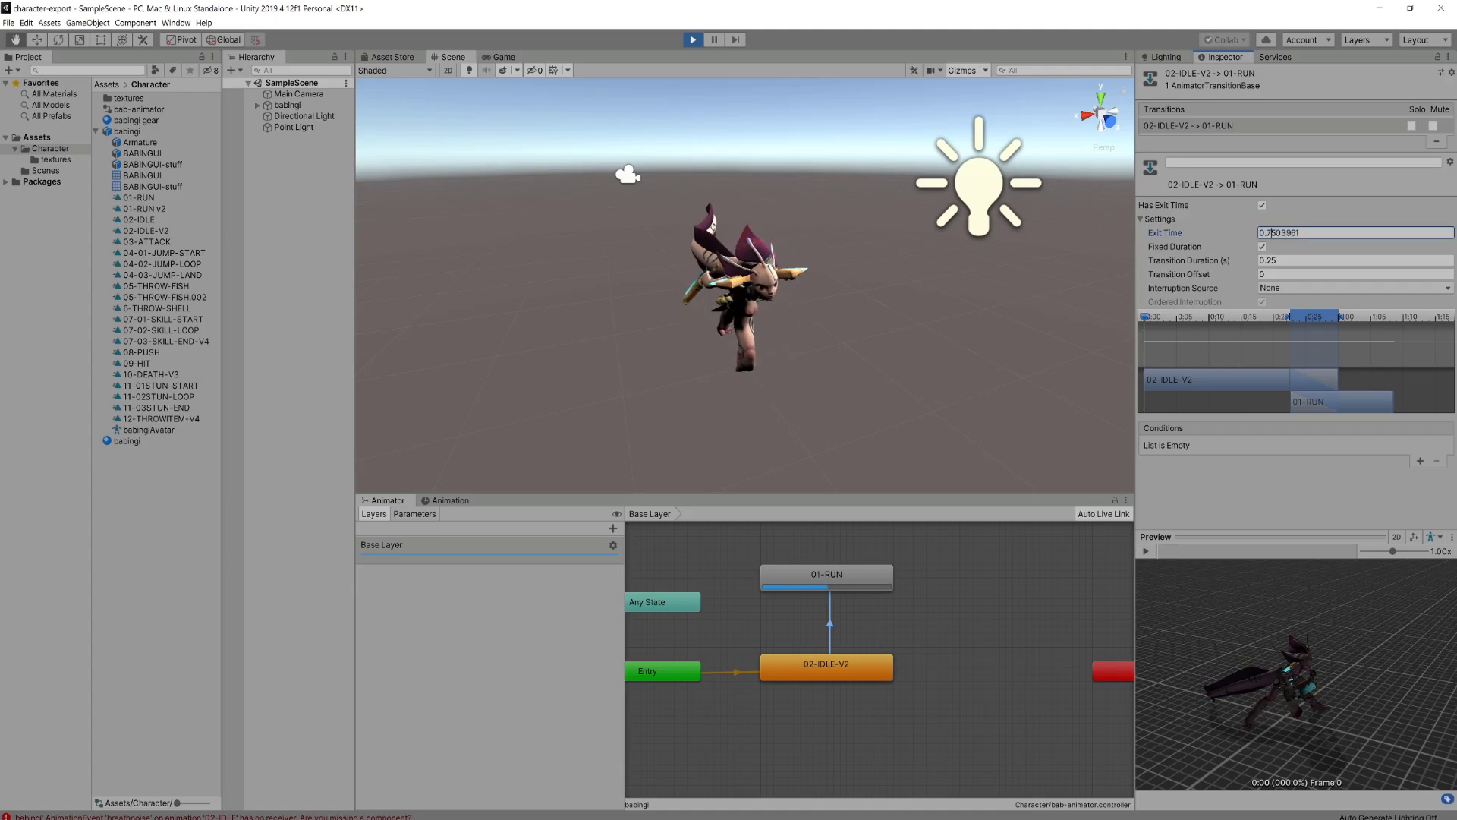
drag(1267, 233, 1394, 248)
text(9)
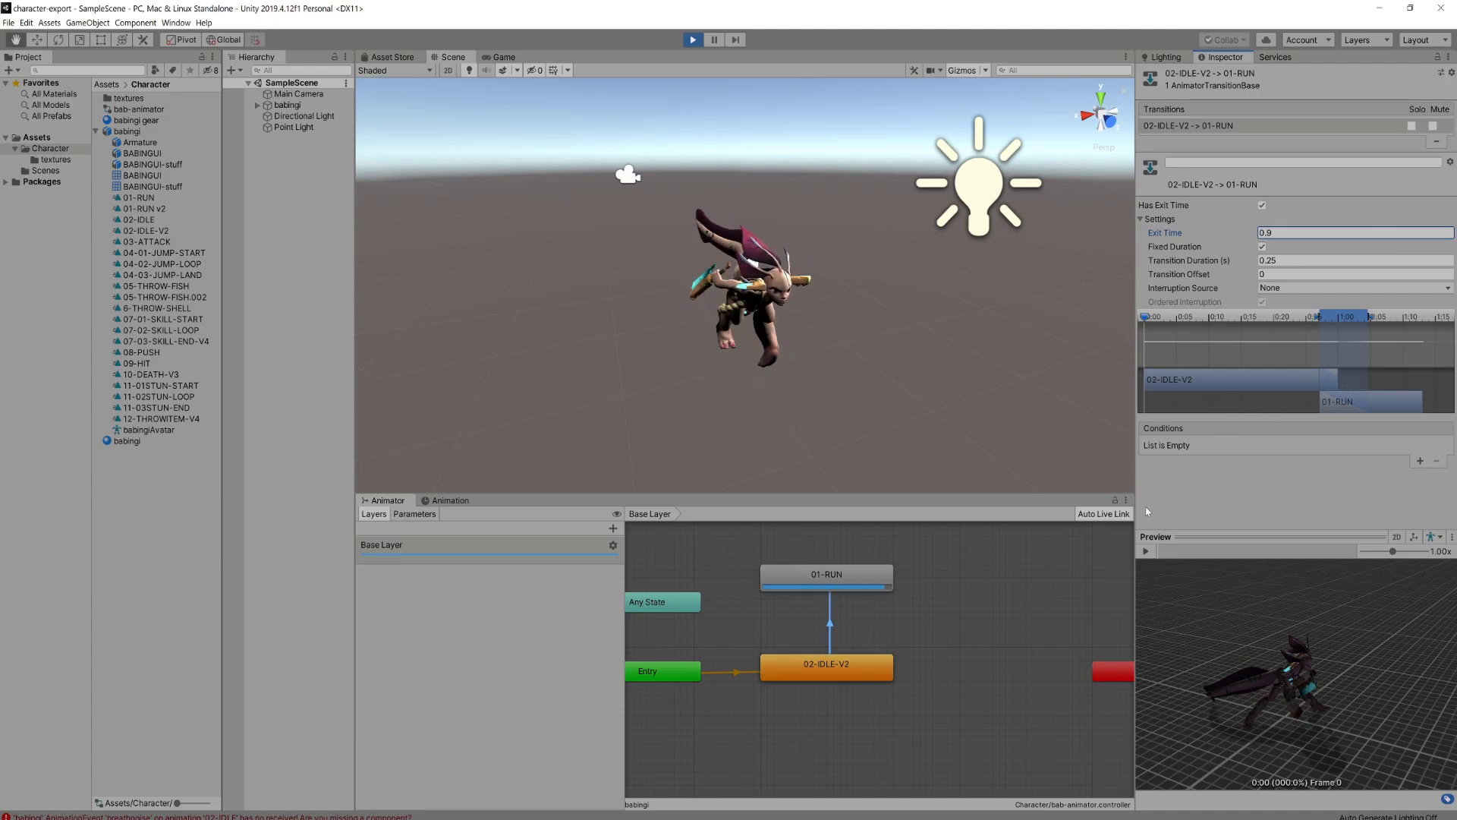
- Preview the idle-to-run transition and shorten its duration to about 0.1 s on the transition timeline
click(1146, 551)
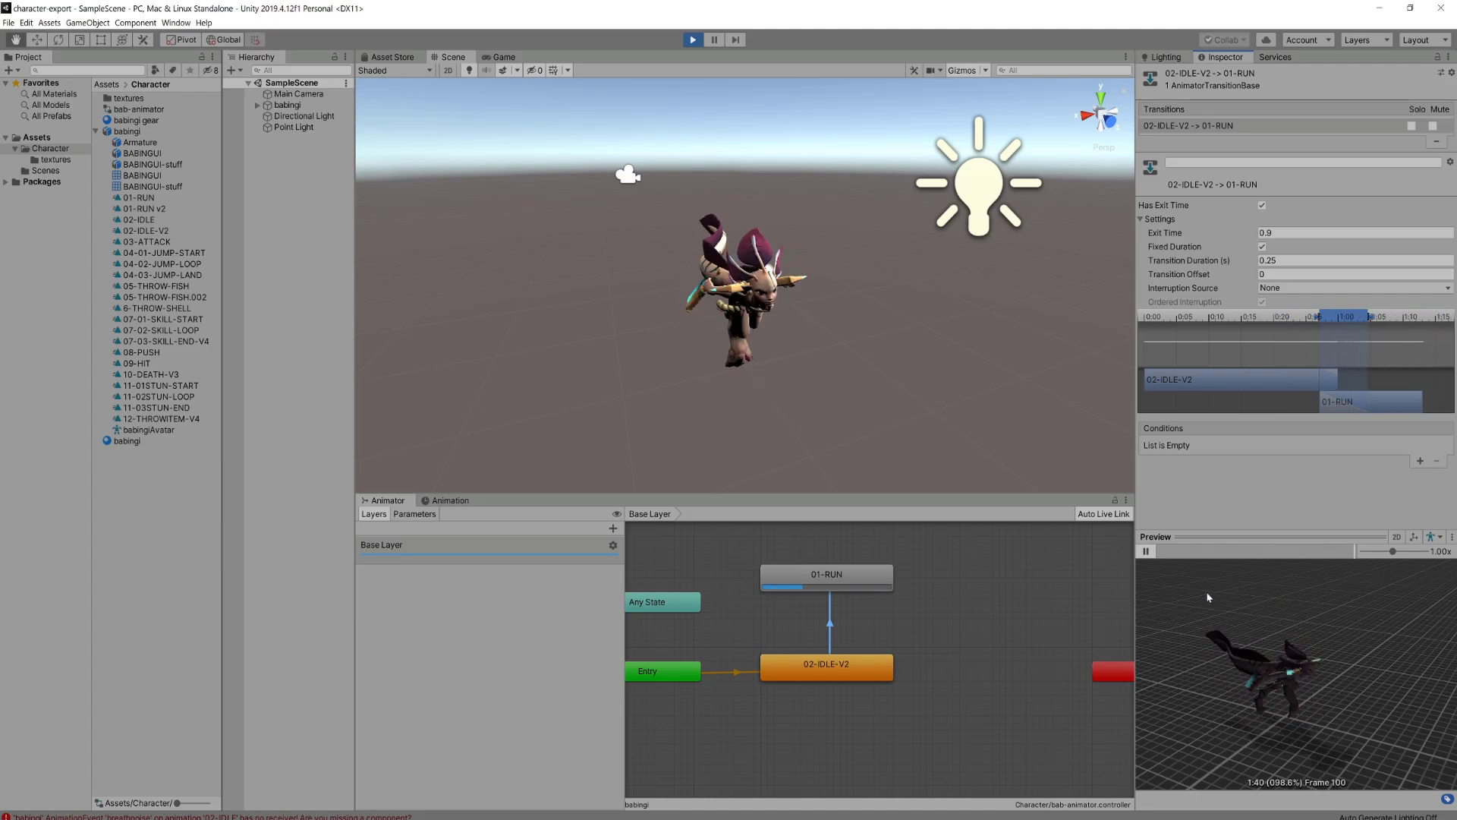
click(1145, 552)
drag(1294, 322, 1346, 354)
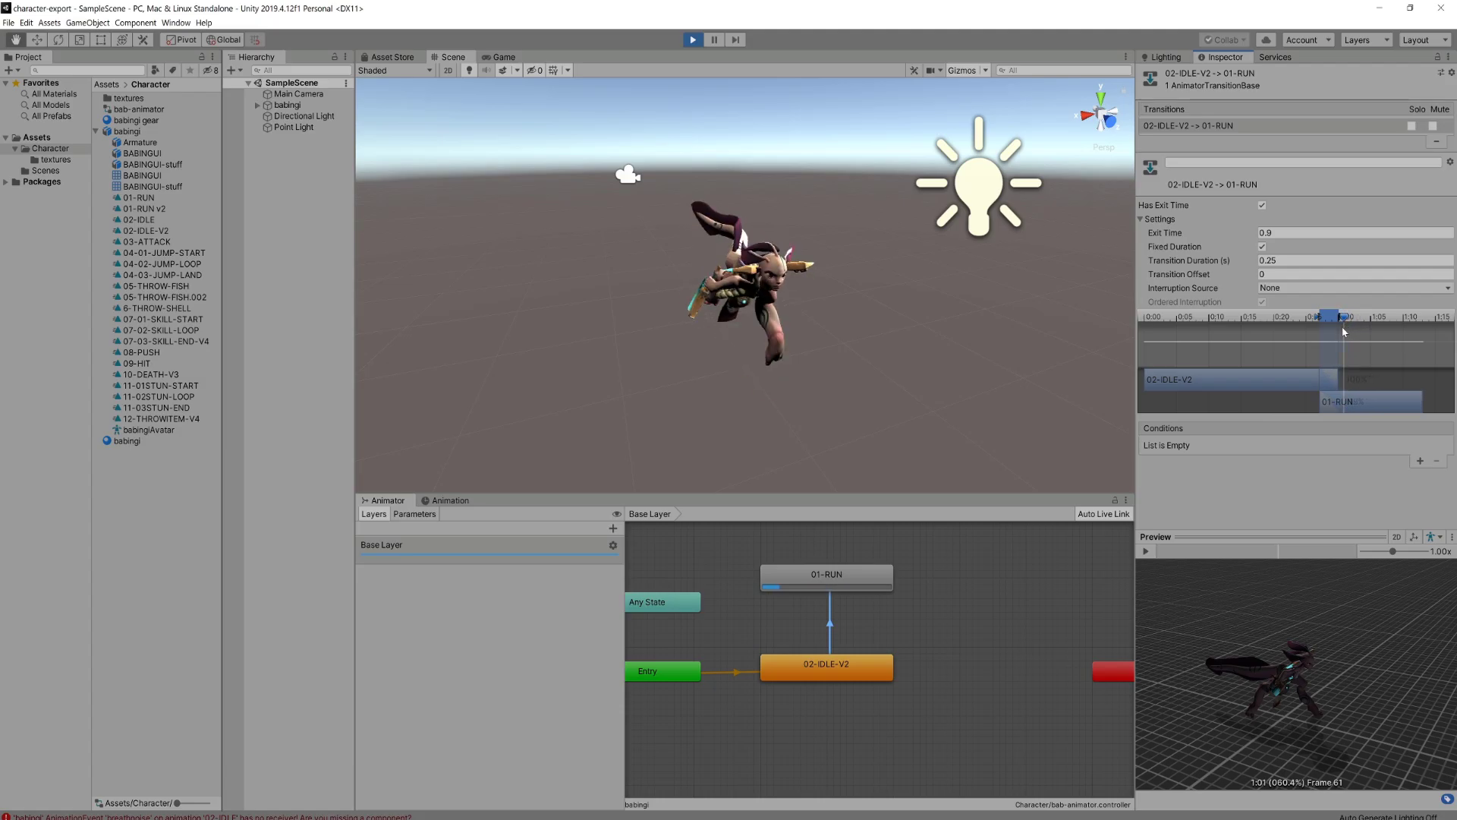
mouse_move(1343, 331)
mouse_down()
mouse_move(1324, 326)
mouse_move(1416, 339)
mouse_move(1332, 331)
mouse_up()
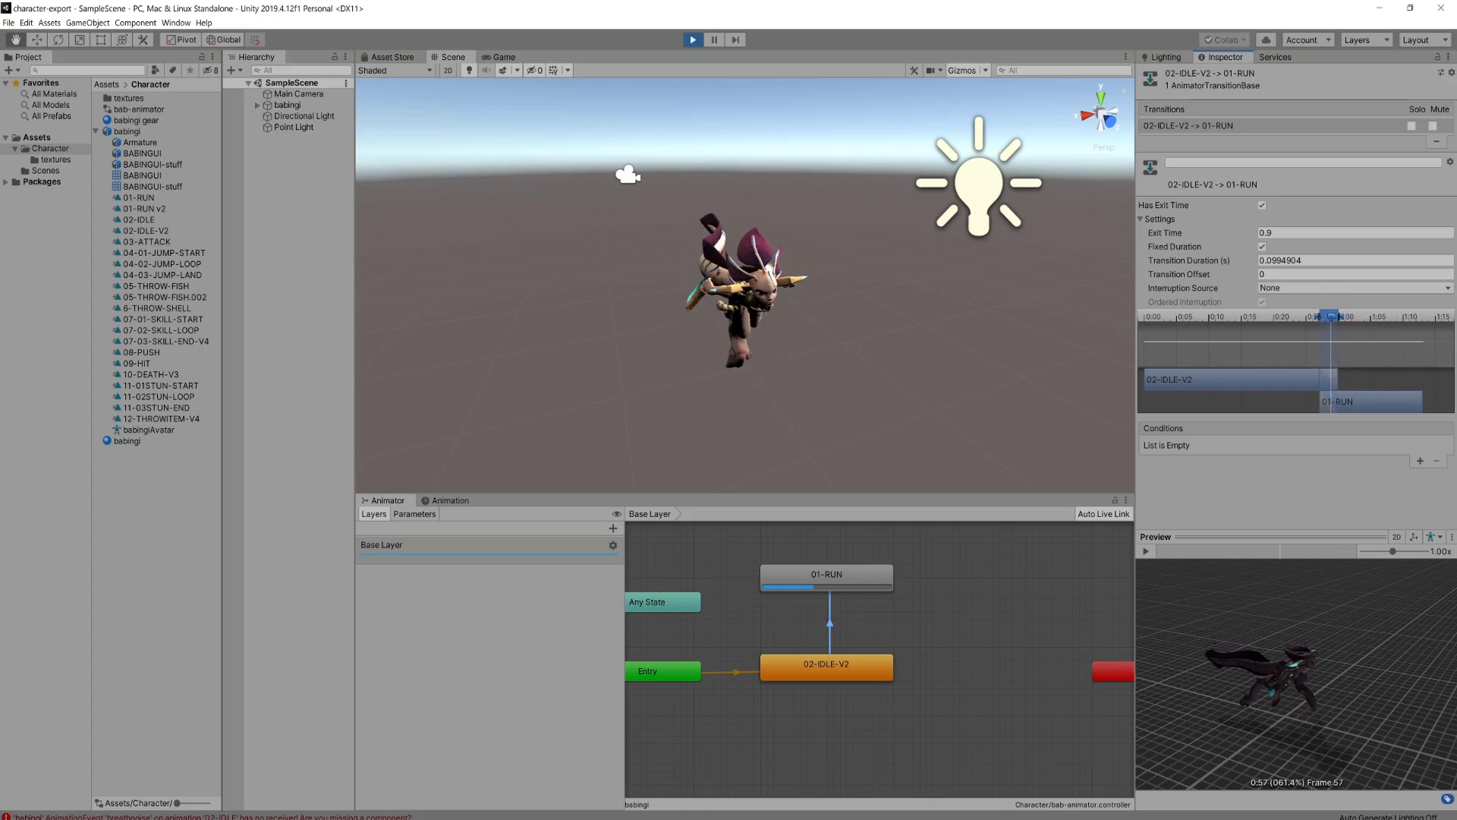
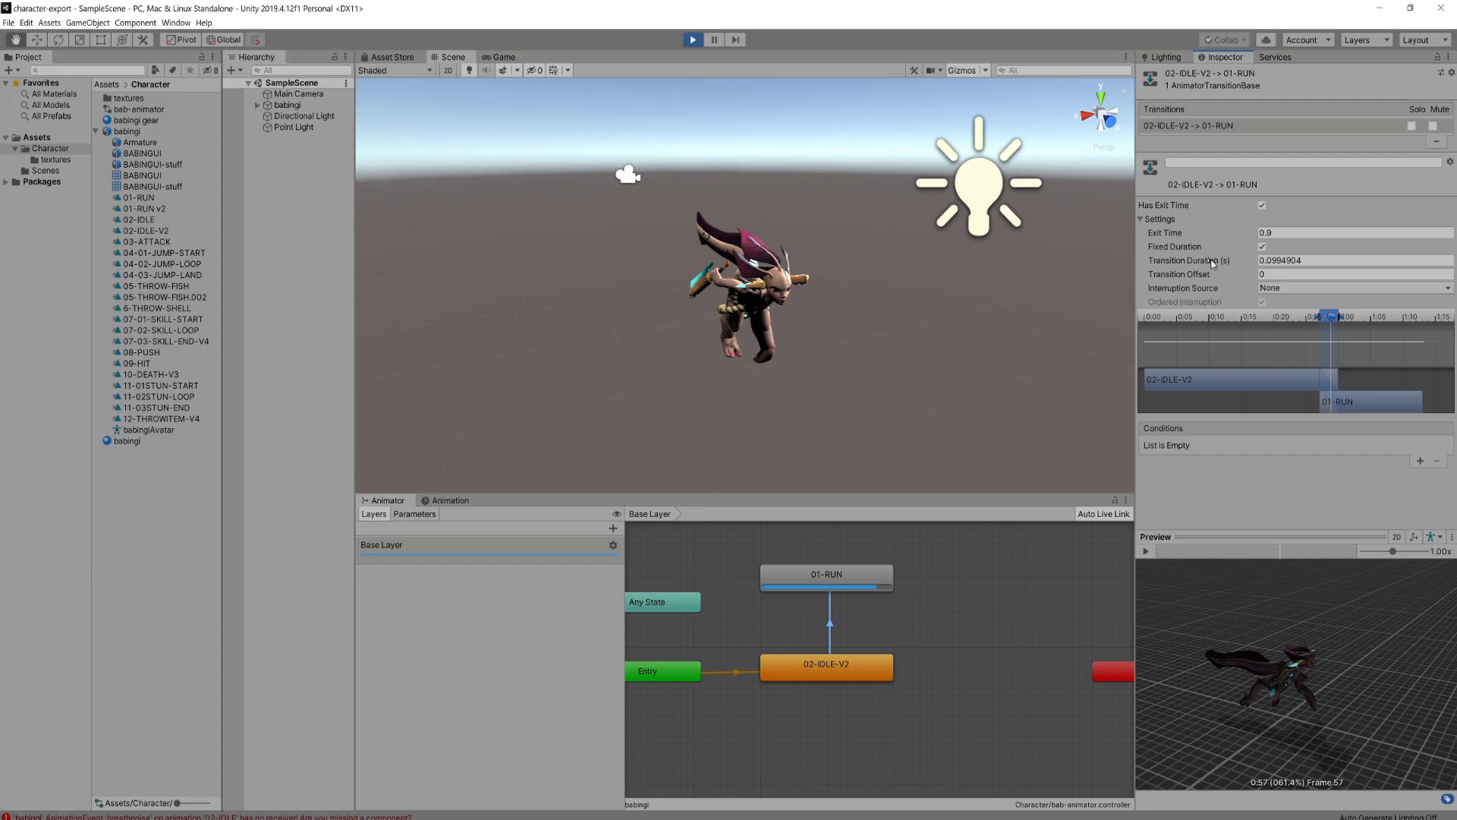
- Turn off the exit time of the 02-IDLE-V2 to 01-RUN transition and add a condition entry to it
click(1262, 206)
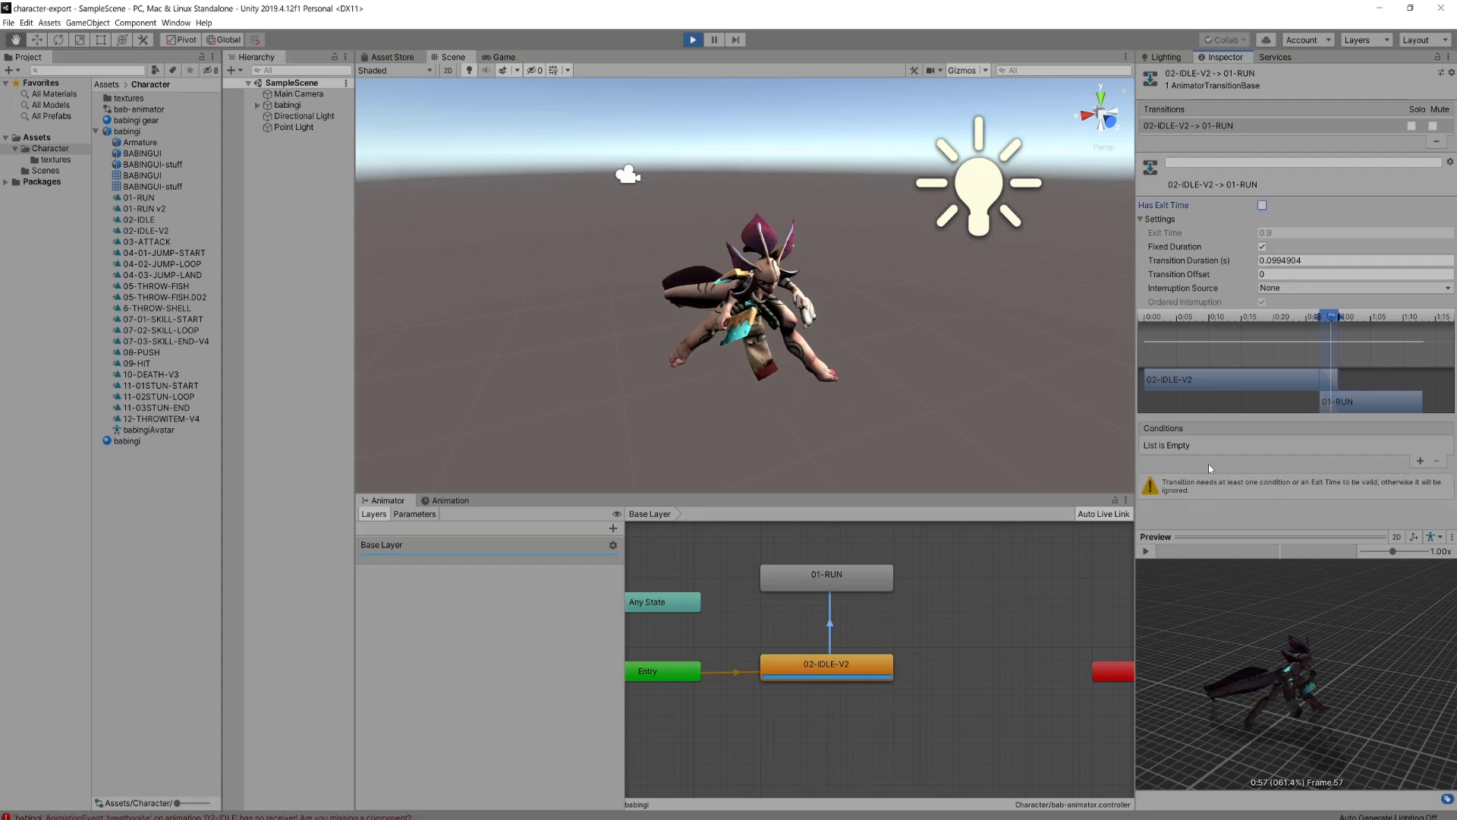
click(1420, 460)
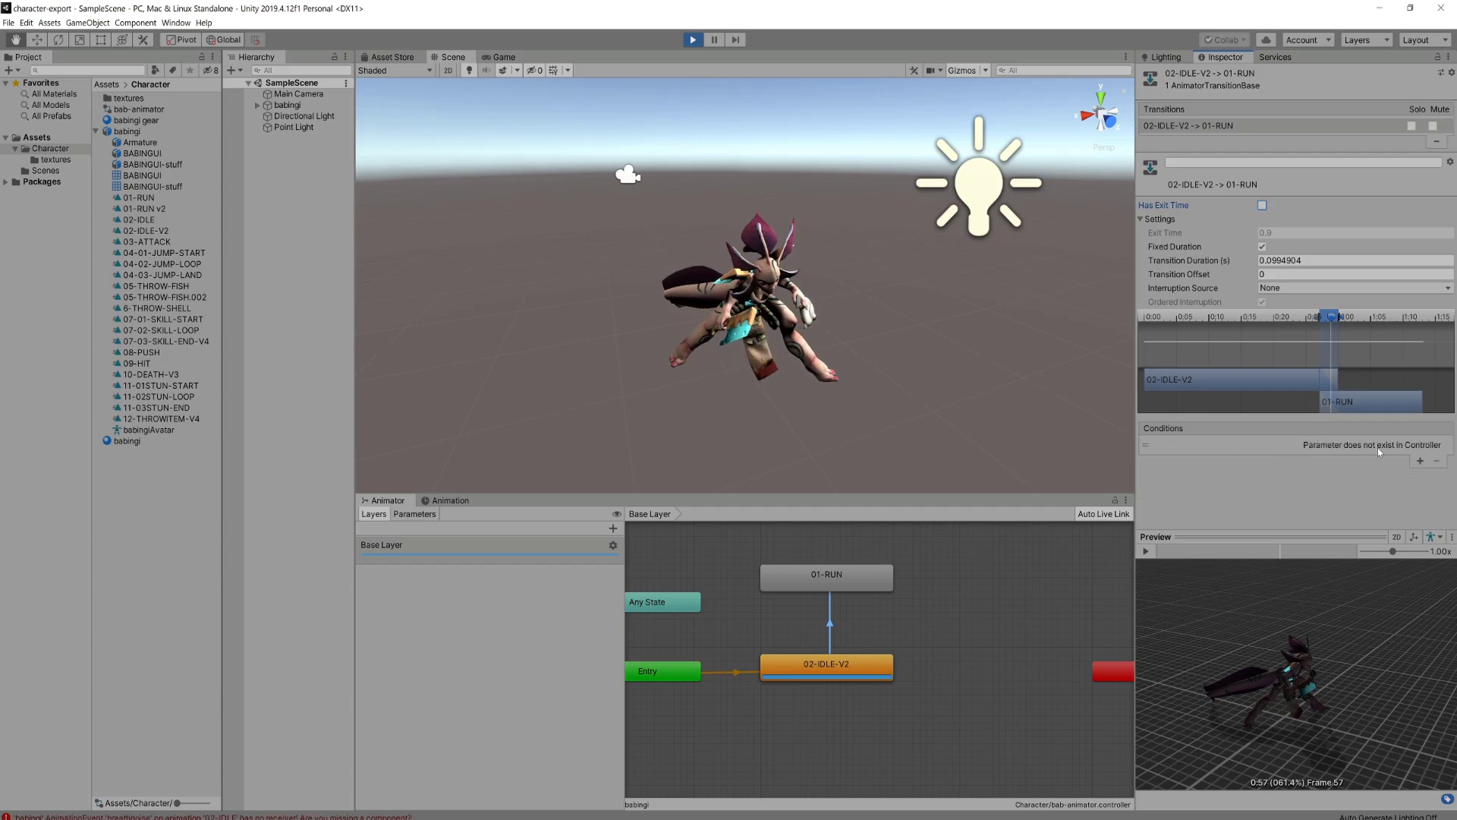
- Stop the running scene and add a trigger parameter named Run to the animator controller
click(415, 513)
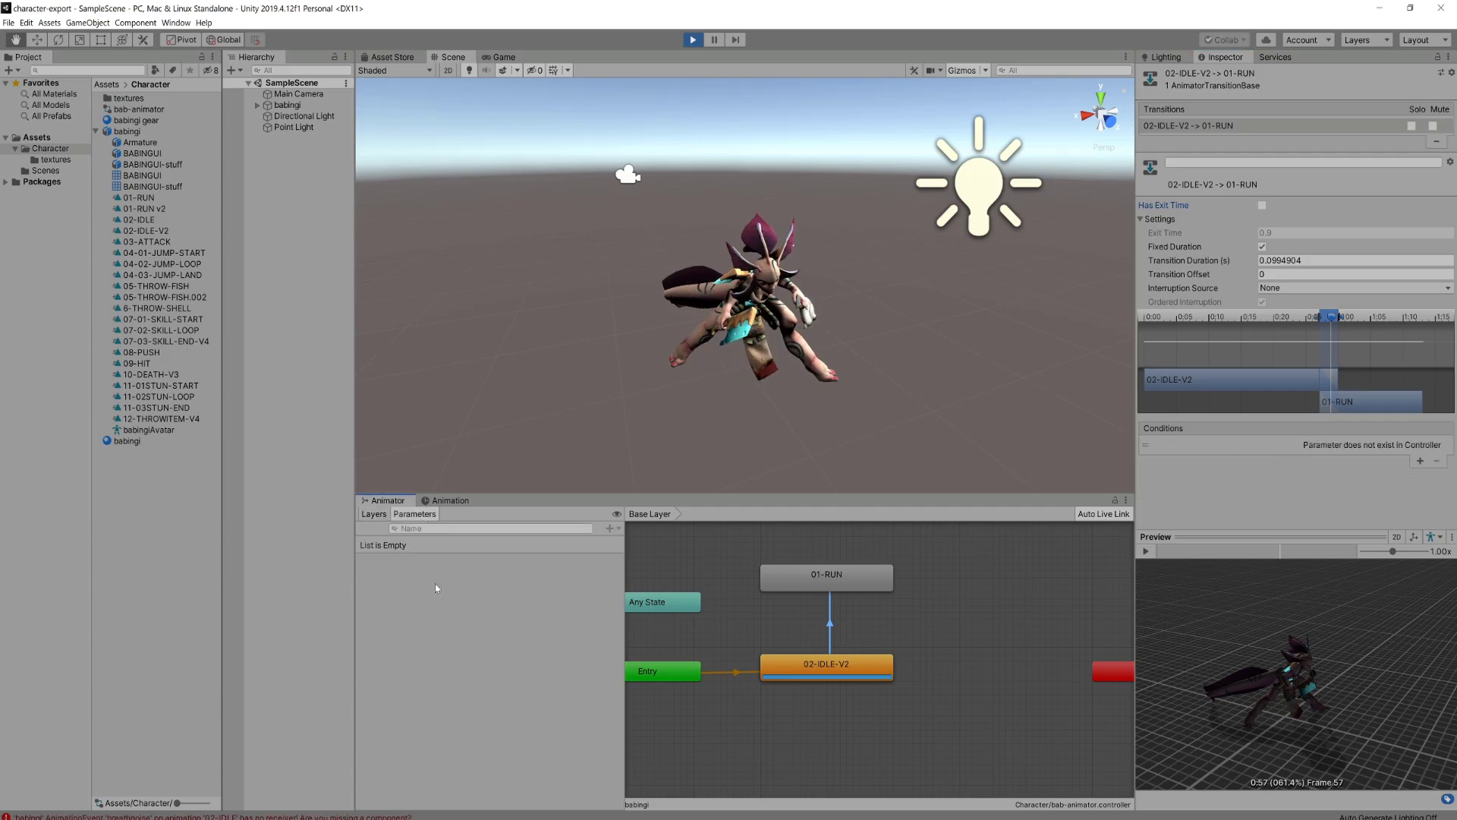
click(692, 39)
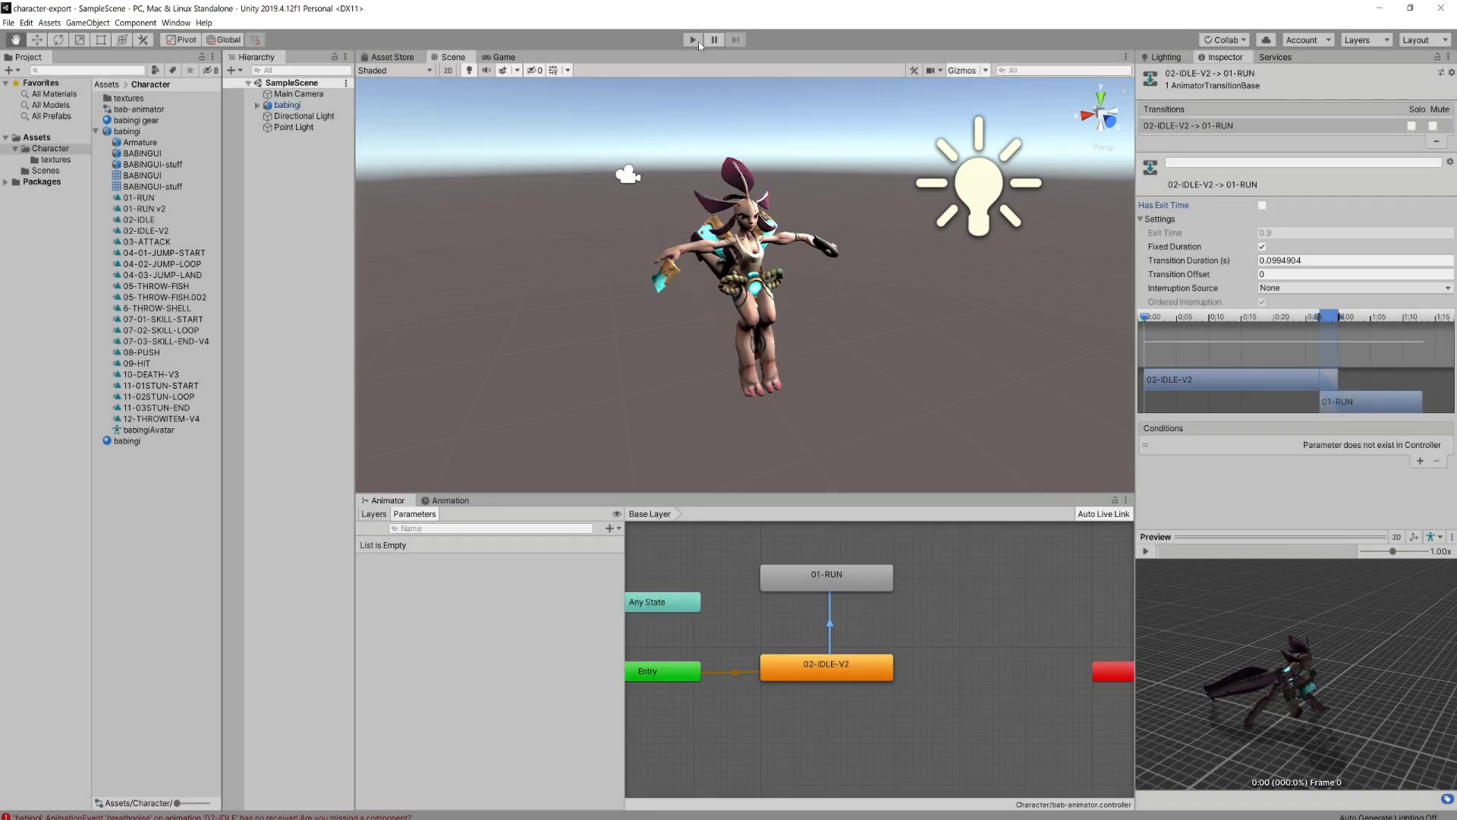
click(609, 529)
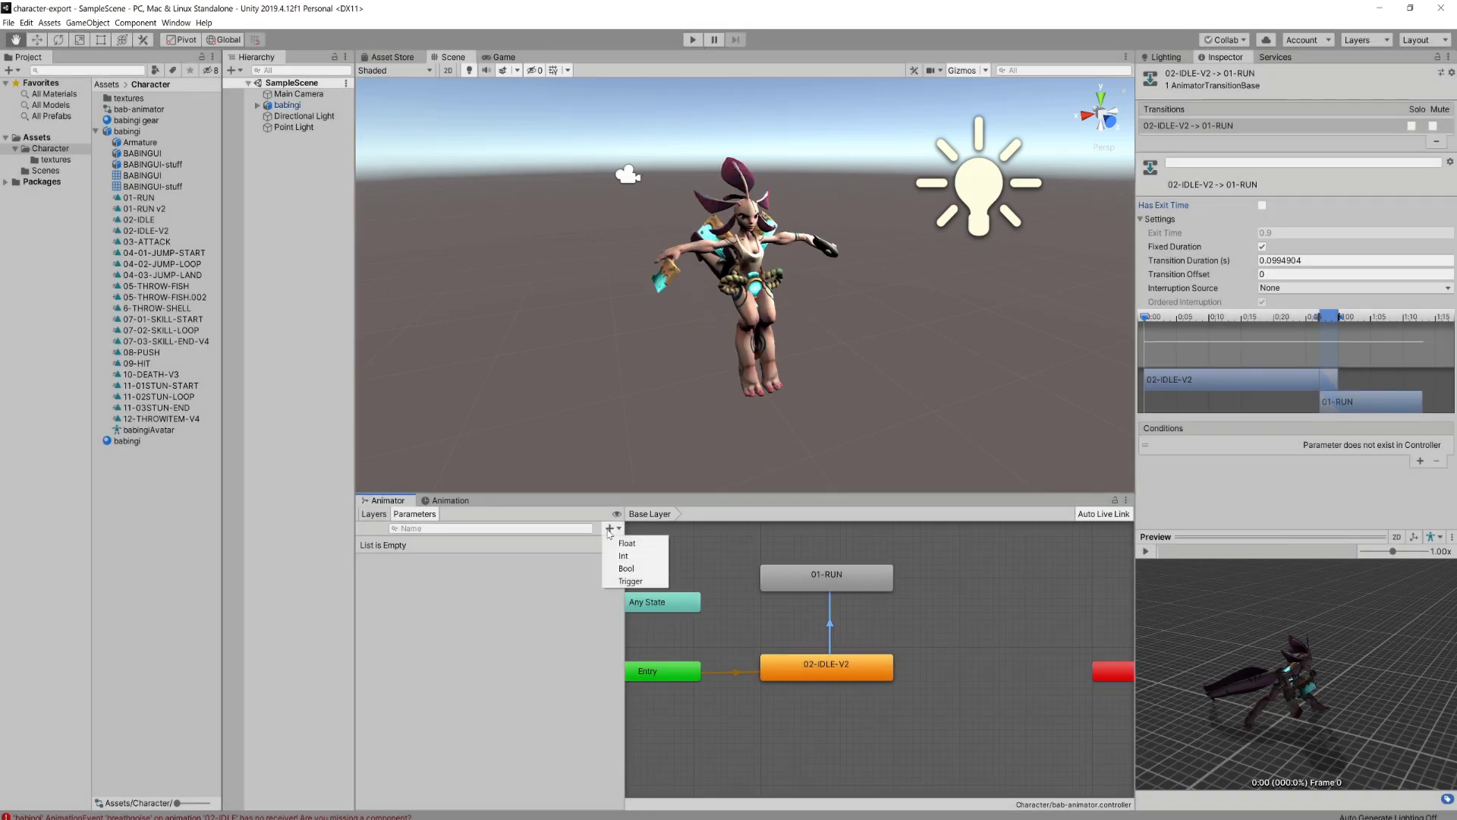
click(628, 580)
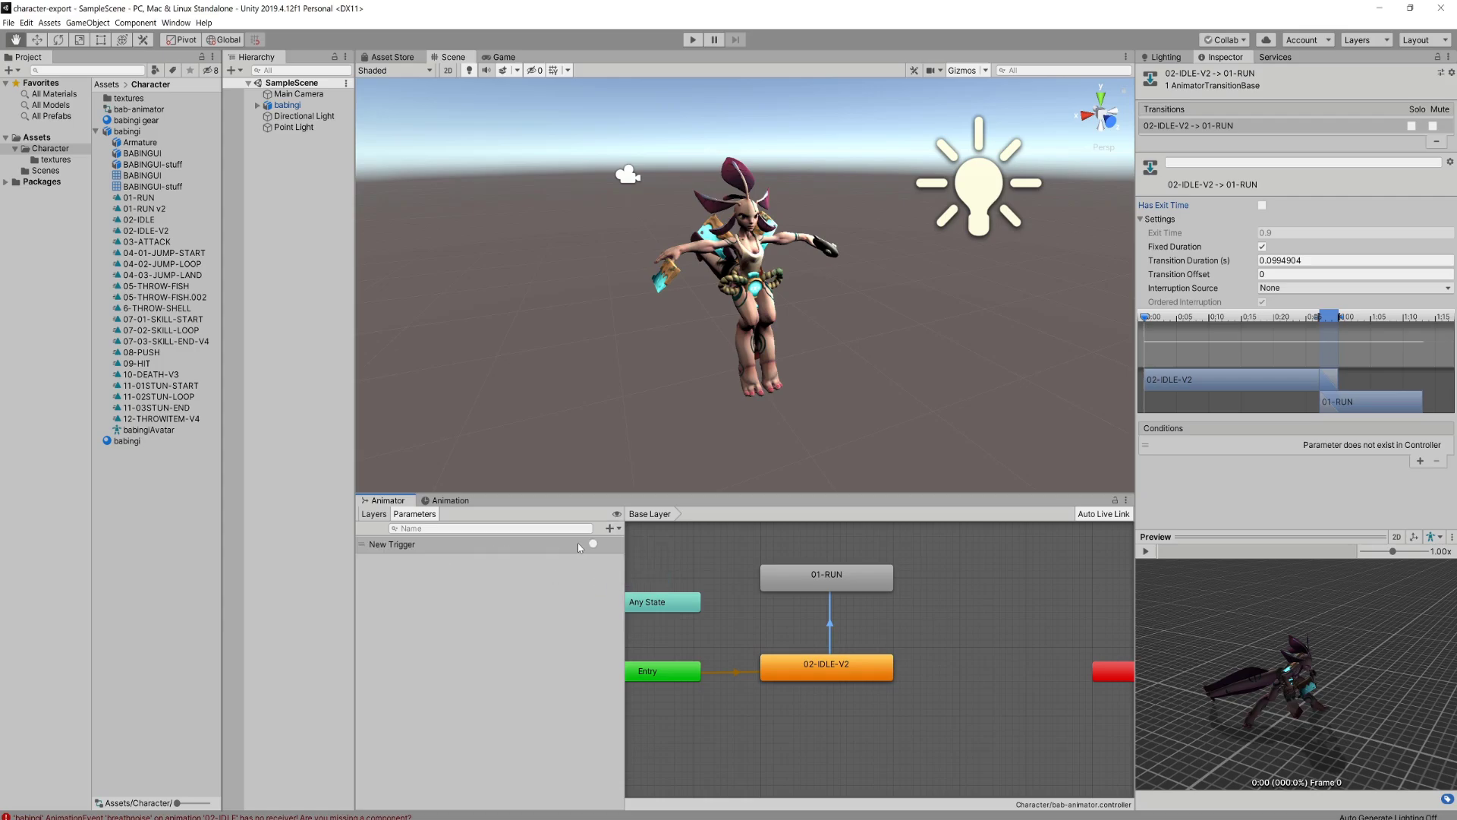
double_click(389, 543)
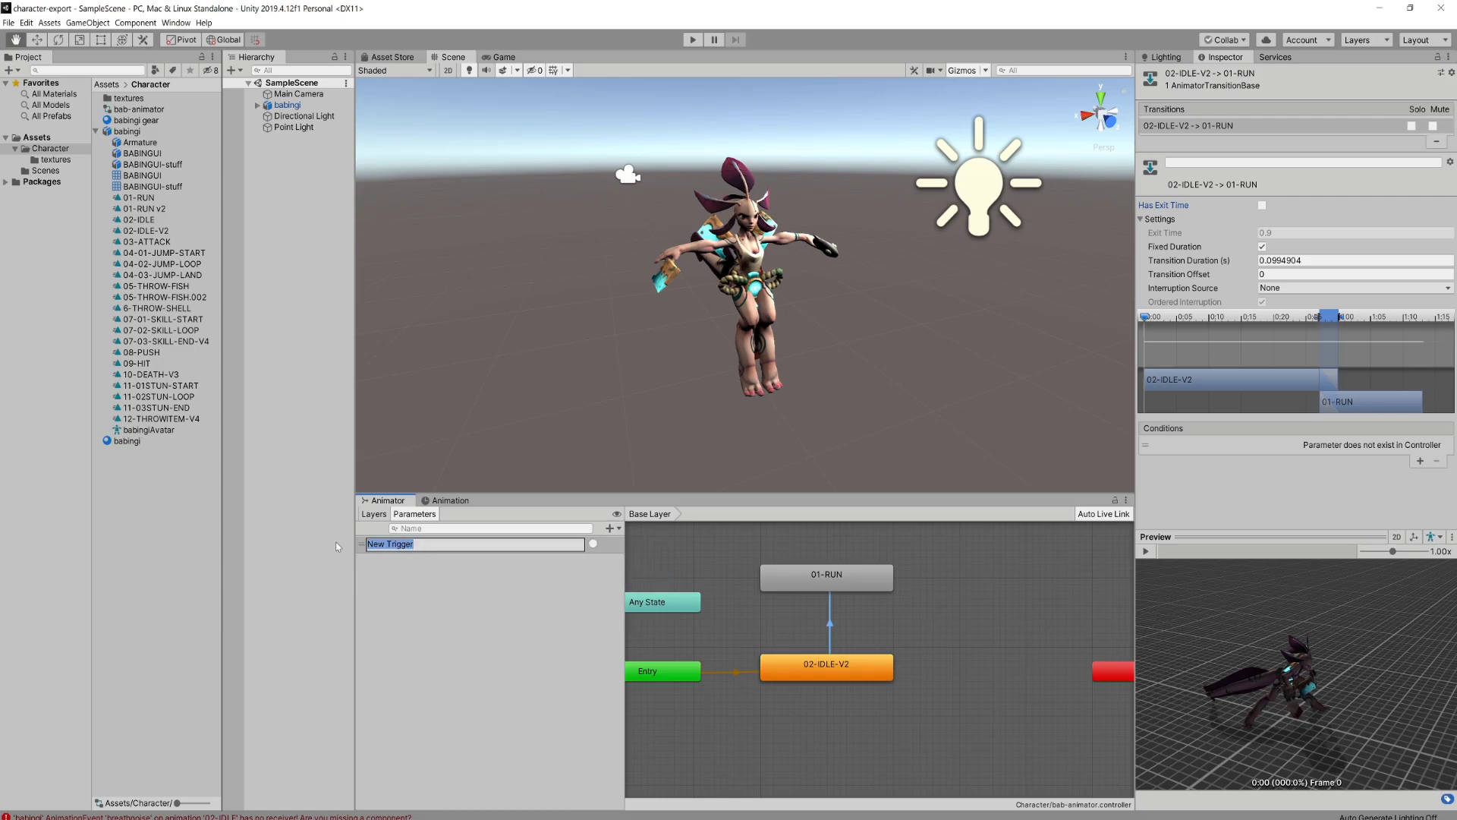
text(Run)
key(Return)
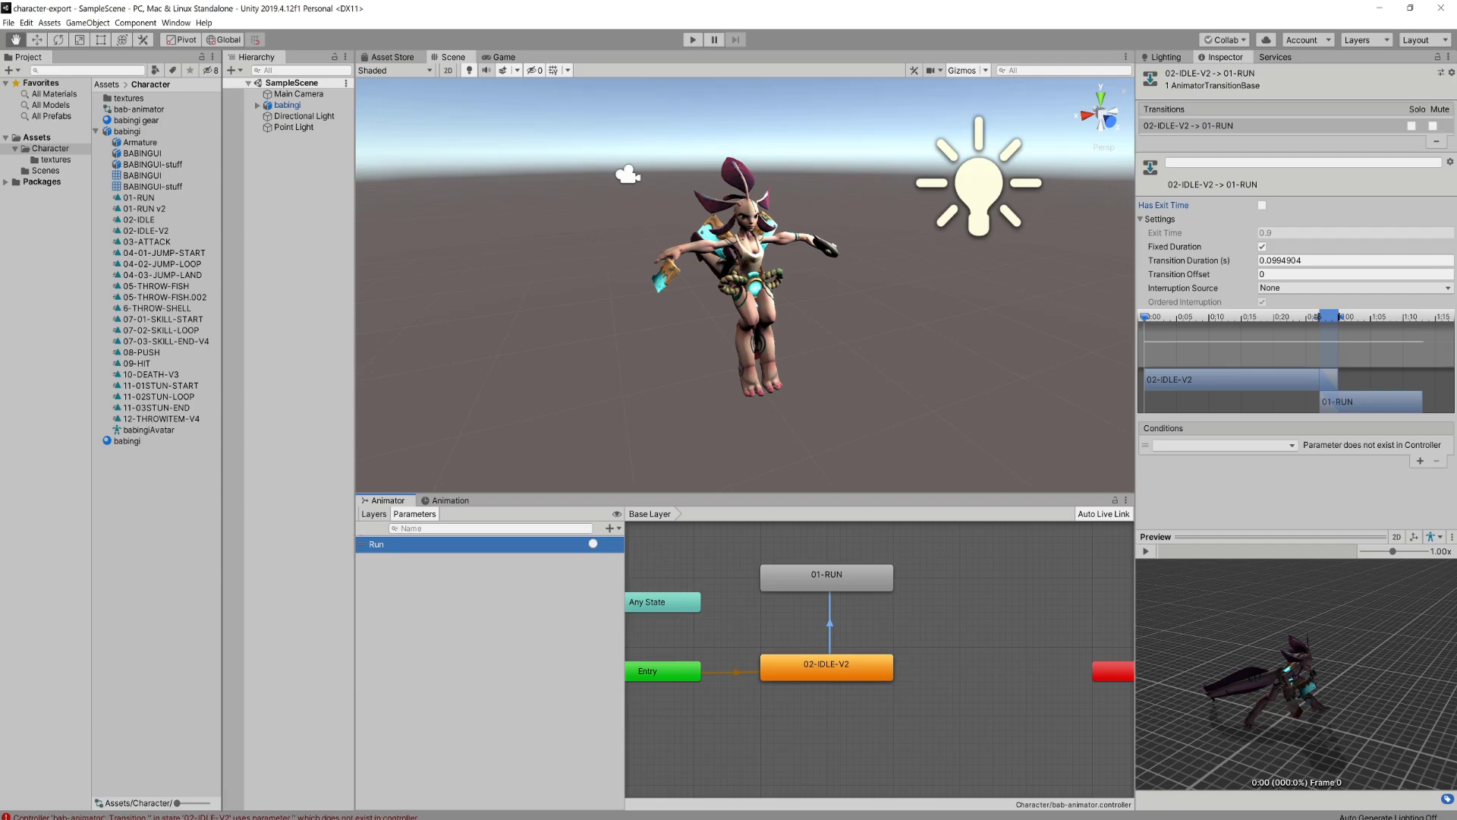
- Use the Run trigger as the condition of the 02-IDLE-V2 to 01-RUN transition and fire it in the running scene
click(1205, 445)
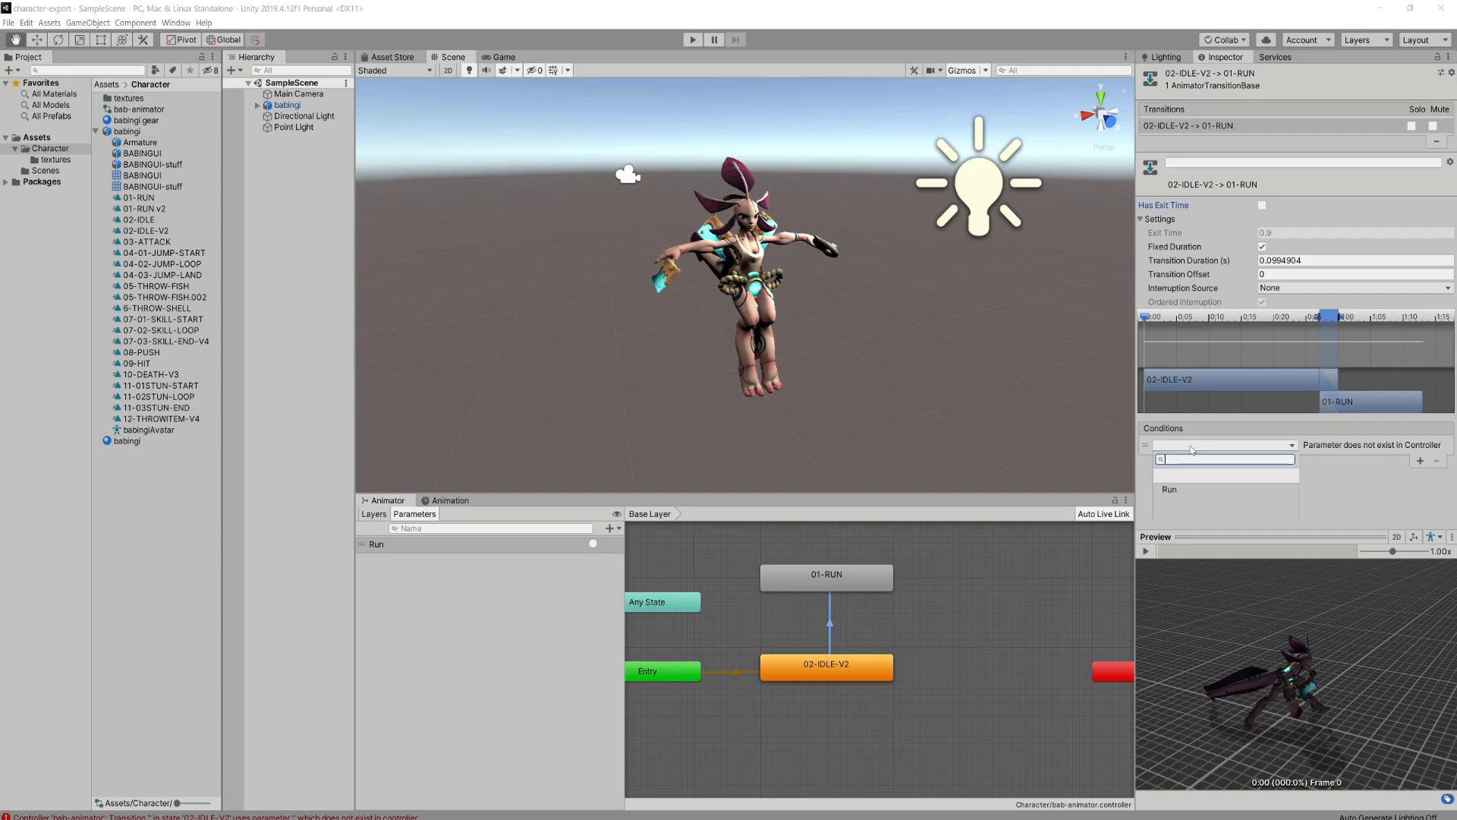
click(1167, 489)
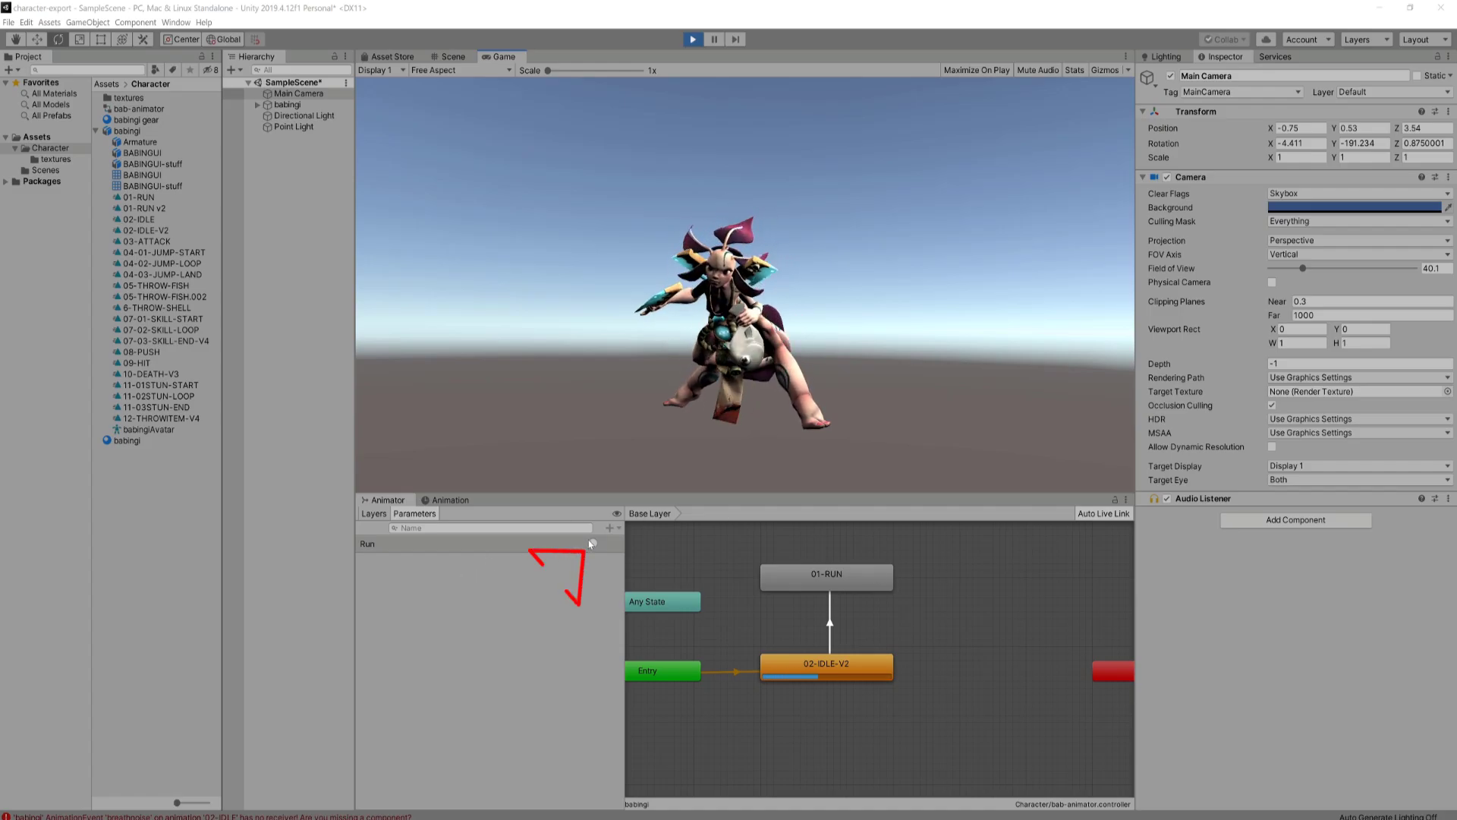
click(593, 544)
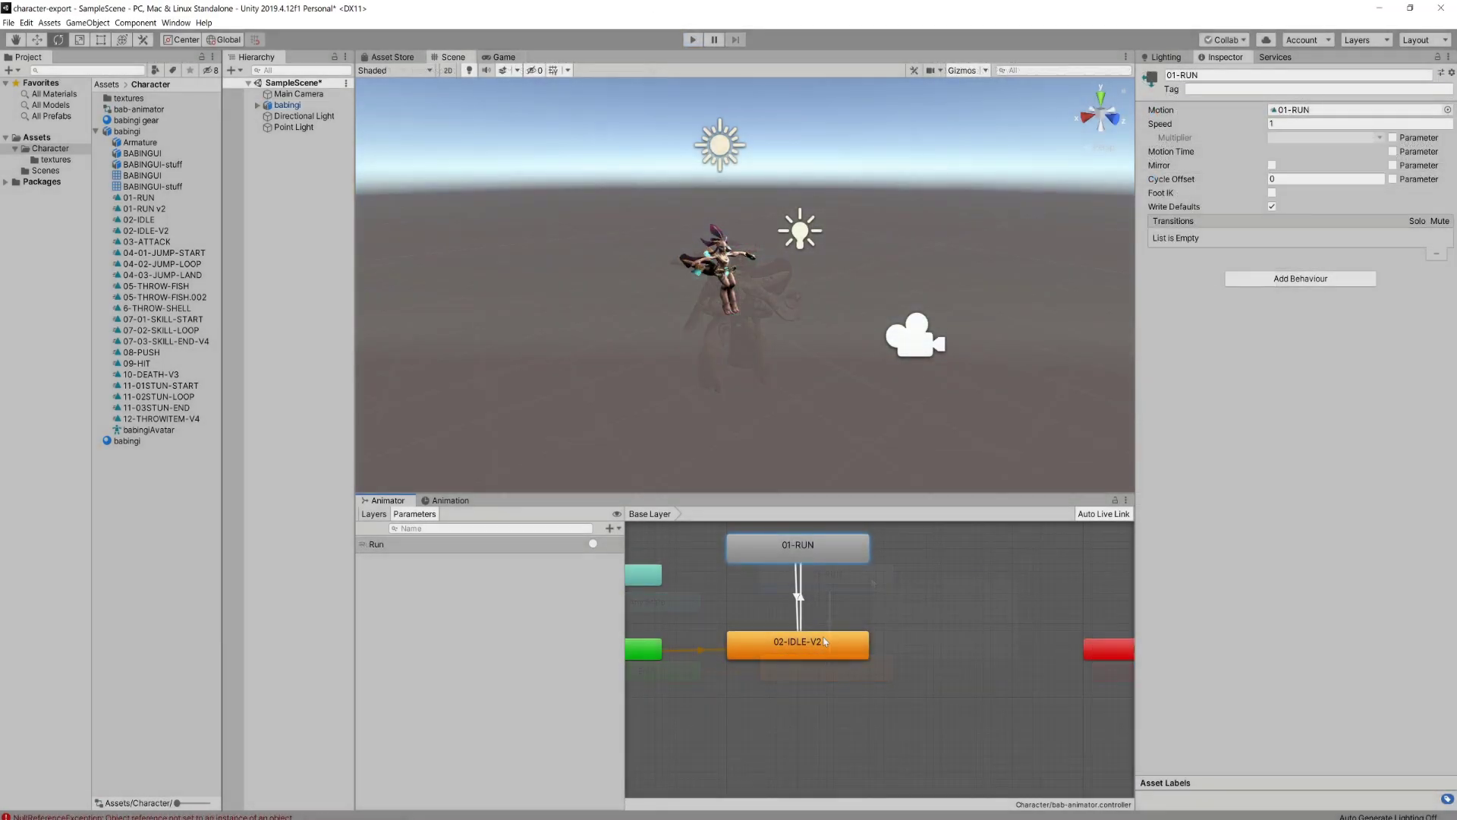
- Give the 01-RUN to 02-IDLE-V2 transition no exit time, a duration of 0.05 s and a condition entry
click(798, 592)
click(1261, 206)
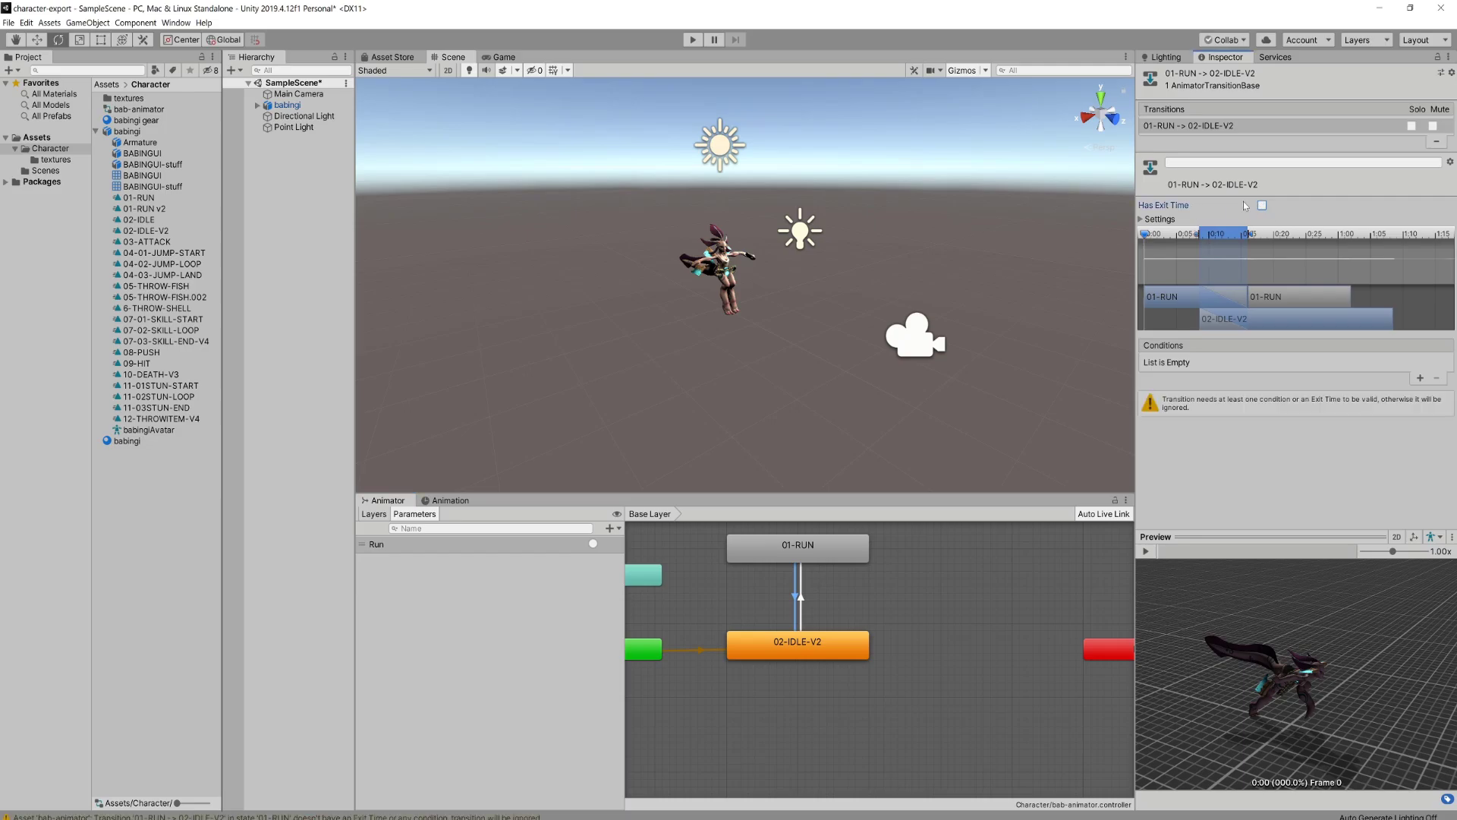
click(1160, 219)
drag(1234, 260, 1229, 260)
click(1420, 461)
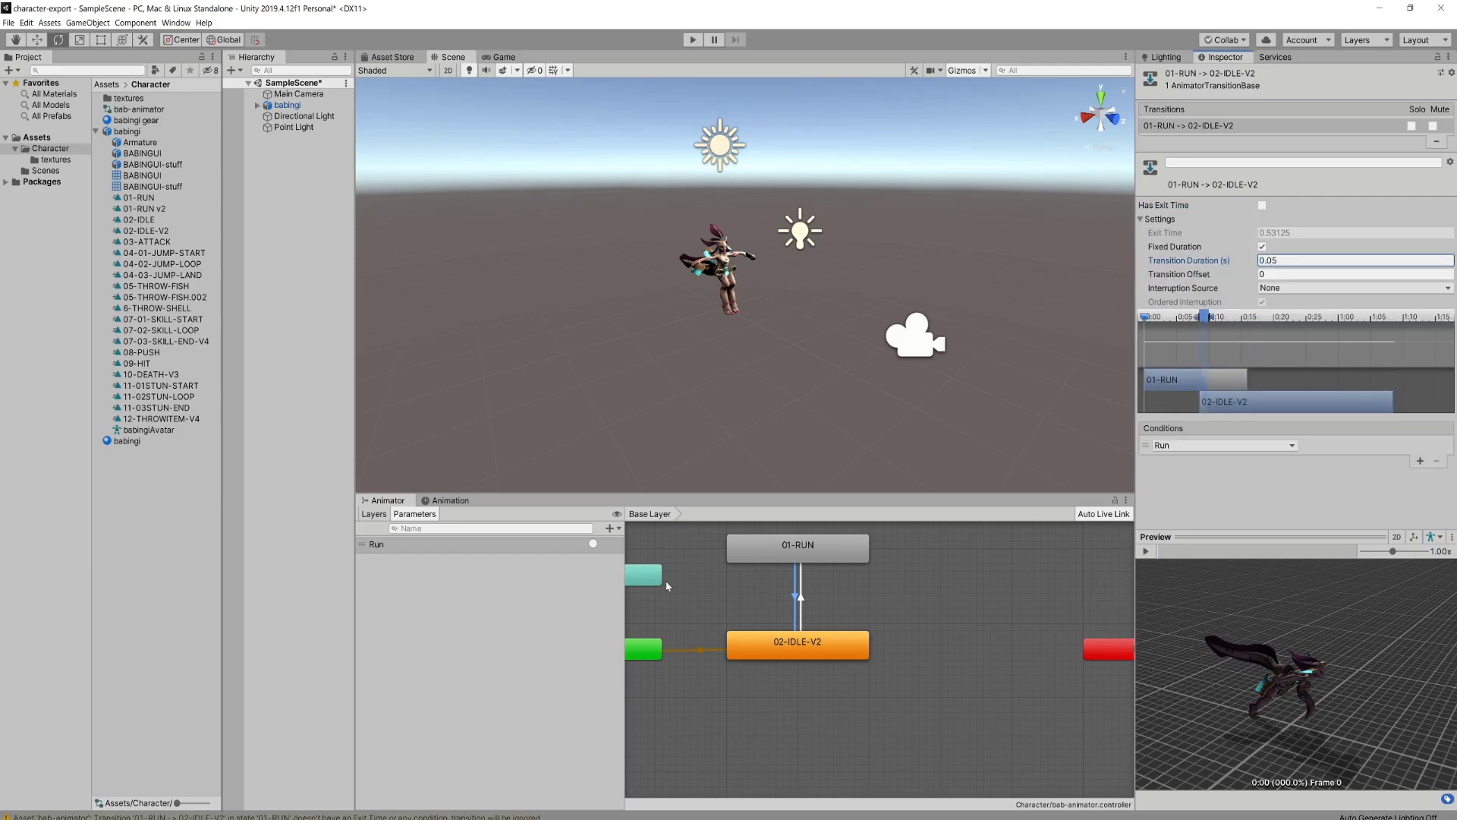
- Add a trigger parameter named Idle and reselect the transition from 01-RUN back to 02-IDLE-V2
click(609, 528)
click(624, 582)
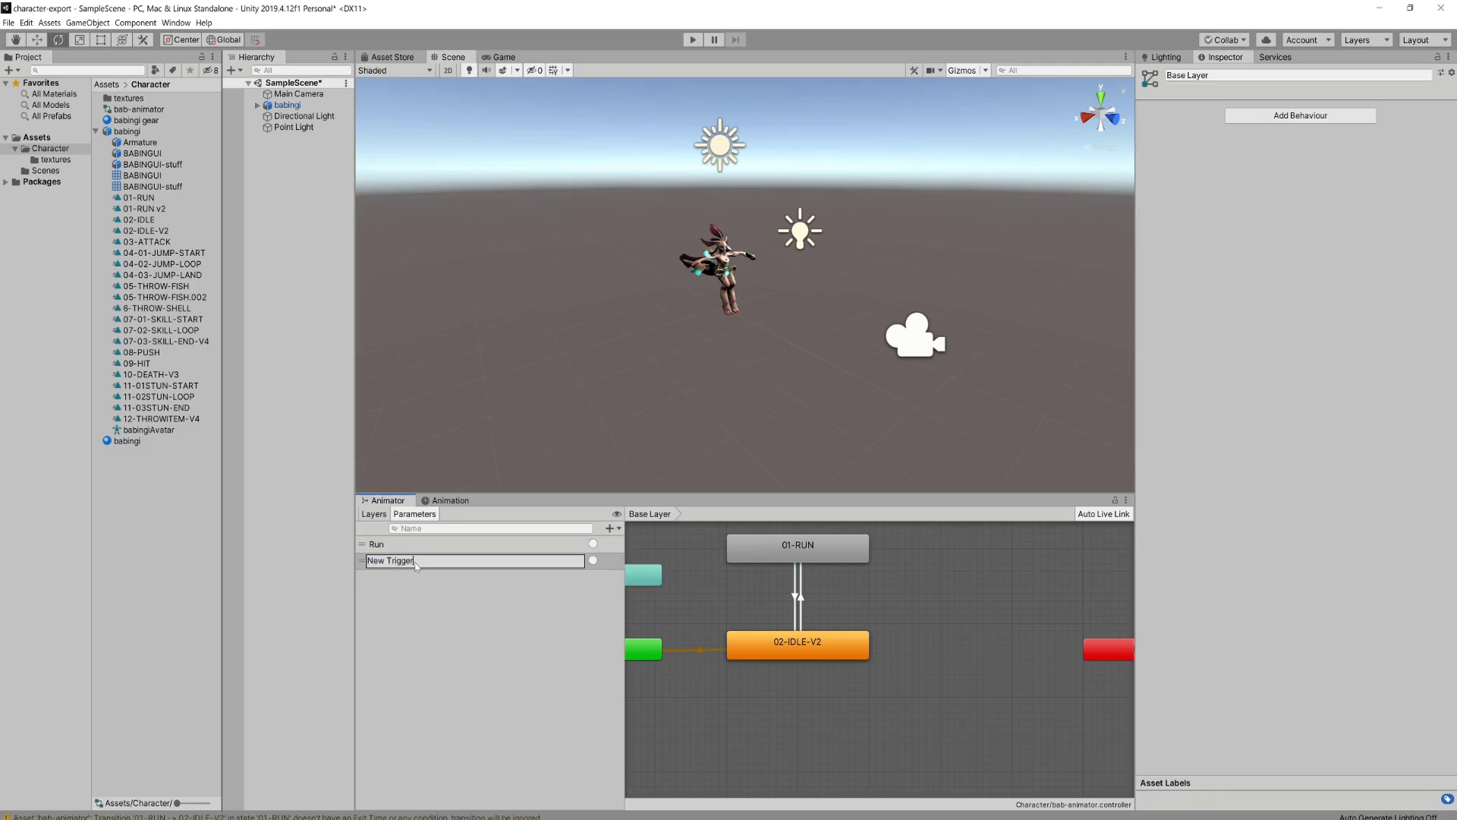
text(Idle)
key(Return)
click(796, 604)
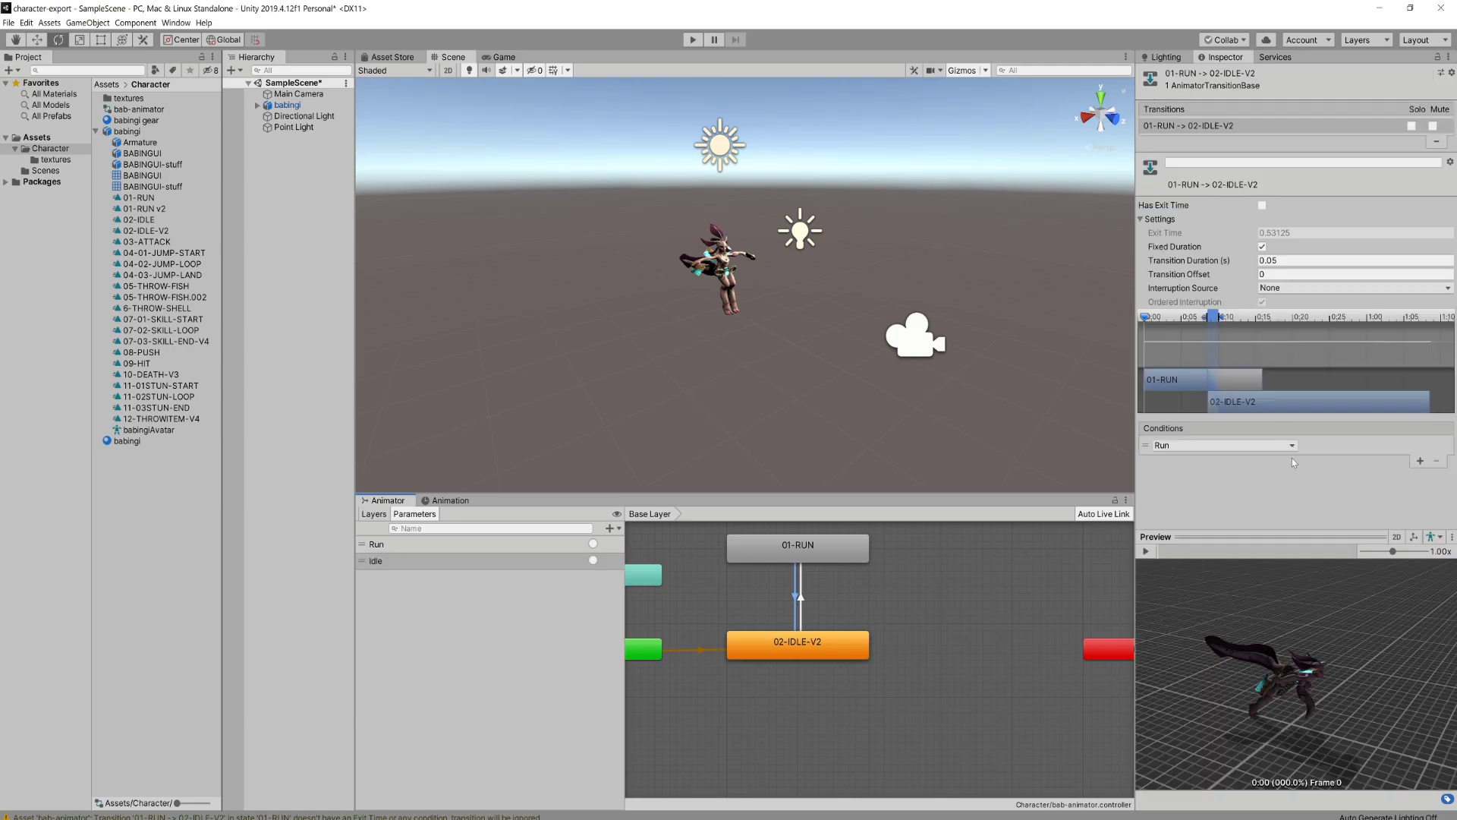
- Run the scene and fire the Run and Idle triggers to test switching between both states
key(ctrl+p)
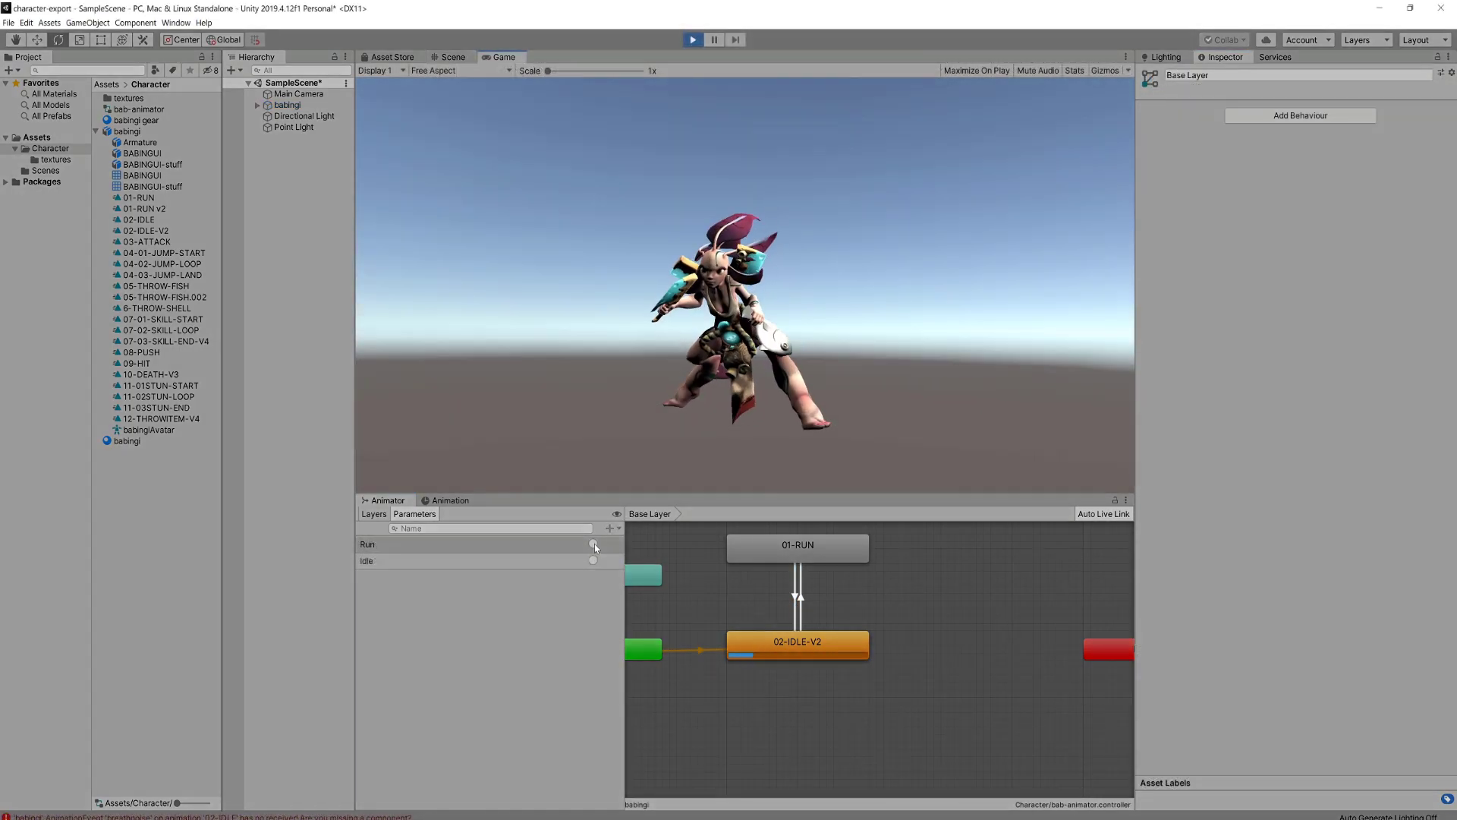
click(594, 544)
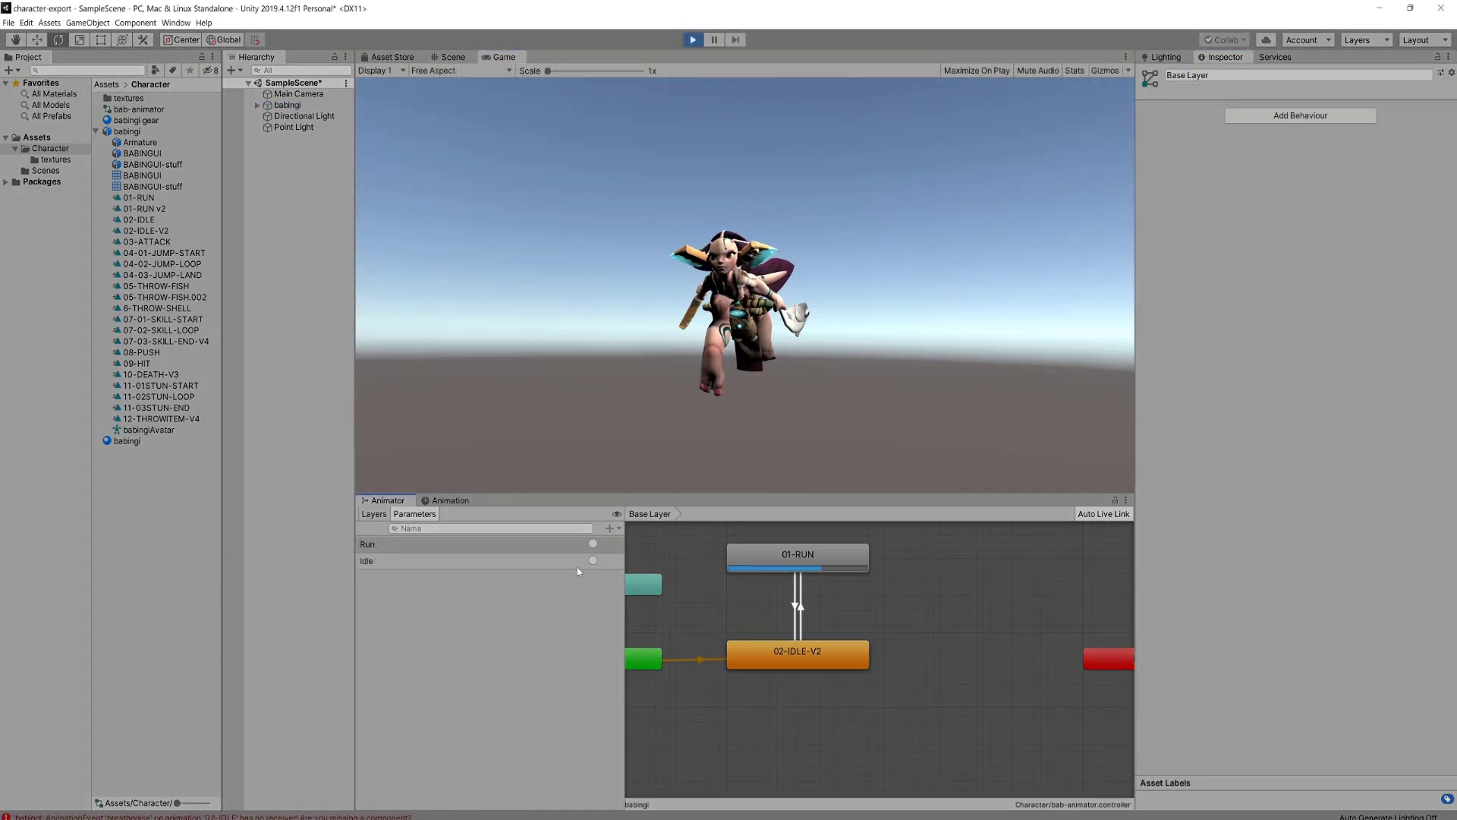
click(593, 560)
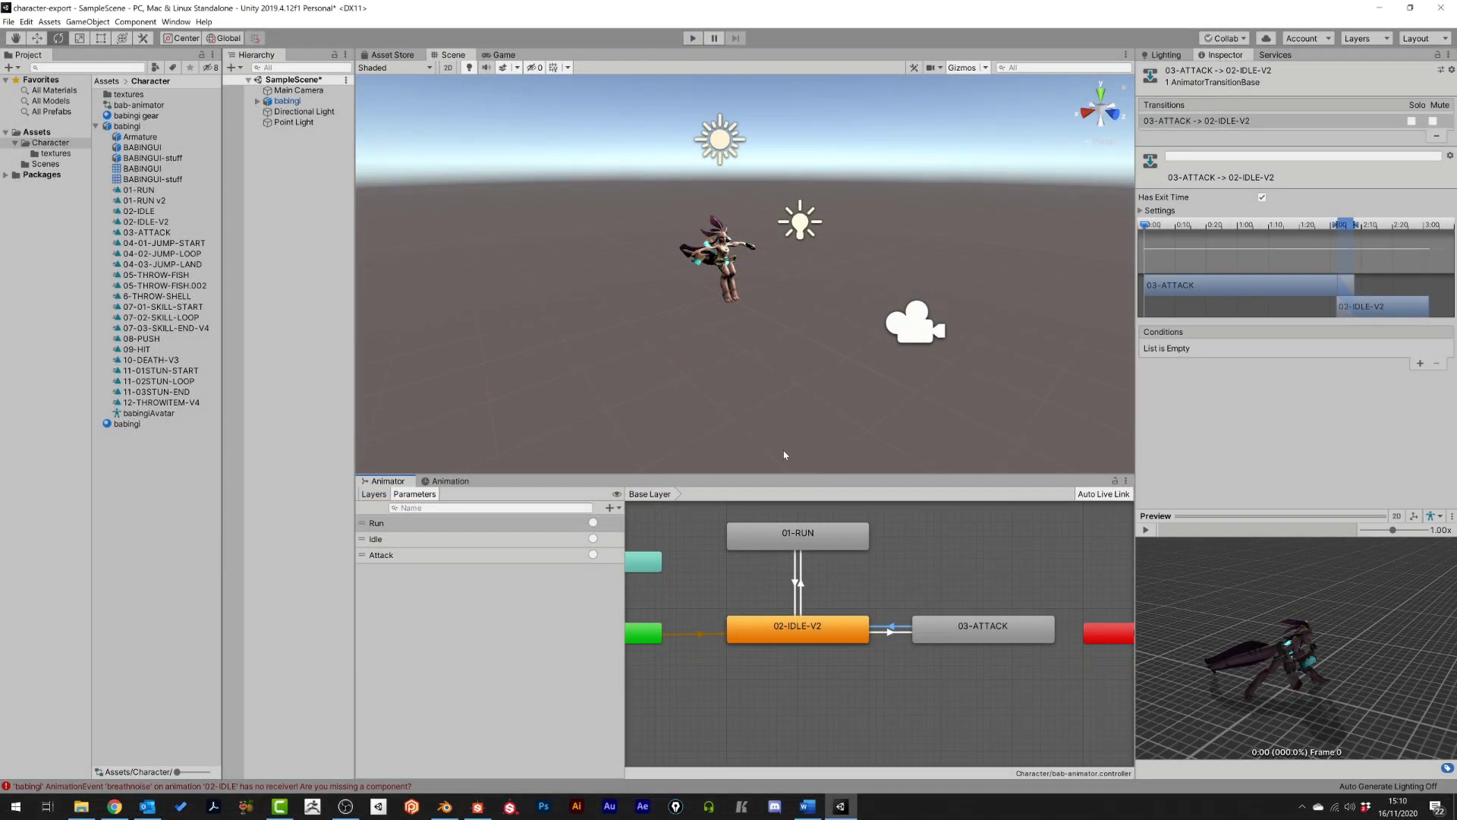
- Test the Attack trigger in the running scene and expand the settings of the 03-ATTACK to 02-IDLE-V2 transition
key(ctrl+p)
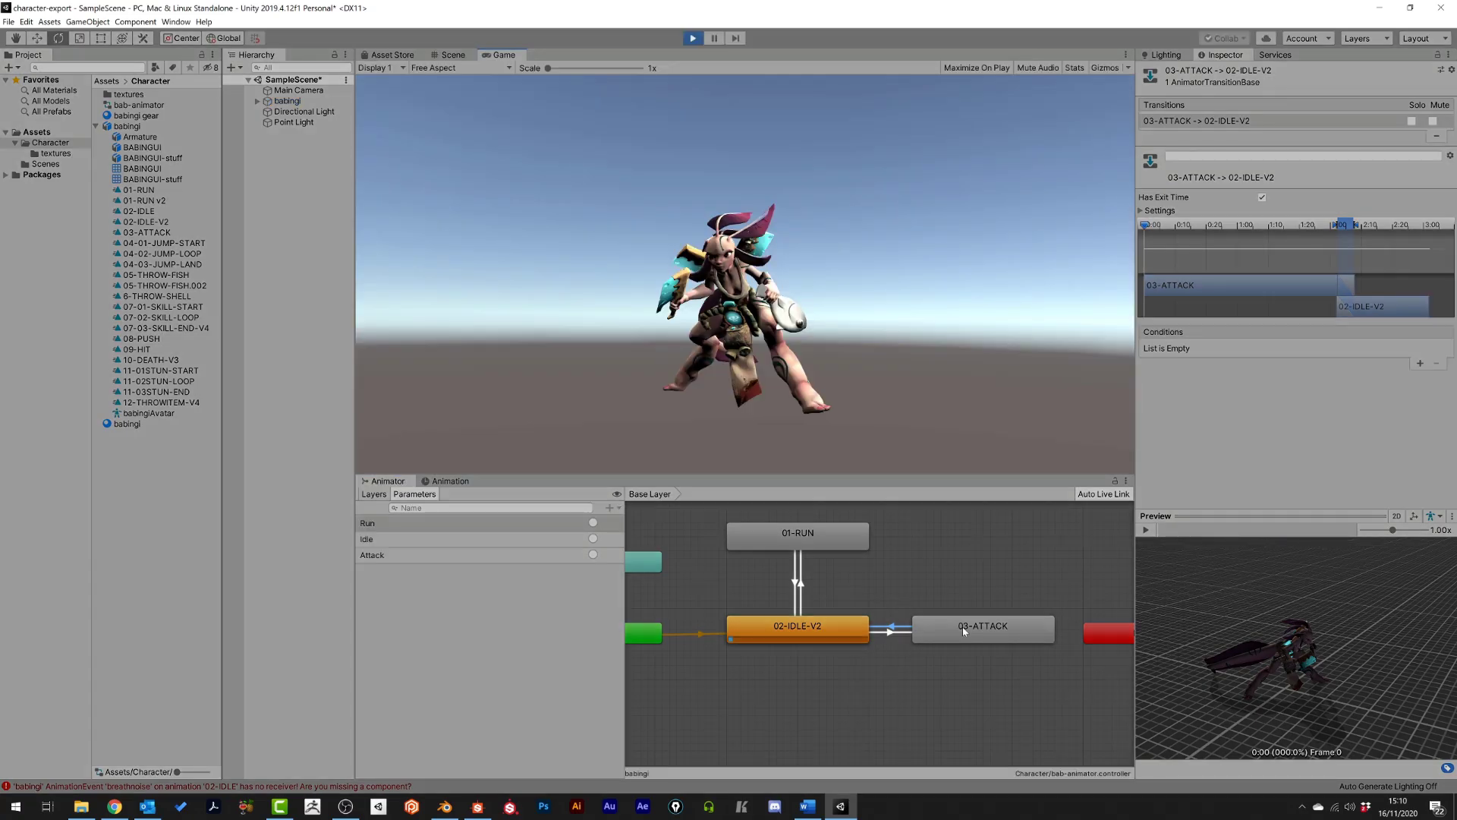
click(887, 632)
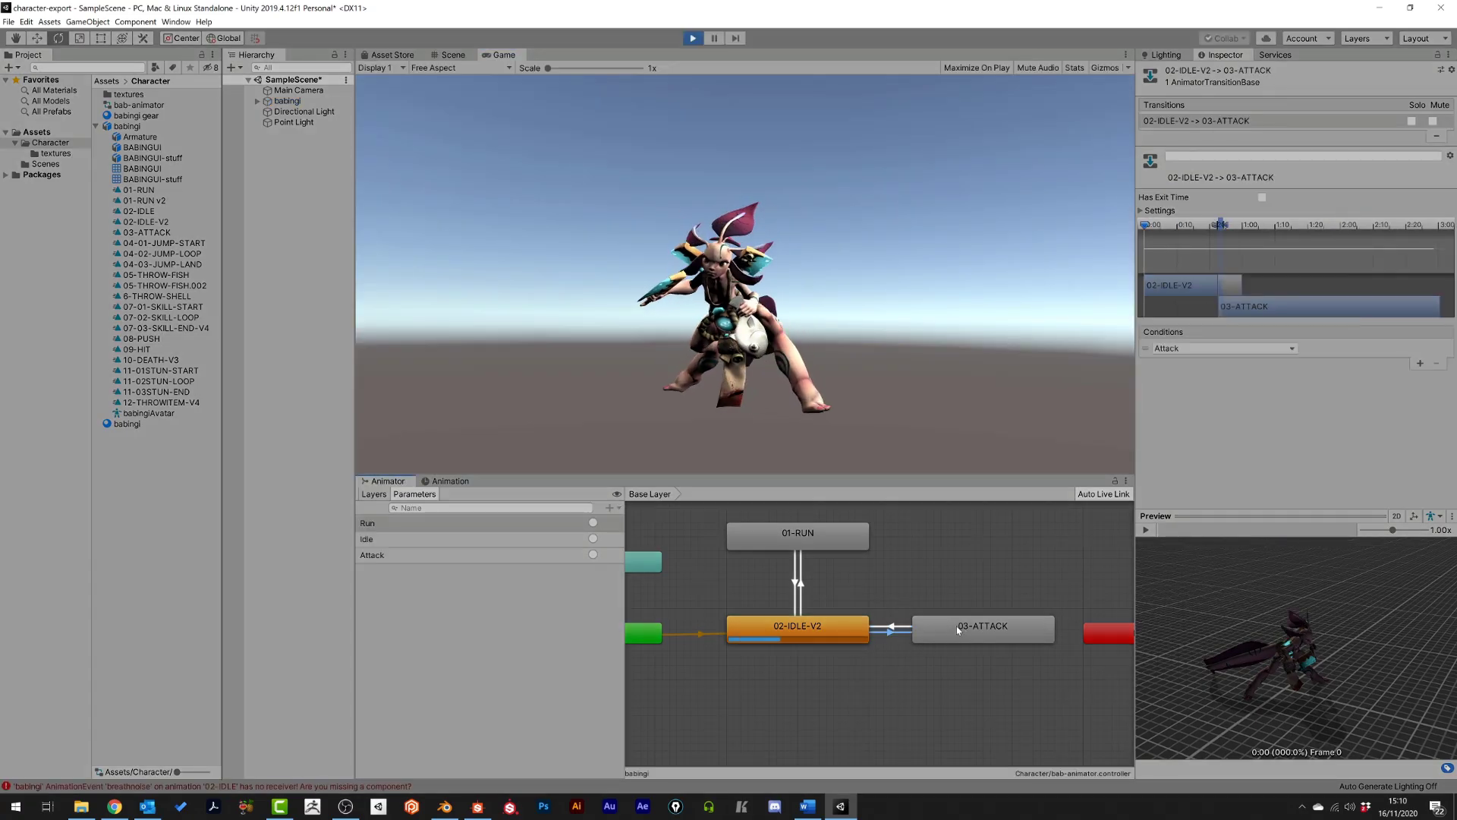
click(592, 554)
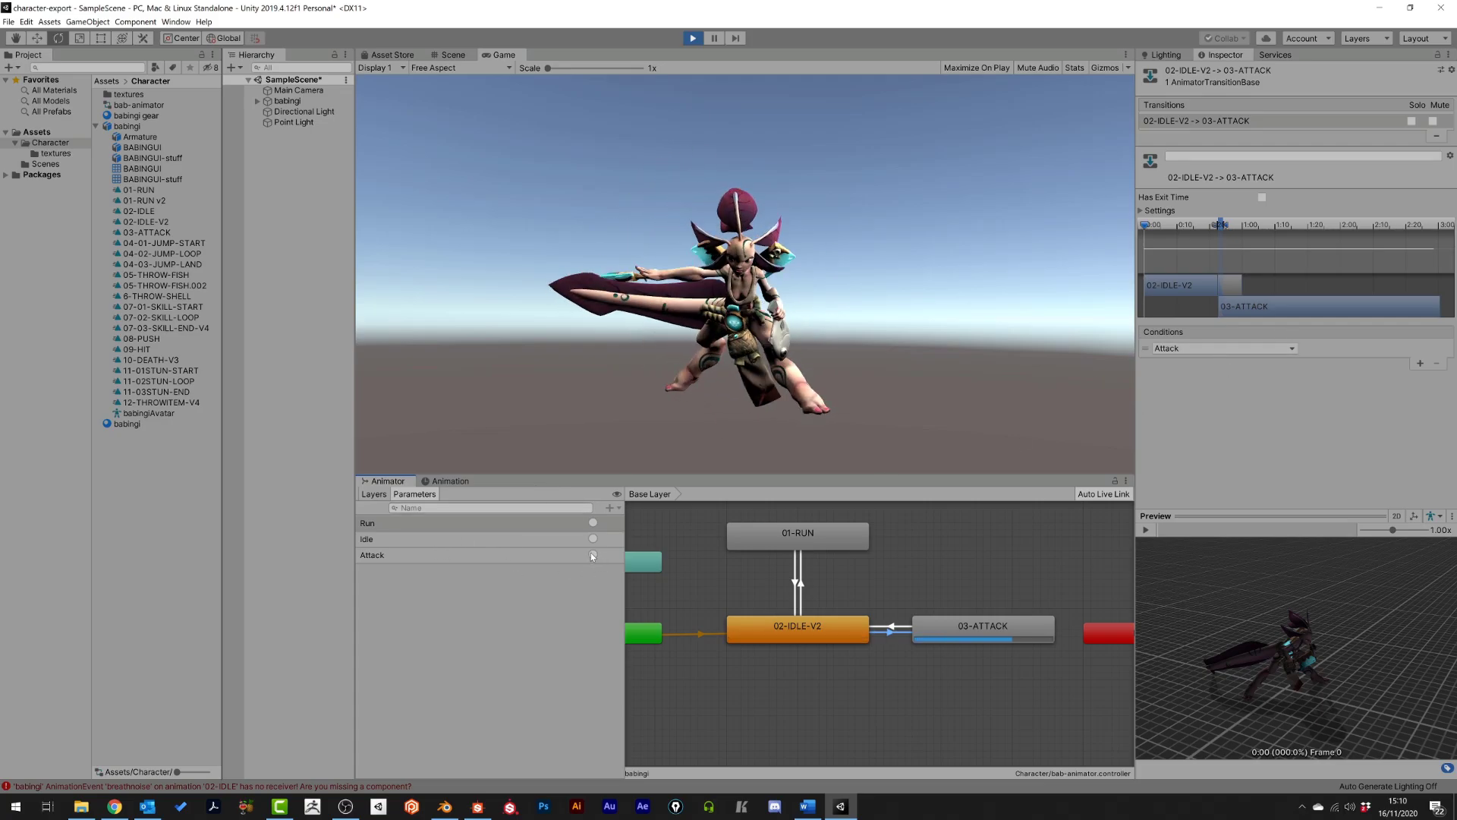
click(892, 626)
click(1141, 211)
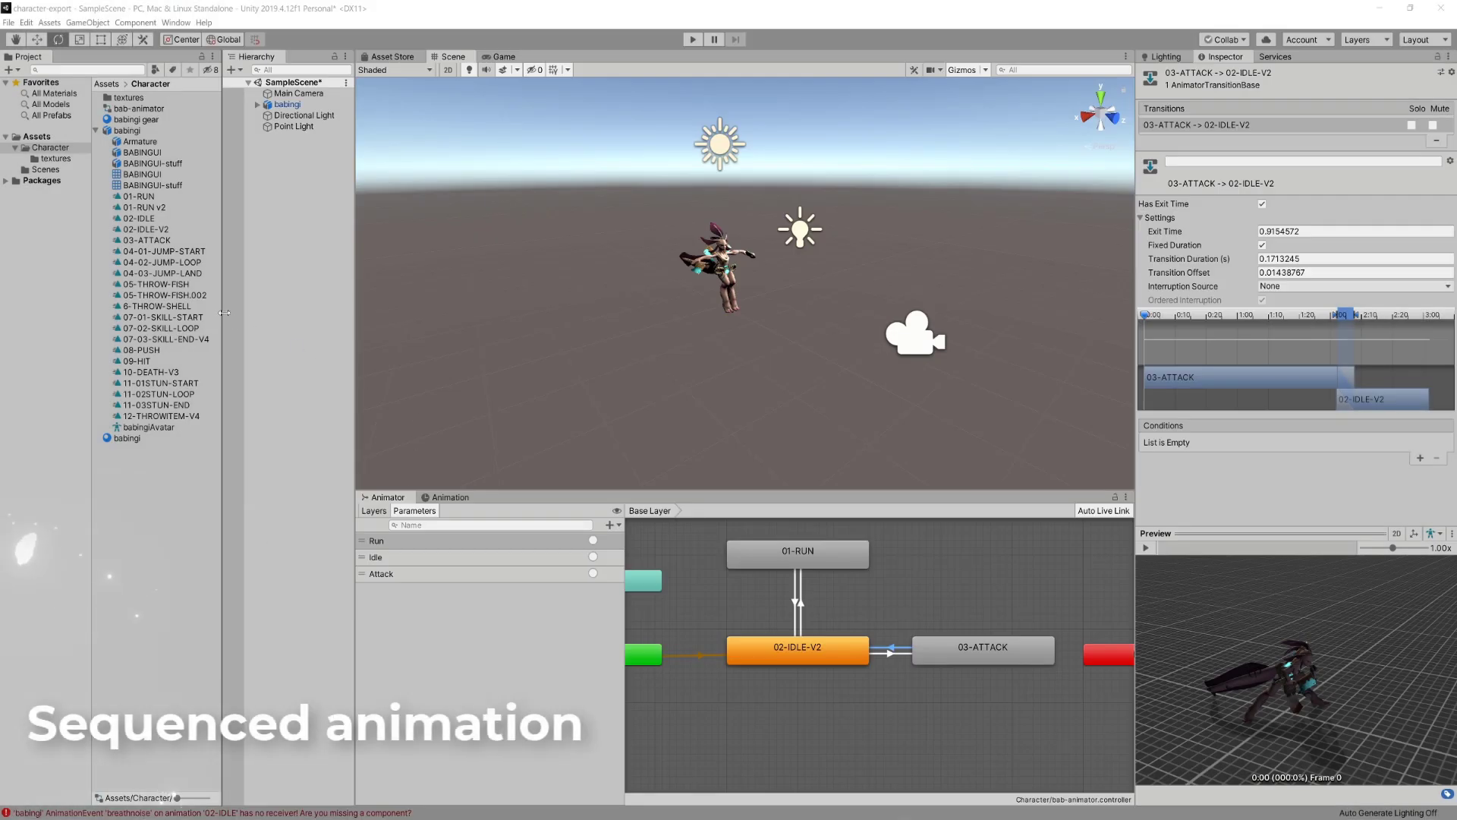
- Add the clips 04-01-JUMP-START, 04-02-JUMP-LOOP and 04-03-JUMP-LAND together as states in the animator graph
click(189, 251)
shift+click(192, 273)
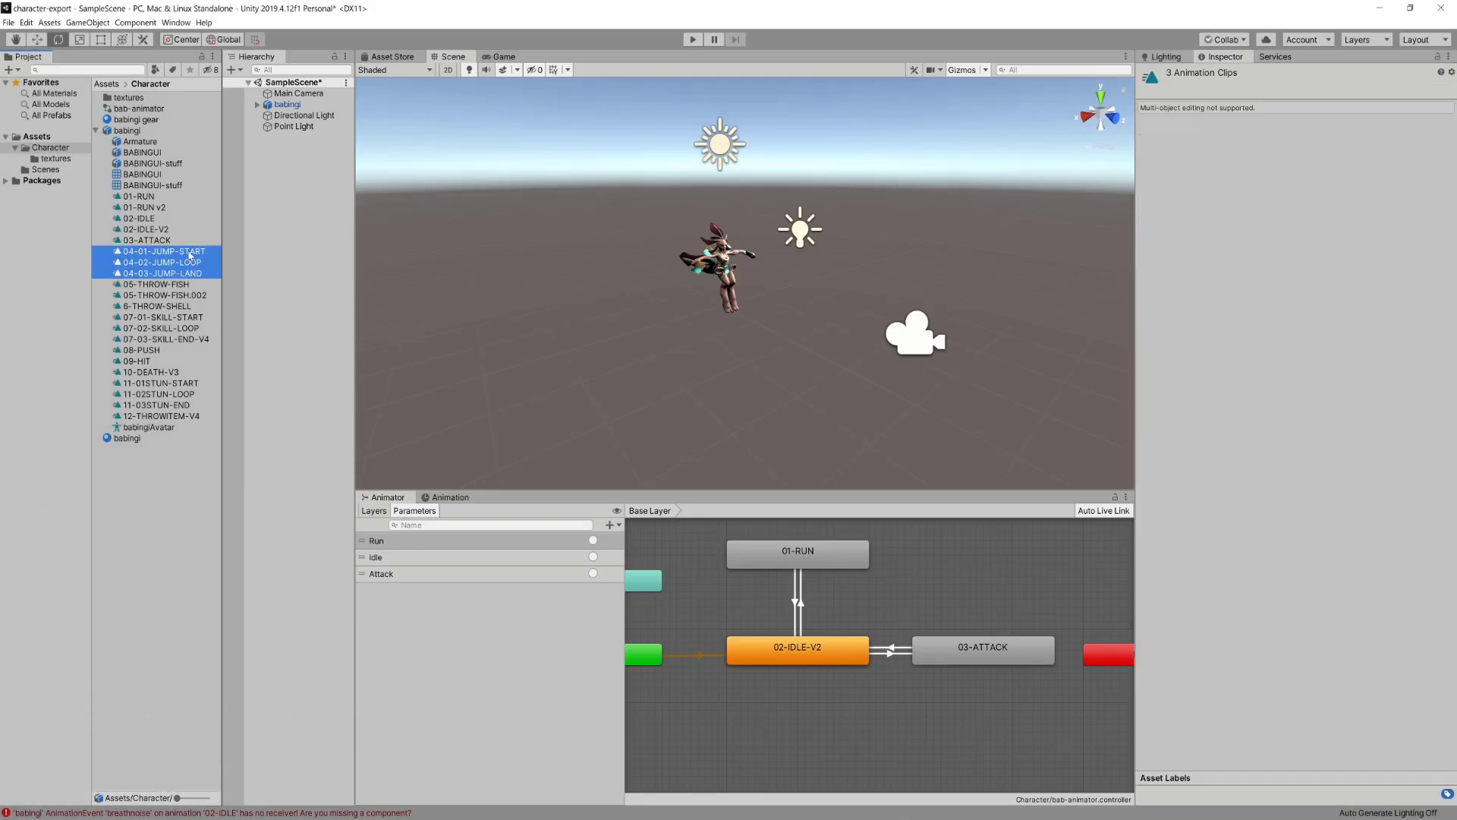
drag(190, 262, 854, 755)
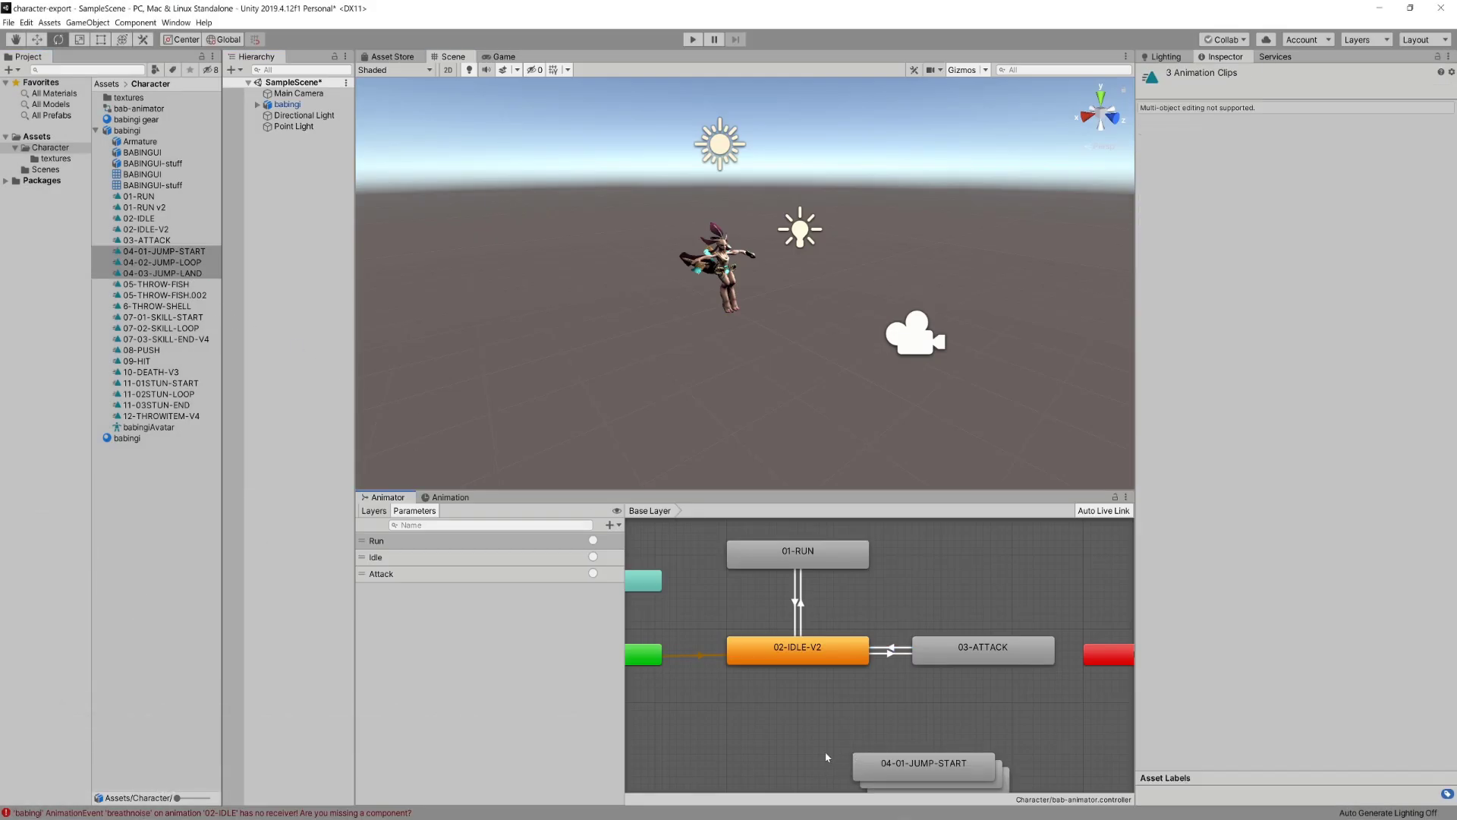
- Arrange the three jump states in a row below 02-IDLE-V2, ordered start, loop, land
middle_drag(827, 757, 784, 682)
drag(833, 691, 747, 714)
drag(894, 719, 1078, 703)
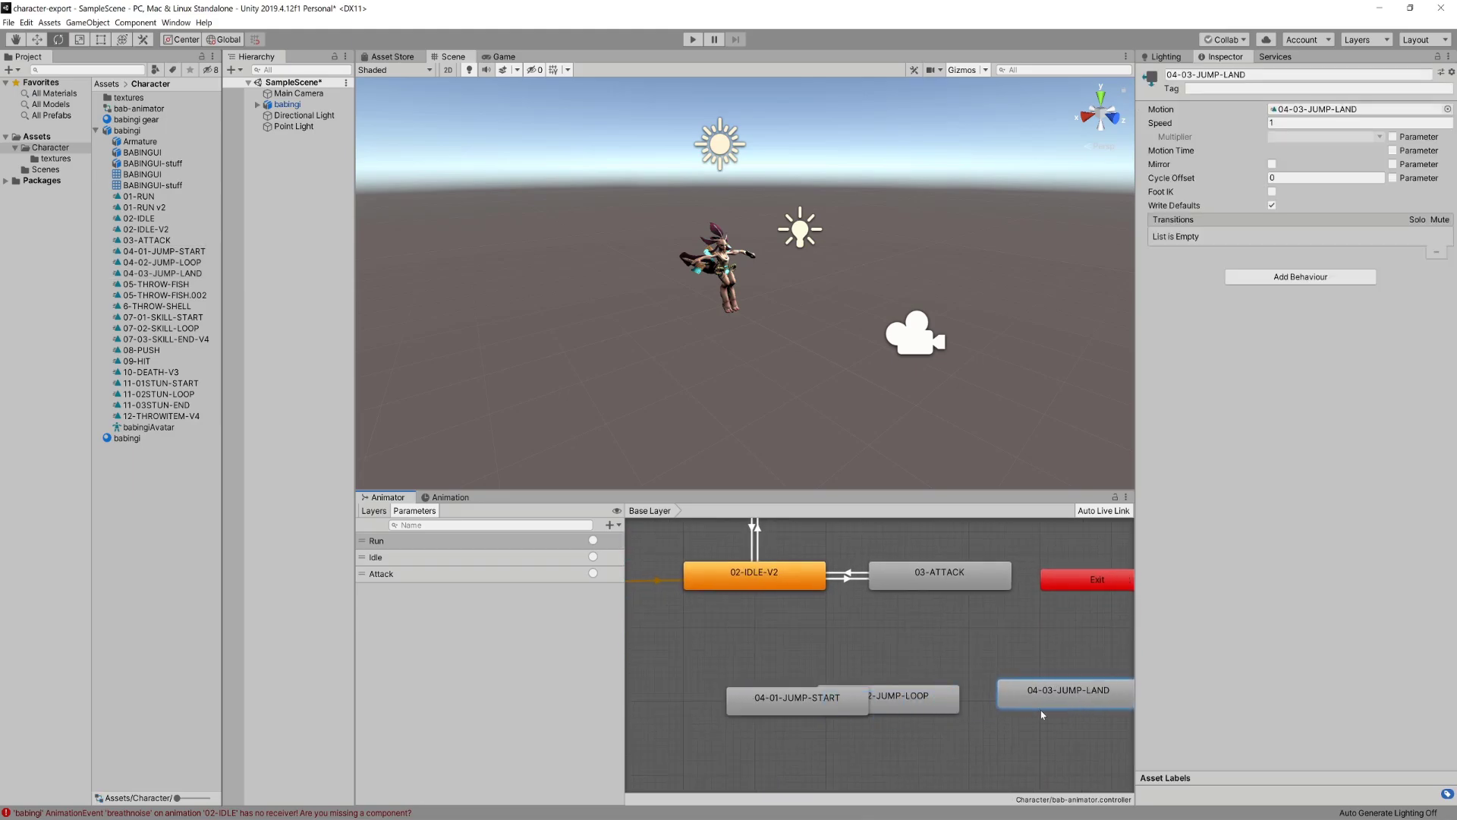
drag(967, 711, 986, 700)
drag(814, 699, 764, 692)
- Make a transition from 02-IDLE-V2 to 04-01-JUMP-START and turn off its exit time
right_click(735, 583)
click(748, 589)
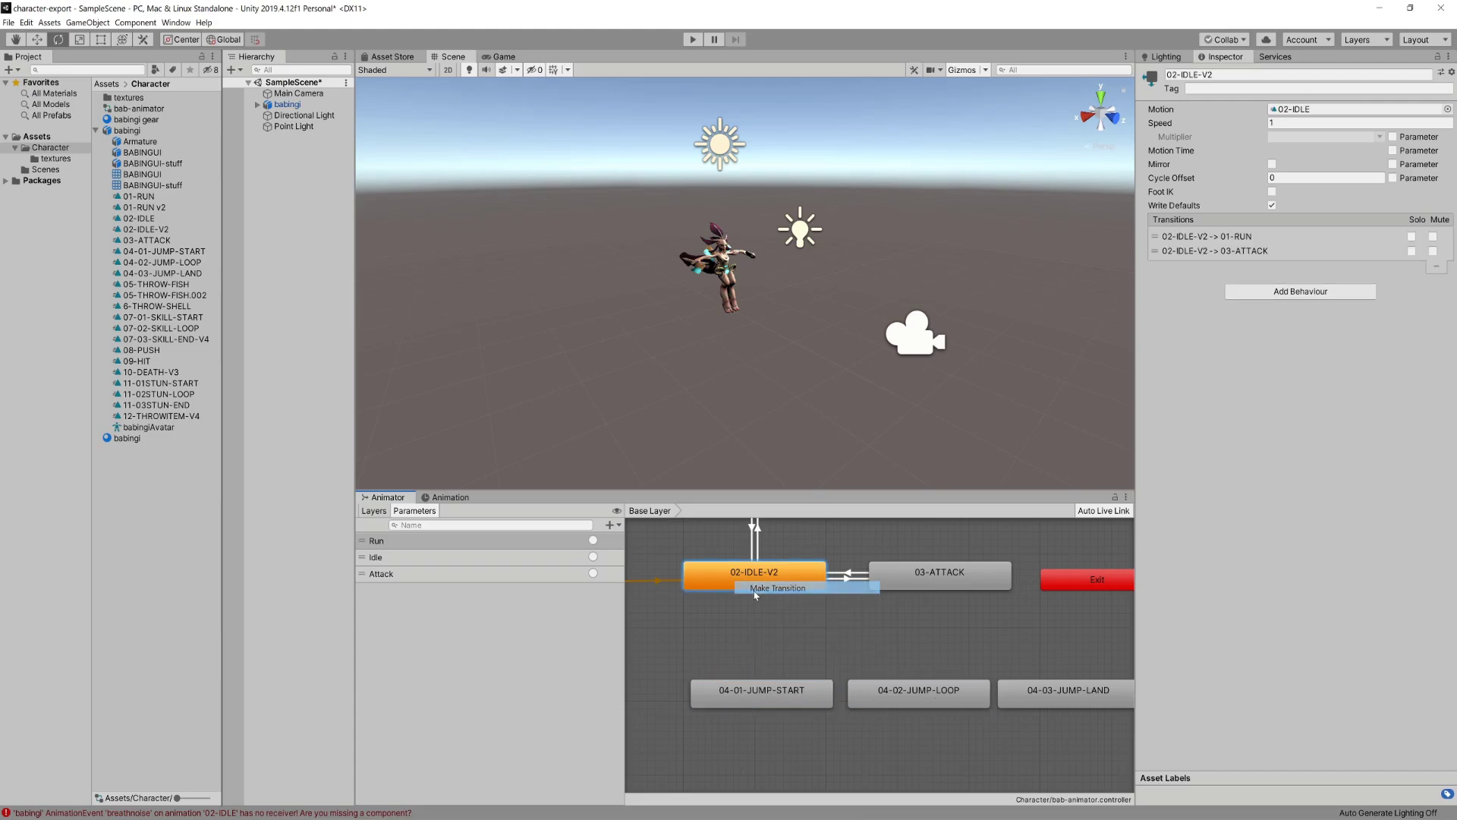
click(759, 690)
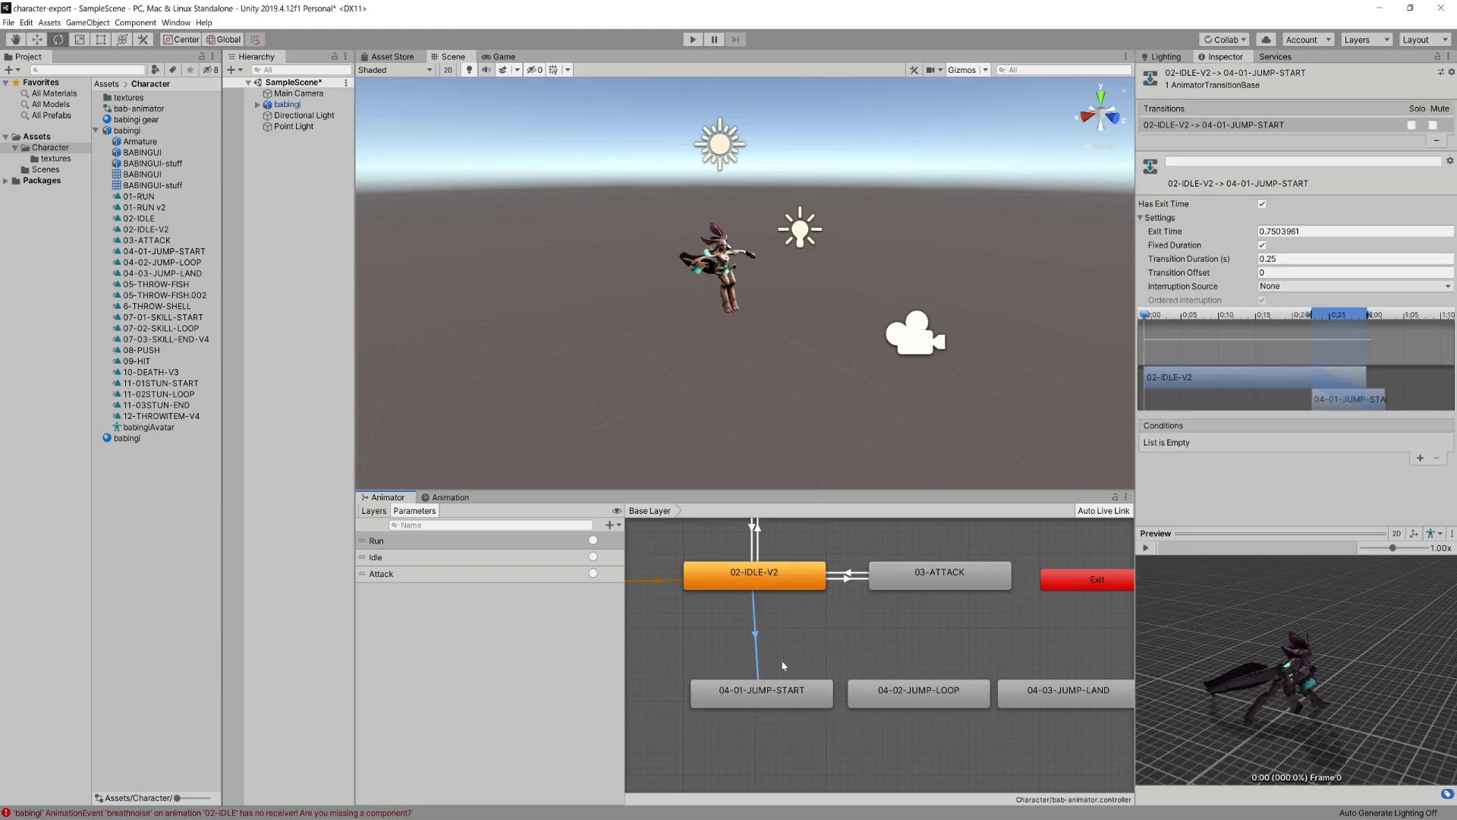
click(1262, 204)
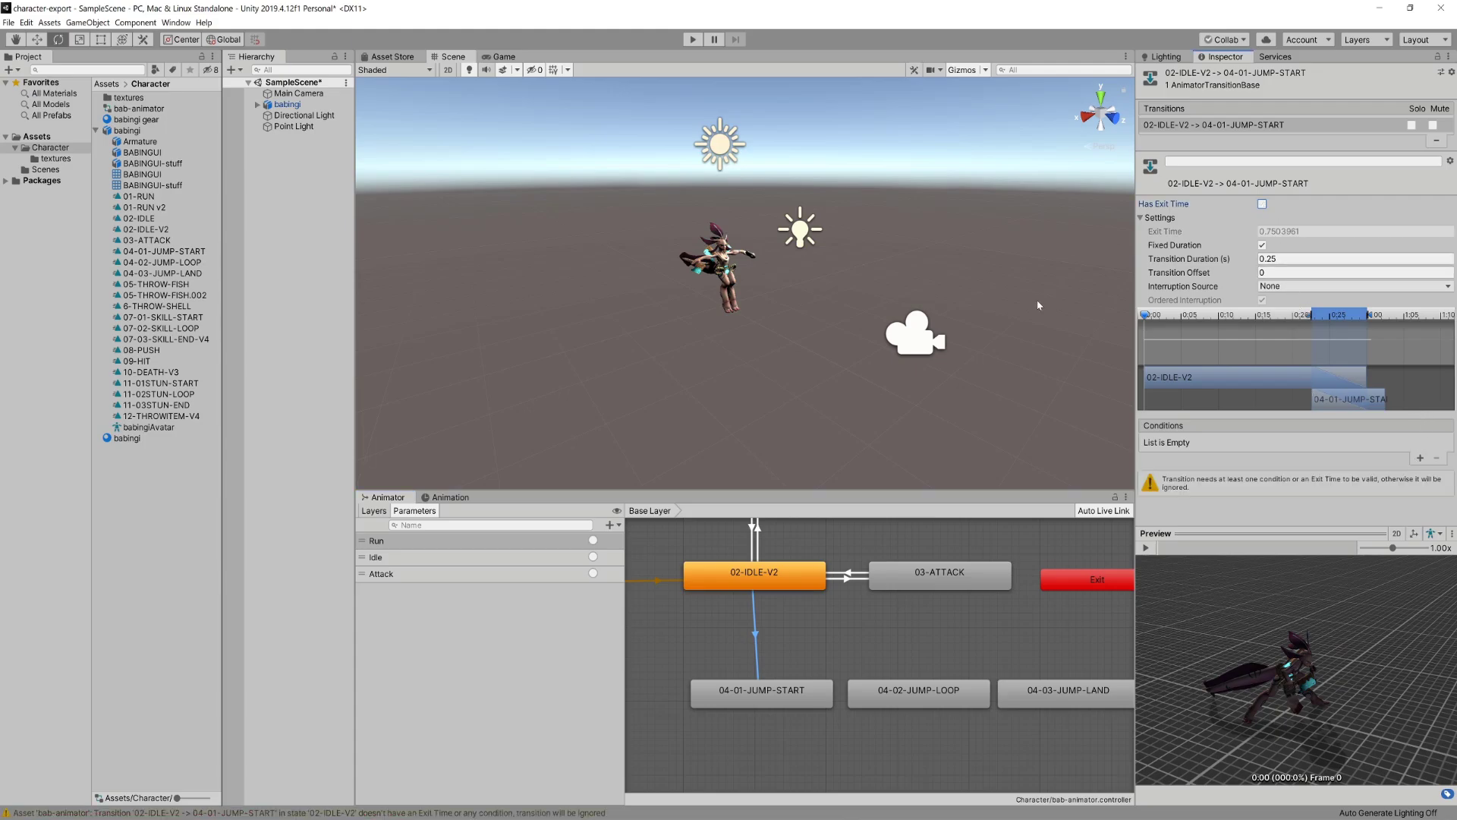
- Add a trigger parameter named Jump to the animator controller
click(613, 525)
click(632, 577)
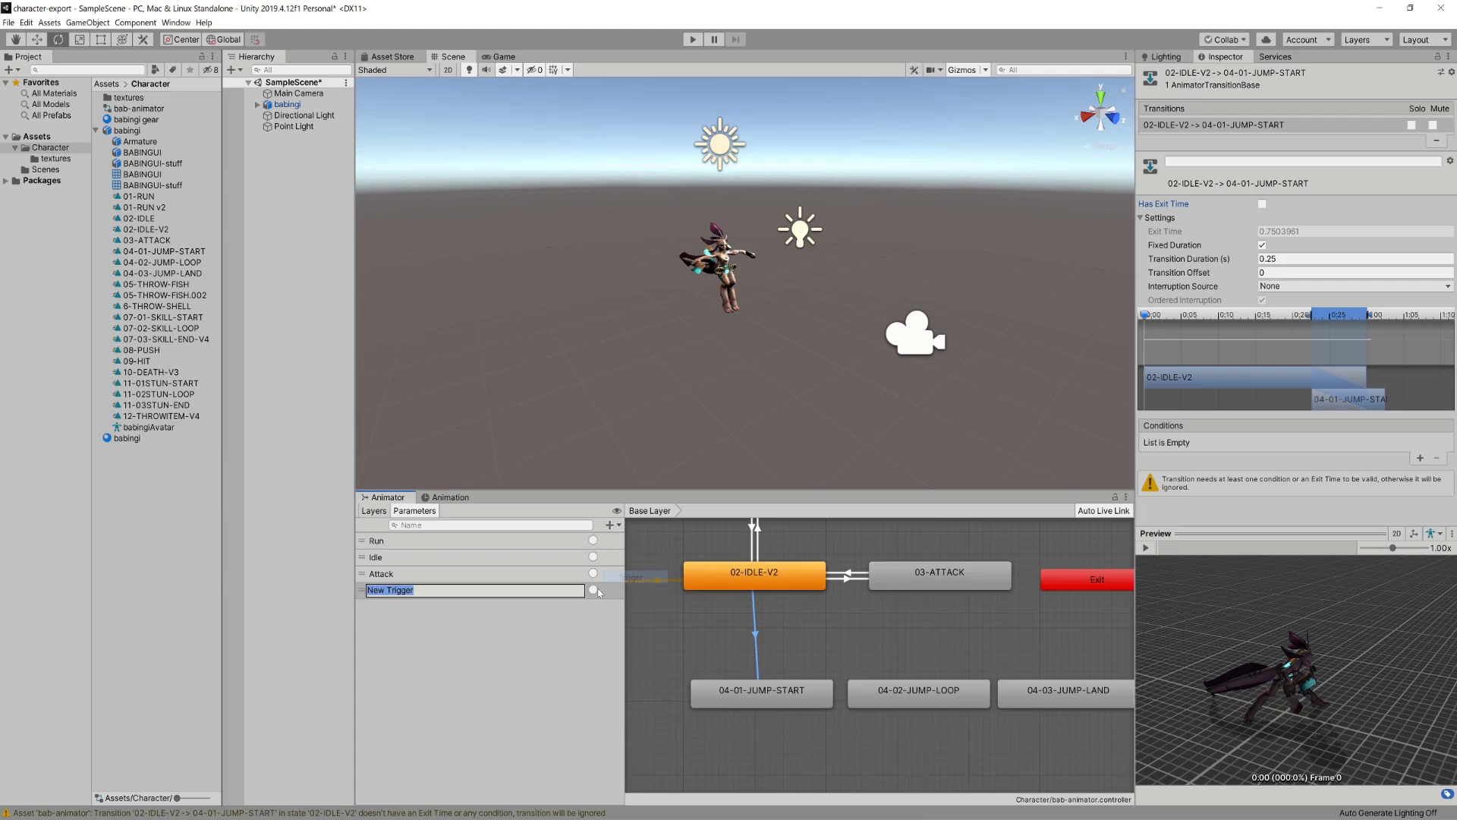
text(ump)
key(Return)
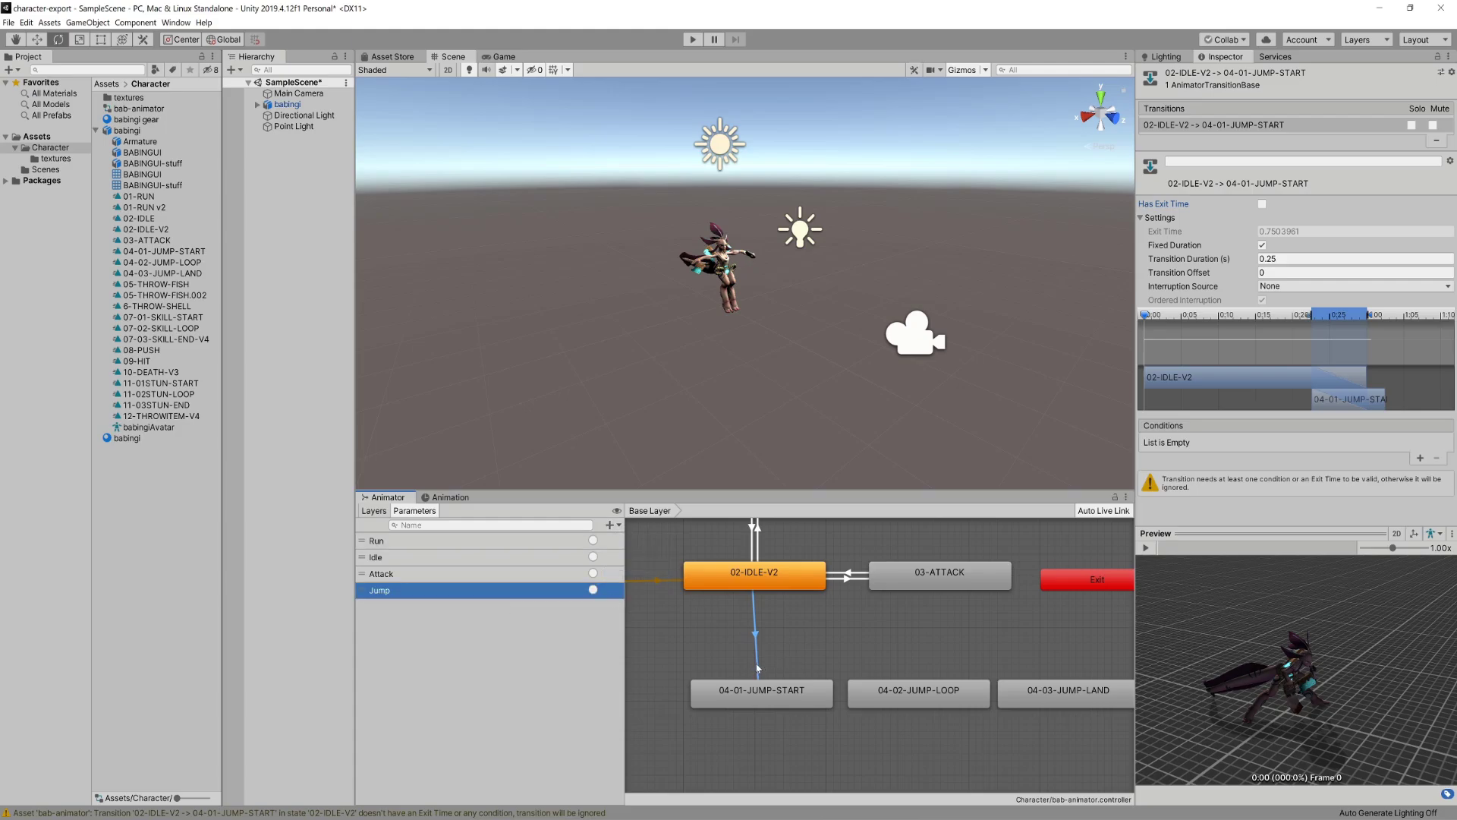
- Set the Jump trigger as the condition of the idle-to-jump-start transition and its duration to 0.01 s
click(1419, 458)
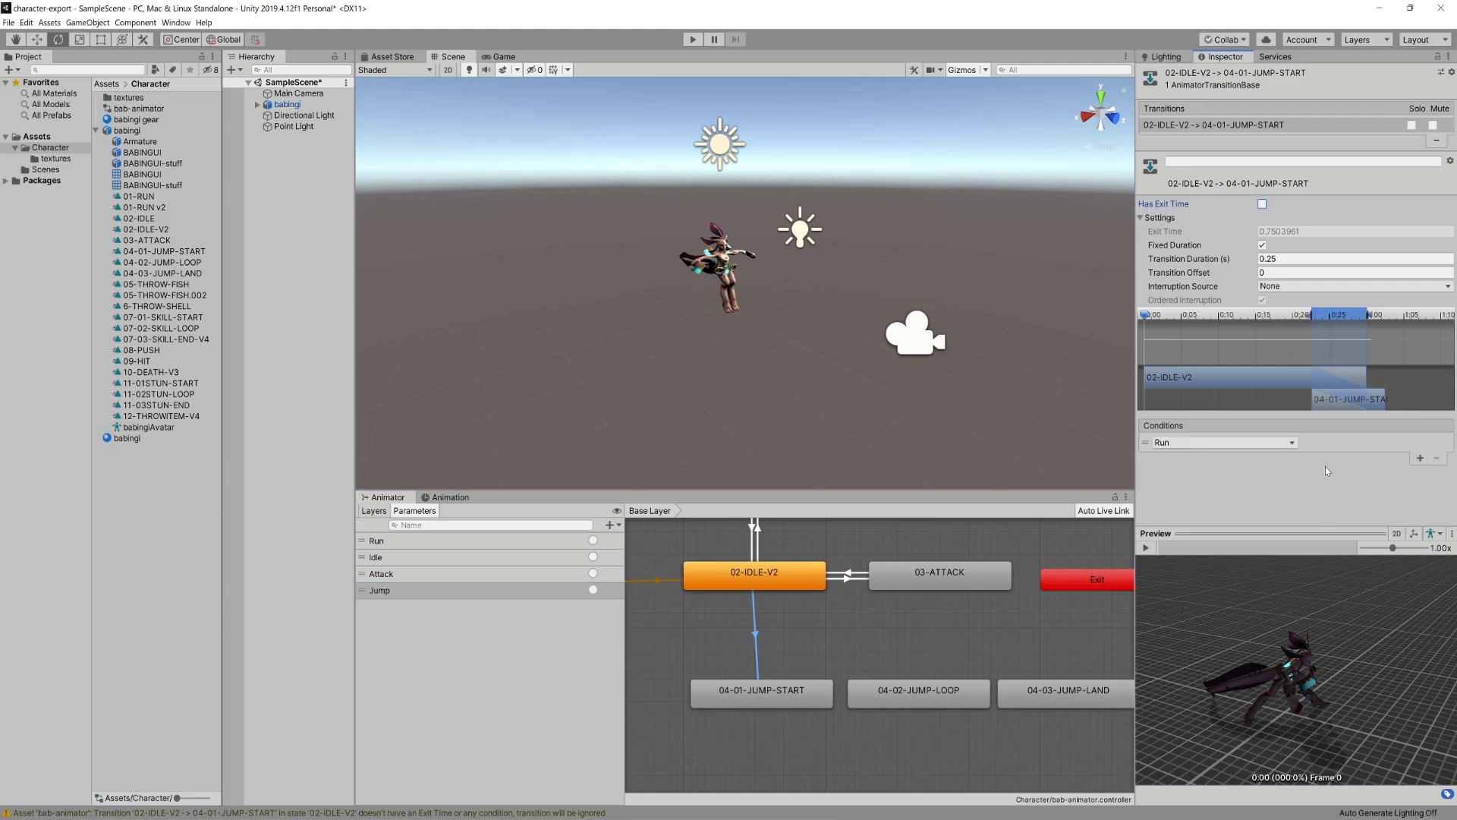
click(1199, 443)
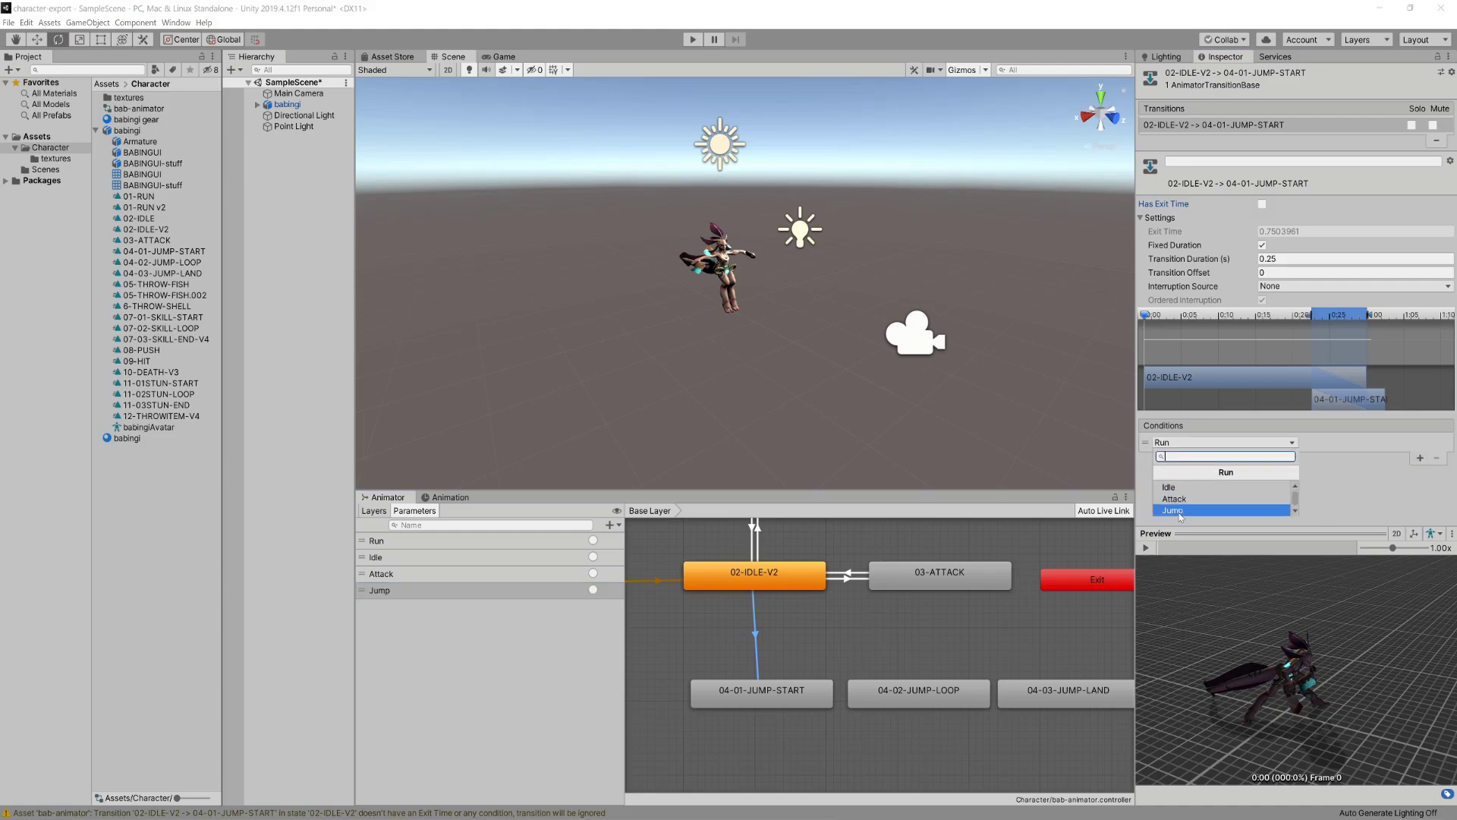
click(1184, 511)
click(1214, 256)
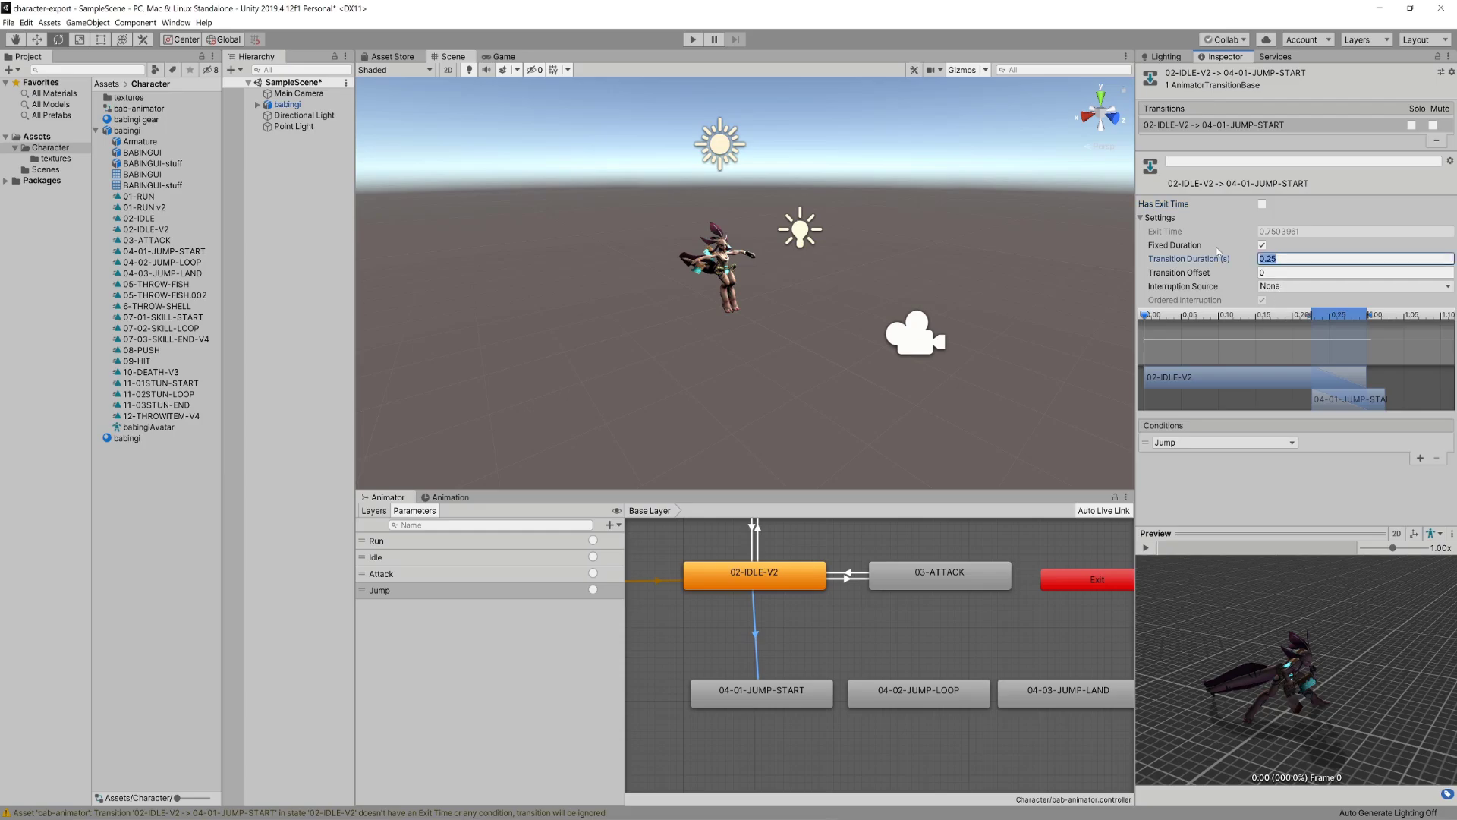
text(0.01)
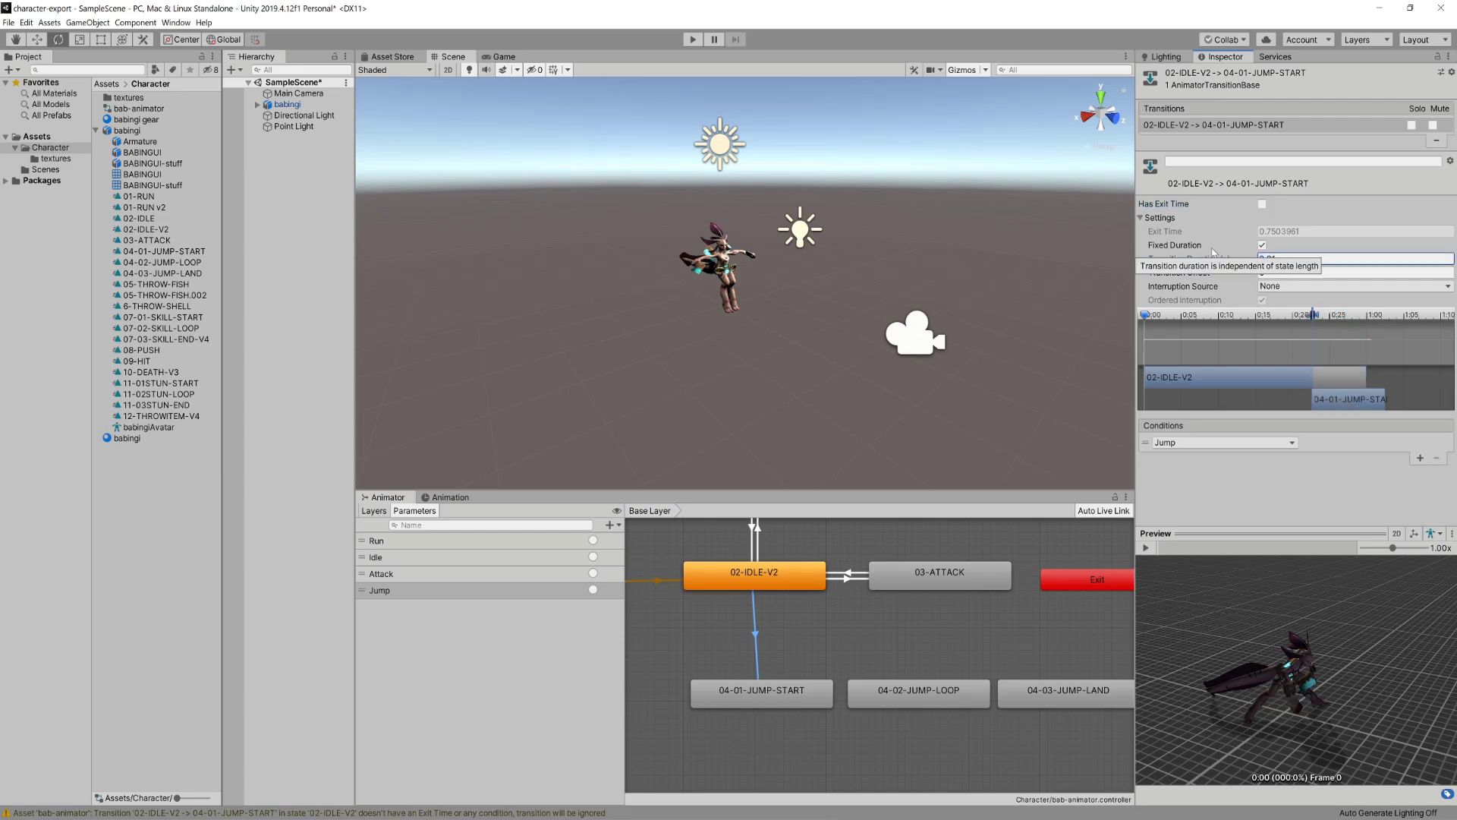
- Preview the idle-to-jump-start transition and make a transition from 04-01-JUMP-START to 04-02-JUMP-LOOP
click(1145, 547)
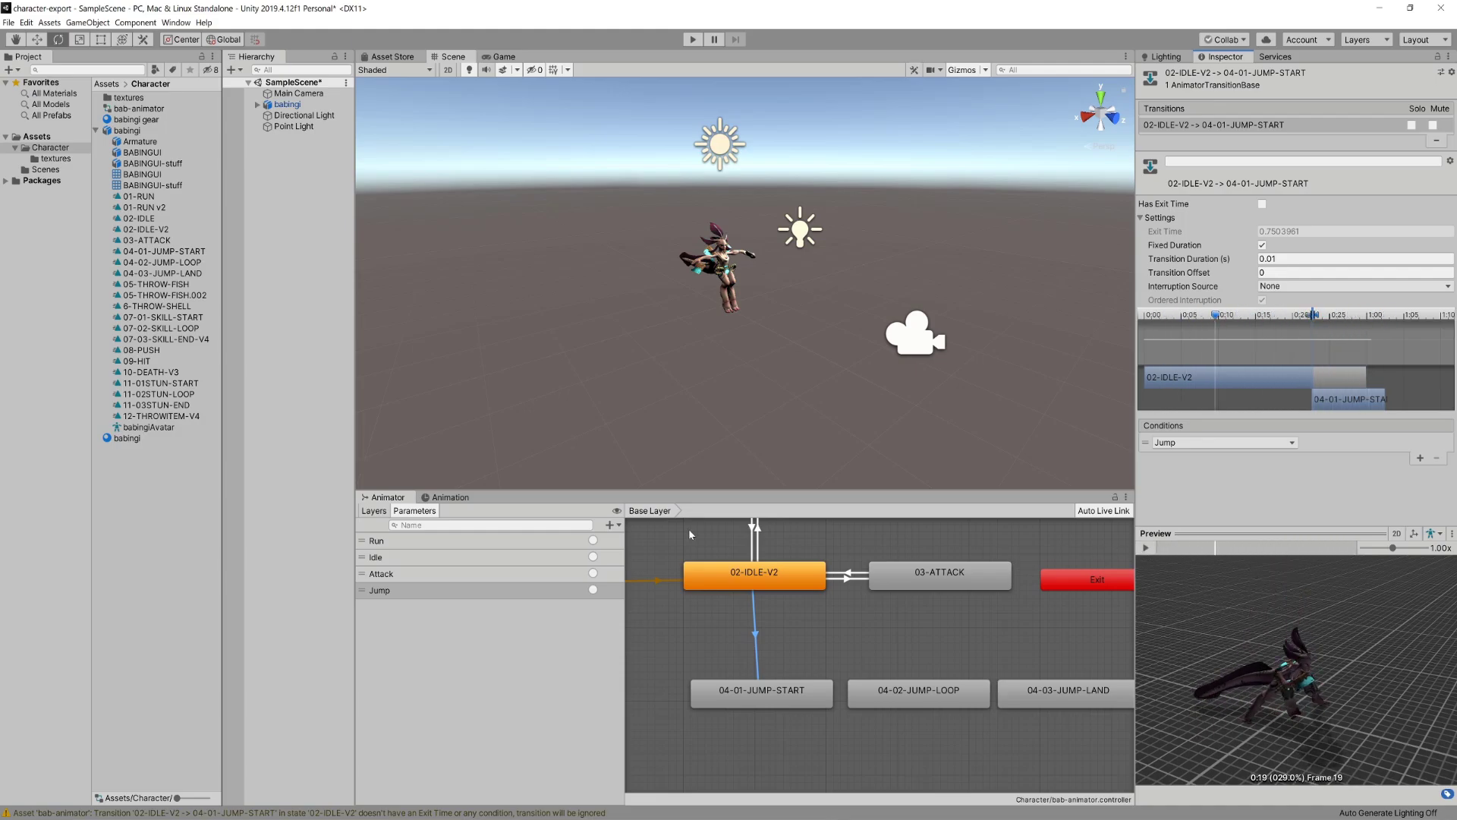
right_click(813, 704)
click(838, 707)
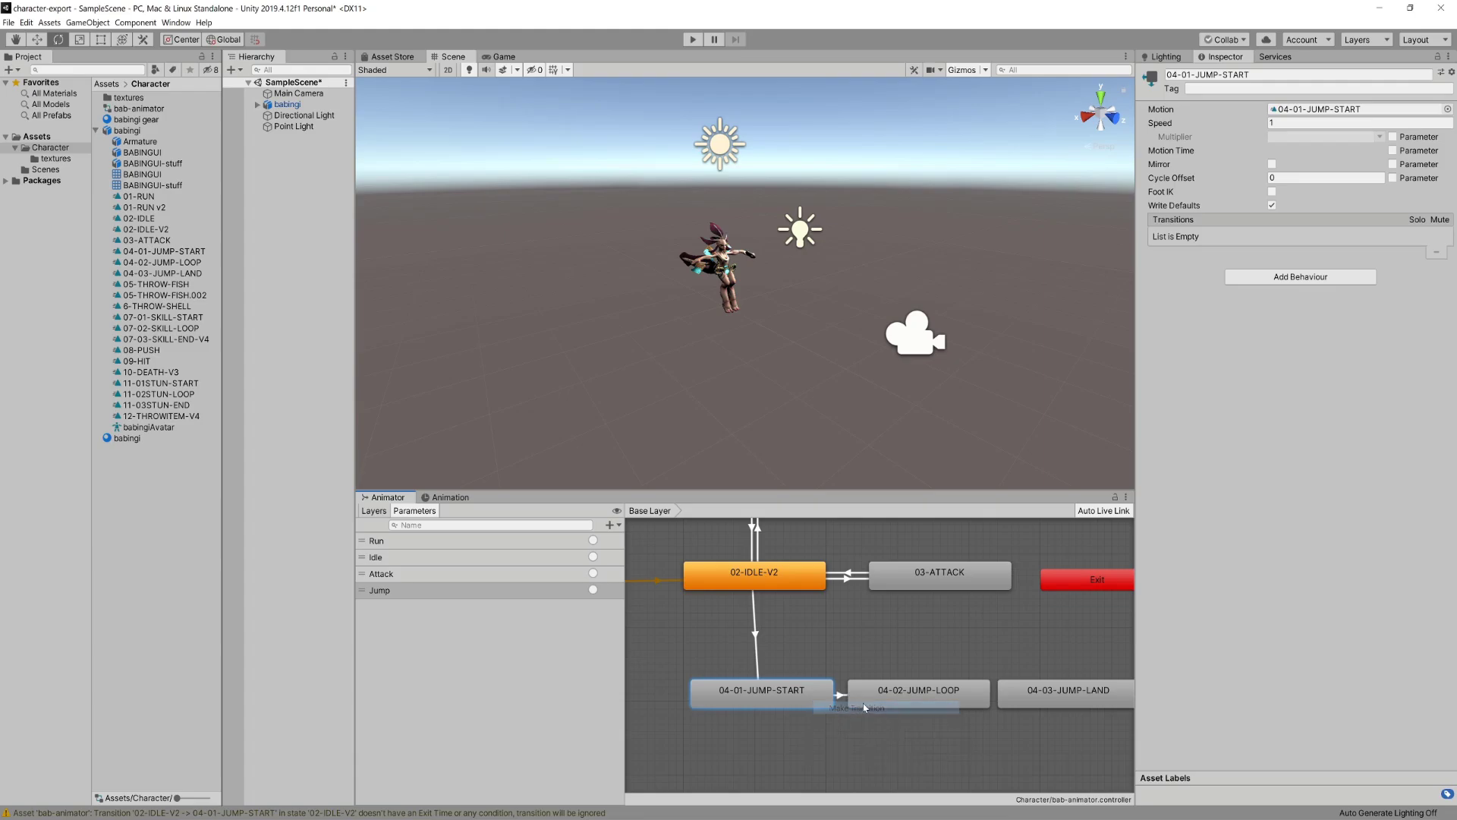
click(844, 703)
click(840, 698)
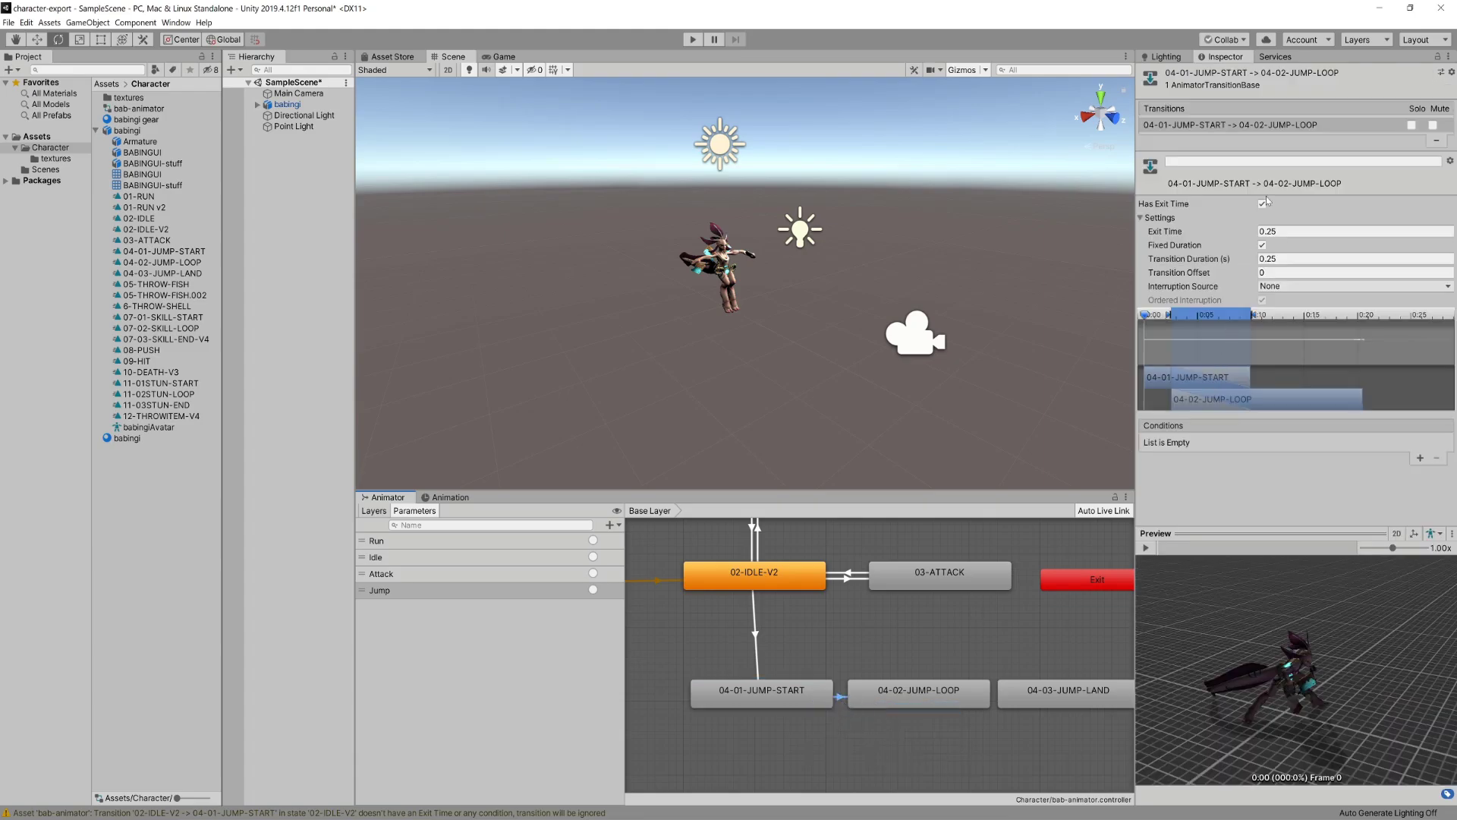
- Set the jump-start-to-jump-loop transition's exit time to 1 and its duration to 0 s
drag(1285, 232, 1191, 245)
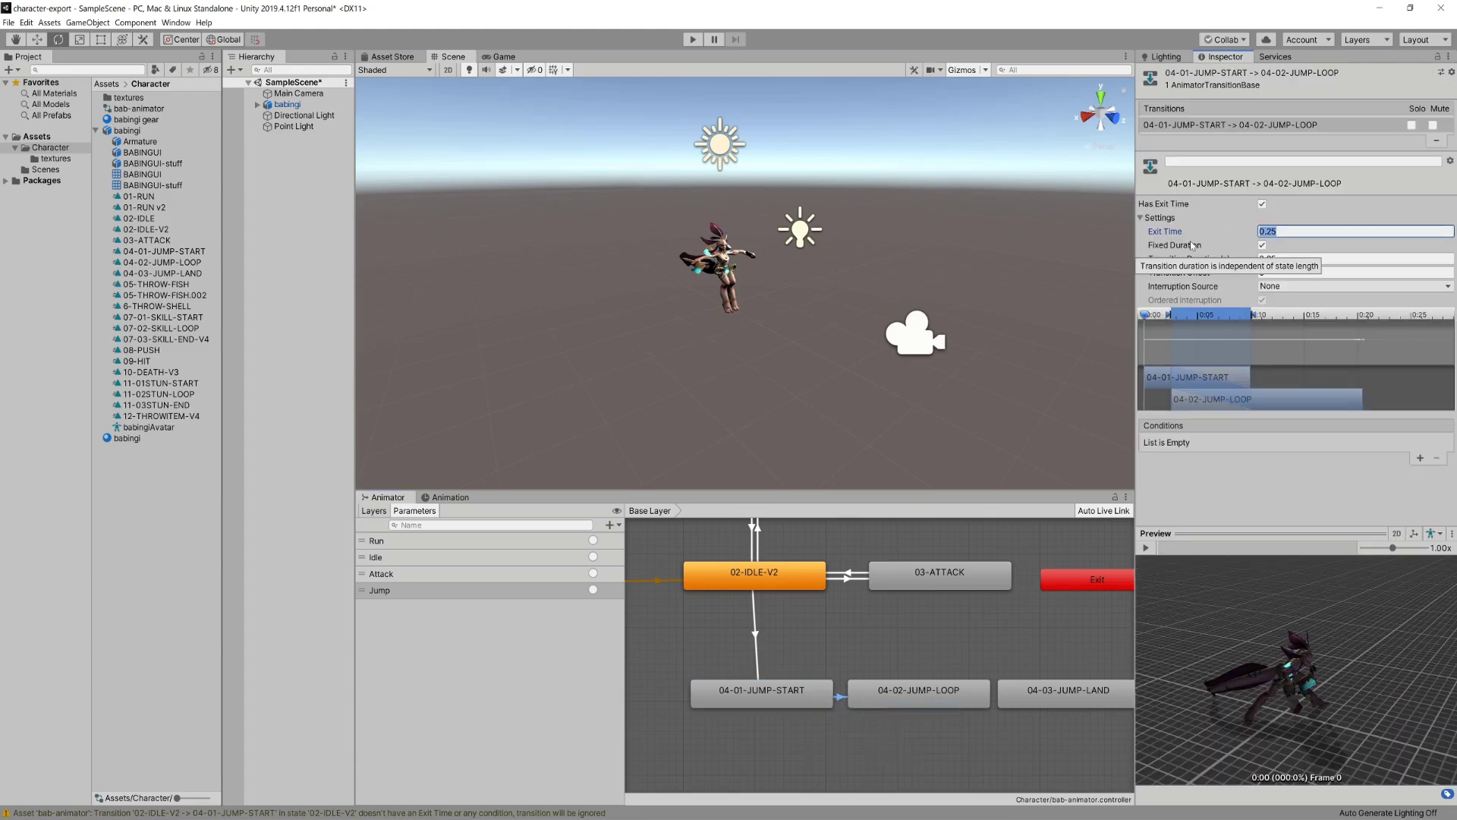
text(1)
click(1283, 259)
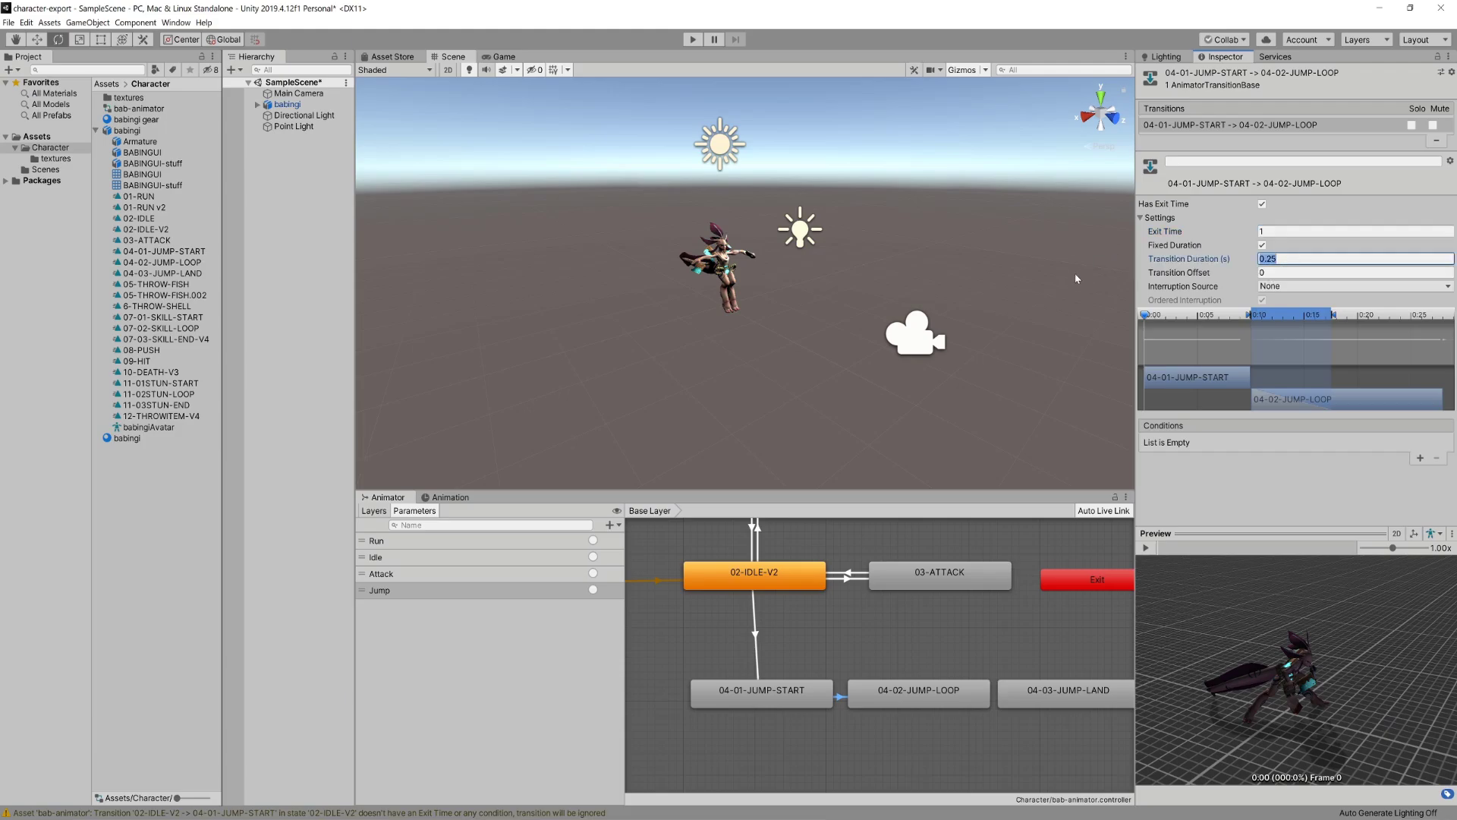
text(0)
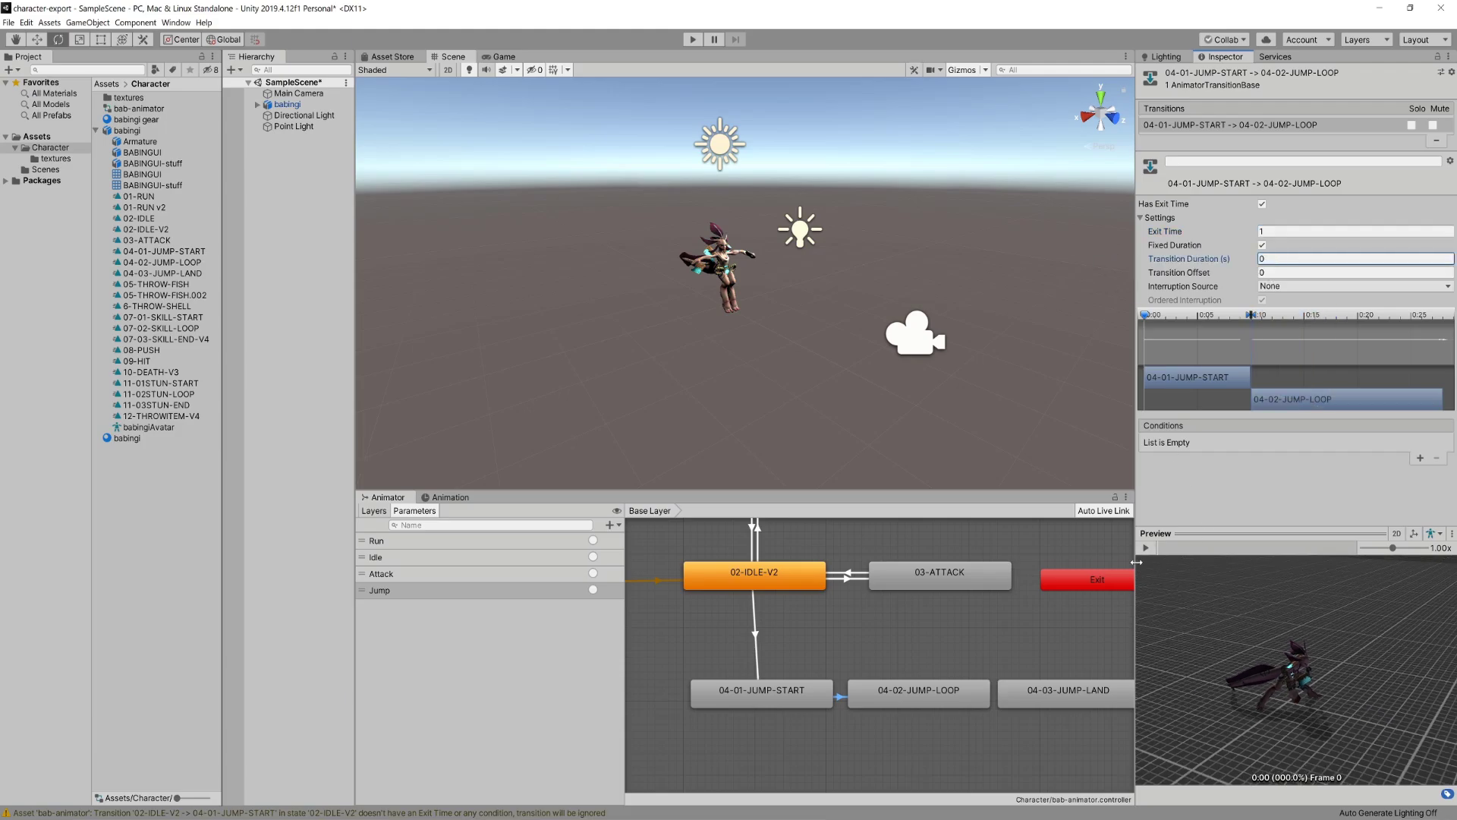
- Play the preview of the transition from 04-01-JUMP-START to 04-02-JUMP-LOOP, then stop it
click(1146, 547)
alt+middle_drag(1290, 607, 1259, 778)
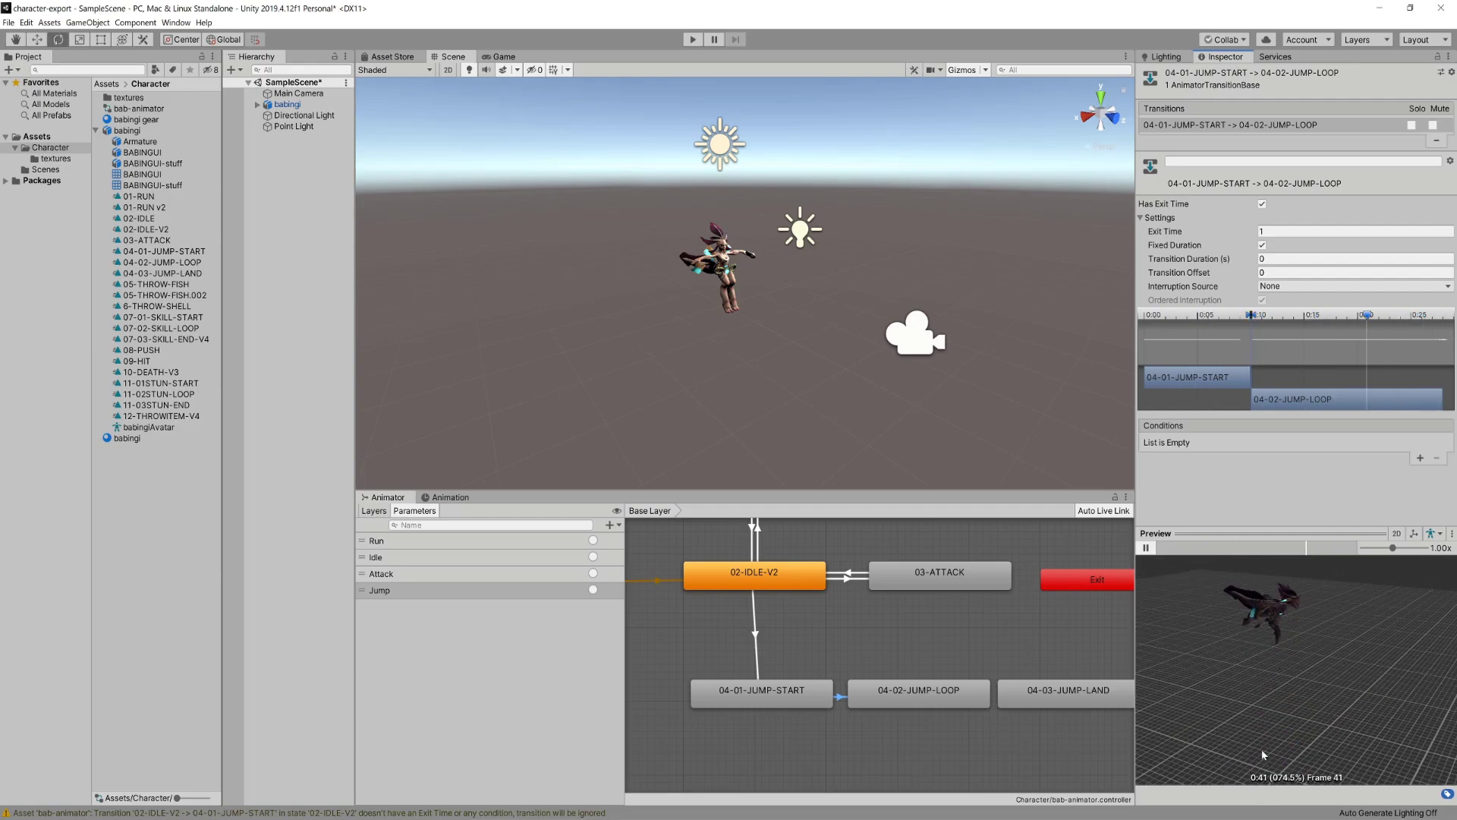
middle_drag(1017, 758, 920, 718)
click(1147, 548)
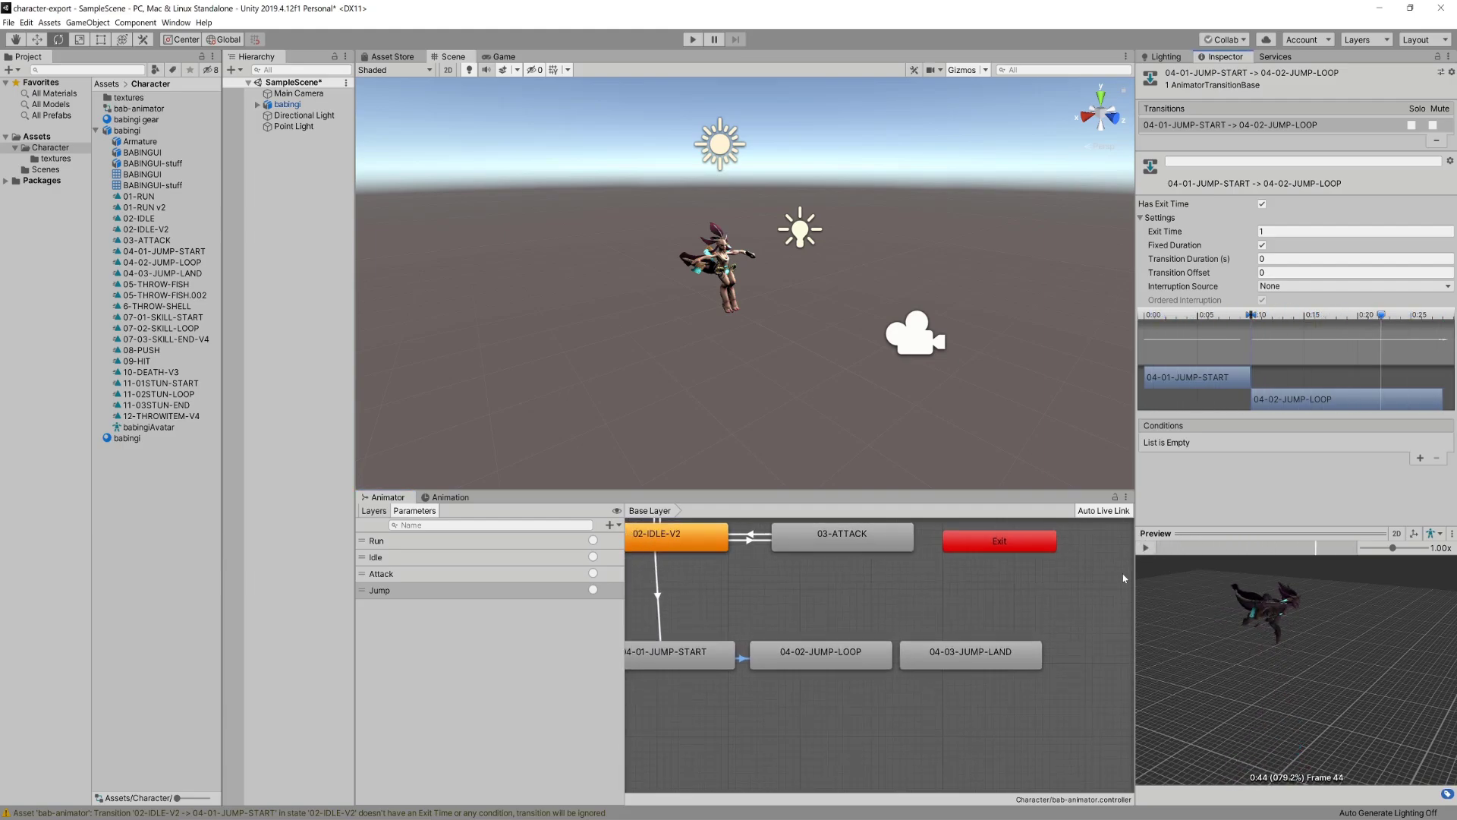
- Make a transition from the 04-02-JUMP-LOOP state to the 04-03-JUMP-LAND state
click(845, 658)
right_click(843, 657)
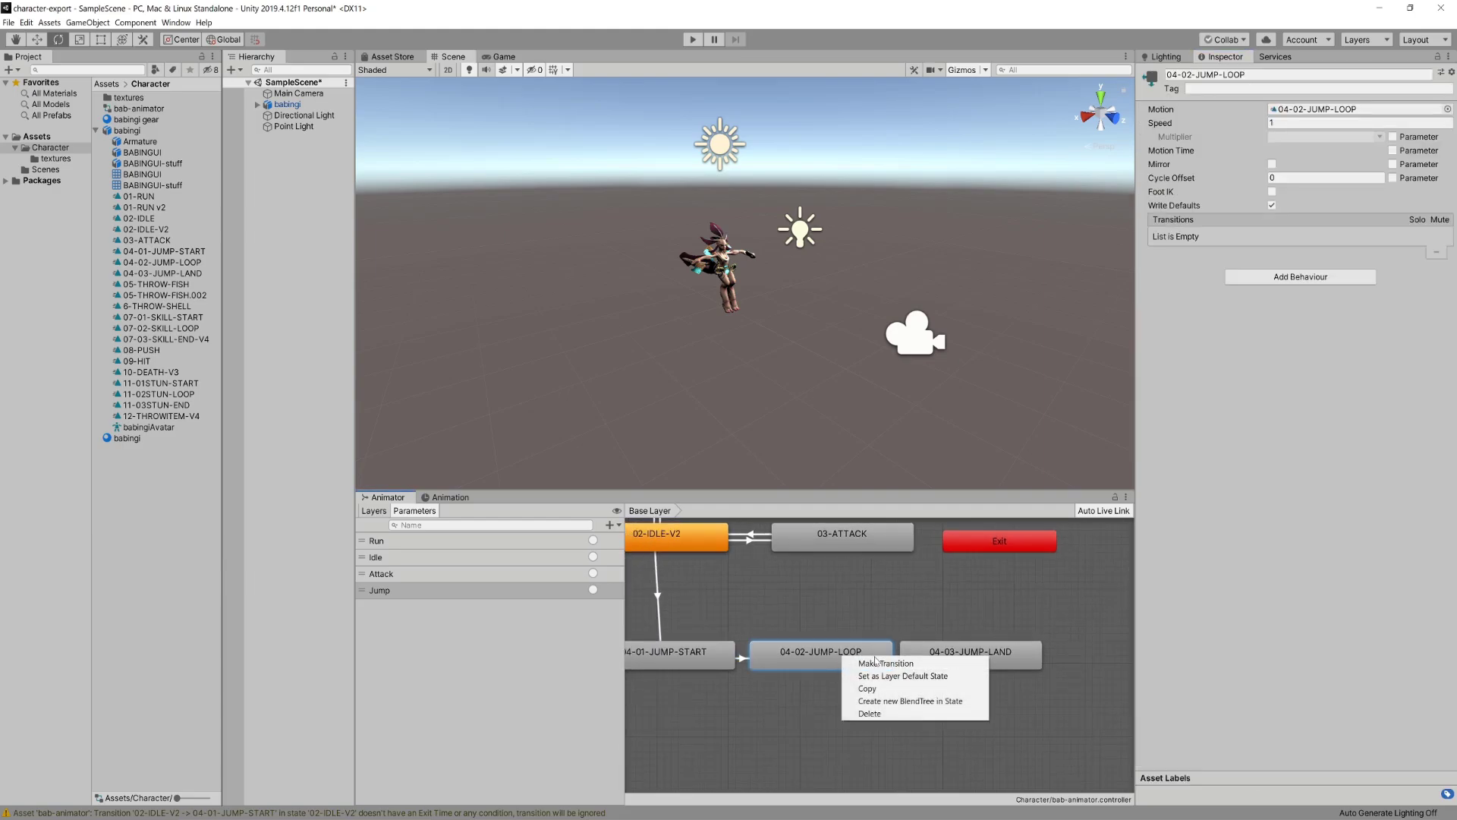
click(875, 662)
click(950, 656)
- Make a transition from 04-03-JUMP-LAND back to 02-IDLE-V2 and move the landing state farther from the loop state
click(950, 657)
right_click(949, 661)
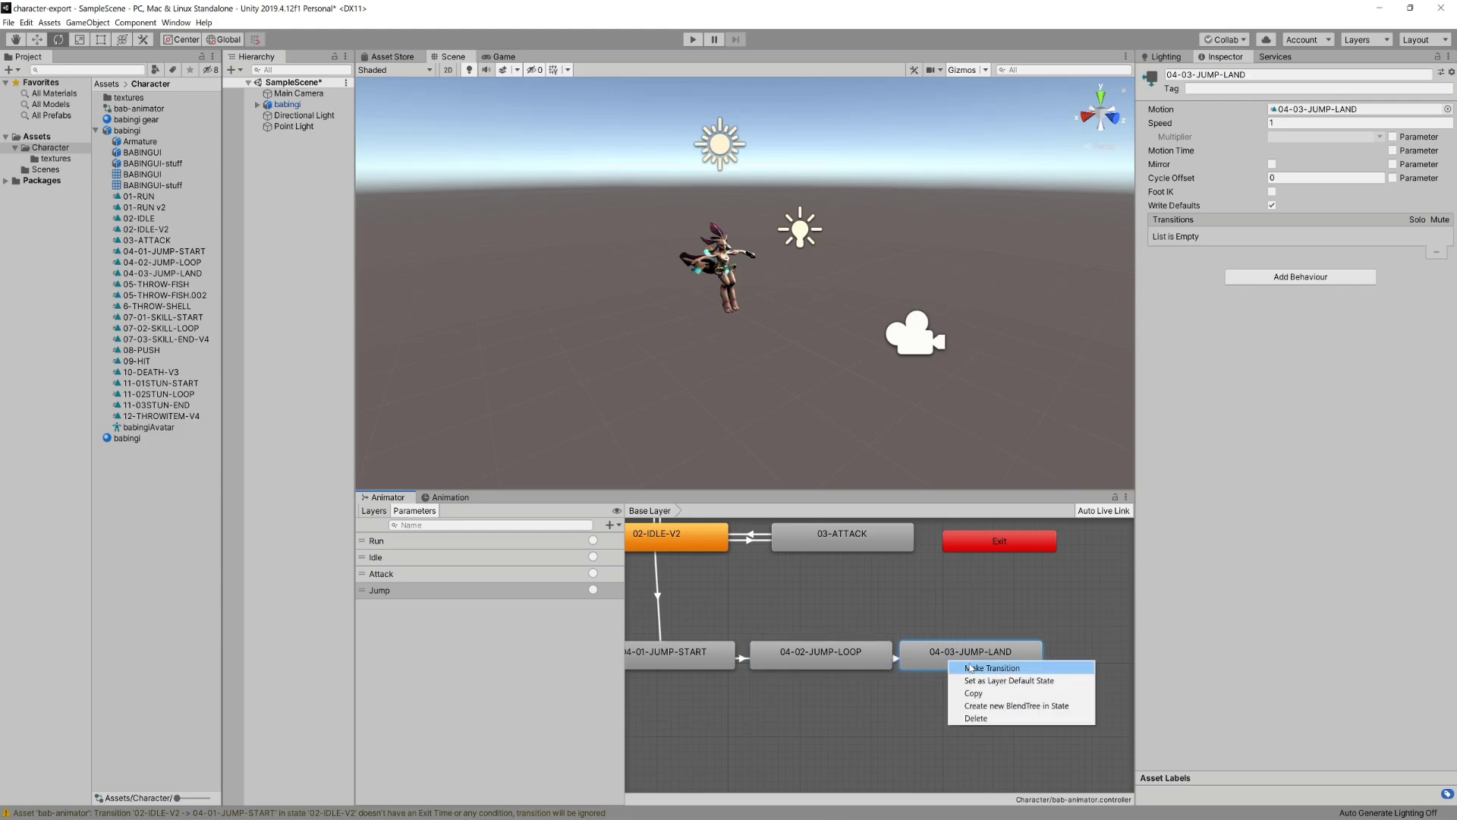
click(970, 667)
click(686, 538)
drag(981, 651, 1036, 649)
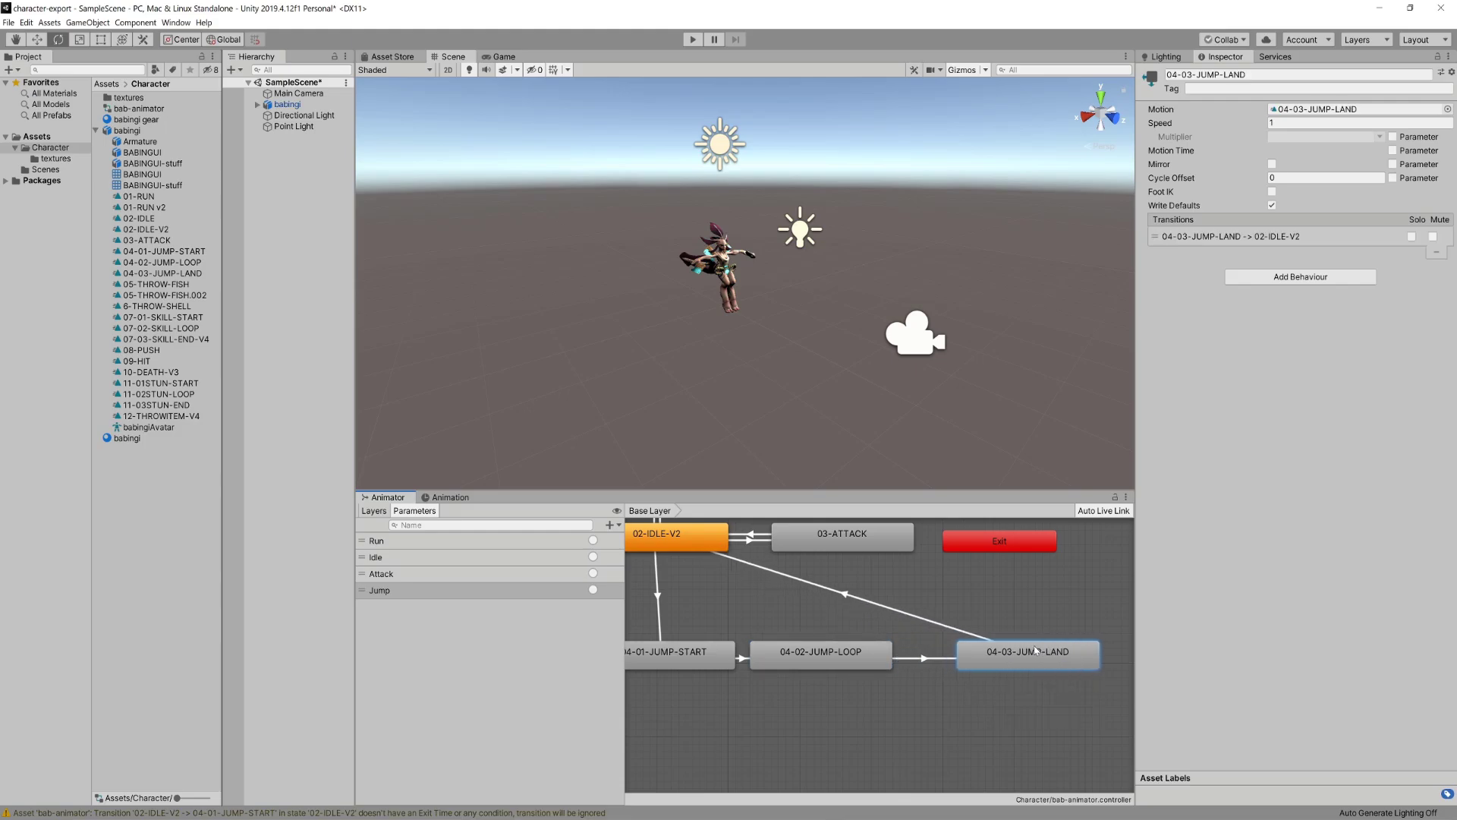
- Set the jump-loop-to-jump-land transition's duration to 0 s and its exit time to 1
click(907, 659)
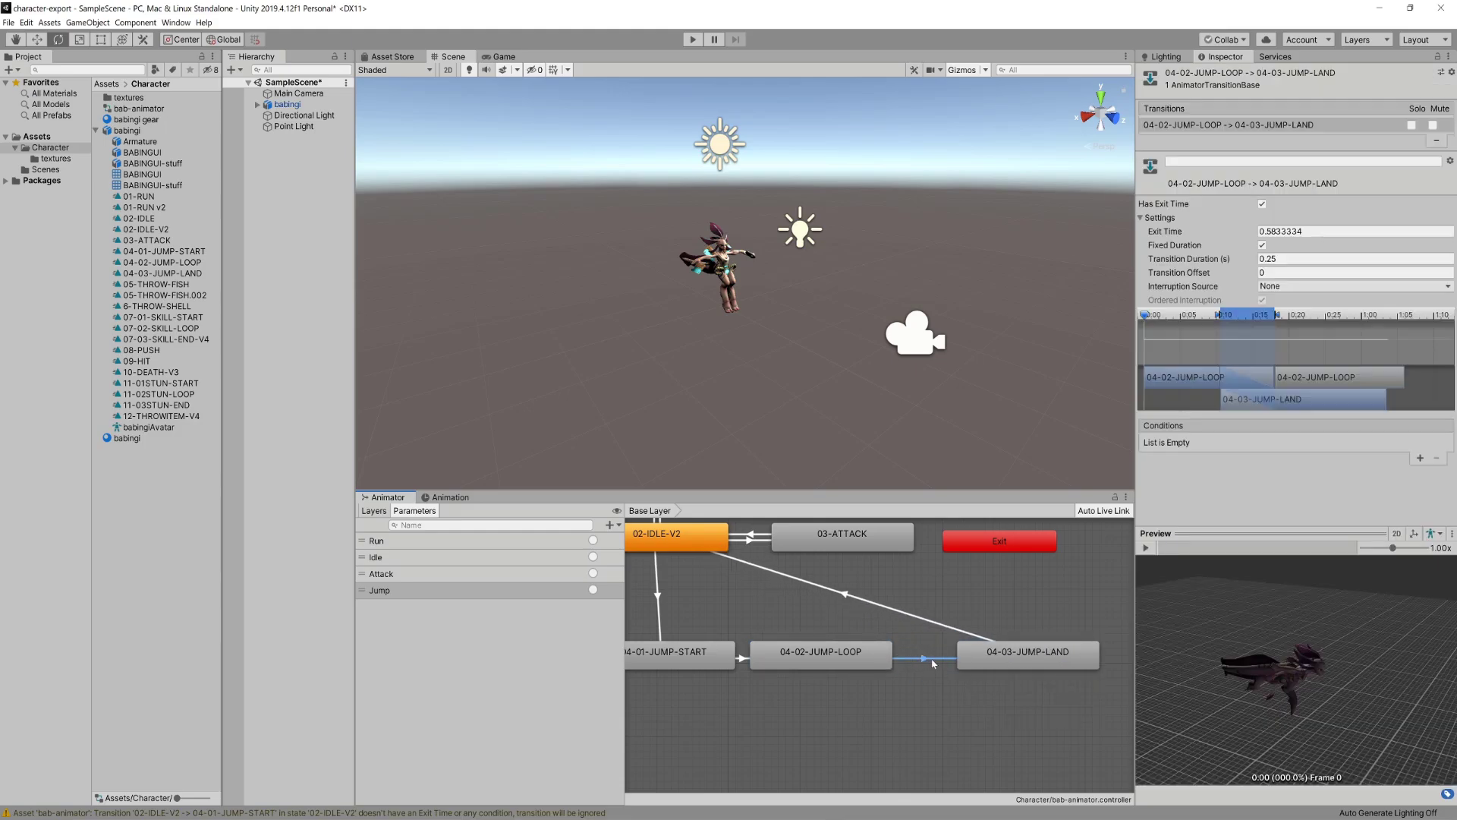
click(1007, 656)
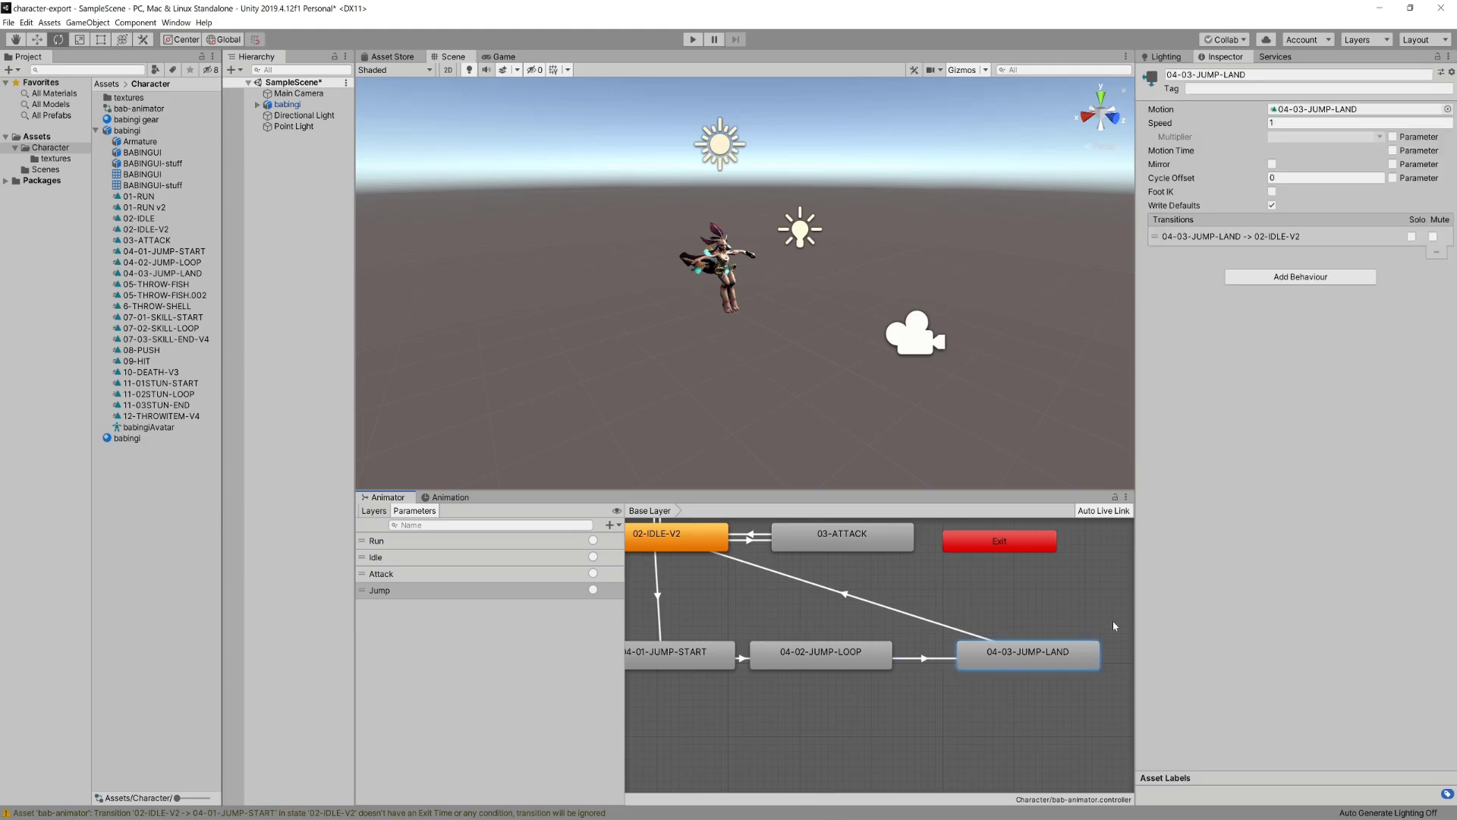
click(941, 660)
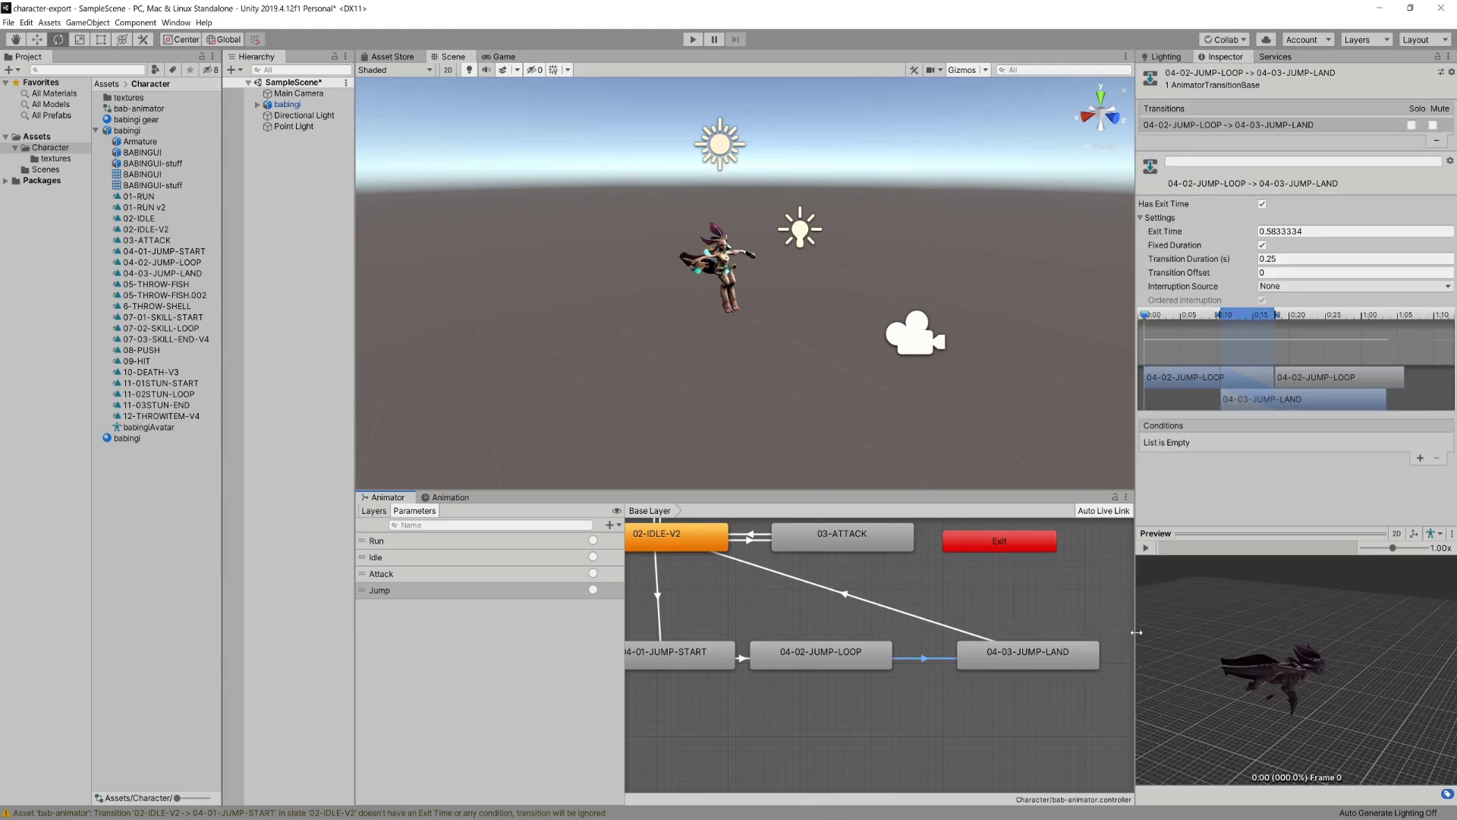
click(1294, 258)
text(0)
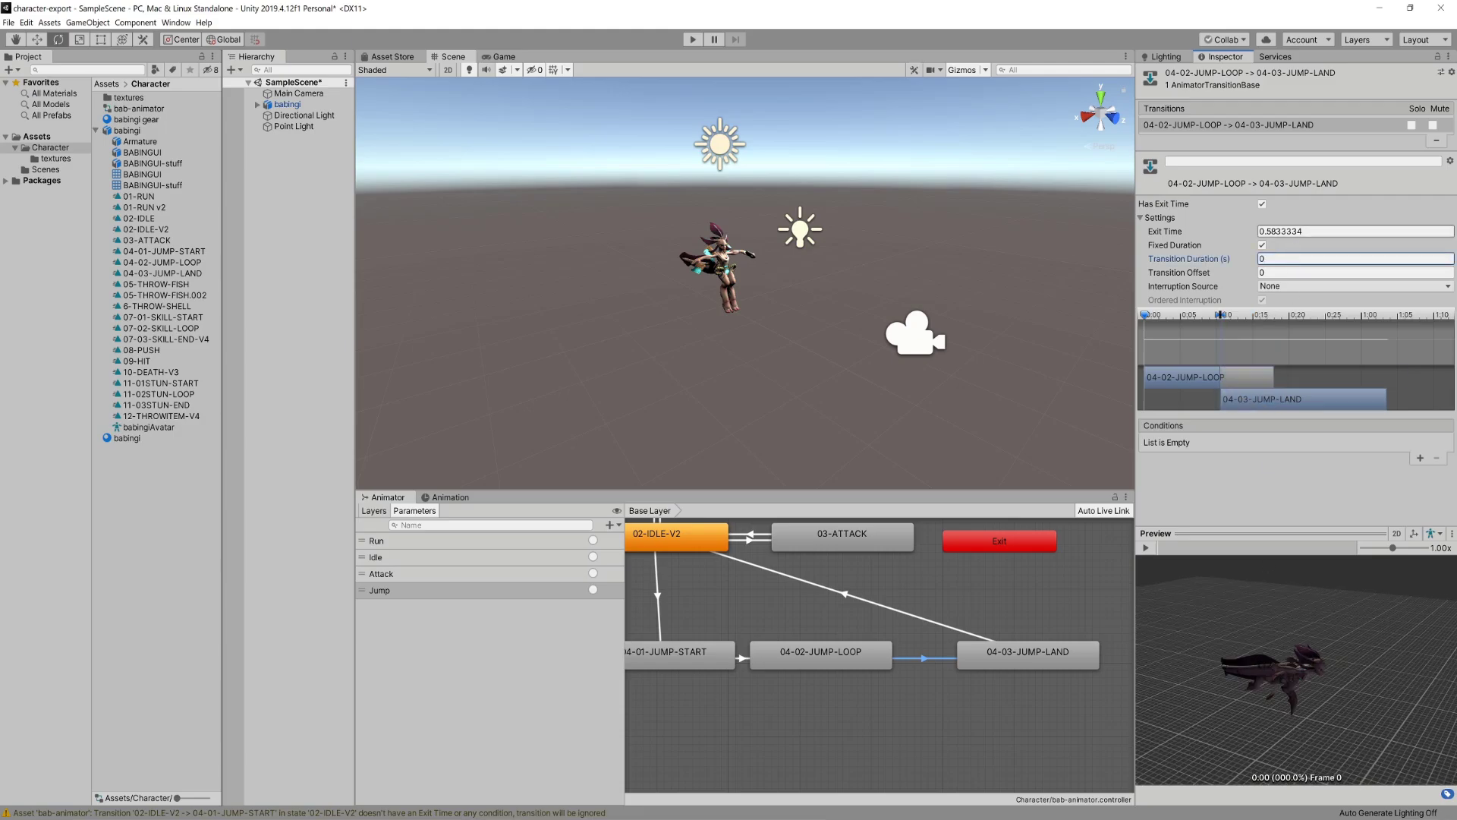
click(1294, 231)
text(1)
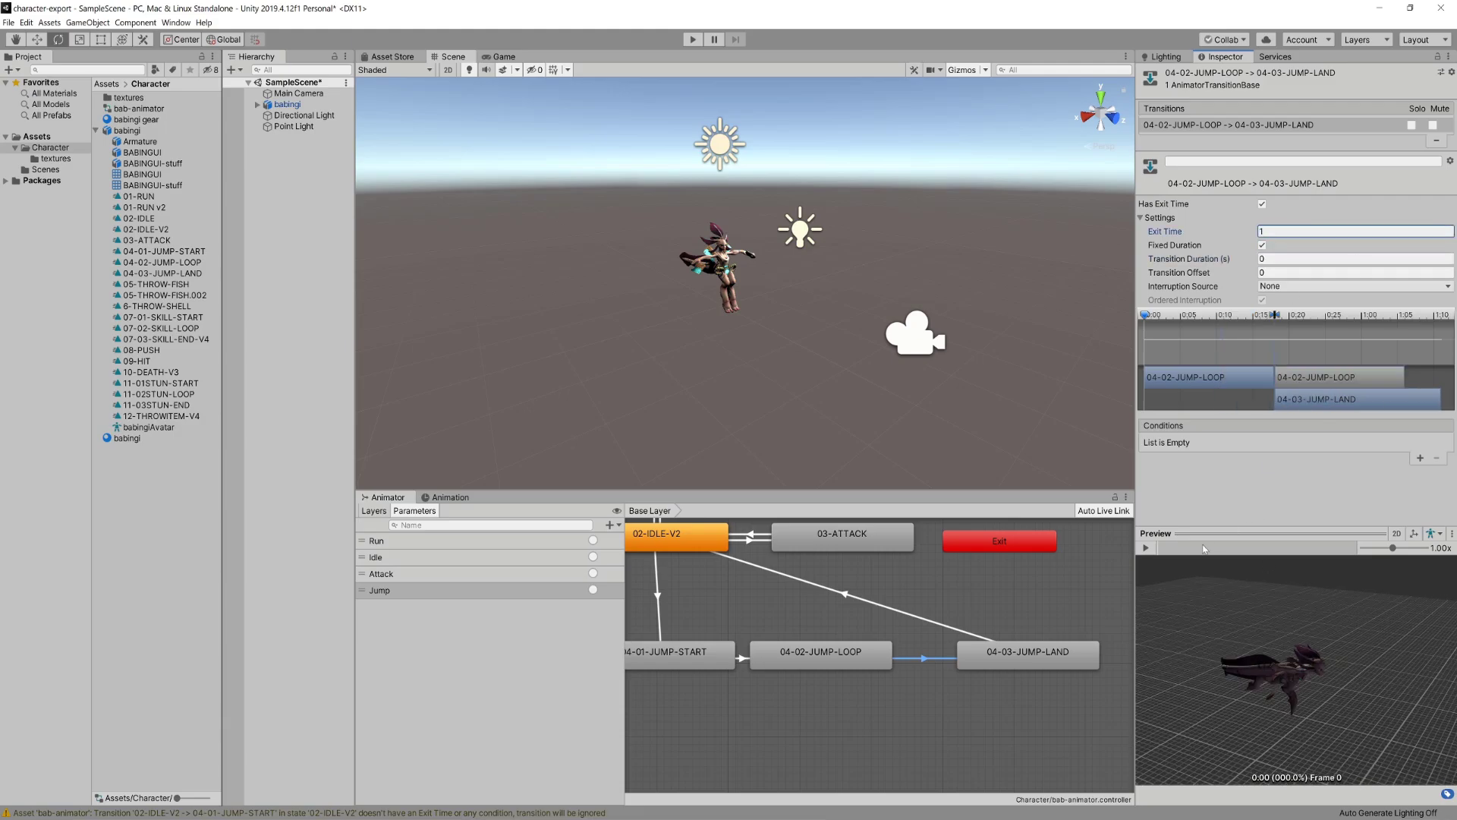
- Play the preview of the transition from 04-02-JUMP-LOOP to 04-03-JUMP-LAND, then stop it
click(1146, 547)
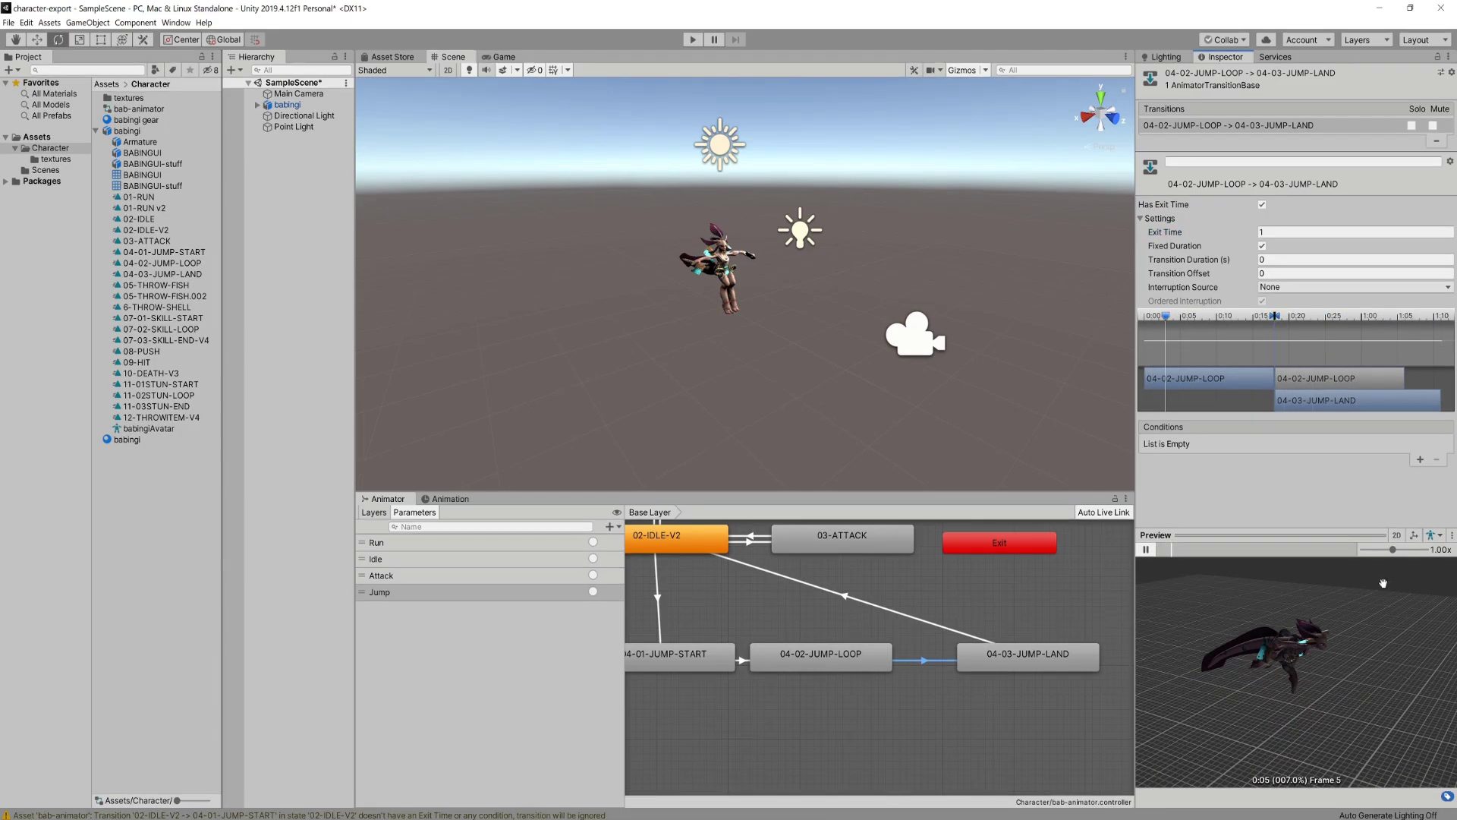
middle_drag(1383, 584, 1401, 339)
click(1144, 550)
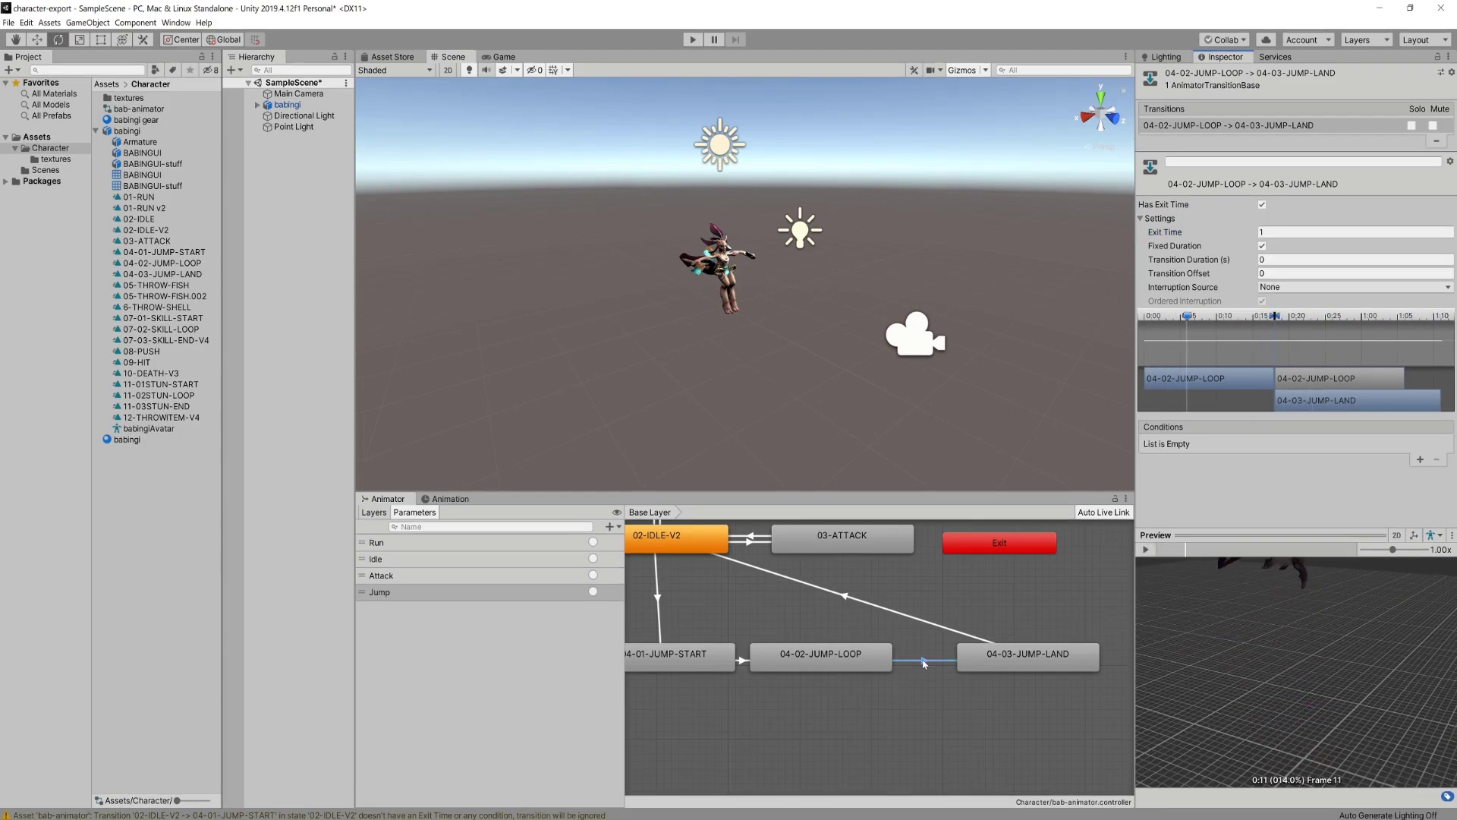
- Copy the 01-RUN to 02-IDLE-V2 transition's parameters and paste its conditions onto the 04-02-JUMP-LOOP to 04-03-JUMP-LAND transition
middle_drag(752, 603, 794, 707)
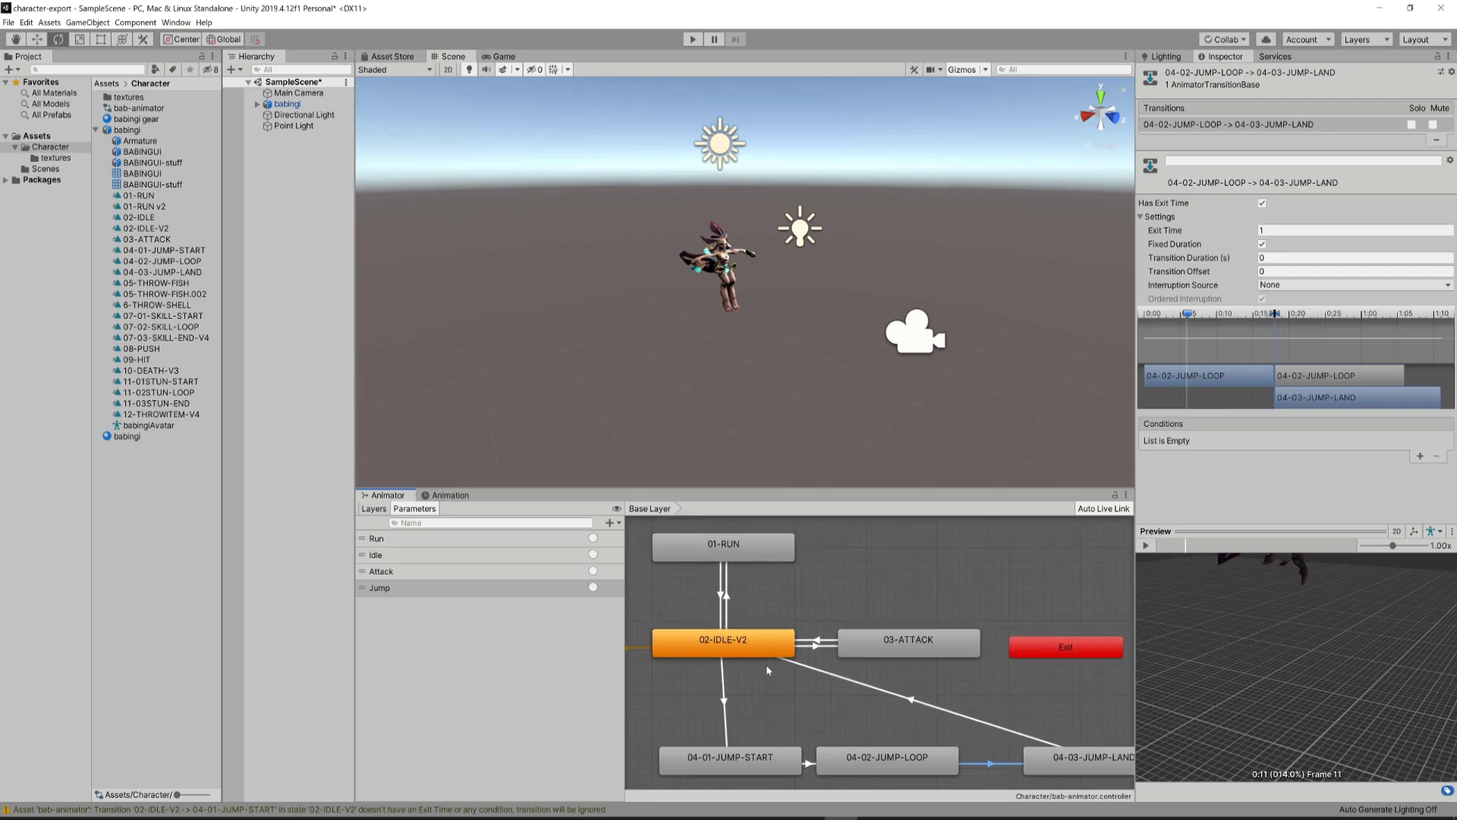
click(722, 596)
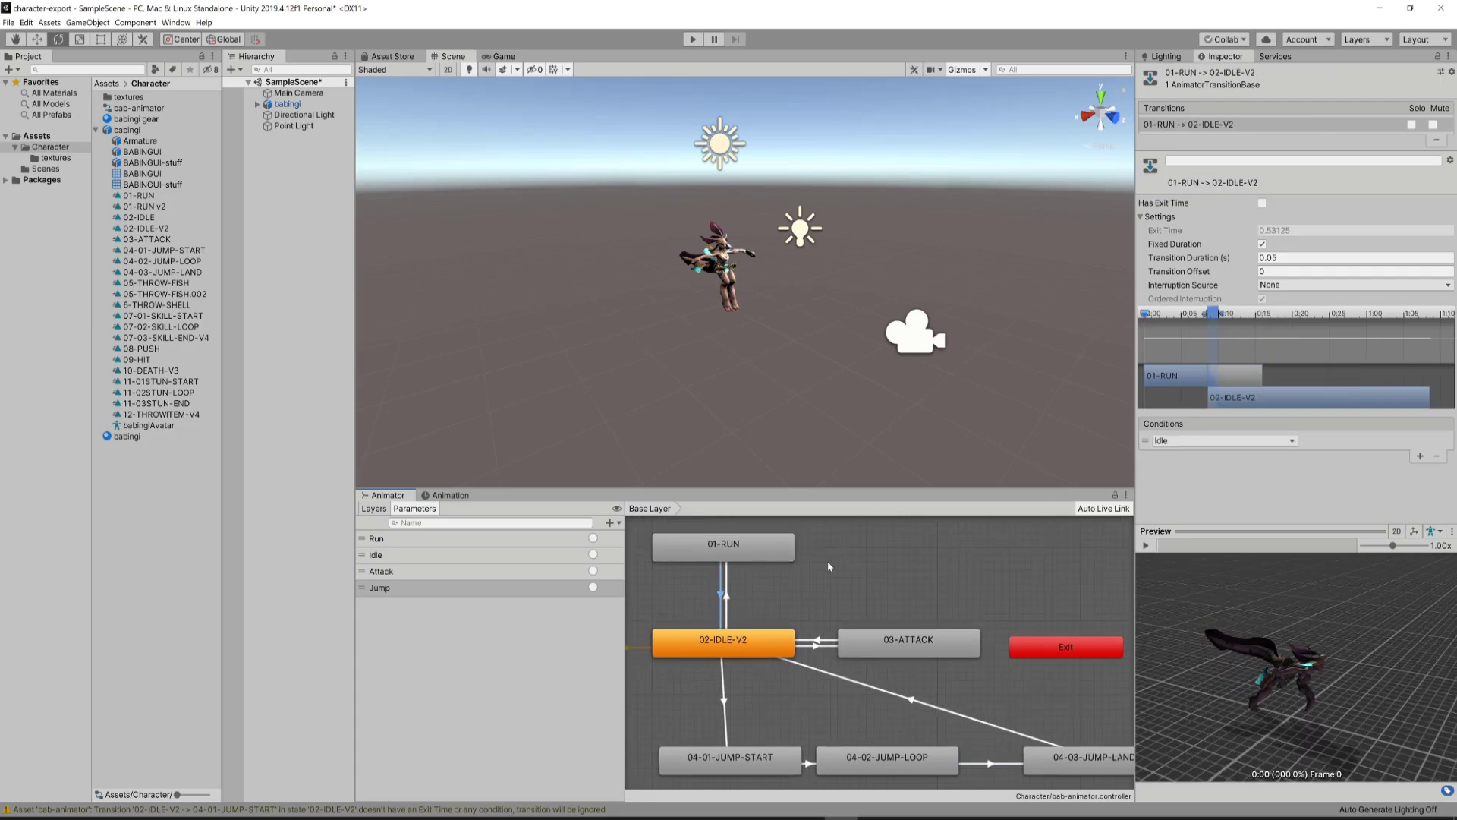
right_click(1189, 124)
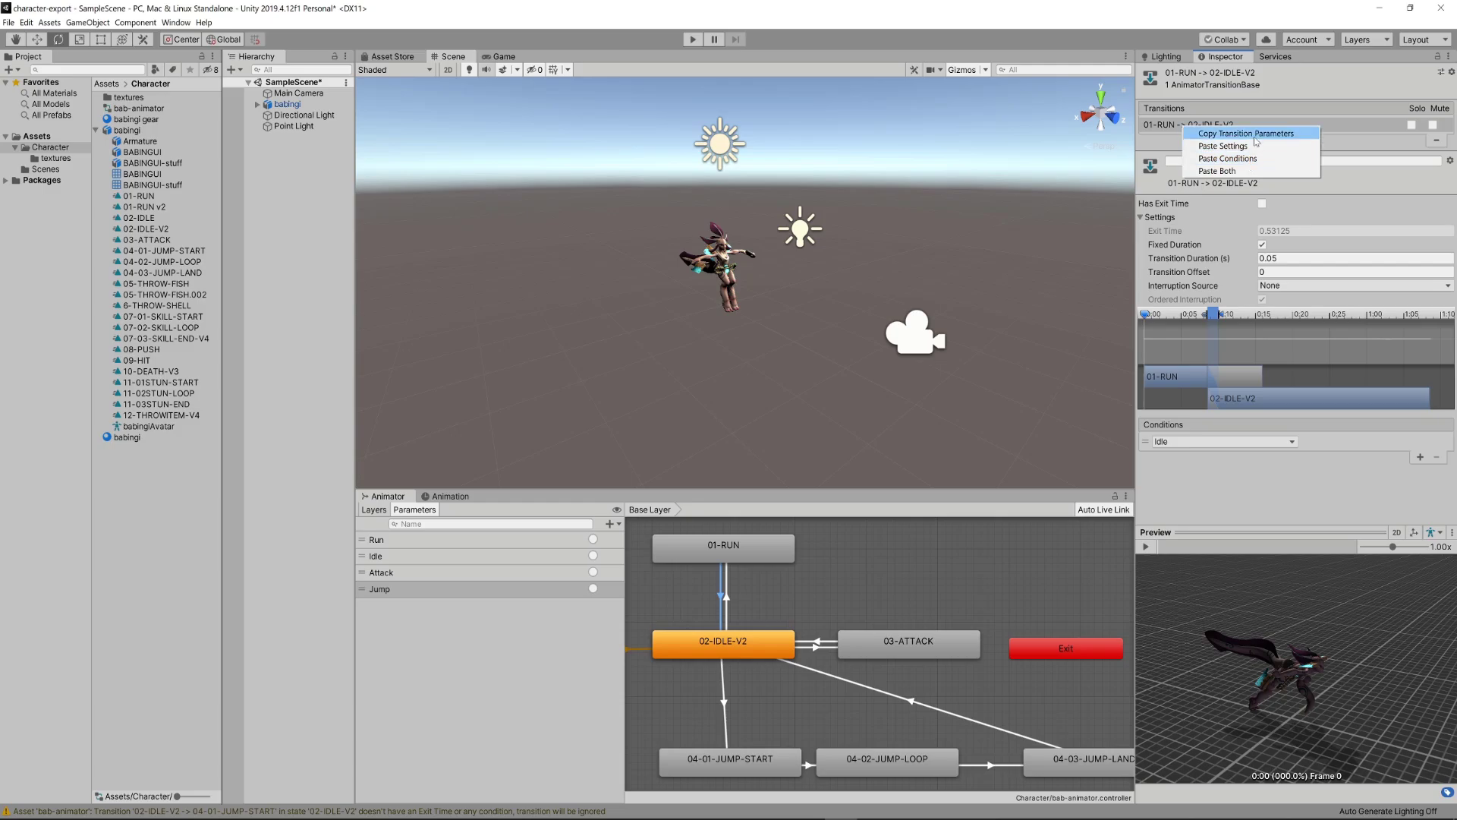
click(1254, 135)
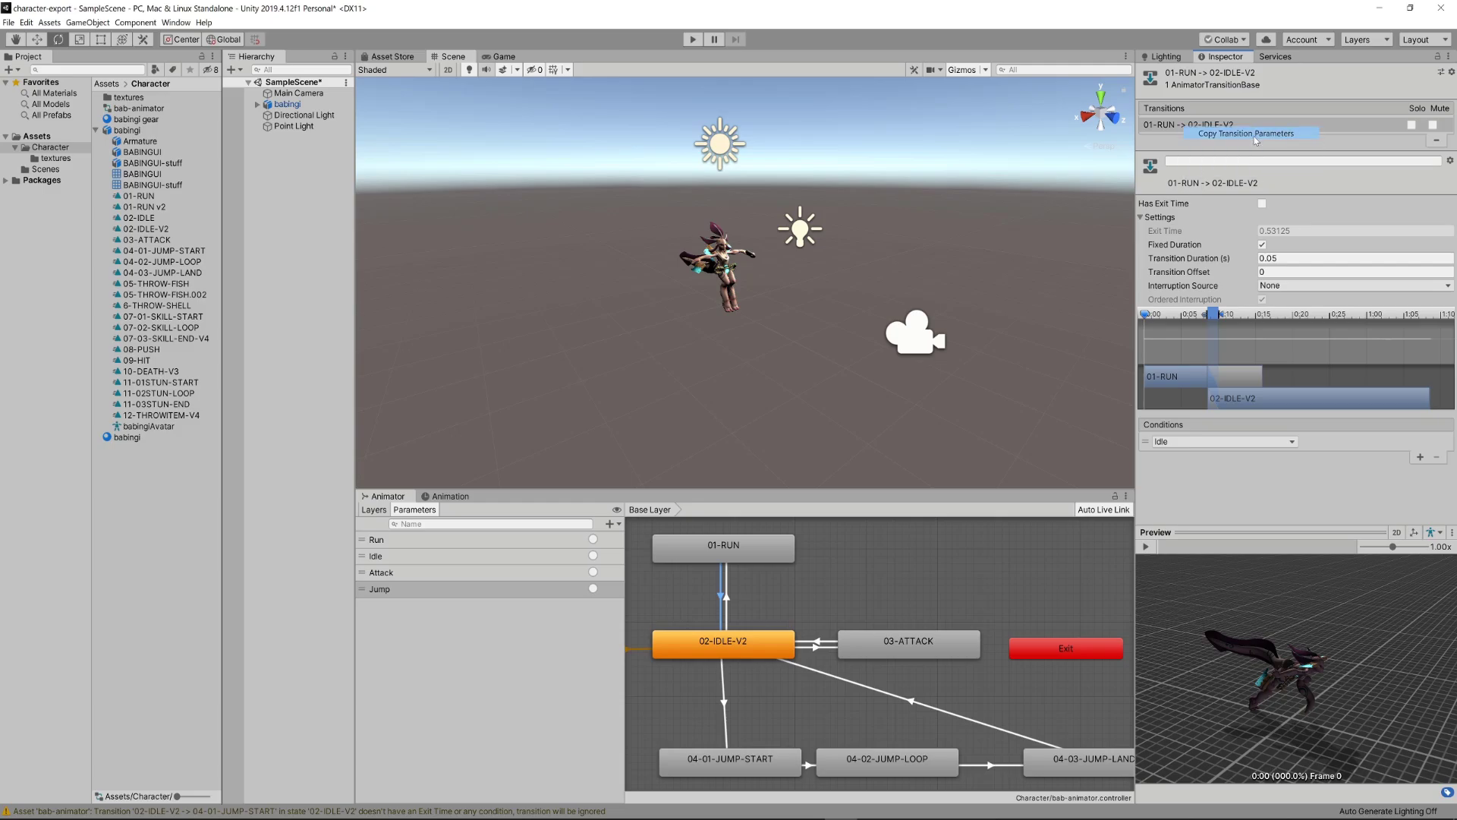
click(984, 766)
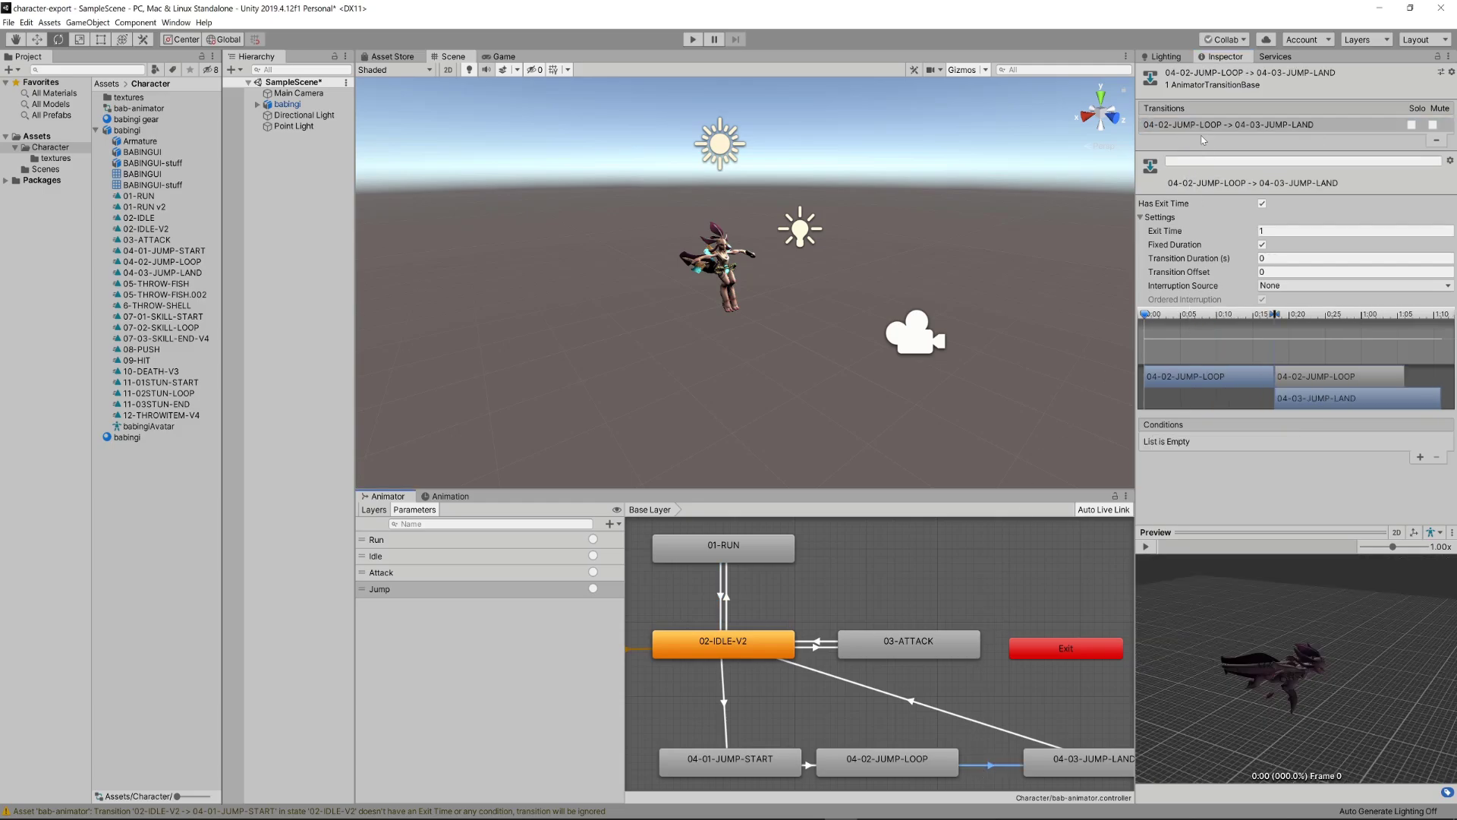
right_click(1203, 124)
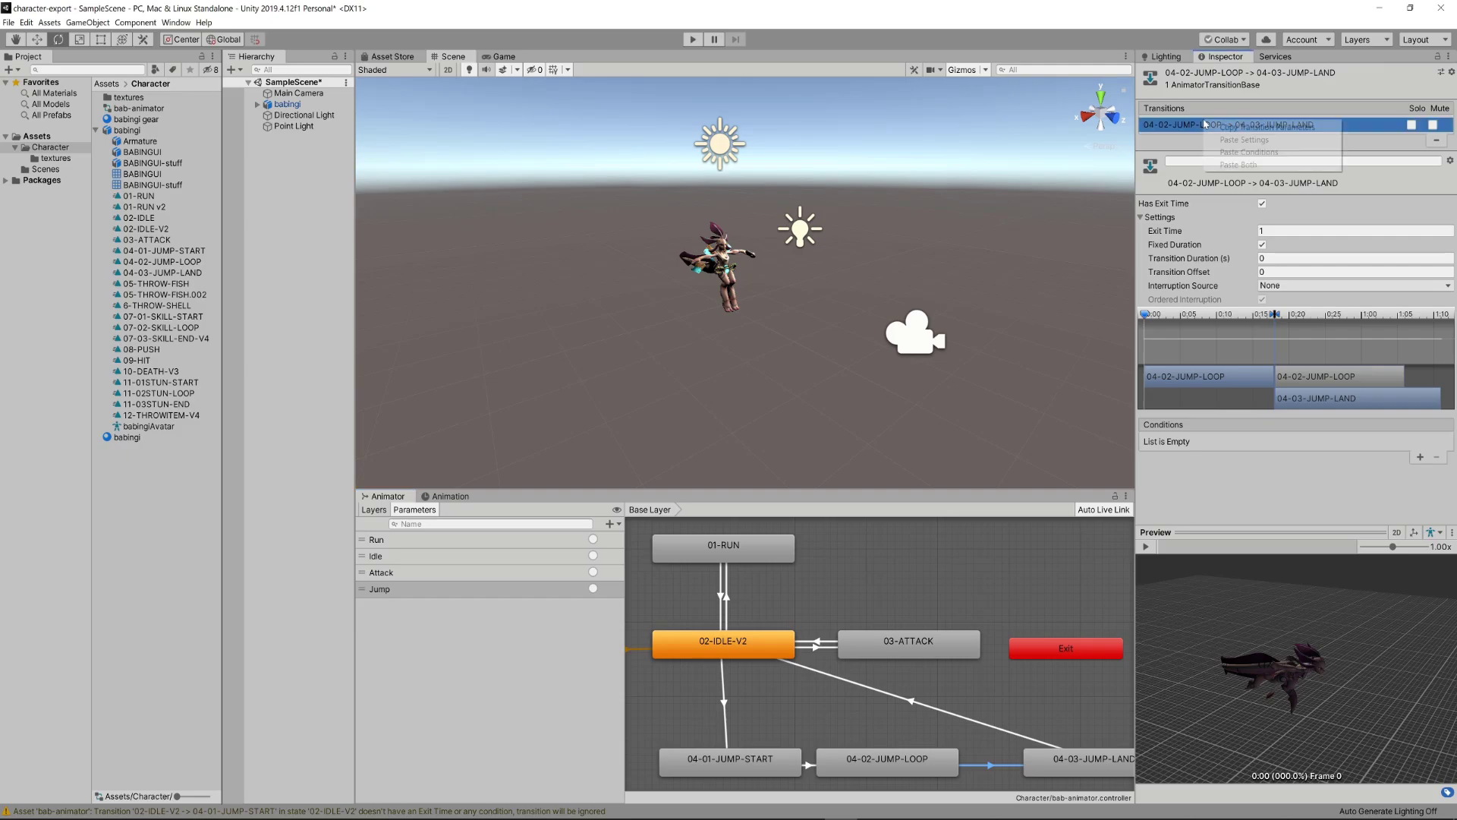
click(1248, 152)
- Run the scene, fire the Jump trigger twice to test the jump sequence, and stop play mode
key(ctrl+p)
click(593, 589)
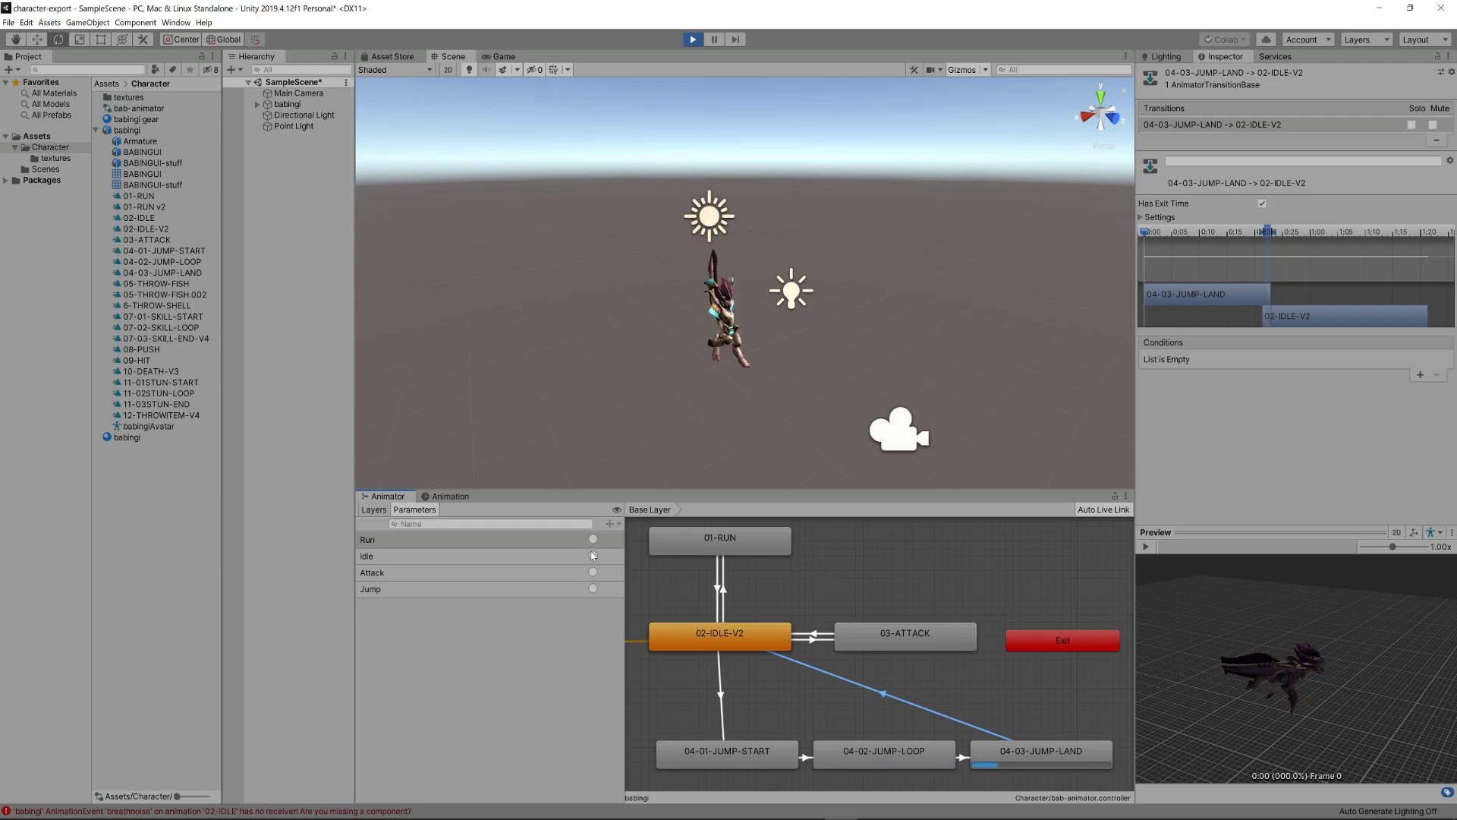
click(592, 589)
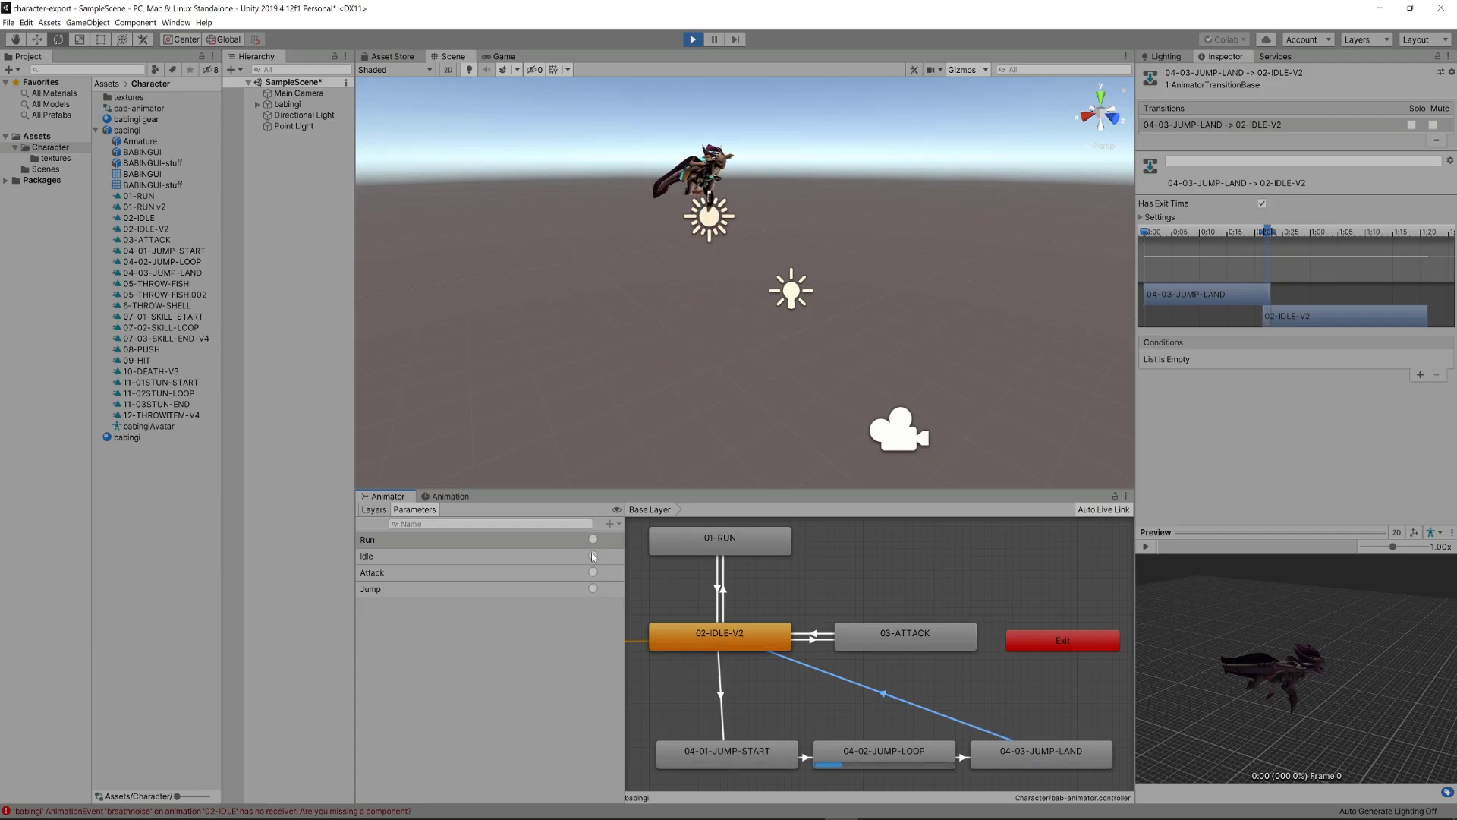
key(ctrl+p)
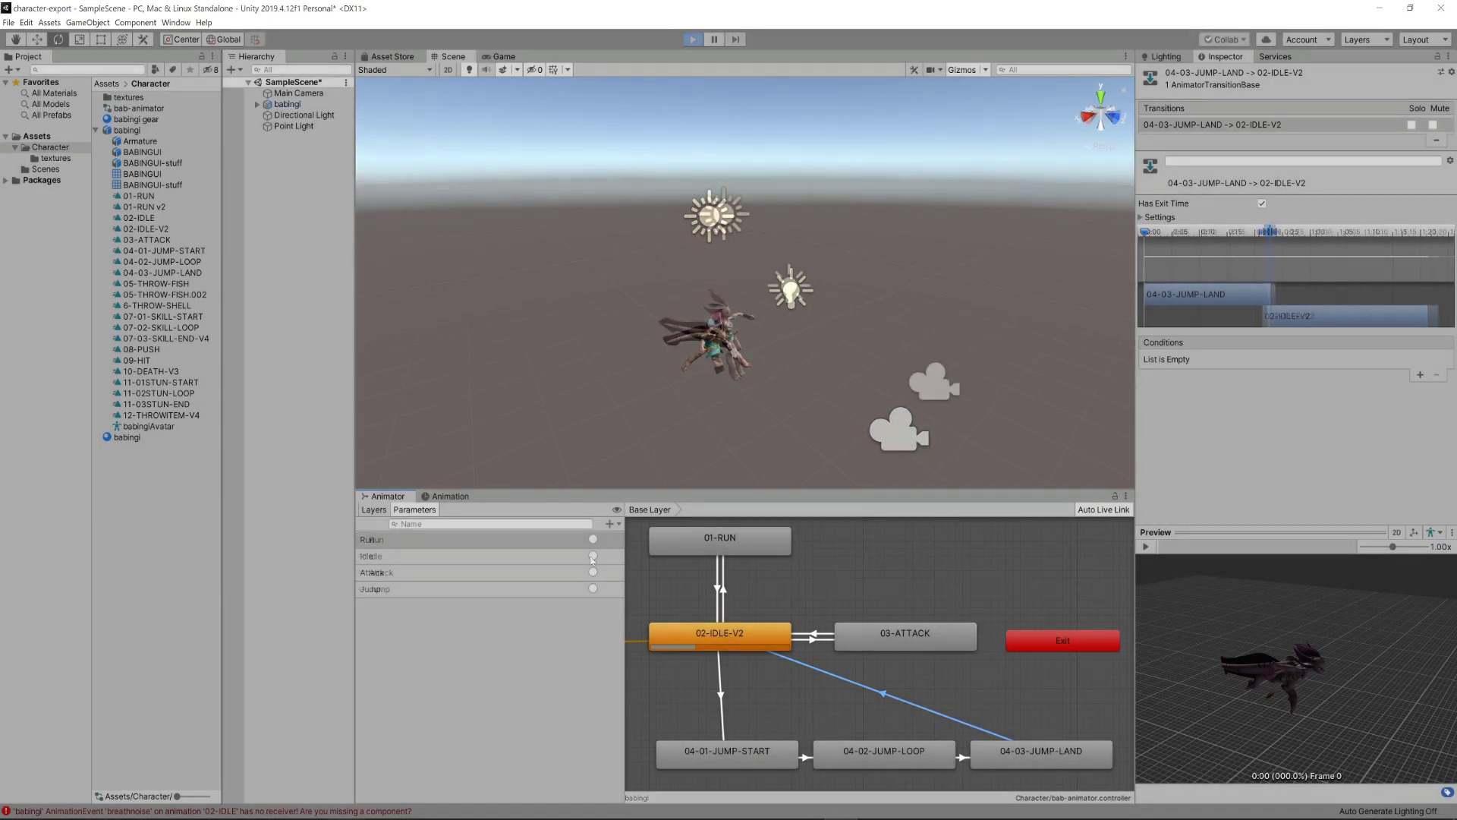
- Add the 09-HIT animation to the animator graph as a state above 03-ATTACK
scroll(959, 585, down, 5)
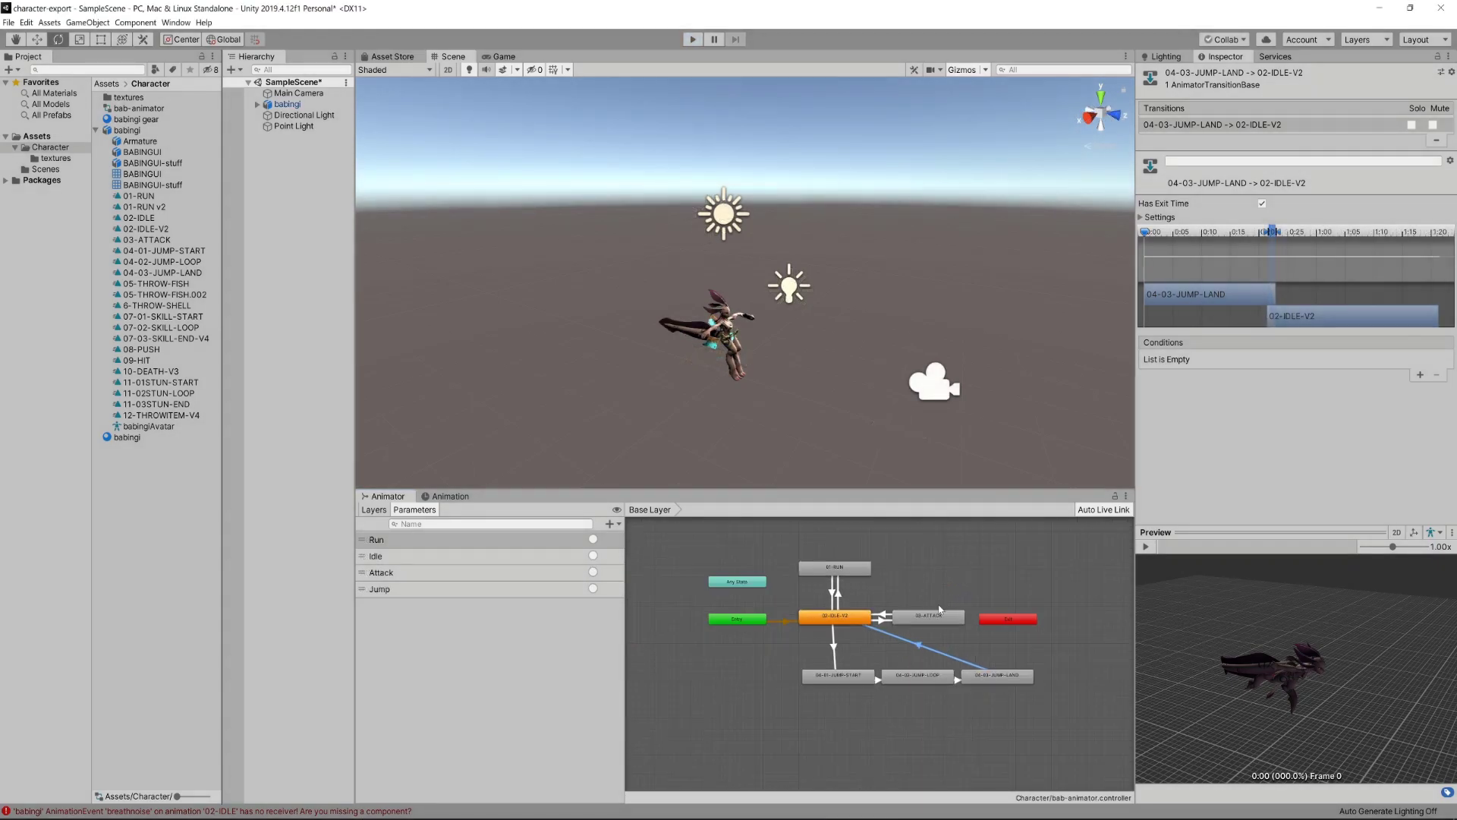
scroll(920, 623, up, 3)
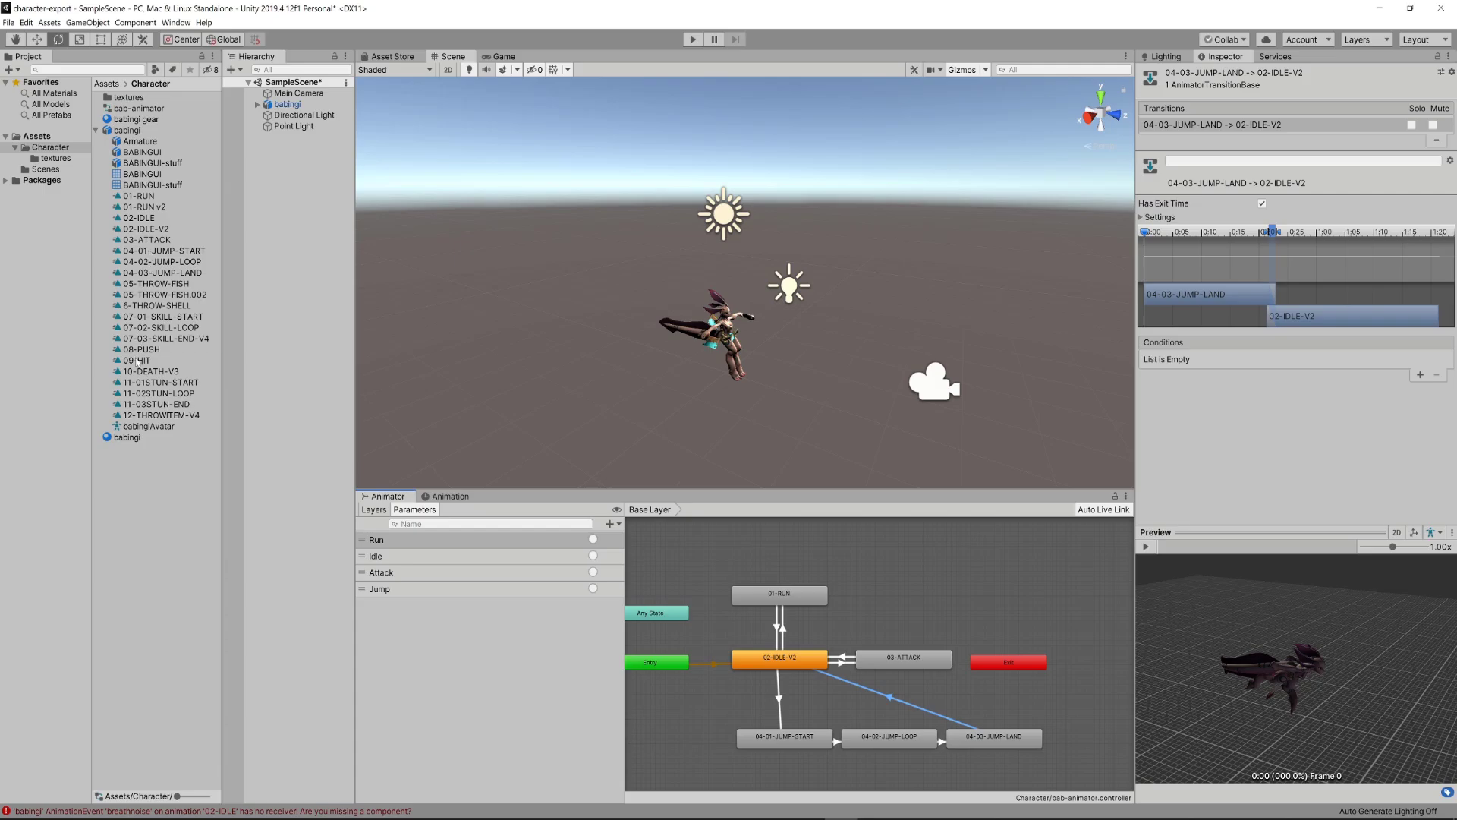
drag(137, 362, 612, 530)
drag(939, 595, 942, 589)
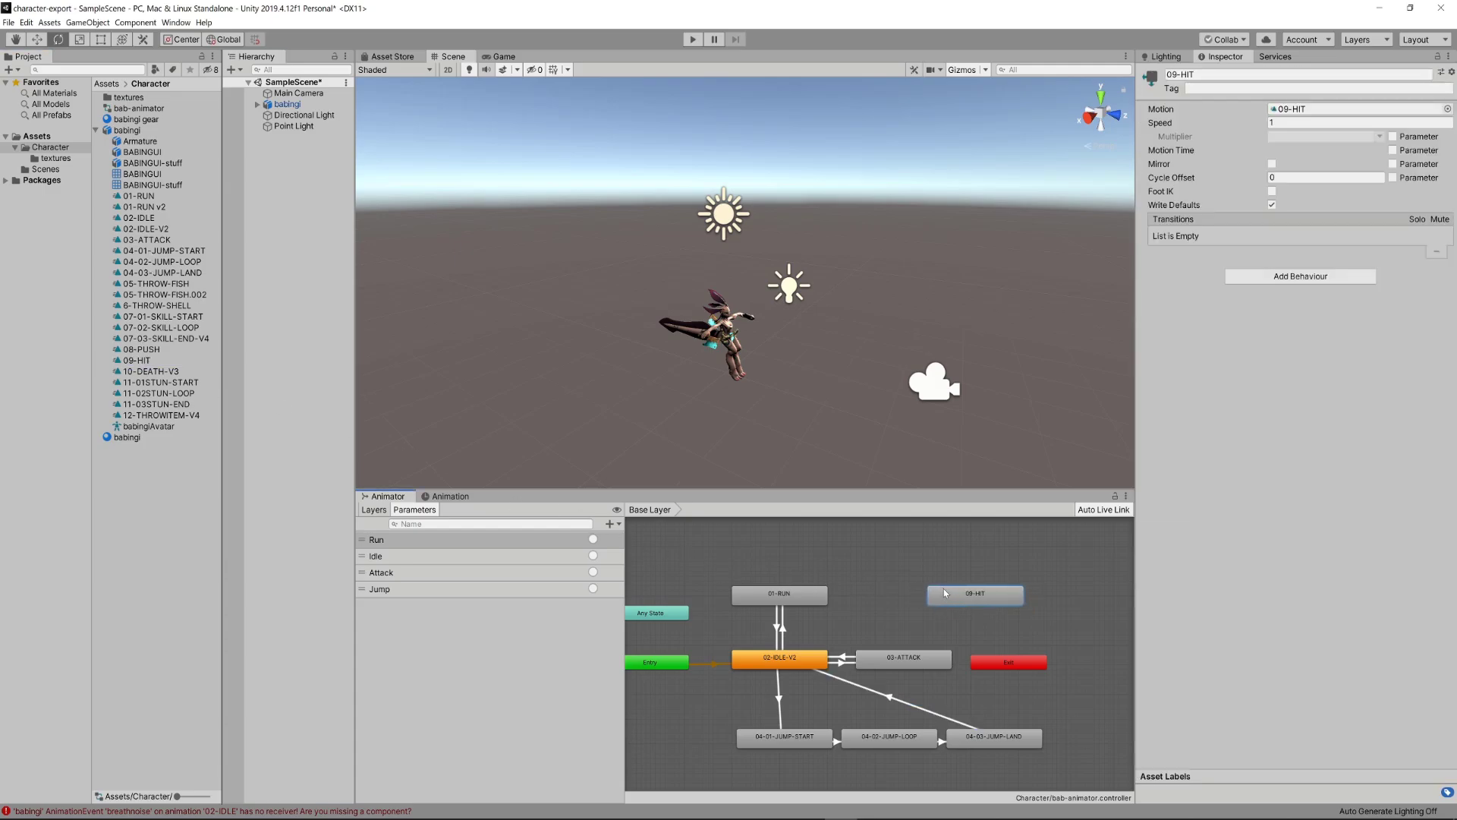
- Make a transition from Any State to 09-HIT, move Any State above 01-RUN, and select the new transition
scroll(910, 611, up, 1)
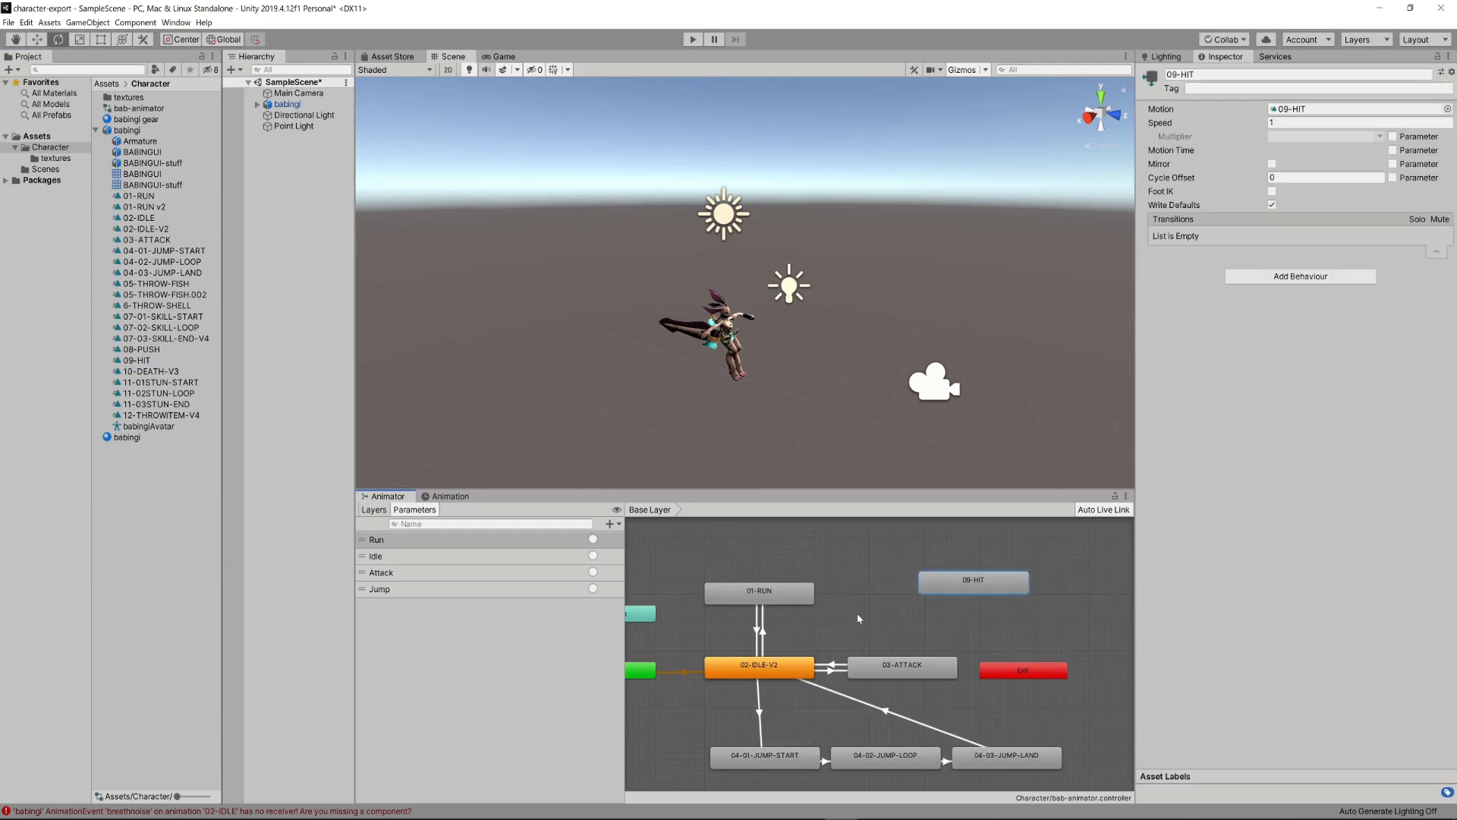
middle_drag(857, 614, 915, 617)
right_click(708, 620)
click(732, 621)
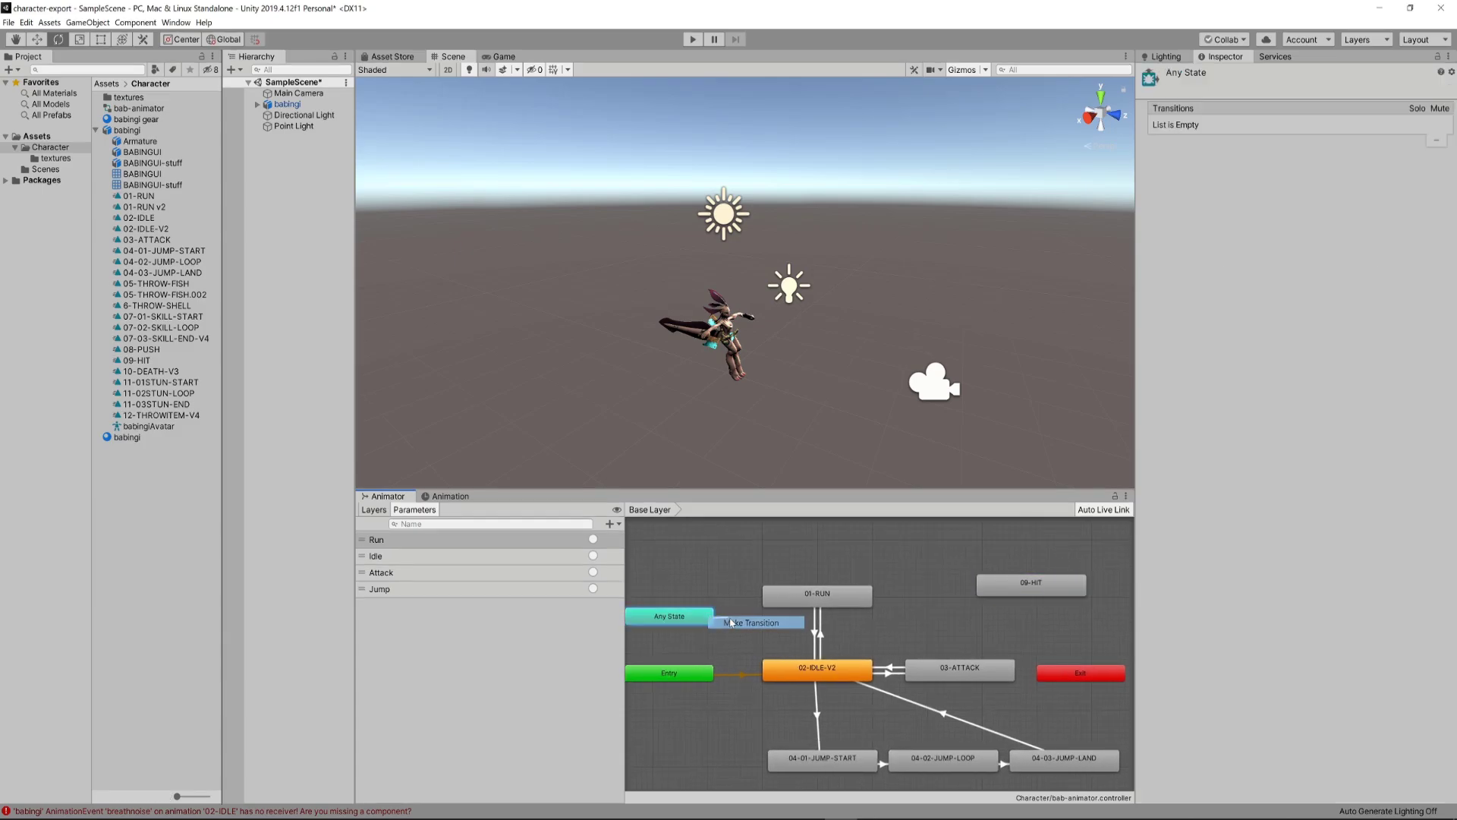
click(986, 588)
drag(699, 624, 792, 549)
click(828, 557)
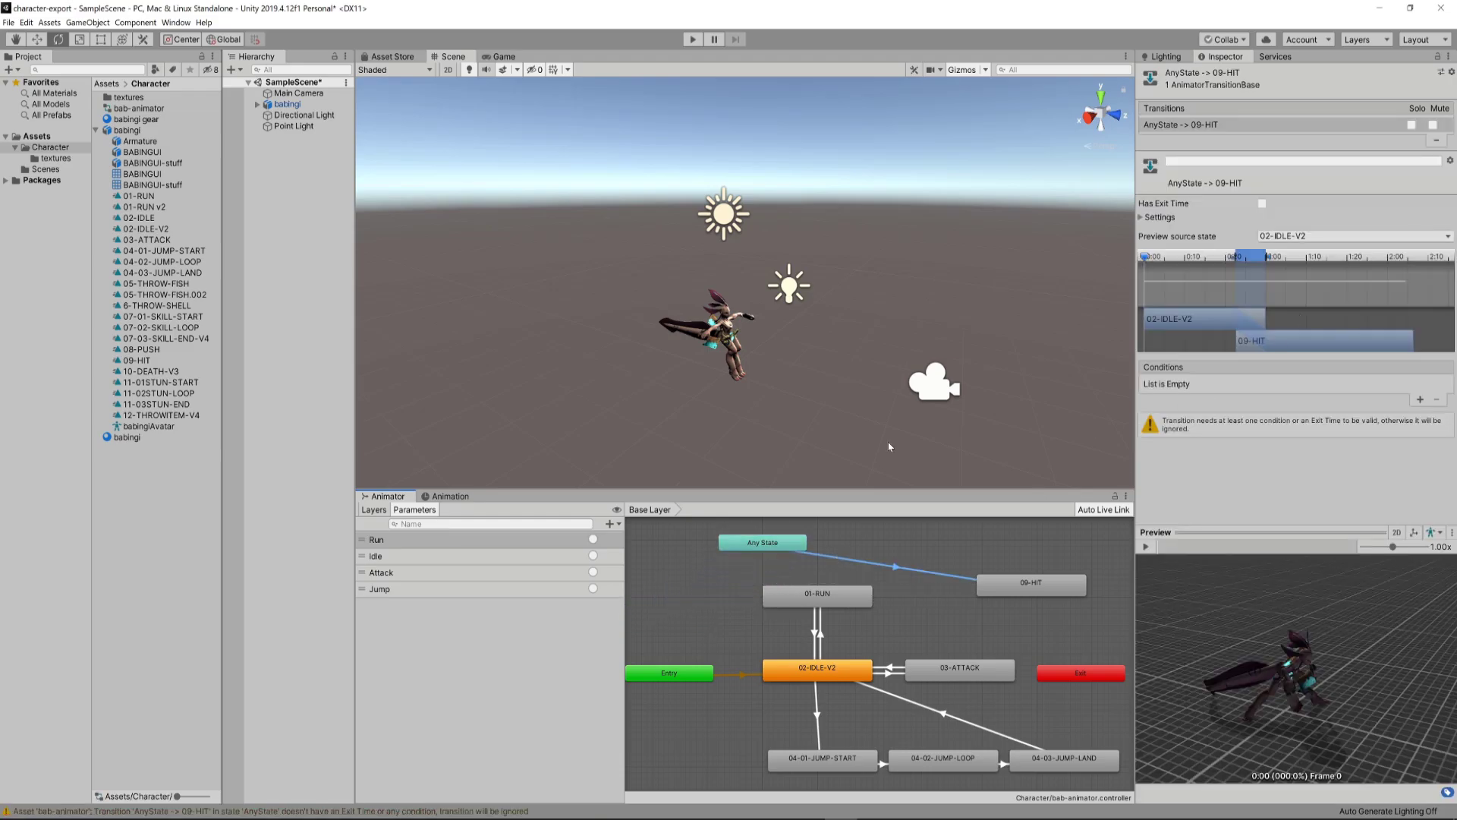
- Add a trigger parameter named Hit and set it as the condition of the Any State to 09-HIT transition
click(610, 524)
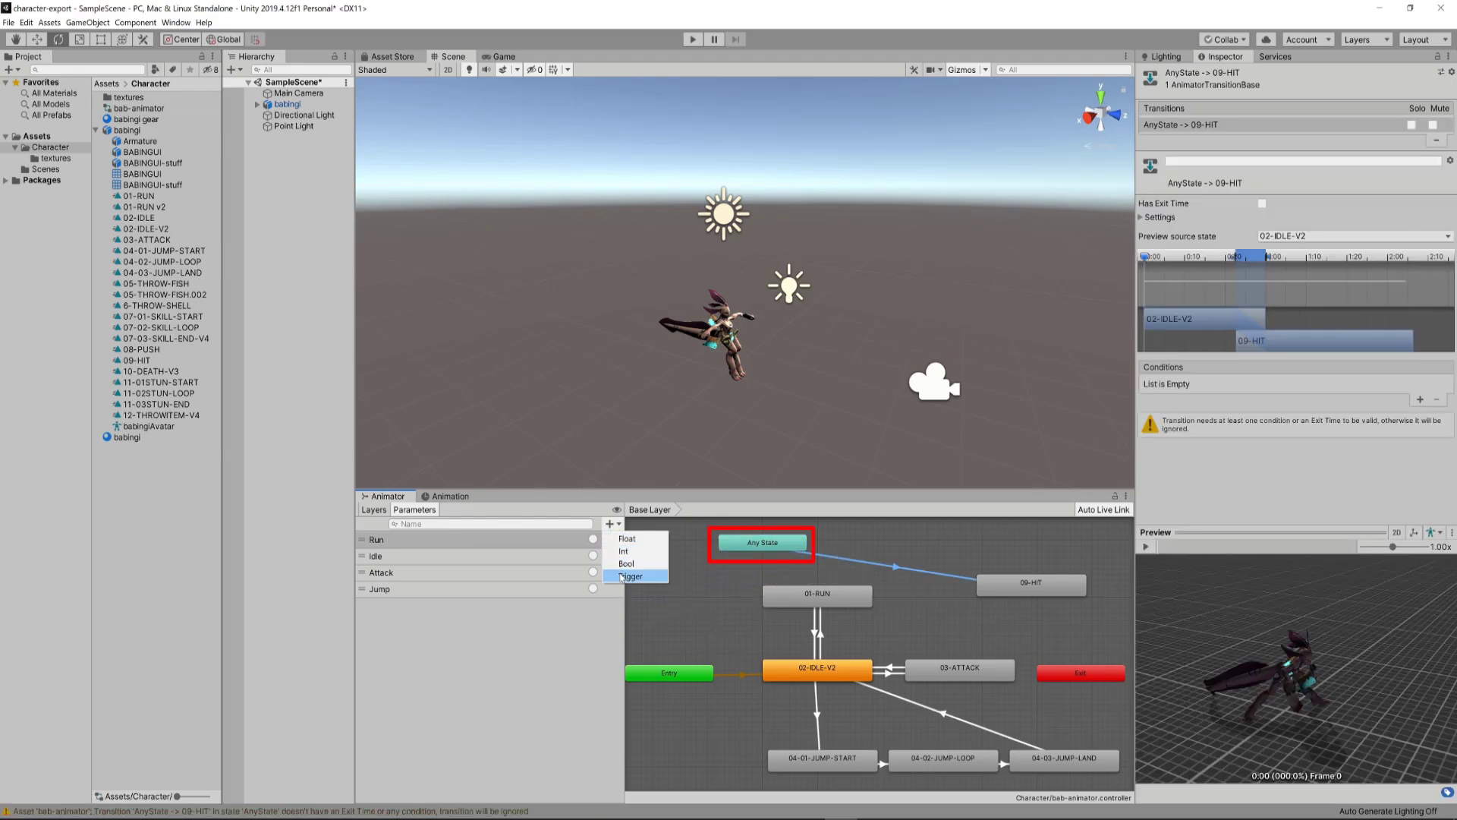
click(630, 576)
text(H)
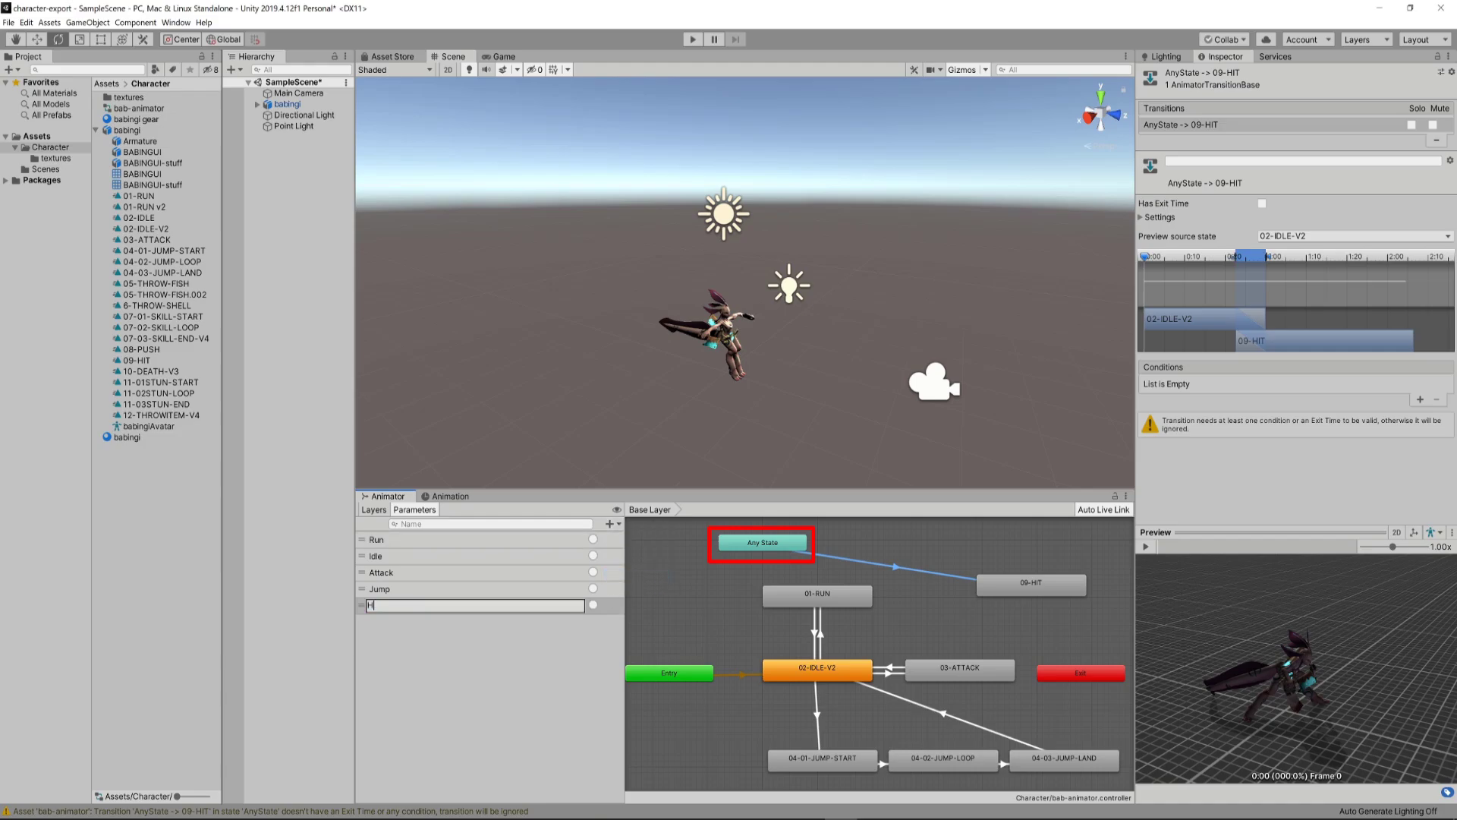
text(it)
key(Return)
click(1419, 400)
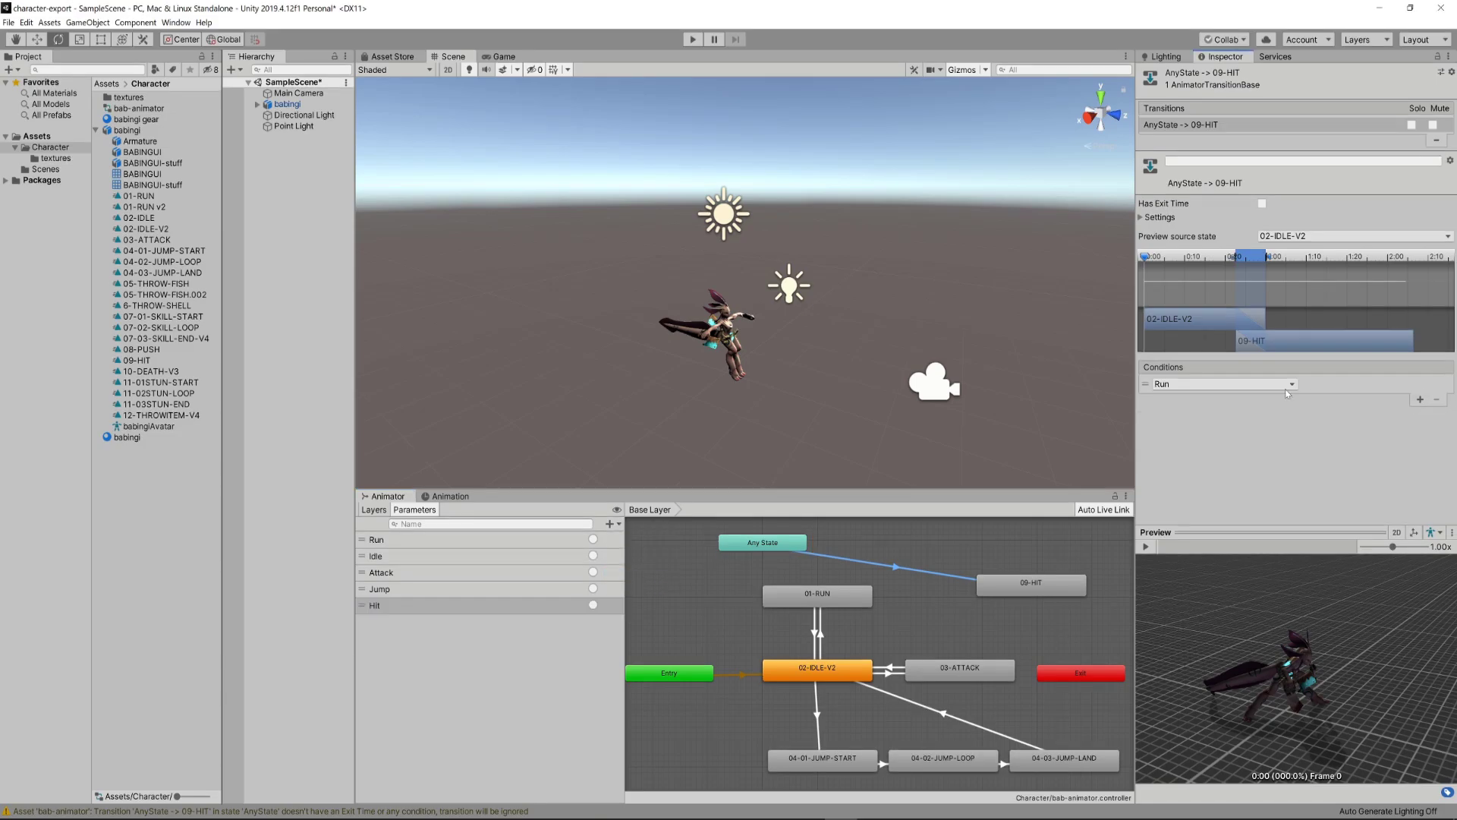
click(1228, 385)
scroll(1218, 442, down, 2)
click(1214, 453)
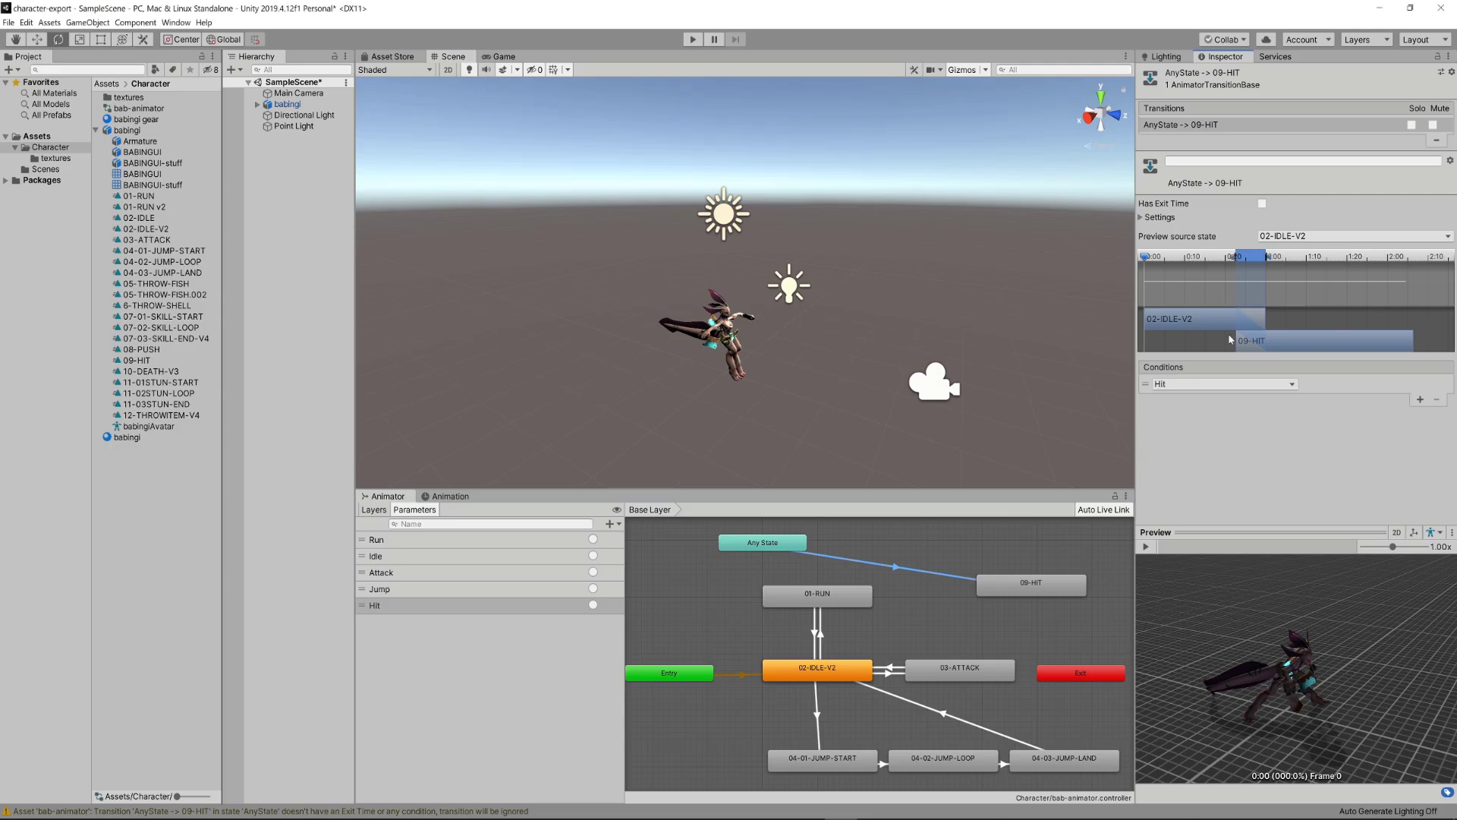
- Set the Any State to 09-HIT transition duration to 0.05 s and move the Any State node slightly closer to 01-RUN
click(1159, 217)
click(1355, 258)
text(0.05)
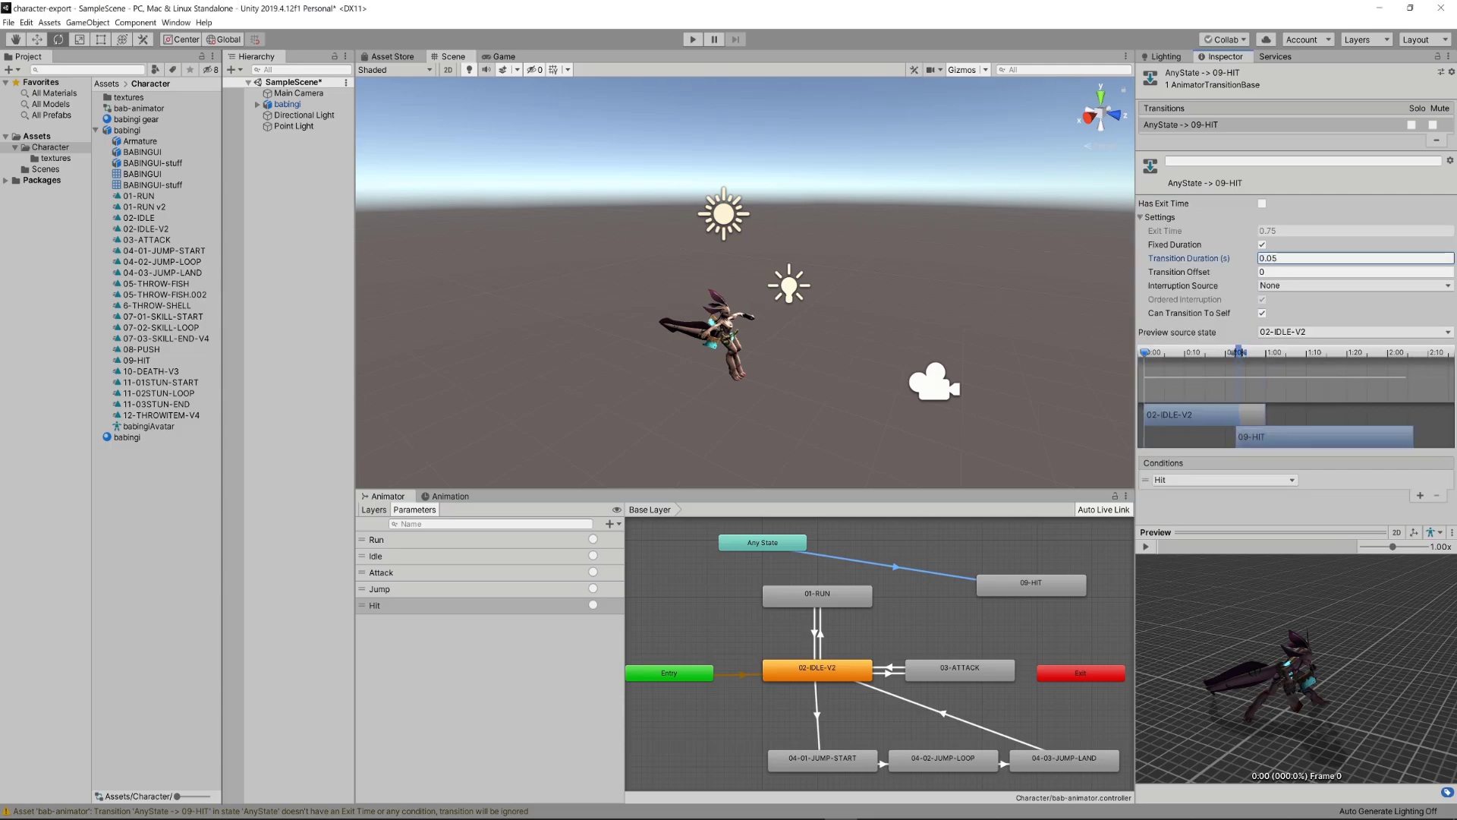
click(1142, 217)
drag(764, 546, 790, 558)
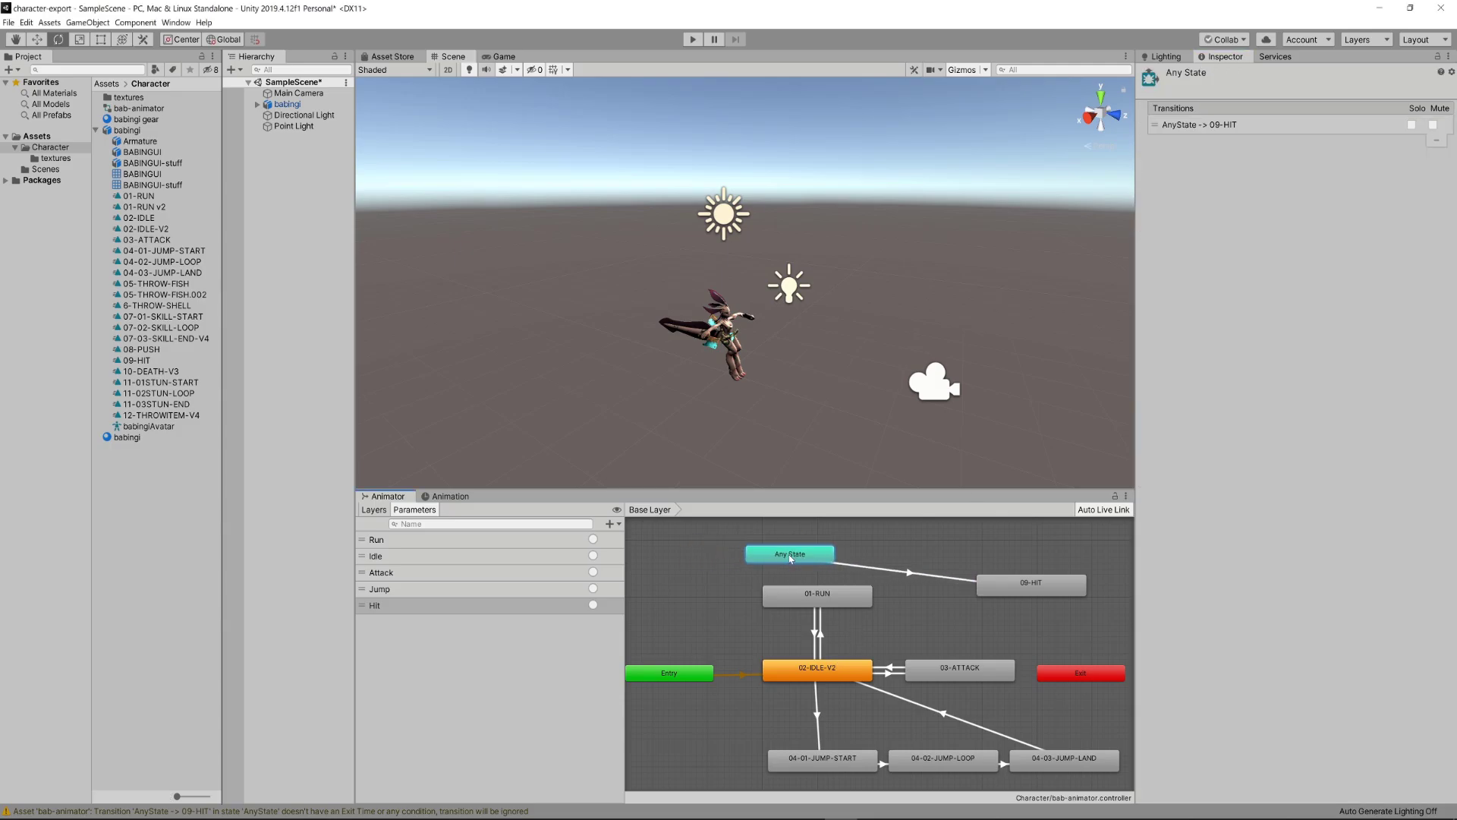
- Run the scene and fire the Hit trigger to test the hit animation
click(692, 39)
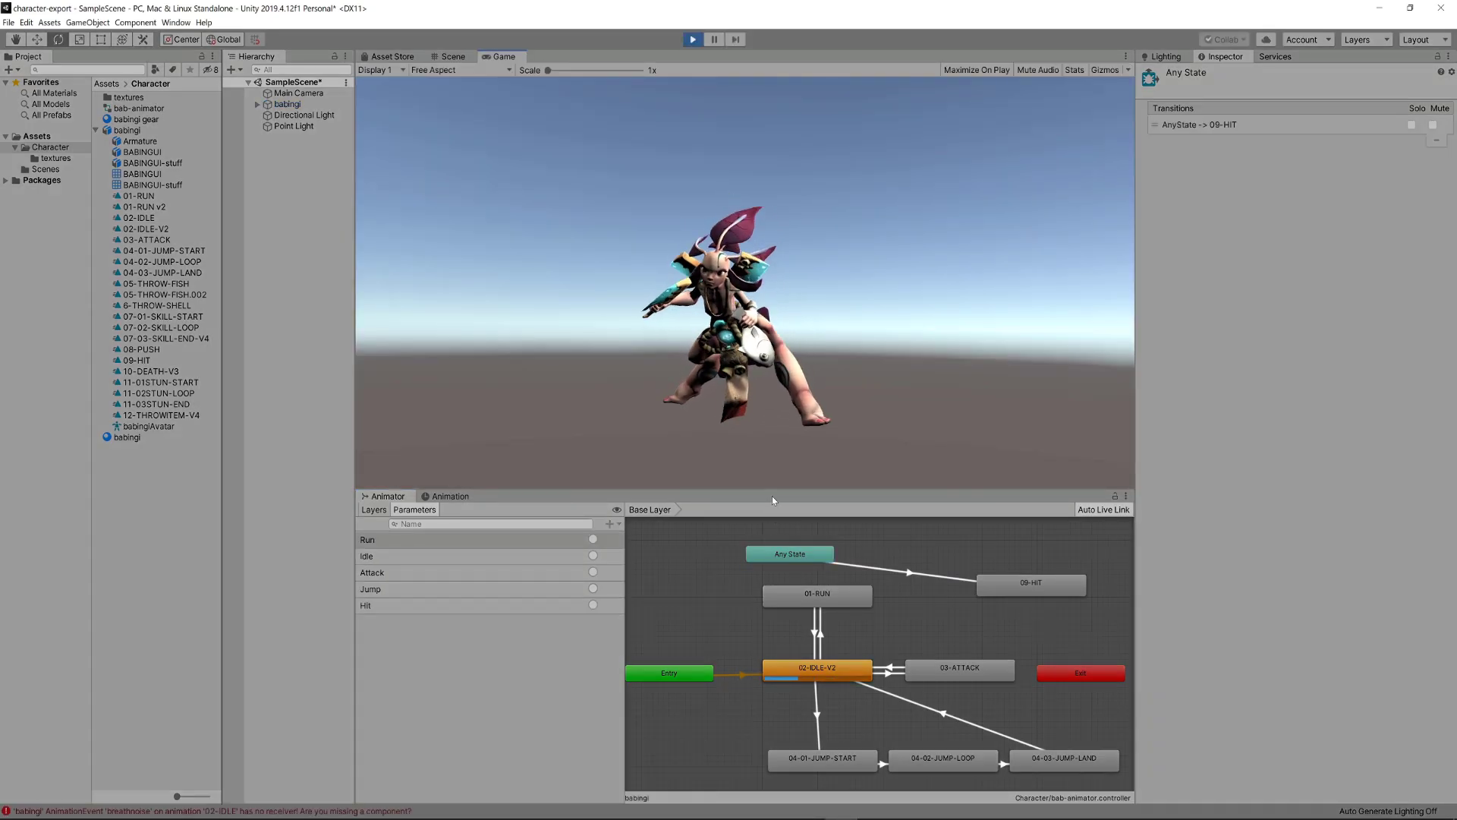
click(593, 604)
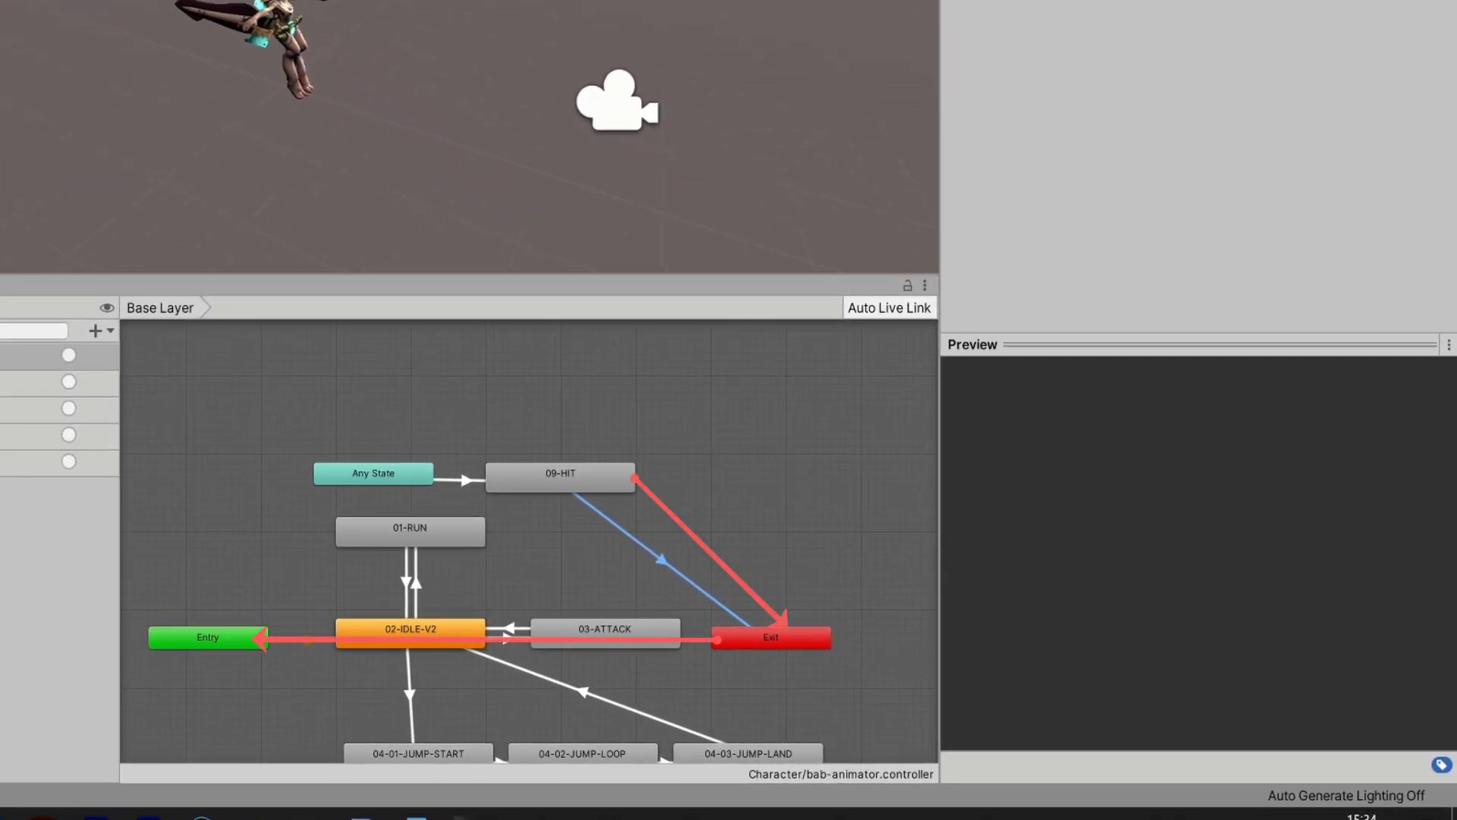
- Place the 10-DEATH-V3 state above 09-HIT and make a transition to it from Any State
drag(447, 378, 527, 422)
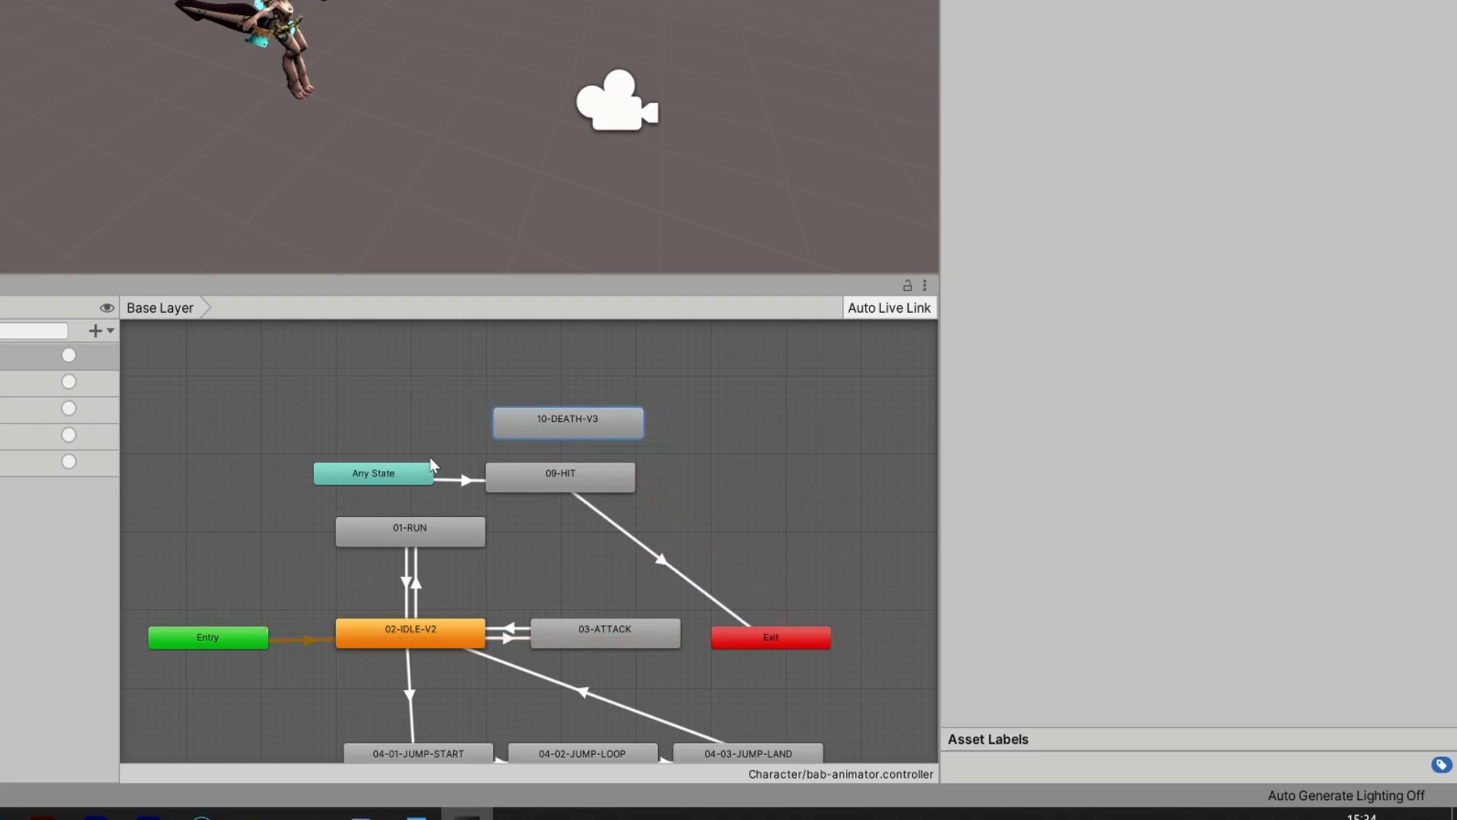
right_click(383, 475)
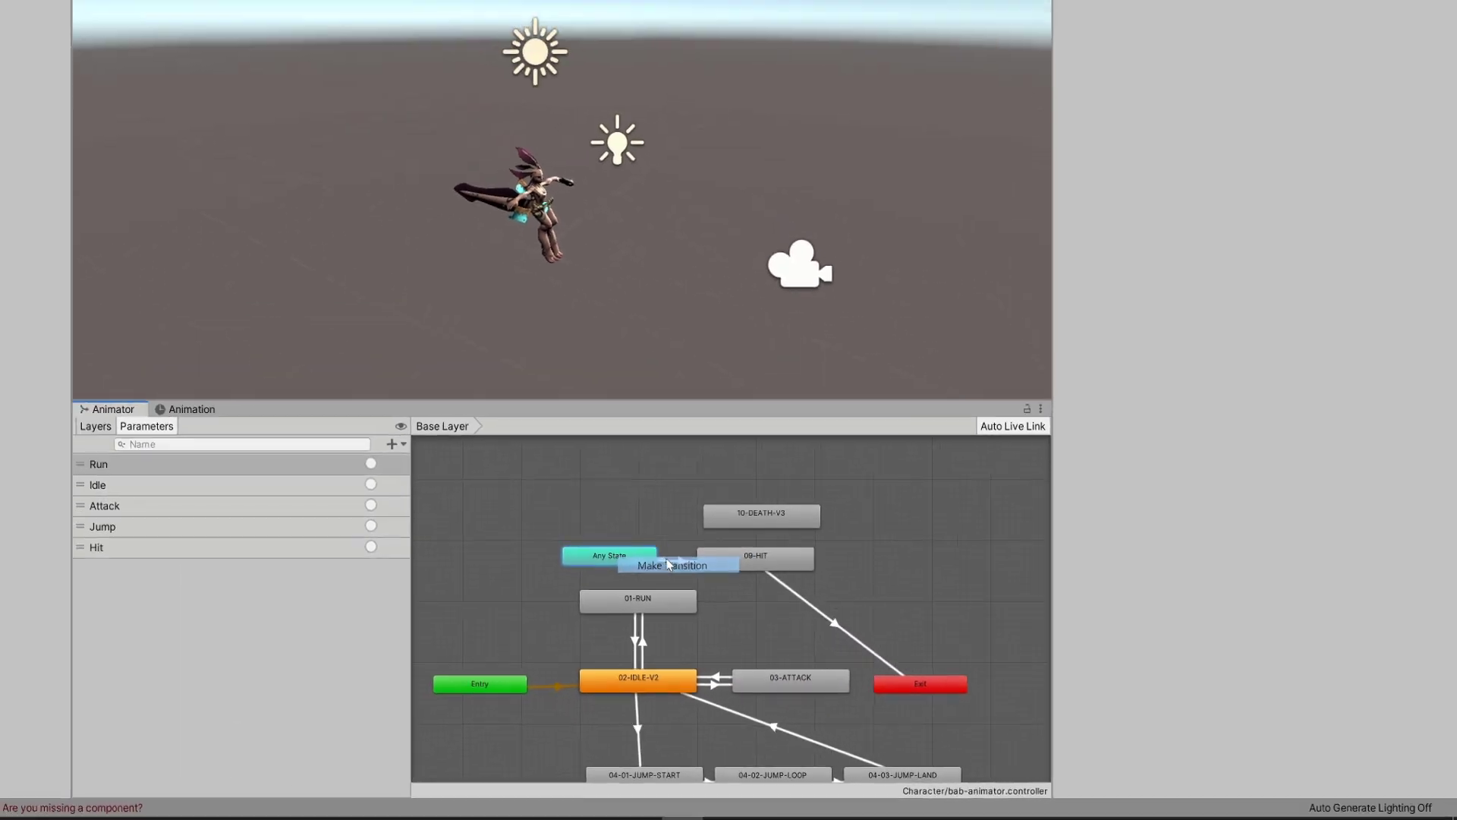
click(668, 565)
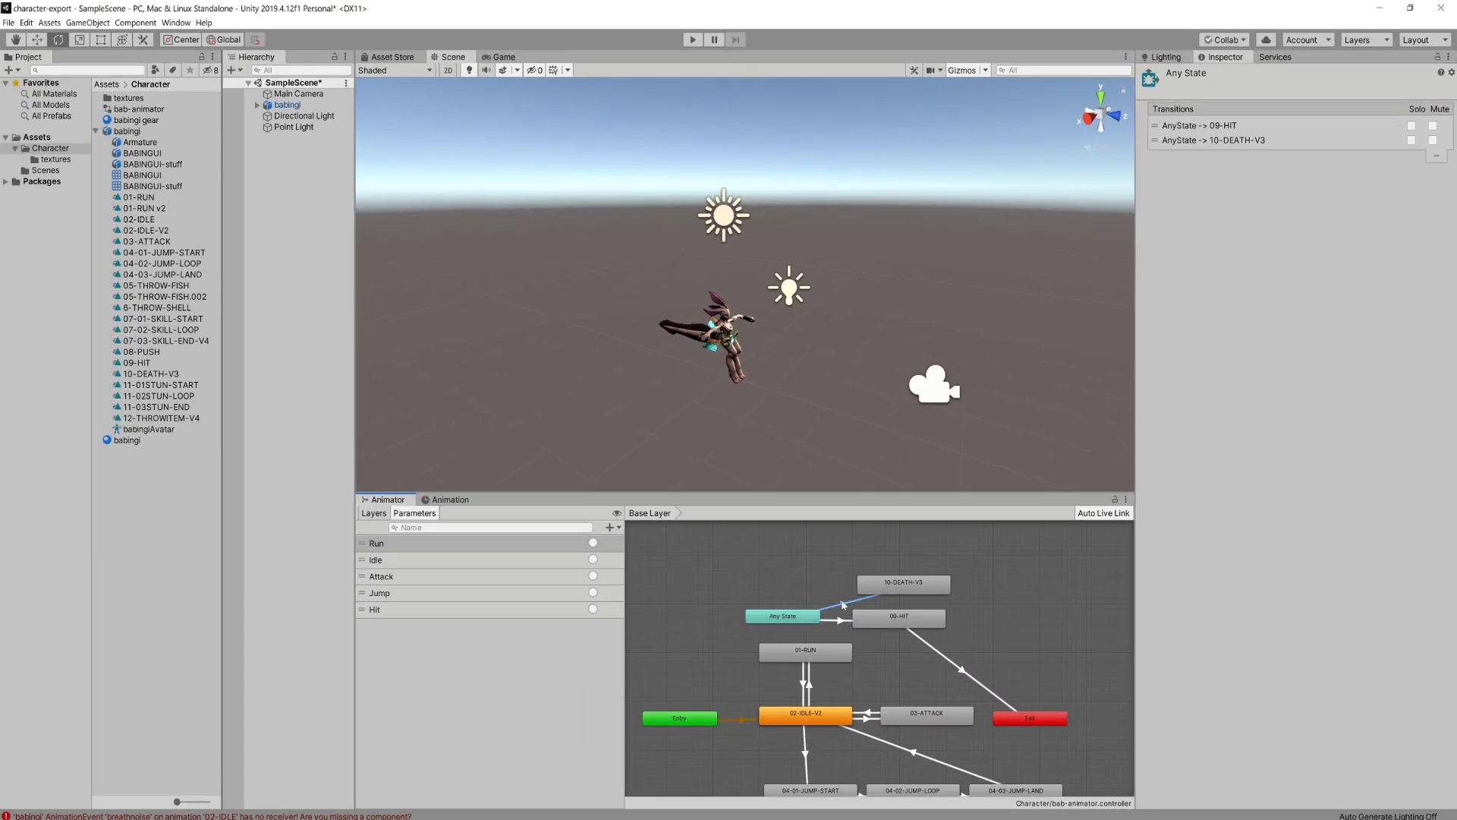
click(761, 516)
- Add a trigger parameter named Death and set it as the condition of the Any State to 10-DEATH-V3 transition
click(608, 528)
click(630, 581)
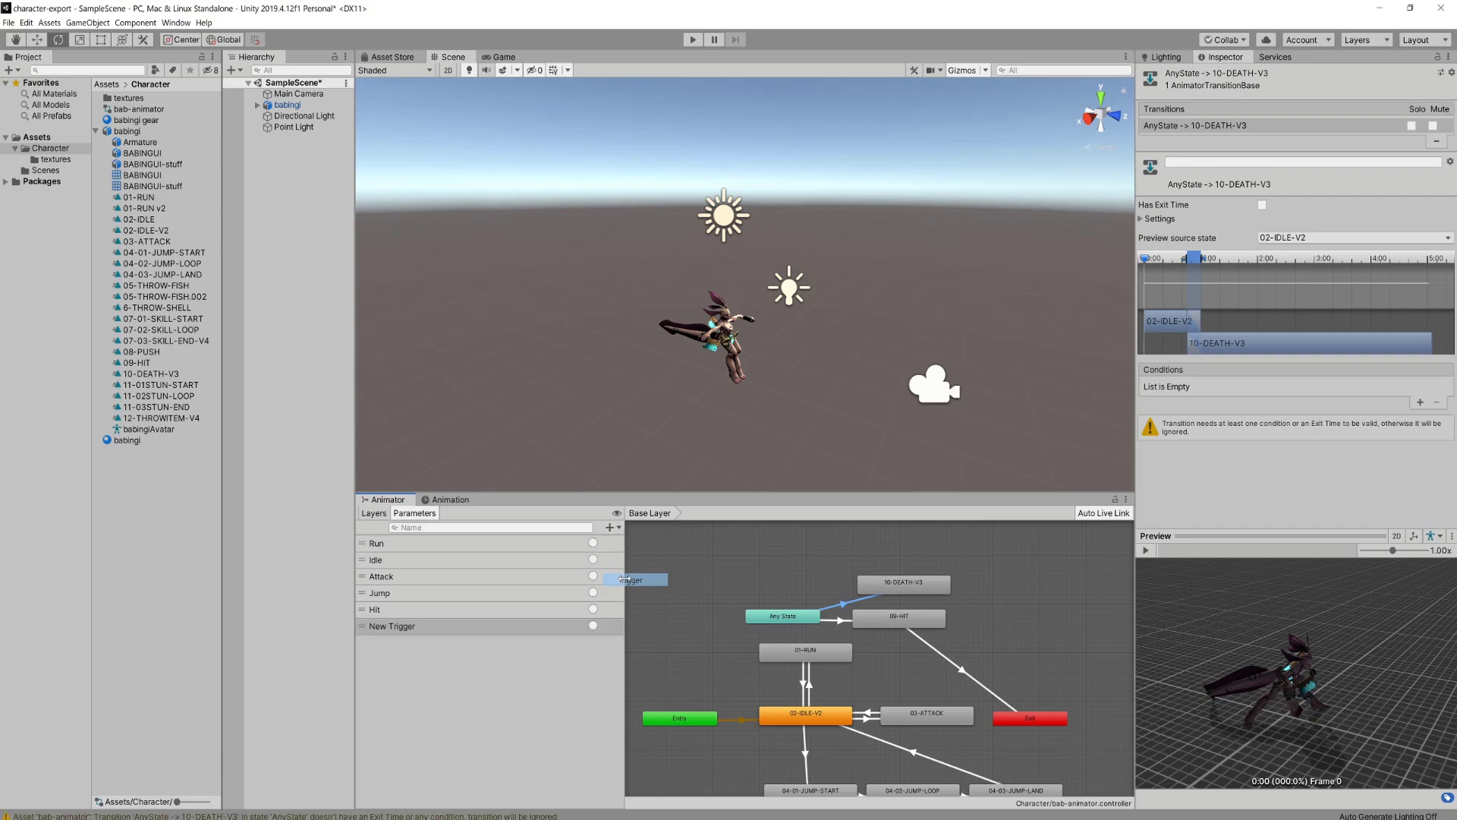
text(Death)
key(Return)
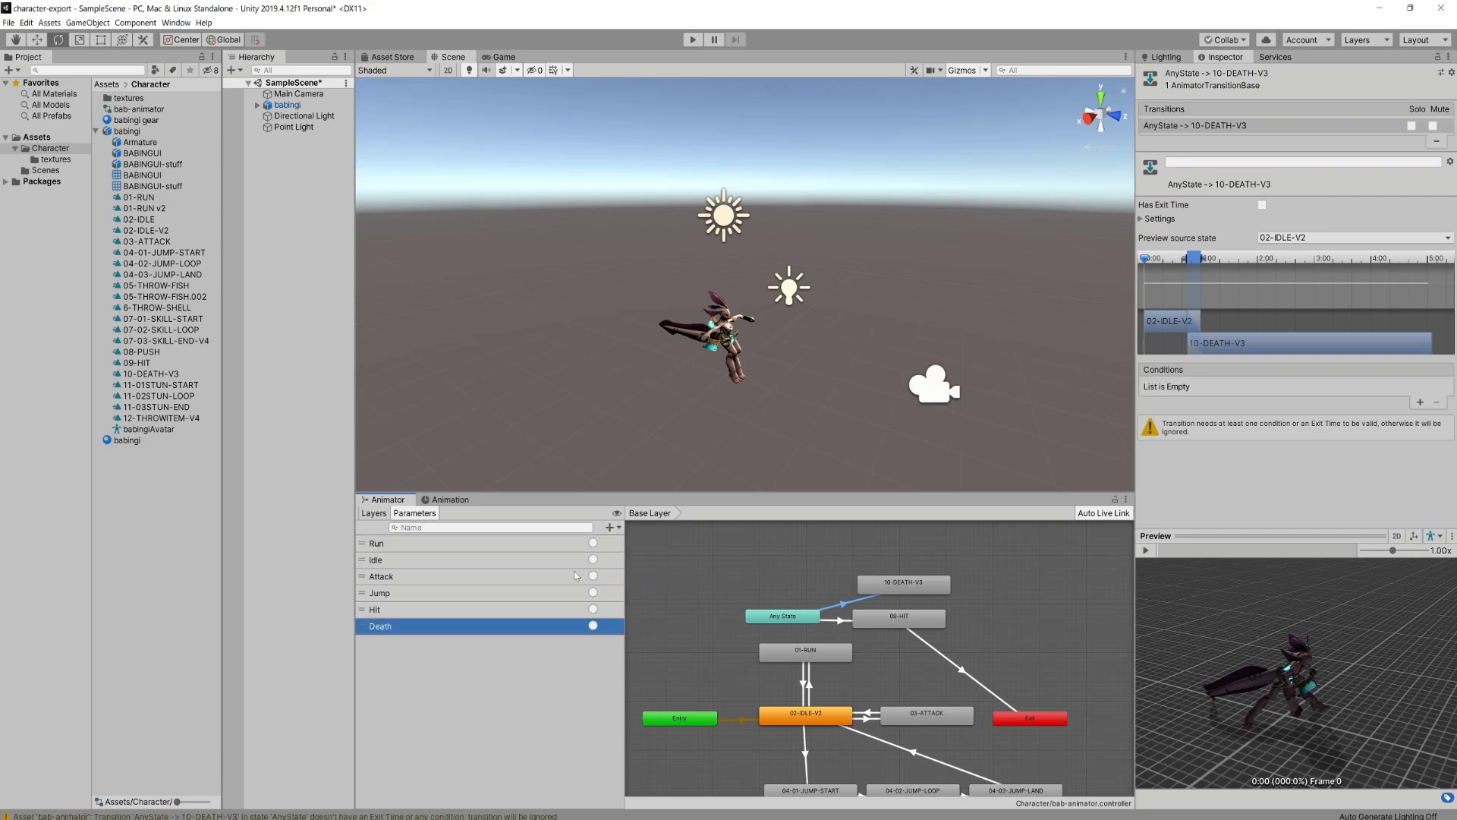
click(1417, 400)
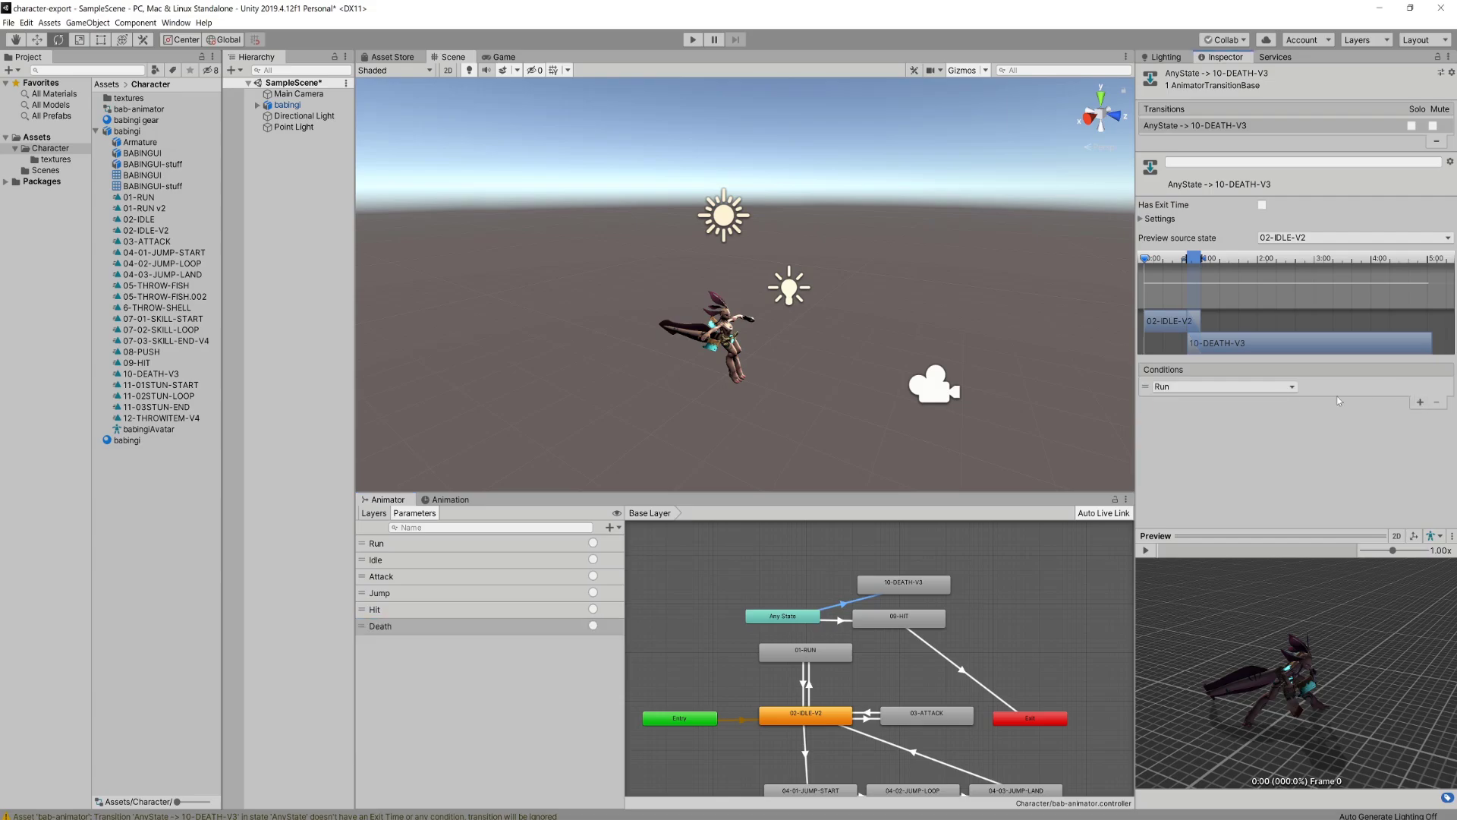
click(1221, 387)
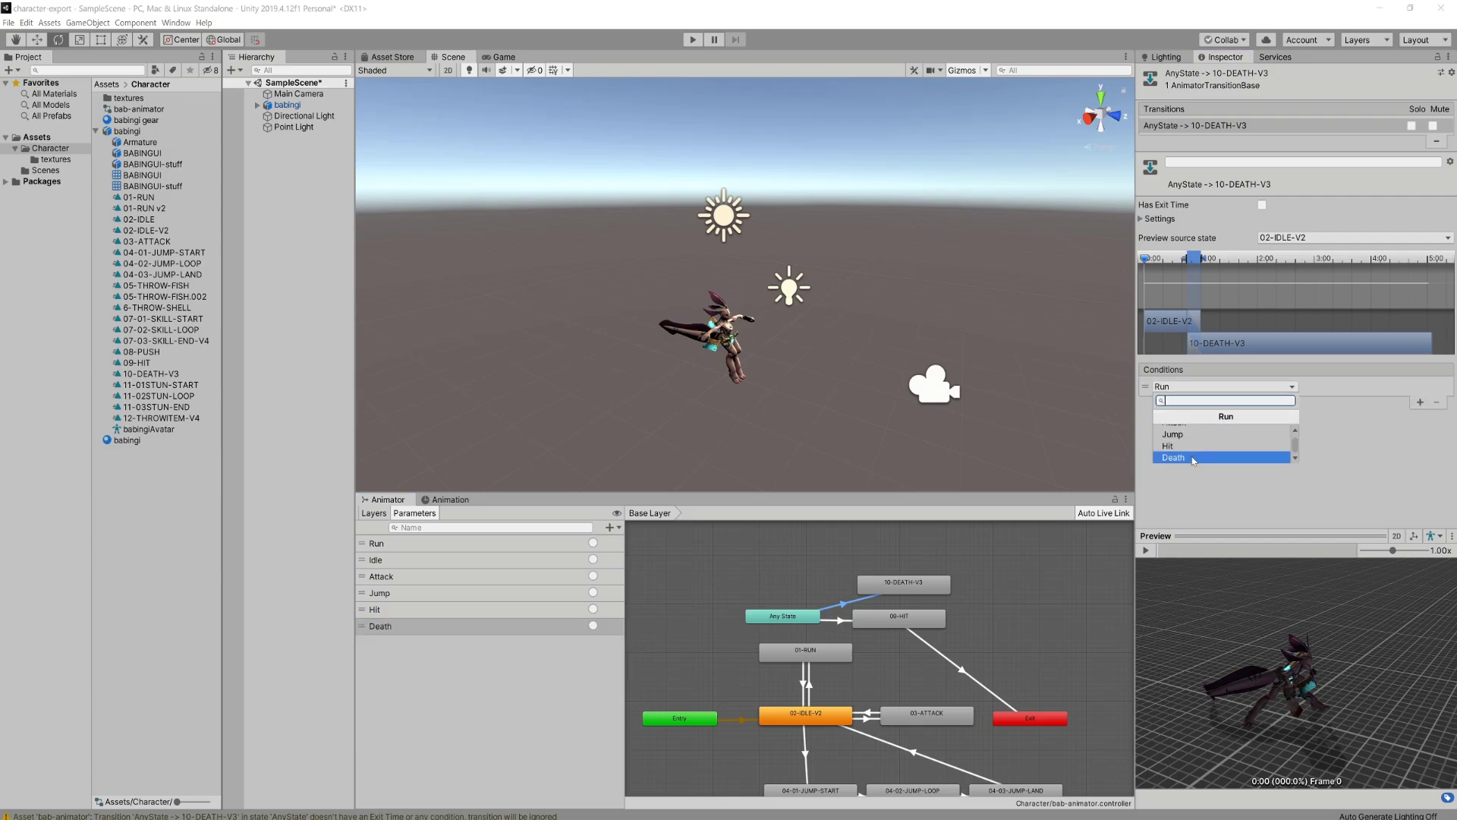
click(1192, 457)
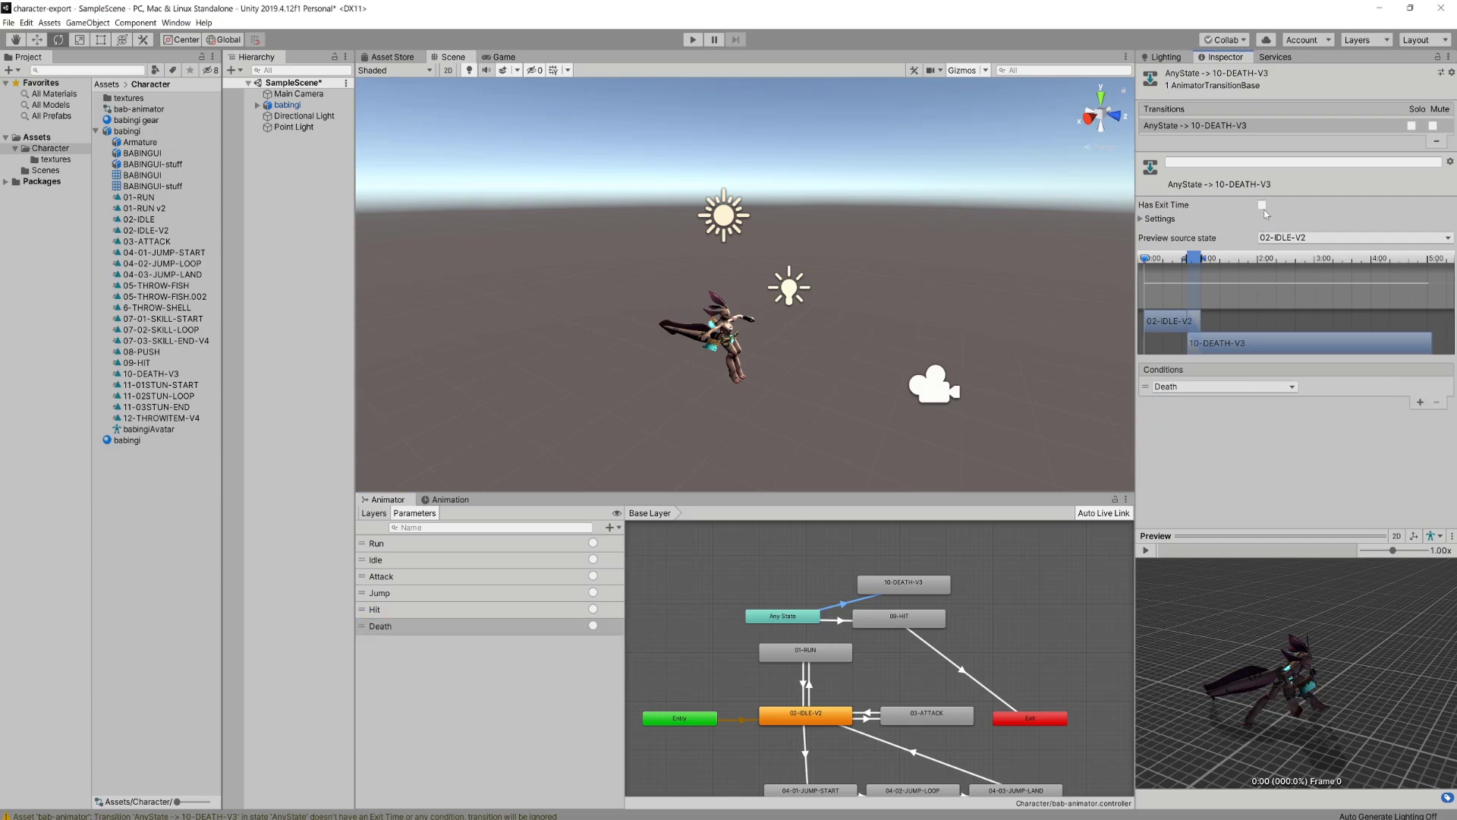
- Shorten the Any State to 10-DEATH-V3 transition duration and align the 10-DEATH-V3 state directly above 09-HIT
click(1159, 218)
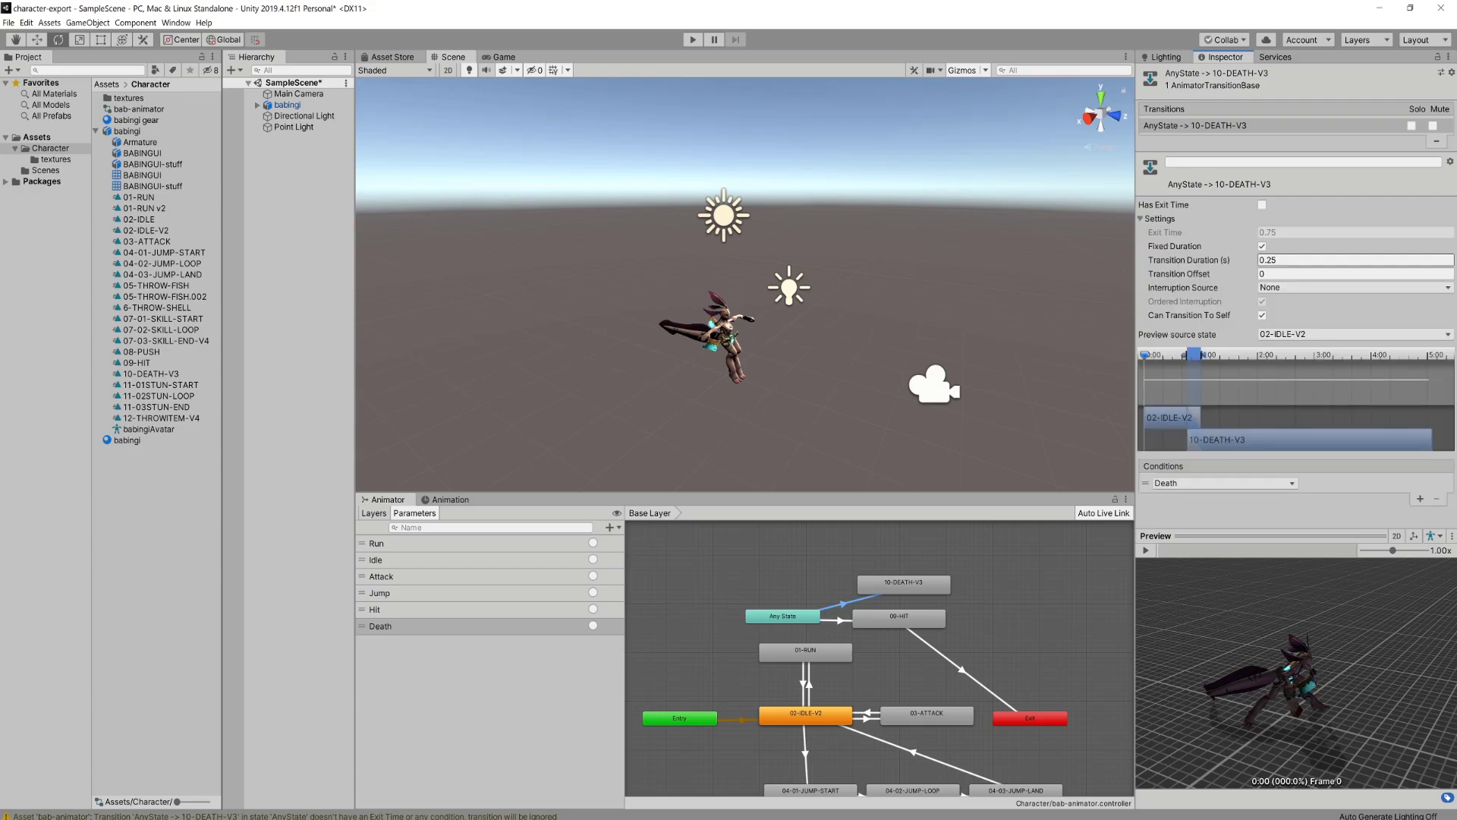
click(1290, 260)
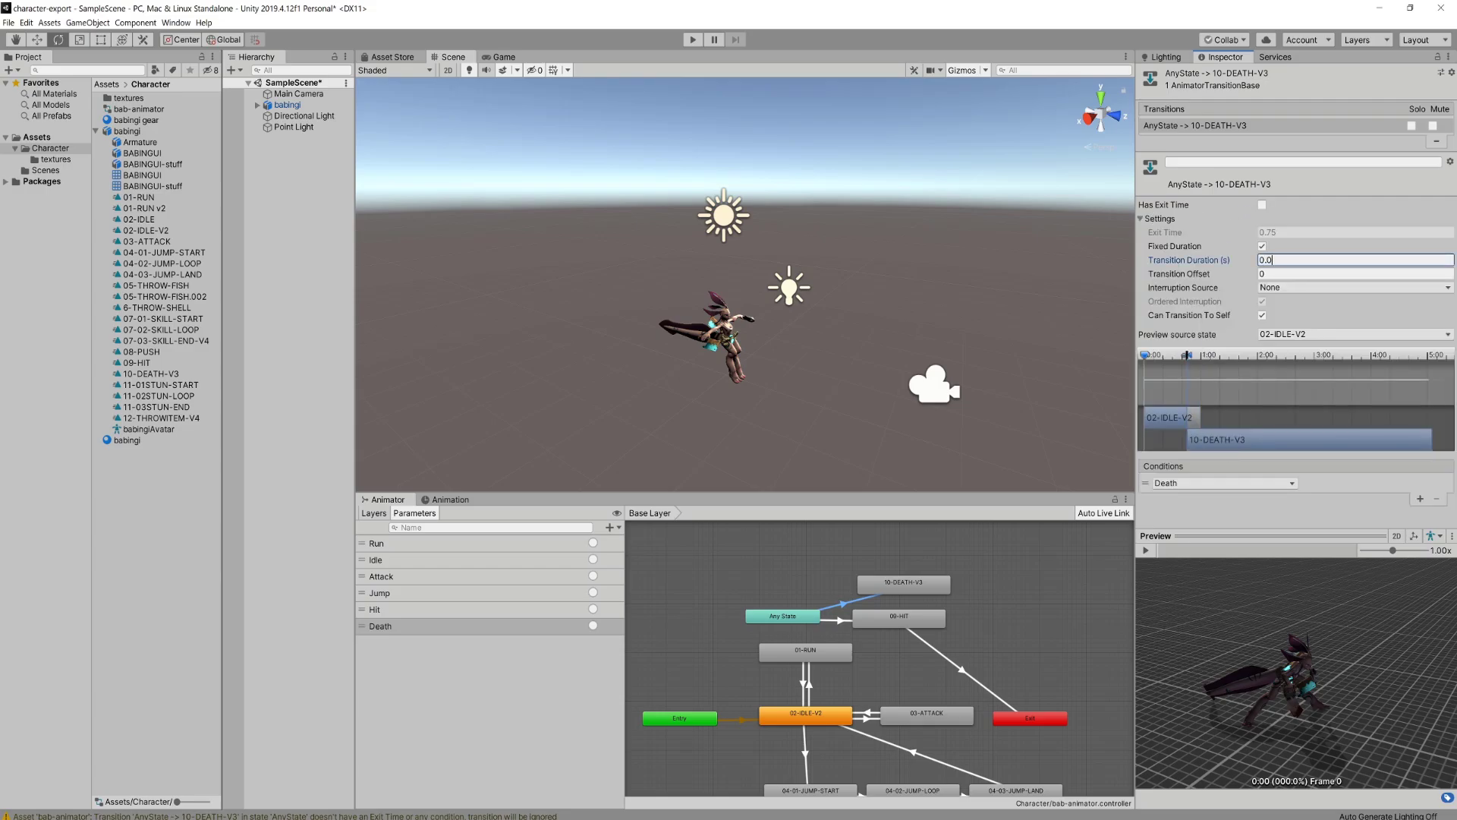
click(896, 584)
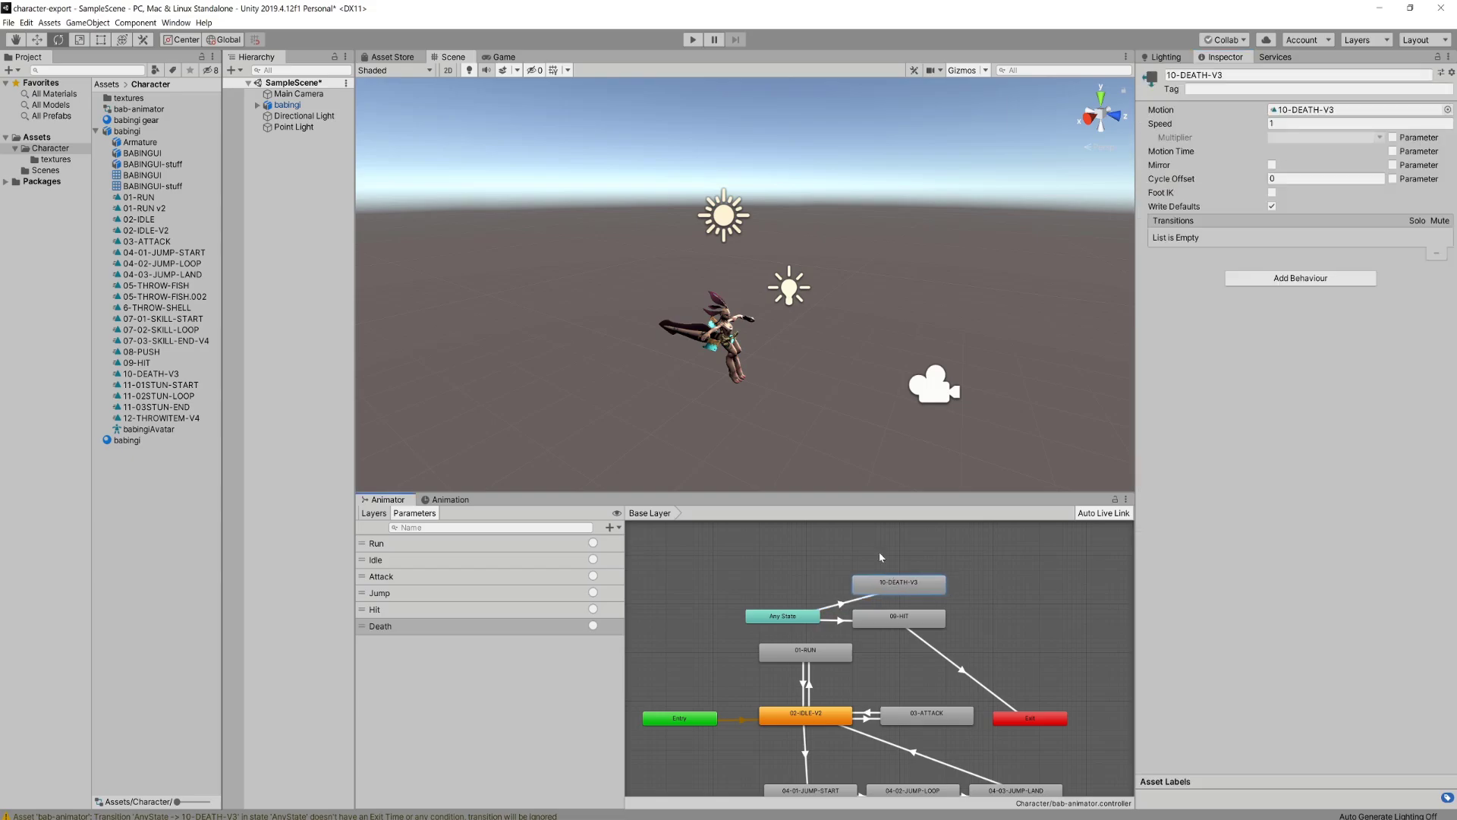
- Run the scene, fire the Hit and Death triggers in turn, and examine the death pose in the Scene view
click(693, 39)
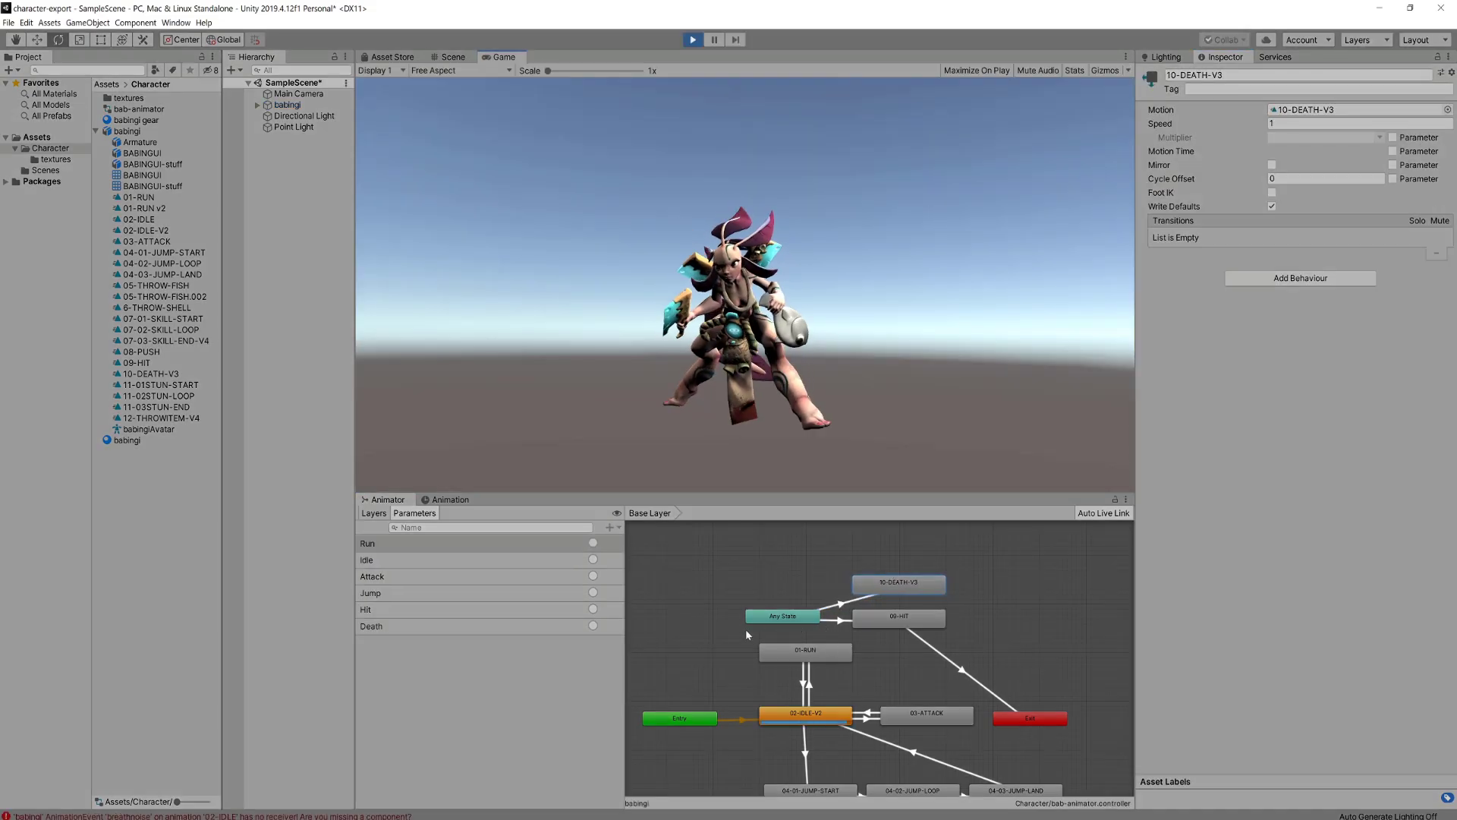
click(593, 609)
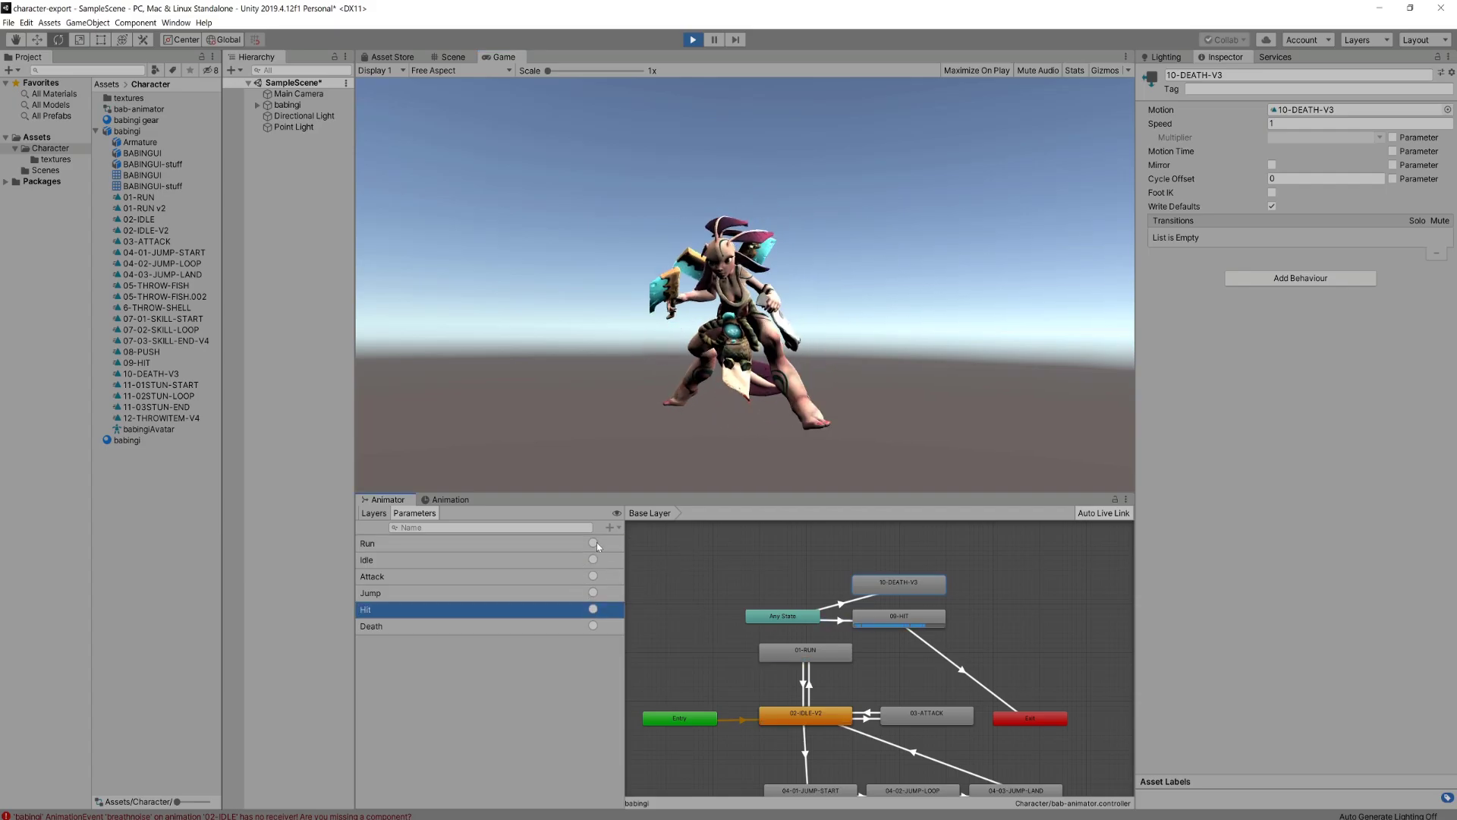
click(593, 624)
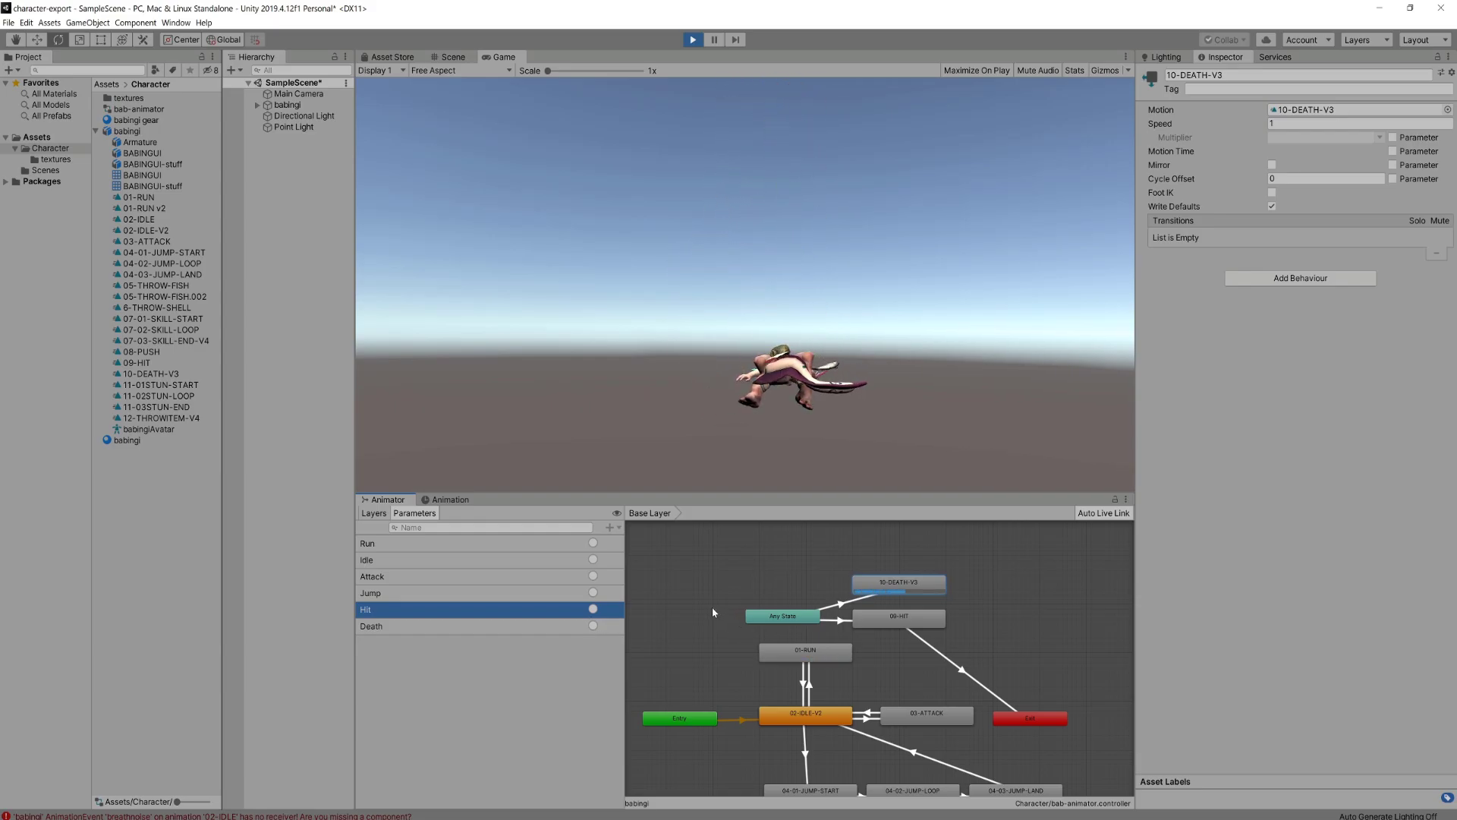
click(453, 58)
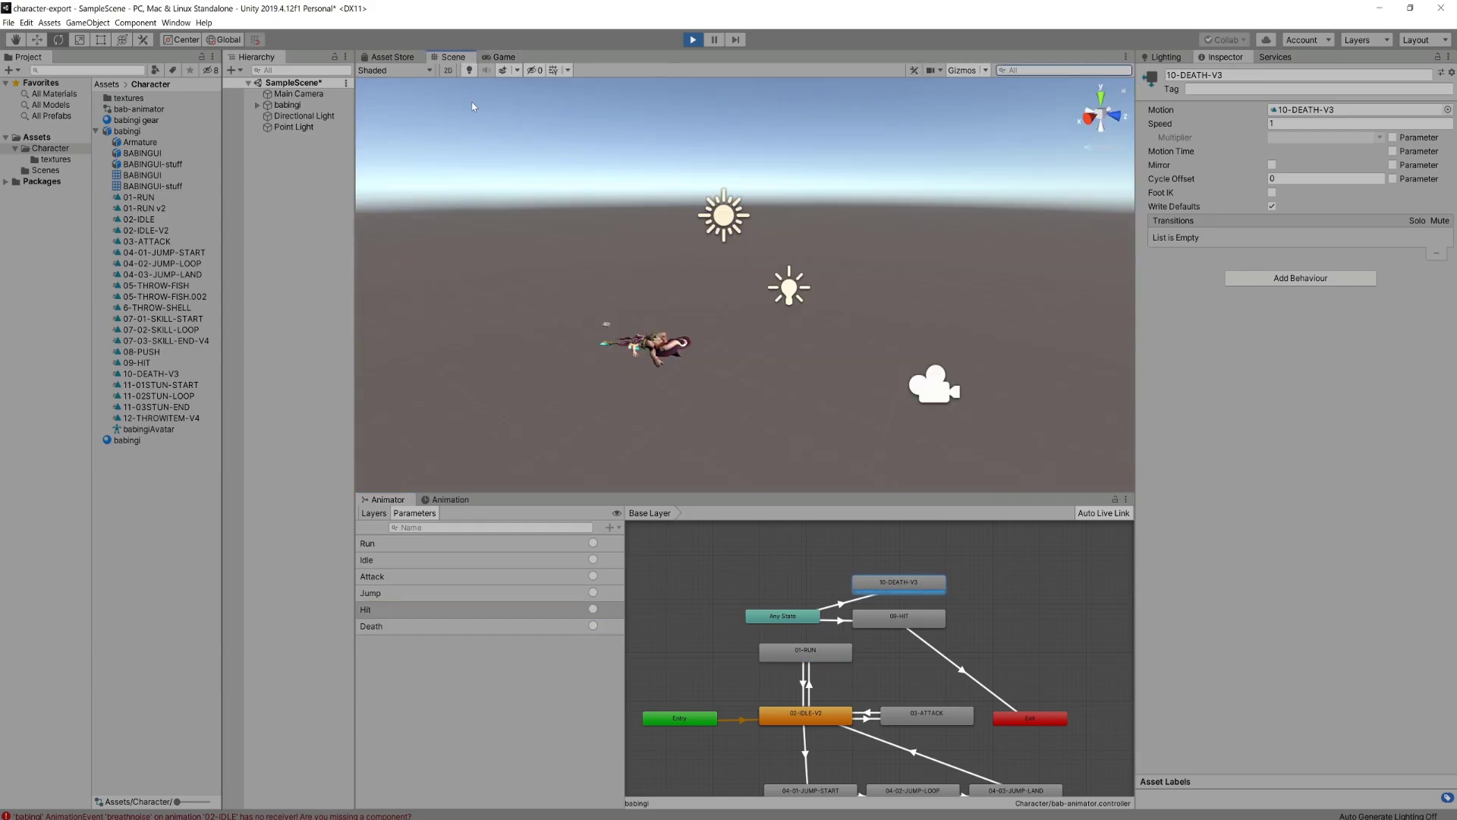